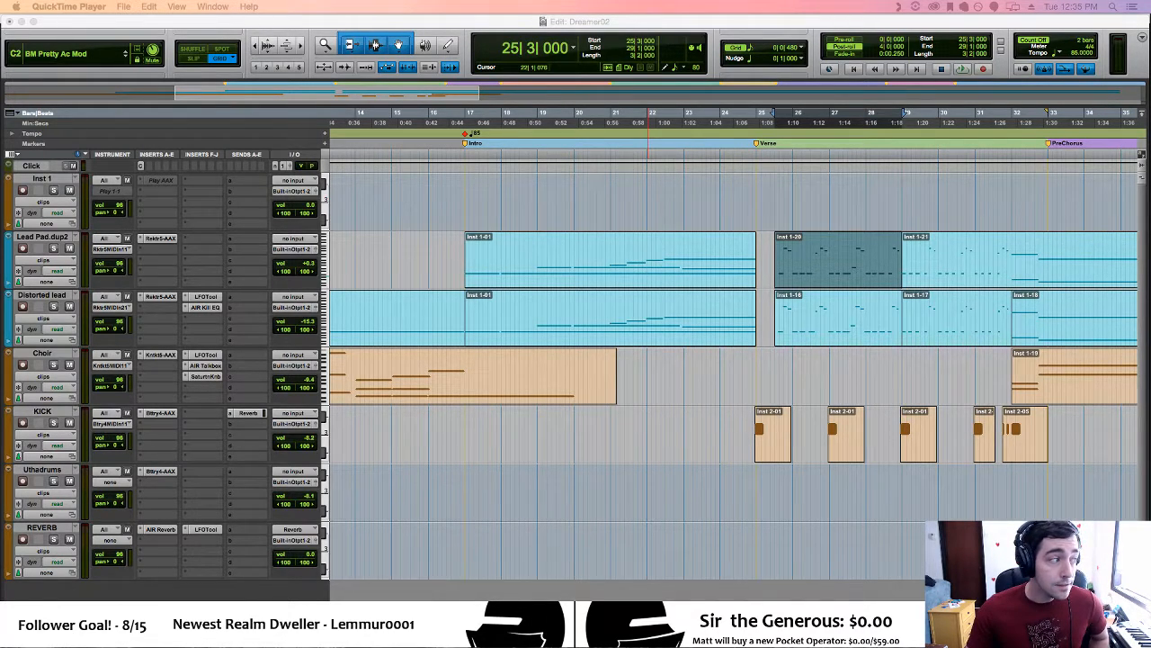
key(super+Tab)
key(super+Tab)
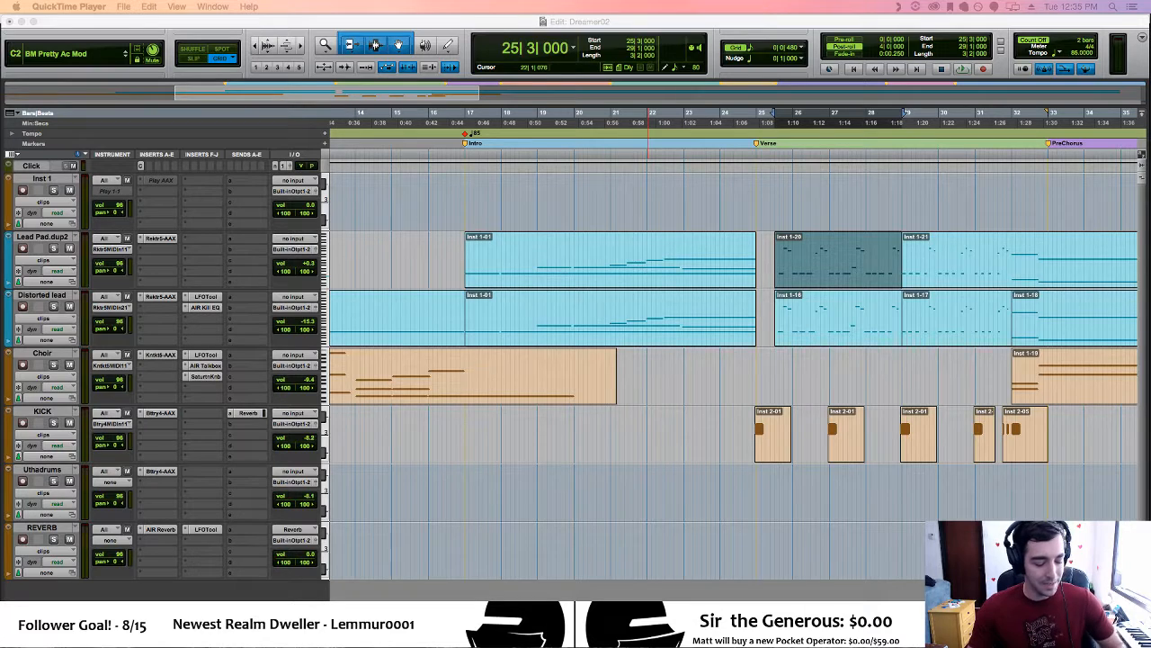
key(super+Tab)
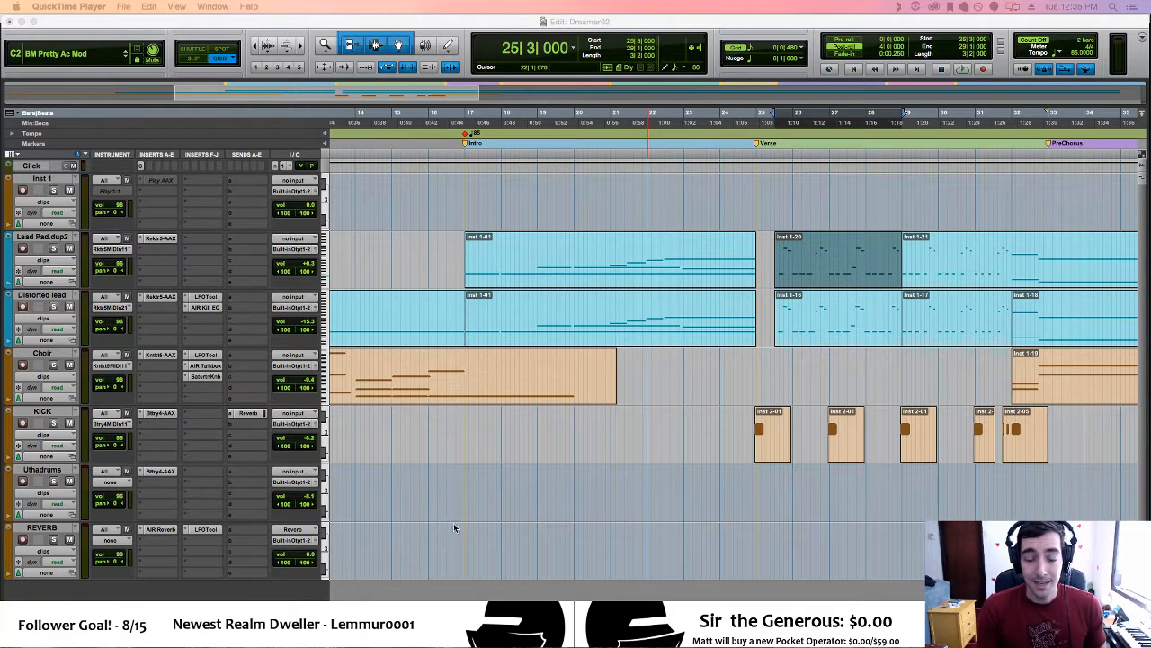
click(335, 588)
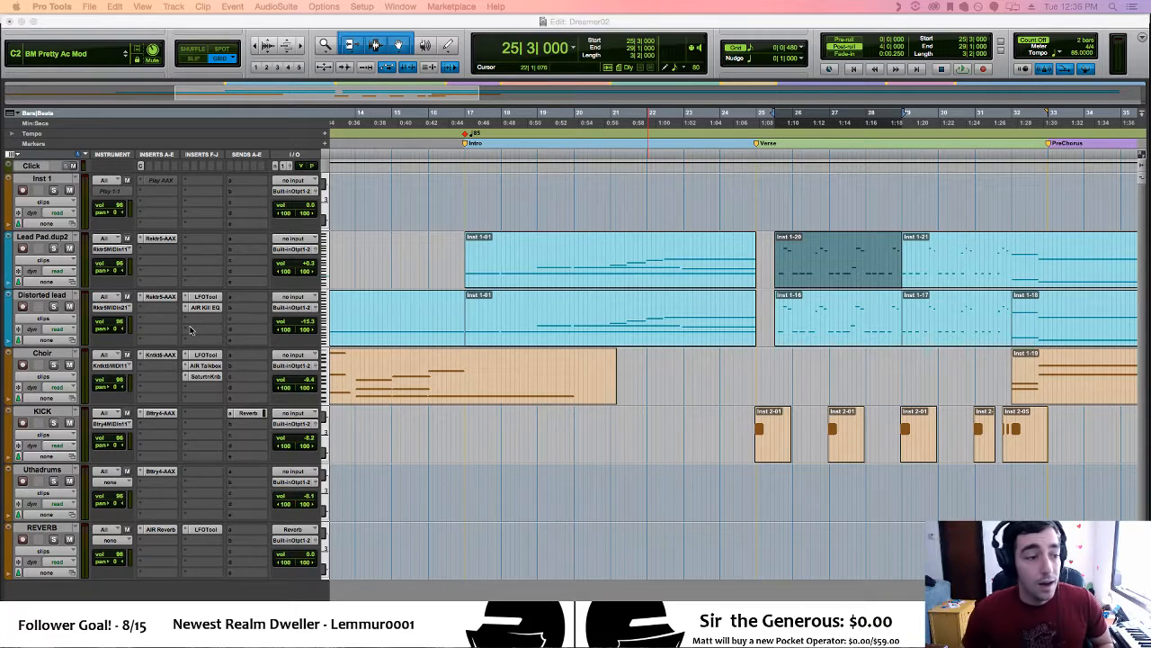
key(super+Tab)
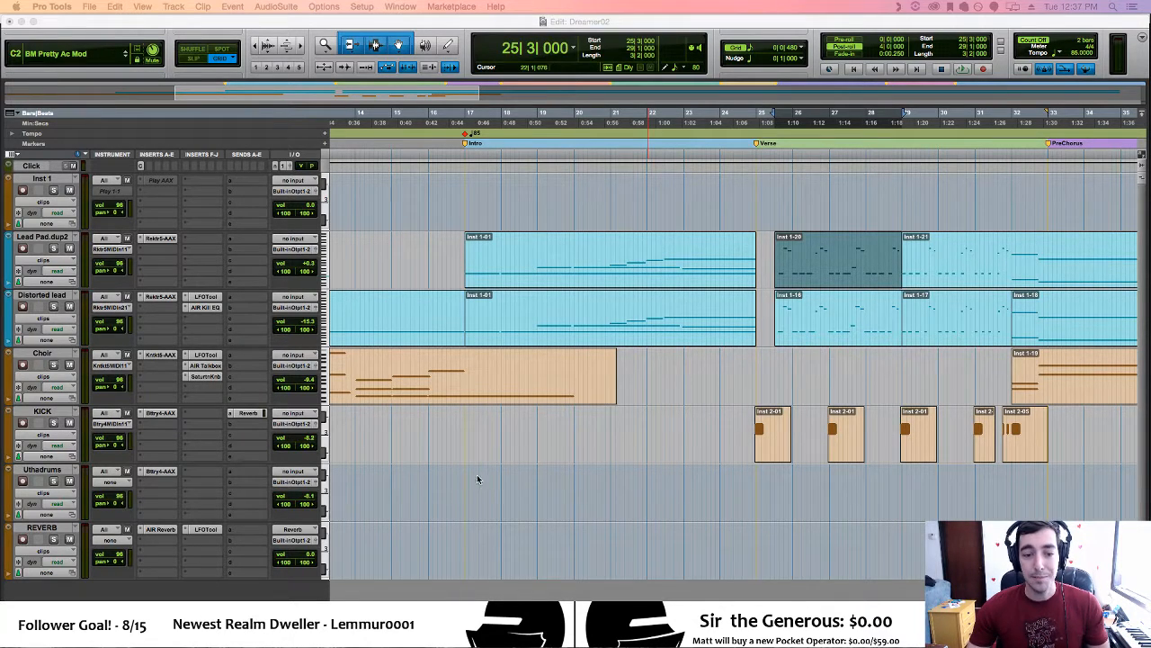
Return the playback position to the start of the Dreamer02 session
click(486, 513)
click(387, 201)
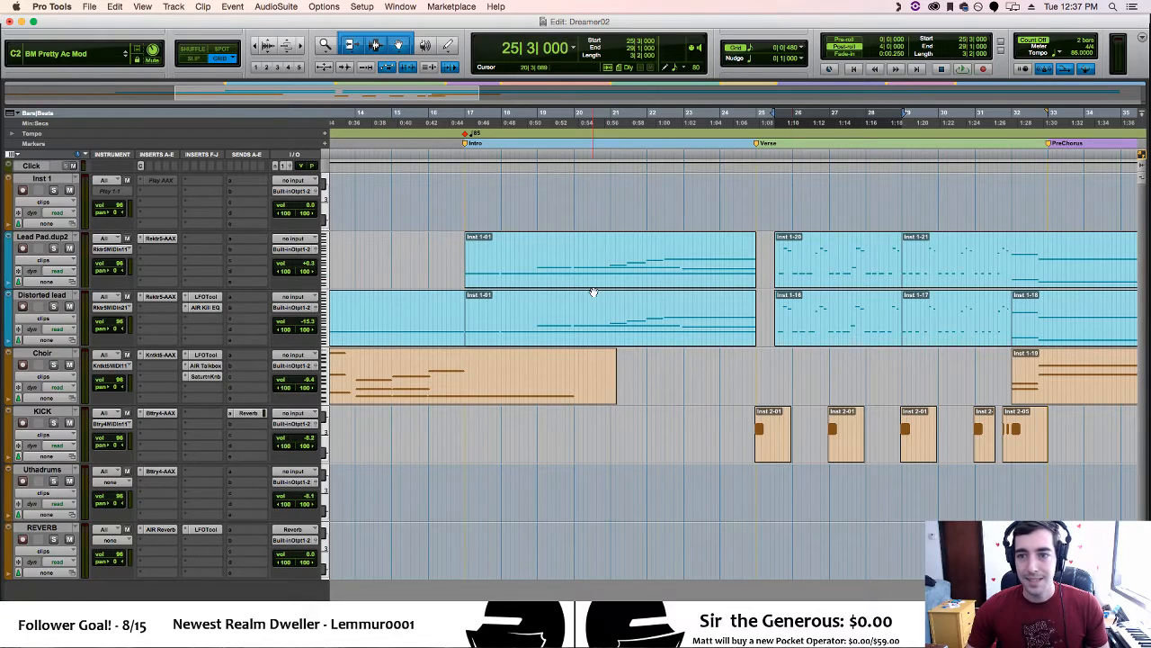
key(r)
key(r)
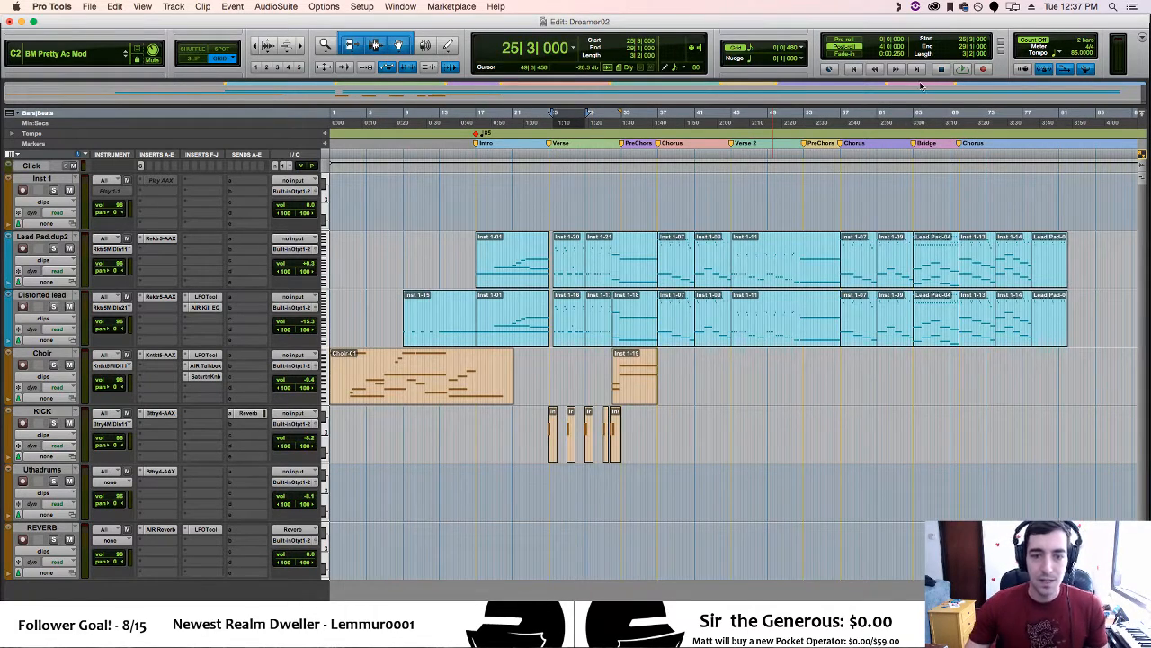
click(854, 70)
Save the session under the new name Dreamer03 in the SKETCHES folder
click(89, 6)
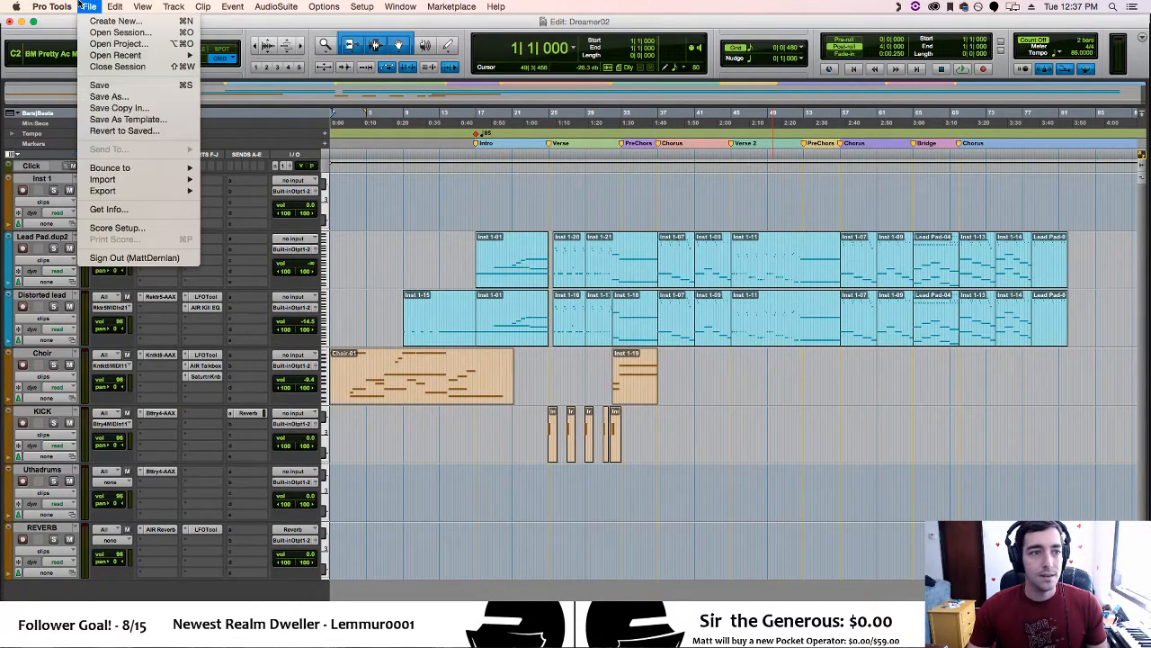
click(108, 96)
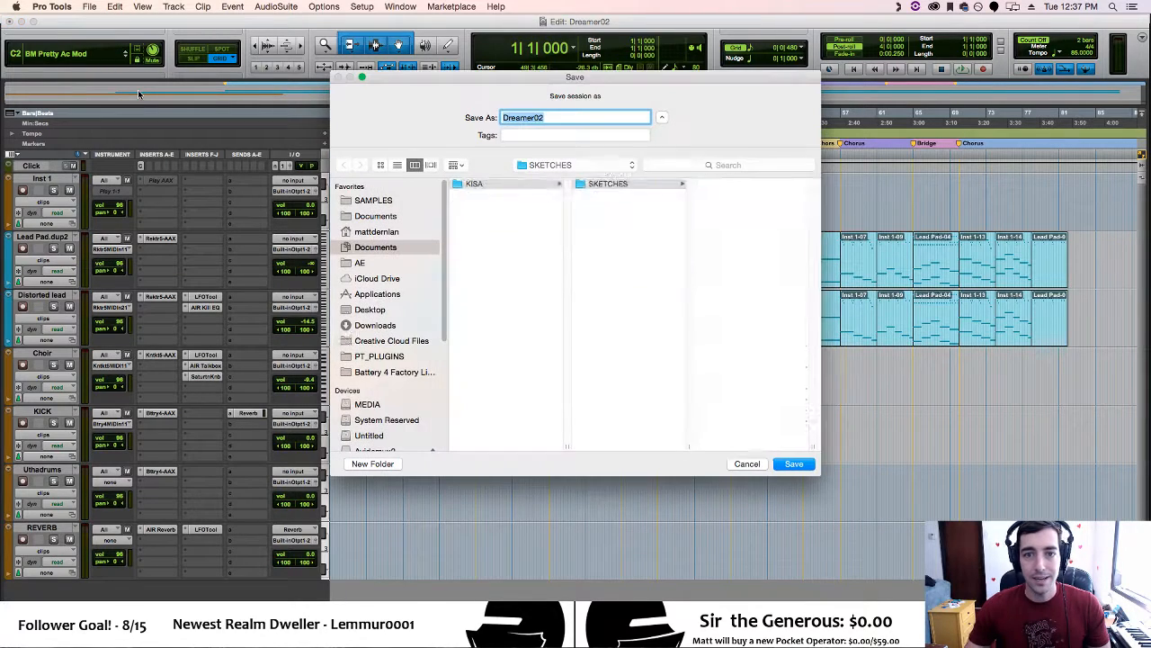
key(BackSpace)
text(3)
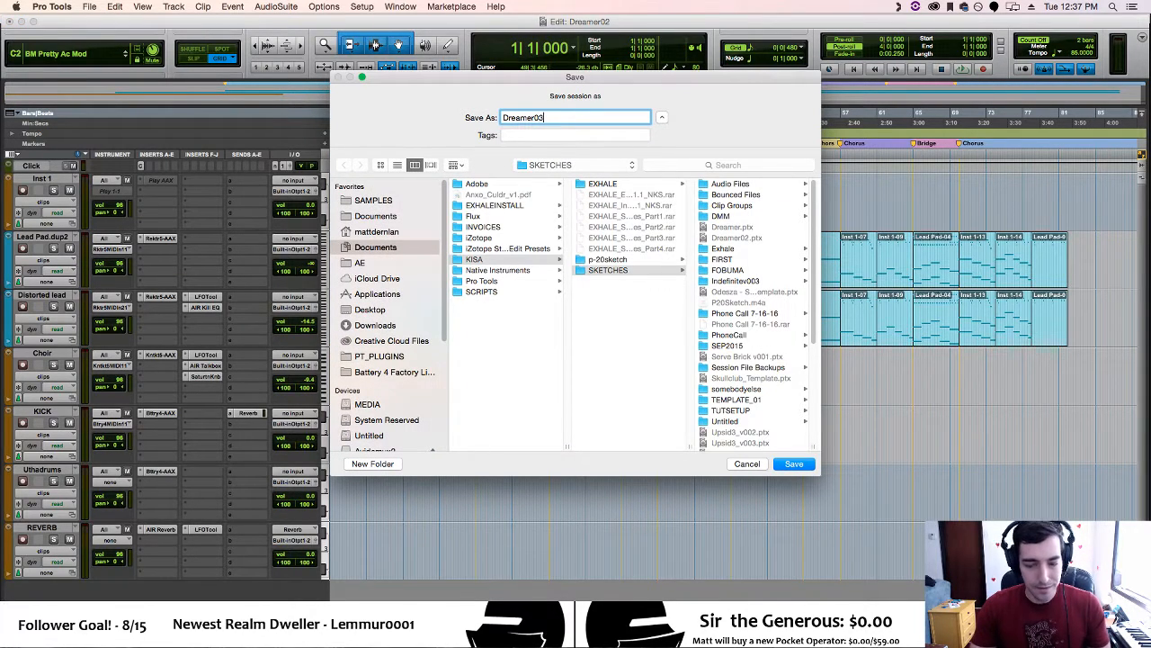
key(Return)
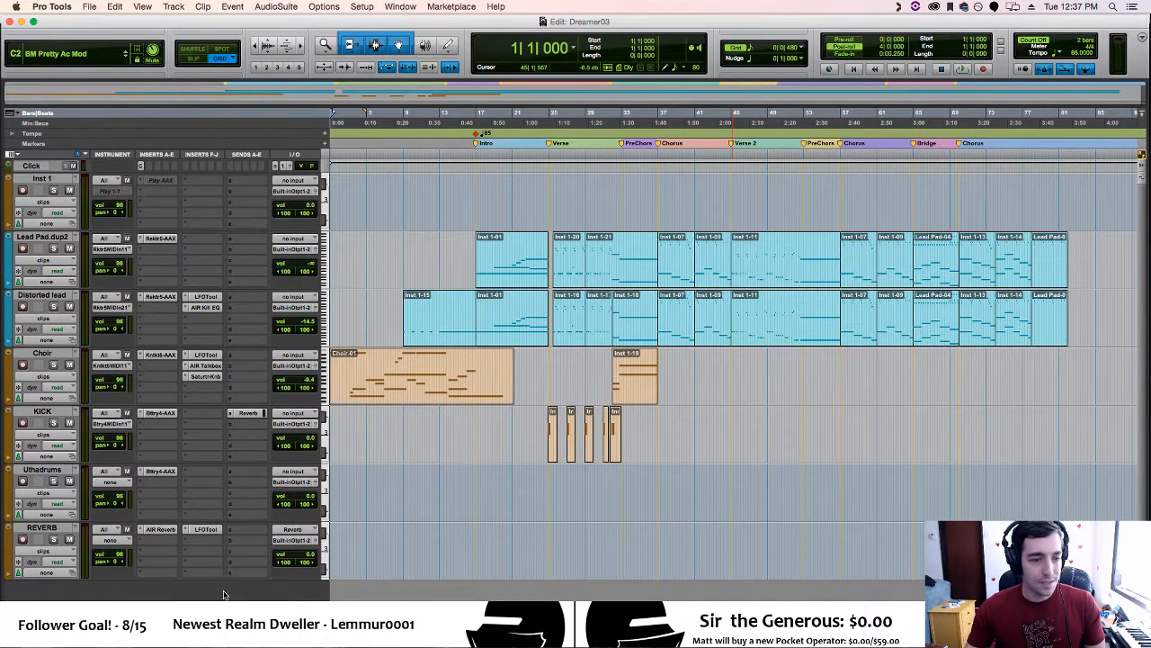
Play the session from the start through the verse and check the AIR Kill EQ on the Distorted lead track
key(space)
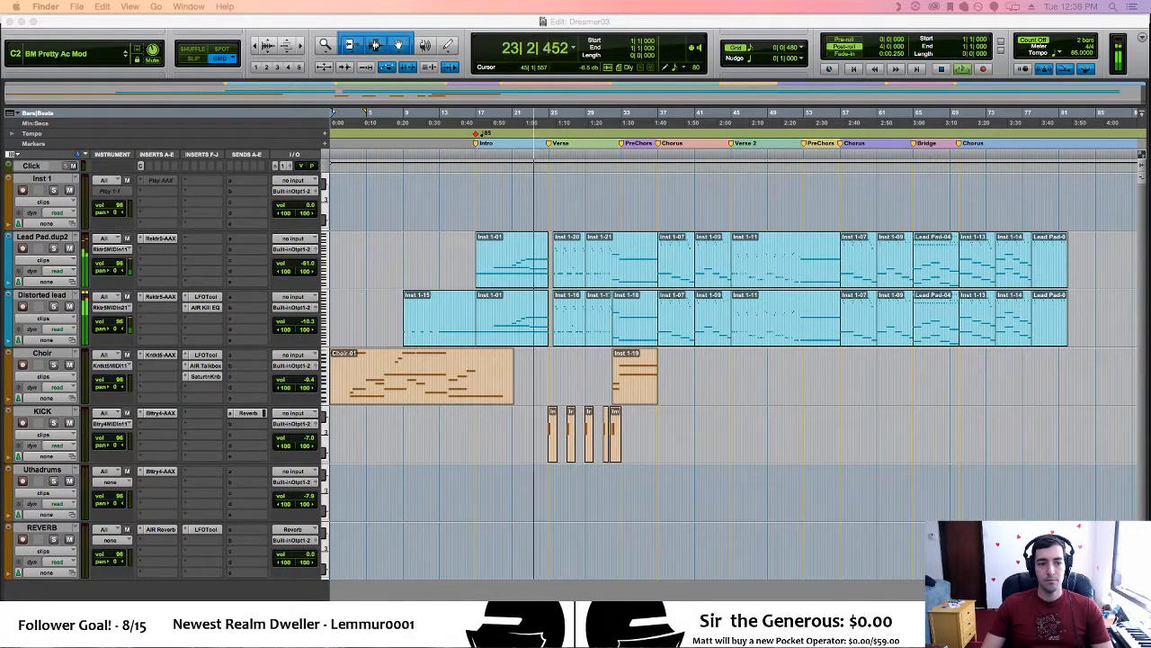
click(215, 308)
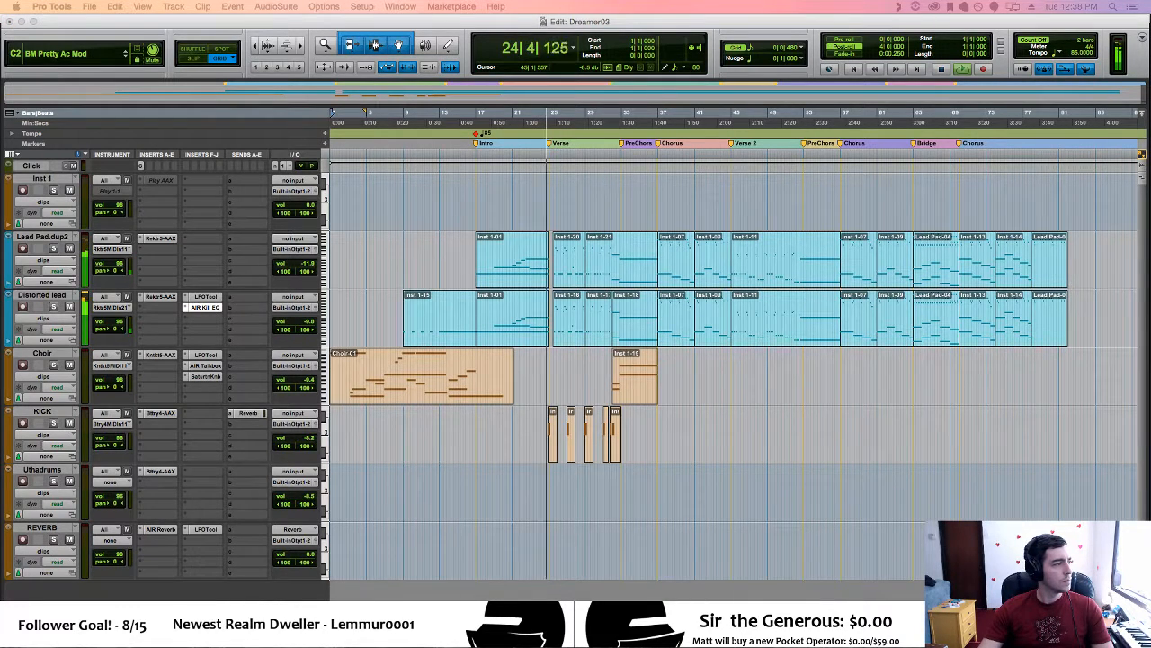
drag(2, 312, 309, 312)
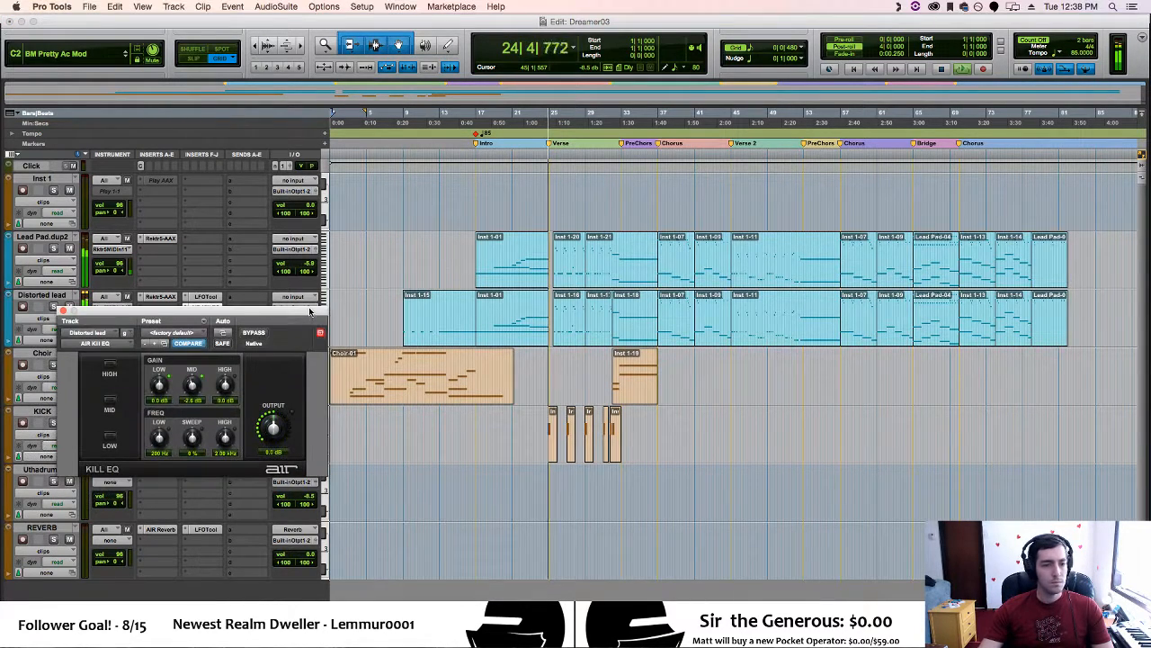
click(63, 311)
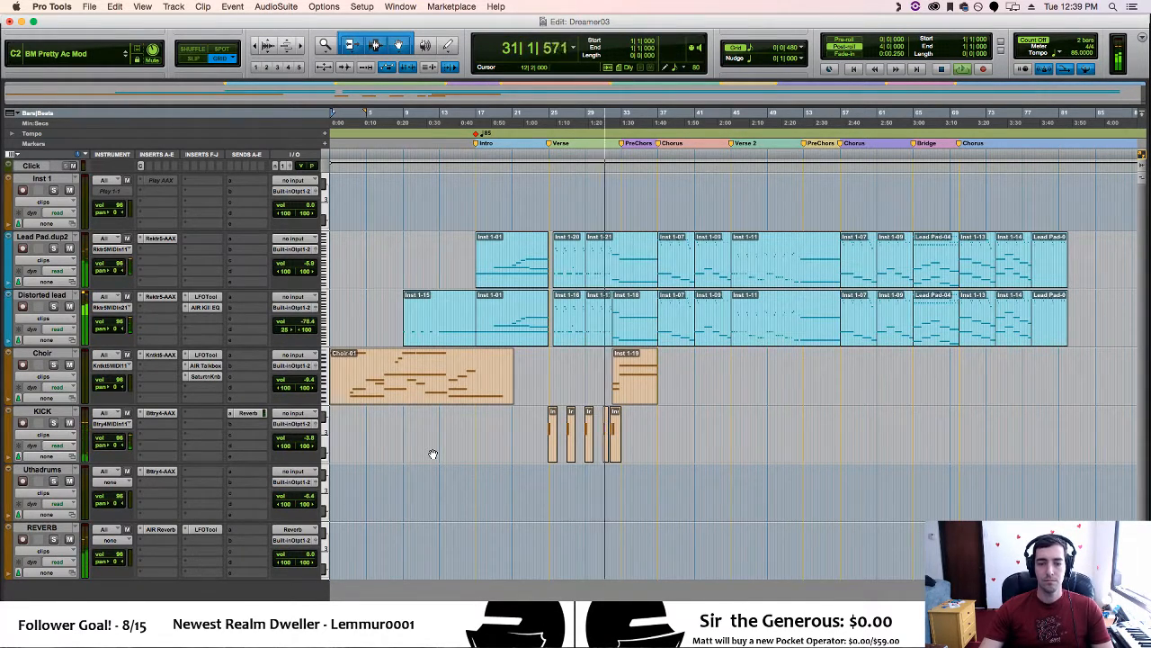
key(t)
key(t)
key(t)
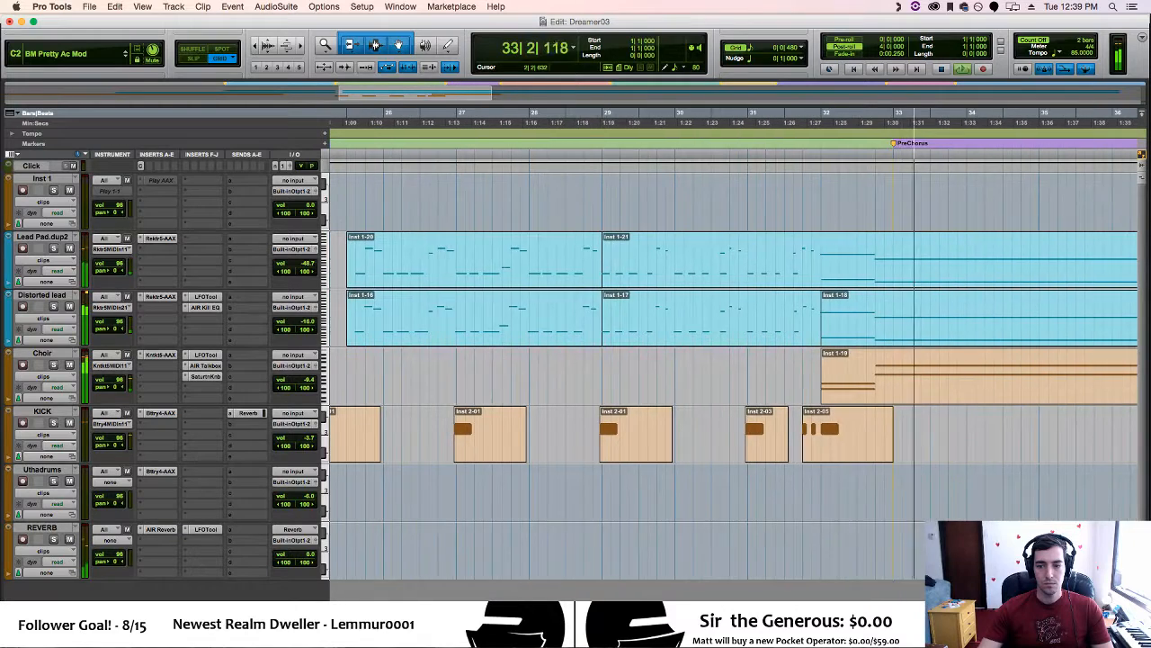
key(space)
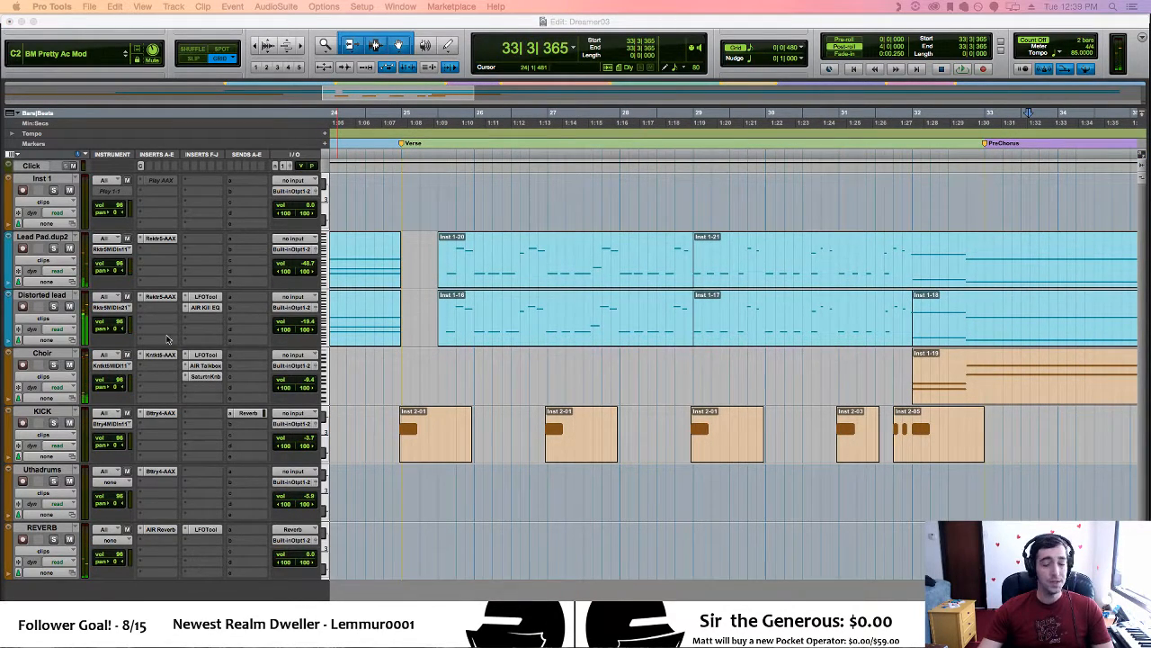
Snap the first four verse clips on the KICK track to the starts of bars 25, 27, 29 and 31 and check the fifth clip
click(432, 425)
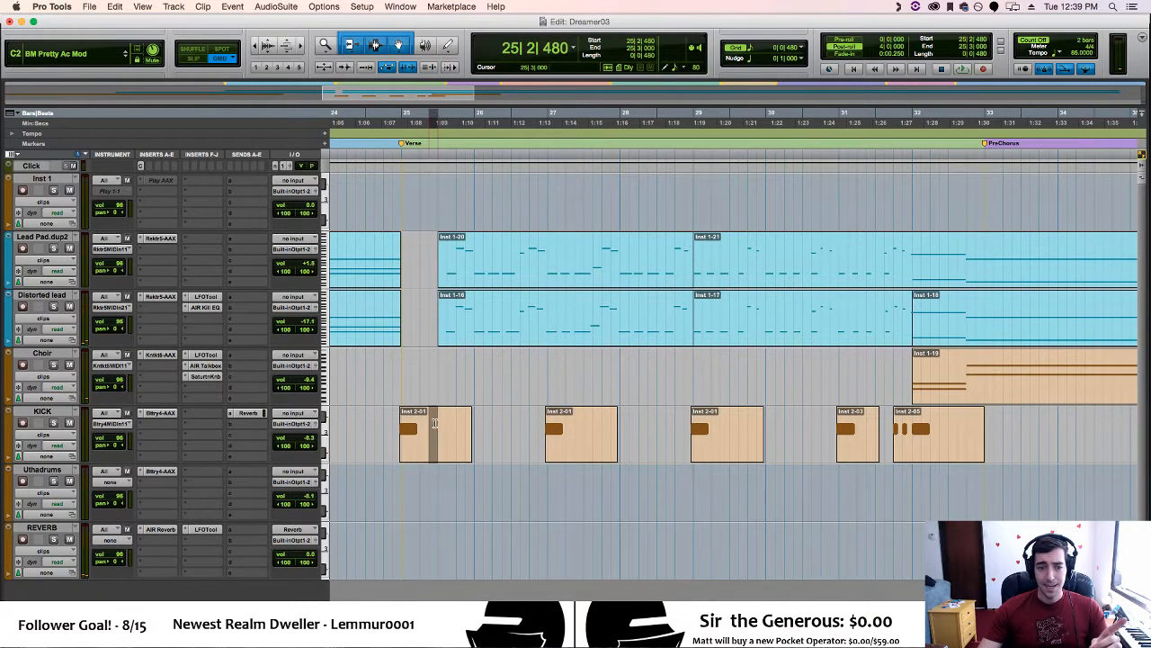
click(419, 448)
drag(425, 448, 428, 448)
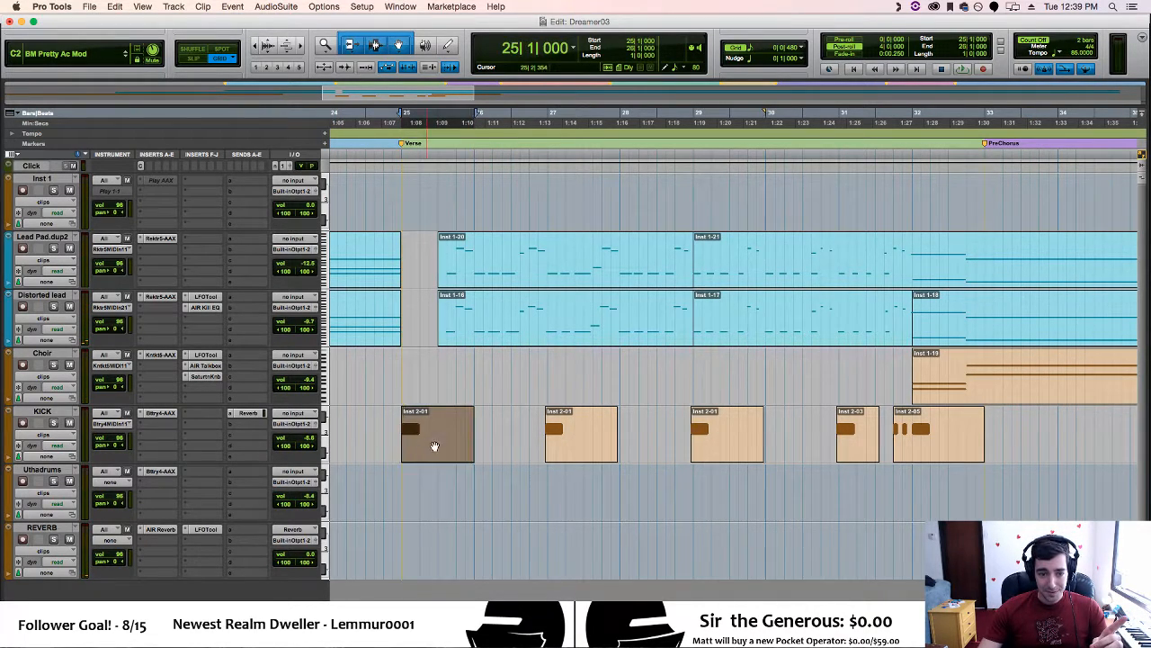
drag(570, 443, 577, 443)
drag(704, 444, 711, 443)
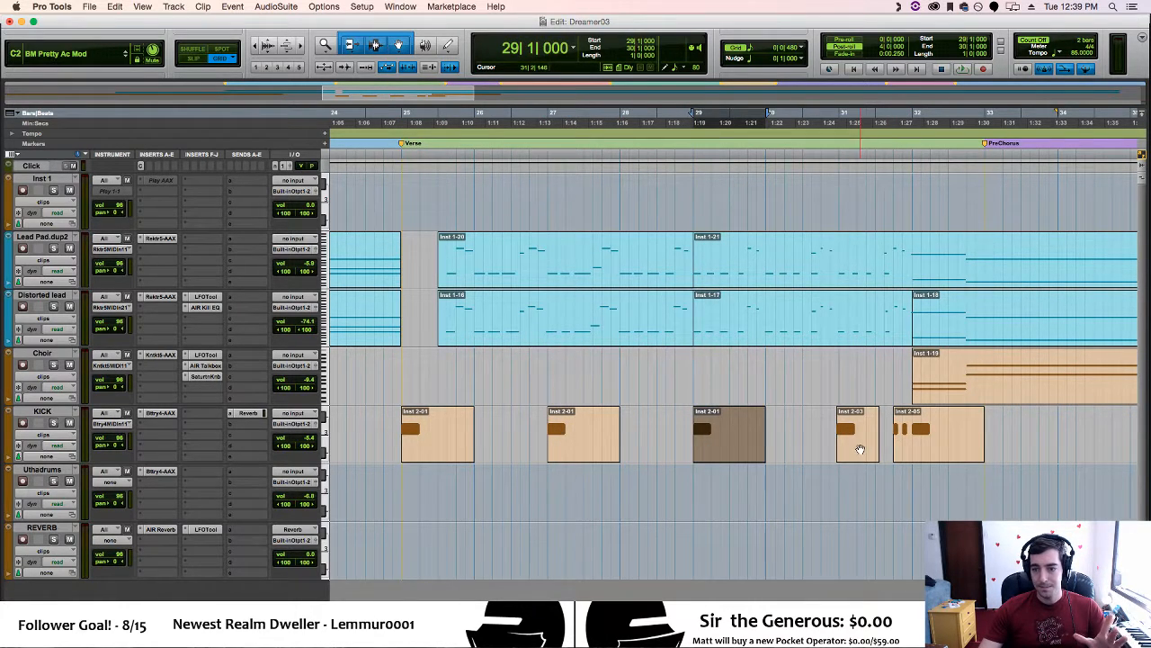
drag(860, 449, 864, 449)
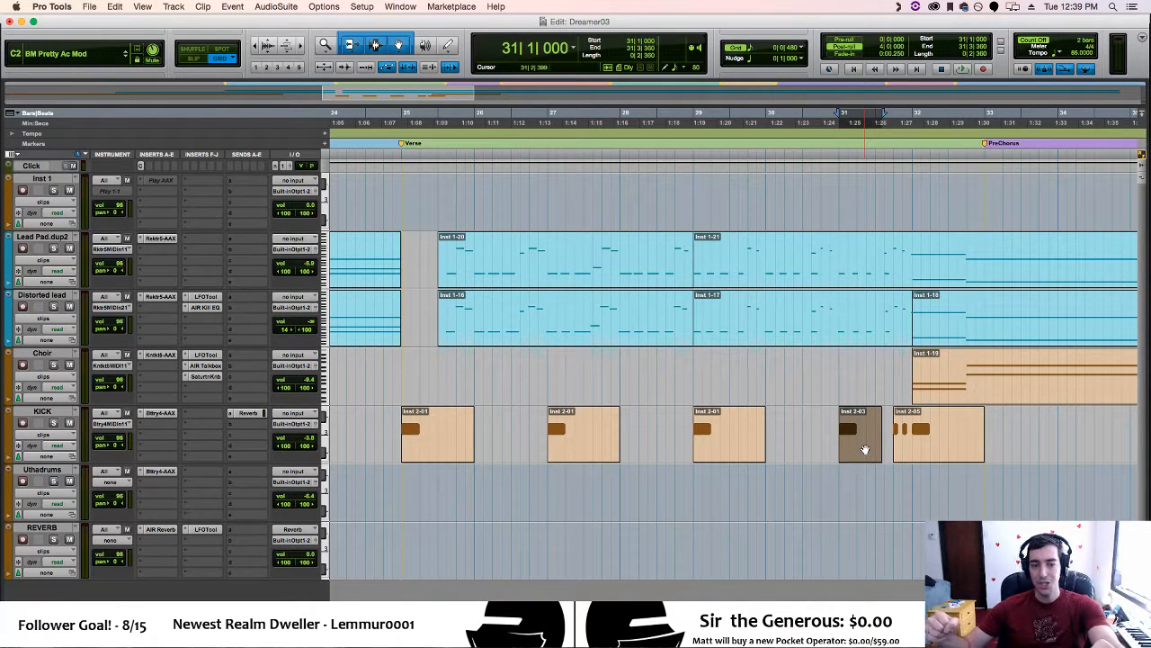
scroll(913, 440, up, 2)
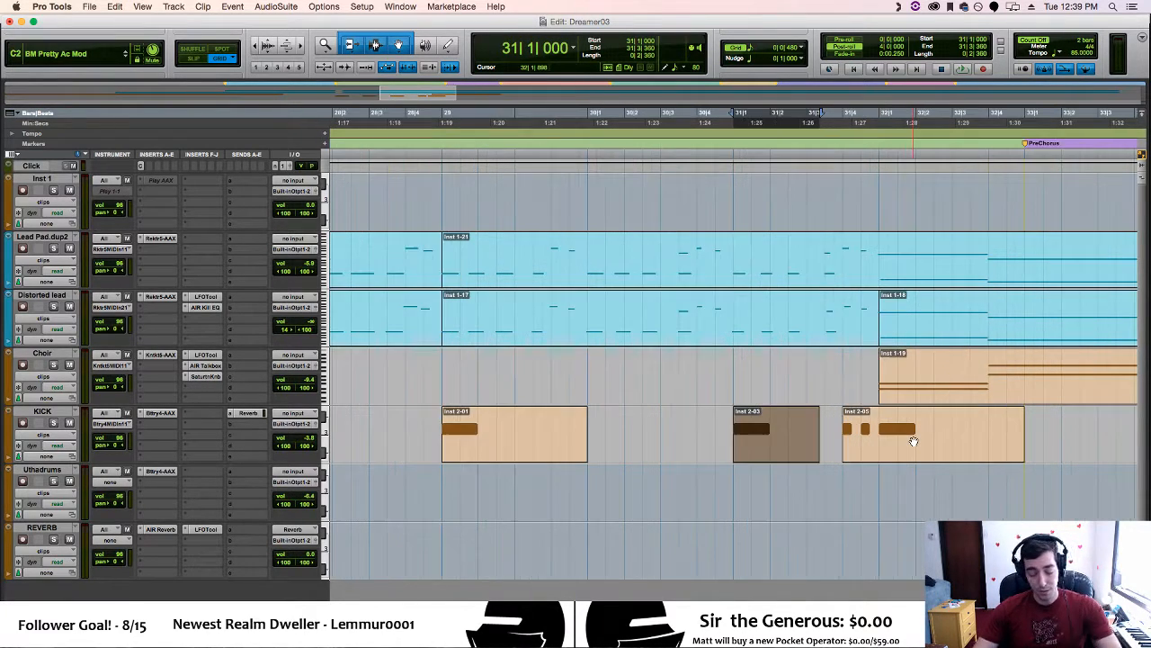
click(913, 441)
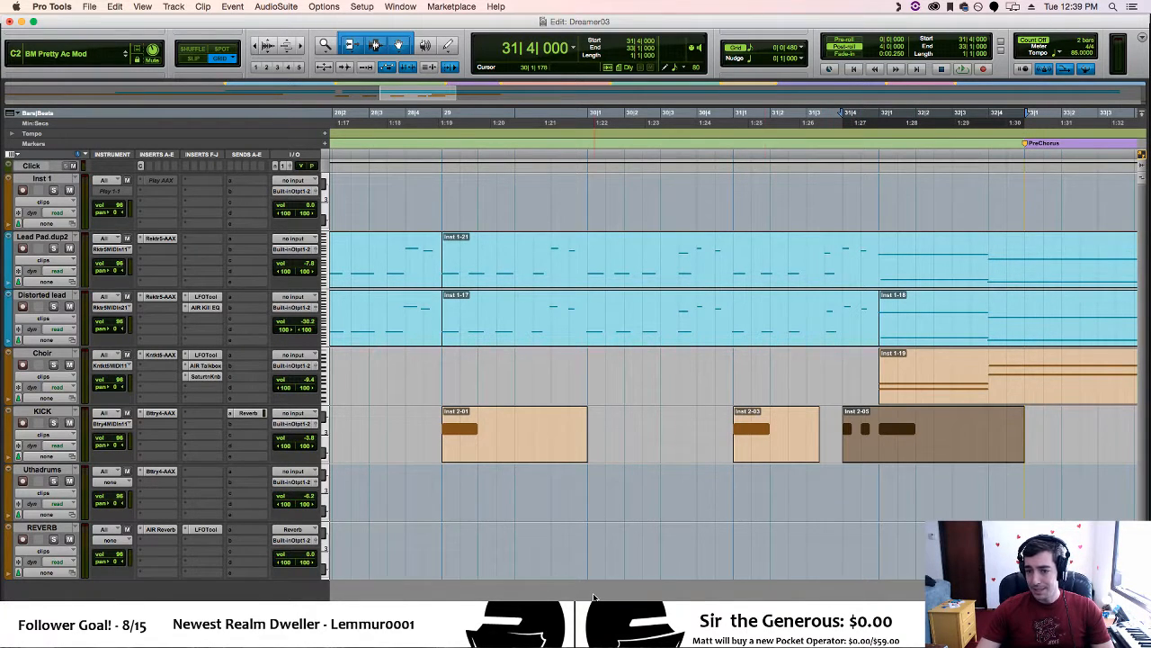
Select the Inst 1-20 clip at the beginning of the verse on the Lead Pad.dup2 track
scroll(594, 597, down, 4)
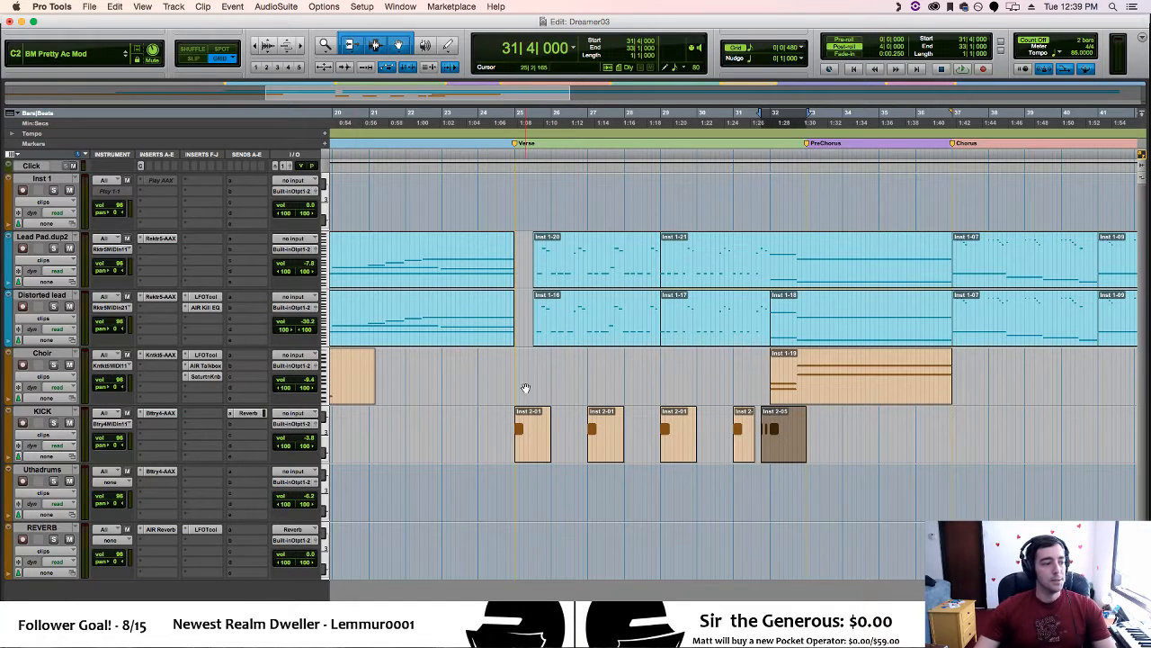
scroll(465, 377, left, 2)
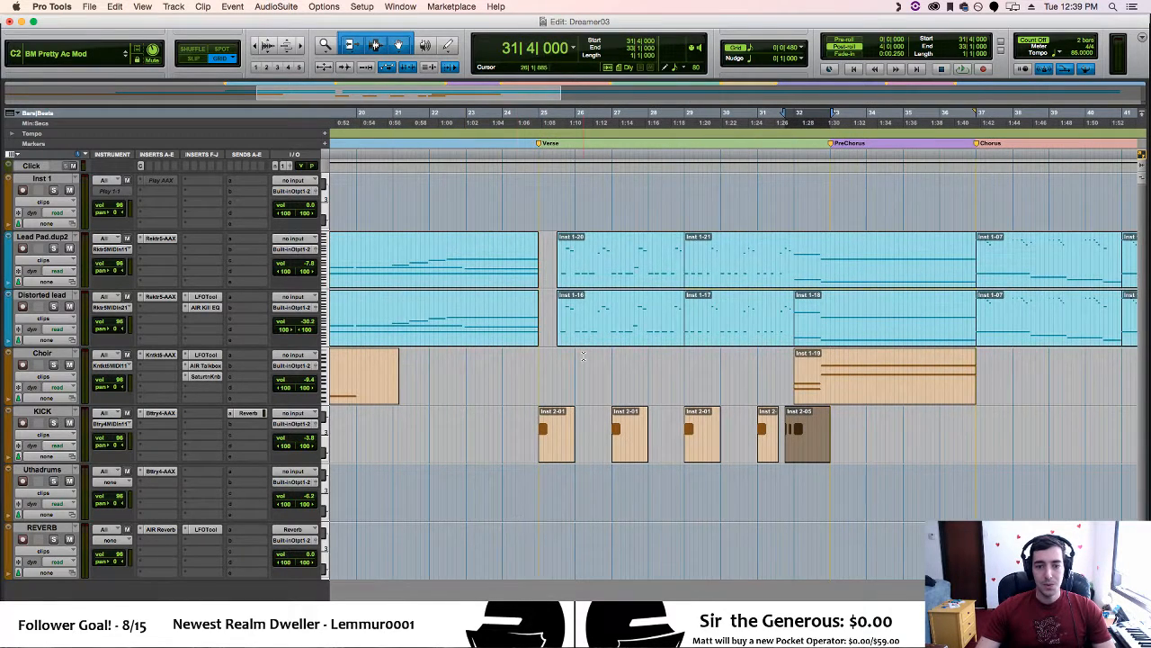
click(587, 272)
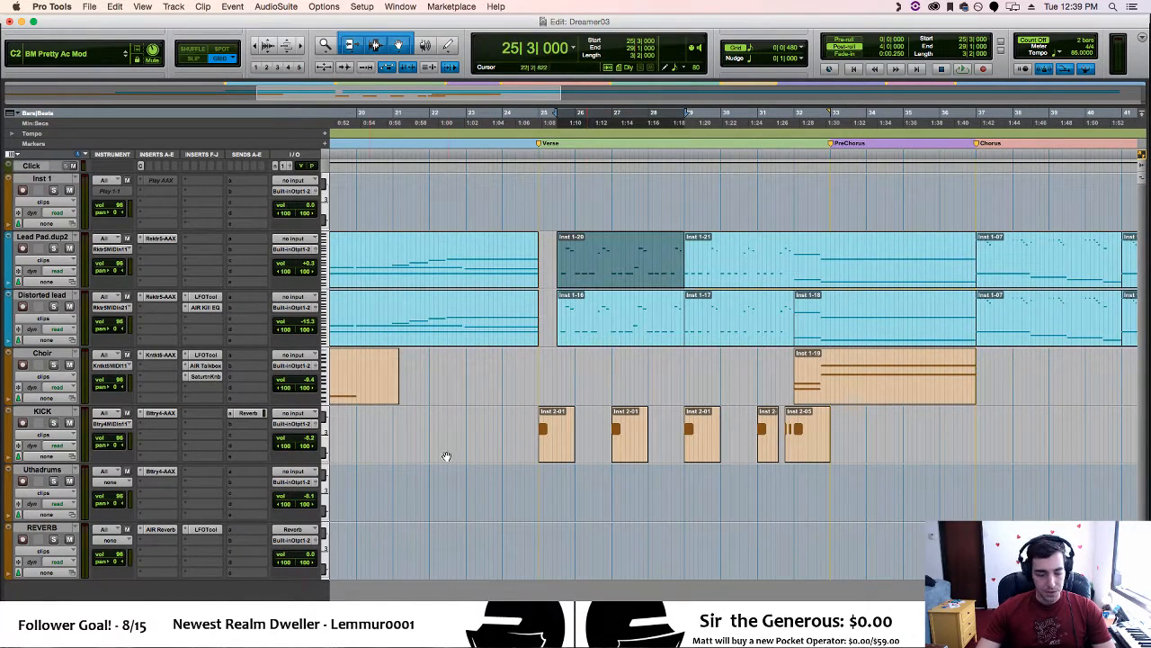
Create one new mono instrument track with a tick-based timebase
click(174, 7)
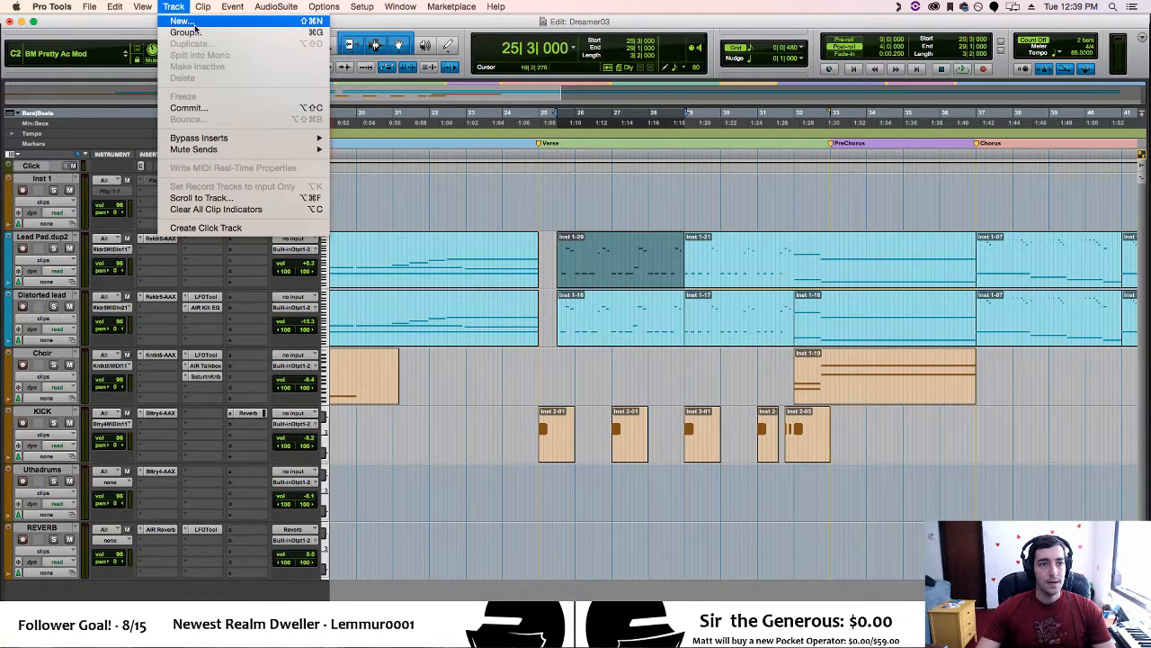
click(180, 24)
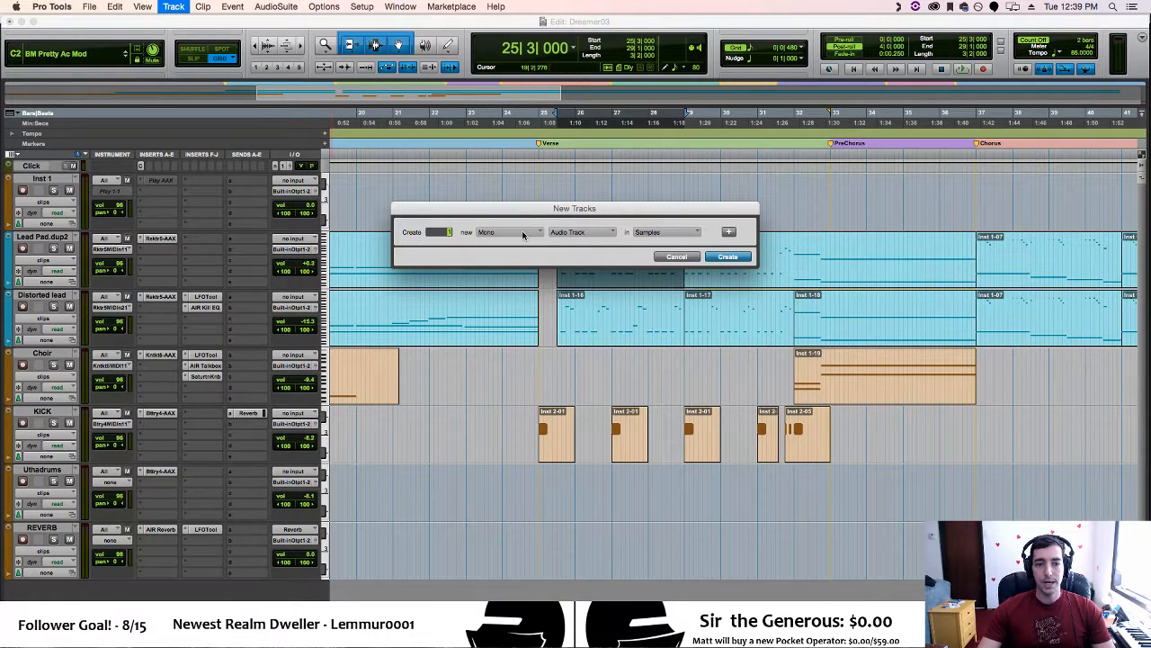
click(595, 234)
click(543, 238)
click(534, 234)
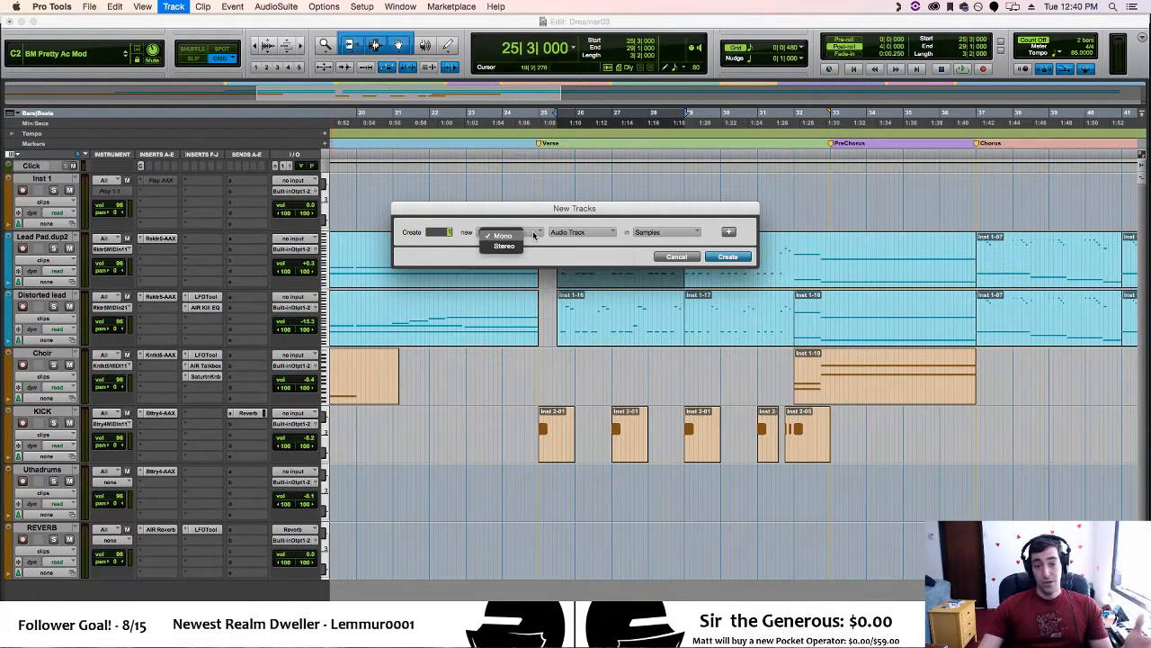
click(553, 223)
click(567, 234)
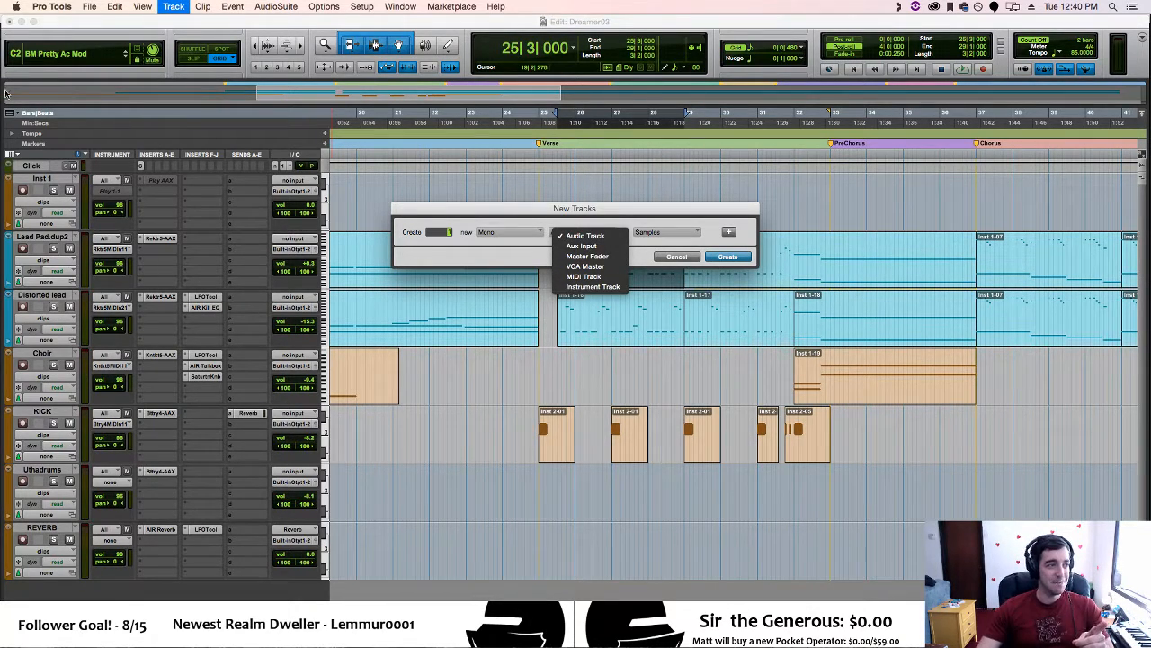
click(1, 319)
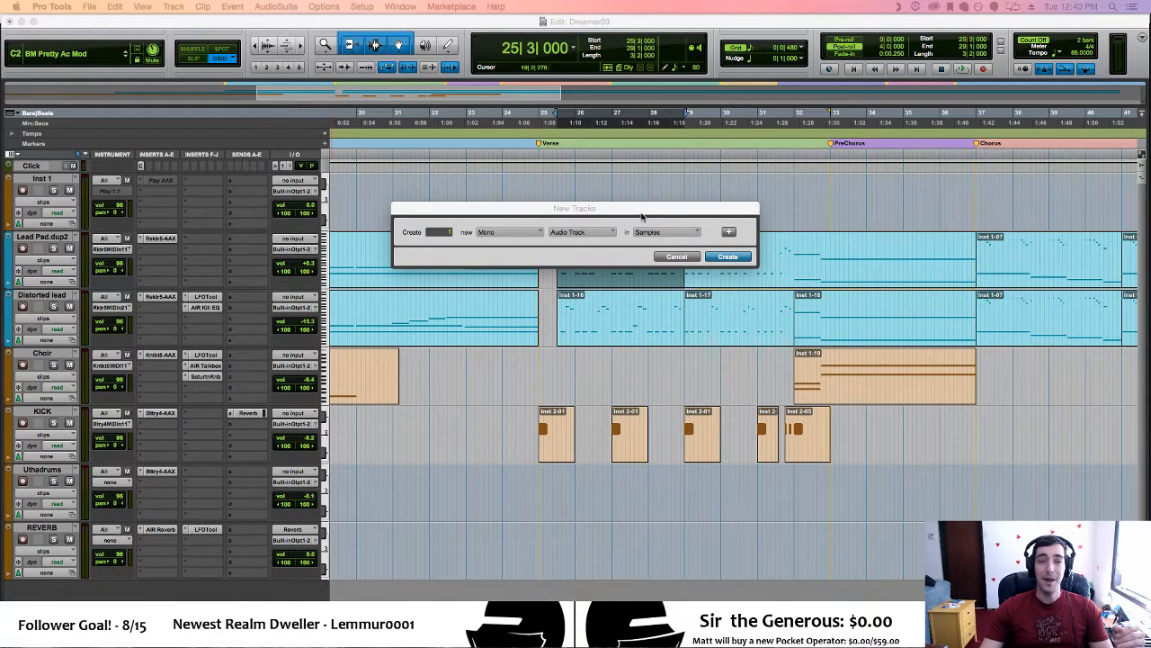
click(582, 234)
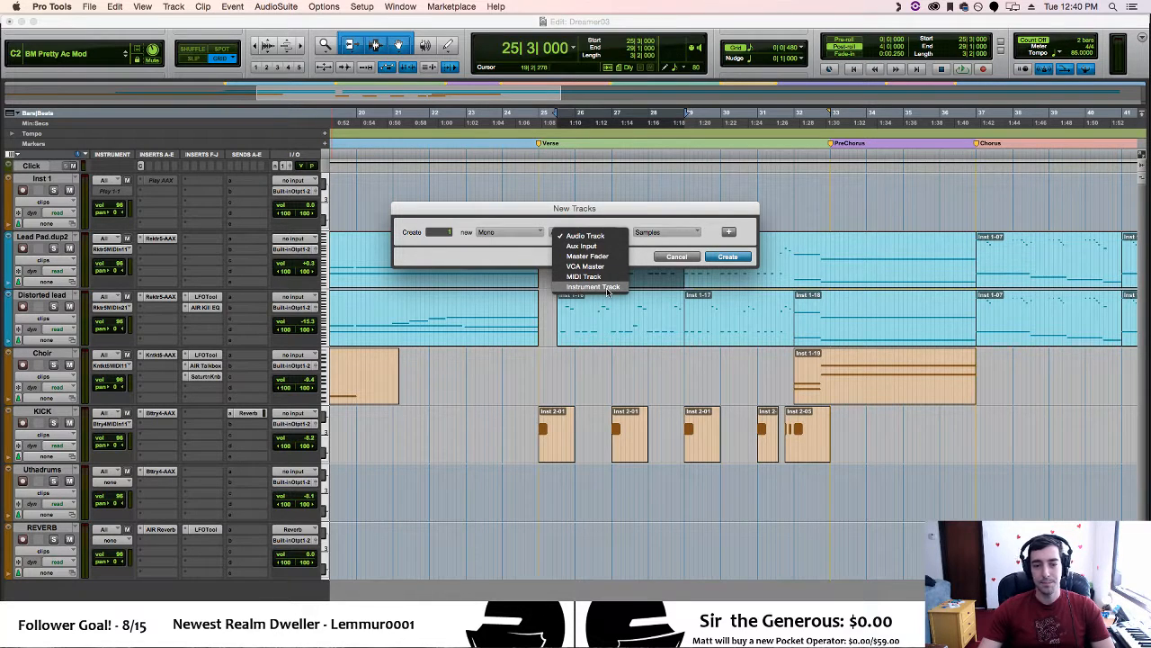
click(607, 288)
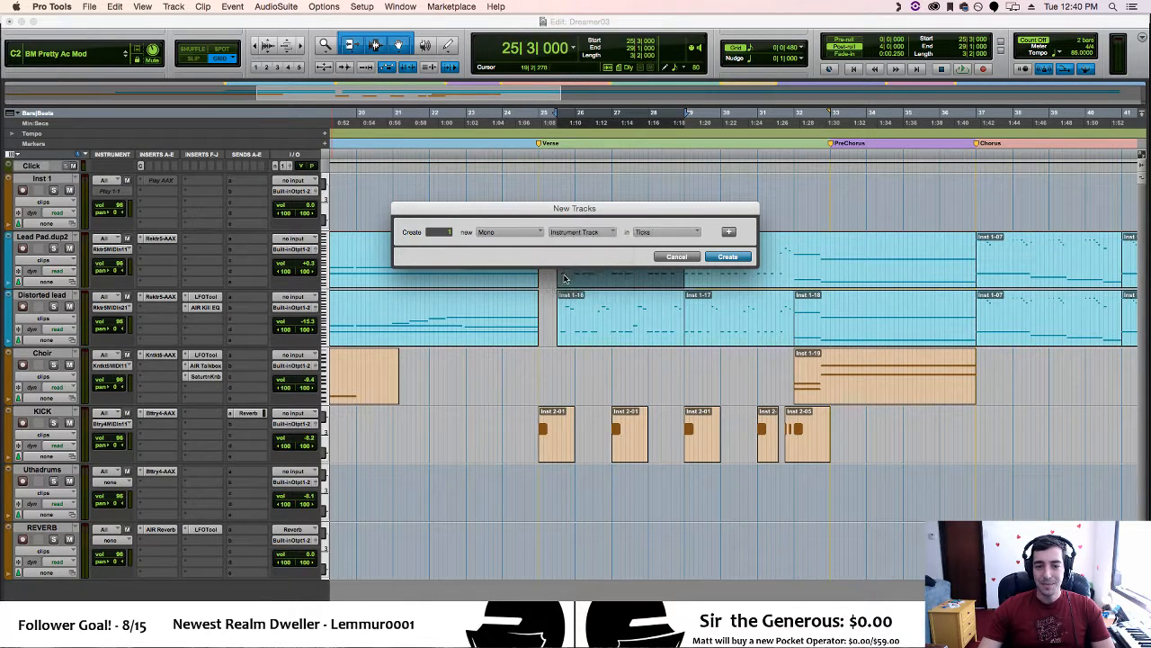
click(729, 257)
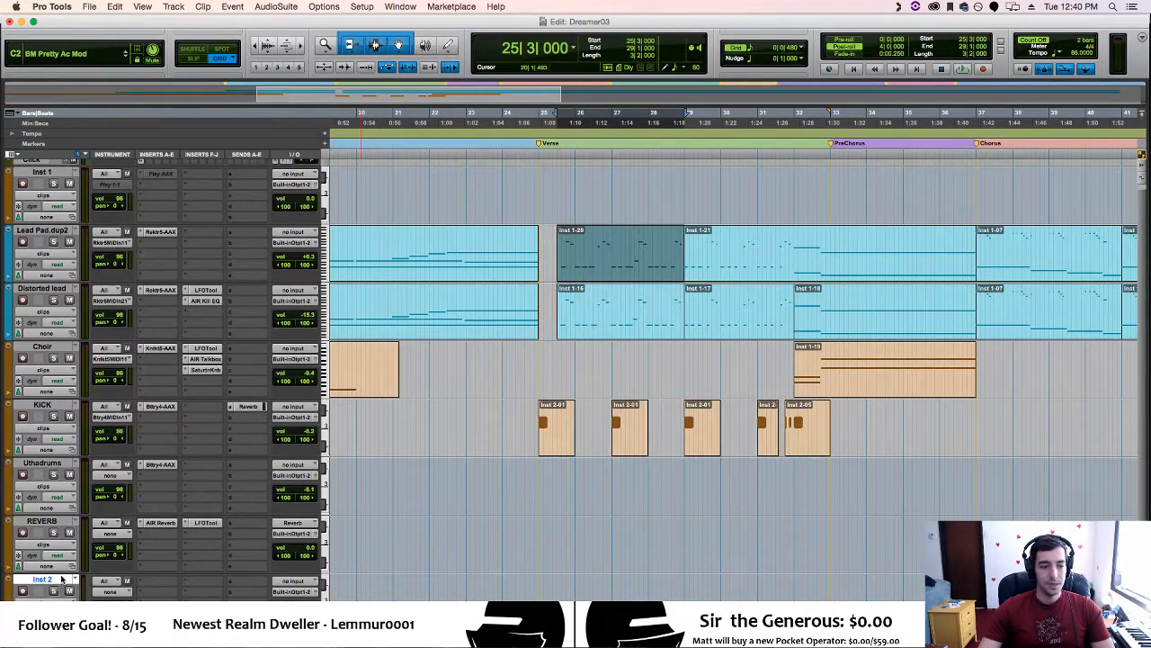
Move the Inst 2 track between Distorted lead and Choir and colour it dark purple
drag(45, 583, 55, 334)
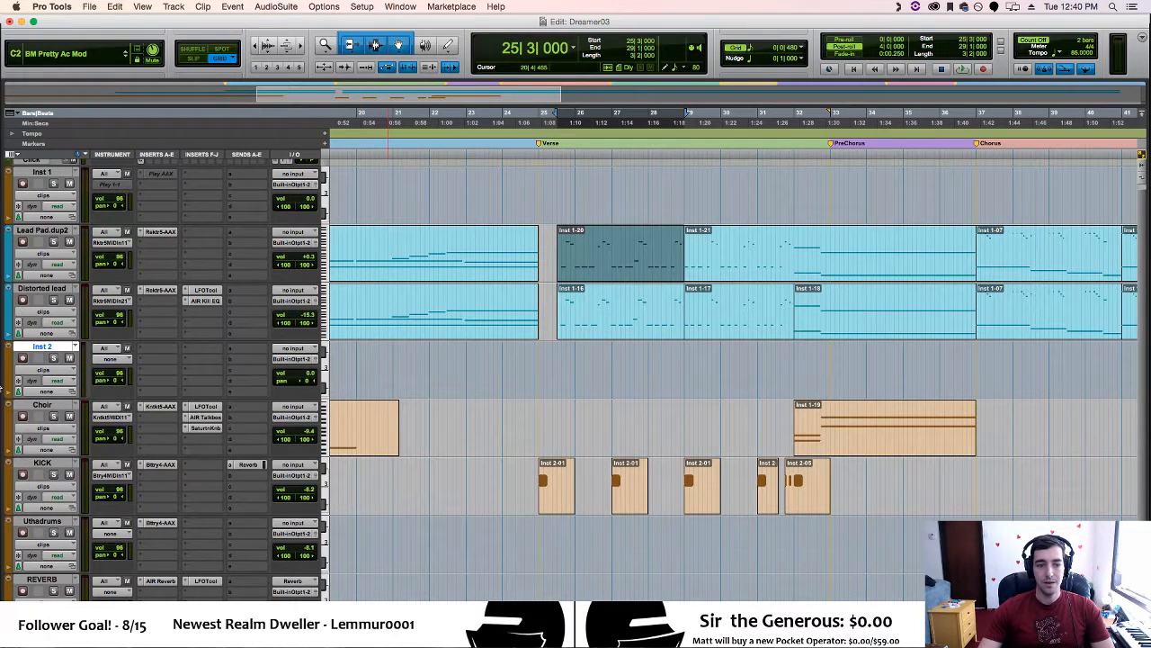
double_click(3, 362)
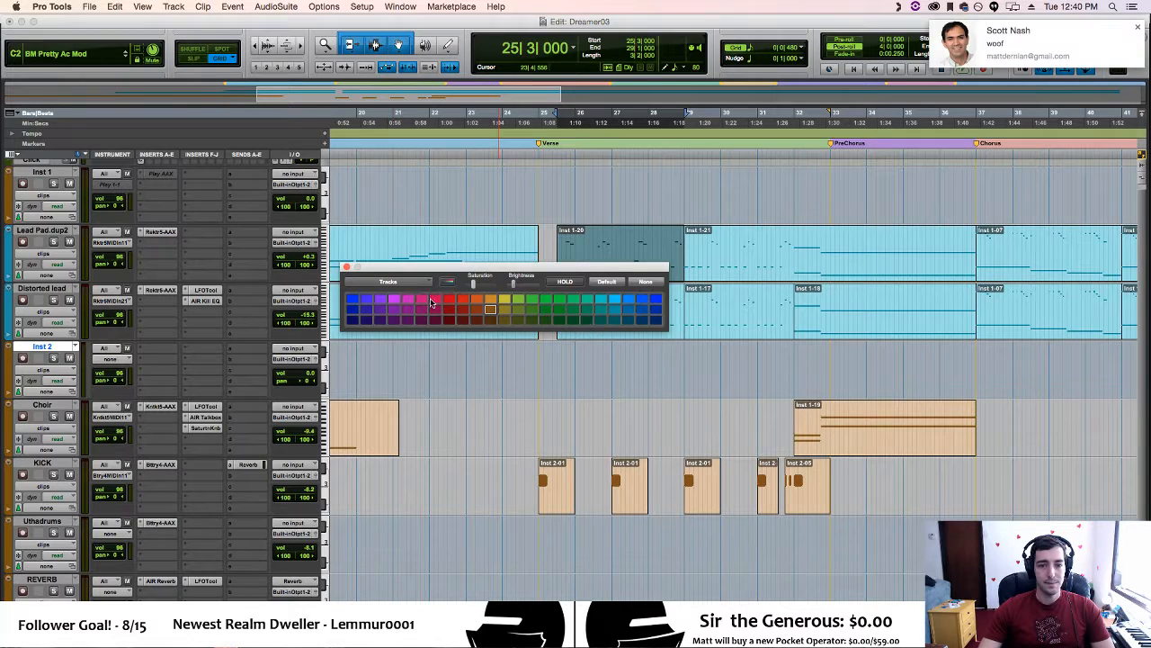
click(1138, 28)
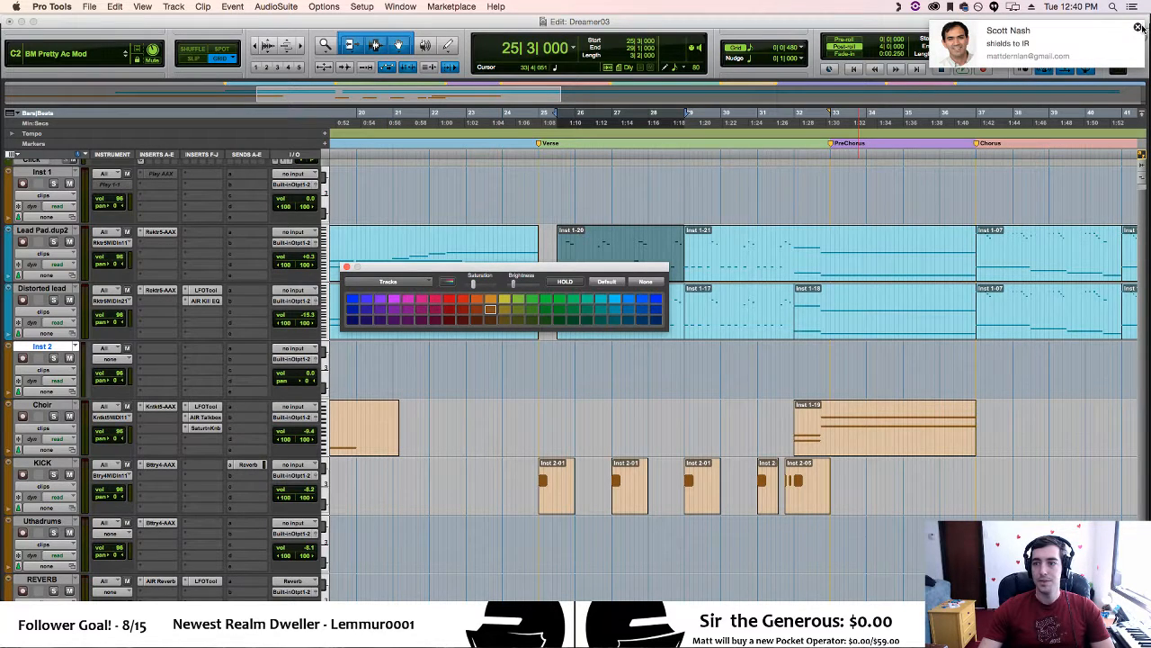
click(408, 320)
click(1138, 28)
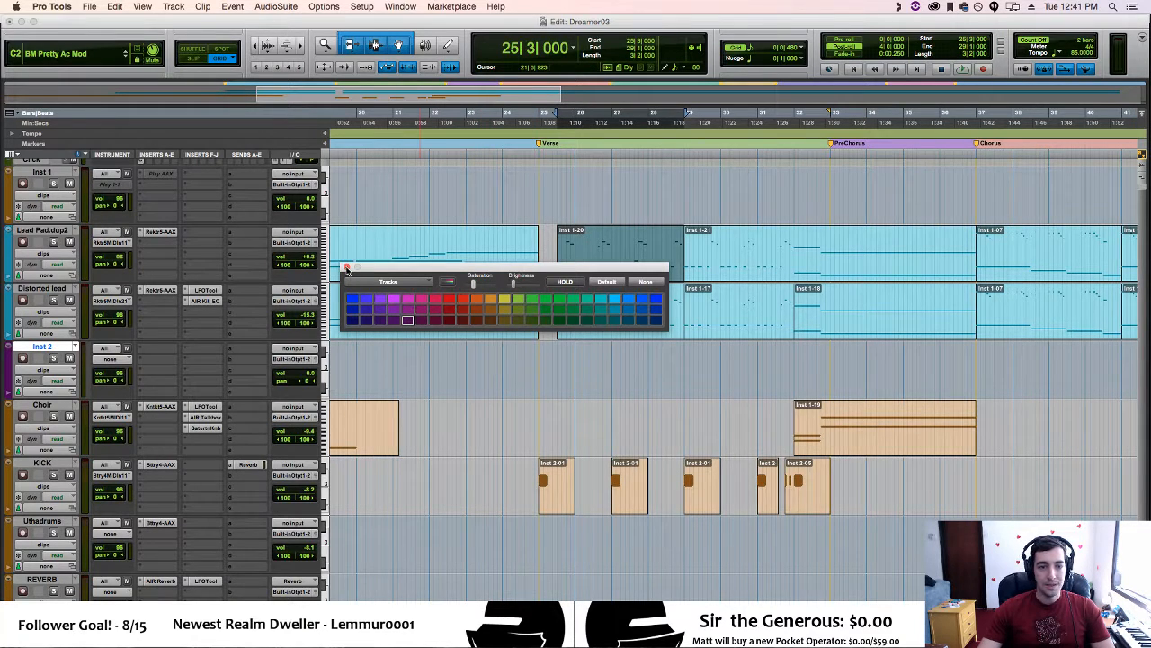
click(346, 269)
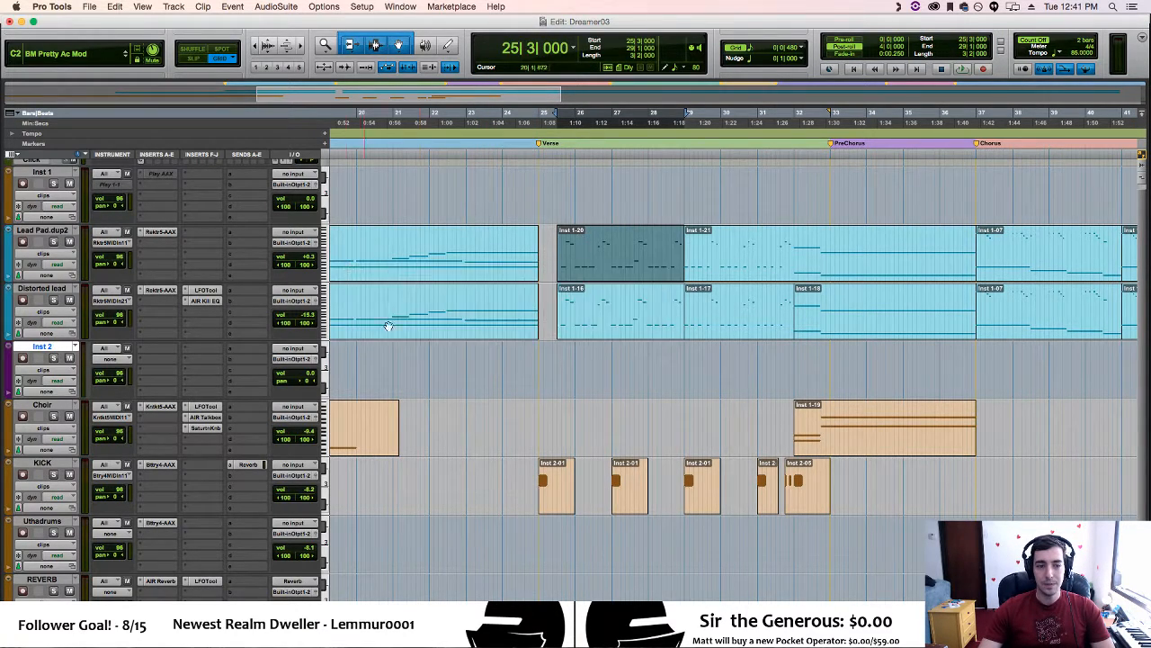
Paste the copied Inst 1-20 clip onto the Inst 2 track and align its start to 25|3|000
click(585, 371)
key(super+v)
click(650, 278)
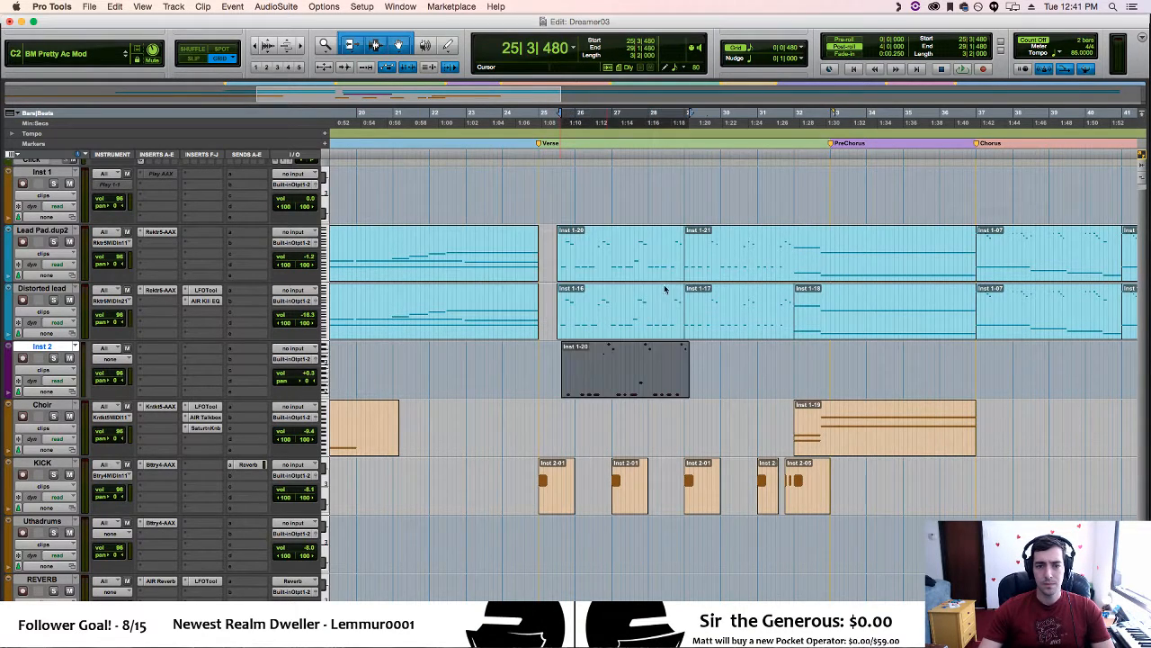
drag(591, 381, 587, 382)
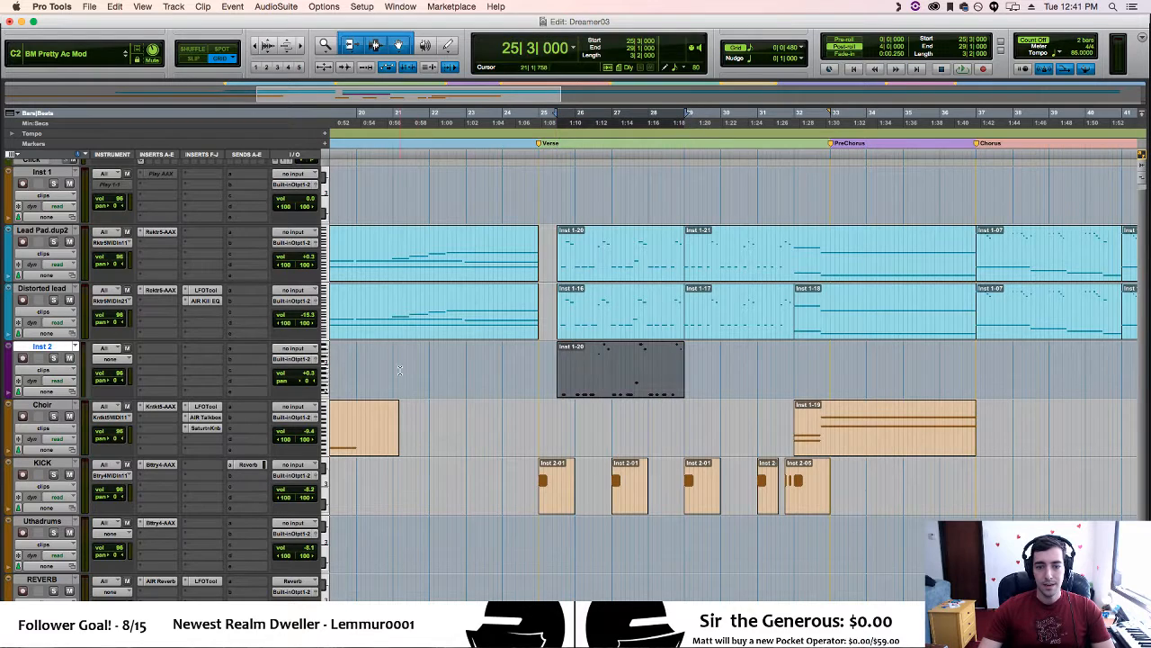
Show the audio volume lane of Inst 2 and delete the volume automation around the pasted clip
click(489, 369)
click(533, 363)
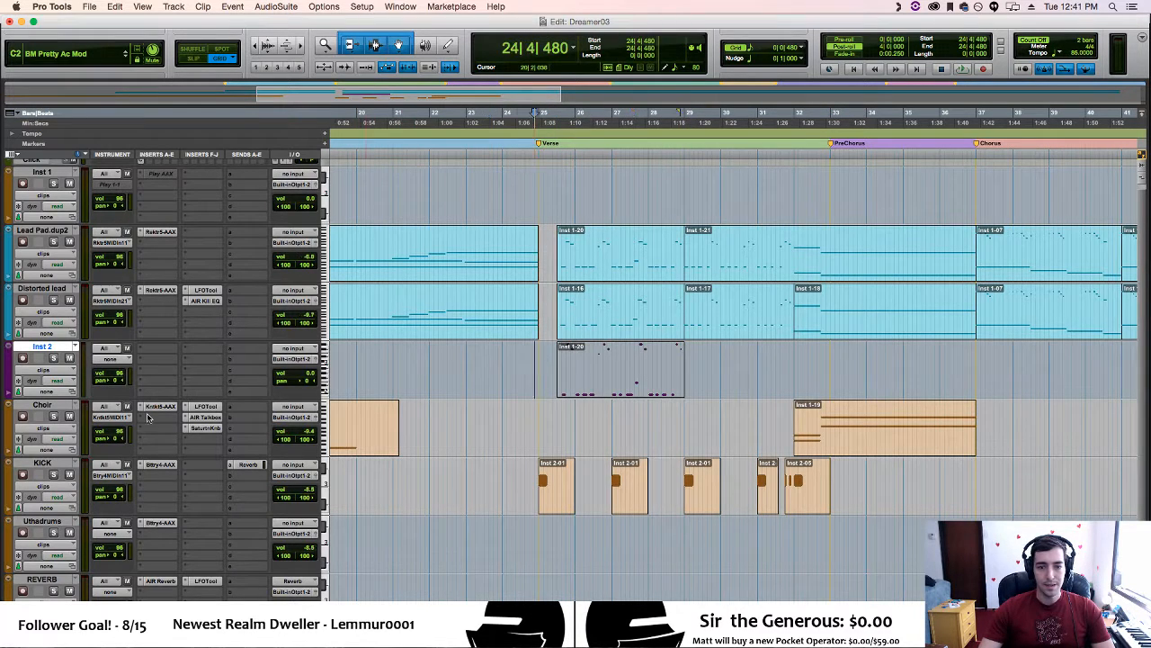
click(18, 393)
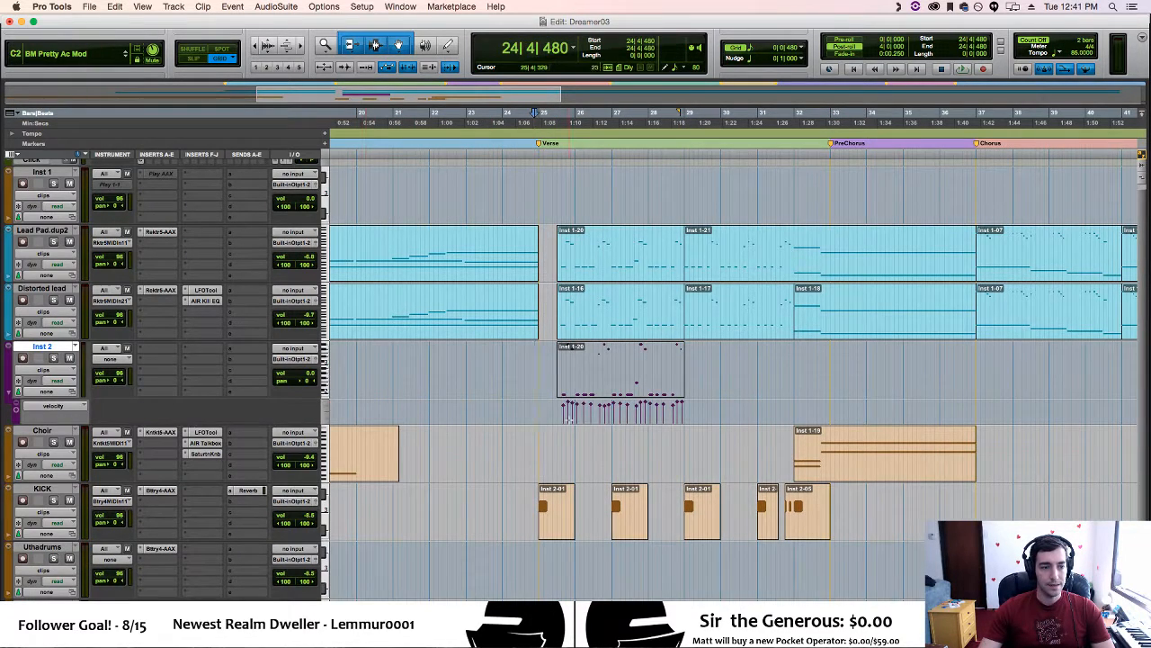
click(49, 407)
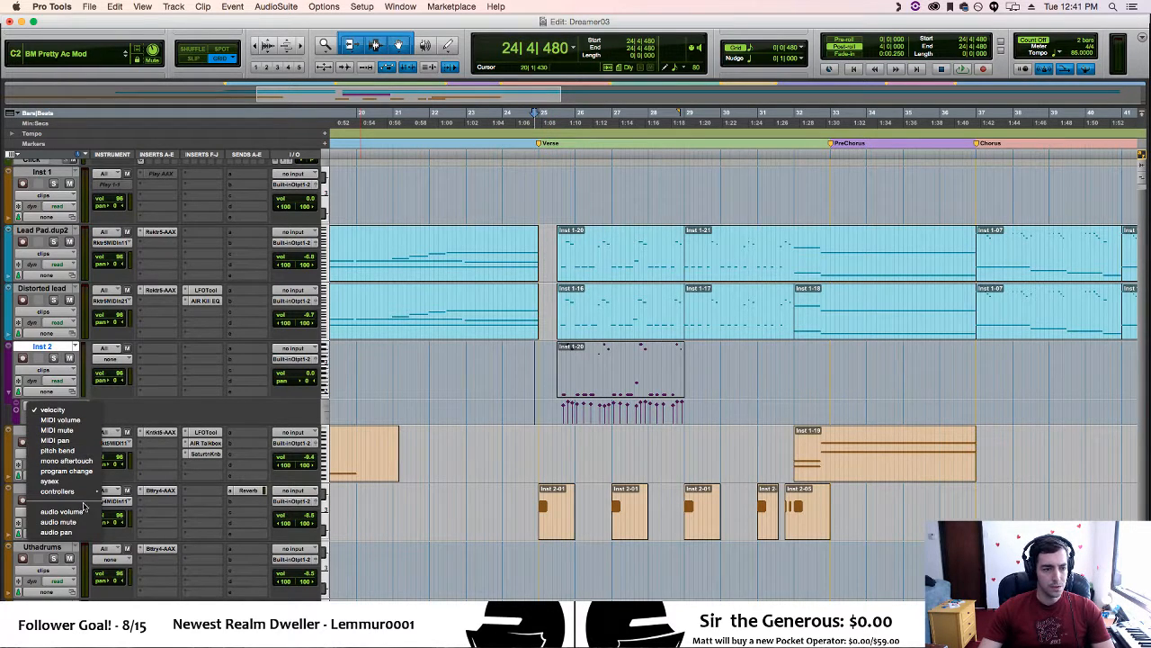
click(63, 511)
drag(529, 408, 718, 407)
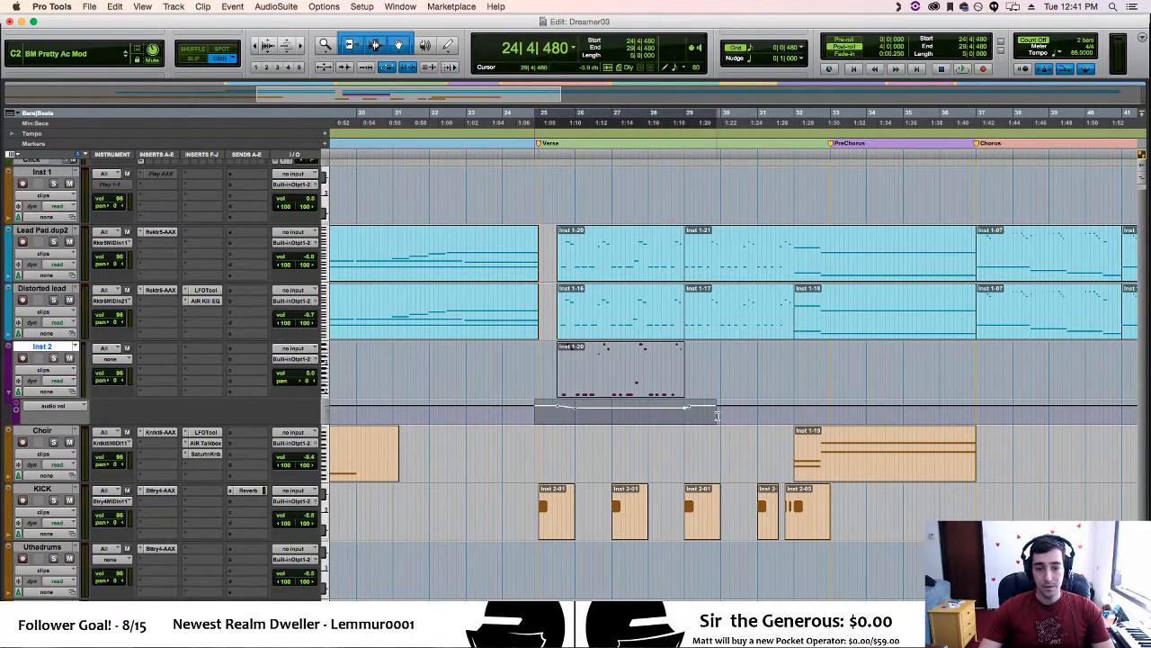
key(Delete)
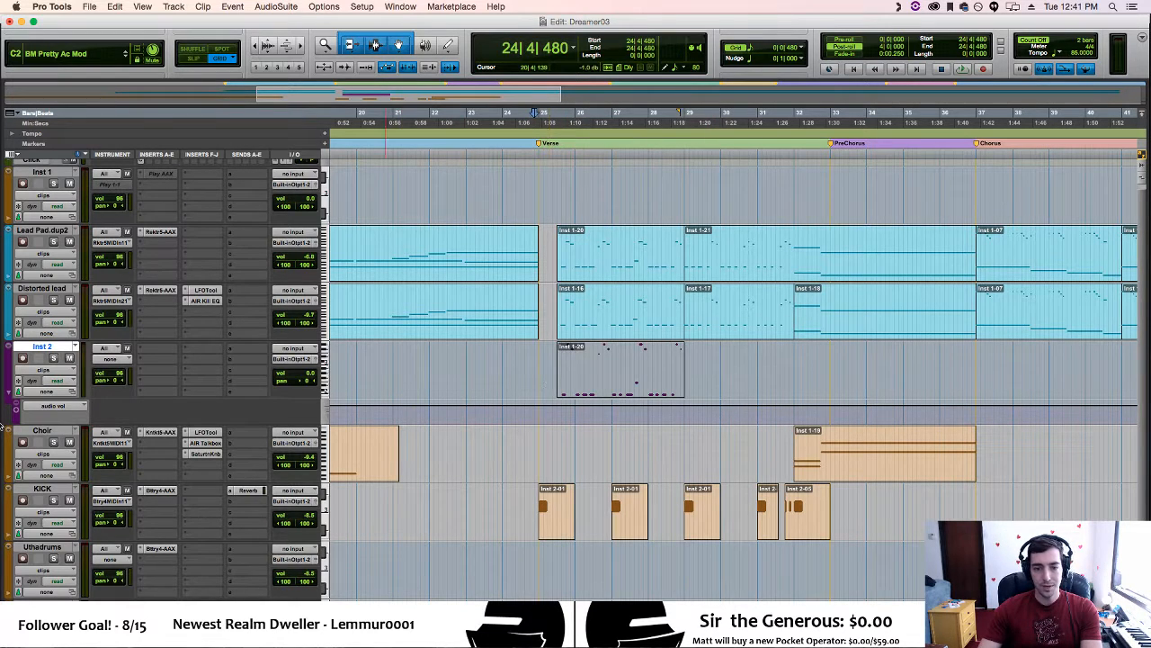
Check the audio pan and velocity lanes of Inst 2, collapse the lane and solo the track
click(31, 409)
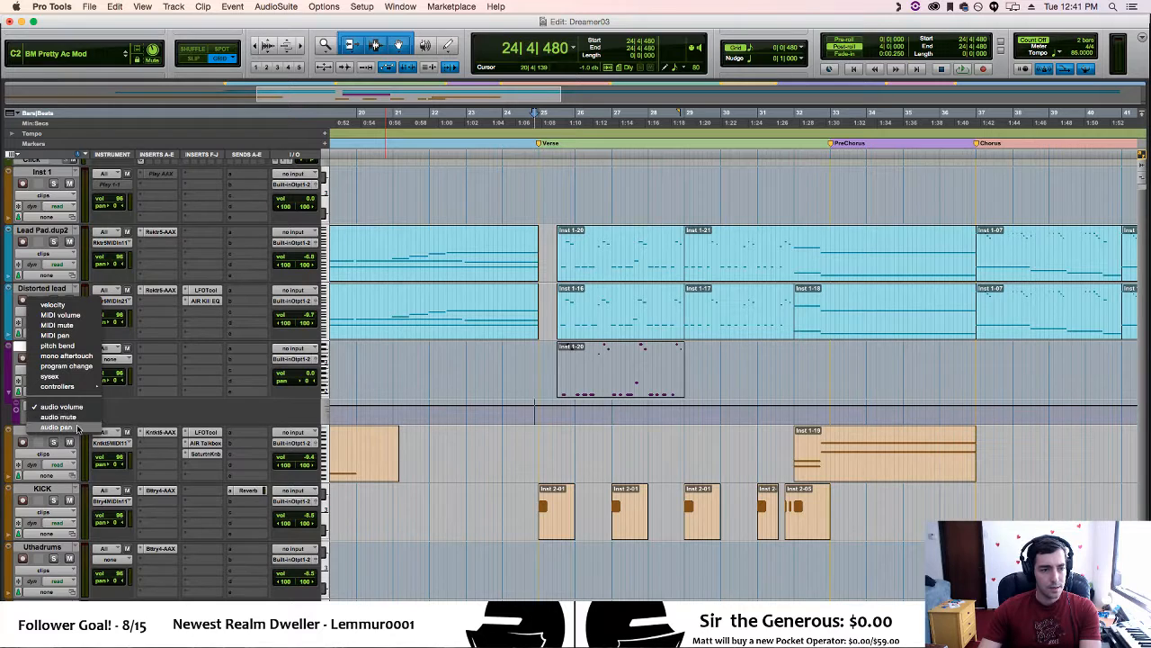
click(77, 427)
click(41, 409)
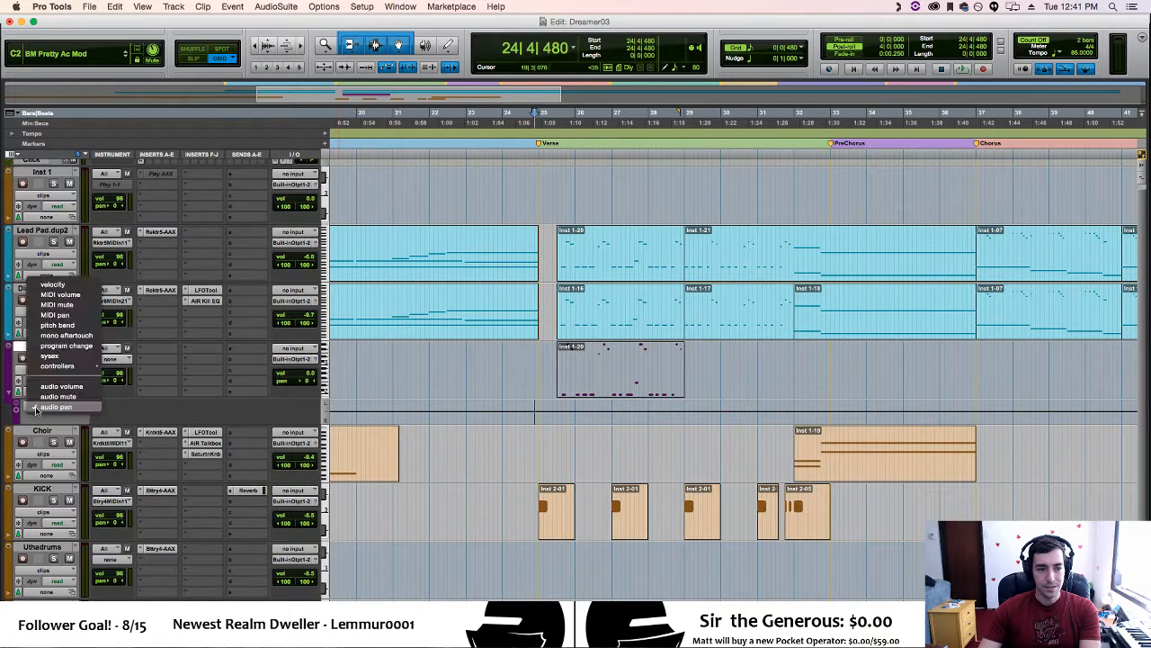
click(45, 284)
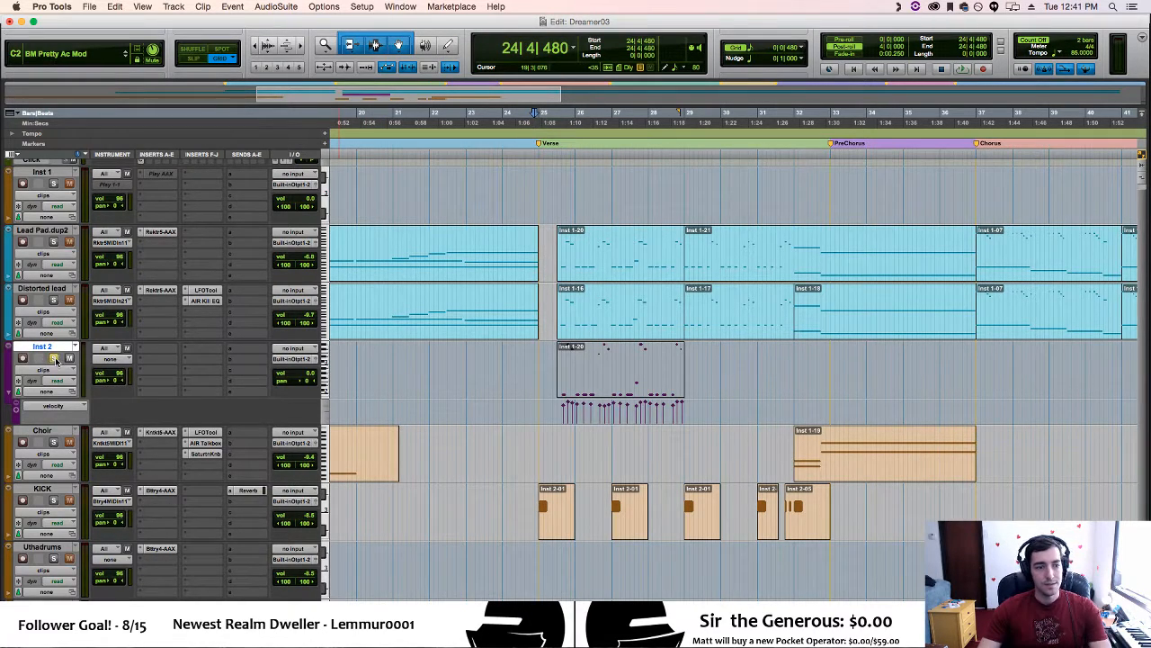
click(14, 394)
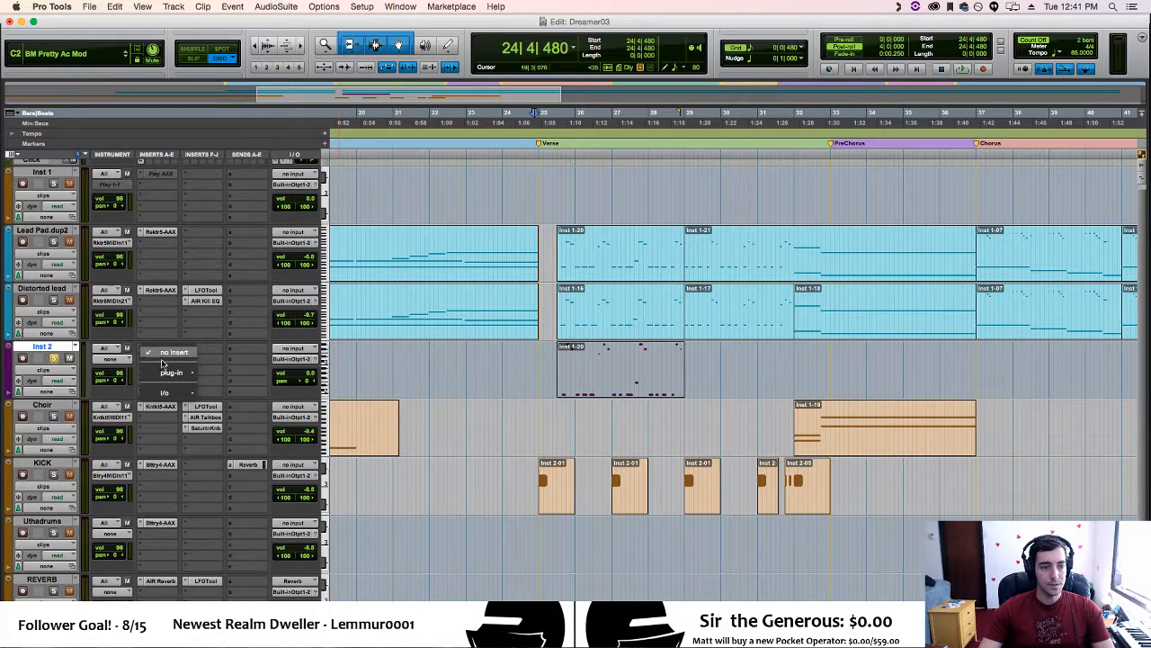
Insert the Massive instrument plug-in on the Inst 2 track and move its window clear of the clips
click(161, 350)
mouse_move(173, 373)
mouse_move(270, 468)
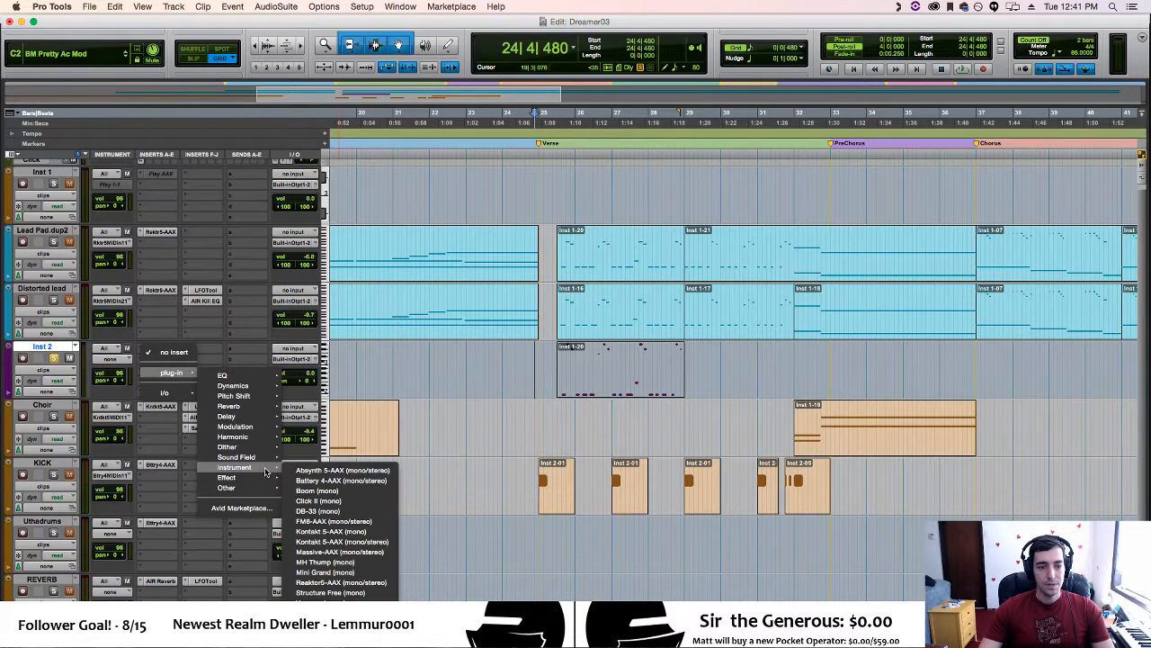
click(366, 552)
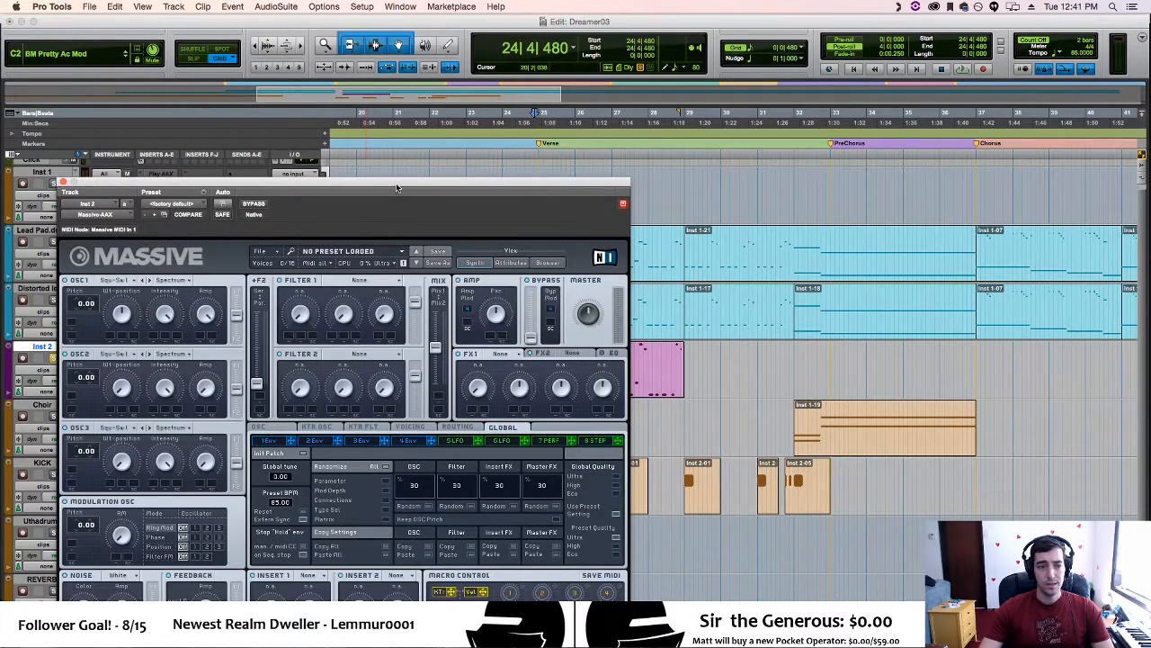
drag(396, 187, 501, 478)
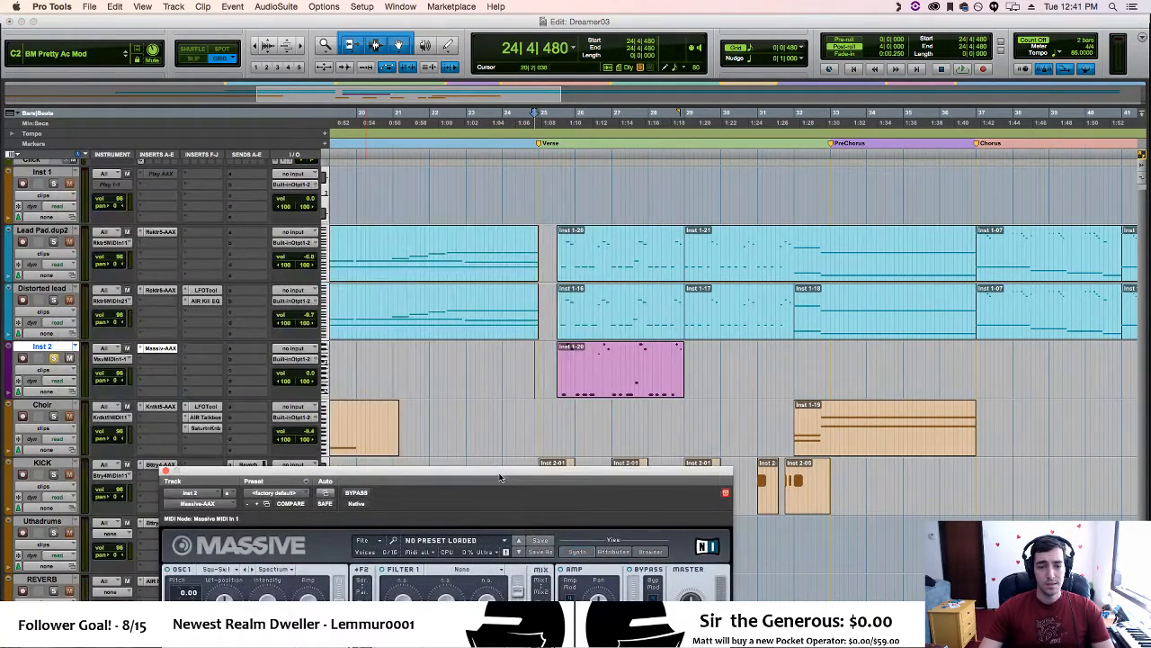
Play the Inst 2 clip from 25|3 to 29|1 through Massive and close the plug-in window
click(509, 364)
drag(557, 361, 683, 369)
key(space)
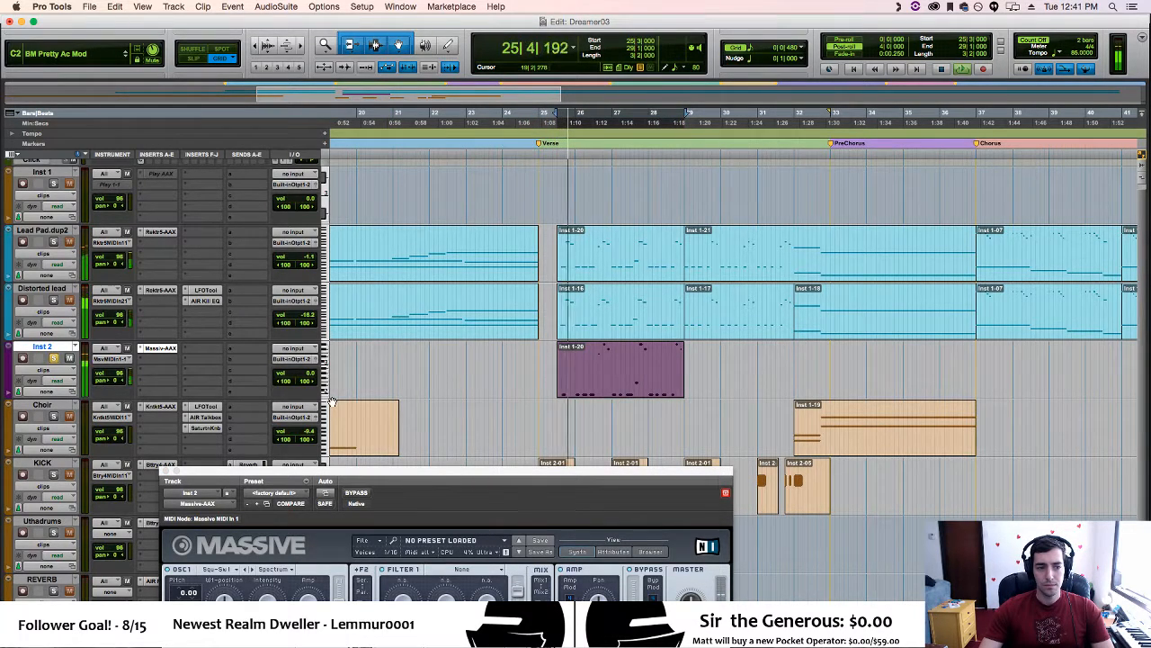
click(168, 471)
Transpose all notes of the Inst 2 clip down two octaves in the MIDI editor and close the editor
double_click(611, 388)
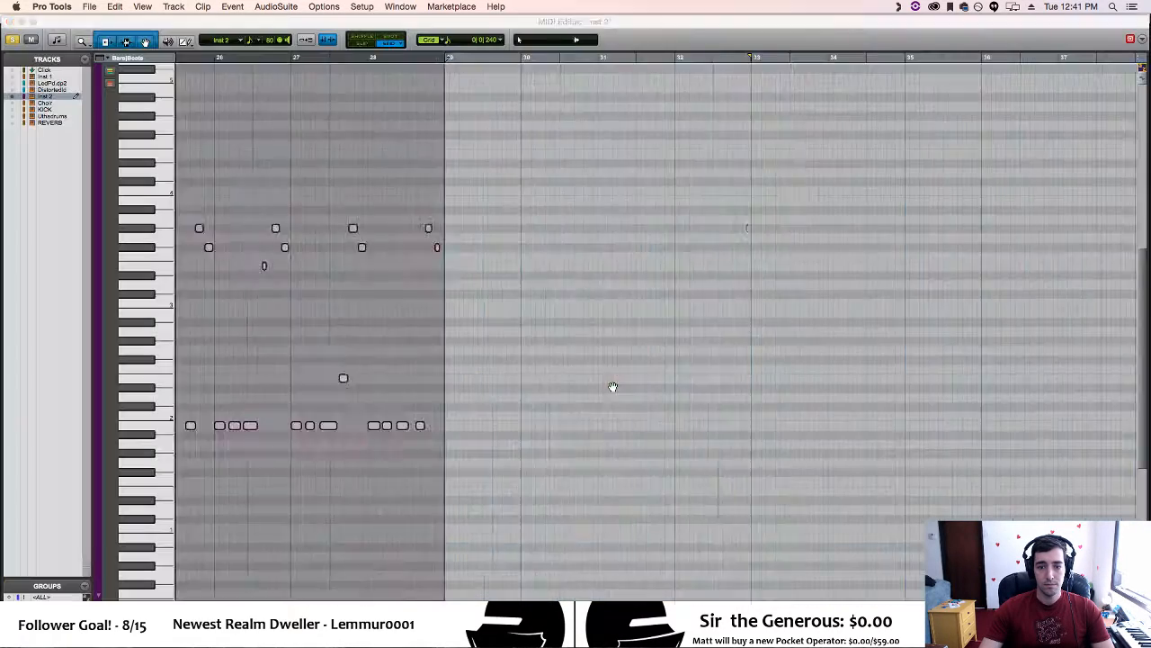
click(481, 419)
drag(481, 470, 850, 163)
click(506, 473)
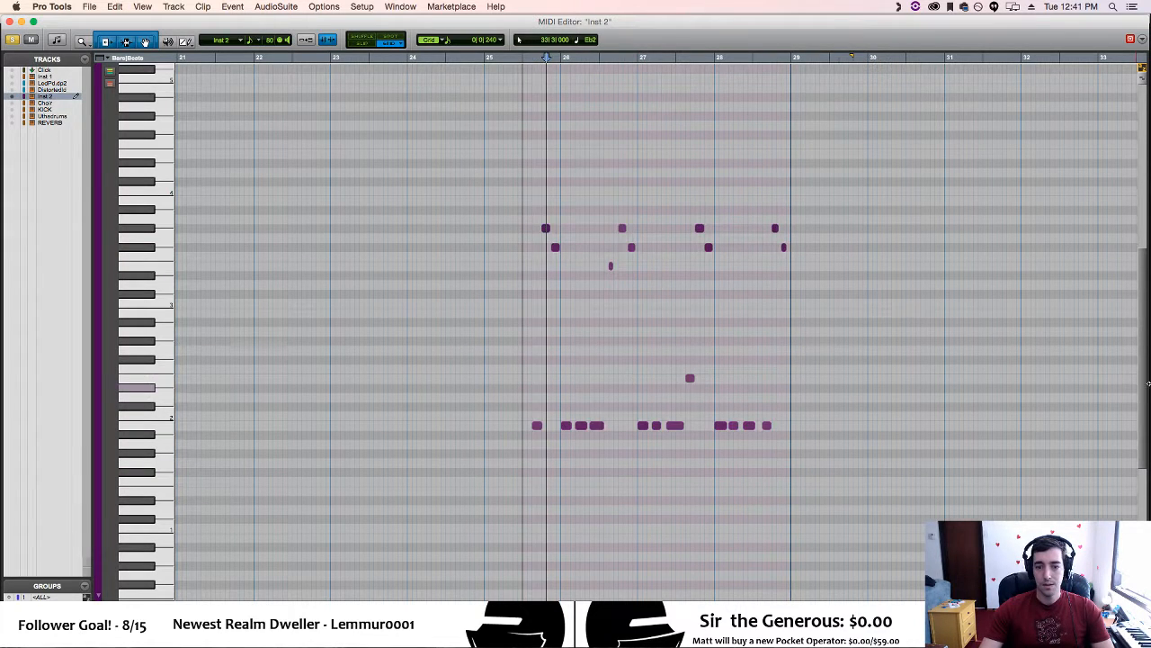
scroll(506, 473, down, 1)
drag(411, 483, 829, 178)
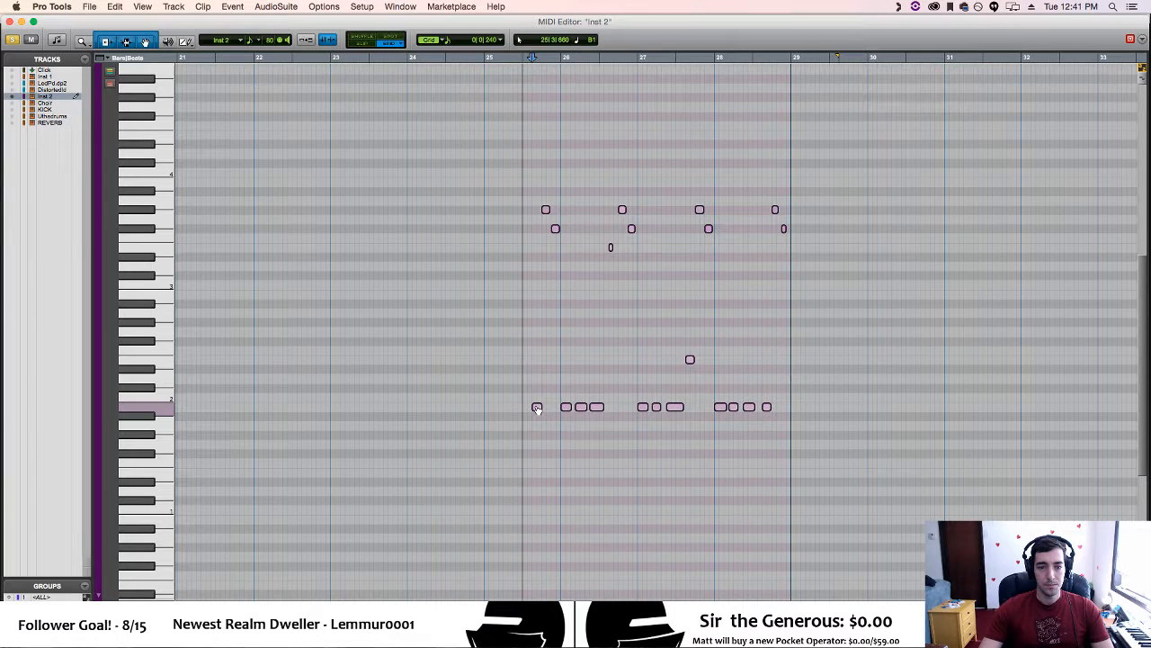
key(t)
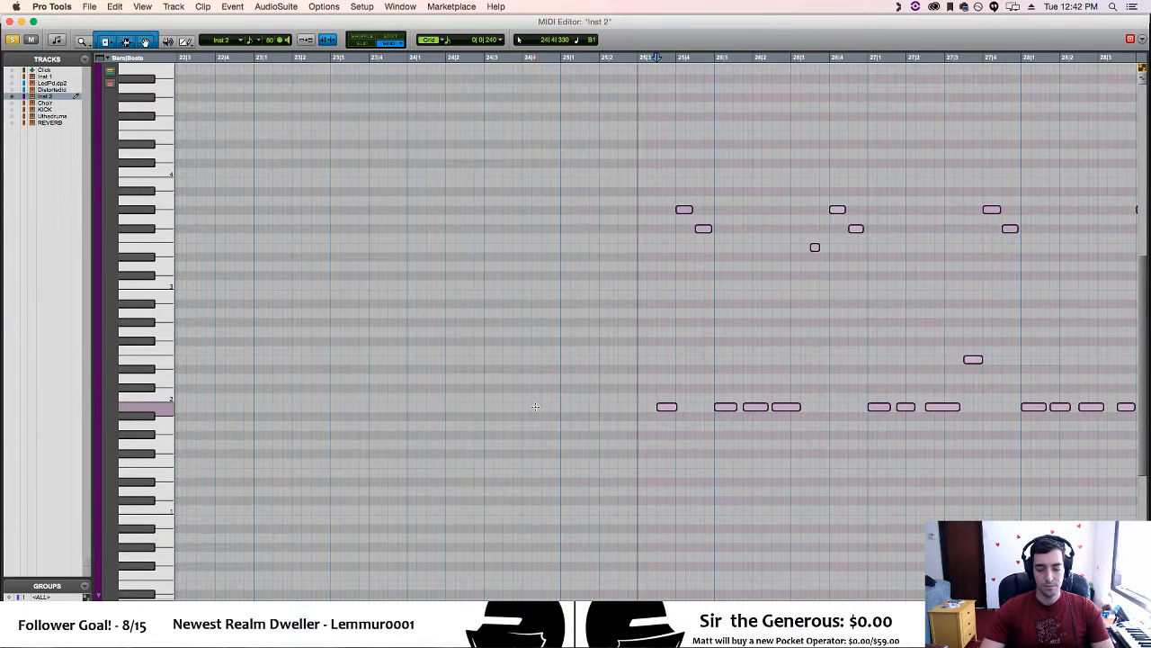
scroll(1145, 385, down, 14)
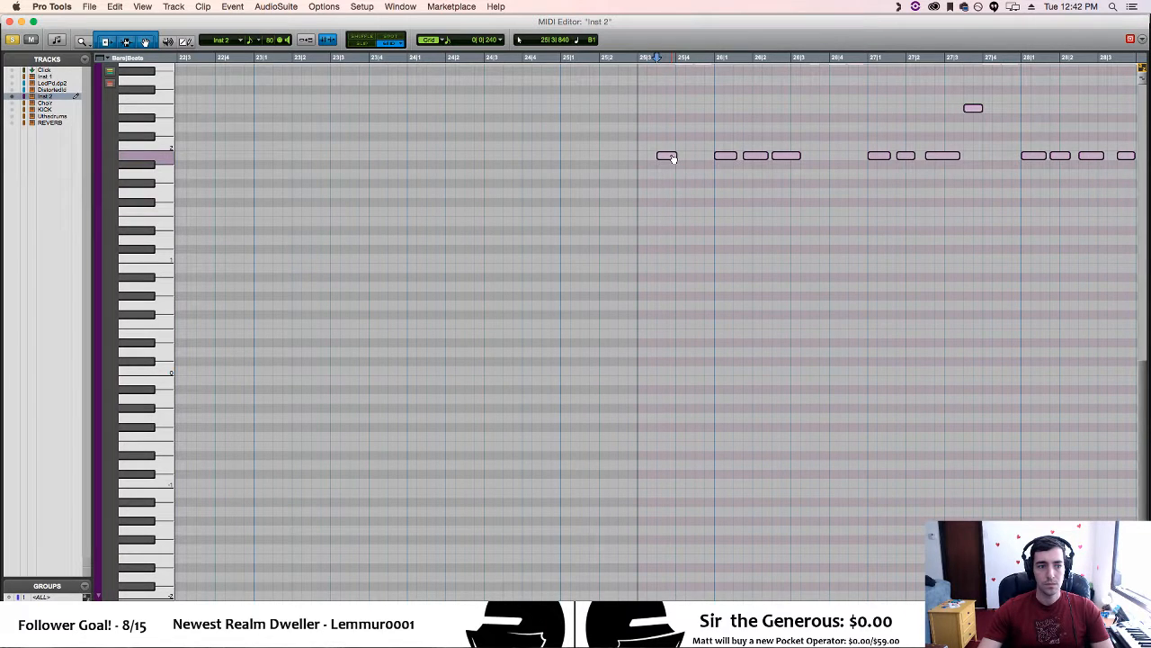
drag(671, 158, 667, 385)
click(621, 335)
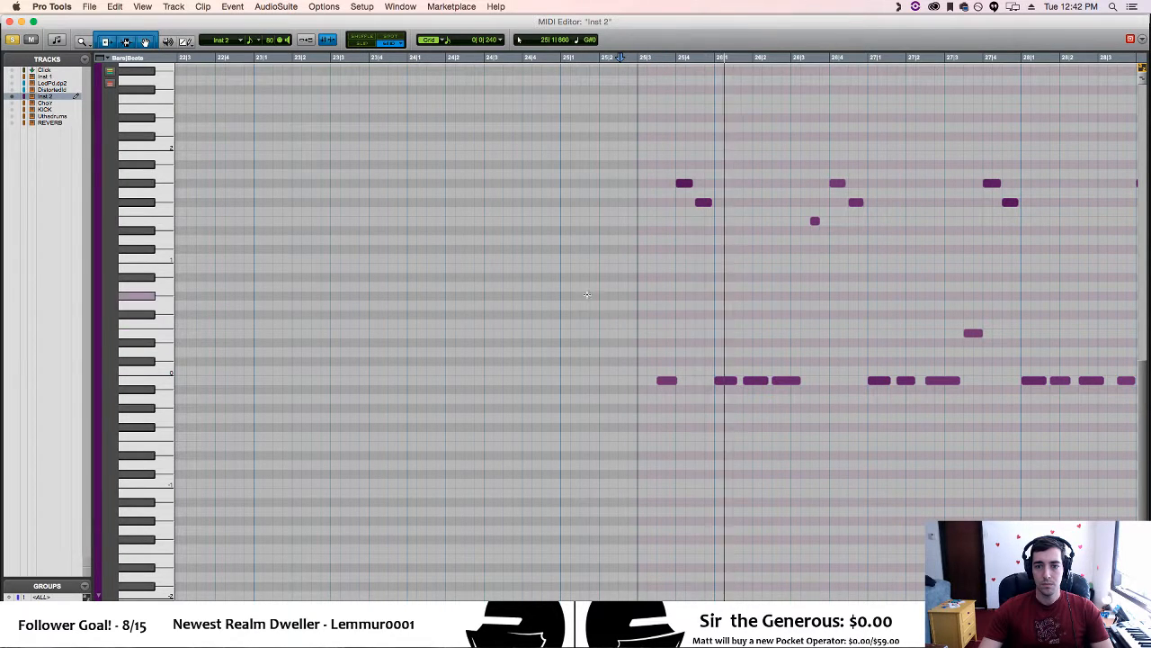
click(10, 22)
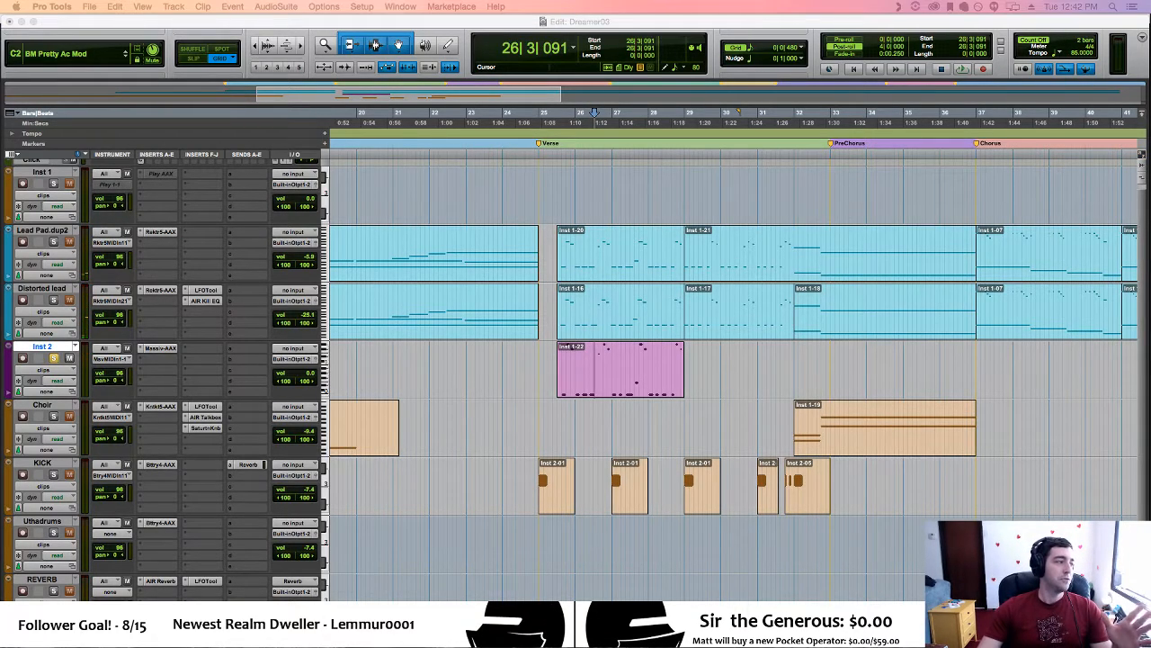
Reopen Massive on the Inst 2 track and set the OSC1 wavetable to Sin-Square
click(149, 349)
drag(440, 198, 577, 118)
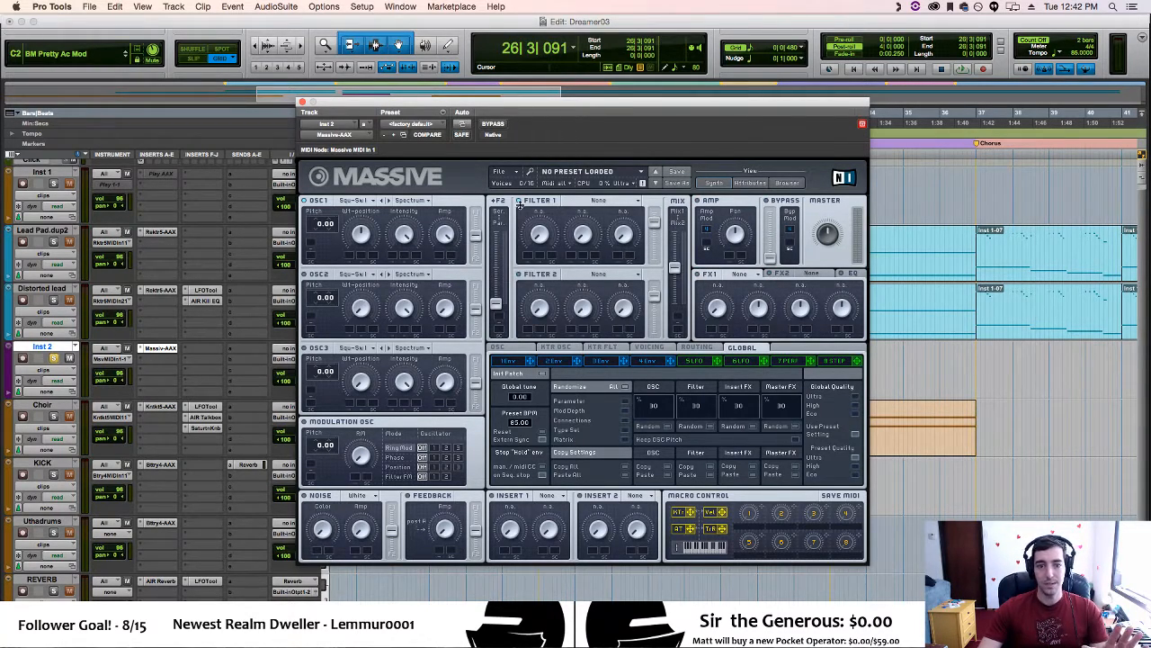
click(364, 201)
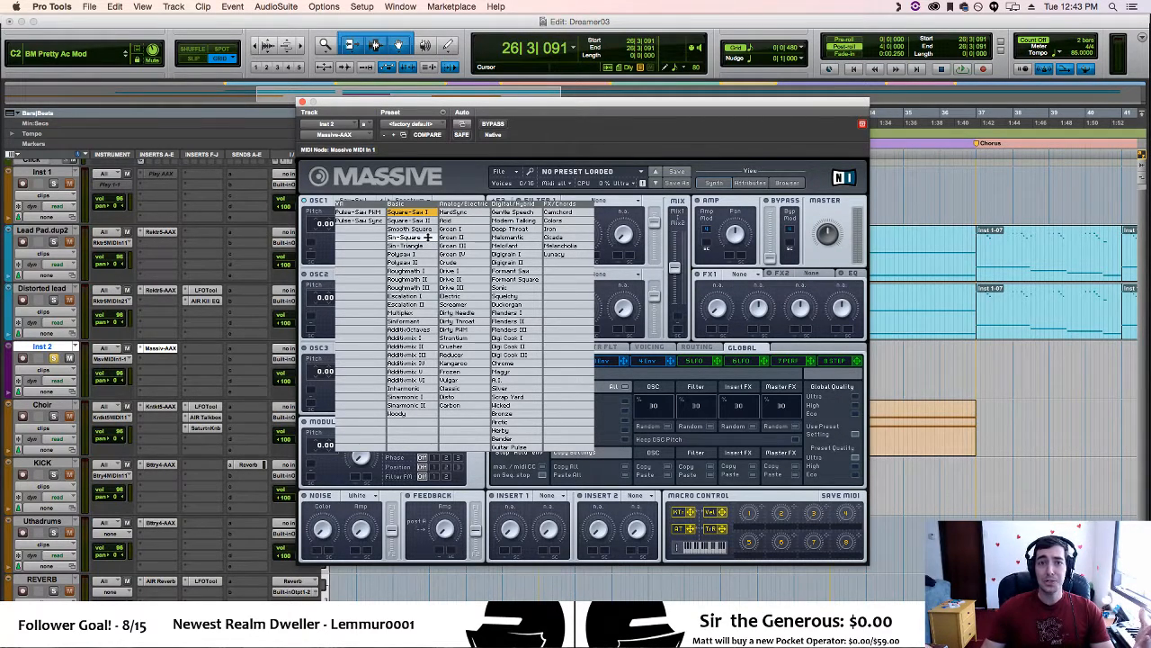
click(428, 237)
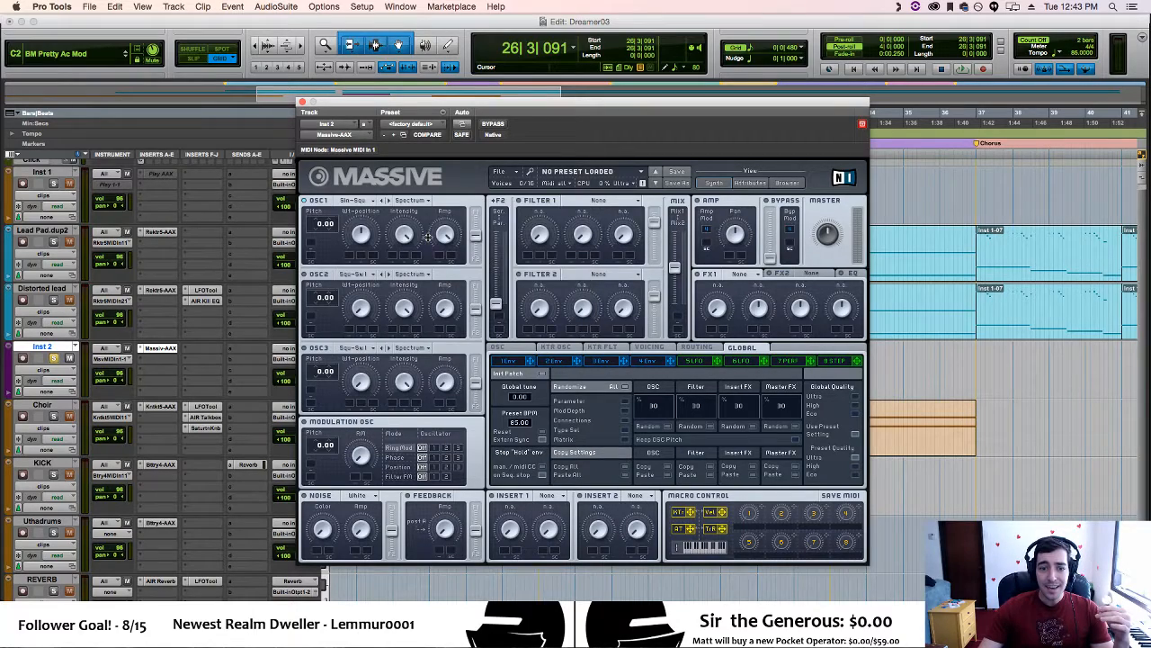
Play the range from 25|3 to 29|1 and change Massive's OSC1 wavetable to Sin-Triangle
drag(528, 103, 487, 552)
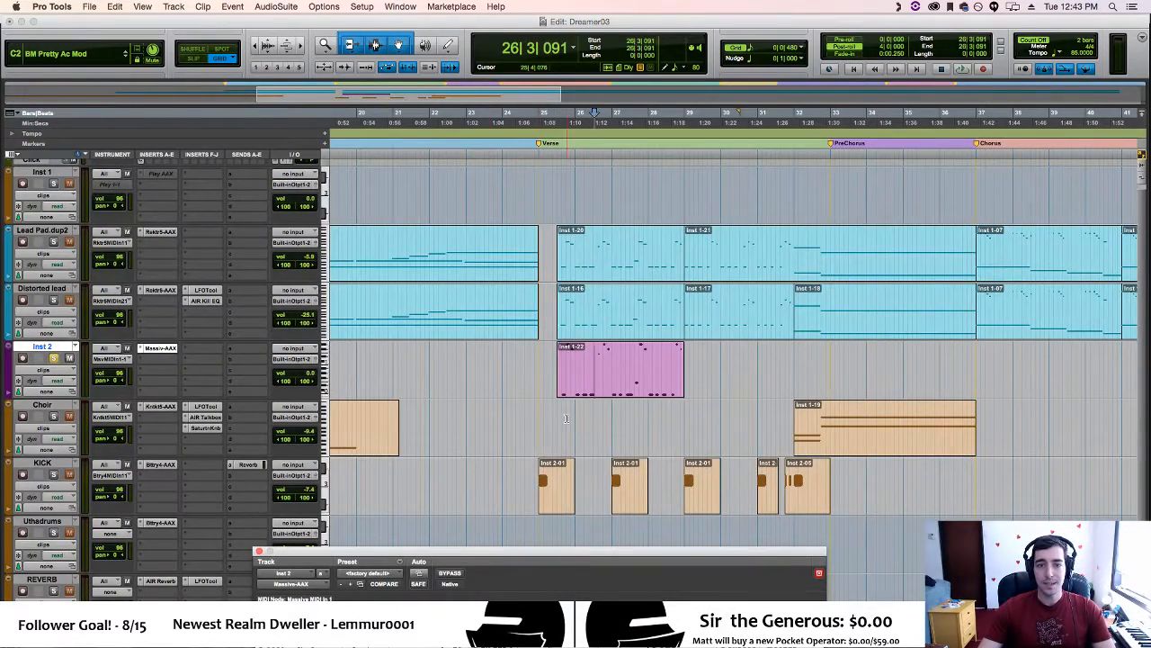
drag(556, 413, 685, 424)
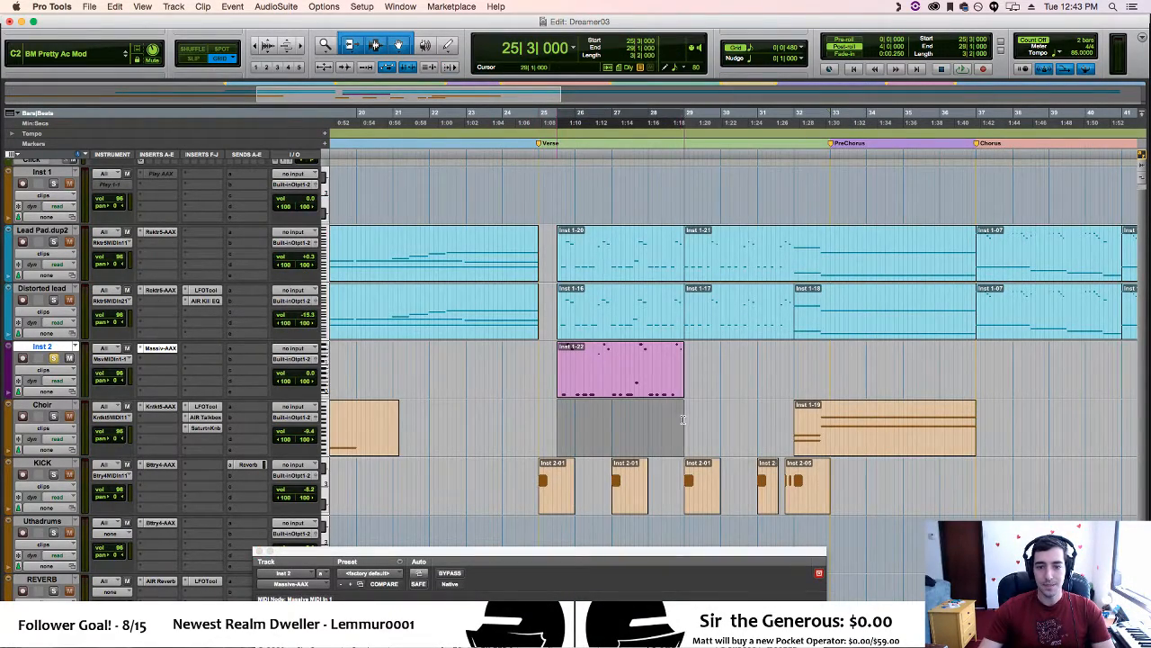
drag(663, 553, 655, 103)
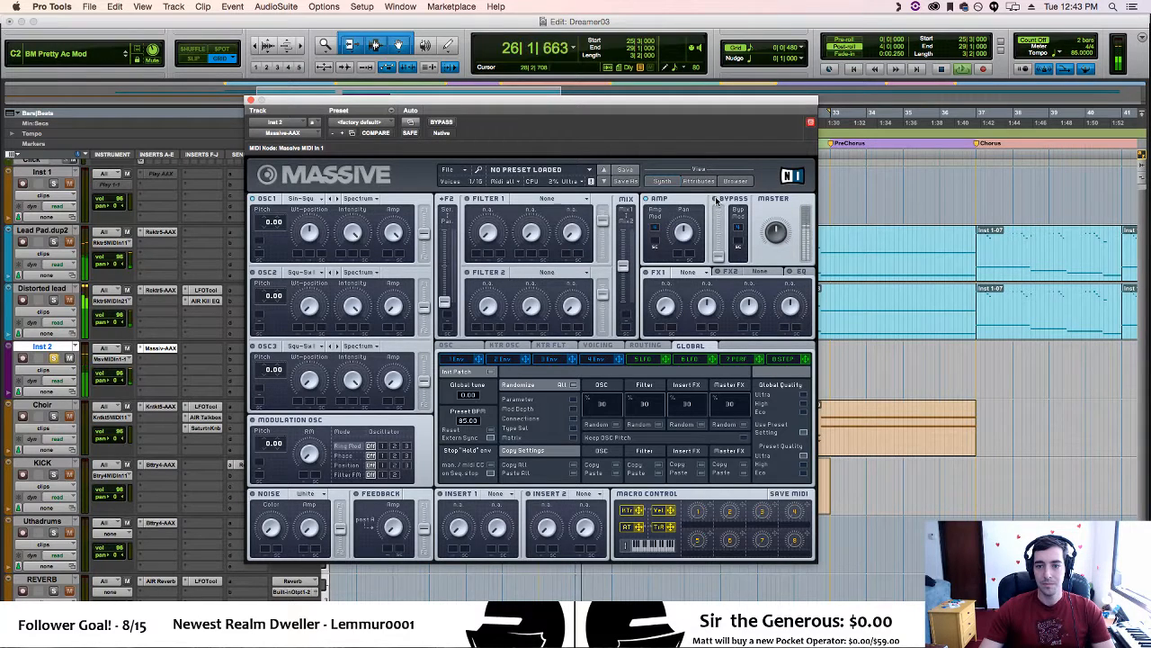
click(301, 198)
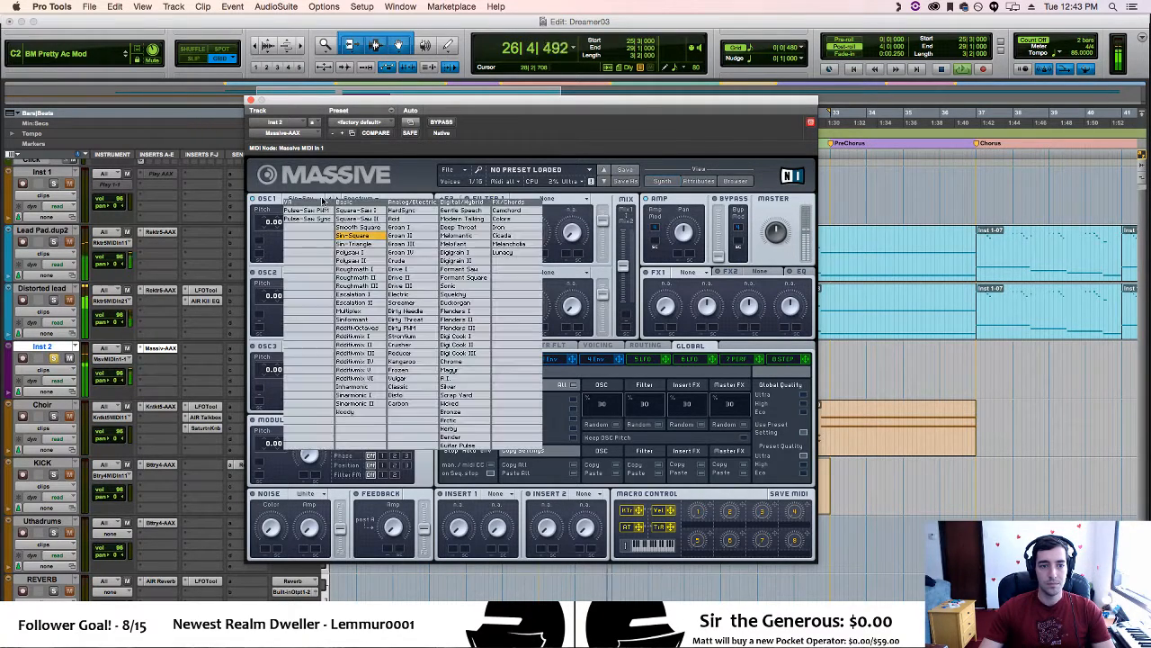
click(353, 244)
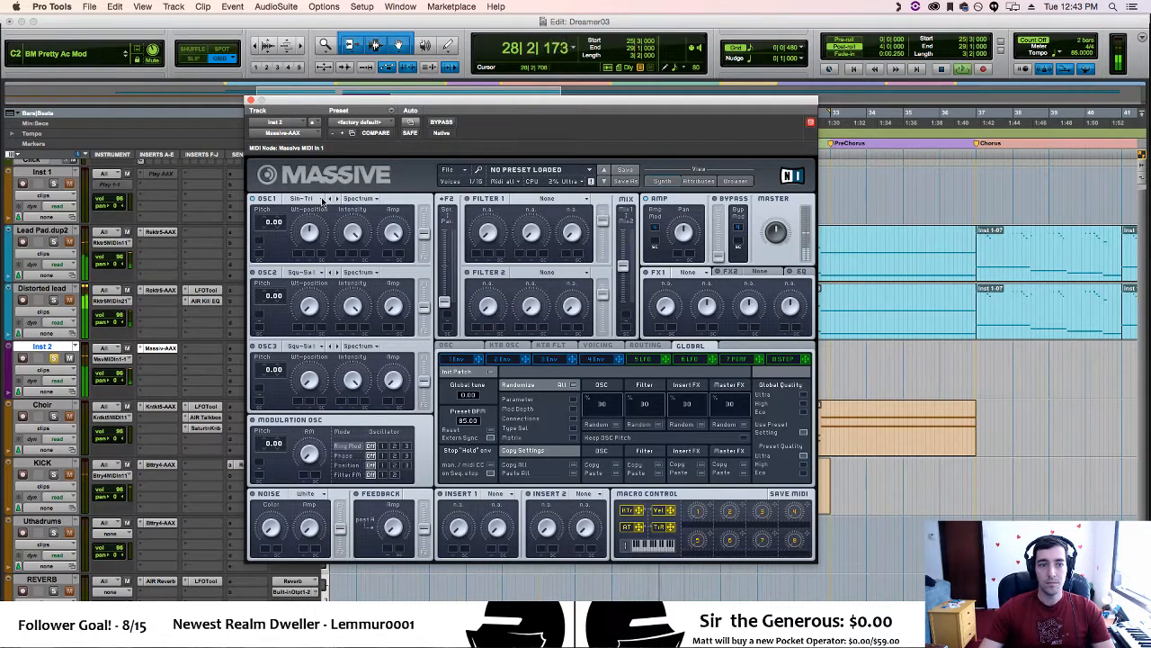
Close the Massive window, open the Inst 2 clip in the MIDI editor and play its opening notes
key(super+w)
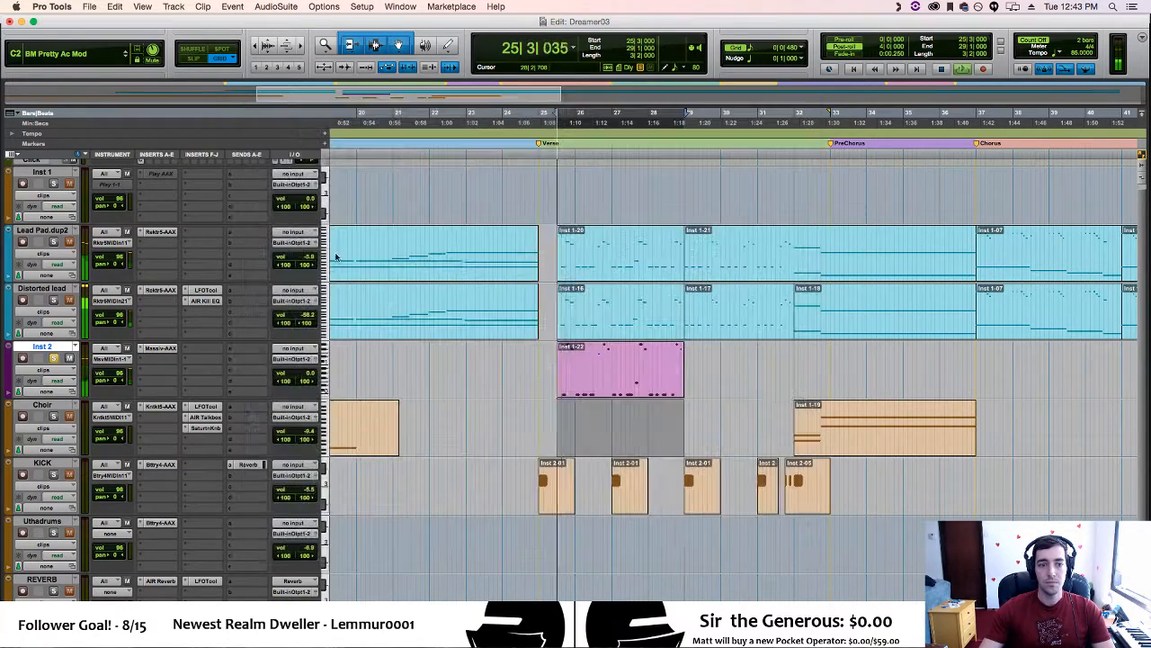
double_click(607, 381)
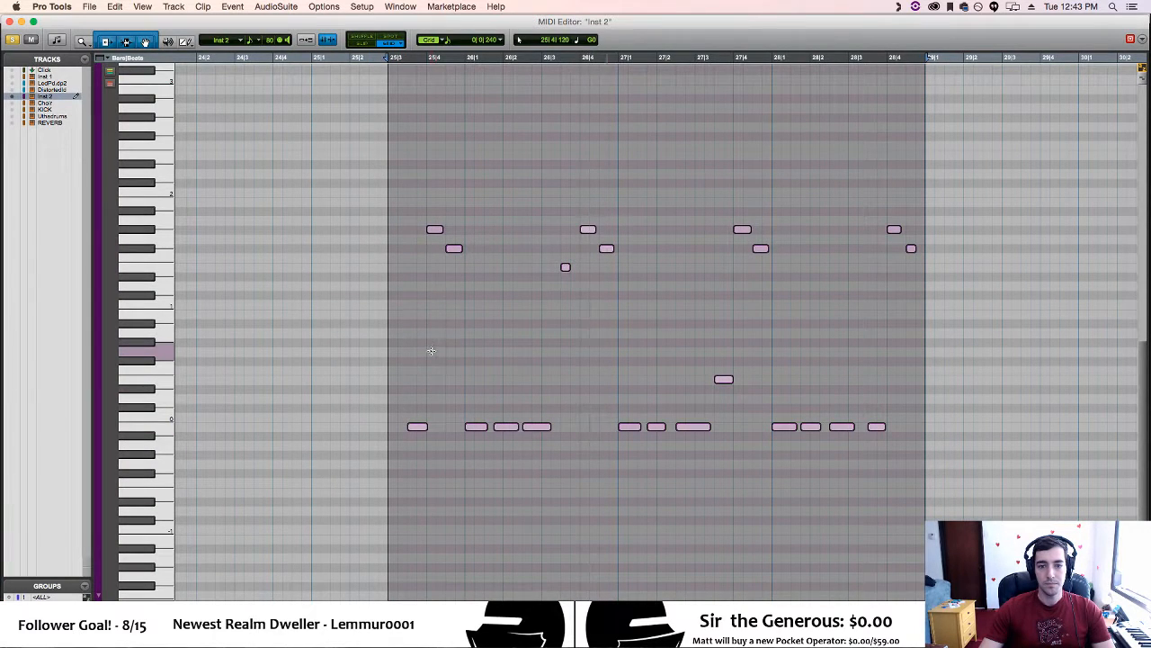
click(462, 390)
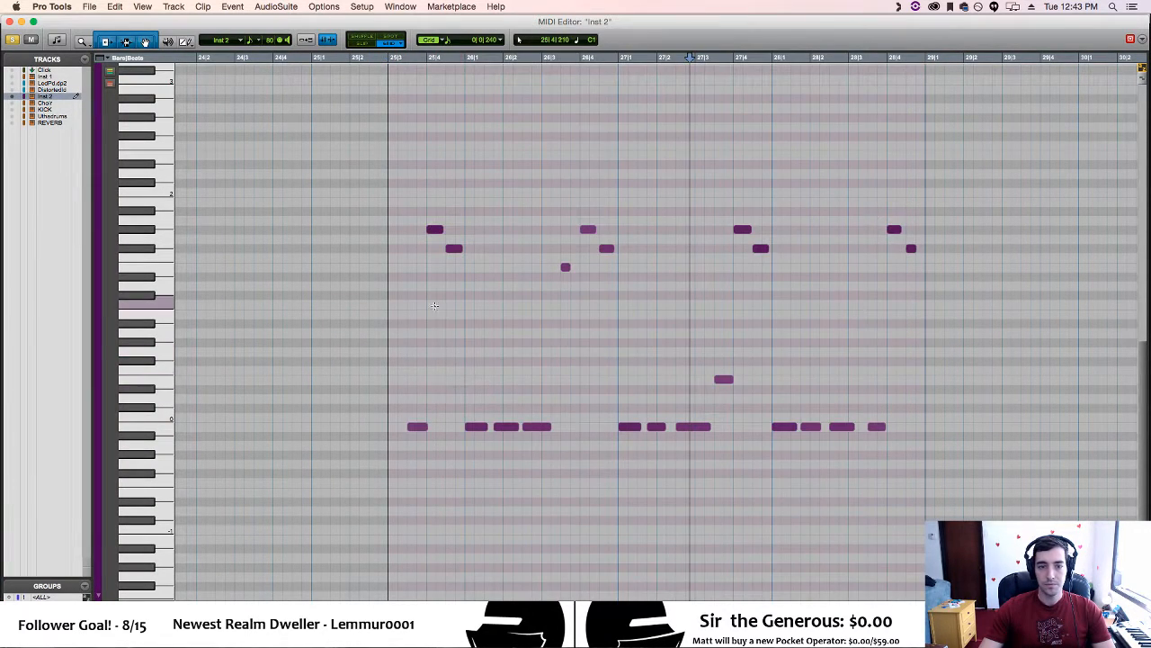
click(405, 434)
key(space)
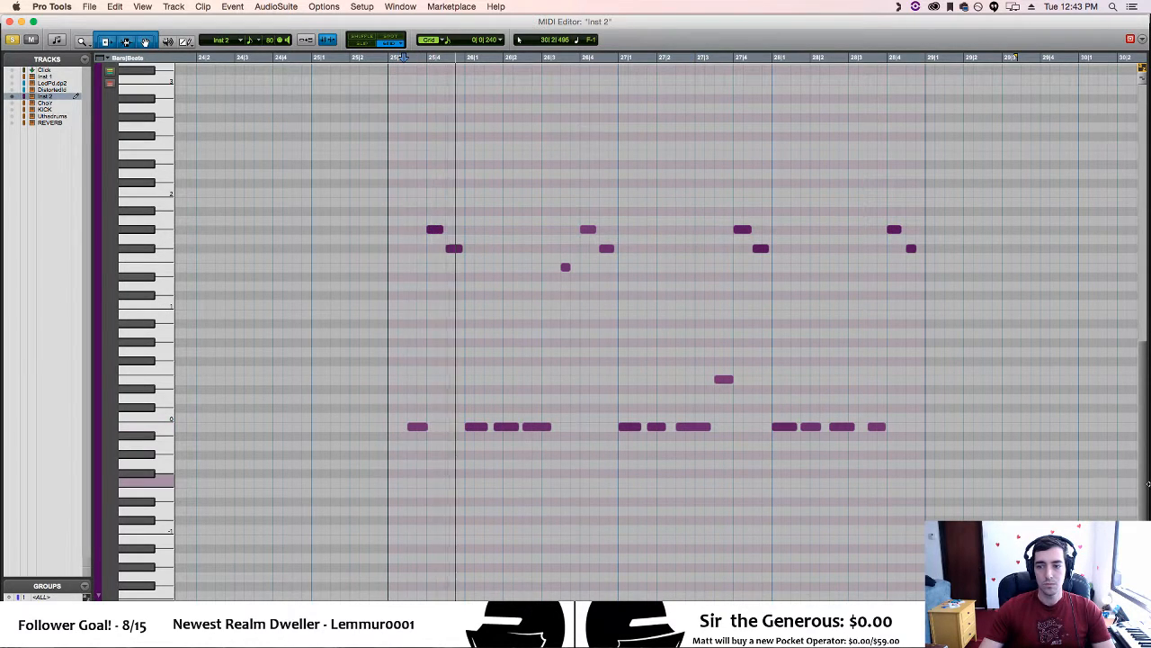
key(space)
drag(1142, 490, 1104, 494)
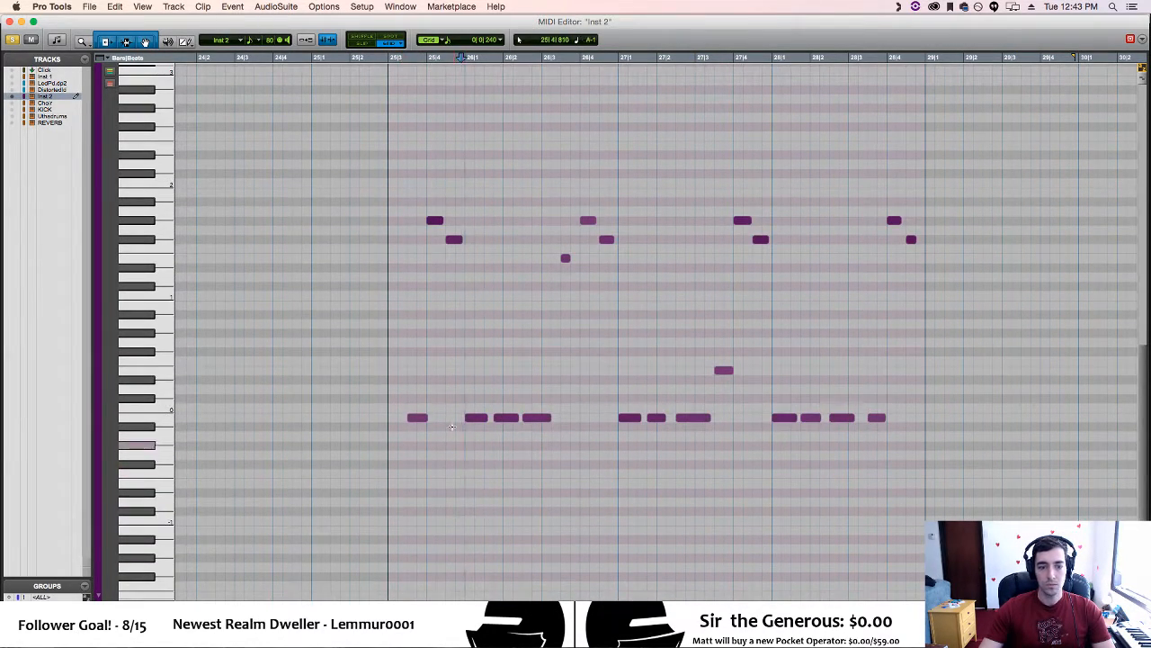
click(418, 418)
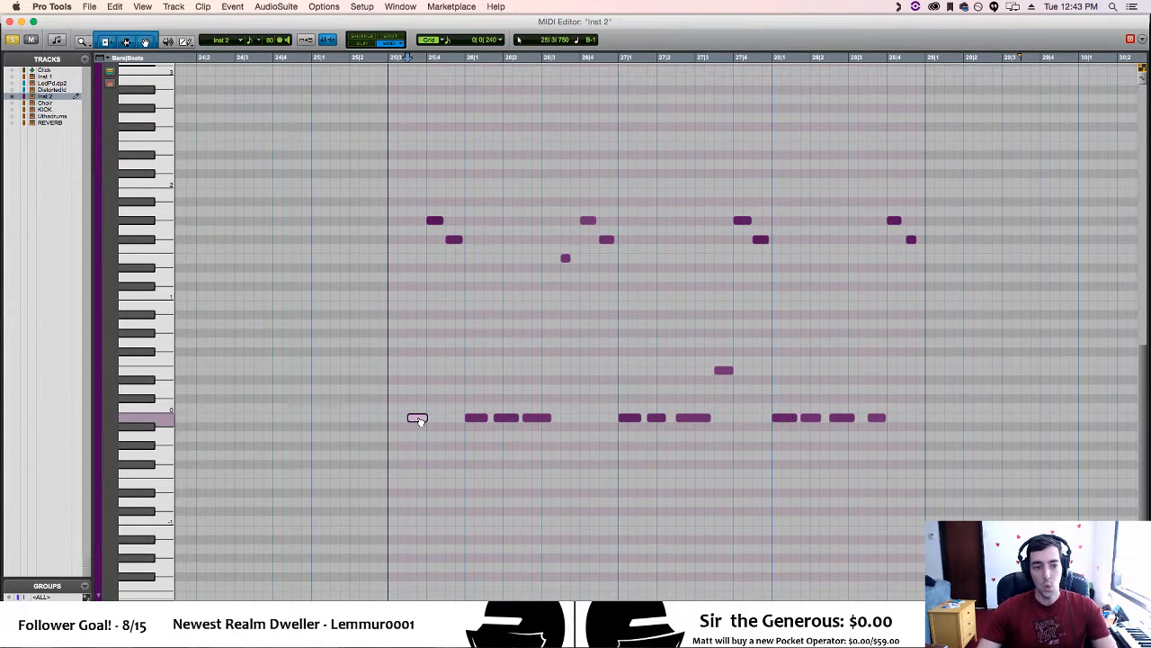
key(Delete)
key(super+z)
click(446, 447)
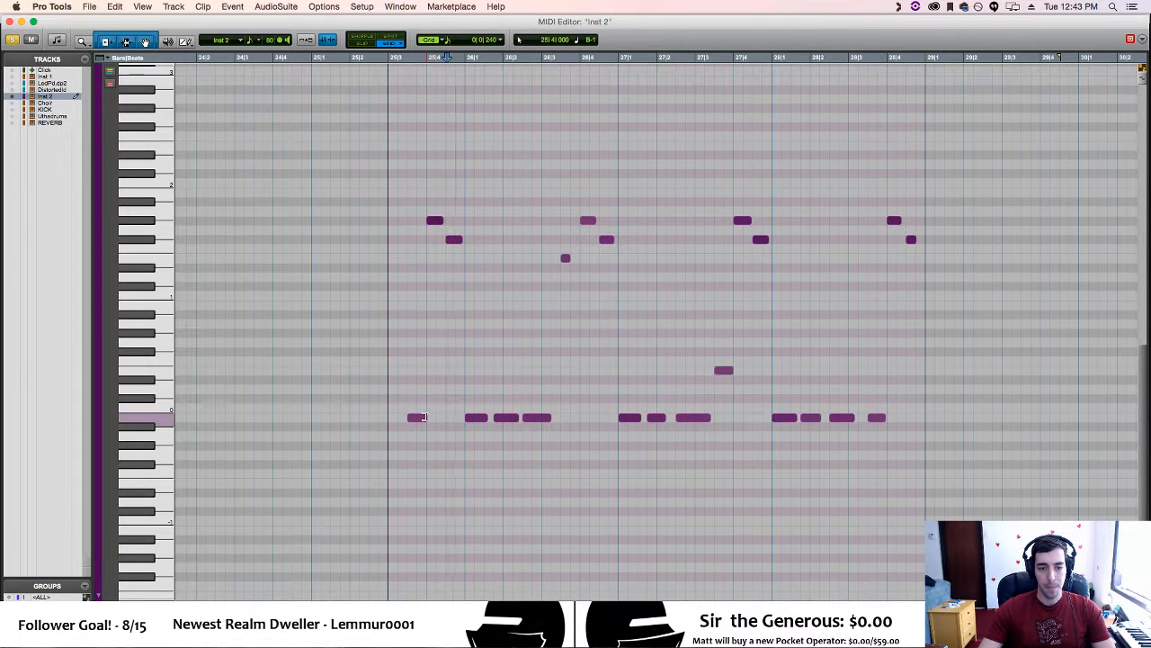
Play the Inst 2 part from just before its first low note into beat 26|3
click(400, 445)
key(space)
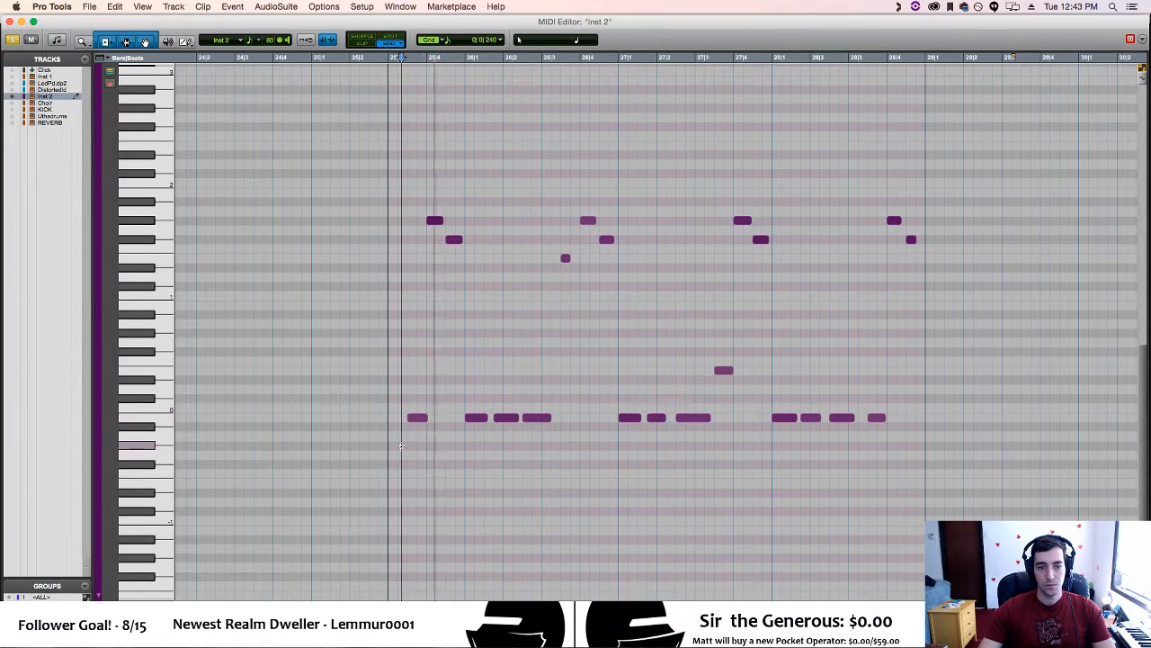
key(space)
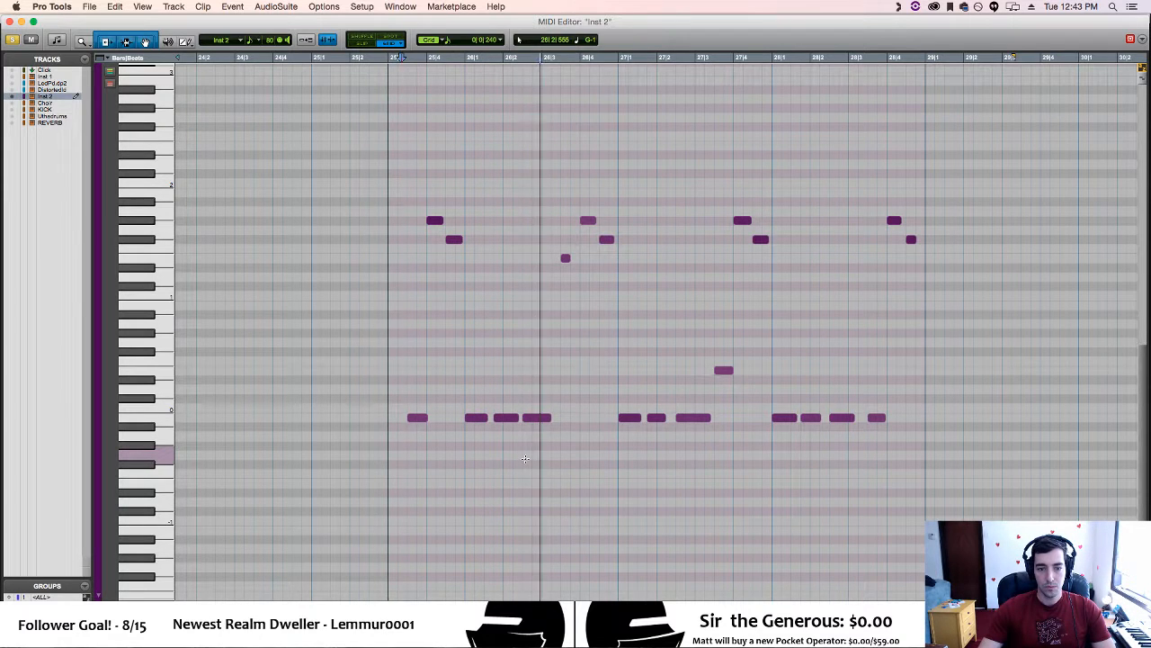
Lengthen the low notes in bar 26 to close their gaps, extend the first note to 25|4|480 and delete the high note at 25|4
key(t)
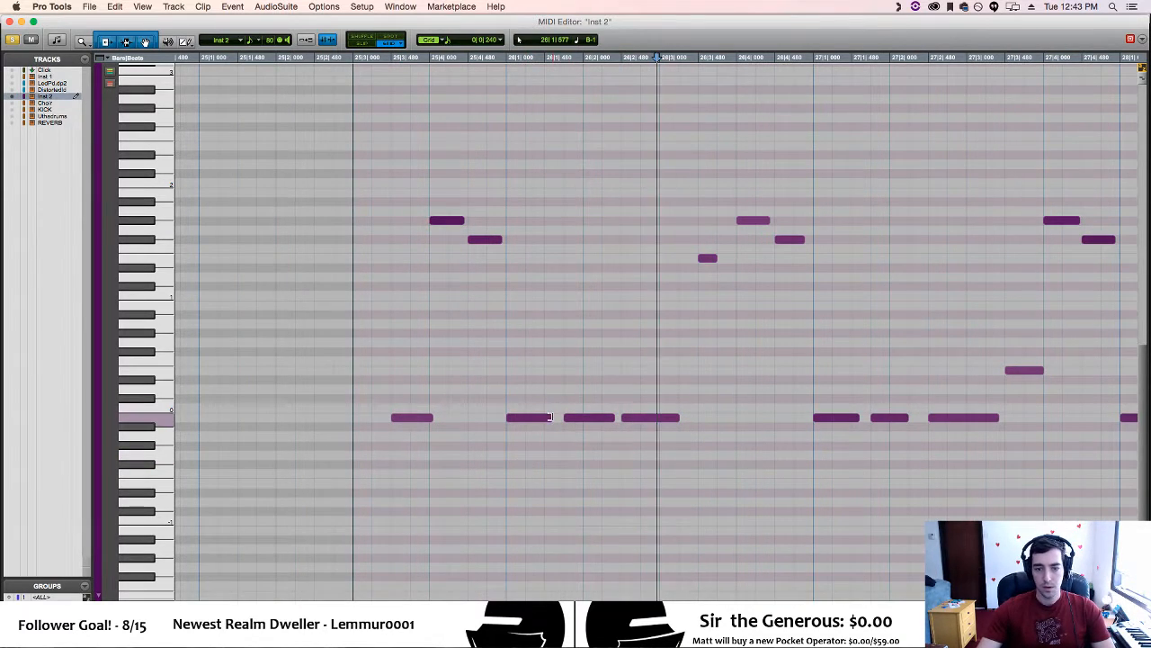
drag(549, 417, 619, 417)
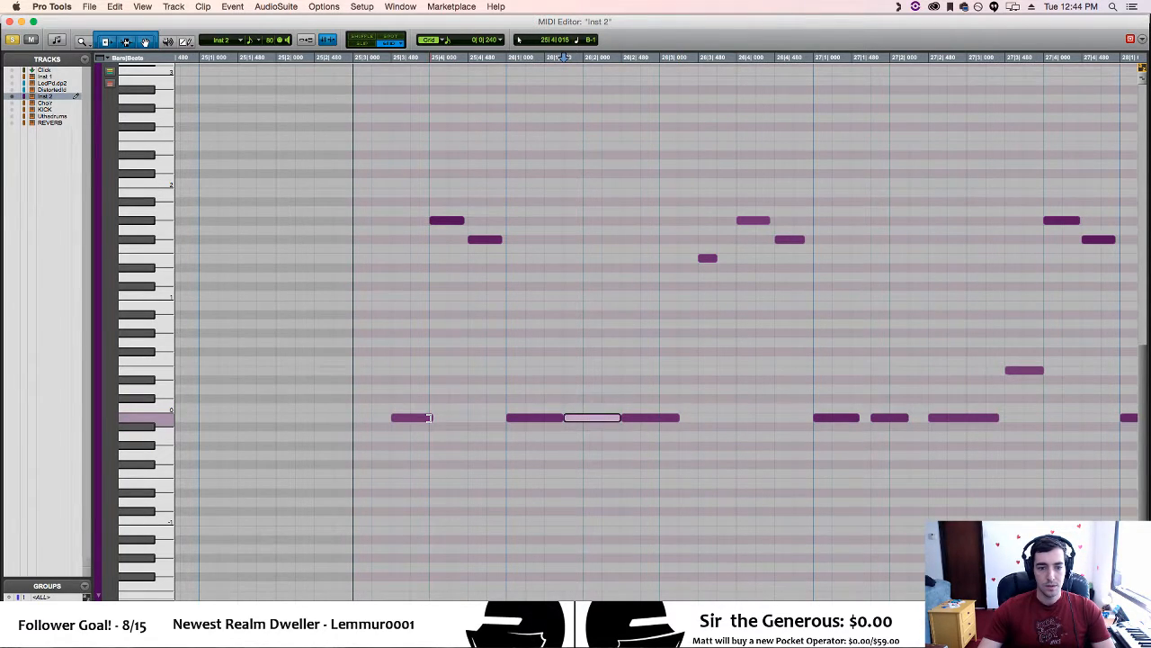
drag(431, 418, 444, 418)
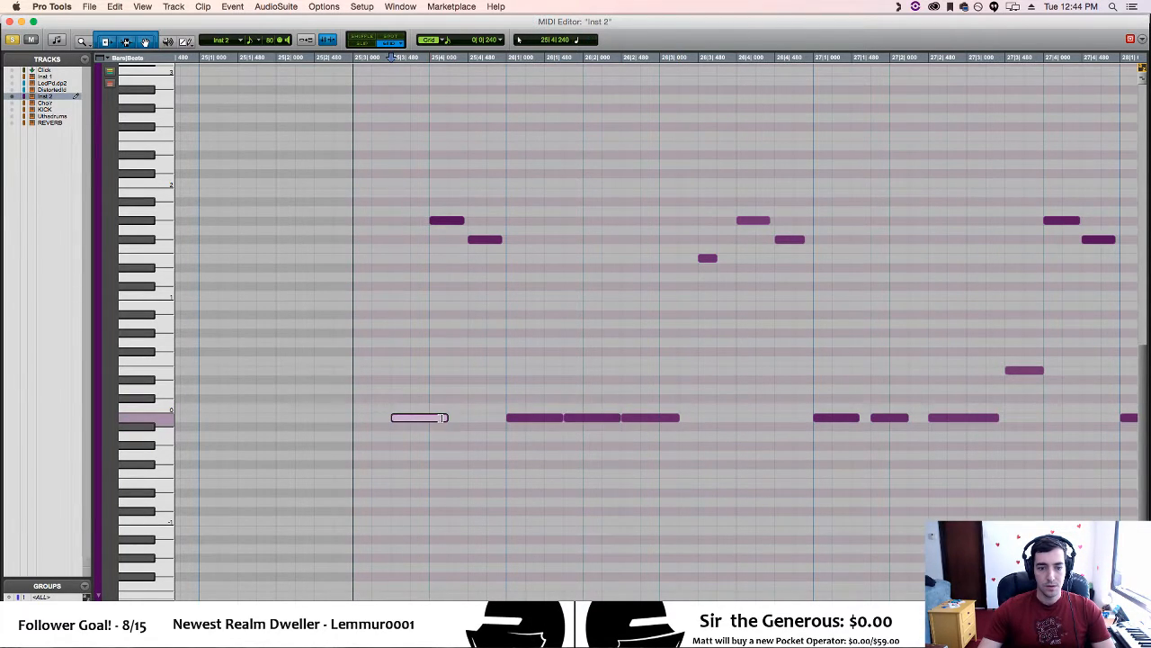
click(450, 222)
key(Delete)
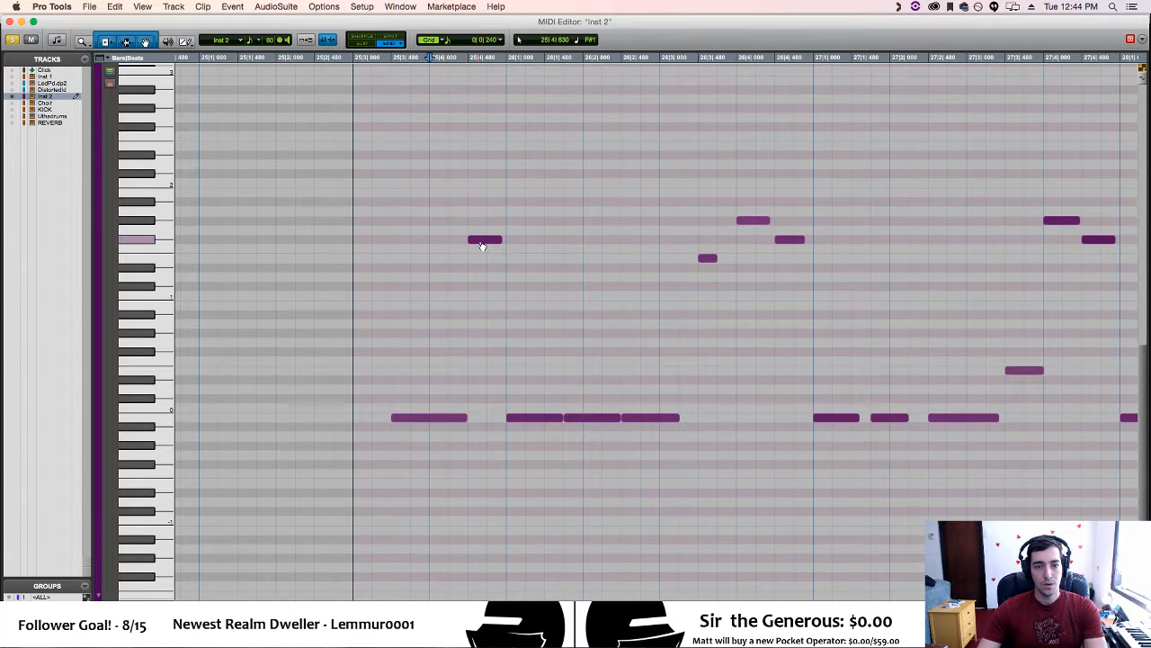
mouse_move(477, 243)
mouse_down()
mouse_move(480, 455)
mouse_move(479, 242)
mouse_move(477, 260)
mouse_up()
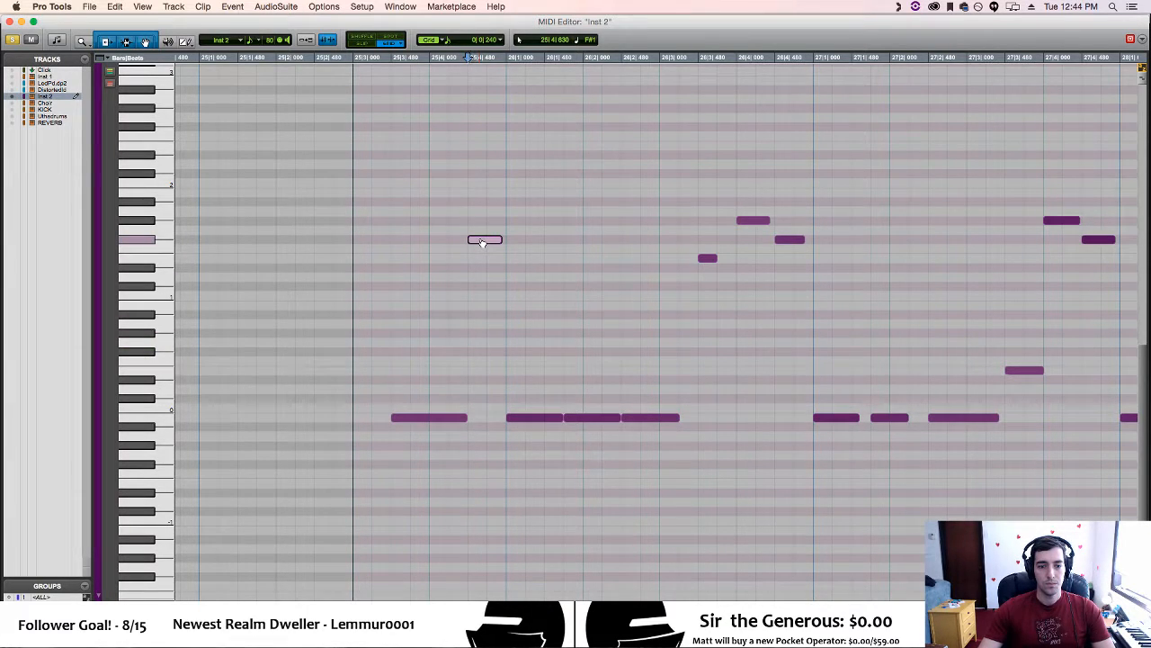
drag(482, 243, 488, 426)
key(super+z)
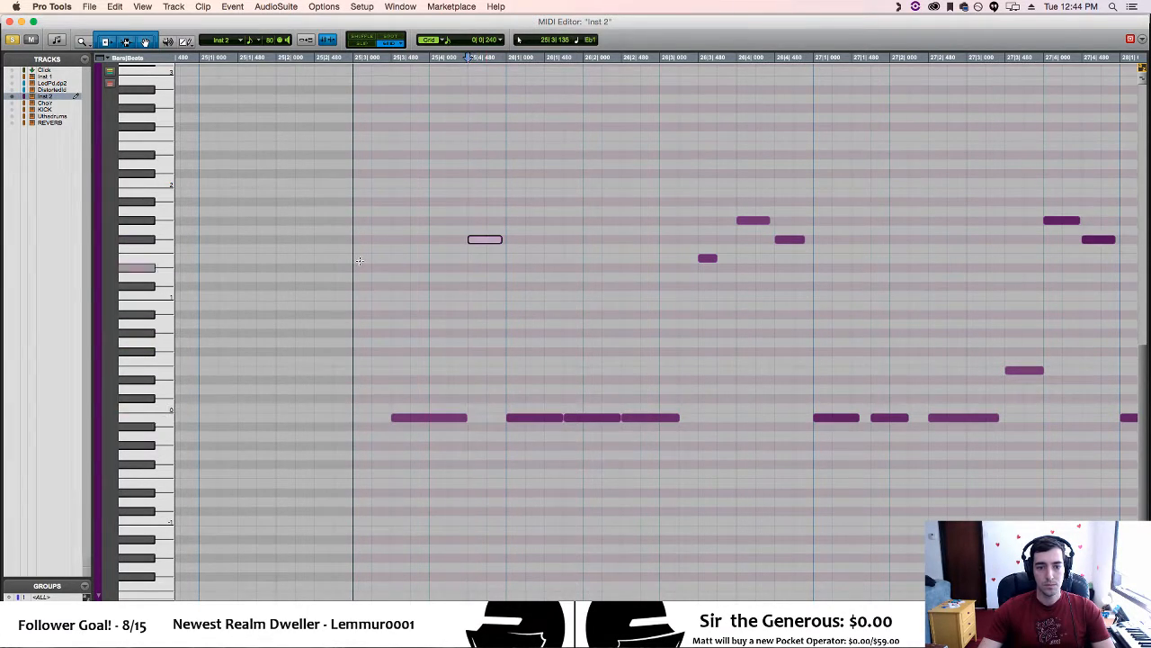
Play the phrase from before 25|3 and transpose the three high notes between 26|3|480 and 27|1 down one octave
click(313, 239)
key(space)
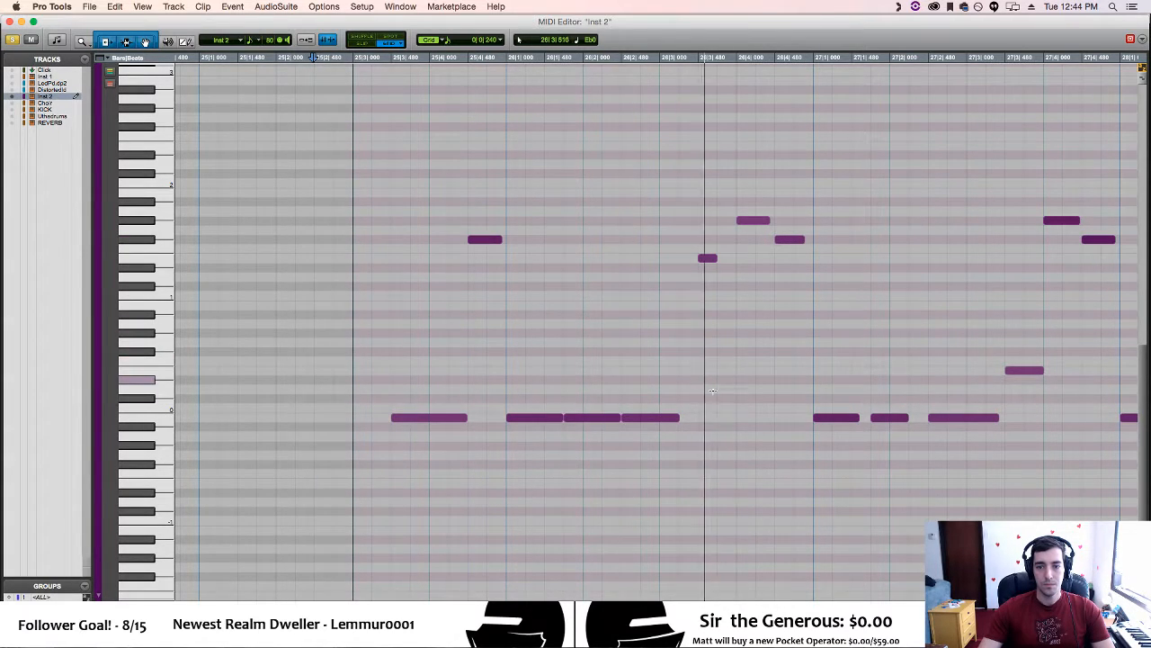
drag(691, 199, 831, 308)
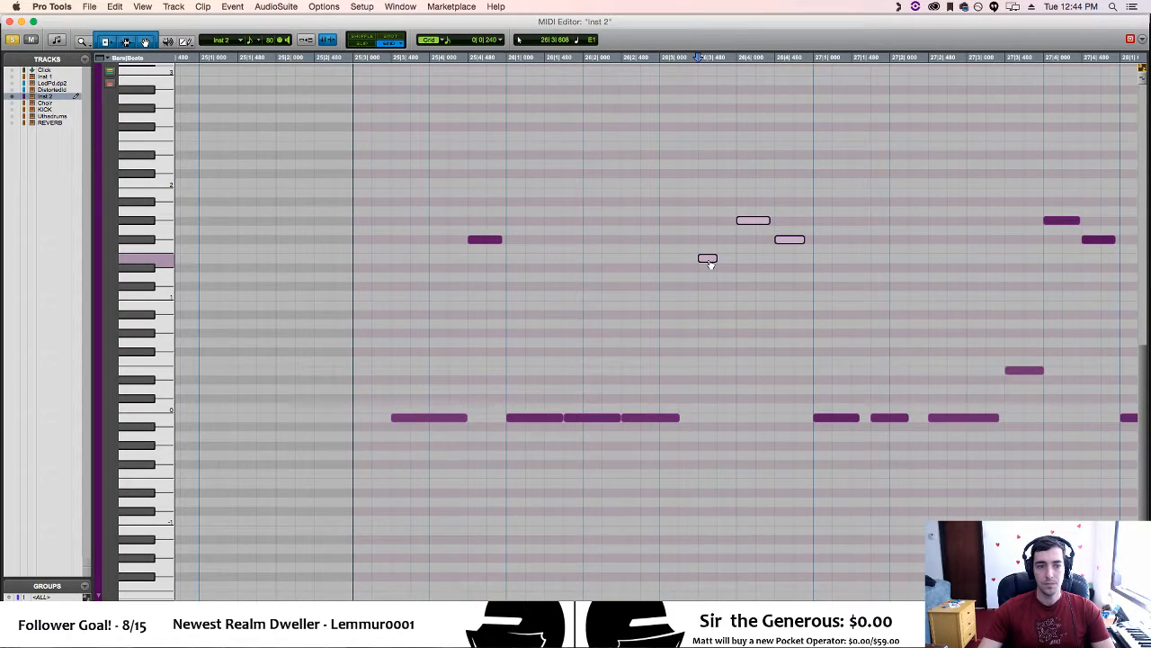
drag(708, 262, 709, 371)
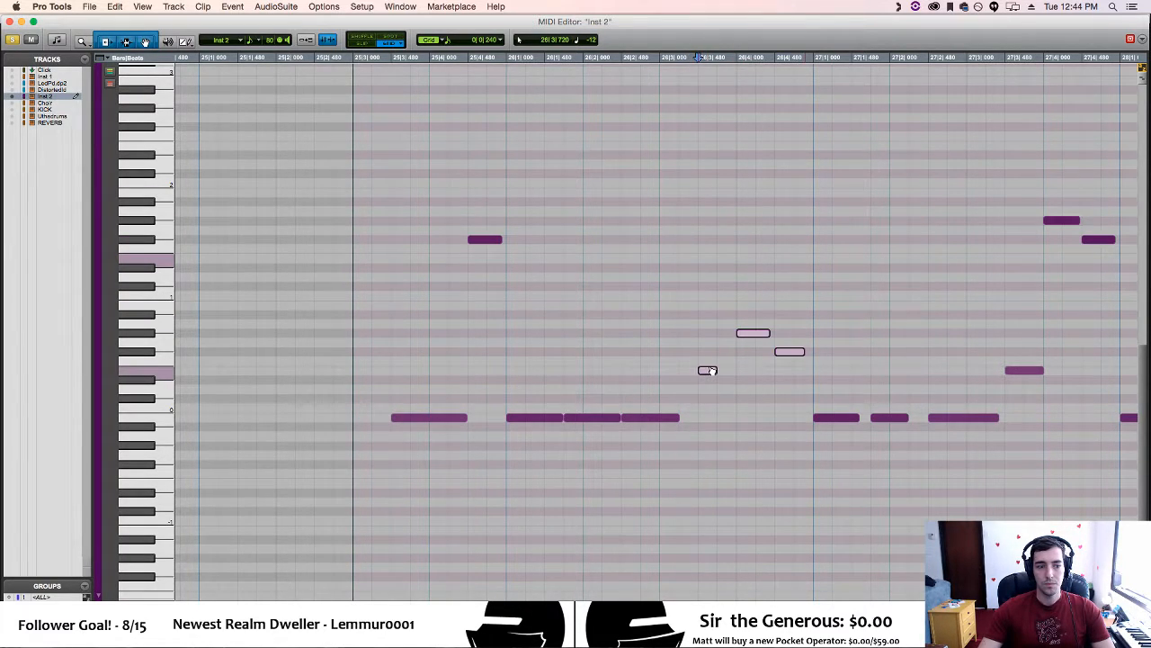
Play the revised phrase and lengthen the notes from 26|3|480 to 27|3|480 so each one reaches the next
click(341, 361)
key(space)
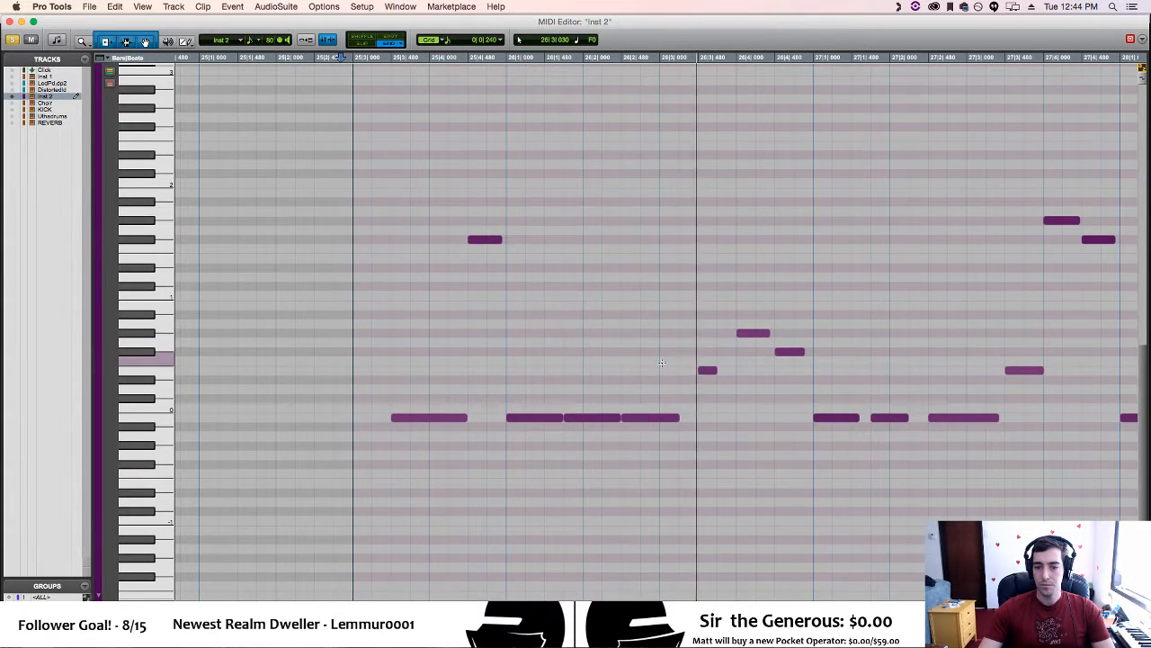
drag(716, 369, 734, 369)
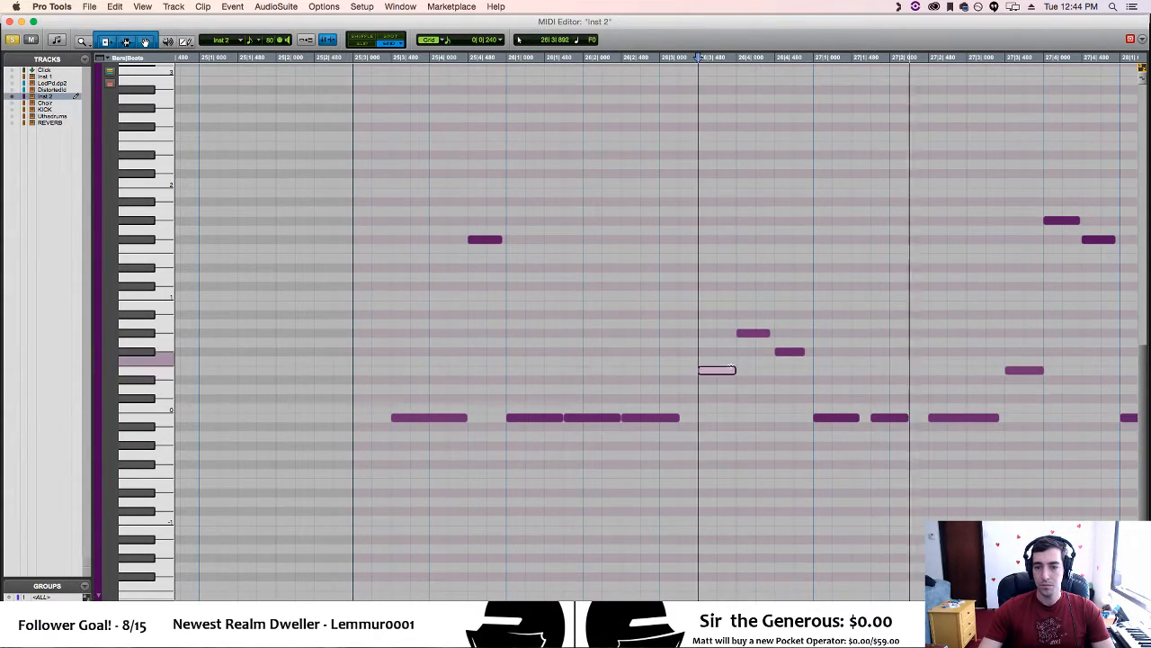
drag(769, 332, 811, 352)
drag(857, 417, 926, 417)
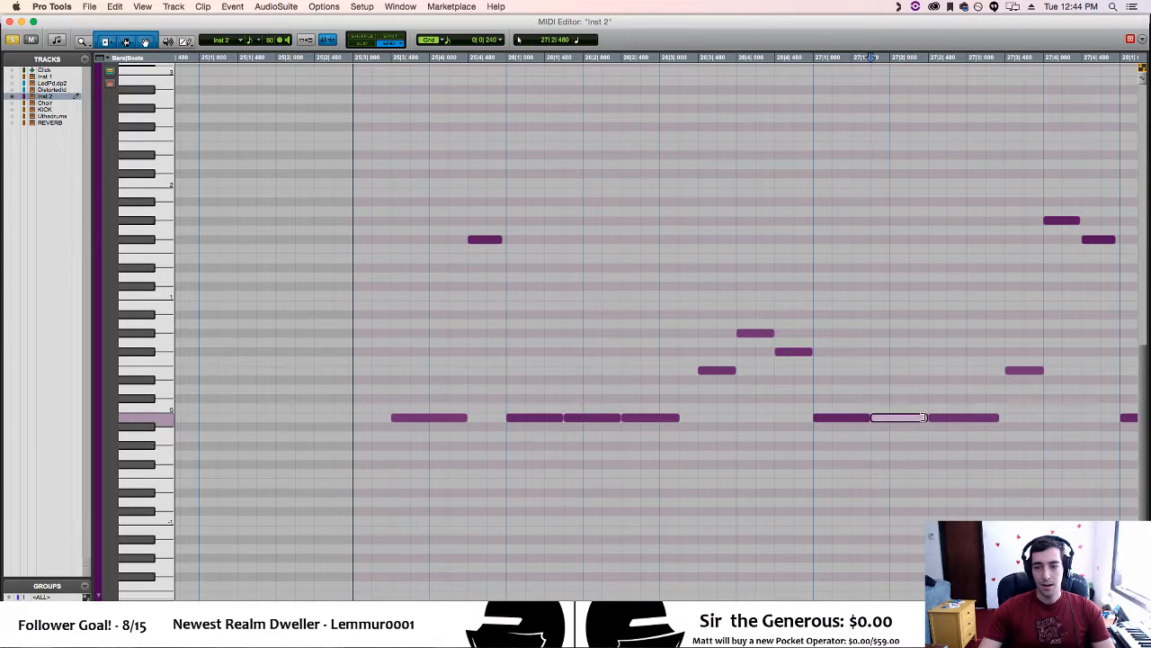
drag(997, 417, 1005, 418)
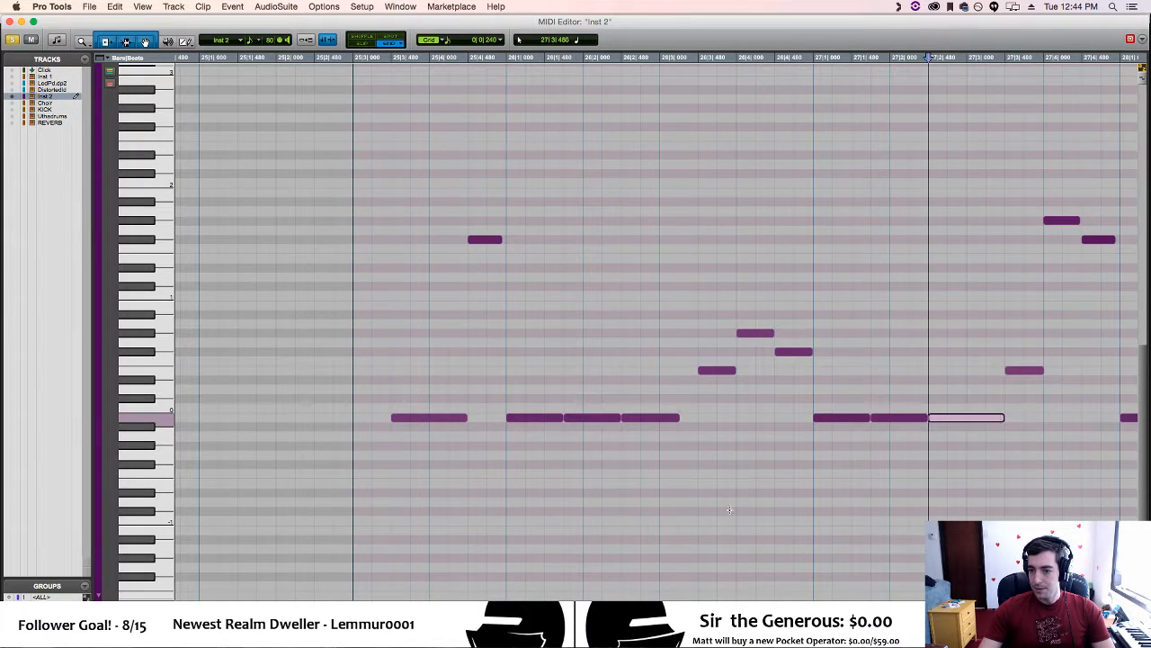
Lengthen the two high notes in beat 27|4 to close their gaps, and transpose them and the high note at 25|4|480 down one octave
scroll(656, 333, right, 10)
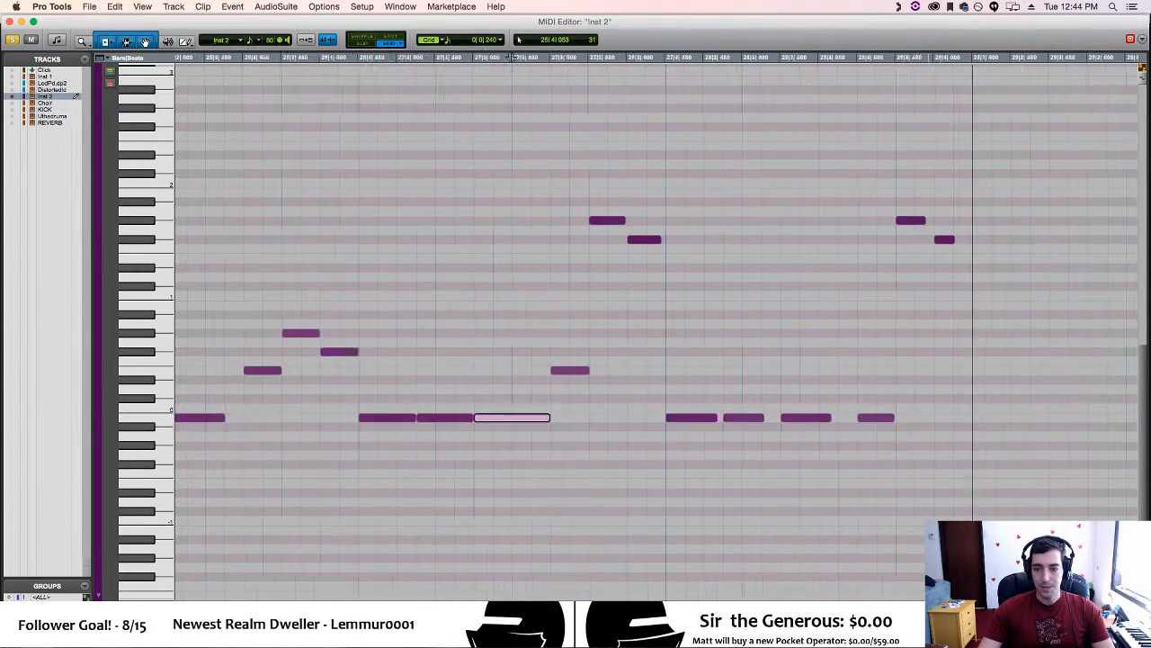
click(586, 277)
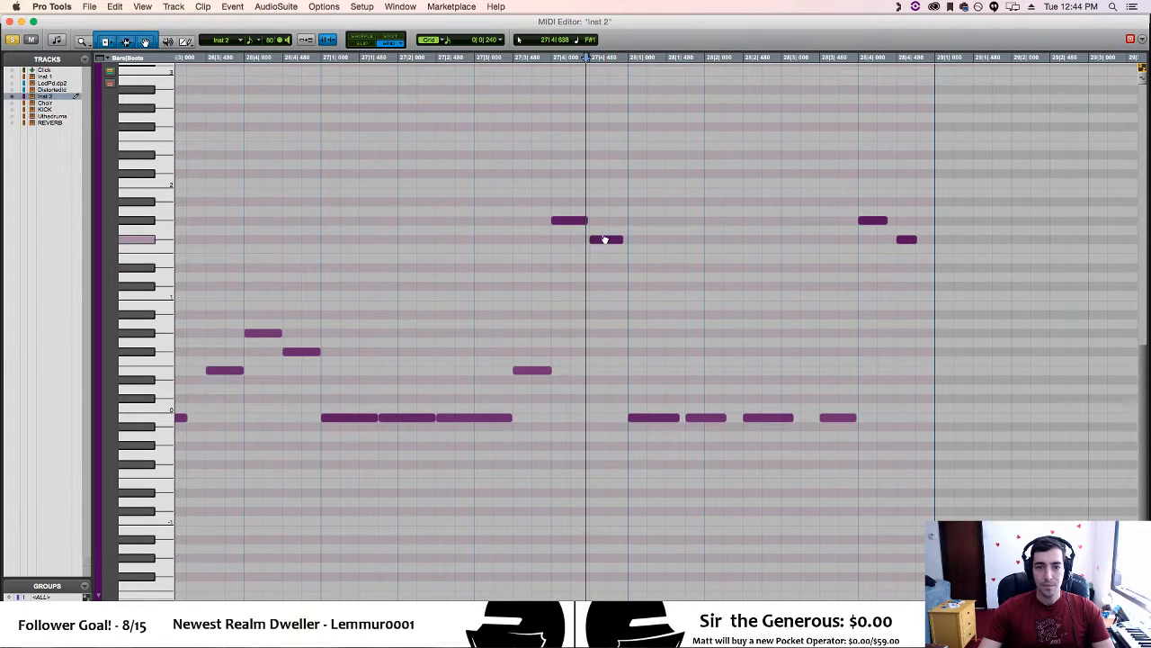
click(580, 220)
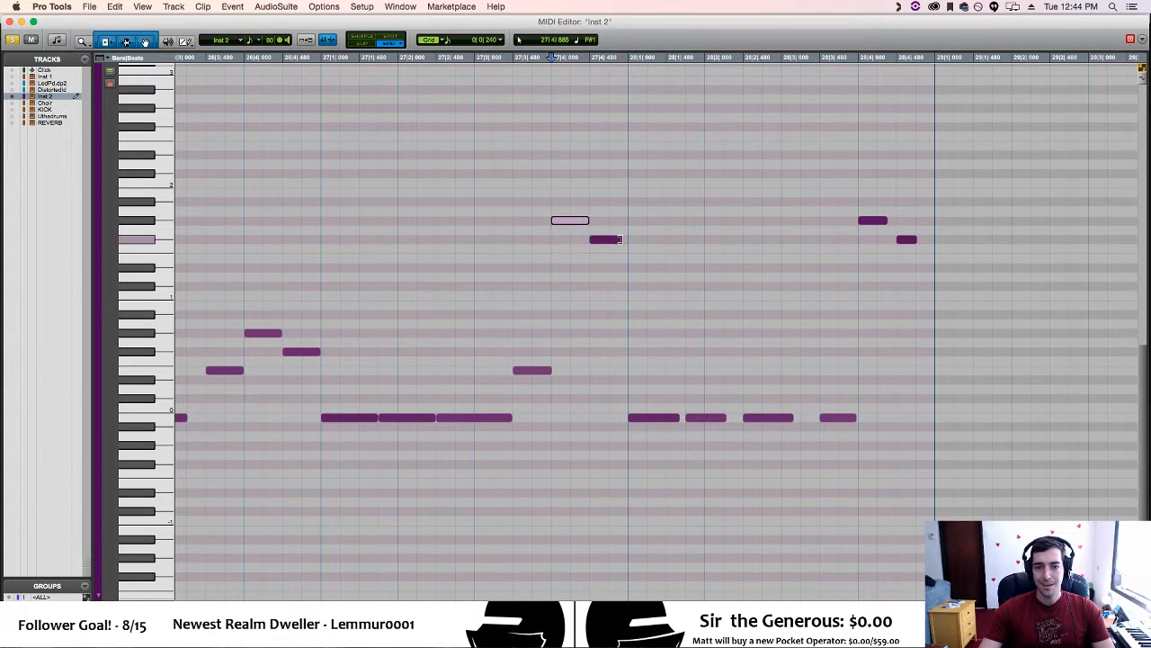
drag(621, 240, 627, 240)
drag(658, 196, 515, 286)
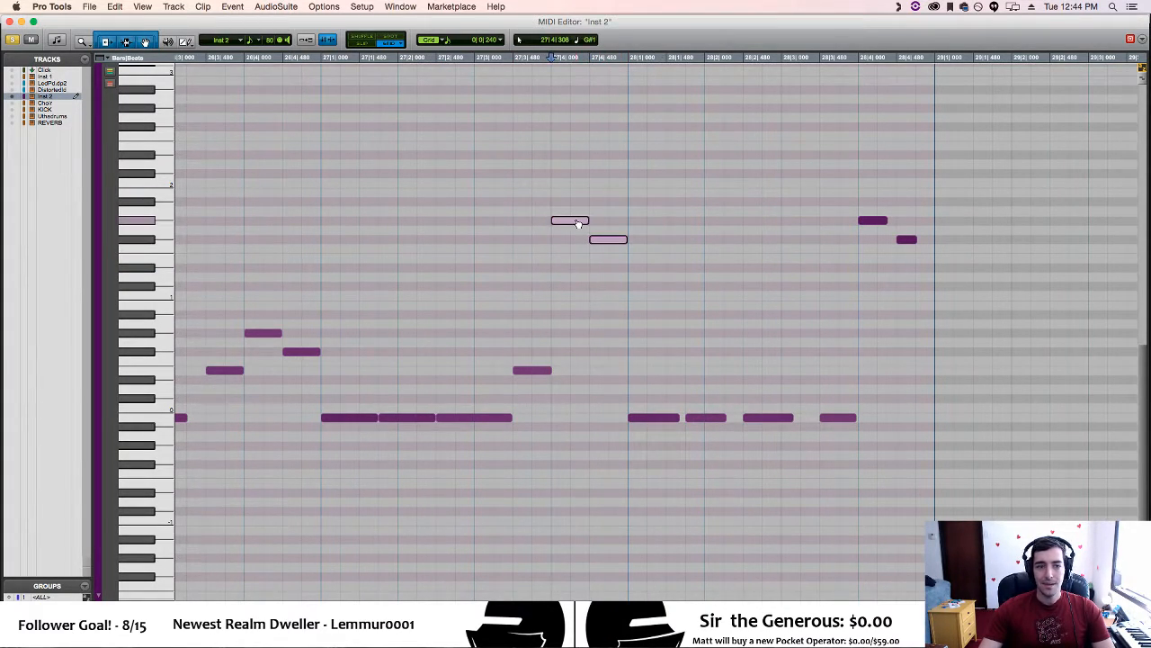
drag(578, 224, 579, 336)
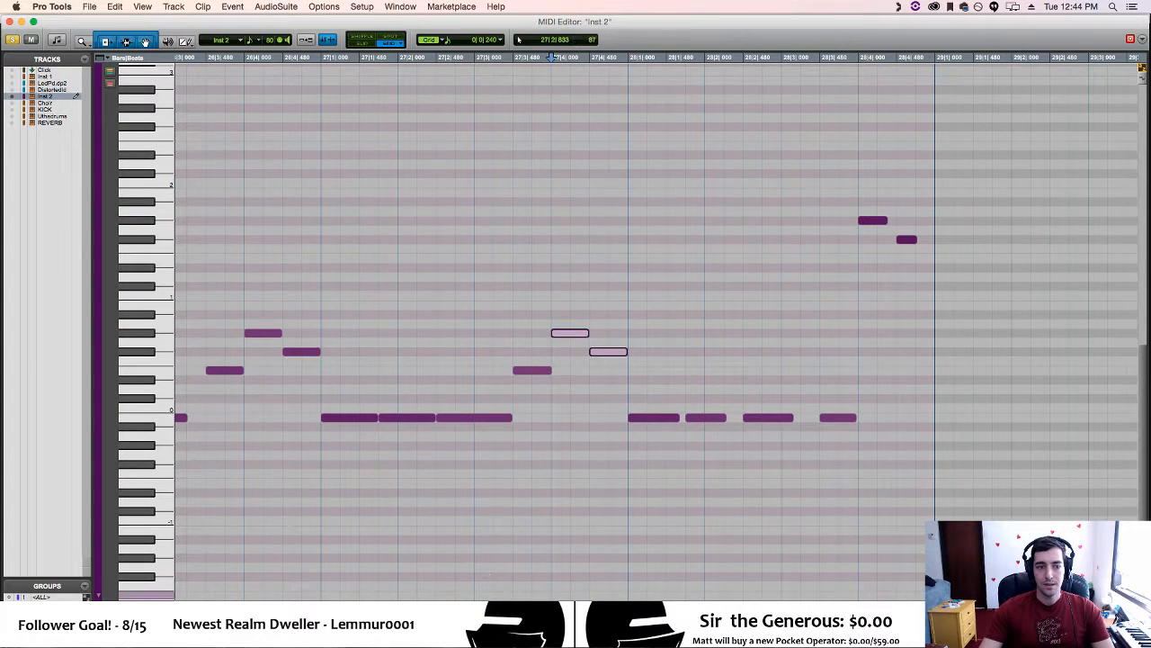
scroll(482, 243, left, 5)
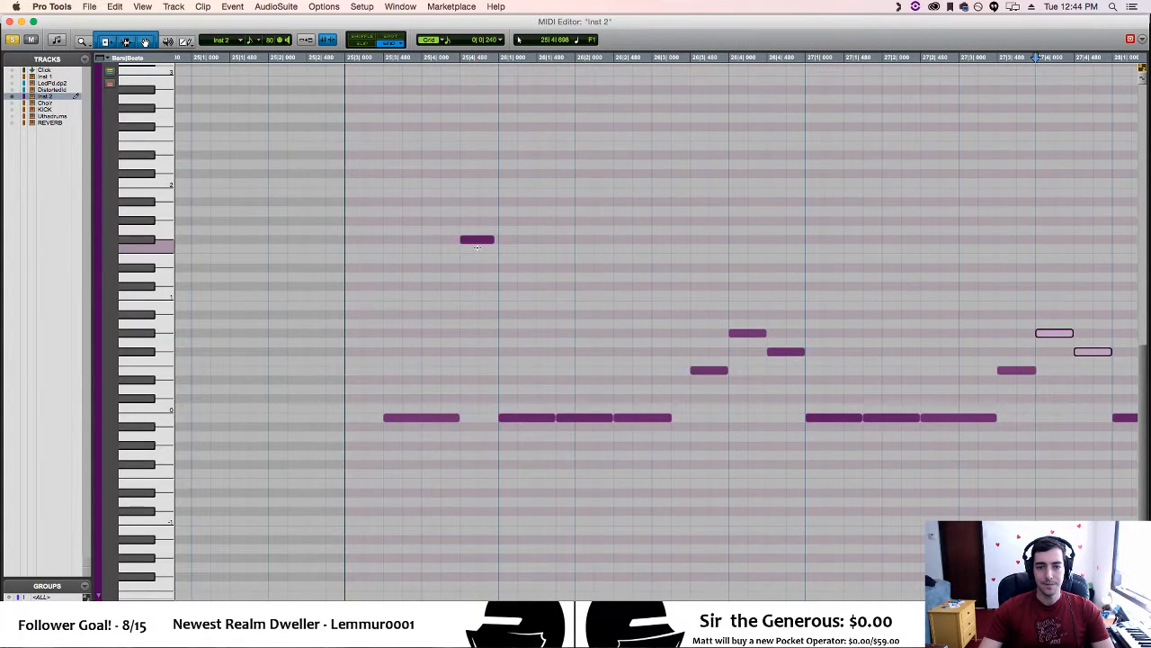
drag(481, 243, 498, 352)
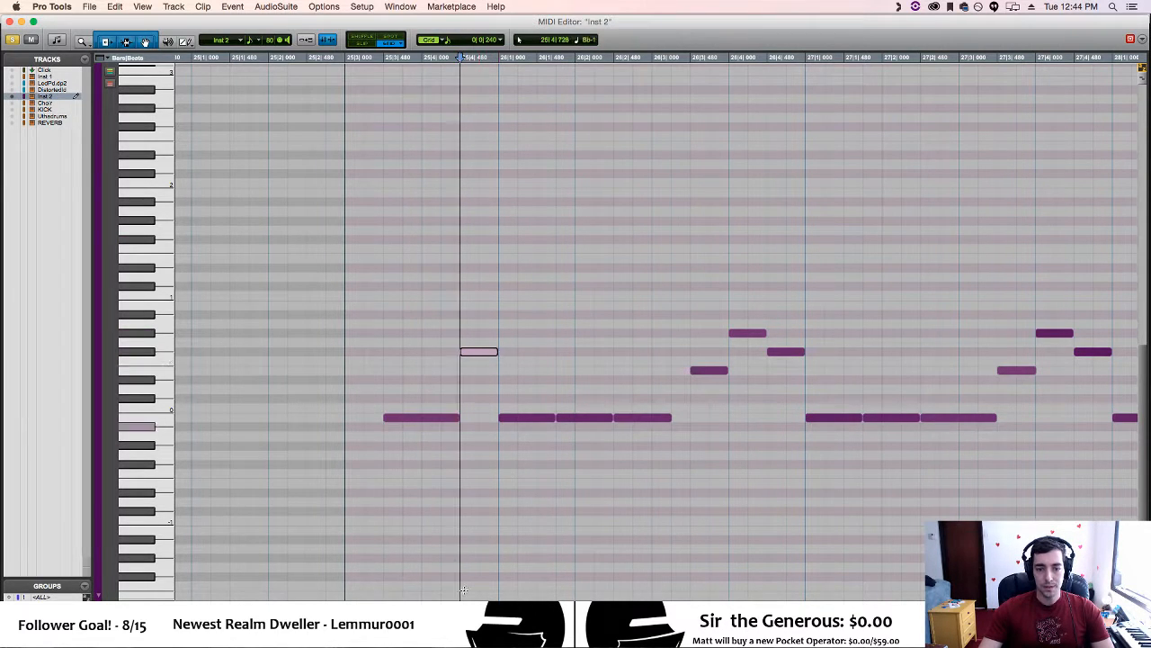
Lengthen the four low notes in bar 28 so they run without gaps up to 28|4
scroll(473, 422, right, 8)
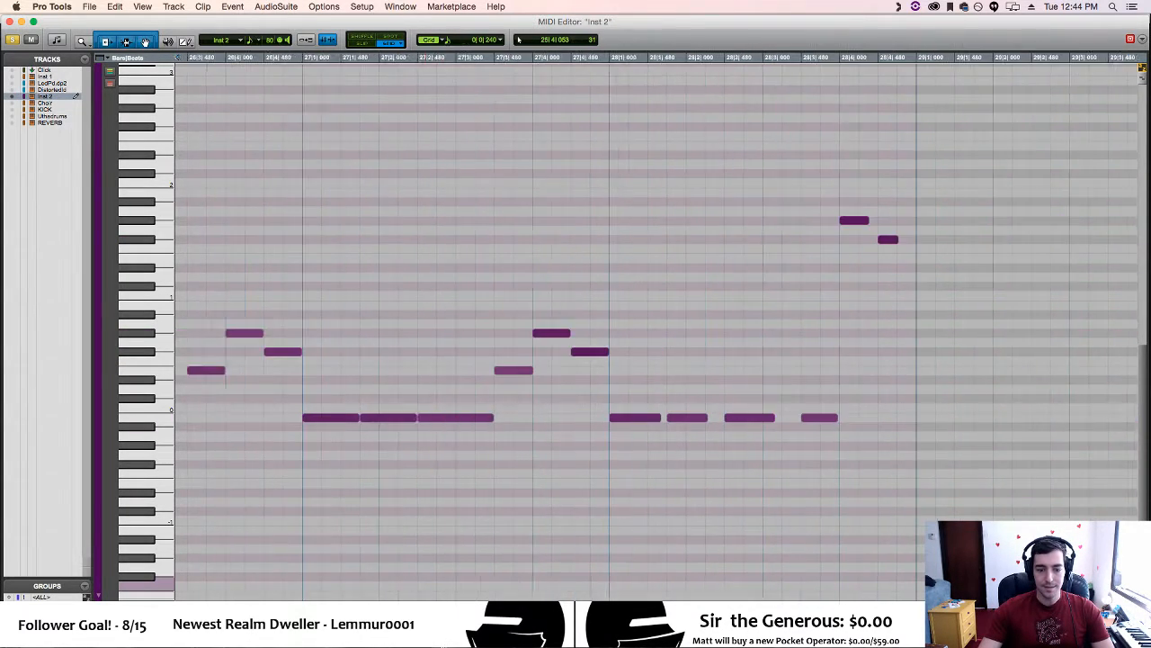
drag(475, 419, 480, 419)
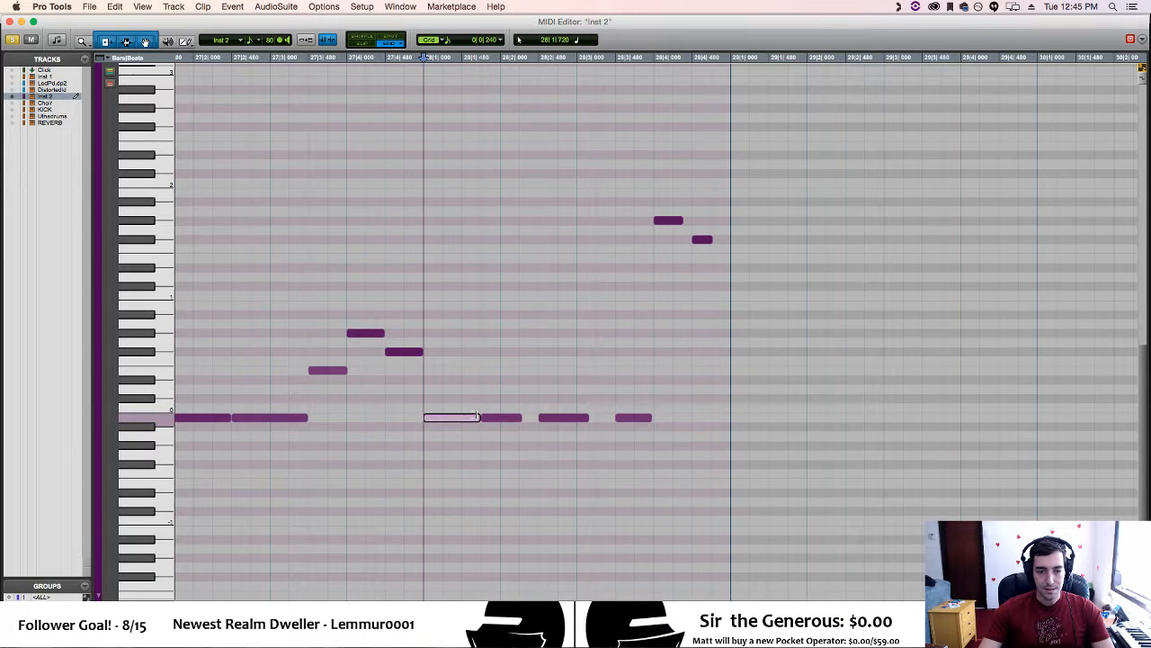
click(514, 418)
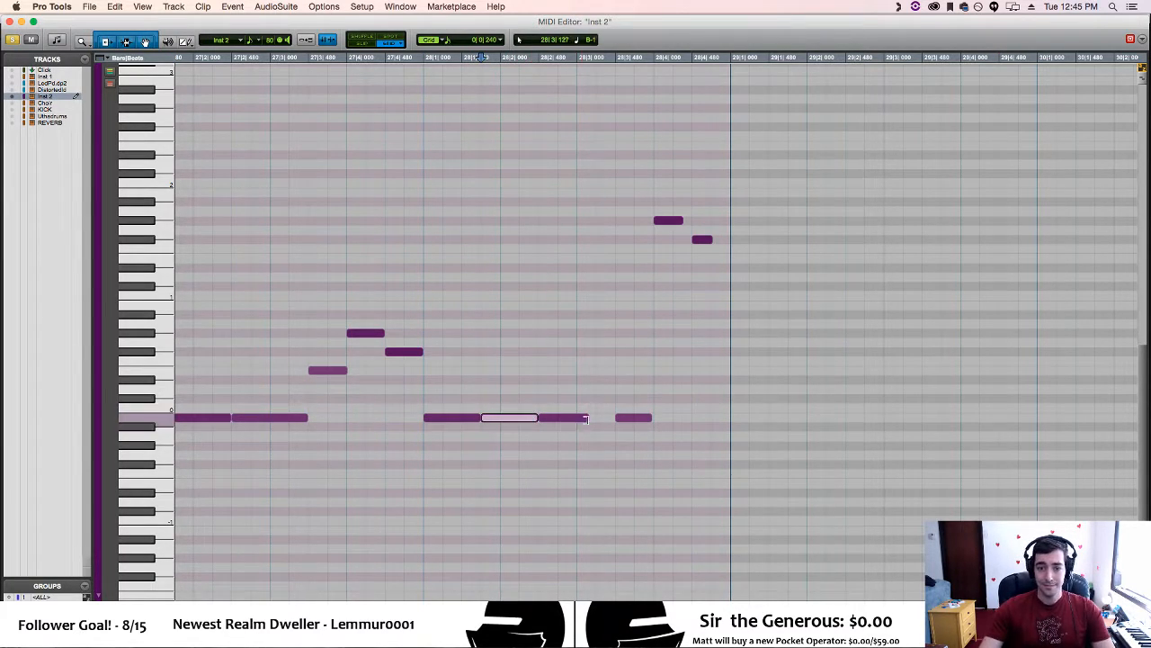
drag(586, 419, 597, 420)
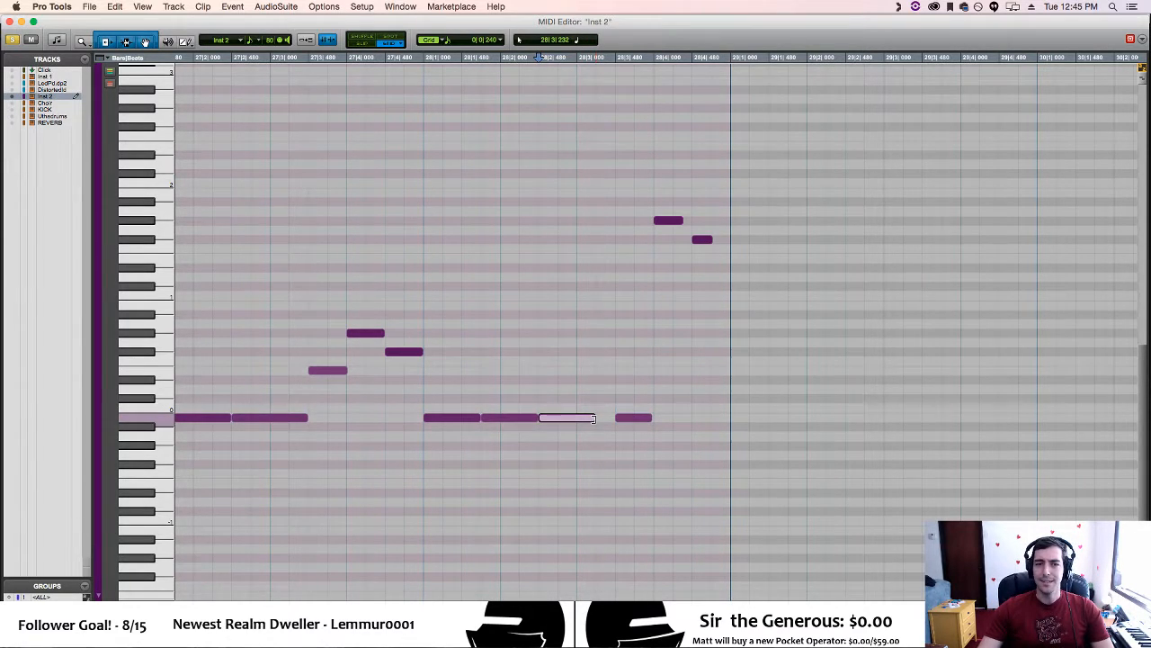
drag(603, 418, 615, 418)
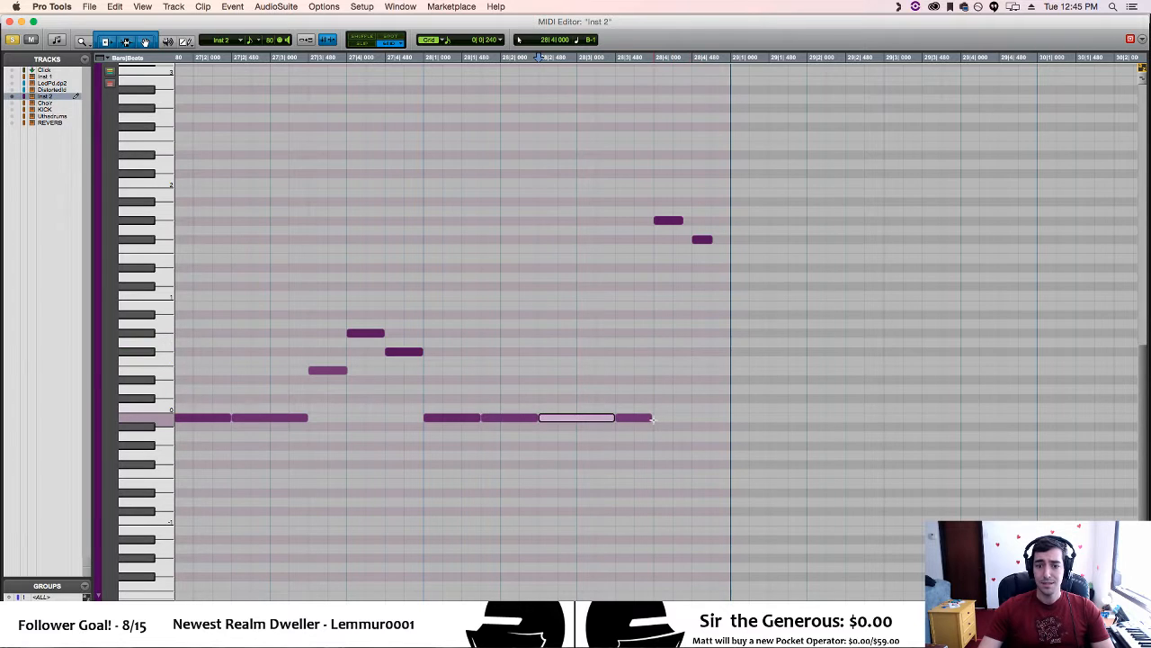
click(650, 418)
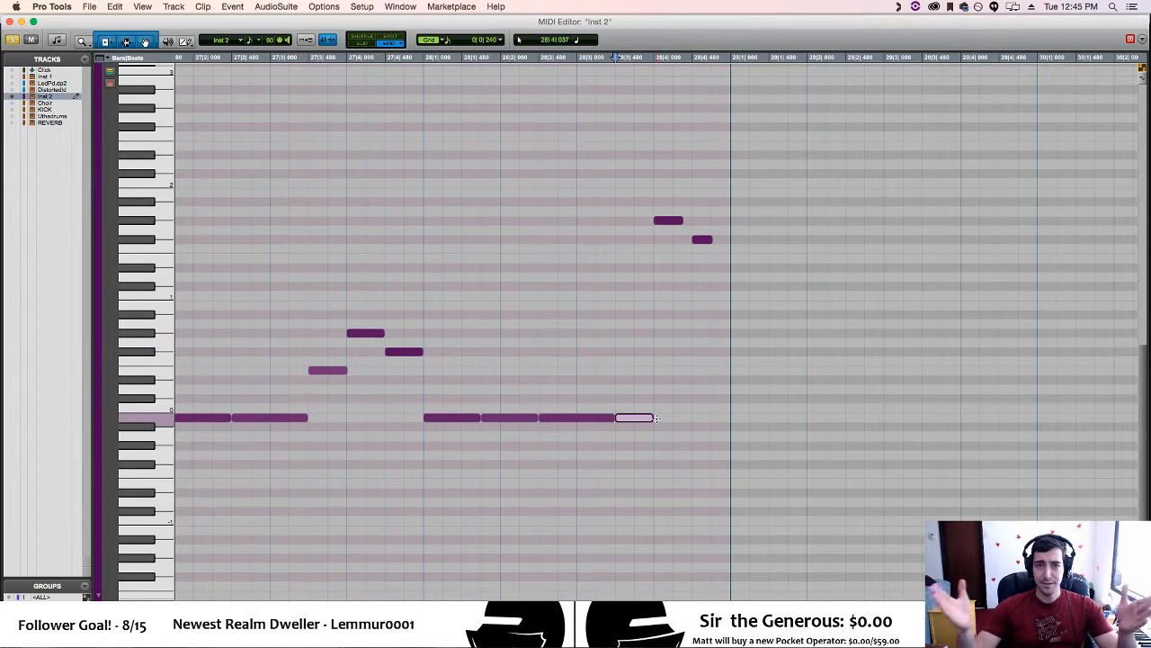
Lengthen the two high notes in beat 28|4 so they connect up to 29|1, and close the MIDI Editor
drag(681, 222, 692, 222)
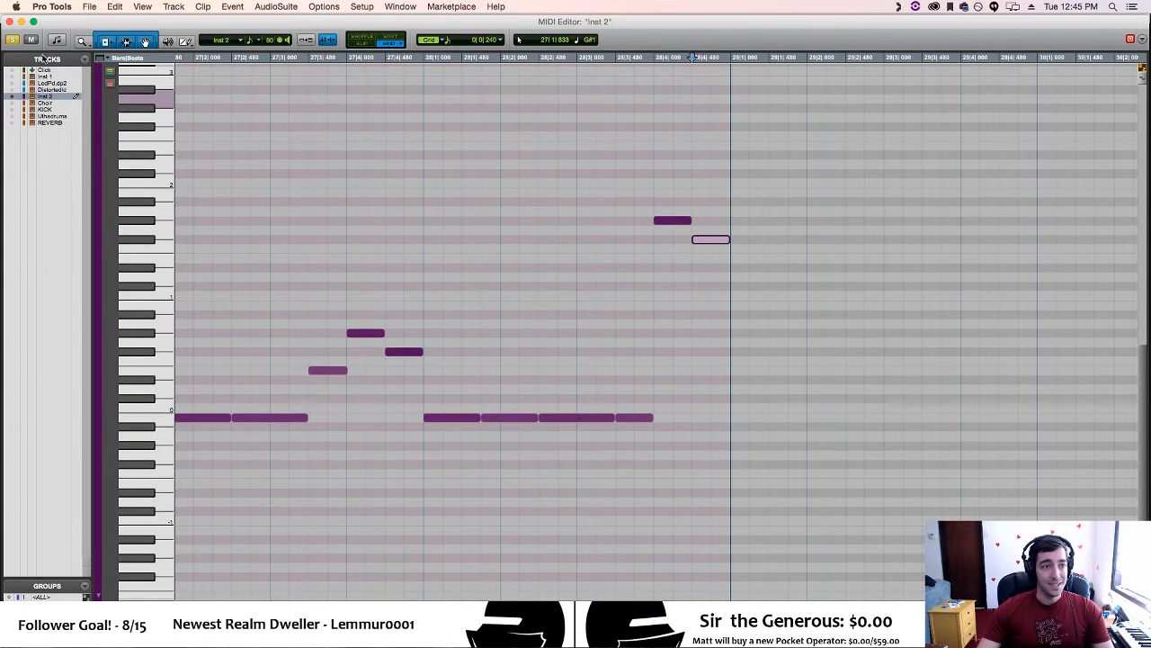
click(10, 21)
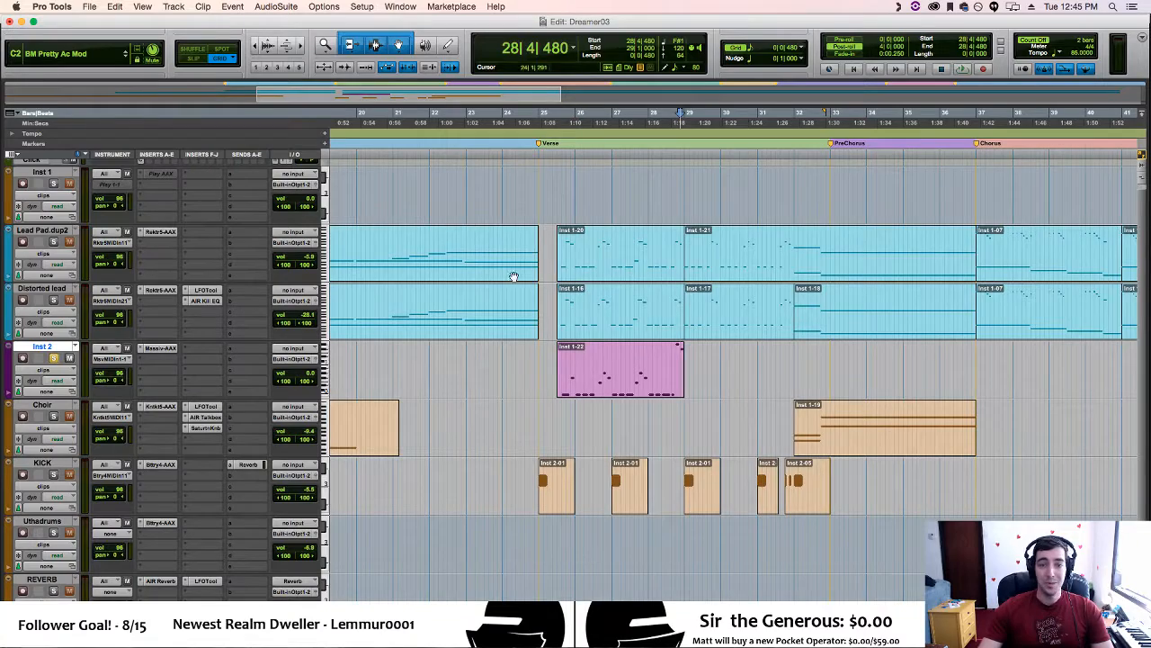
Select the range from 25|3 to 29|1 in the arrangement and play the bass line with the other tracks
double_click(682, 423)
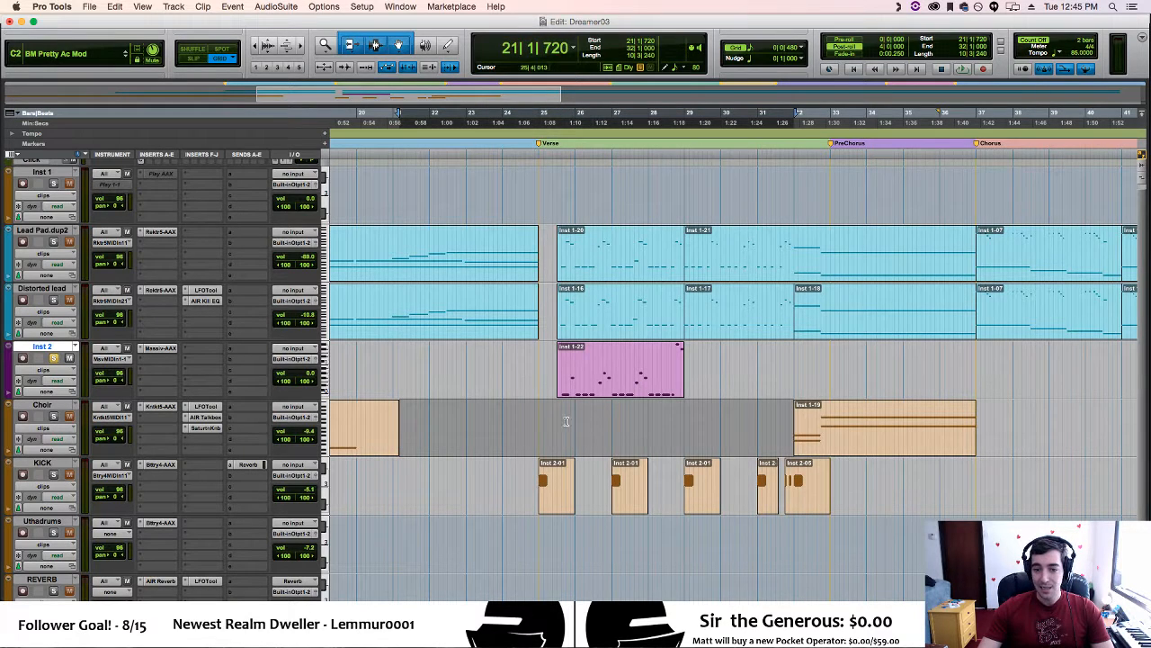
drag(559, 421, 660, 423)
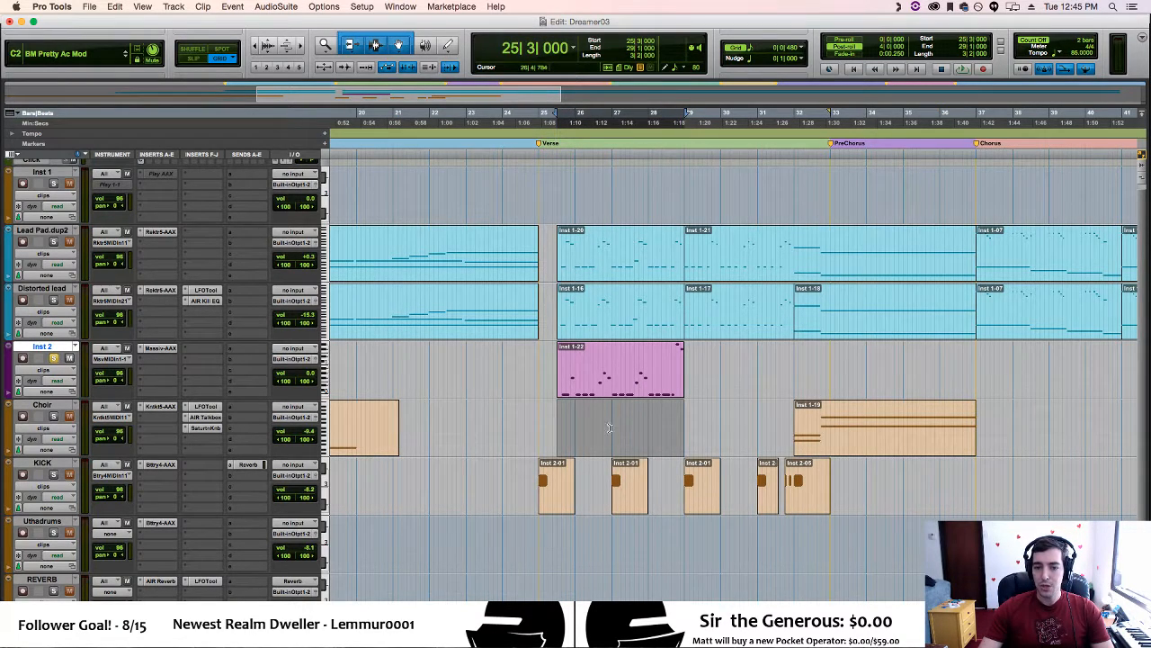
key(space)
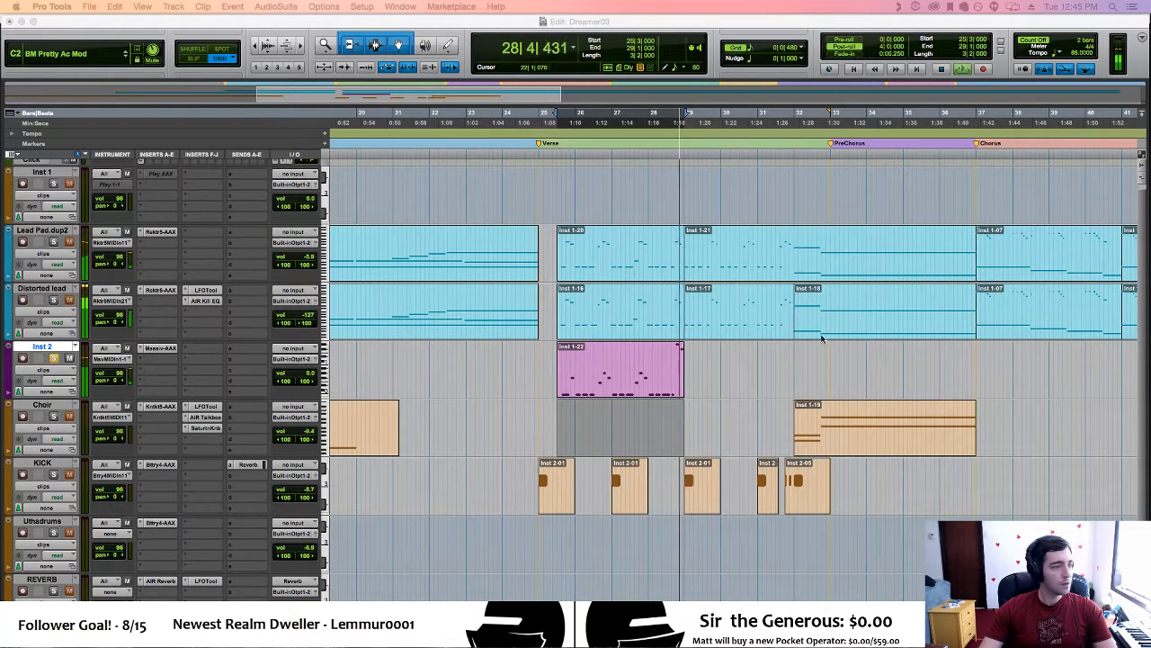
click(580, 23)
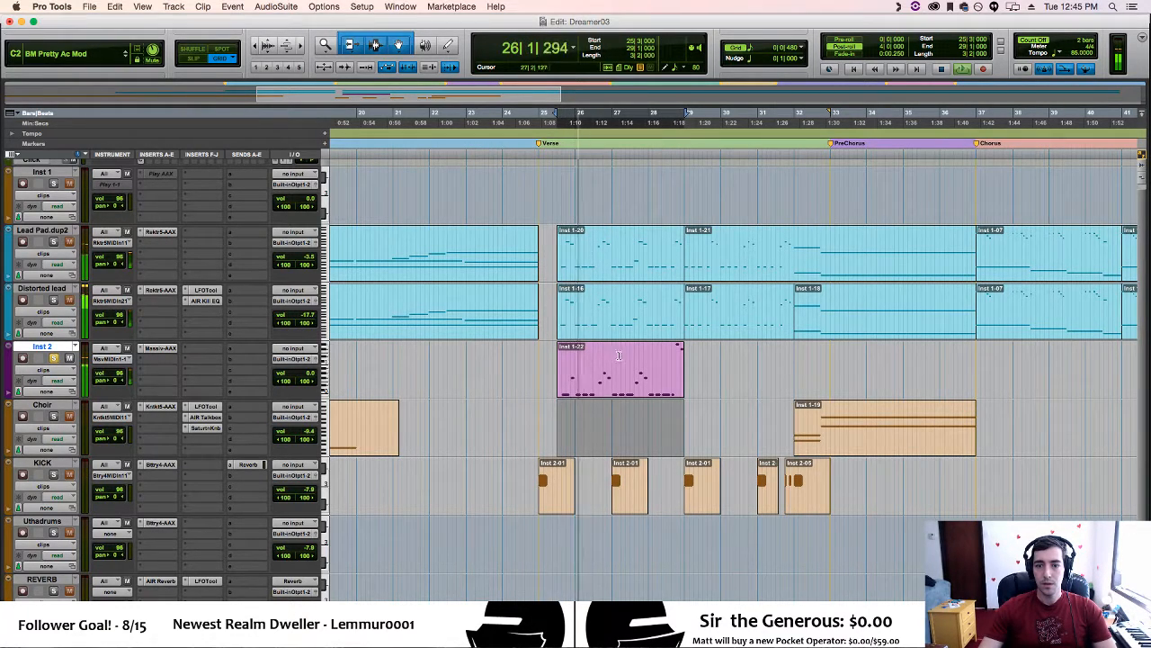
Insert the multi-mono Solid EQ plug-in in the first F-J insert slot of Inst 2
click(206, 350)
mouse_move(238, 372)
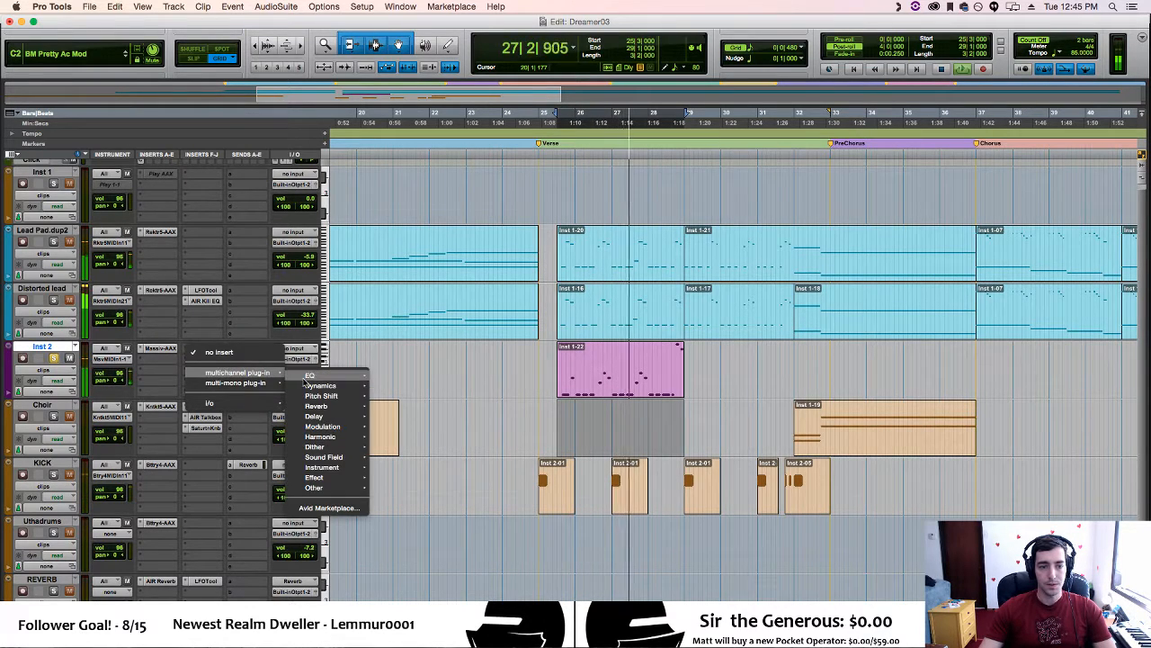
mouse_move(310, 375)
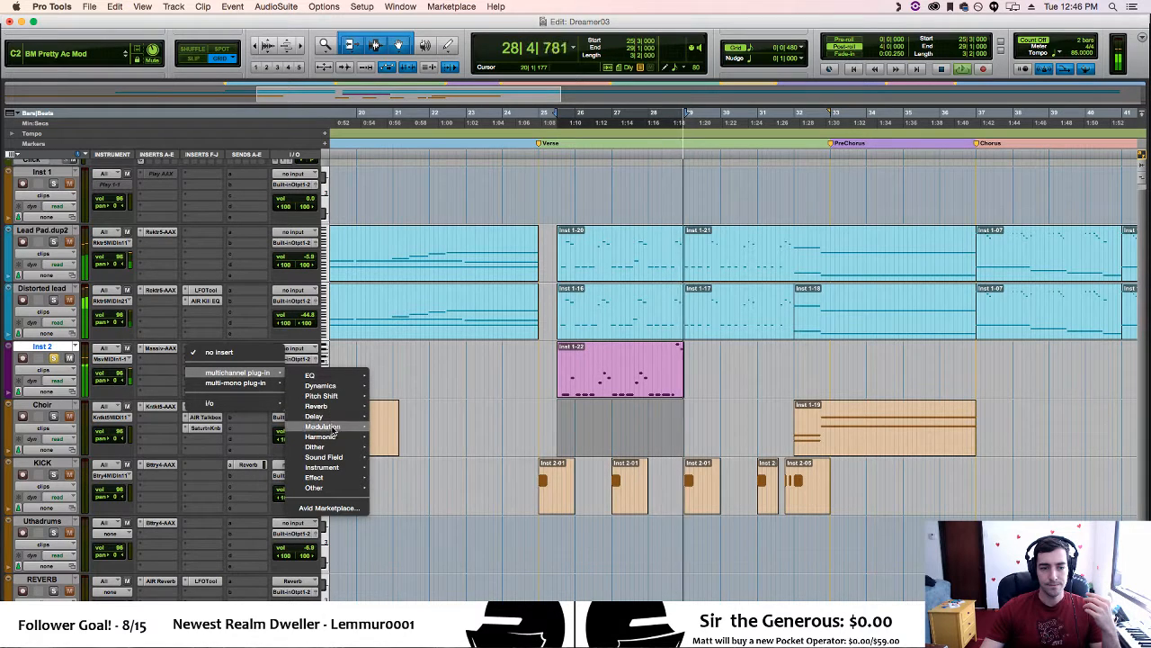
mouse_move(340, 489)
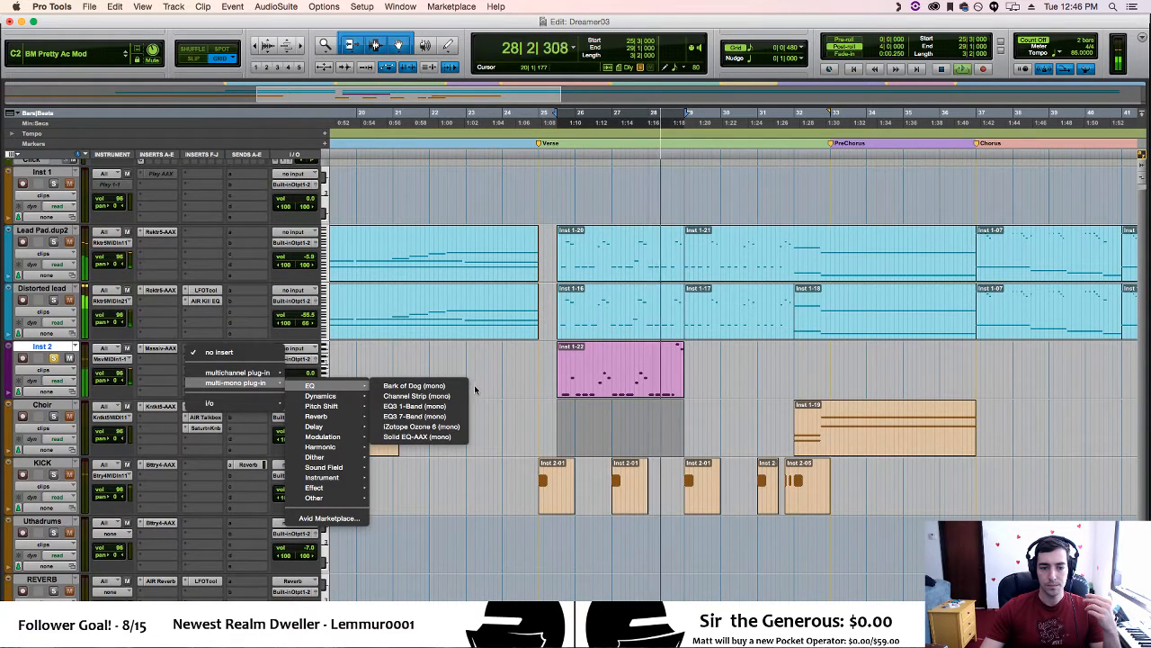
click(455, 438)
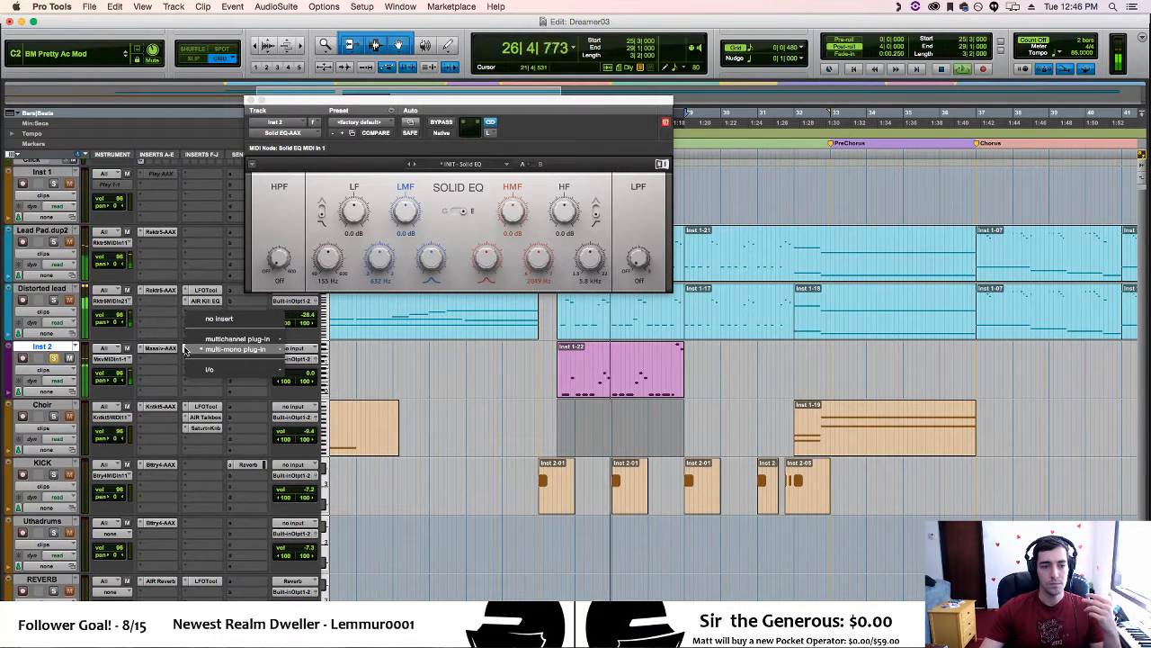
Replace Solid EQ on Inst 2 with the multi-mono Channel Strip plug-in
click(191, 349)
mouse_move(265, 349)
mouse_move(316, 352)
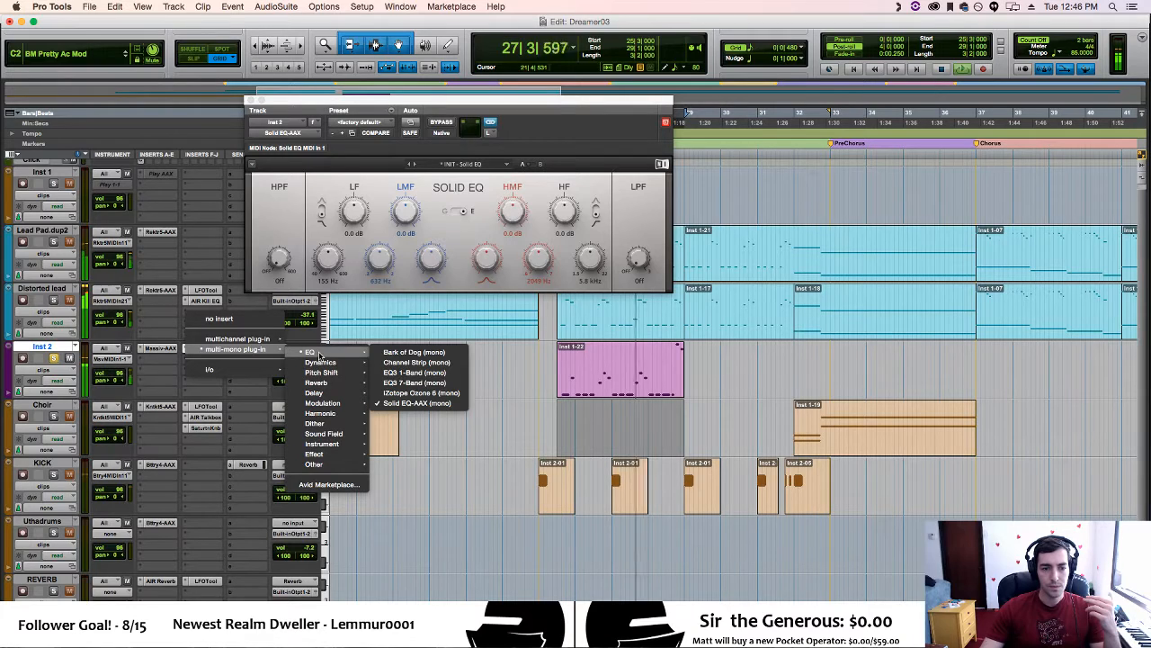
click(453, 362)
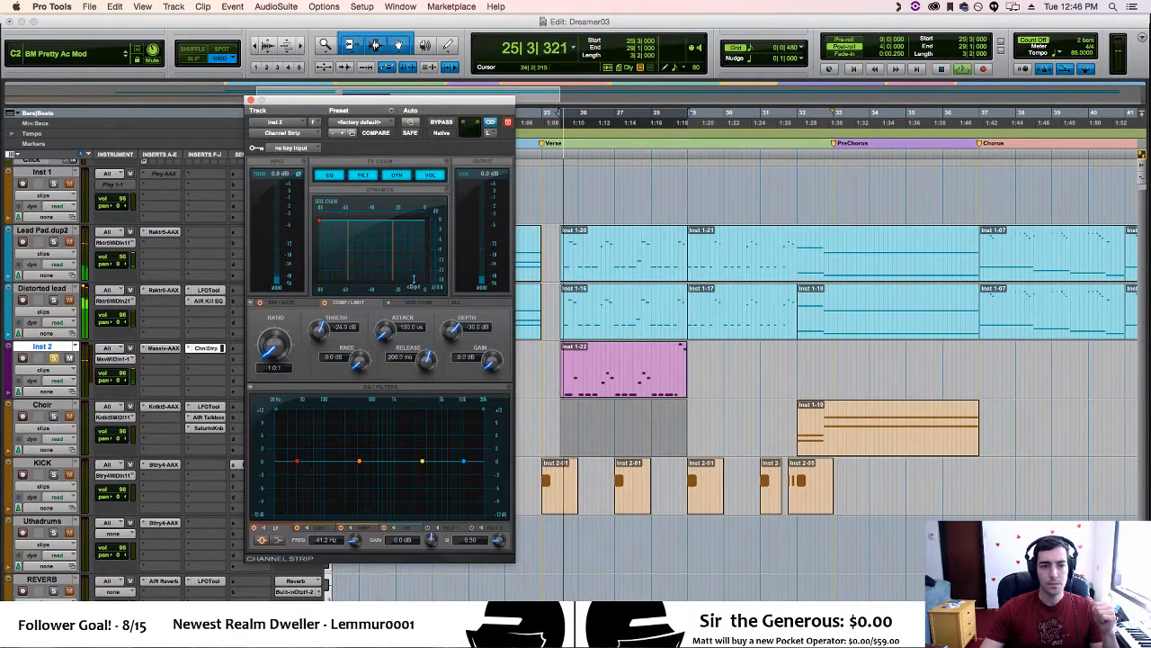
Cut the Channel Strip's EQ bands: HF -12 dB at 11.4 kHz, LMF -12 dB at 11.5 kHz and HMF -1.5 dB at 3.2 kHz
click(441, 122)
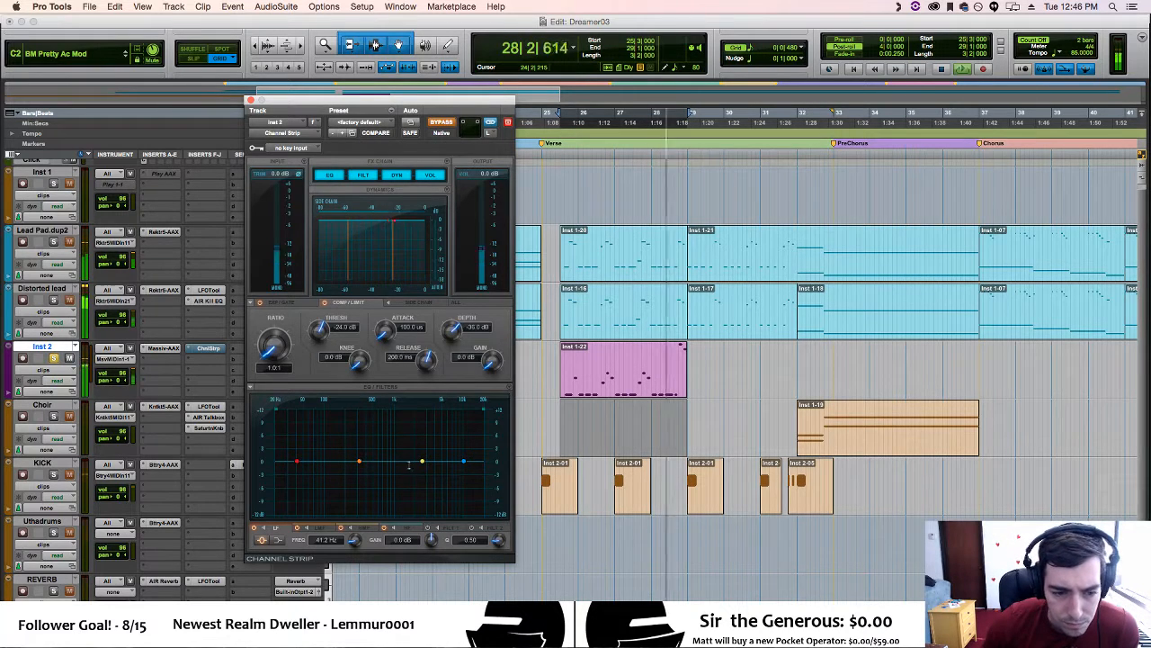
drag(463, 461, 466, 514)
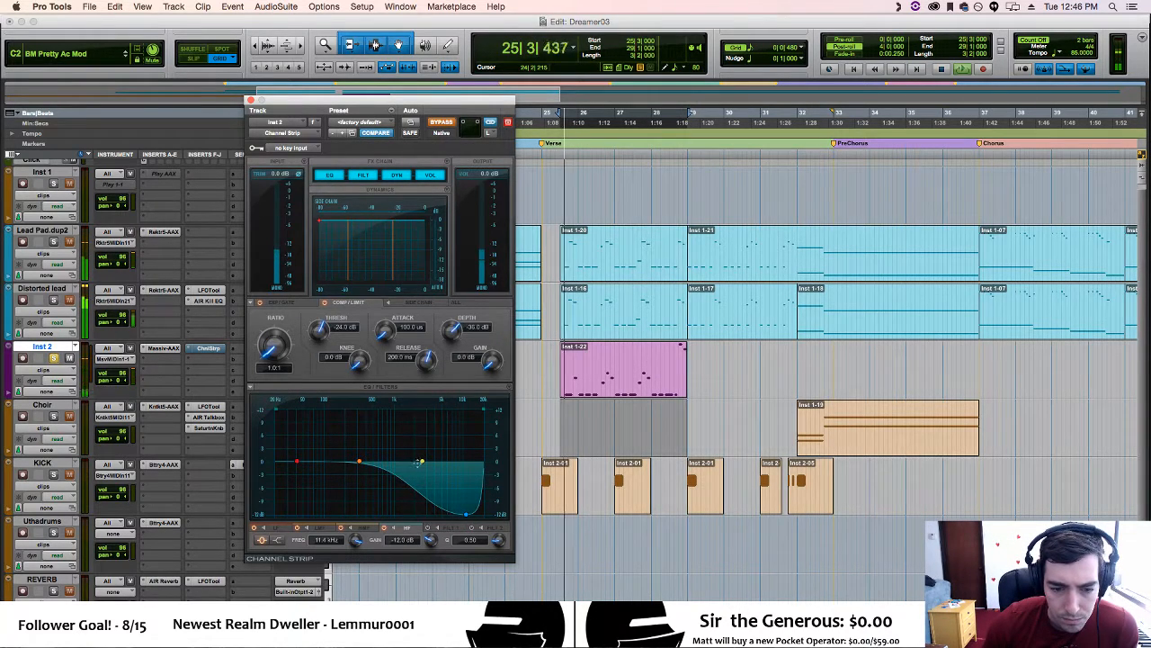
drag(419, 462, 463, 527)
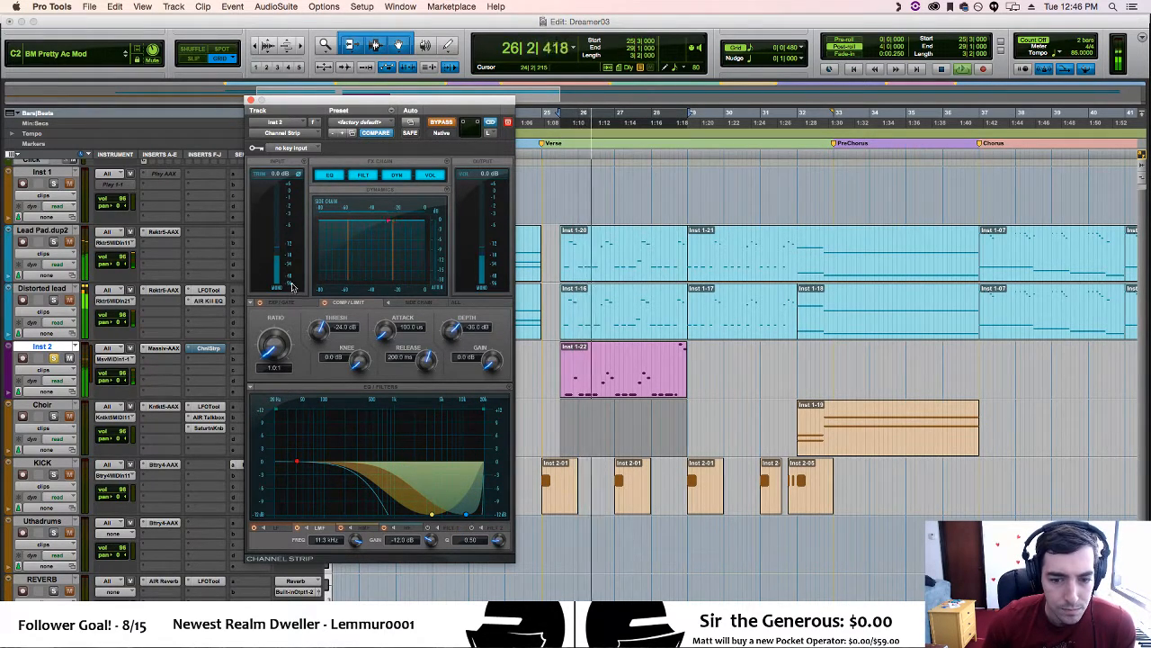
click(434, 124)
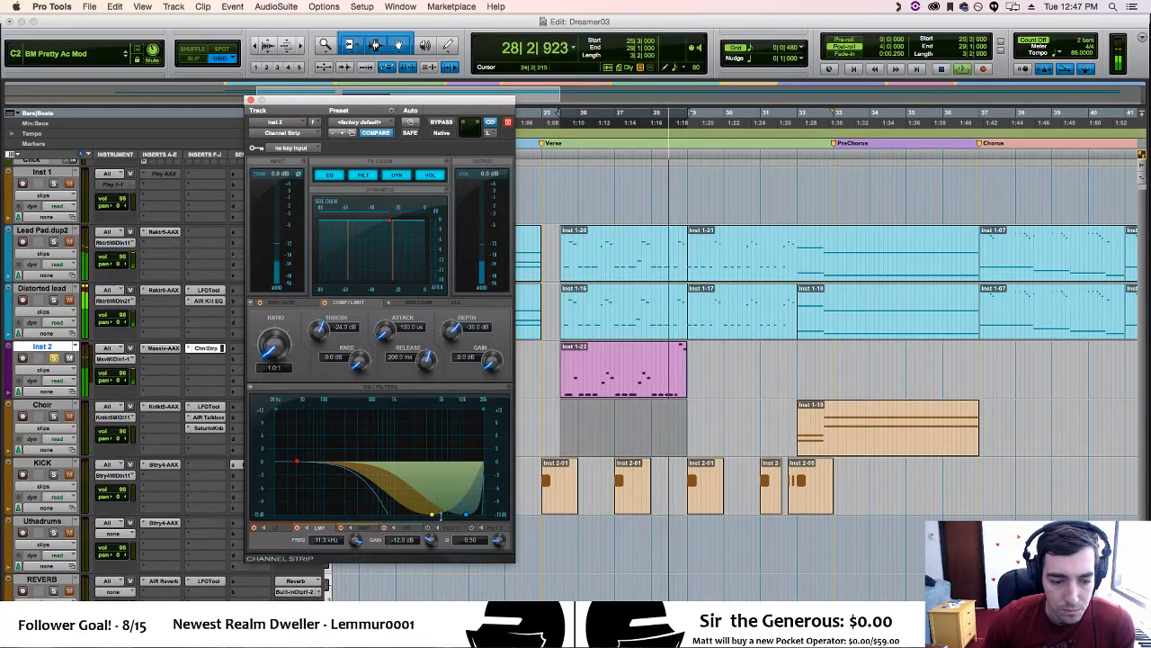
drag(434, 515, 428, 468)
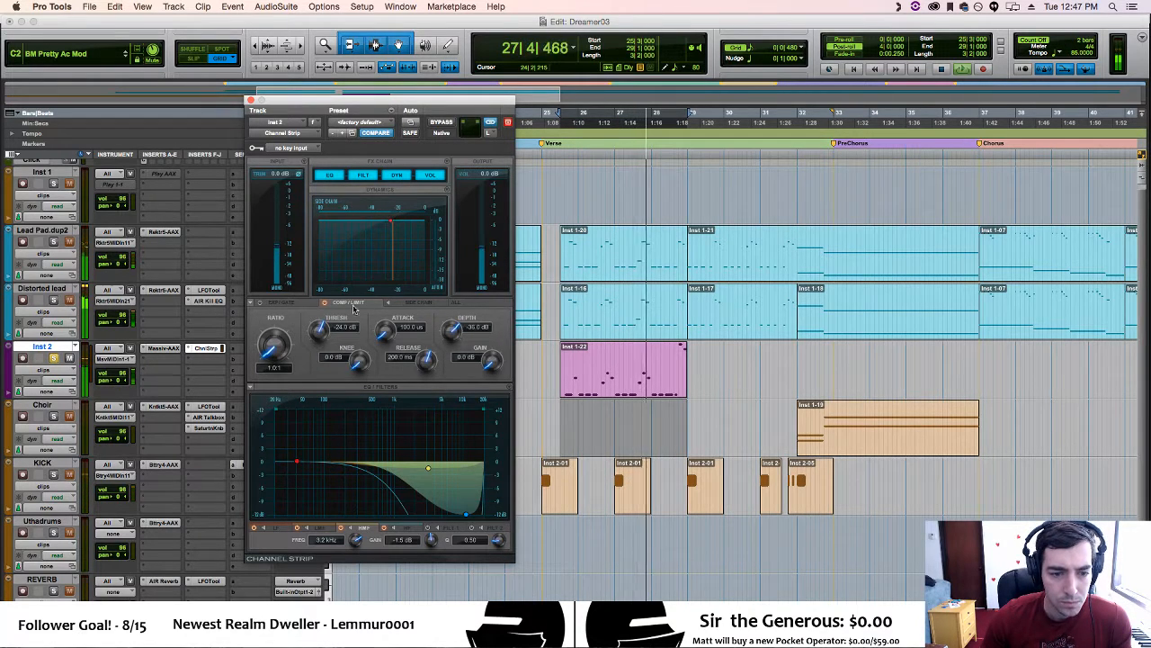
Set the compressor ratio to 1.3:1 and its threshold to -18.6 dB, and compare the sound with the filter section off and on
click(295, 302)
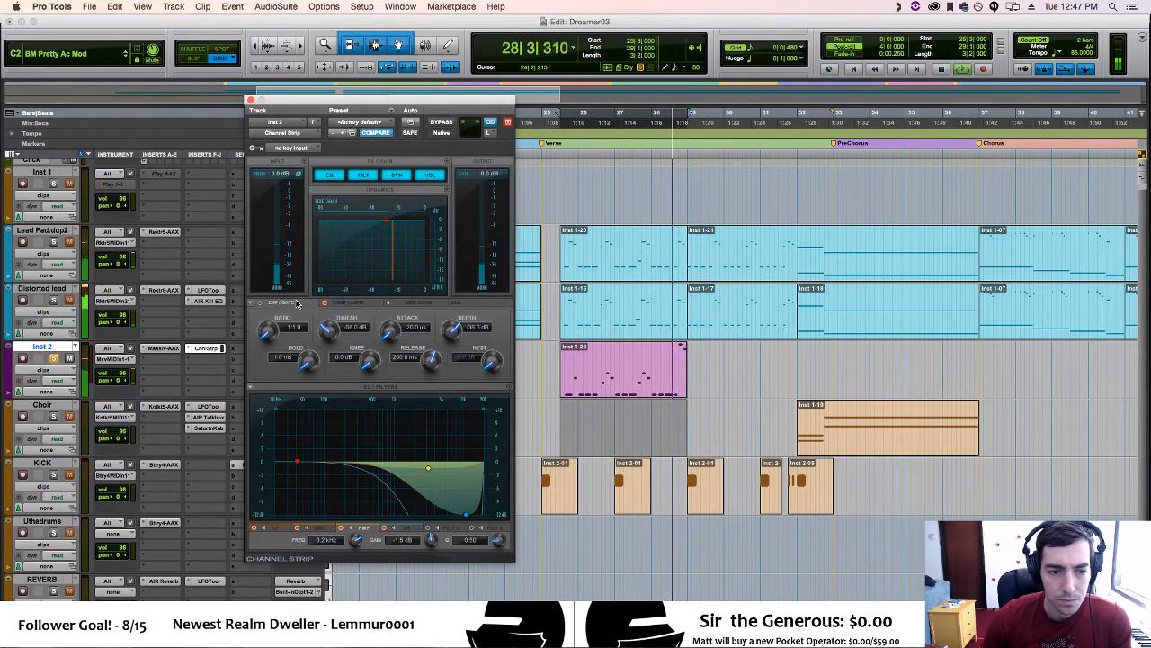
click(297, 304)
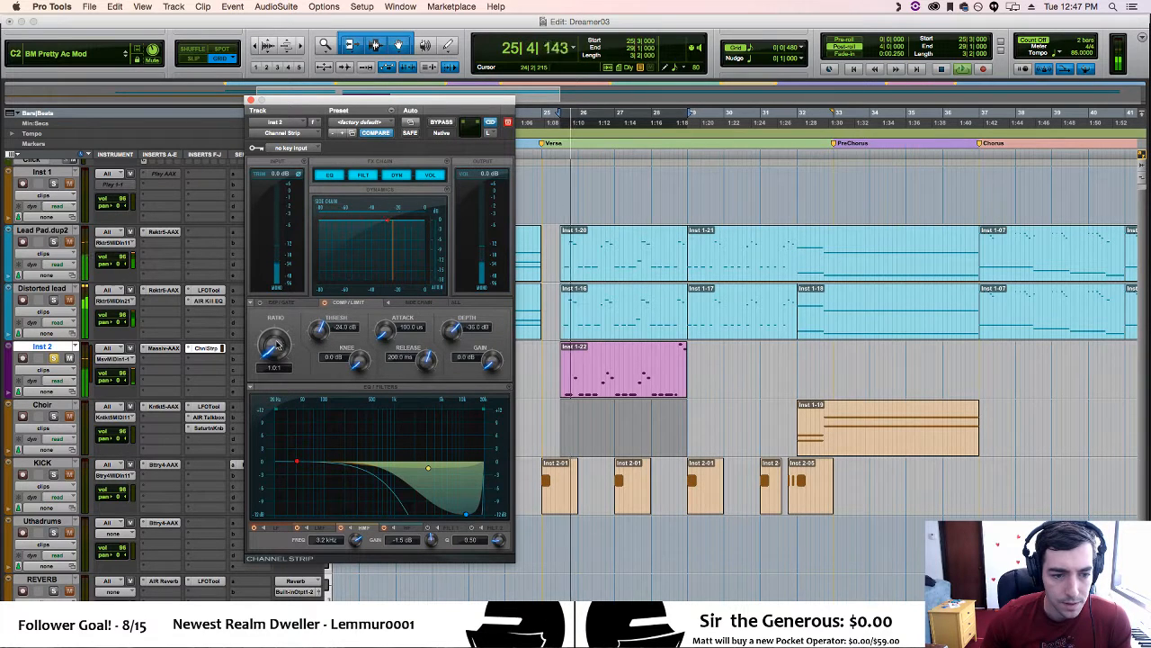
drag(278, 345, 341, 335)
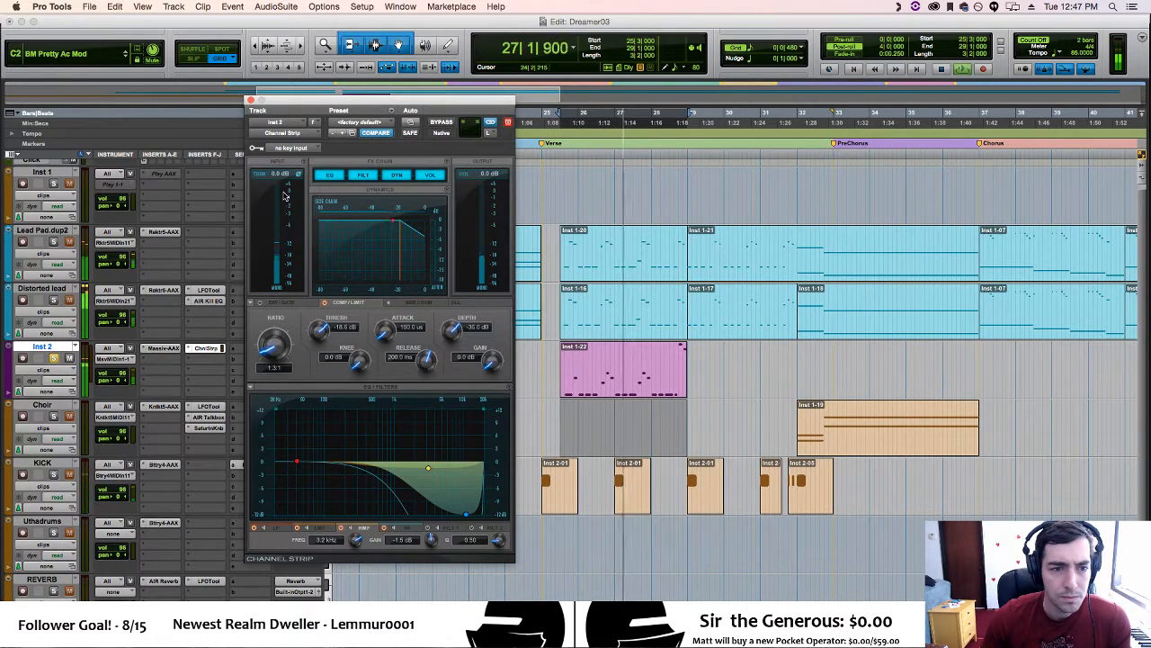
click(362, 179)
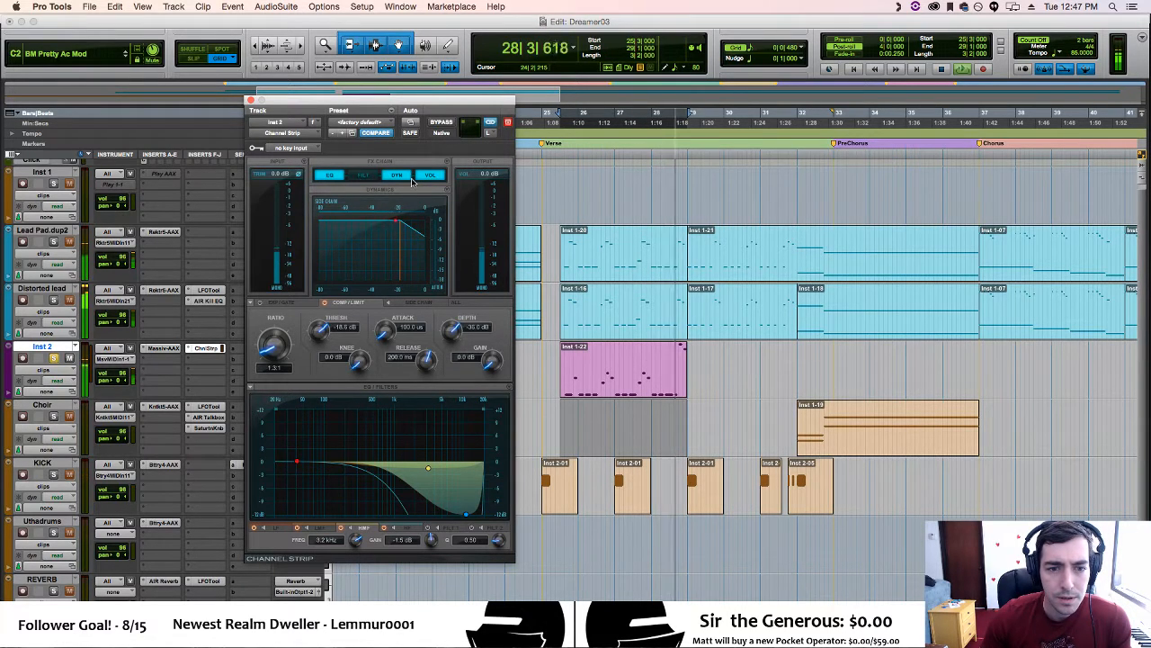
click(362, 176)
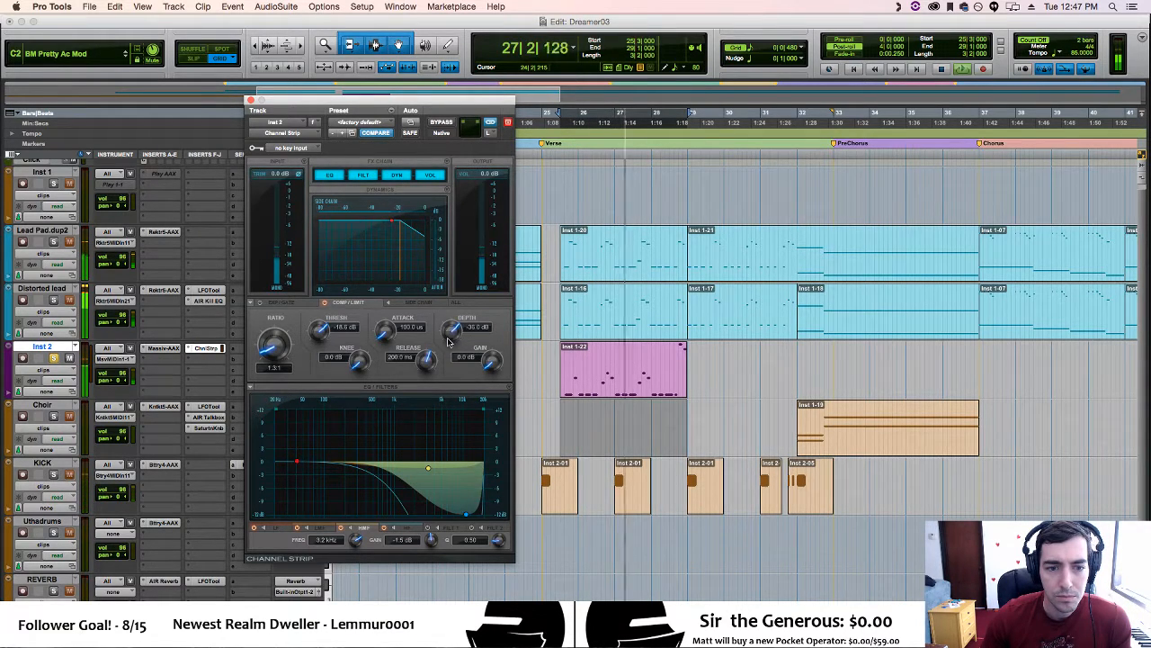
Set the Channel Strip's side-chain filter frequency to 150 Hz and close the plug-in window
click(455, 304)
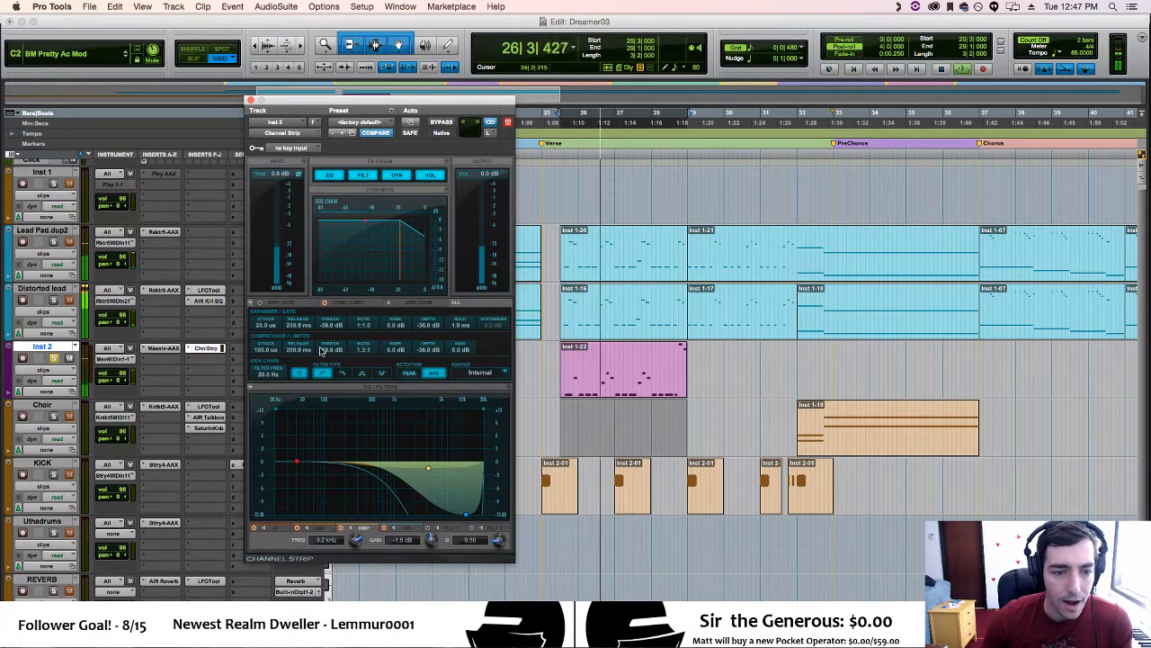
click(268, 375)
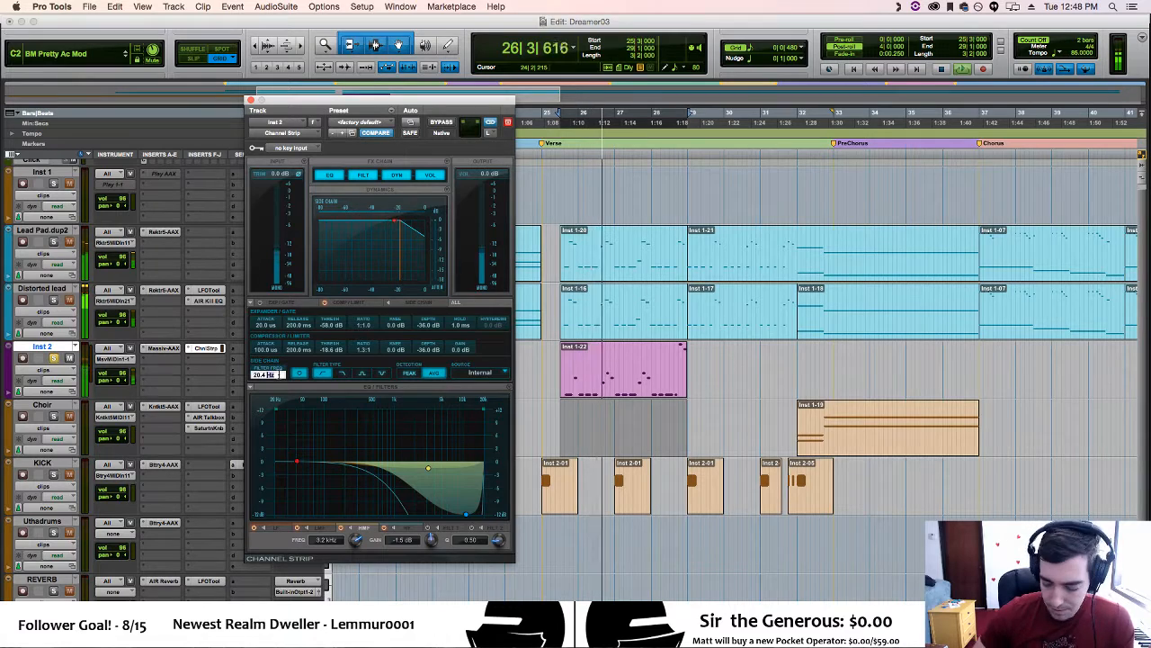
key(super+a)
text(150)
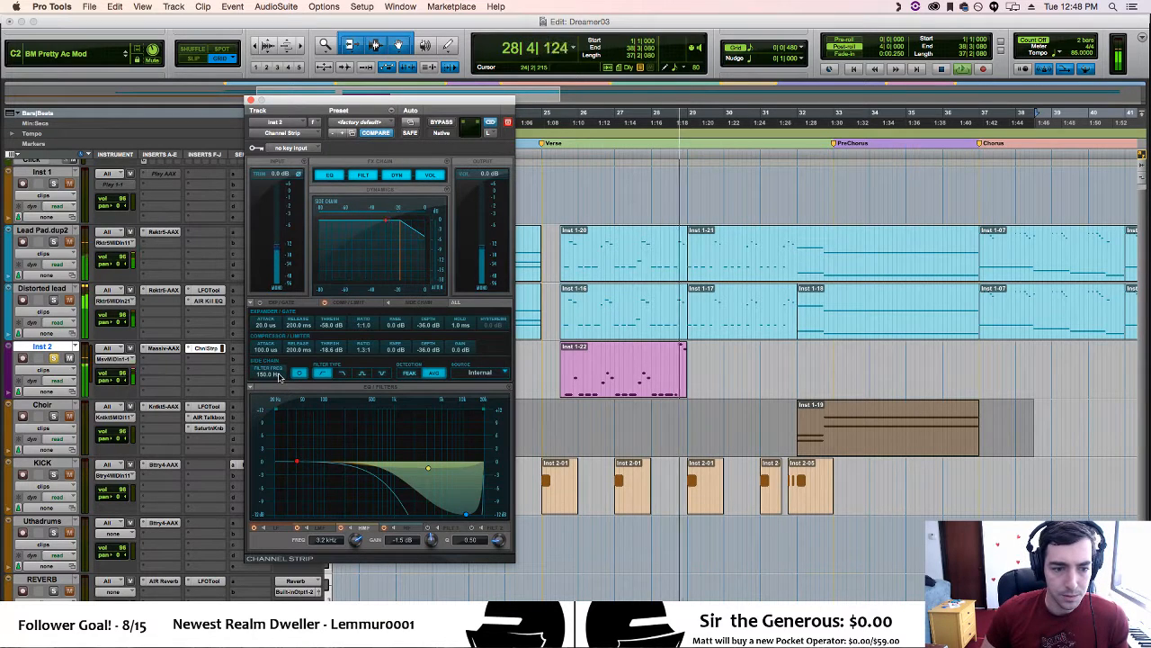
key(Return)
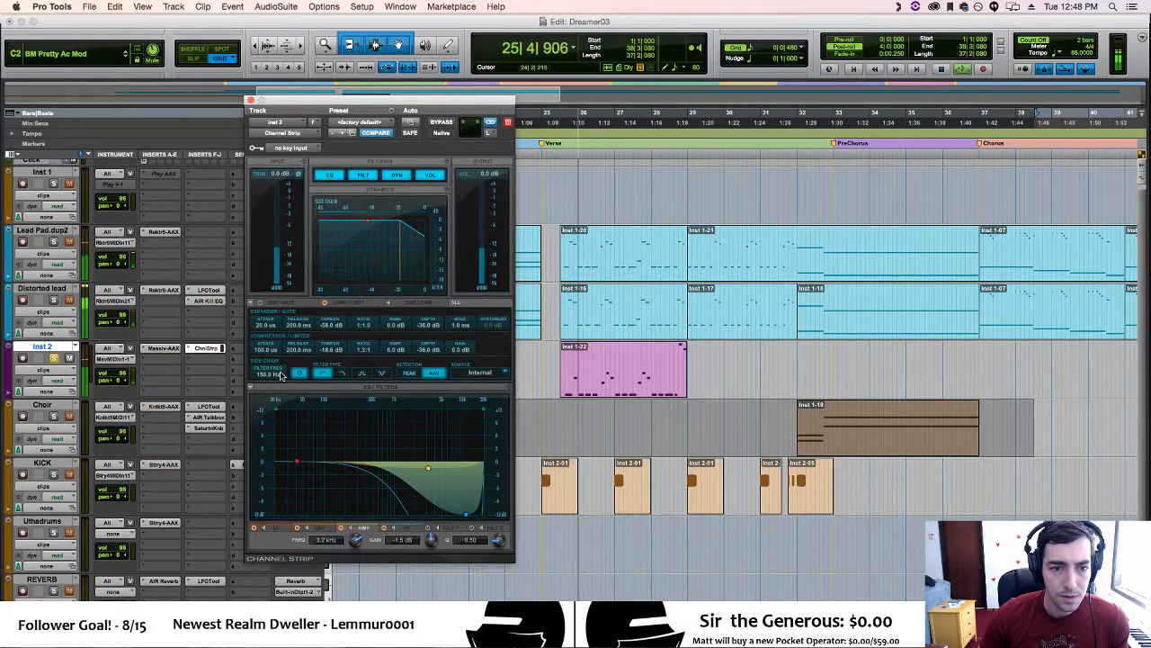
click(281, 376)
text(150)
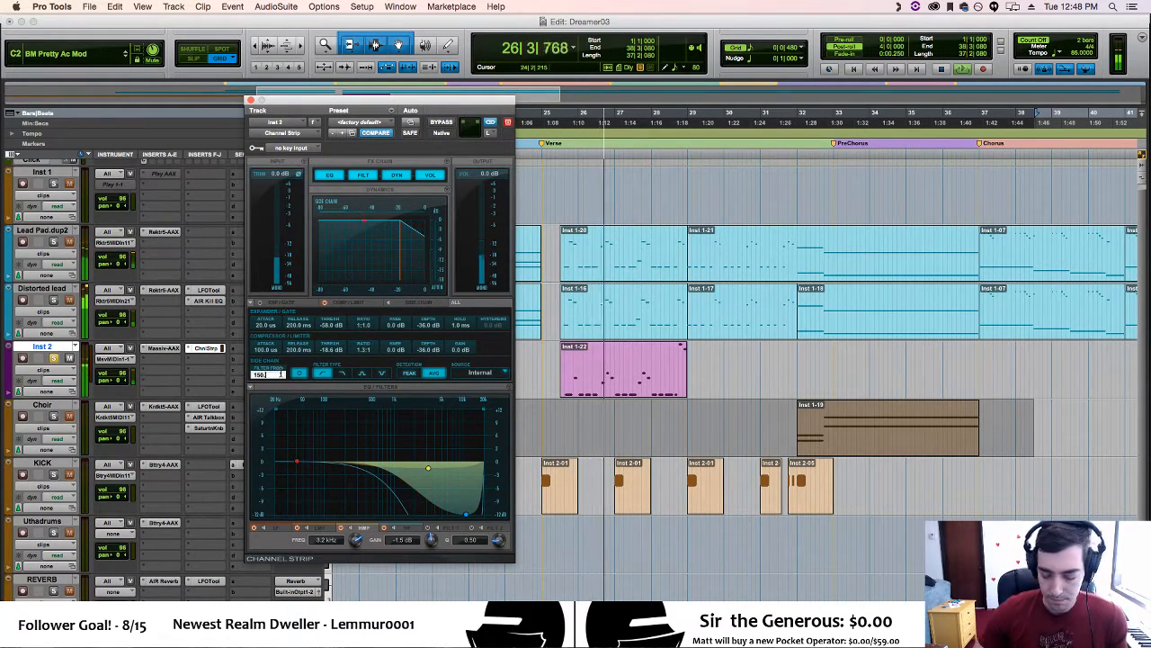
text(25)
key(Return)
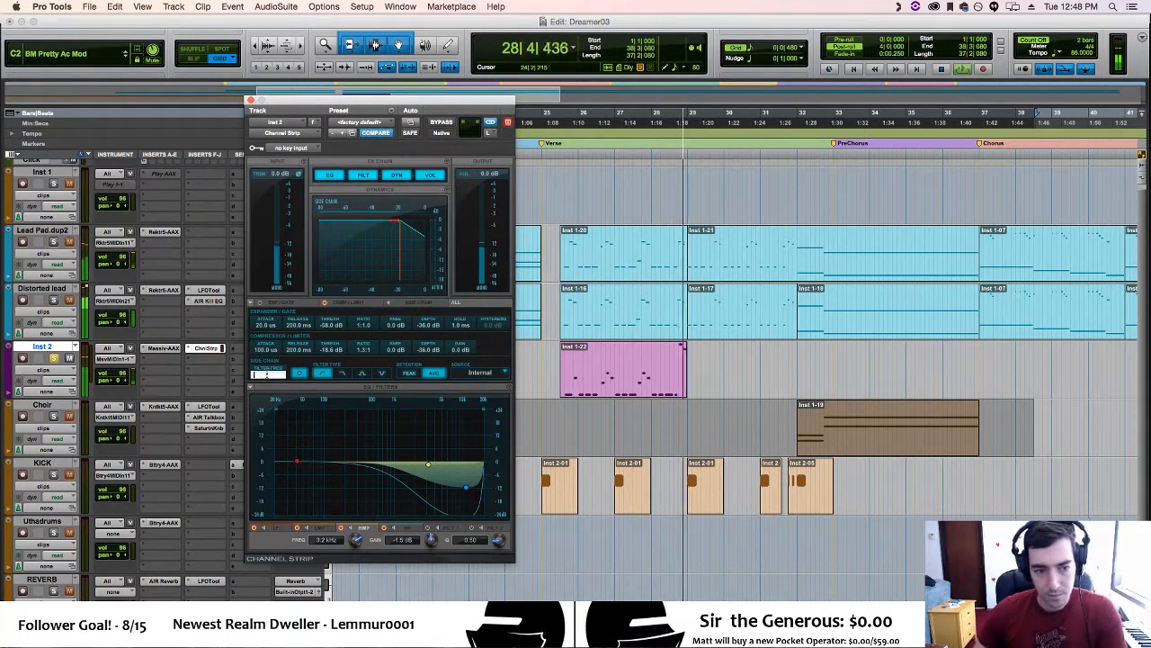
text(150)
key(Return)
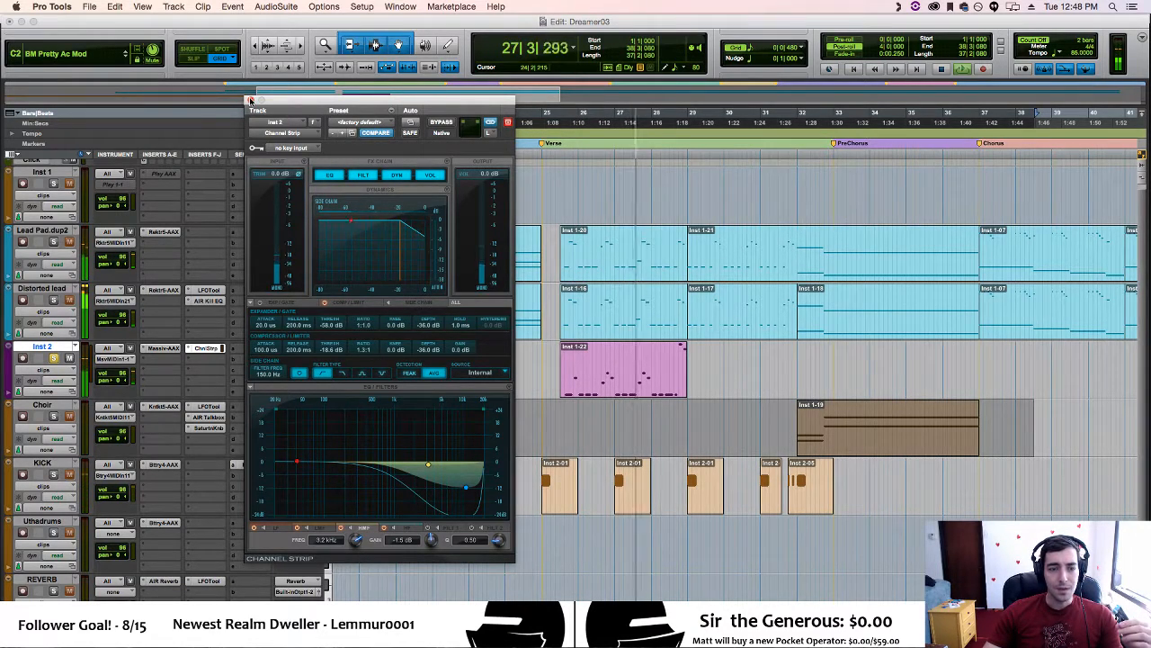
click(251, 99)
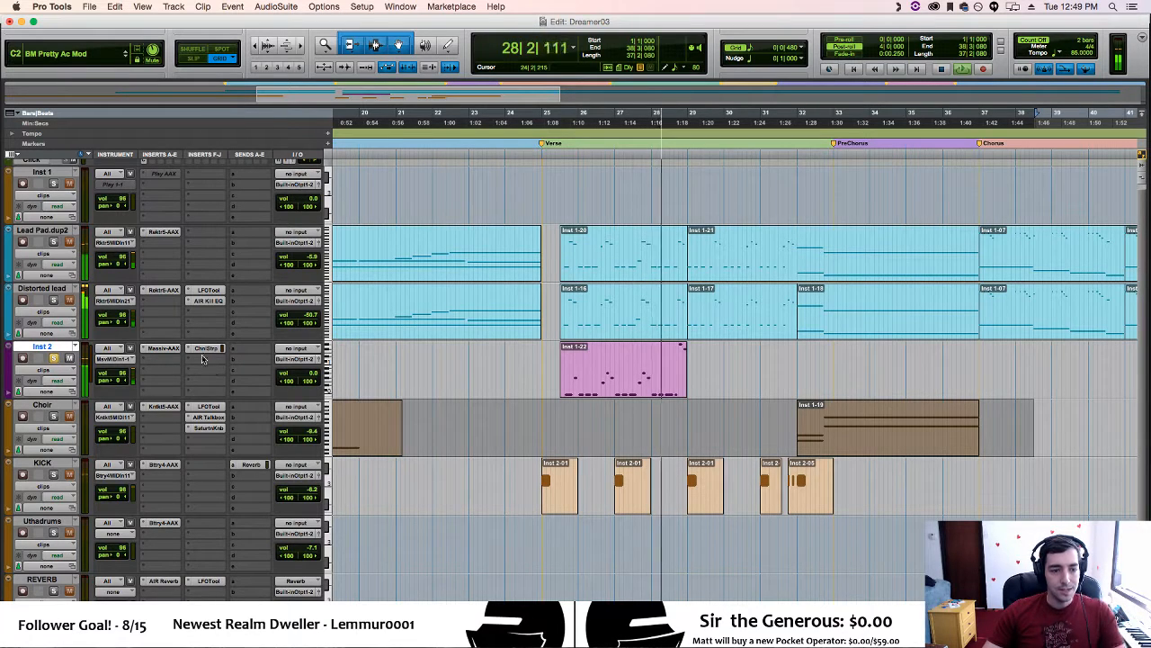
Insert the multi-mono iZotope Ozone 6 plug-in below Channel Strip on Inst 2 and cancel its authorization
click(203, 351)
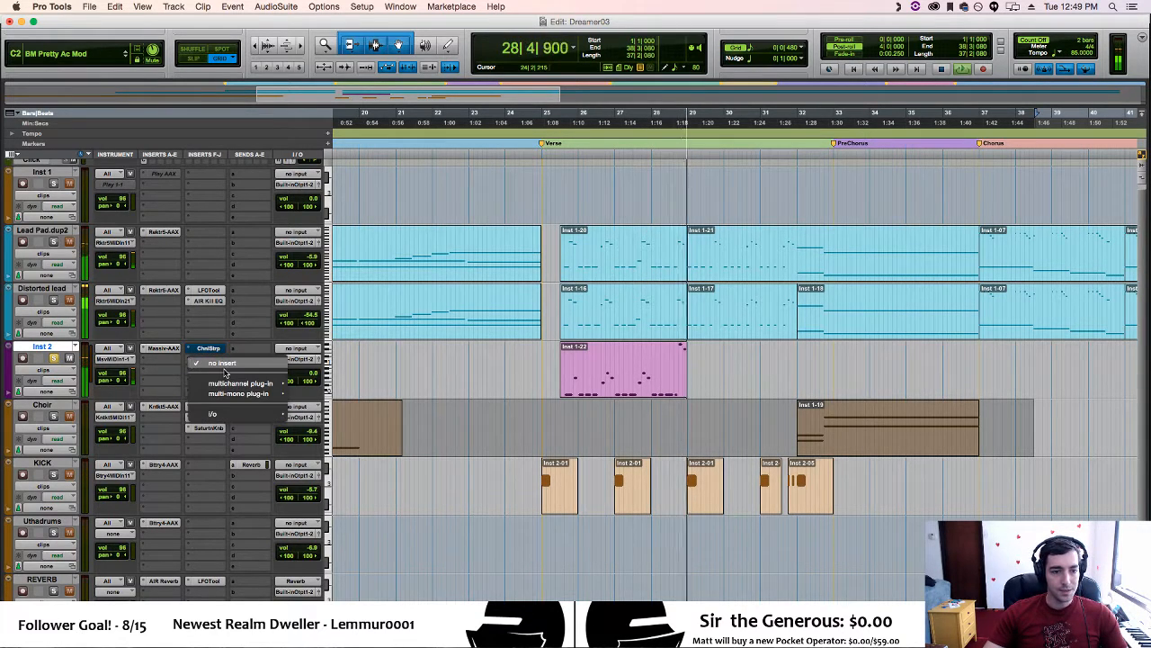
mouse_move(241, 394)
mouse_move(349, 407)
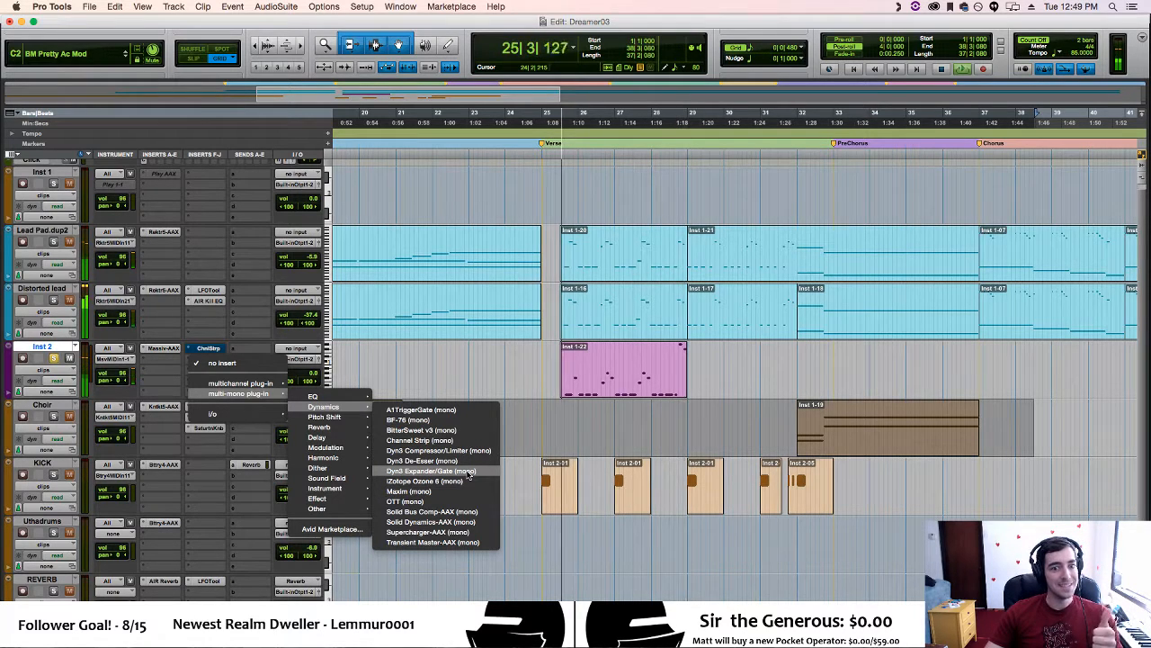
click(467, 479)
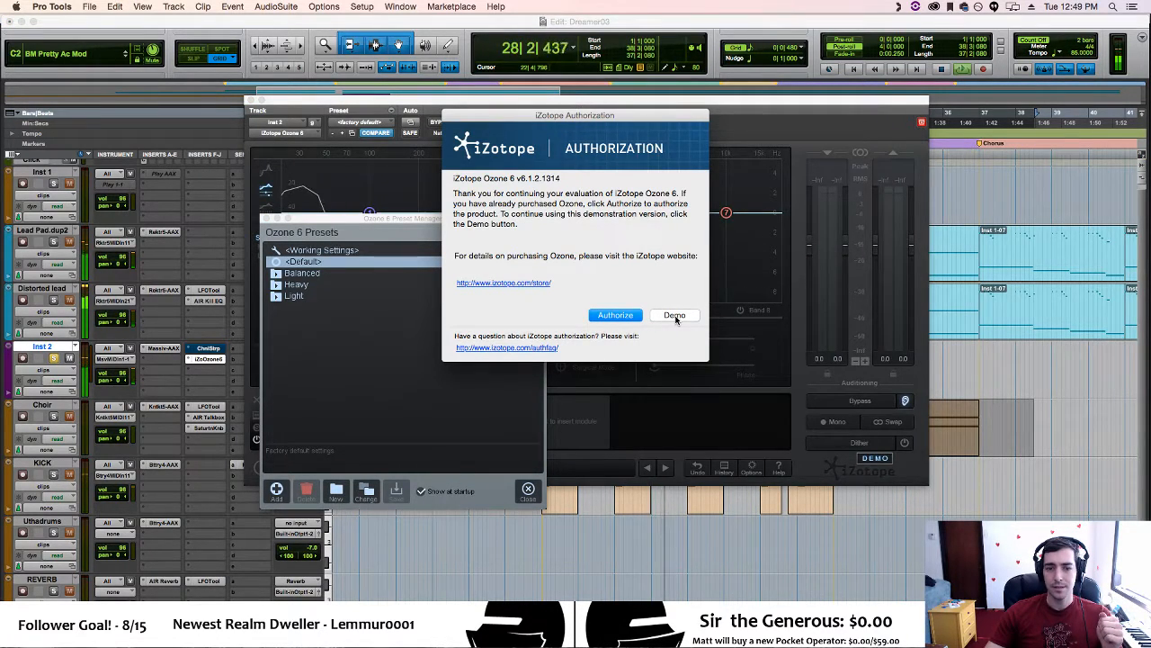
click(639, 317)
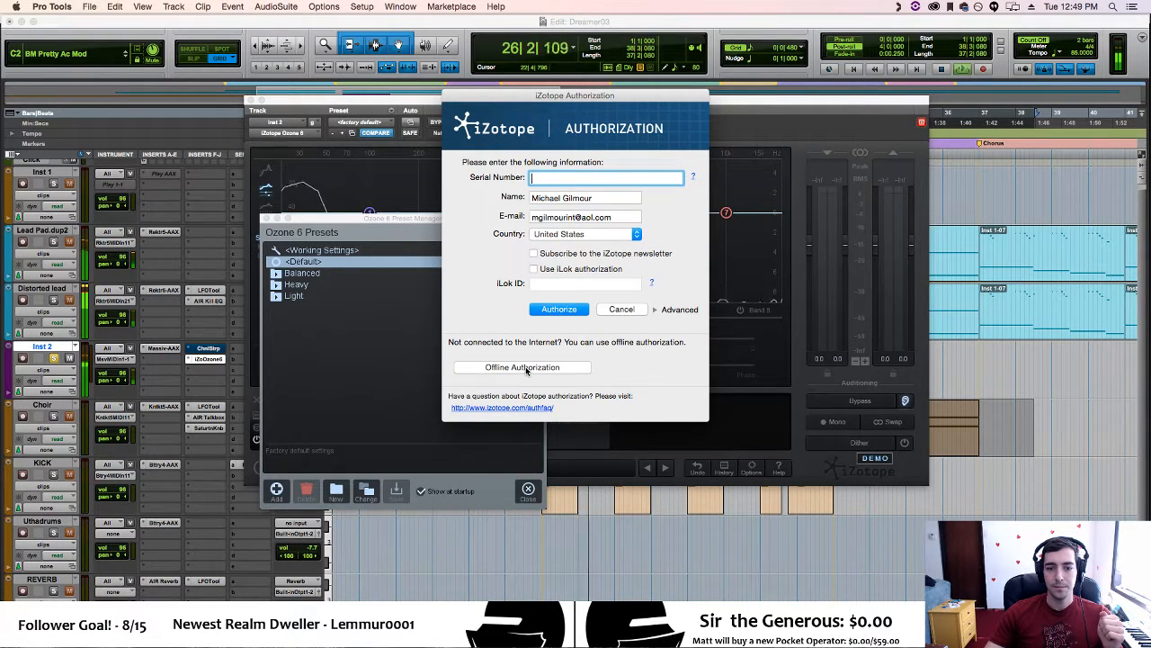
click(630, 310)
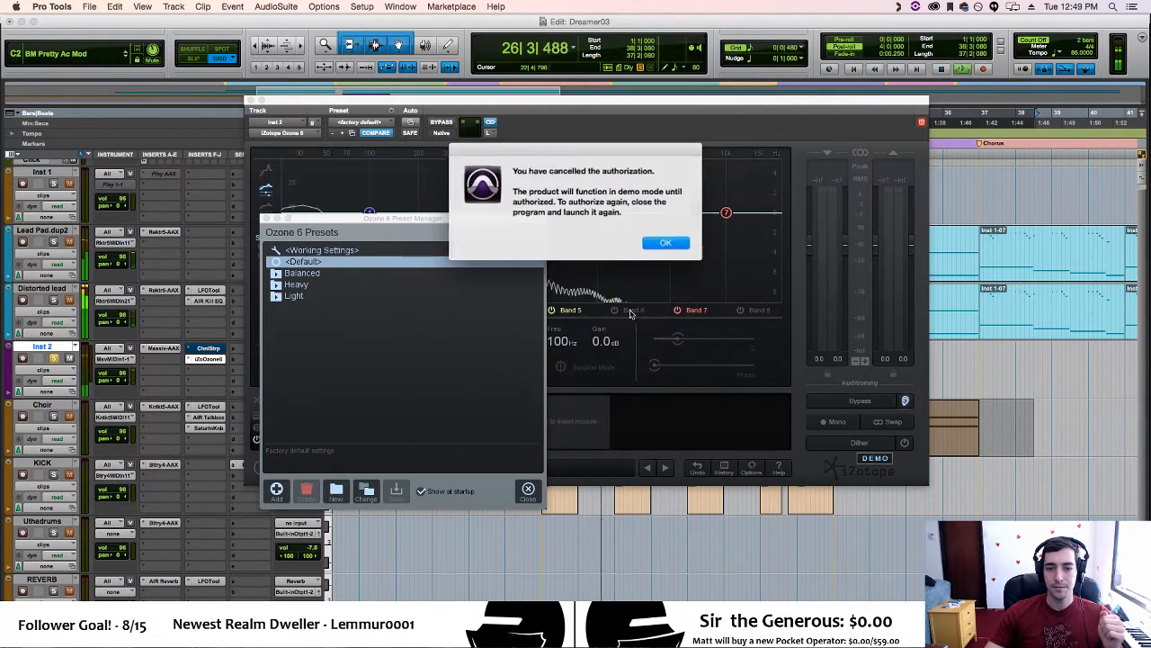
Dismiss the authorization notice and close Ozone 6's preset manager and plug-in window
click(659, 241)
click(267, 219)
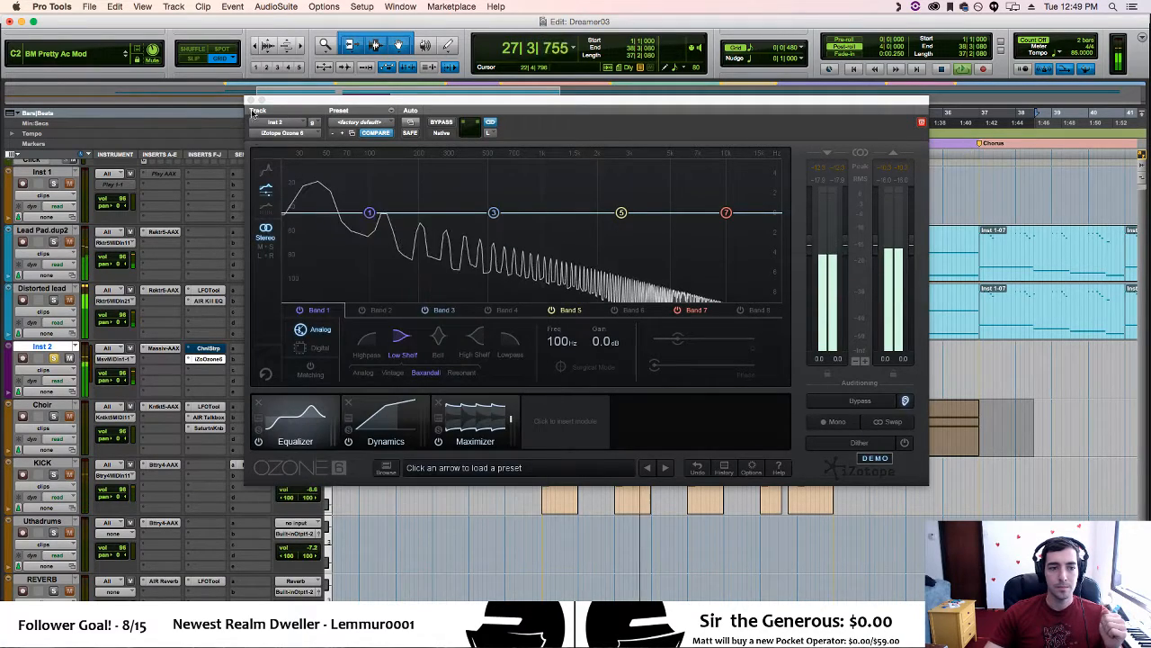
click(251, 100)
Replace iZotope Ozone 6 on the Inst 2 track with the multi-mono Dyn3 Compressor/Limiter
click(189, 359)
mouse_move(235, 359)
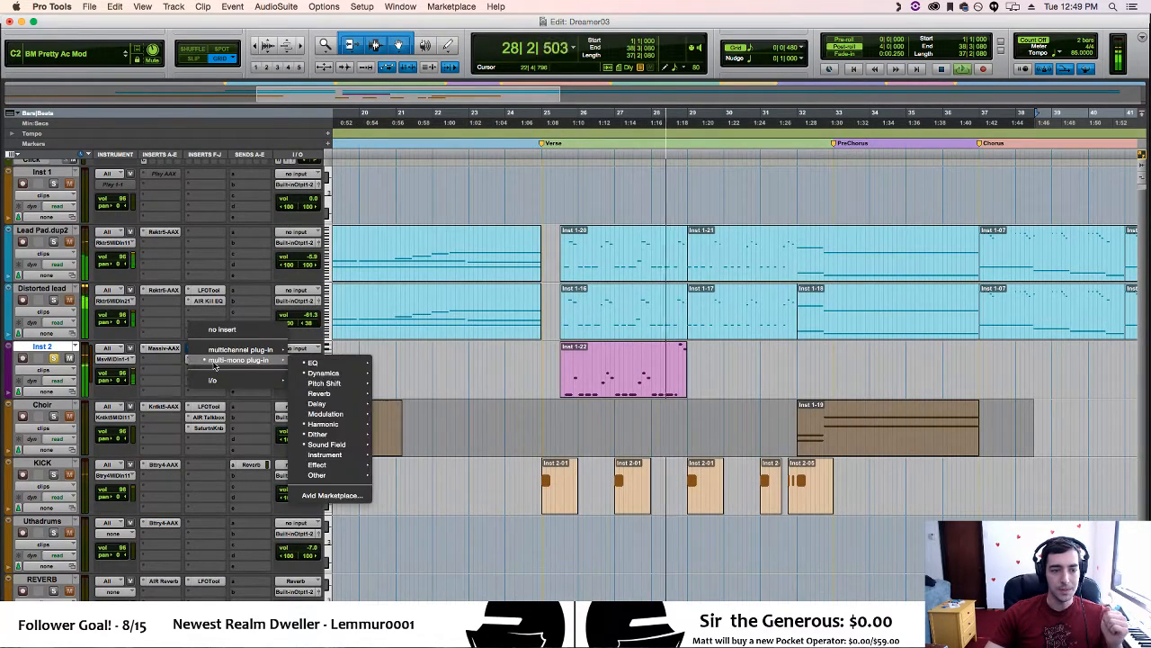
mouse_move(332, 362)
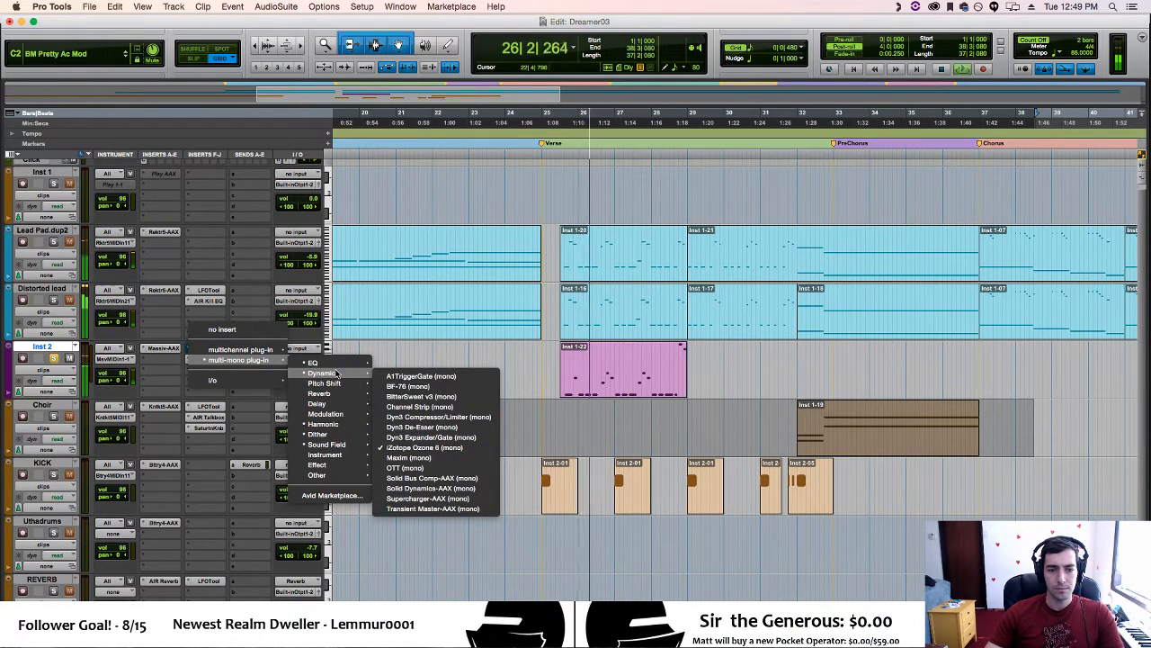
click(475, 419)
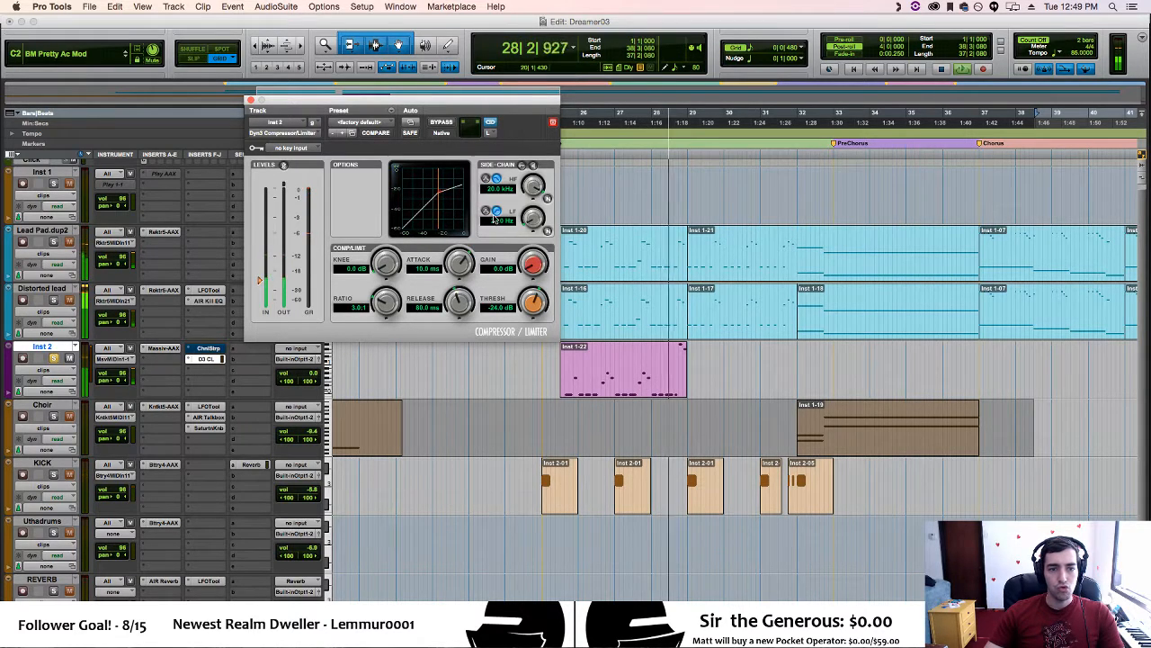
Set the compressor's side-chain LF to 153.5 Hz, attack 1.1 ms, release 28.4 ms and gain 5.1 dB, and close its window
drag(533, 185, 527, 236)
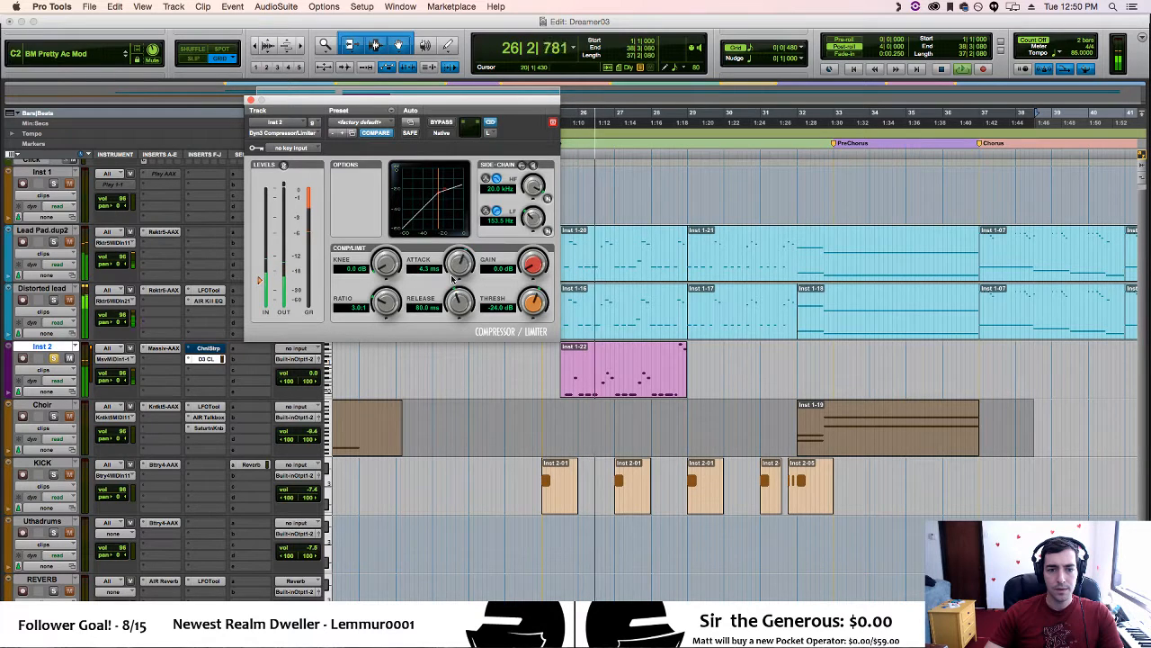
drag(451, 277, 452, 293)
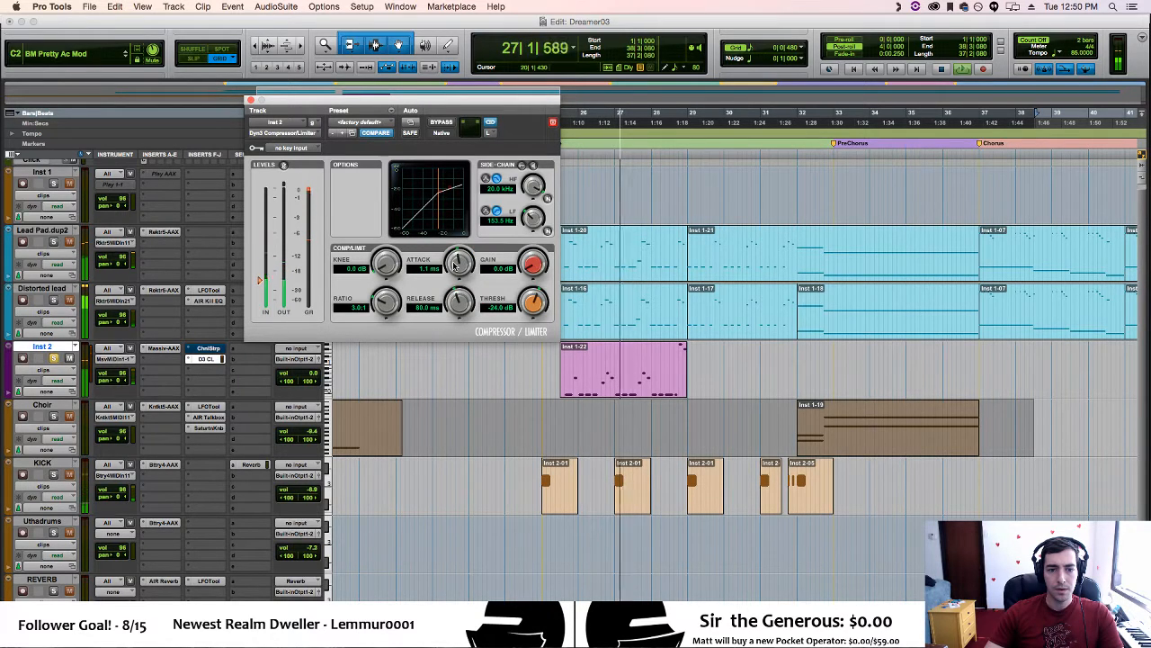
drag(451, 309, 451, 302)
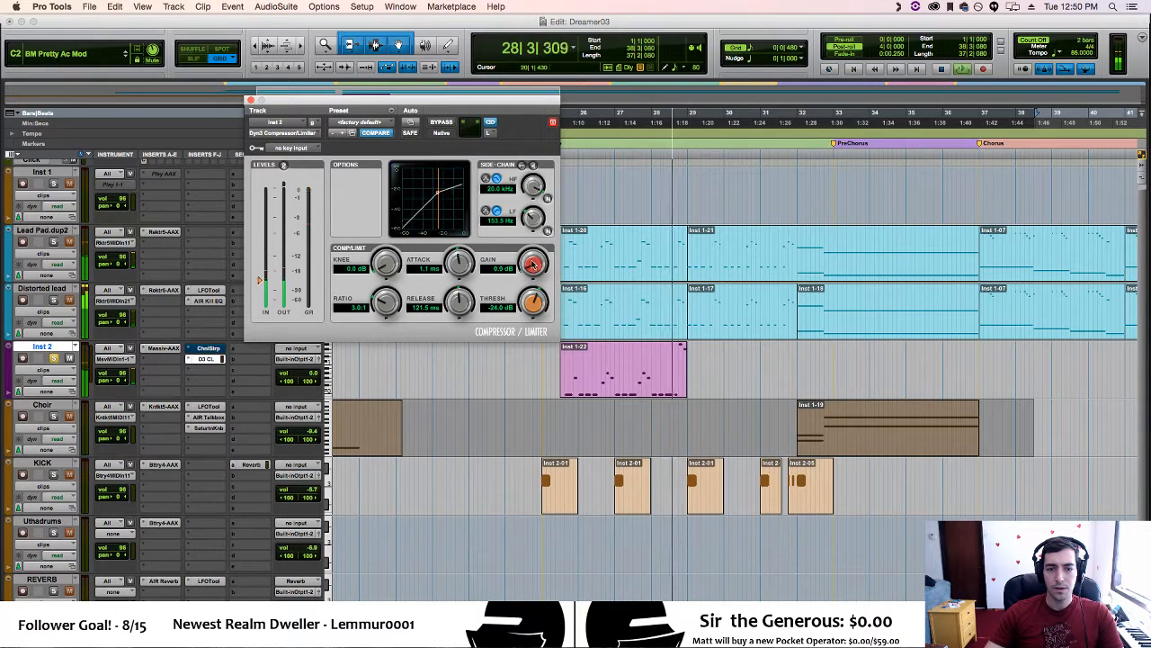
drag(530, 267, 530, 259)
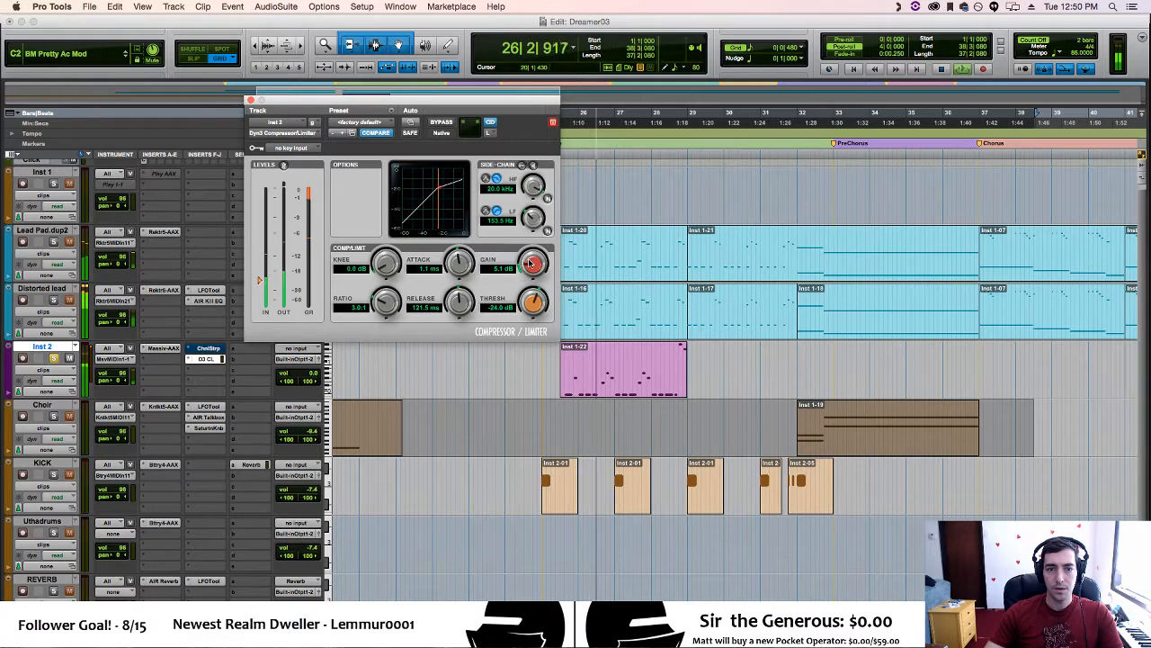
drag(454, 306, 452, 326)
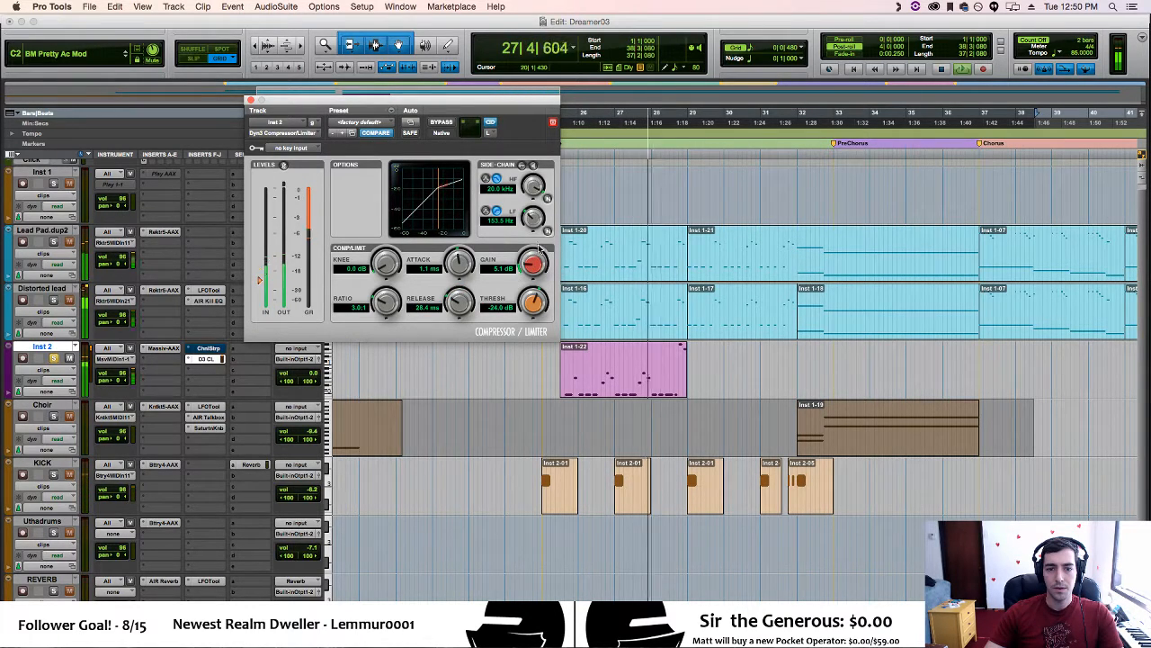
click(251, 101)
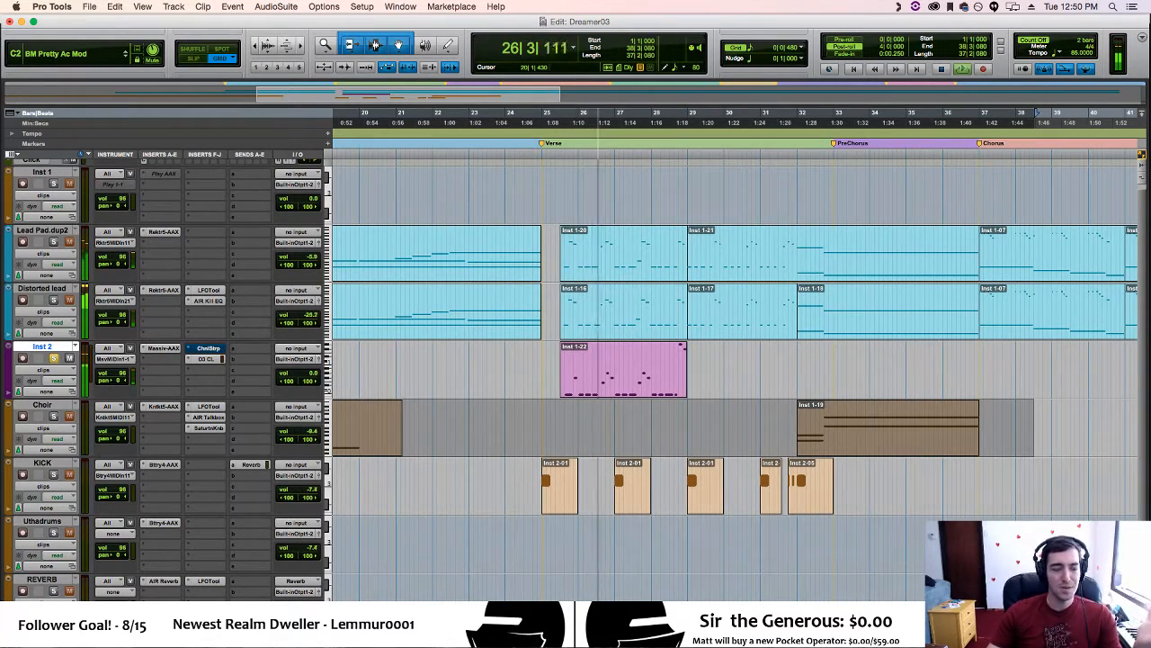
Replace Channel Strip on Inst 2 with the multi-mono EQ3 1-Band, set its frequency to 154.9 Hz and compare it bypassed
click(207, 369)
mouse_move(211, 350)
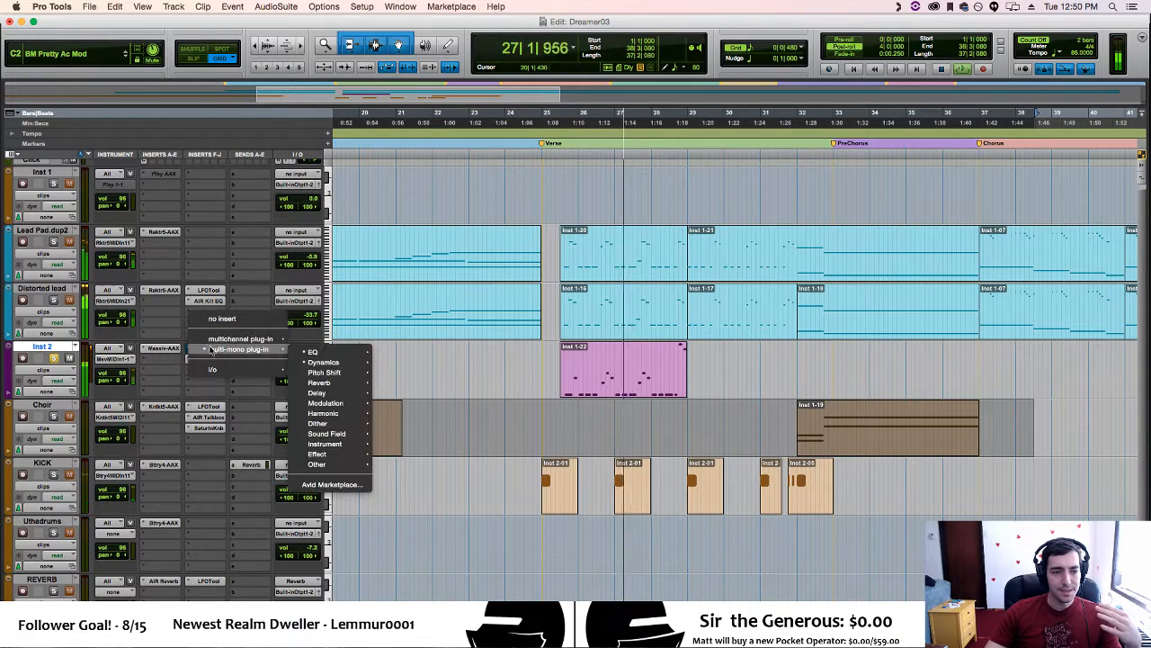
mouse_move(324, 361)
click(422, 374)
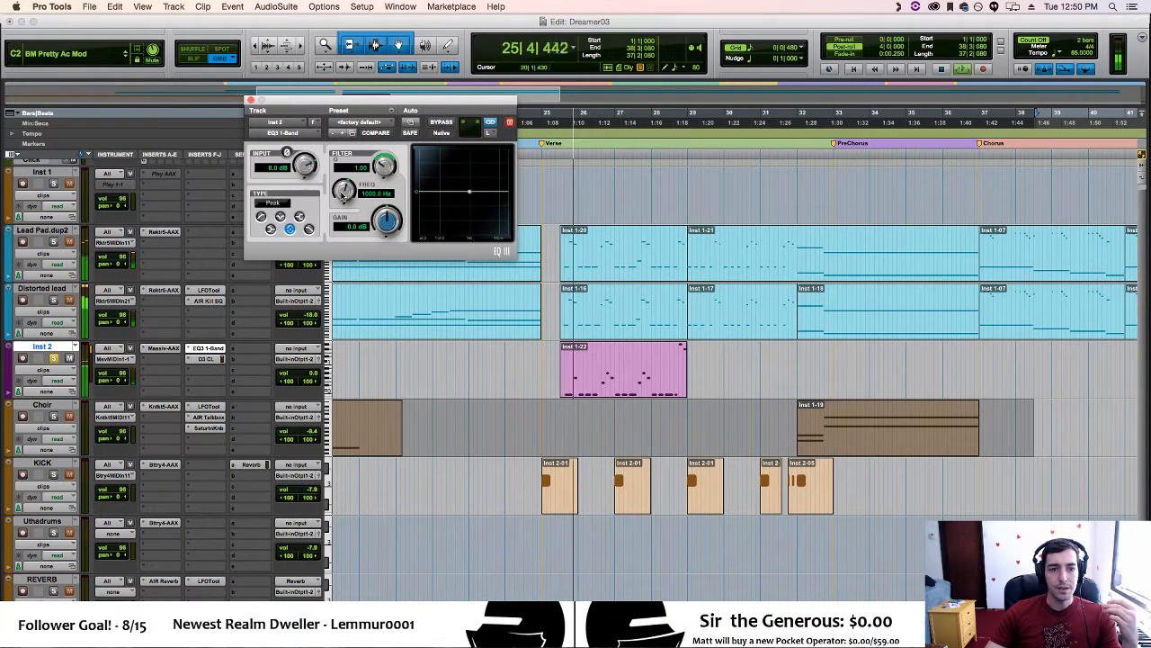
drag(343, 200, 339, 239)
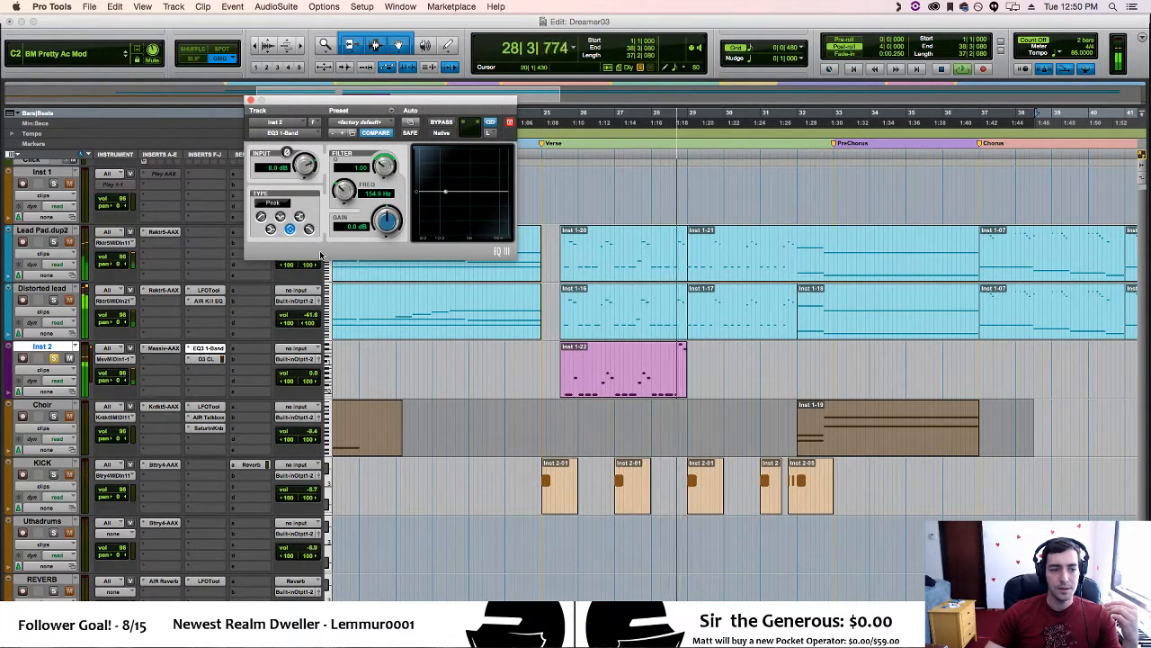
click(440, 123)
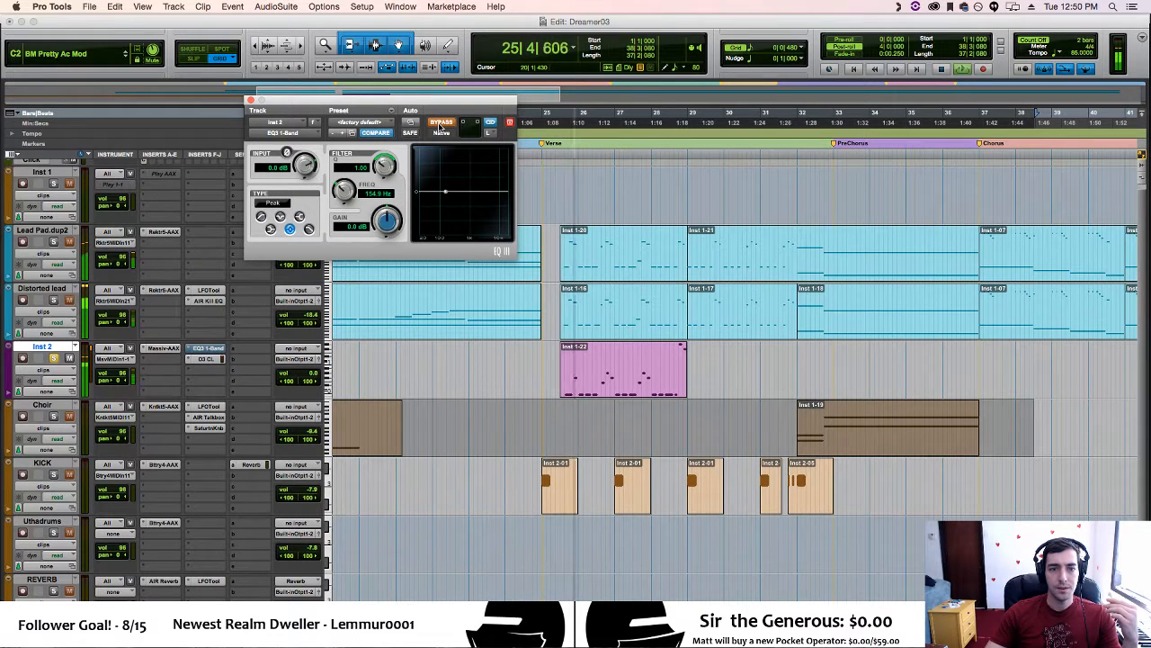
click(441, 122)
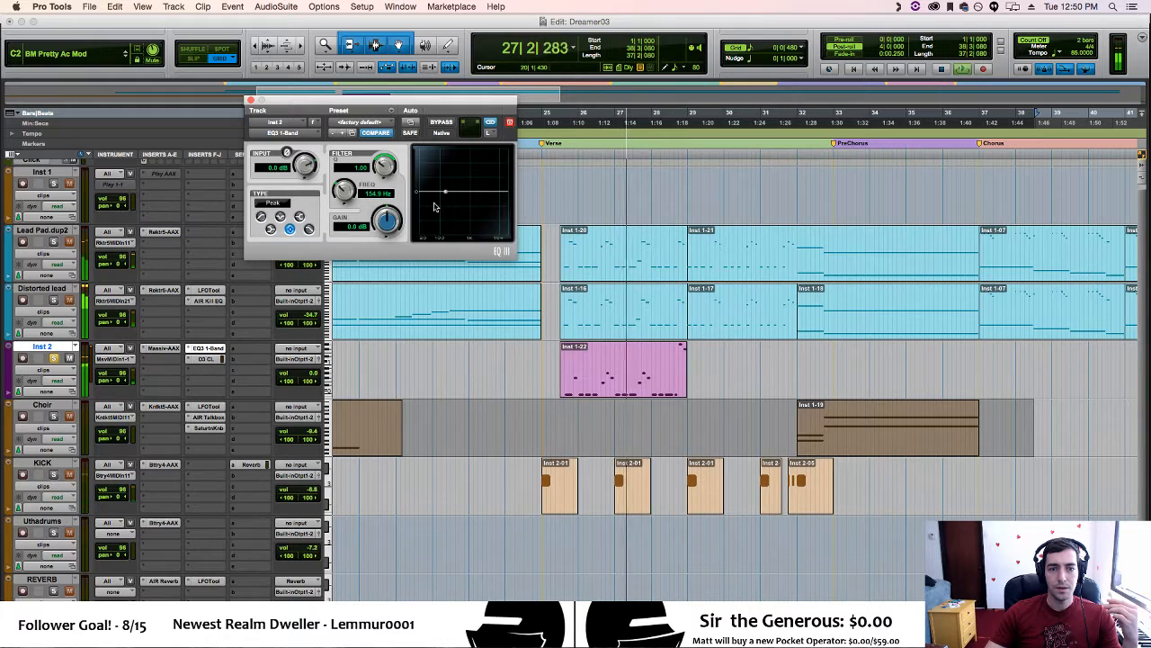
Reopen the 1-band EQ and set its peak filter to -4.0 dB gain and a Q of 5.37
click(208, 349)
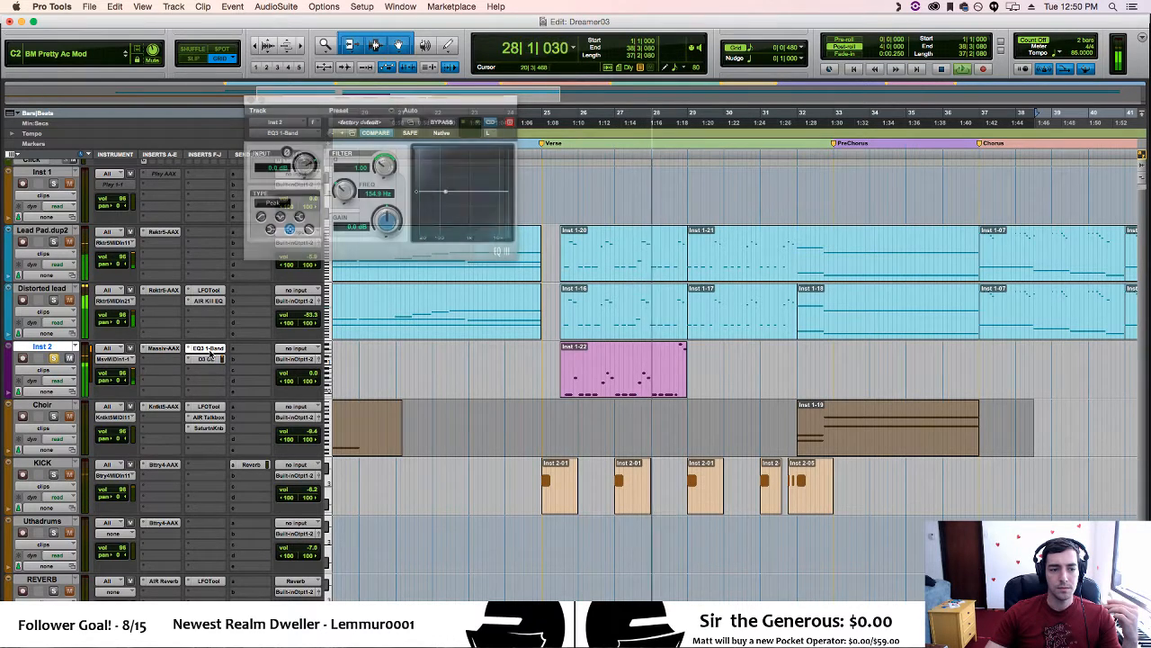
click(209, 349)
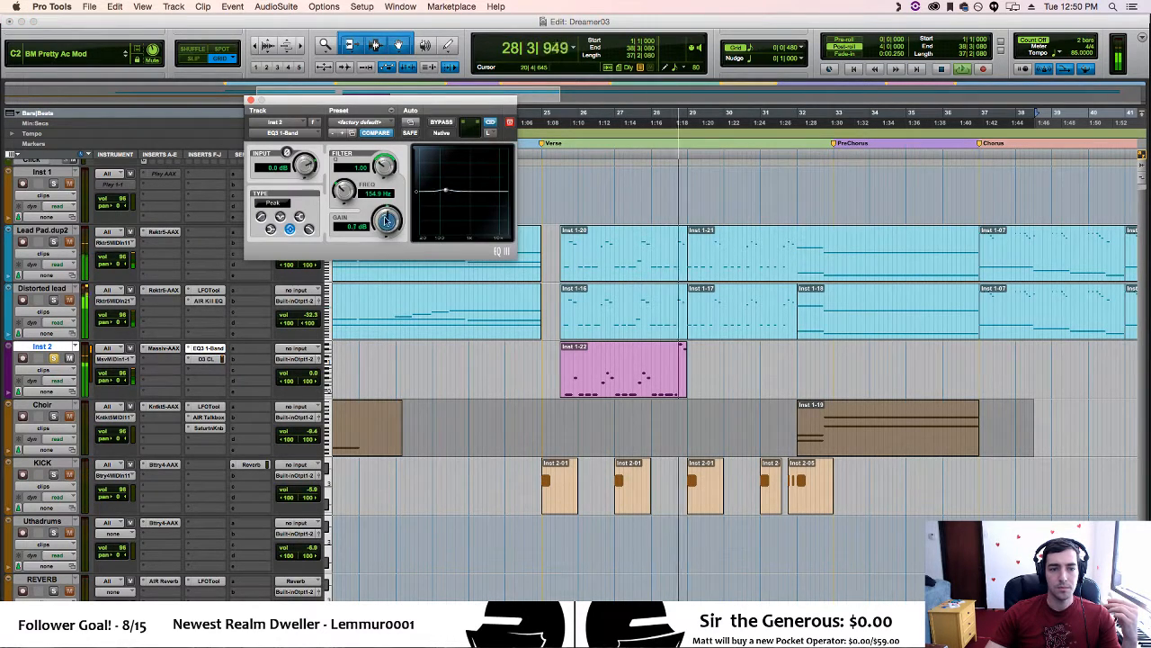
drag(387, 212, 364, 221)
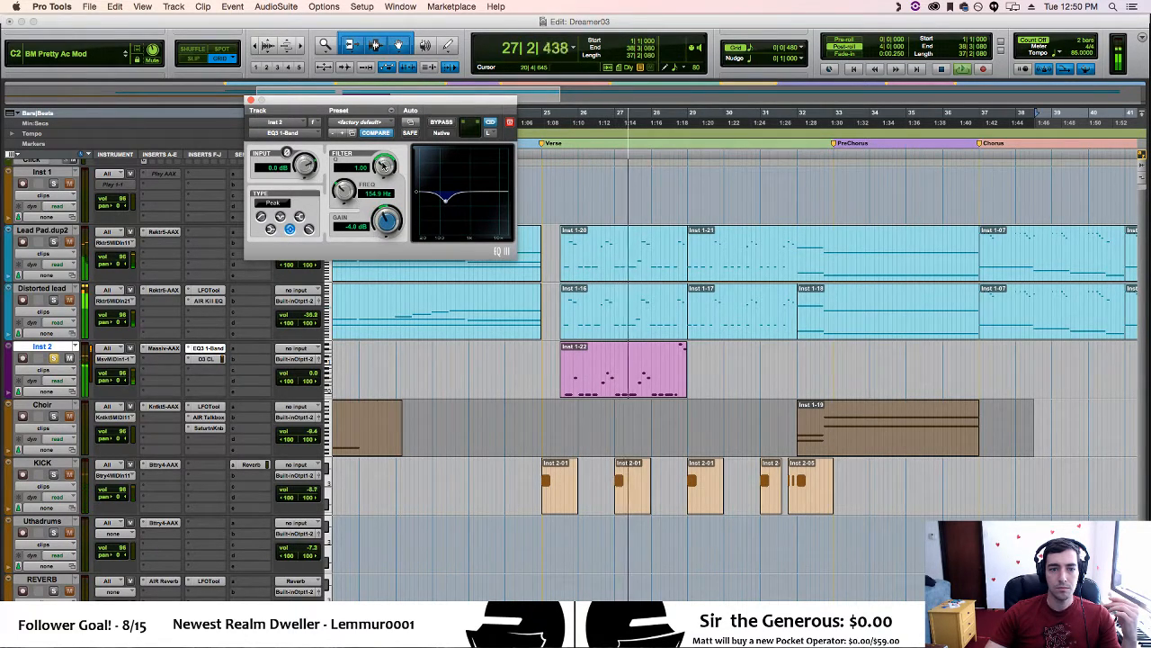
drag(385, 165, 385, 133)
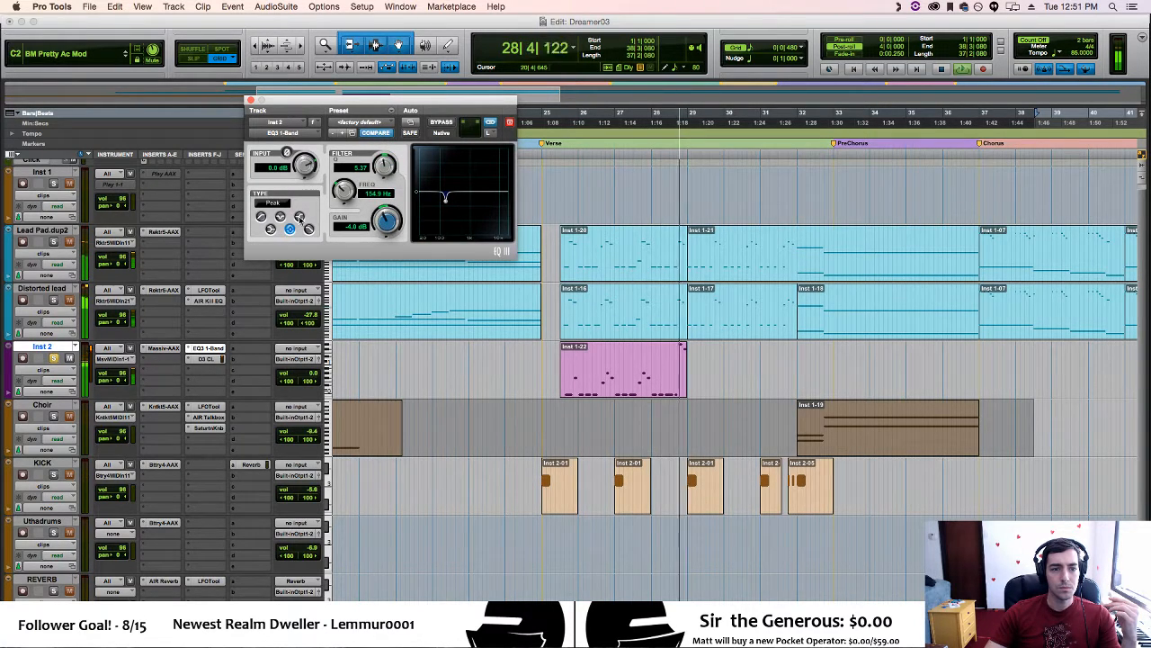
Try the EQ's High-Pass type, switch it to Low-Pass, audition the result and close the plug-in window
click(261, 217)
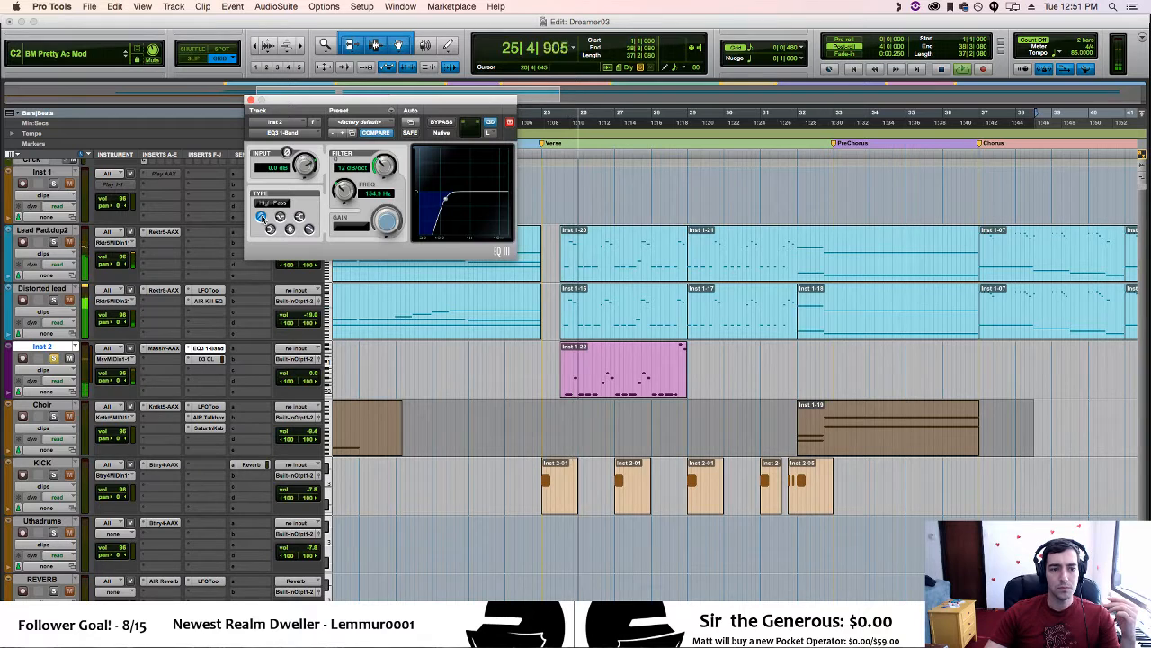
click(308, 228)
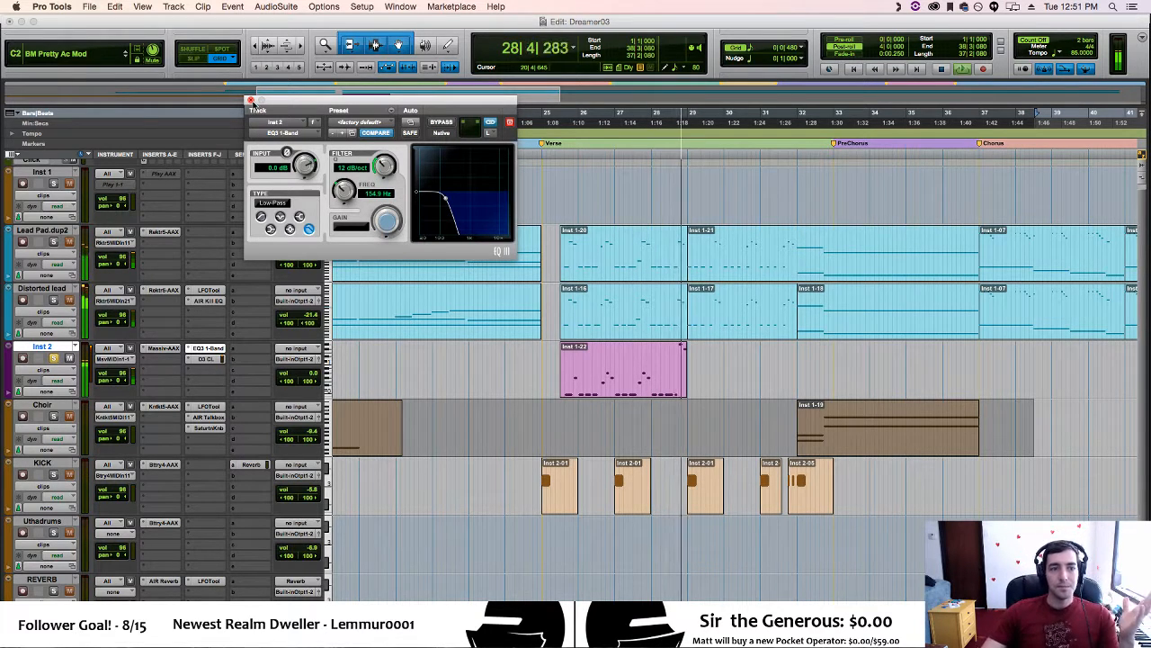
key(space)
key(space)
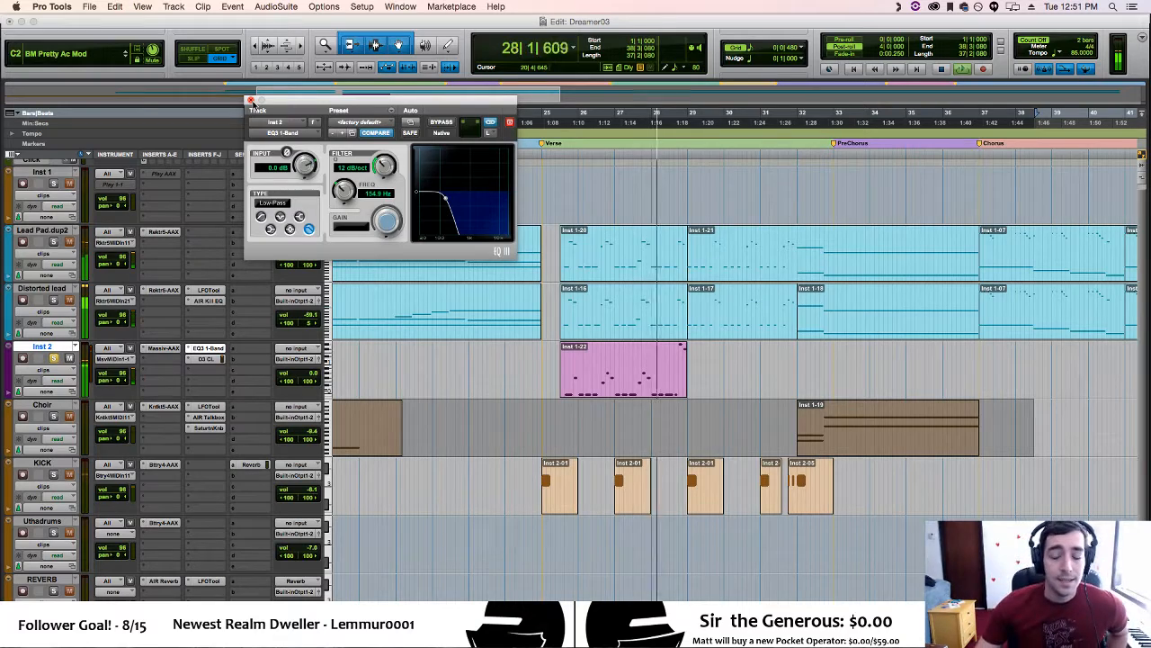
click(251, 100)
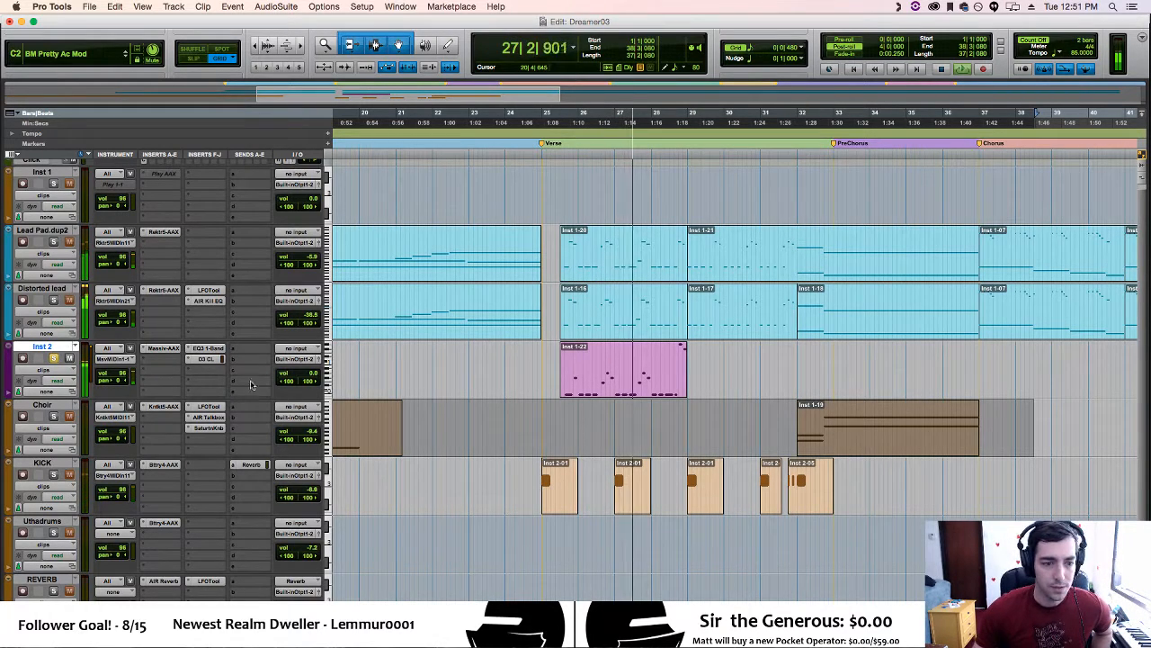
Compare Inst 2 with the Dyn3 compressor bypassed and active, and remove the compressor insert
click(189, 362)
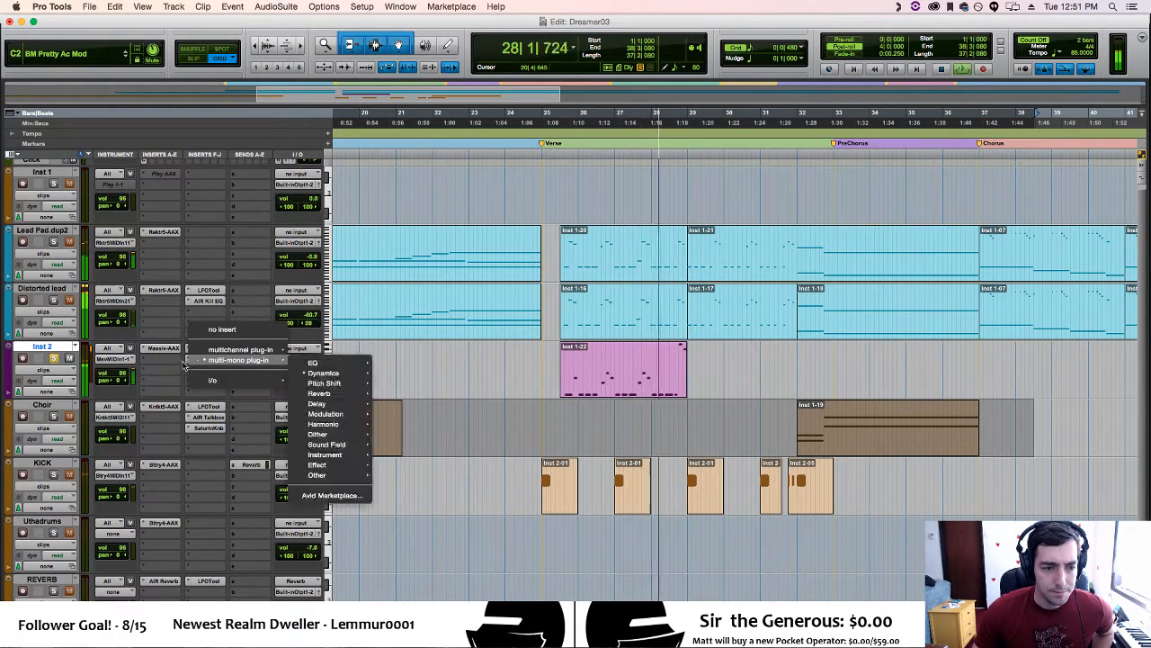
click(183, 363)
super+click(207, 360)
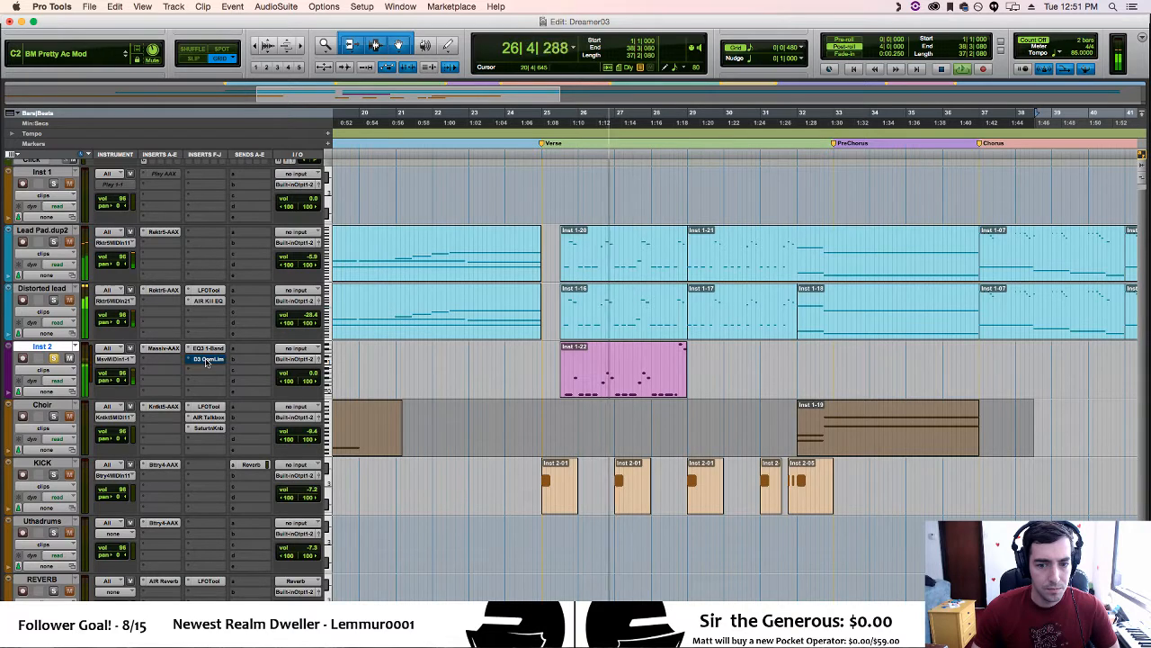
super+click(206, 361)
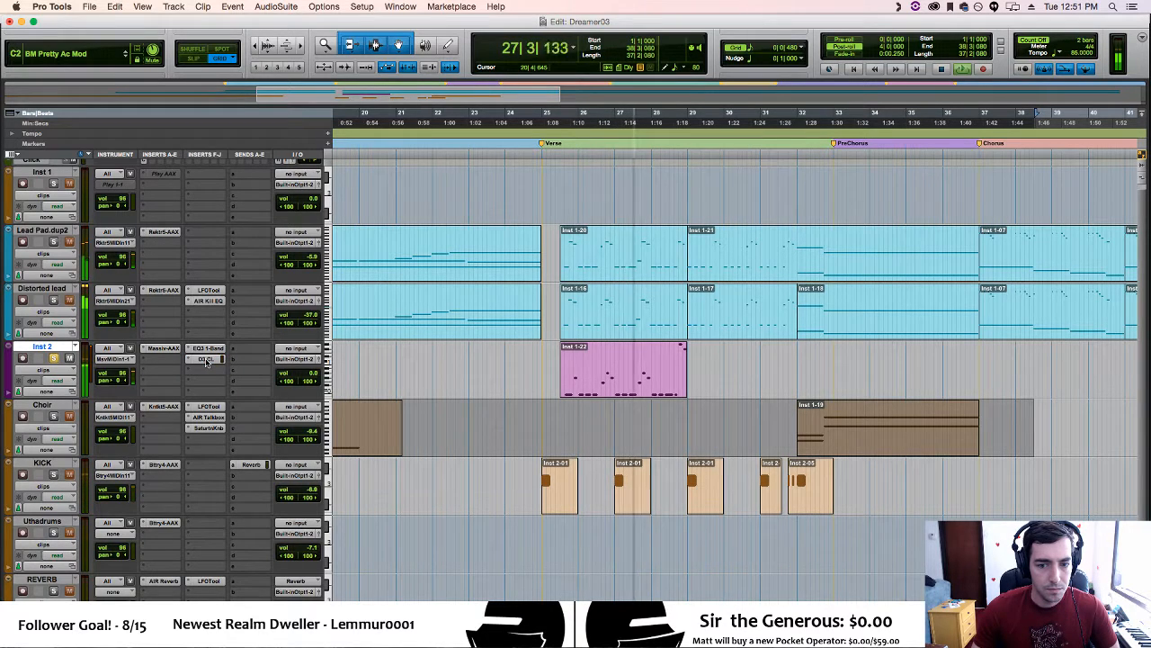
click(190, 360)
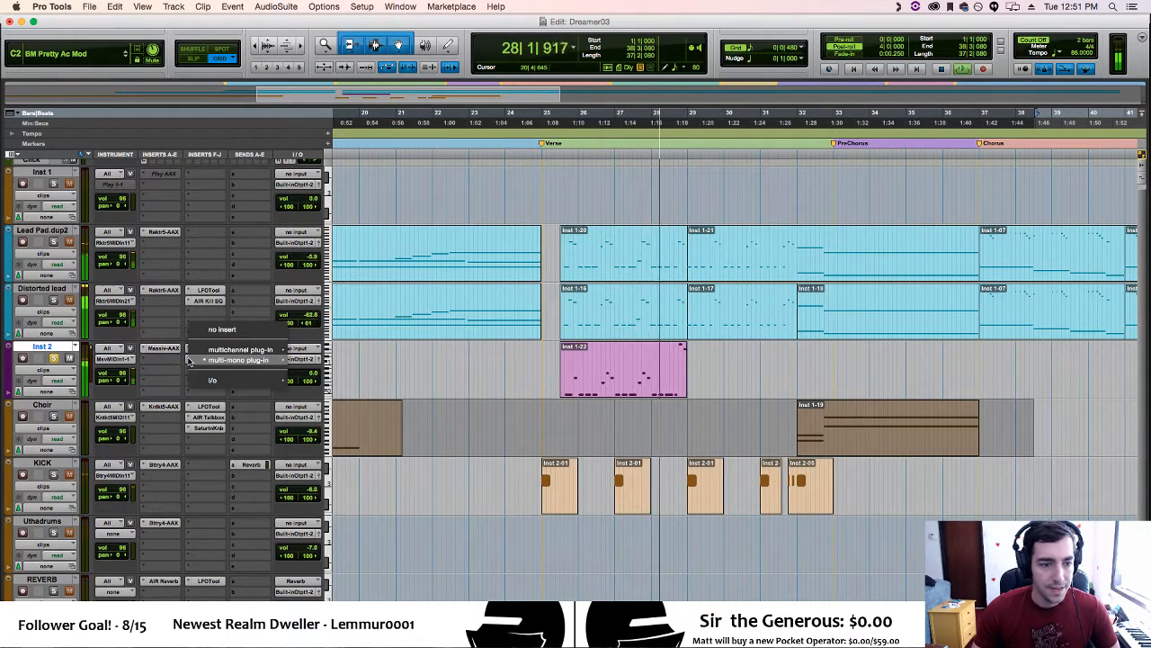
click(216, 330)
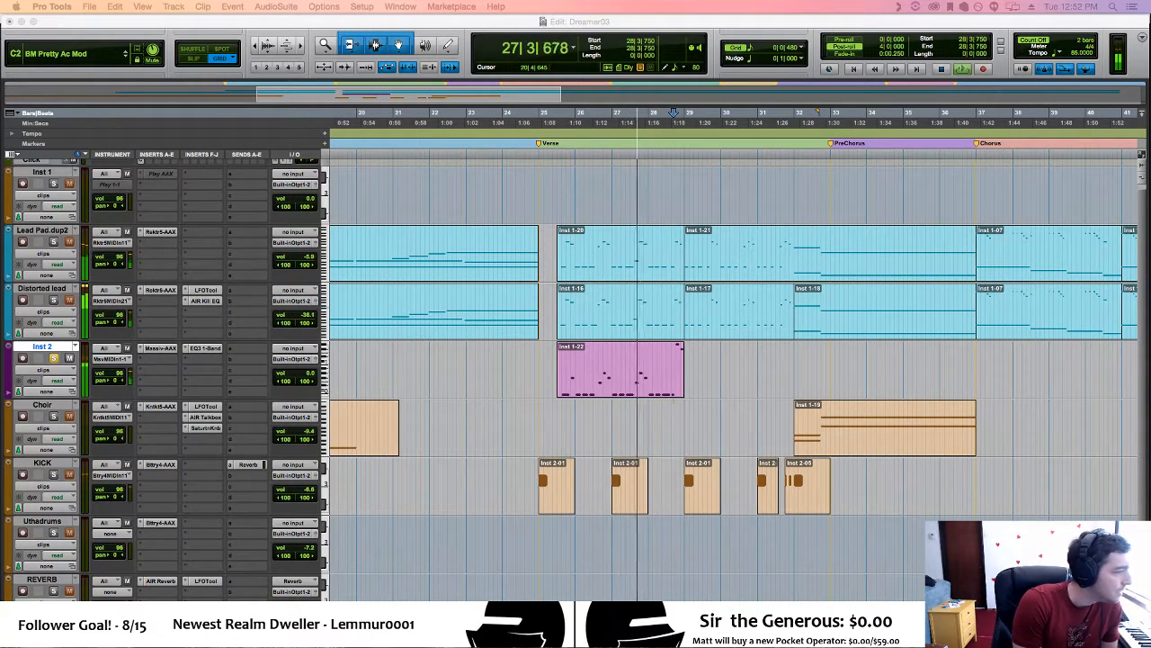
Insert the multi-mono Saturation Knob below the EQ on Inst 2, with saturation at 10.0 and saturation type Keep Low
click(205, 359)
mouse_move(213, 384)
mouse_move(335, 407)
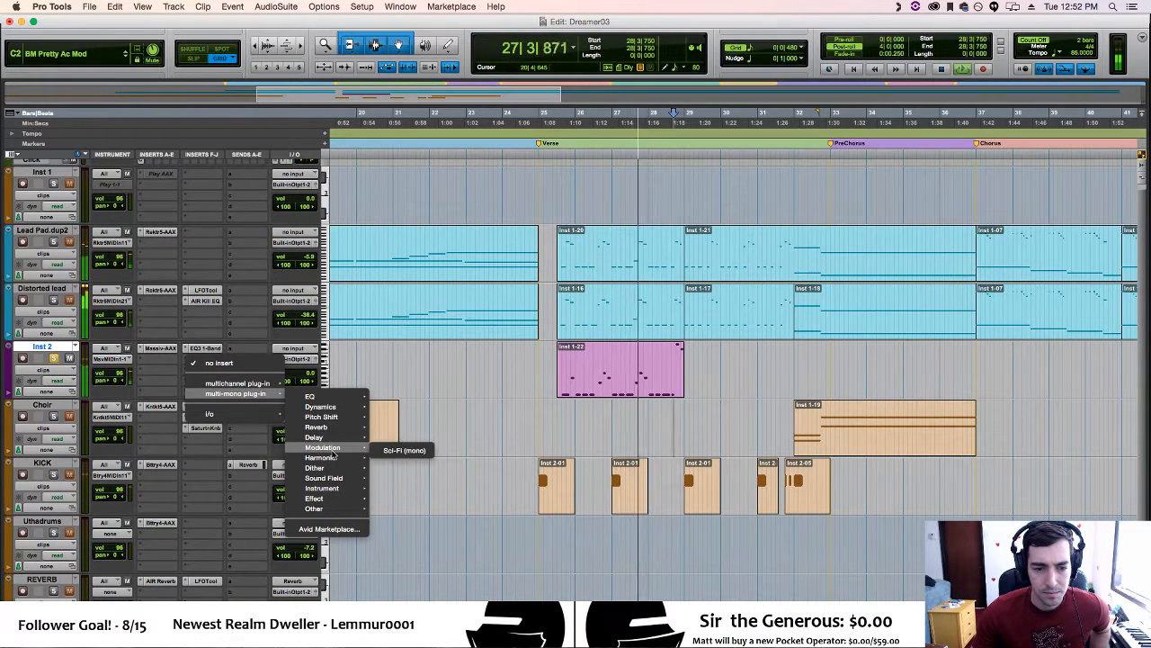
mouse_move(340, 439)
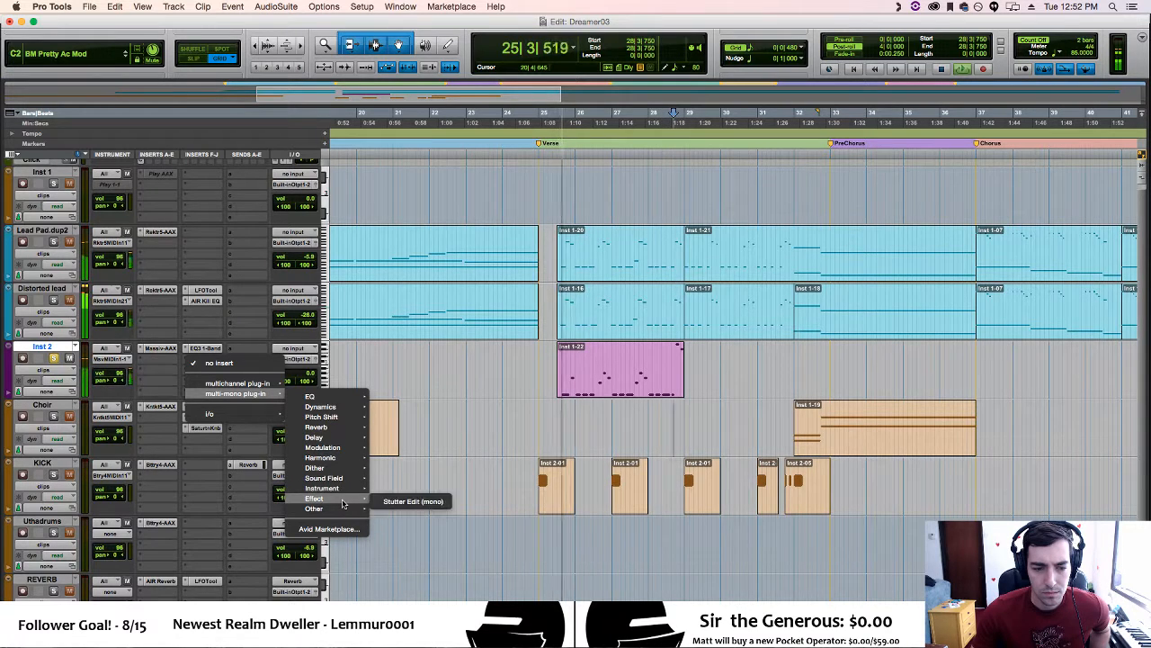
mouse_move(342, 511)
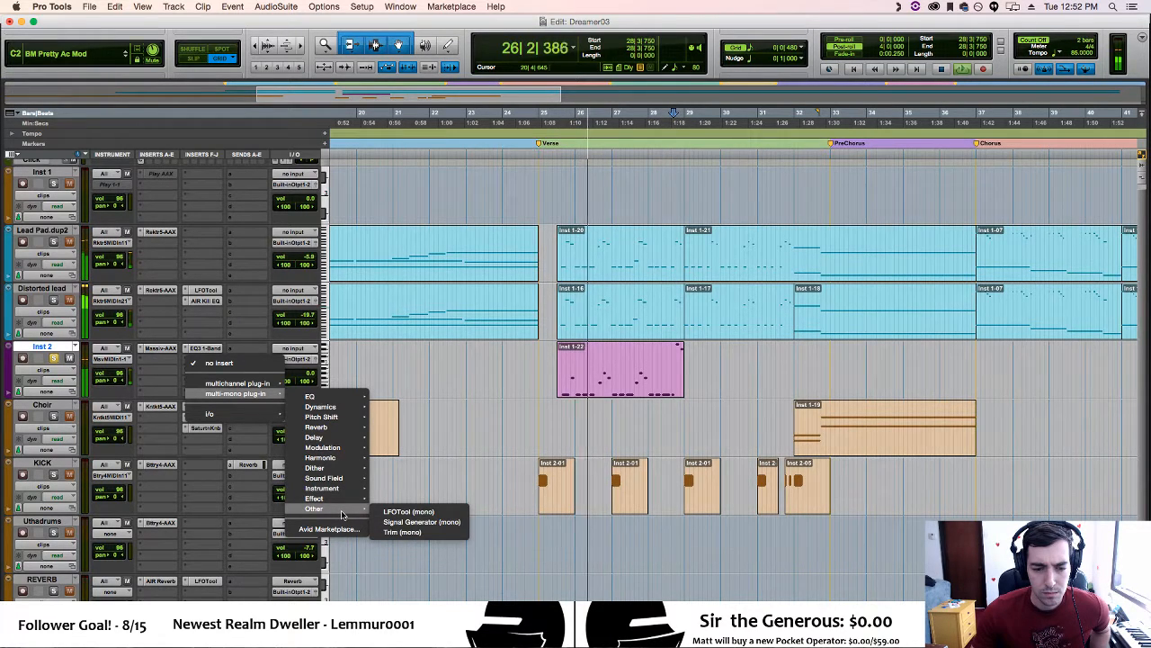
mouse_move(342, 462)
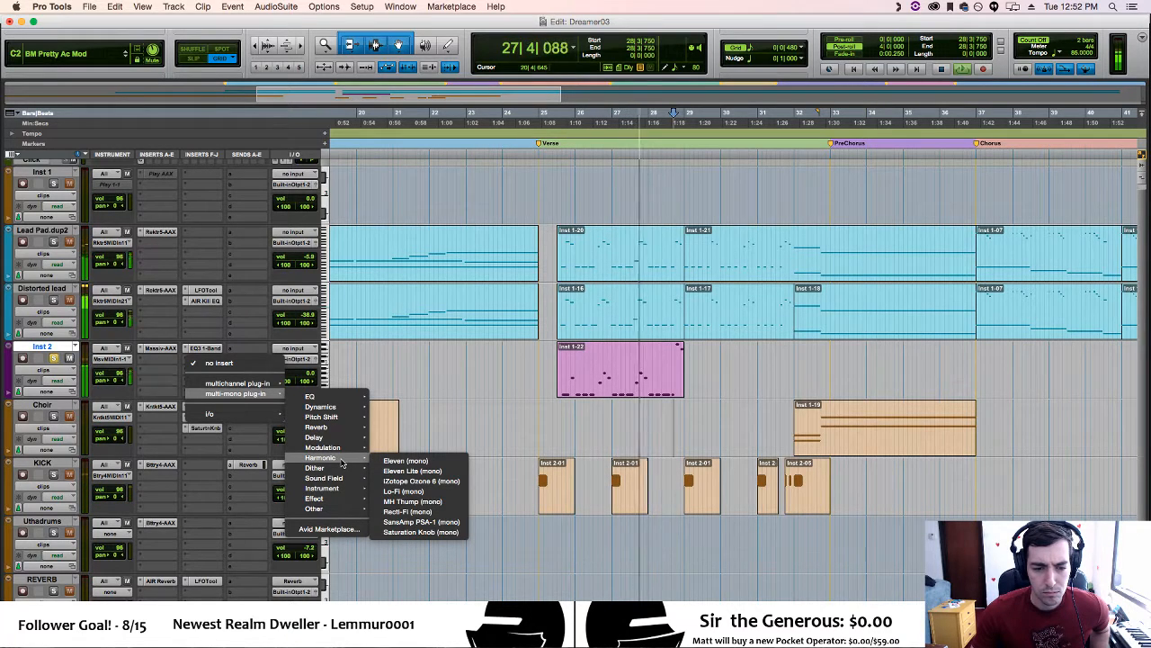
click(421, 532)
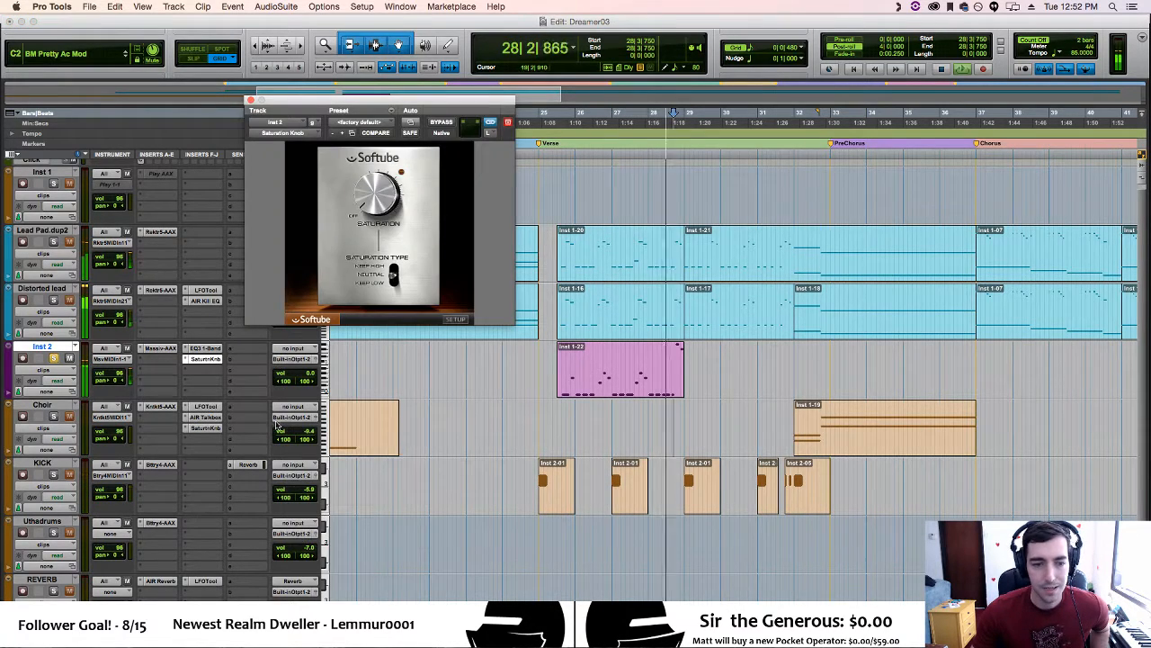
drag(372, 195, 367, 77)
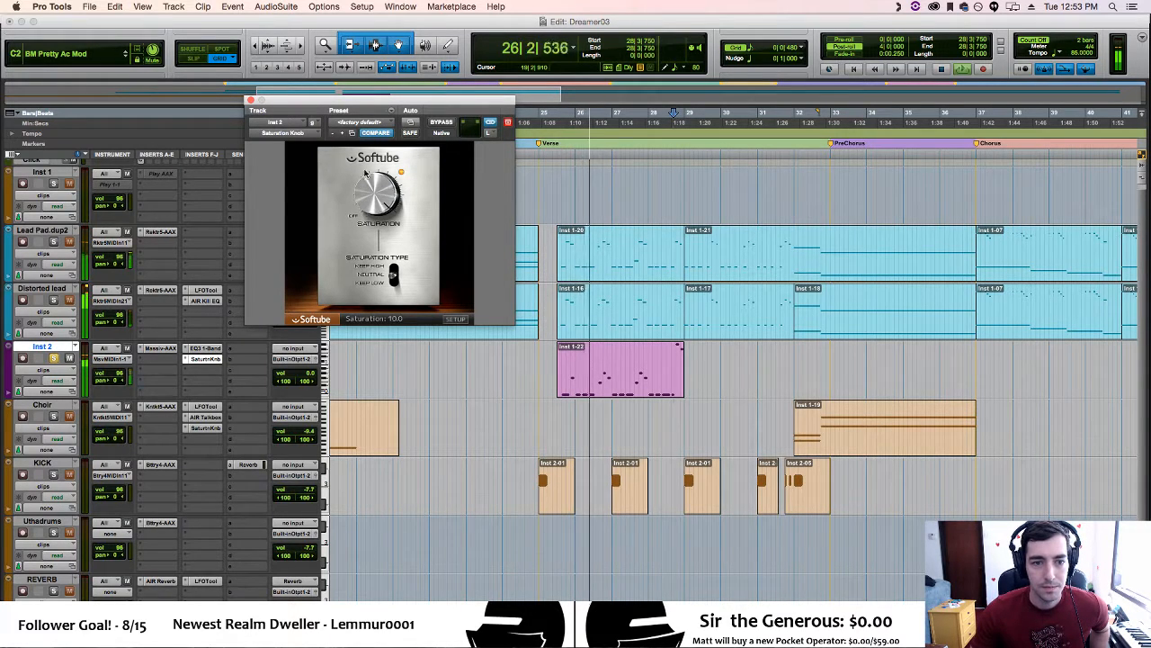
click(373, 283)
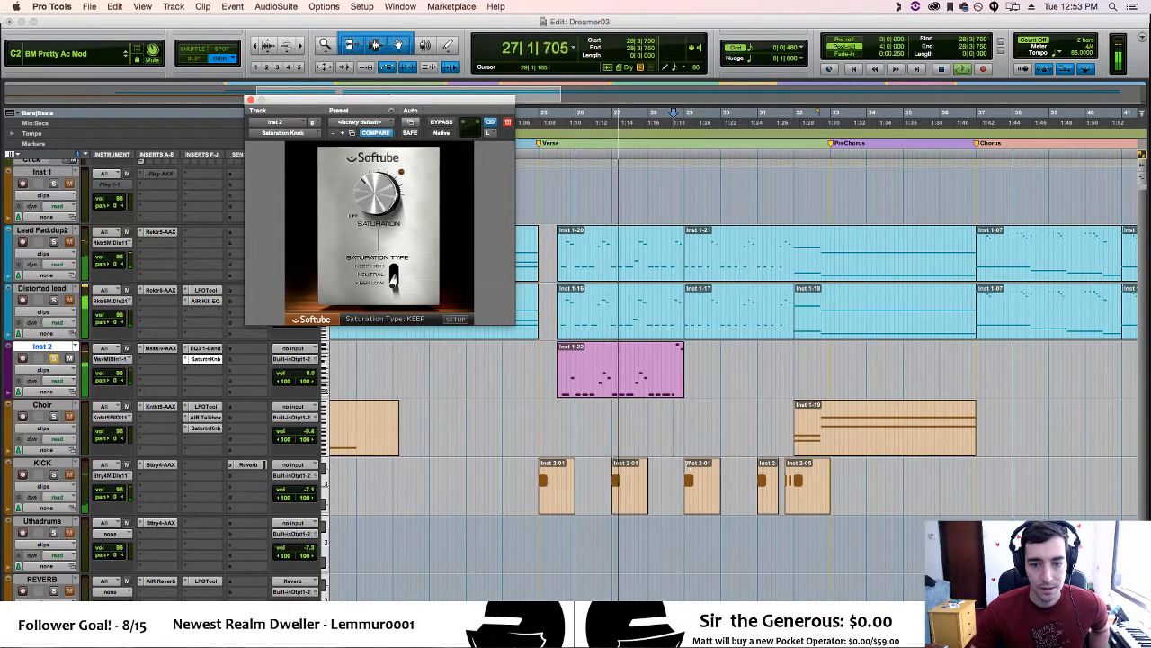
Transpose the last two notes of the Inst 2 clip down one octave in the MIDI Editor and close the editor
double_click(634, 381)
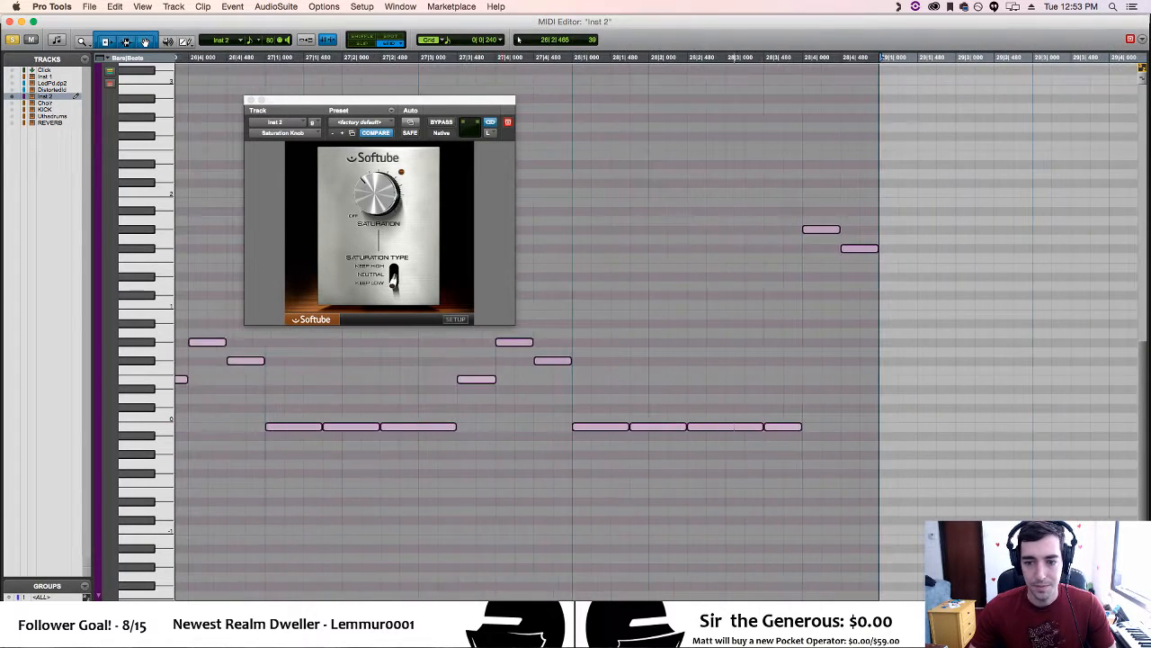
drag(781, 219, 884, 262)
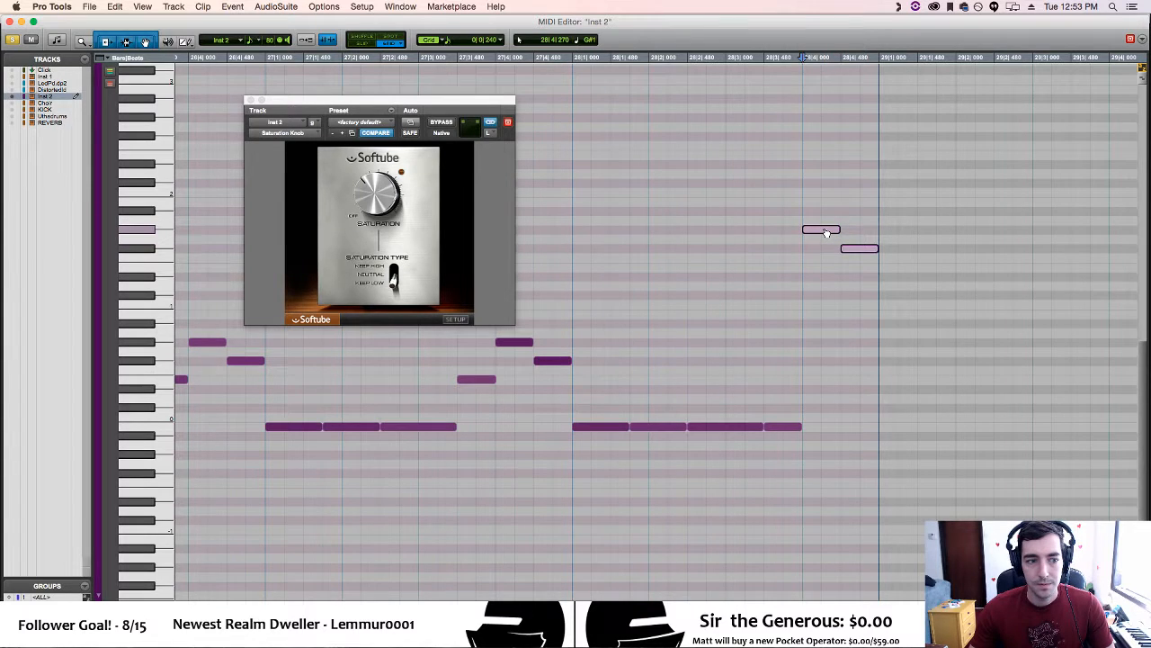
drag(826, 232, 831, 340)
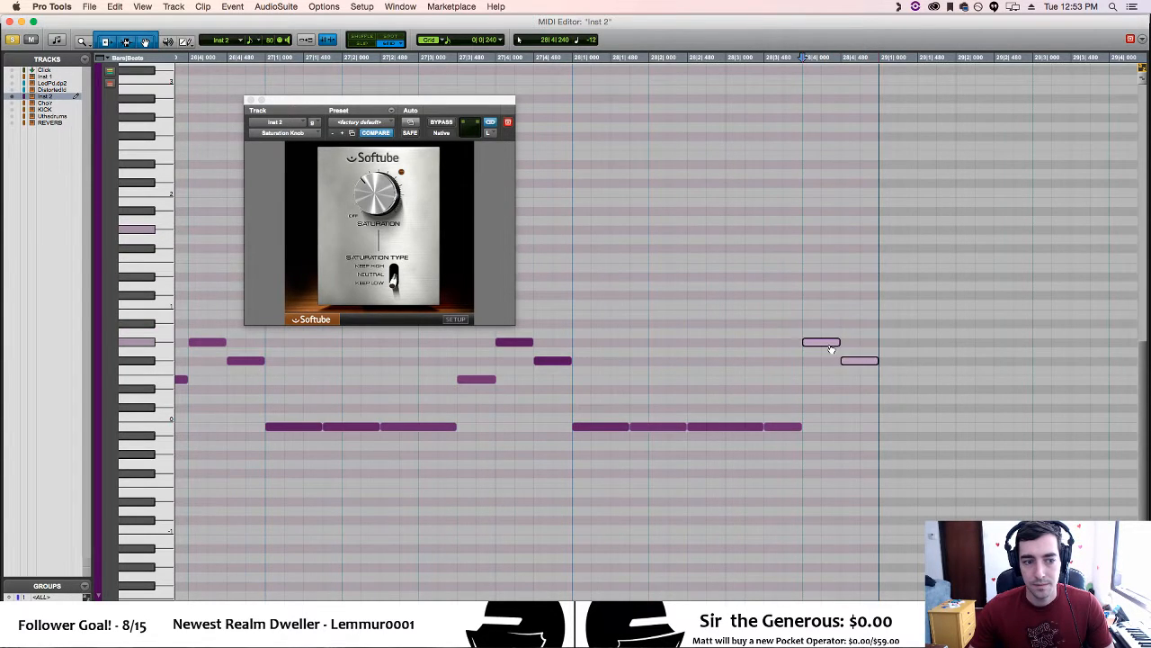
click(9, 21)
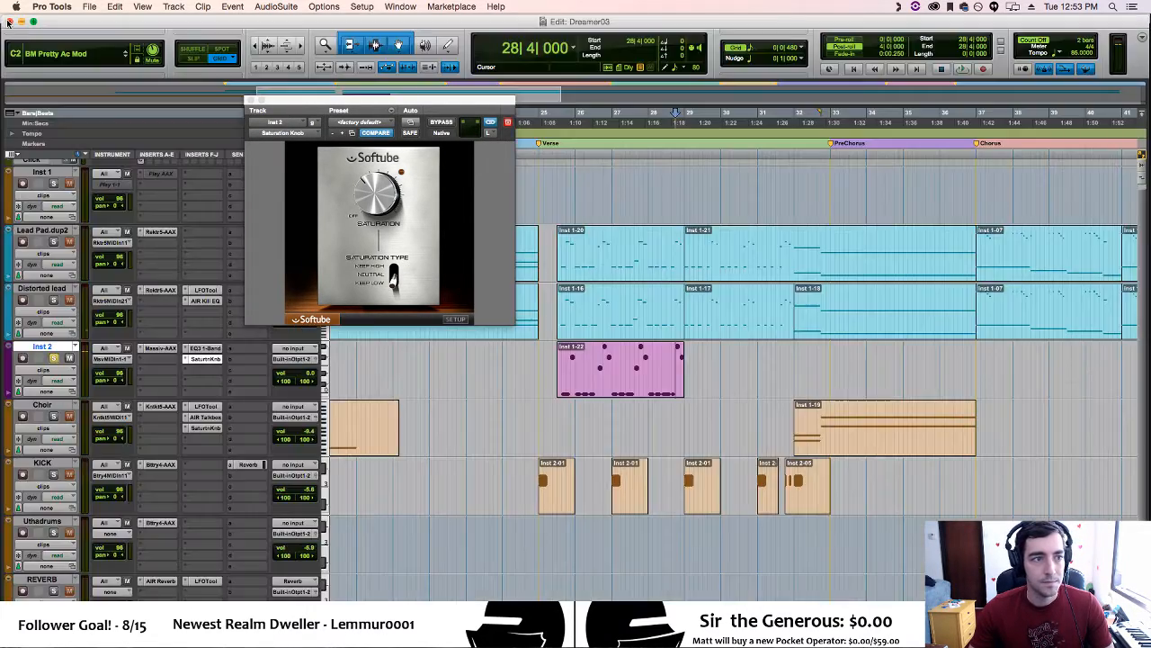
Audition the Inst 2 bass over the range from 25|3|000 to 29|1|000 and close the Saturation Knob window
drag(561, 415, 675, 424)
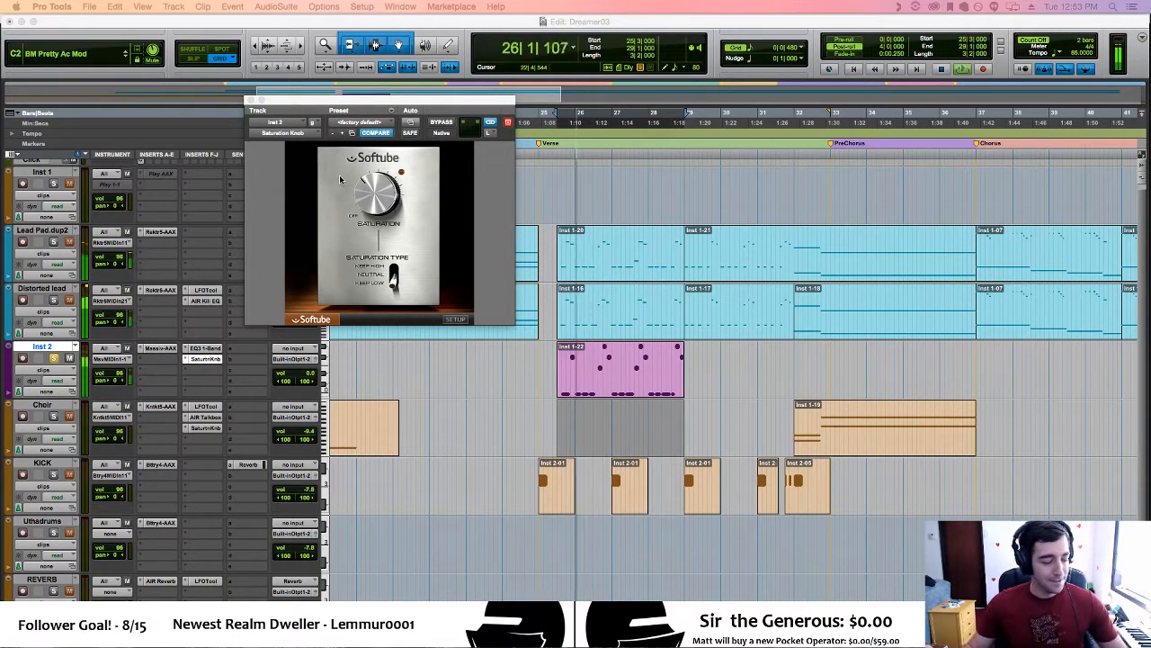
mouse_move(363, 195)
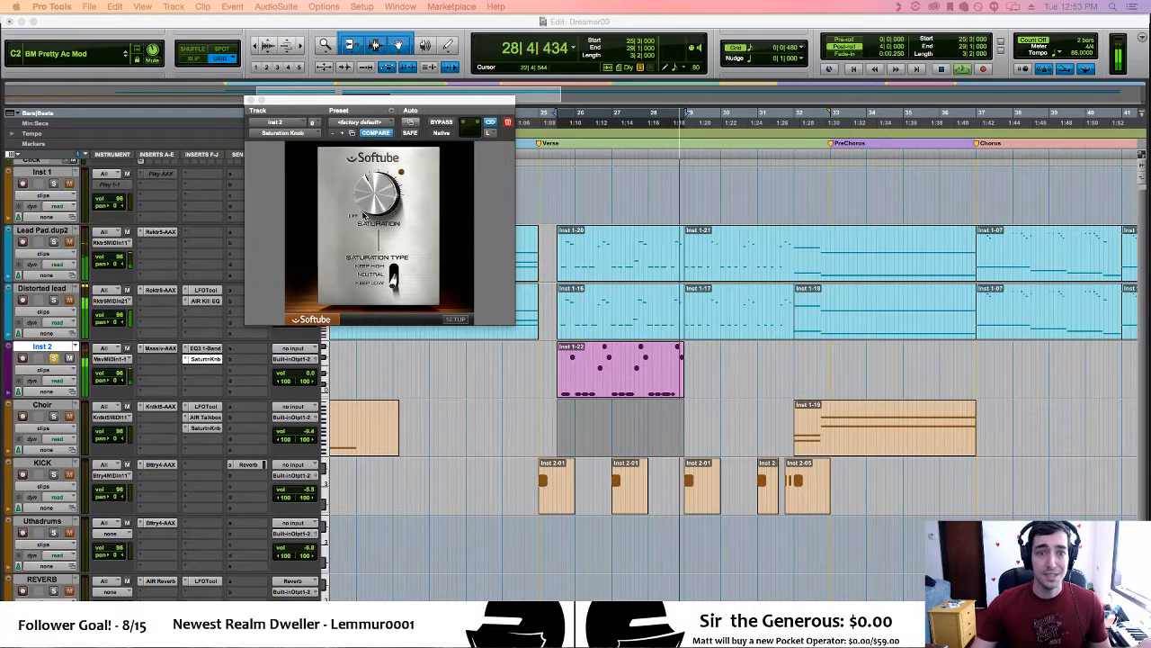
click(205, 357)
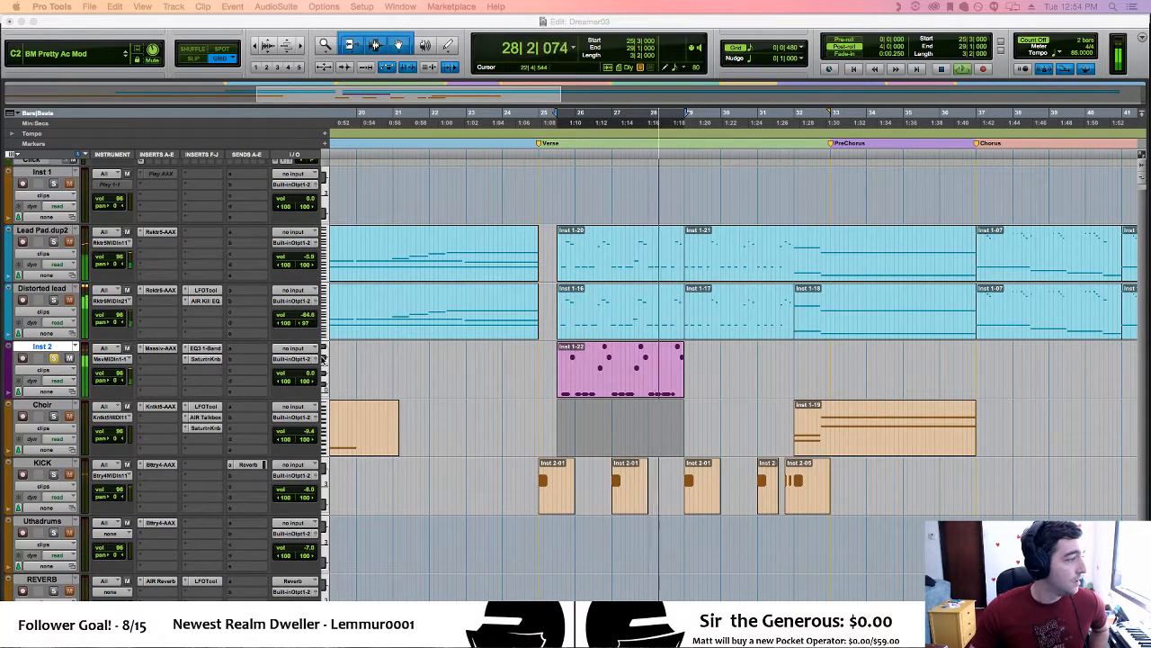
Insert the multi-mono LFOTool below the Saturation Knob on Inst 2 and load its Sidechain-1 preset
click(194, 369)
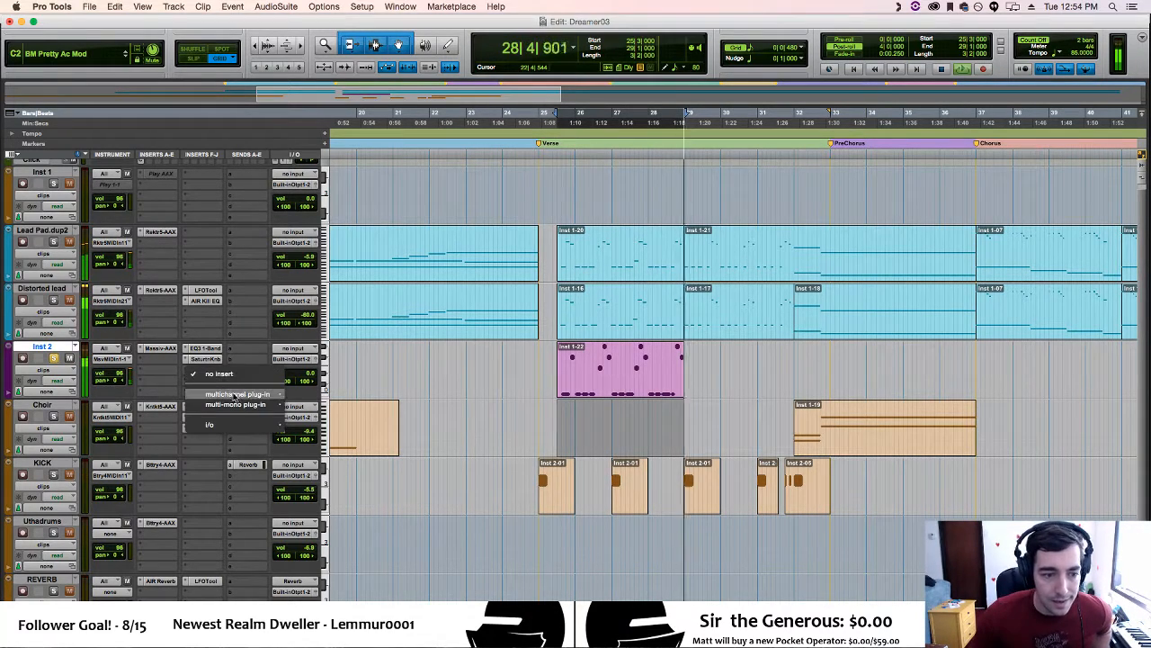
mouse_move(275, 405)
mouse_move(315, 511)
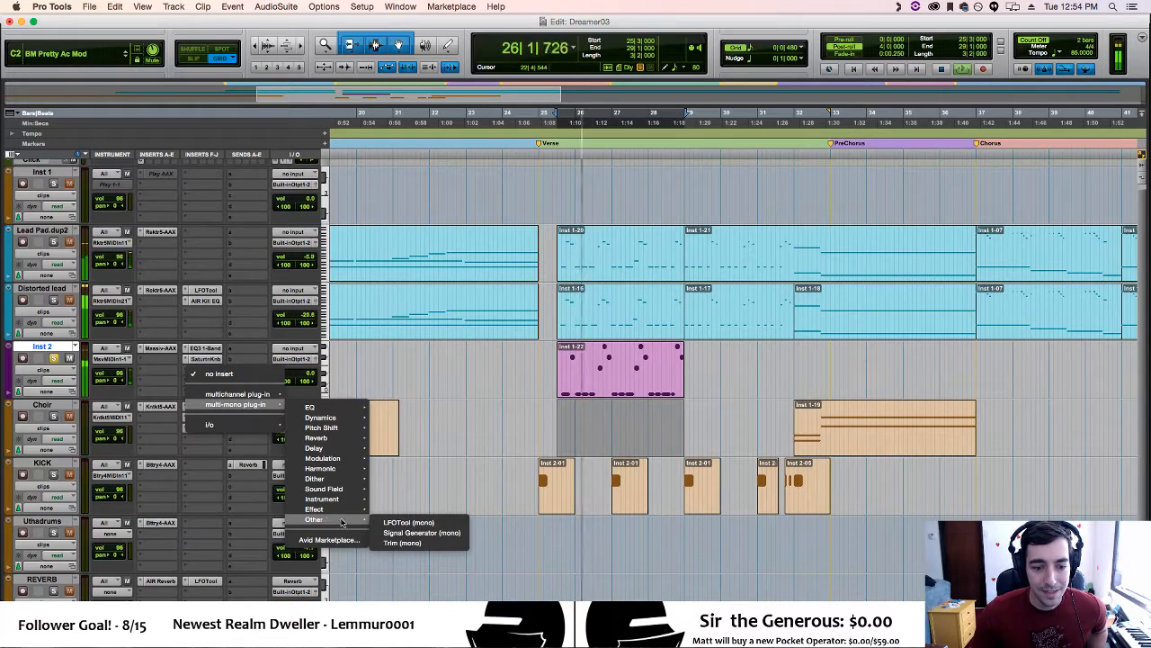
click(401, 518)
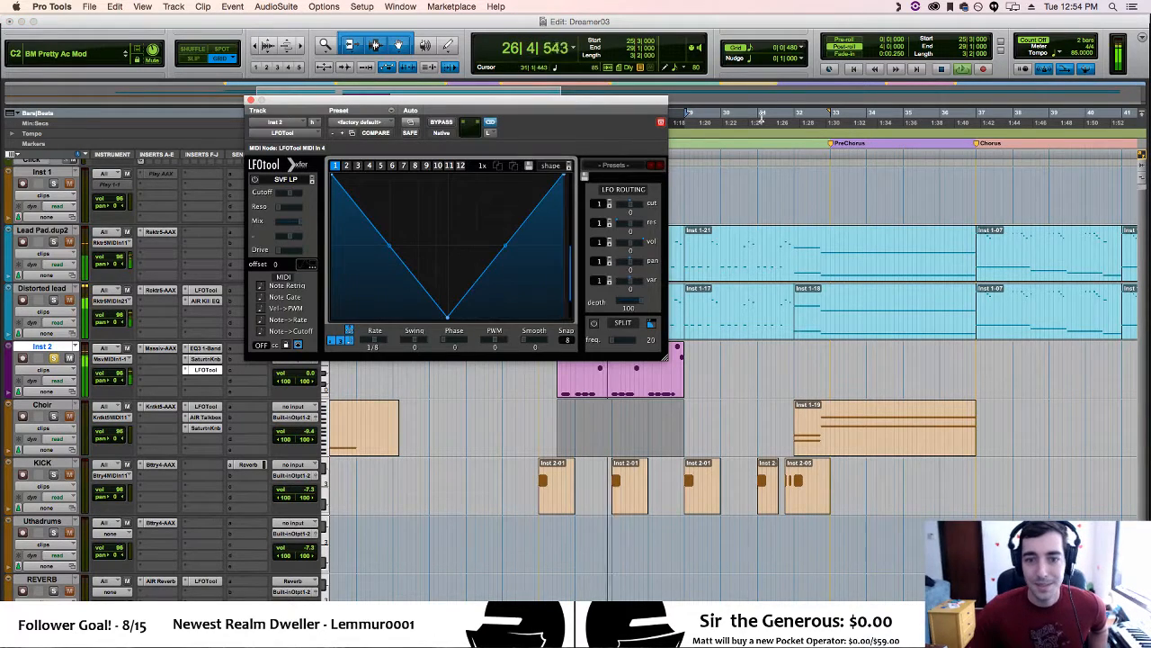
click(608, 166)
mouse_move(675, 298)
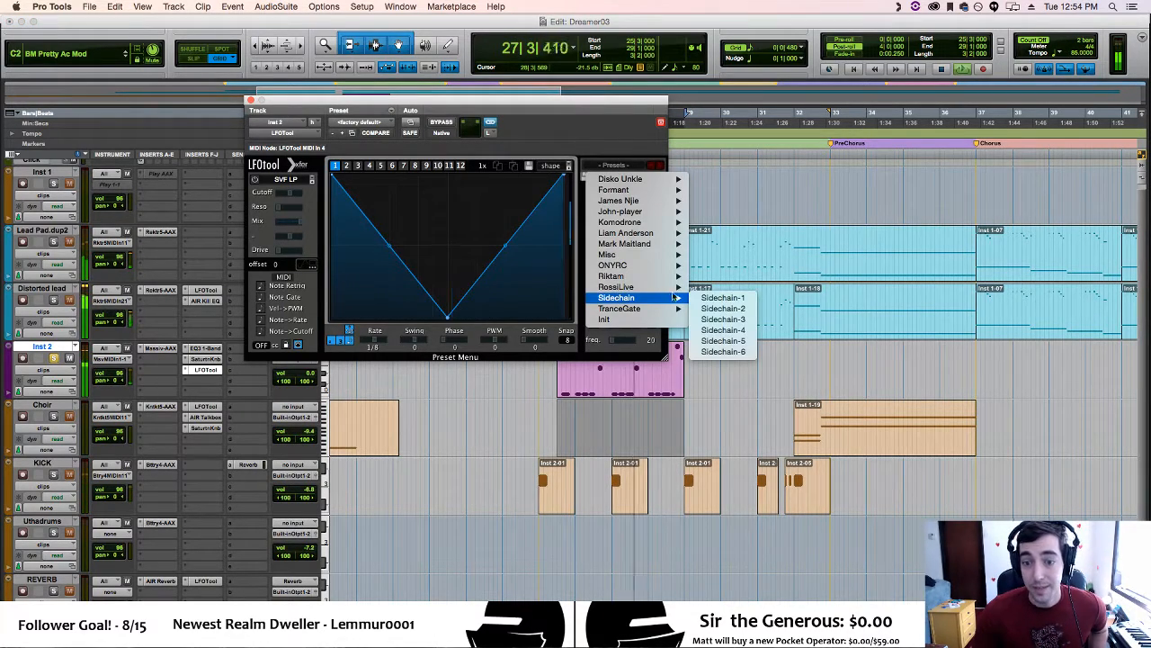
click(715, 297)
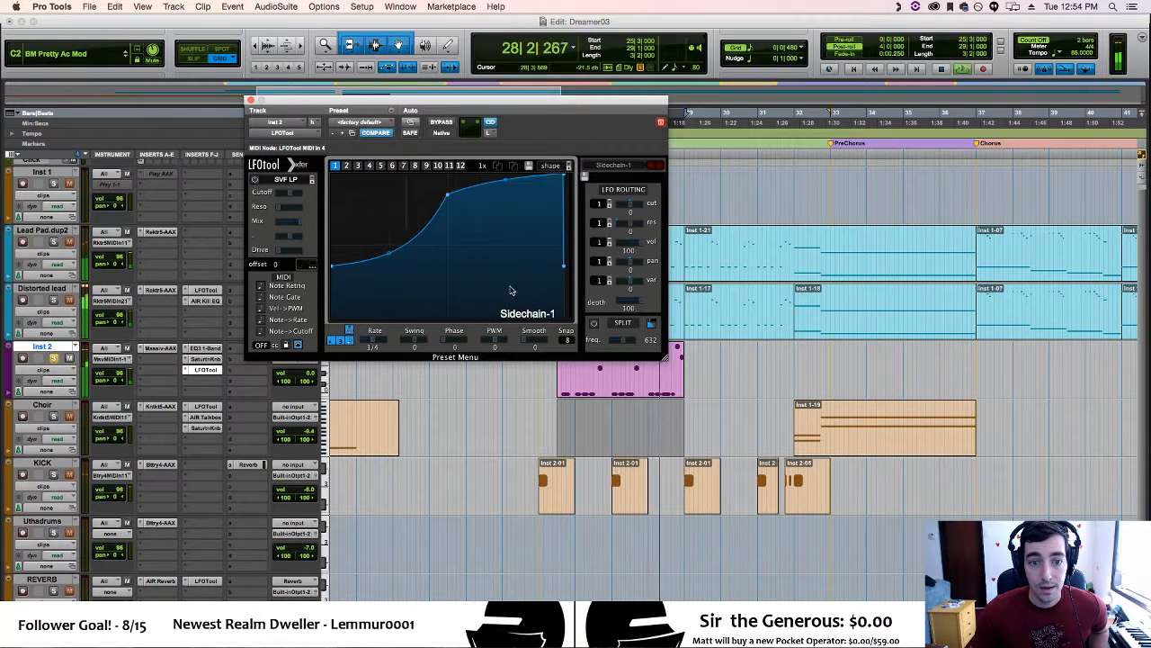
Set LFOTool to a 1/32 rate, smoothing of 16 and a steep initial ramp, and compare it bypassed and active
drag(373, 340, 380, 341)
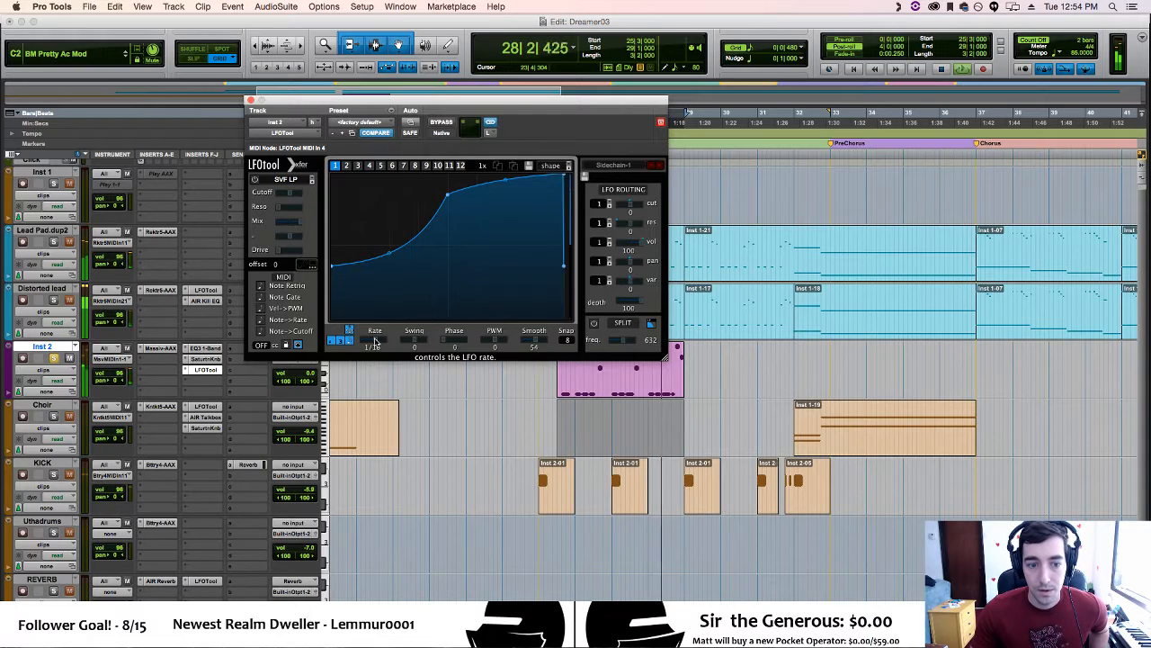
drag(376, 341, 379, 341)
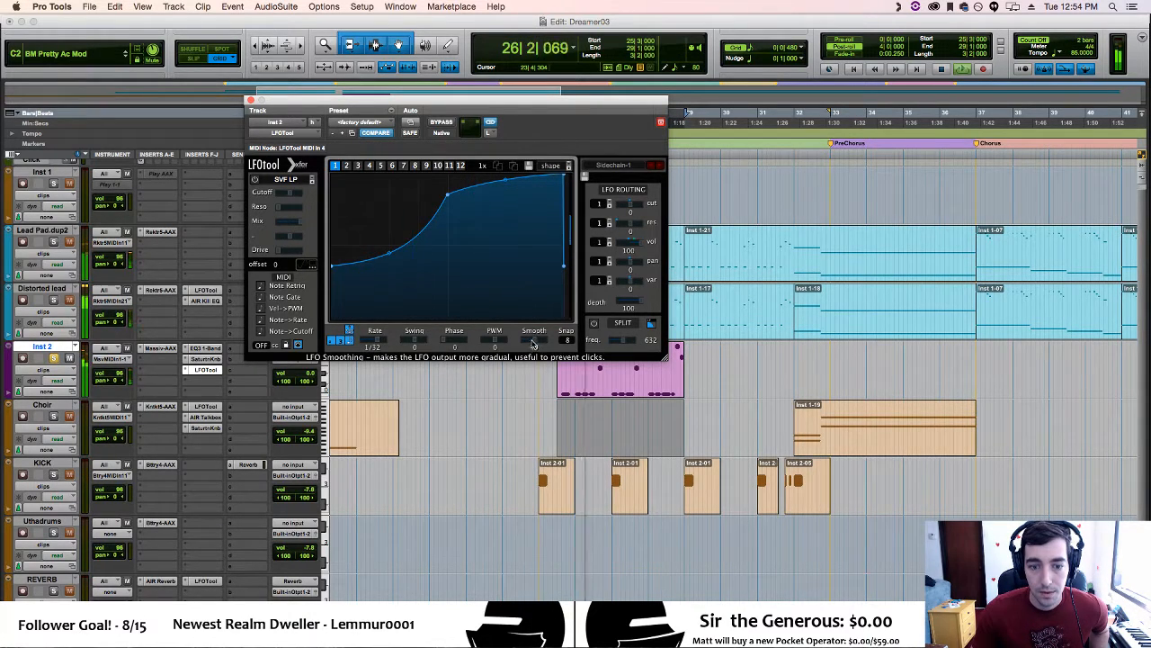
drag(338, 265, 393, 250)
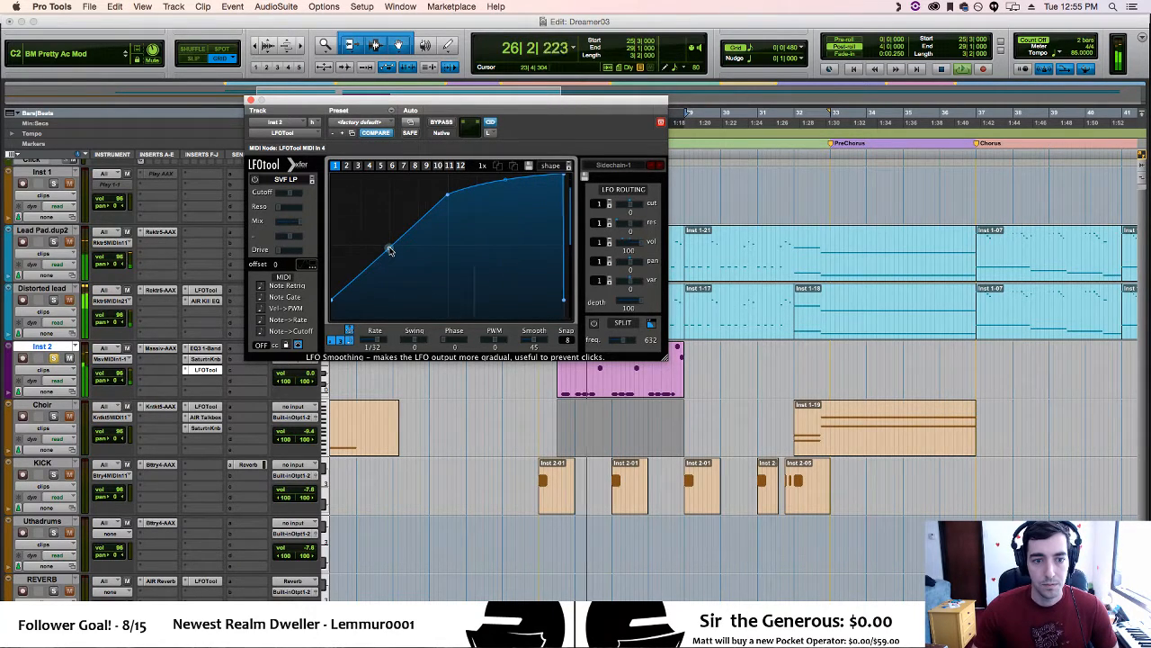
drag(331, 258, 333, 241)
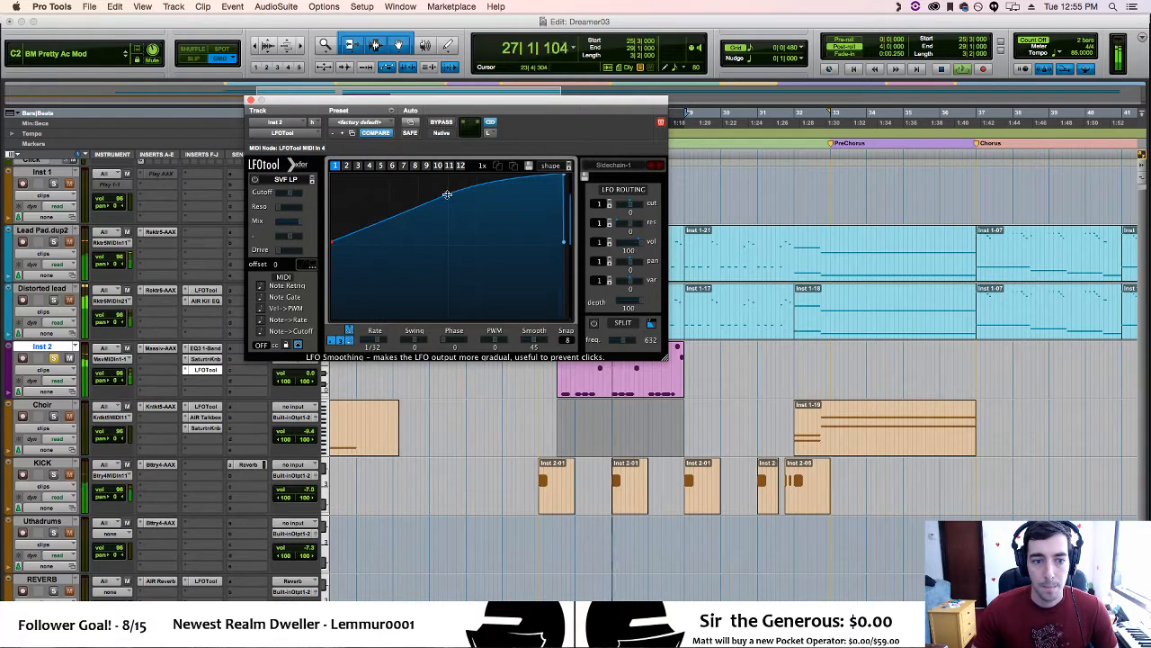
drag(452, 197, 362, 164)
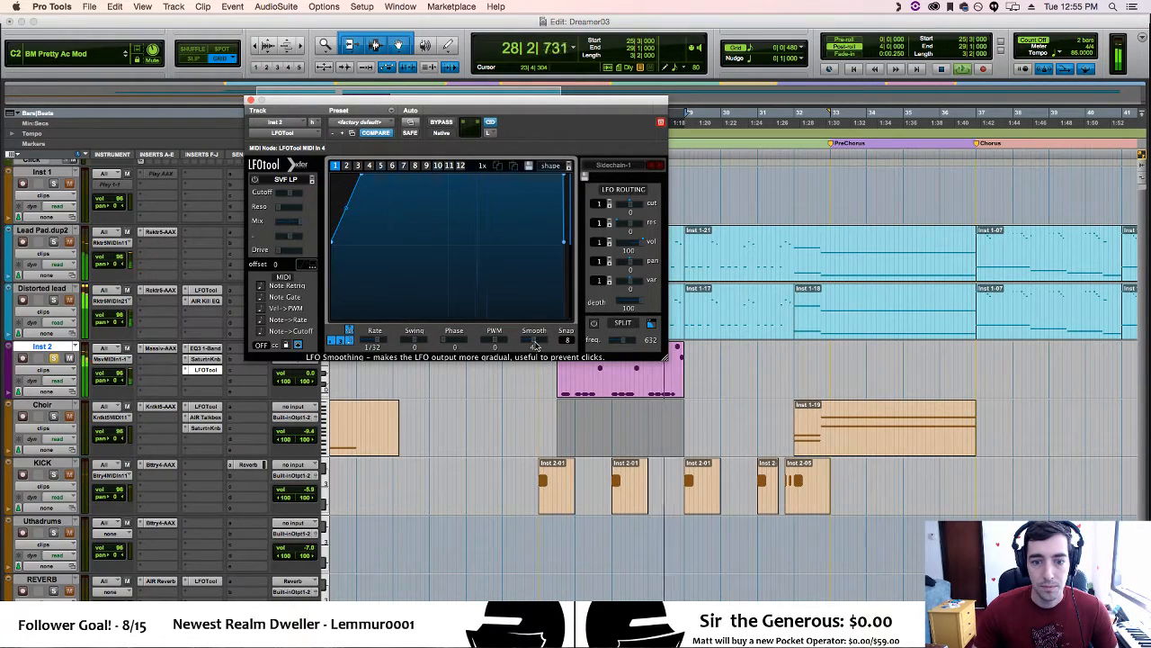
drag(533, 341, 494, 347)
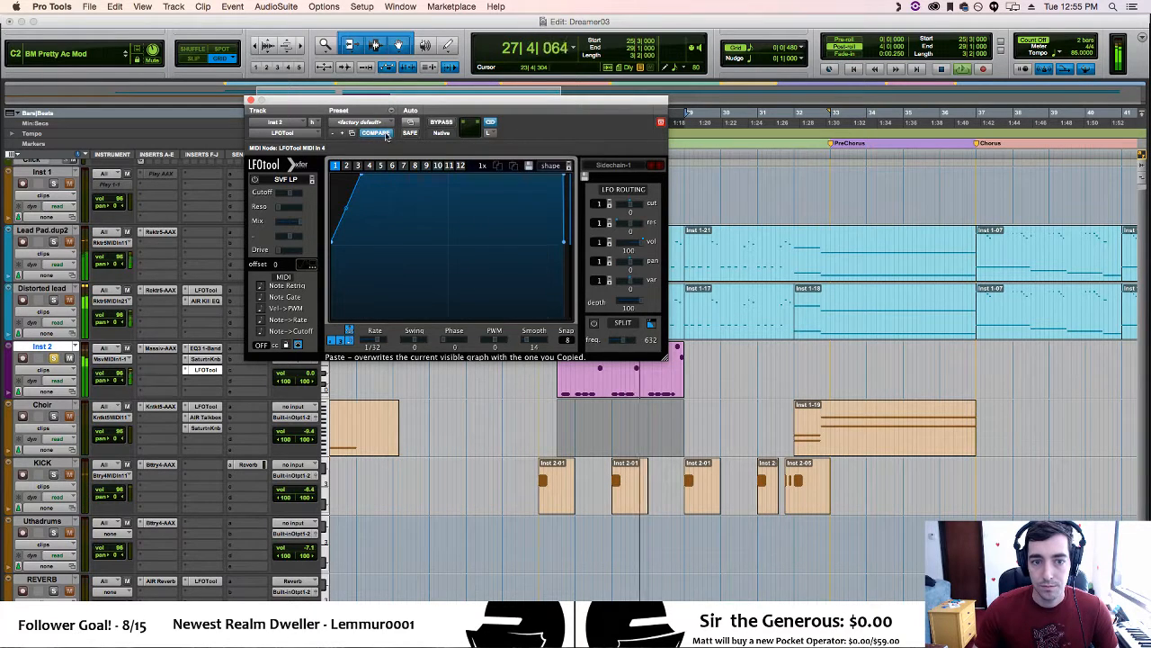
click(446, 124)
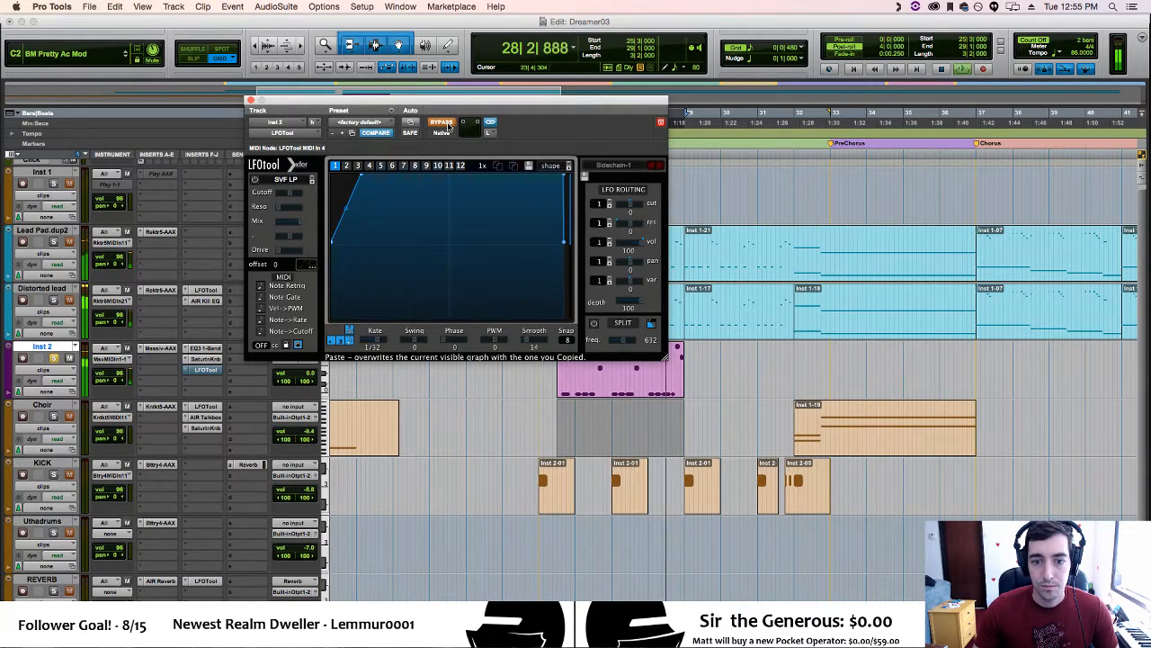
click(447, 124)
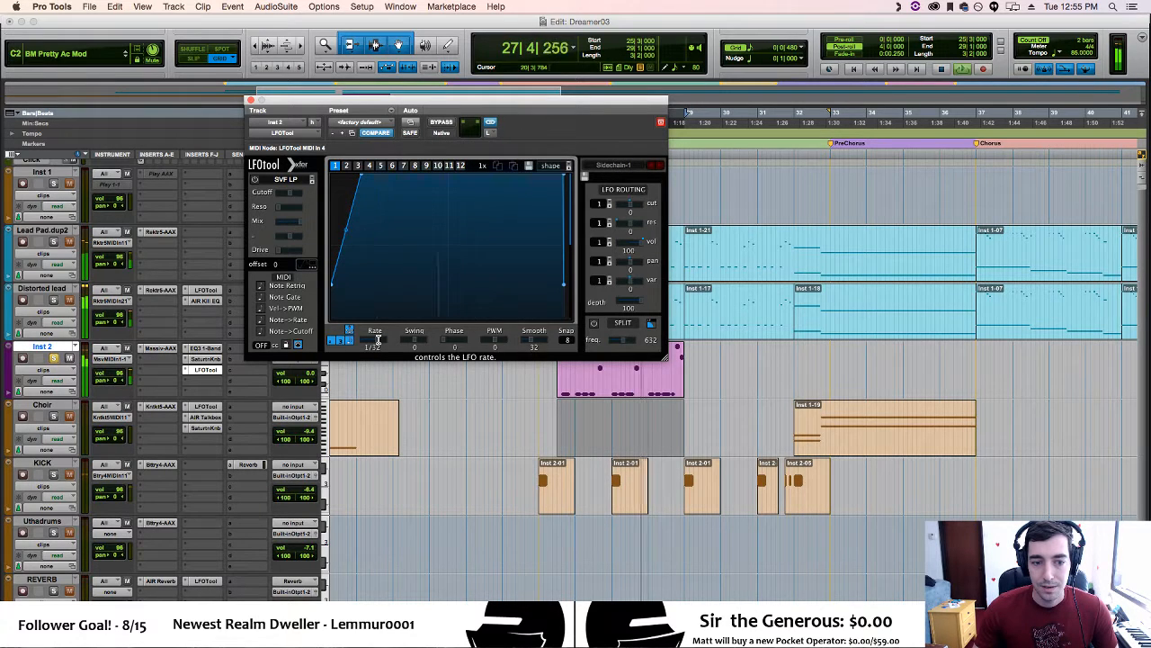
Set LFOTool's rate to 1/16 and smoothing to 49, extend the ramp to about a third of the cycle, and close the plug-in
drag(378, 340, 370, 341)
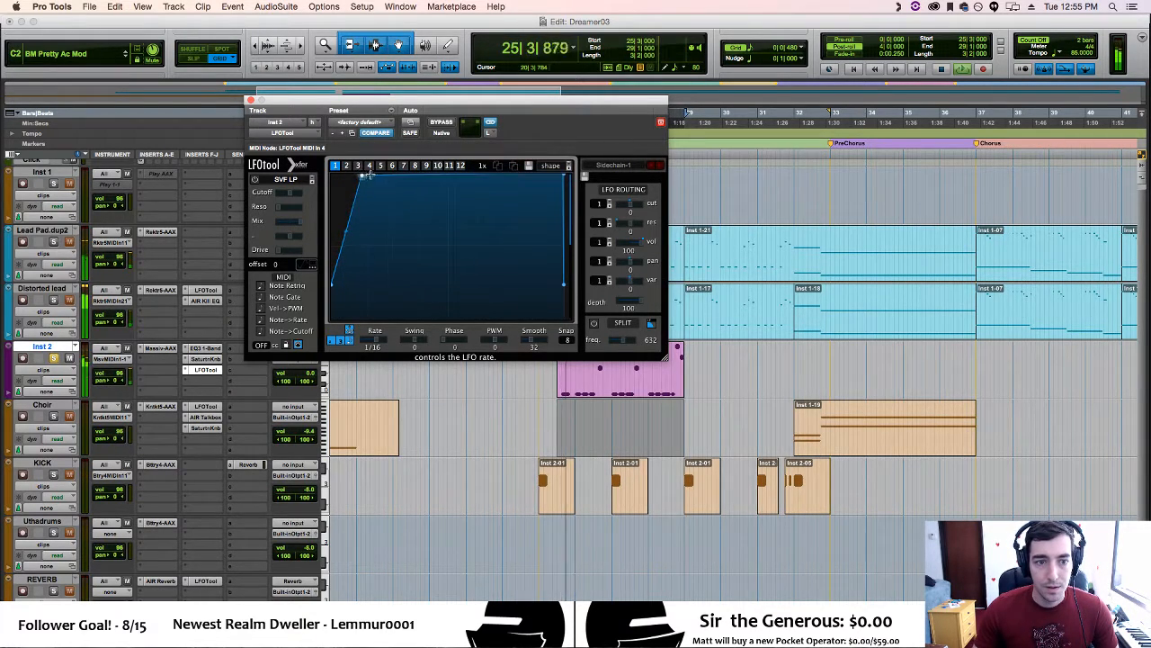
drag(369, 174, 411, 175)
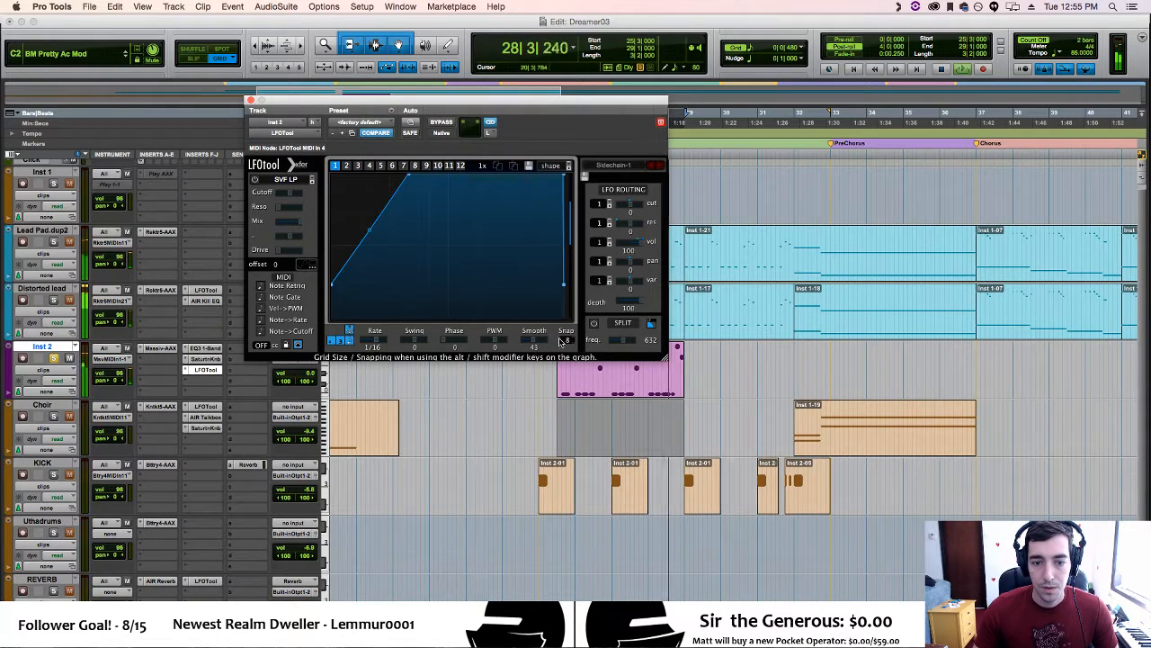
drag(535, 342, 541, 343)
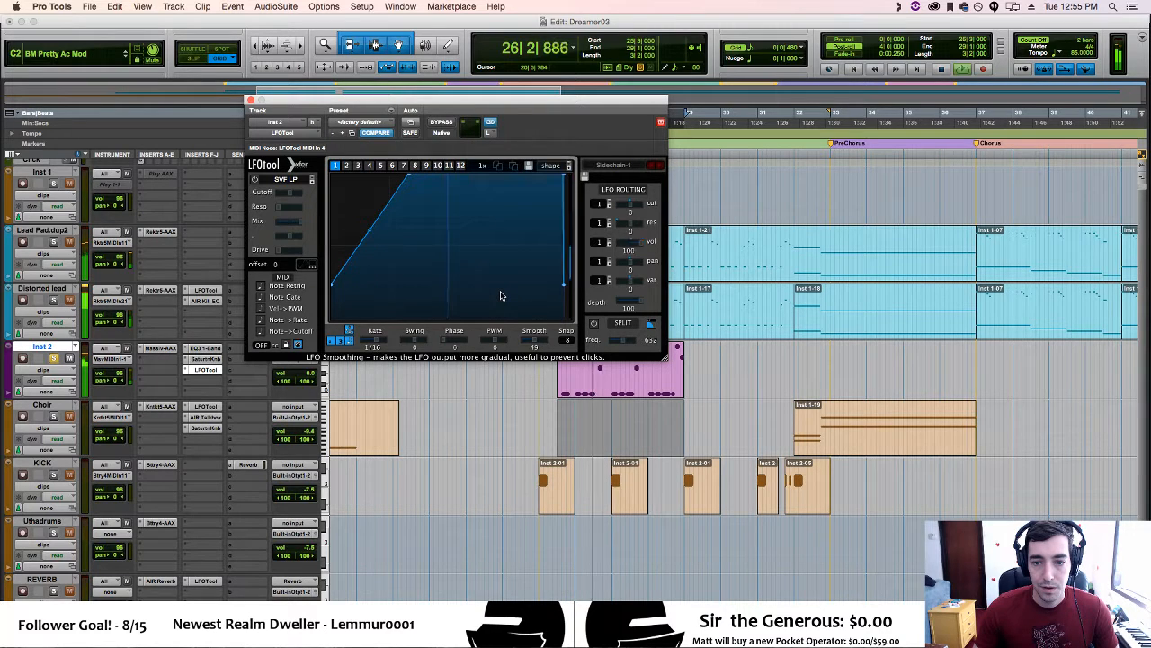
click(252, 100)
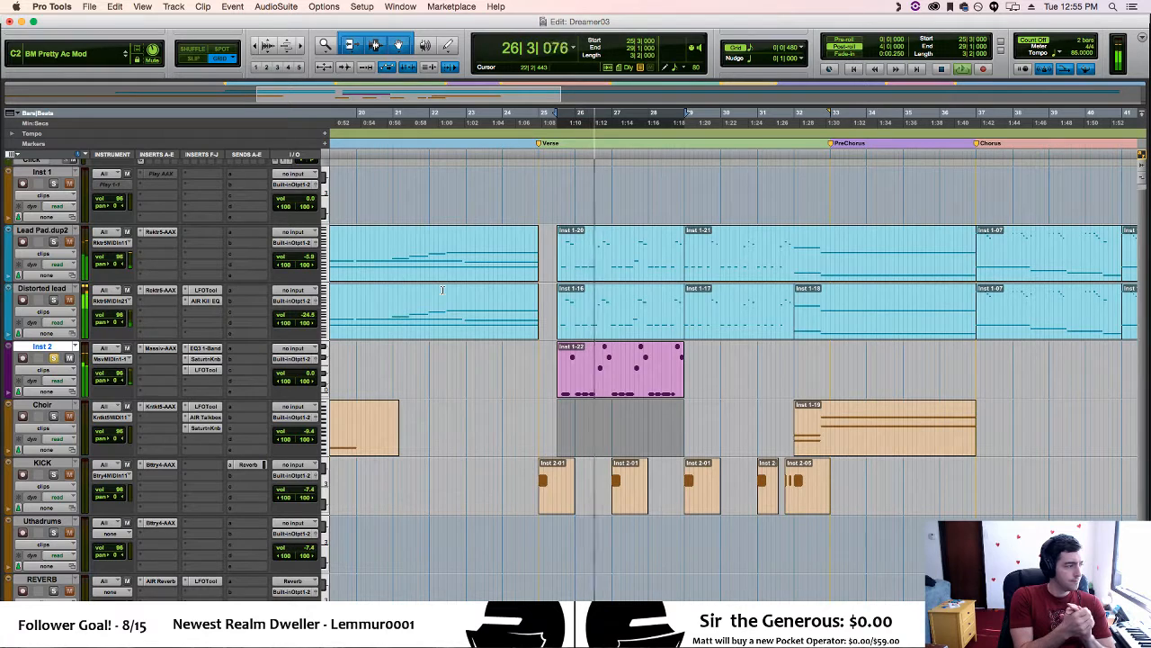
Unsolo Inst 2 and play the full mix from bar 20 through the start of the verse
key(space)
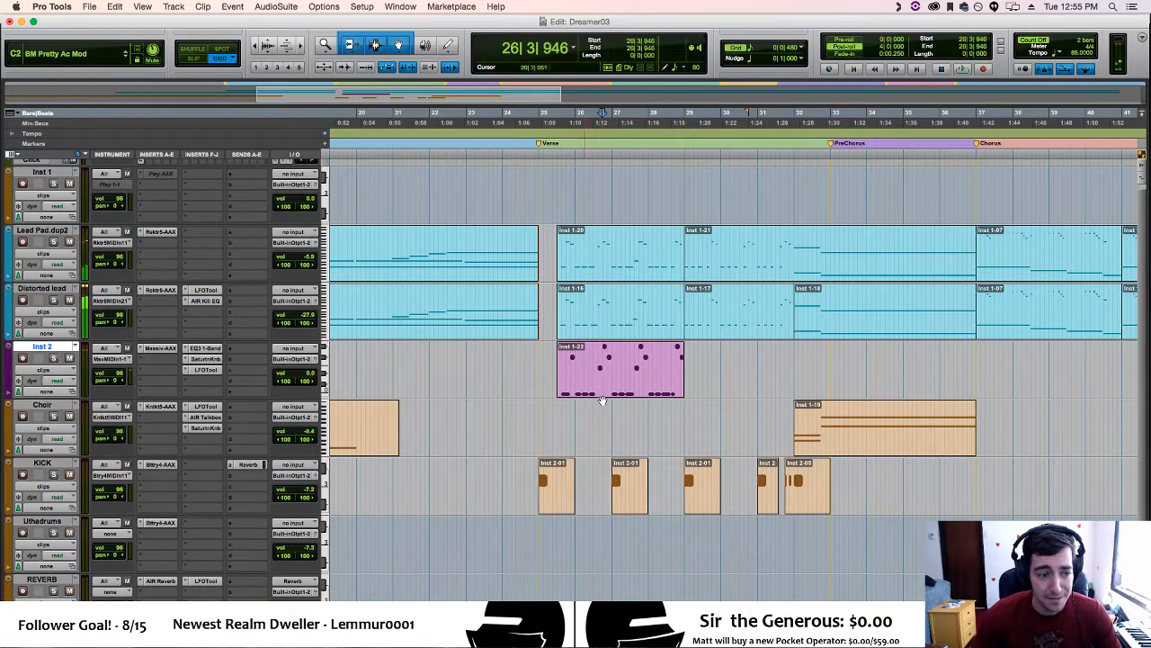
click(538, 367)
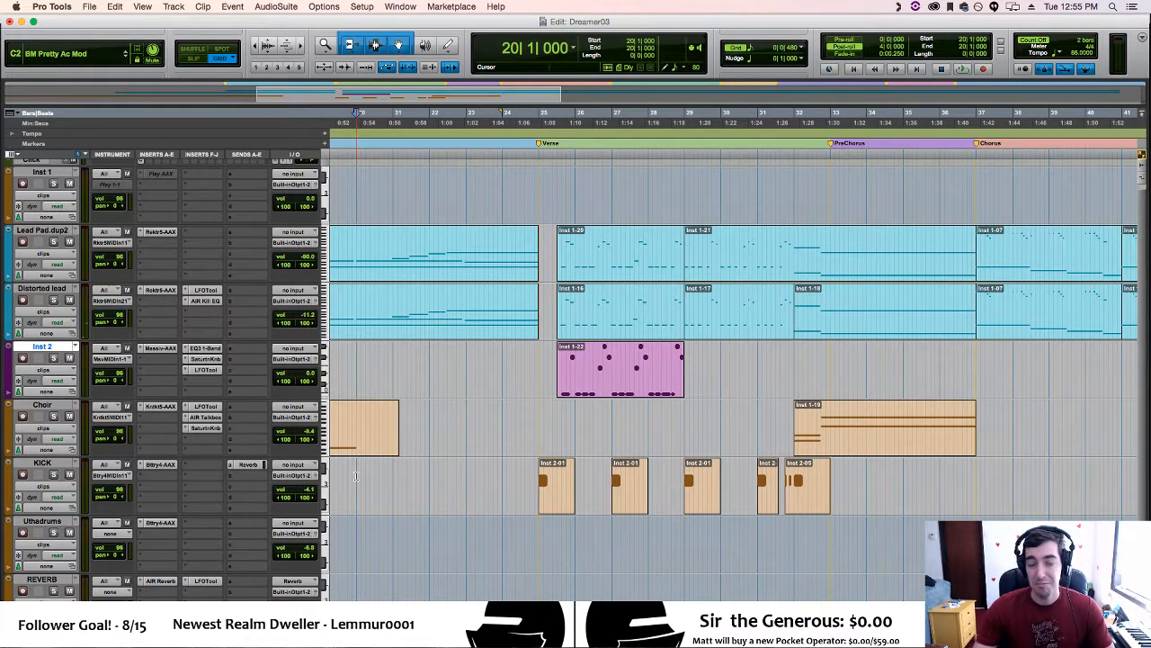
key(space)
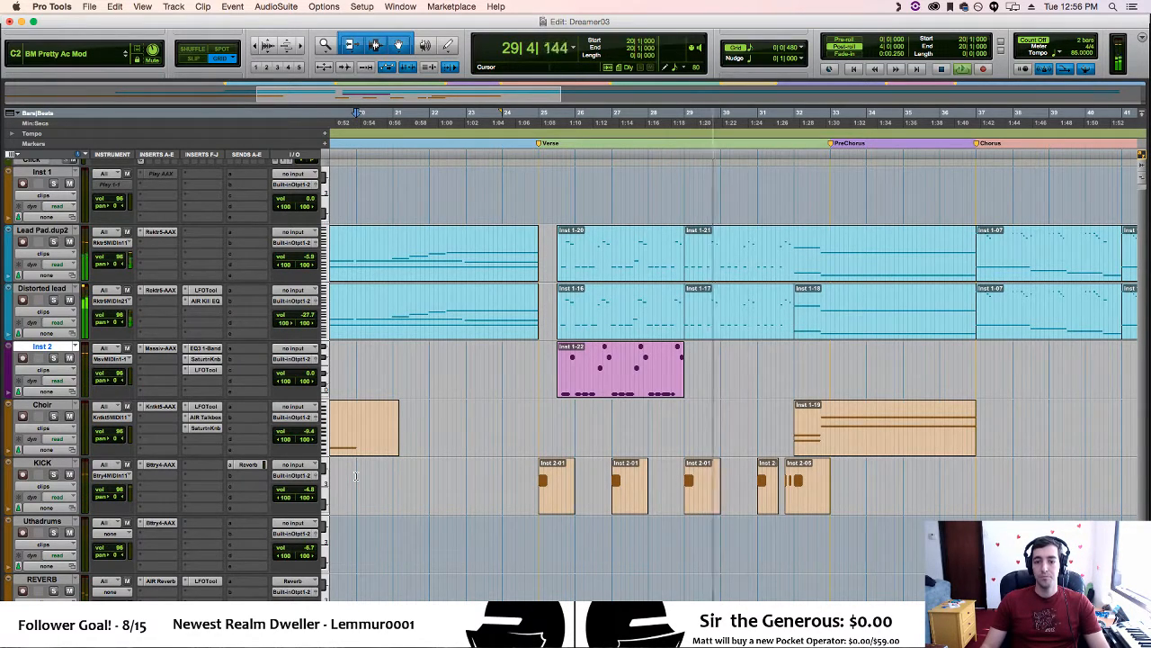
key(space)
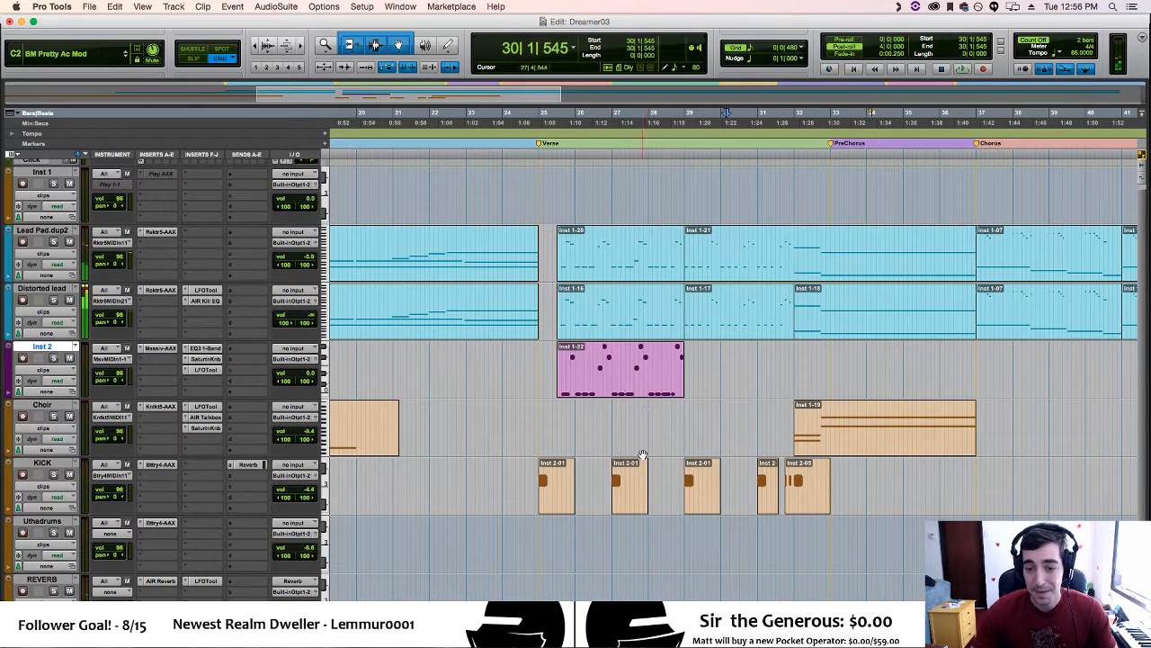
Audition the transition into the verse from 24|3|480, with the full mix and with the REVERB track soloed
click(527, 486)
key(space)
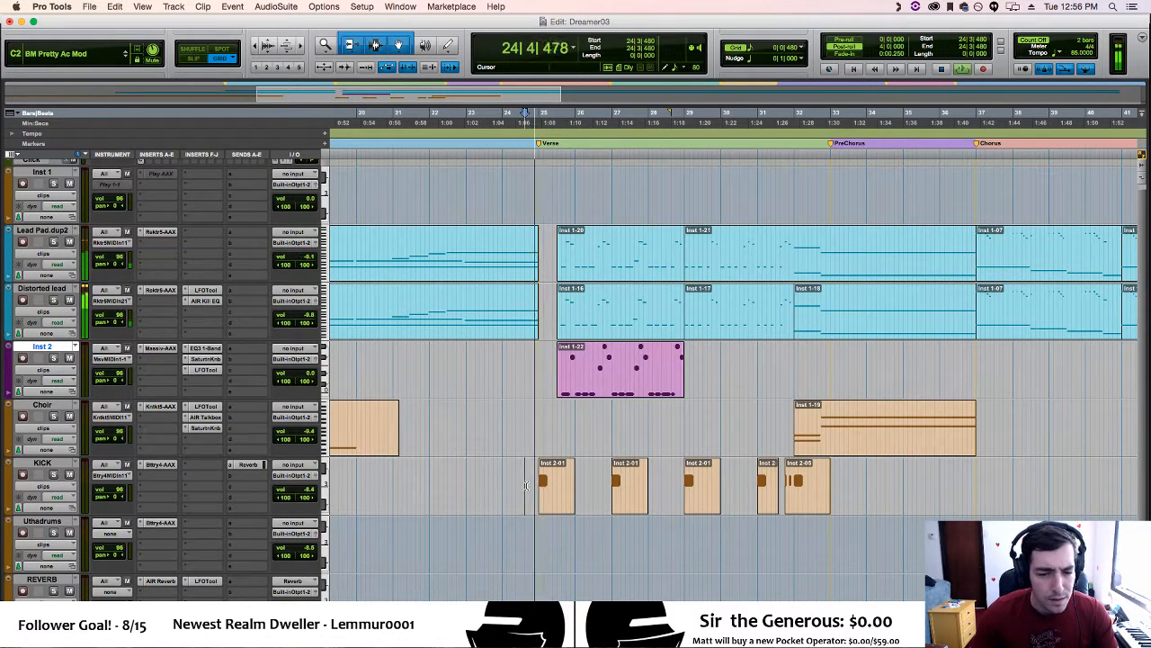
key(space)
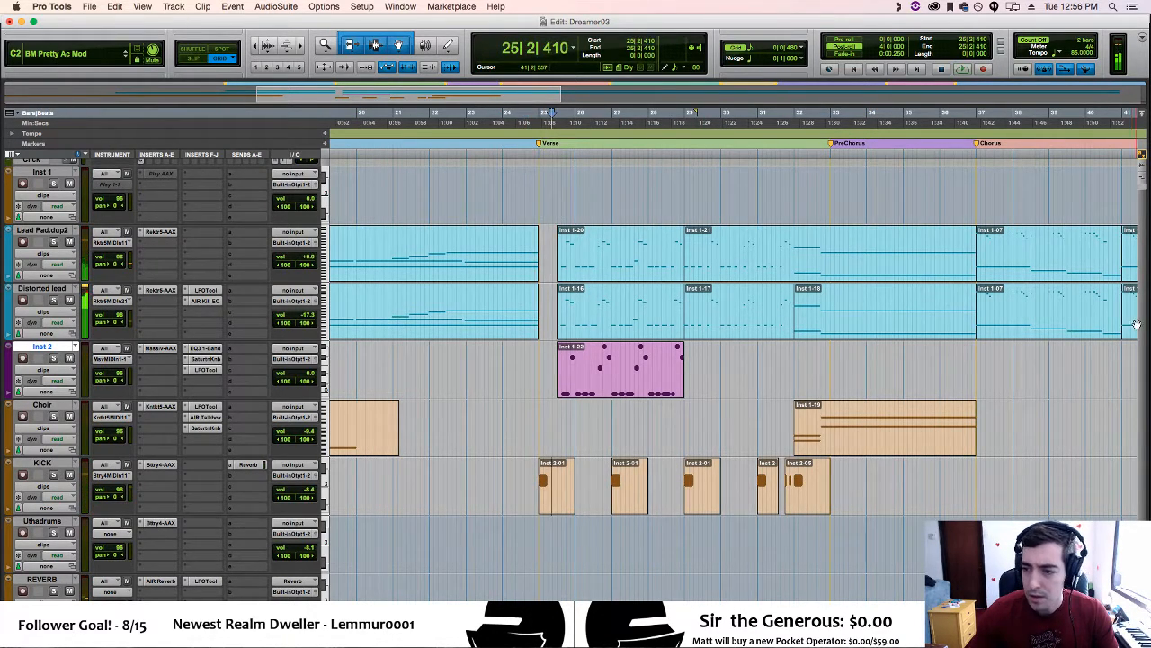
scroll(1143, 327, down, 1)
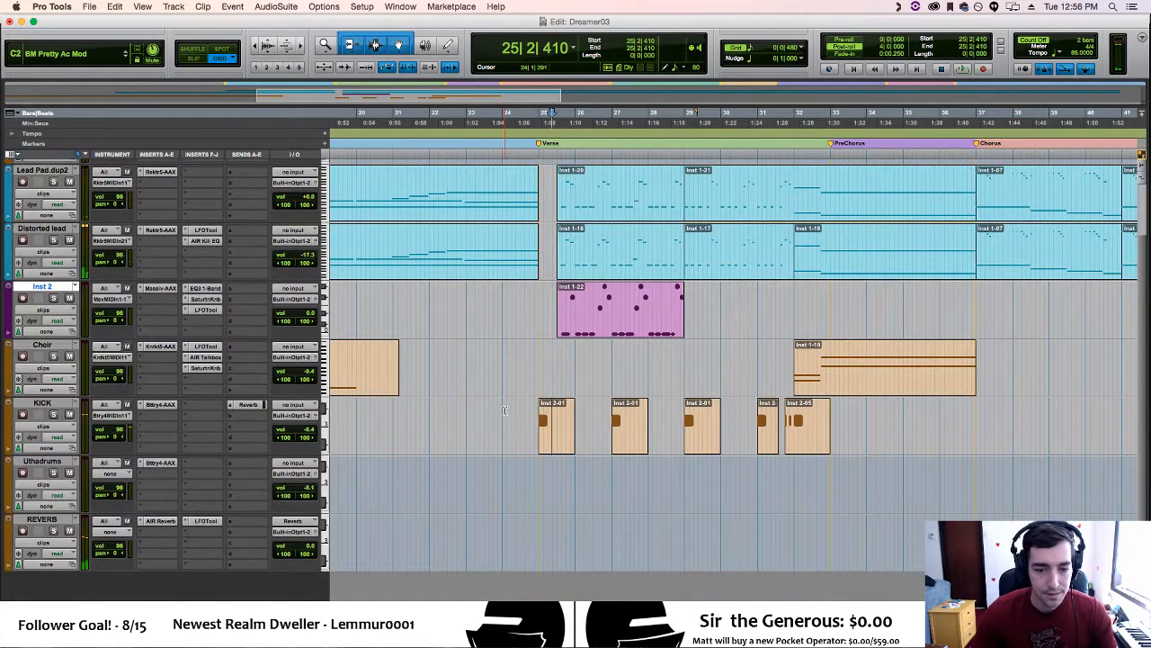
key(space)
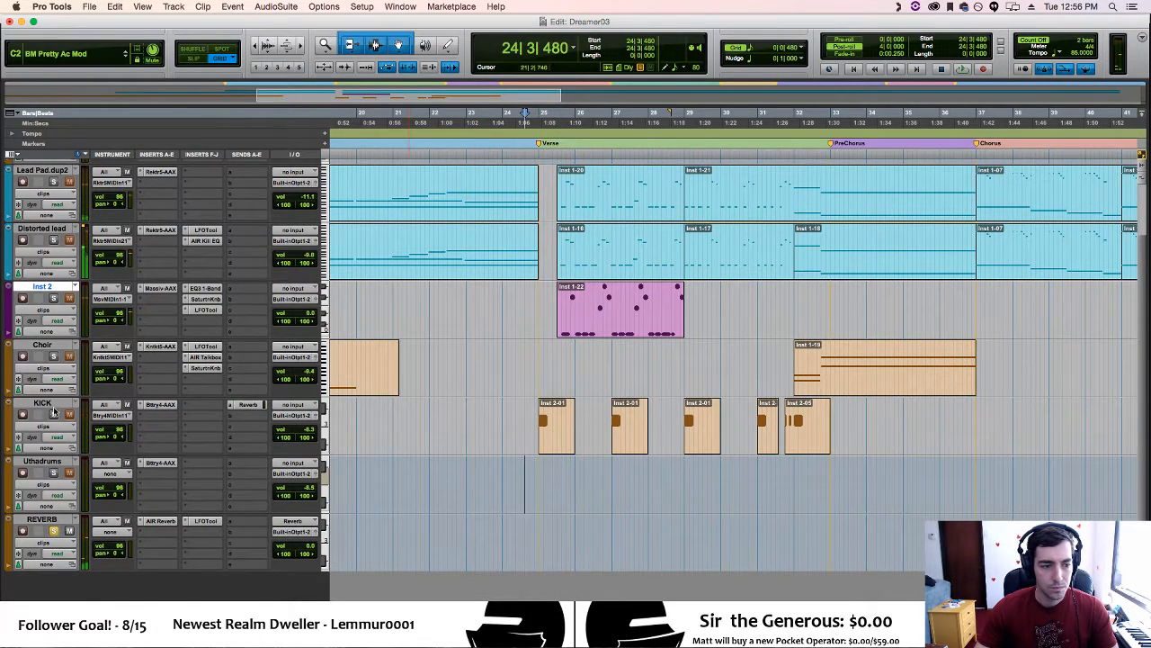
key(space)
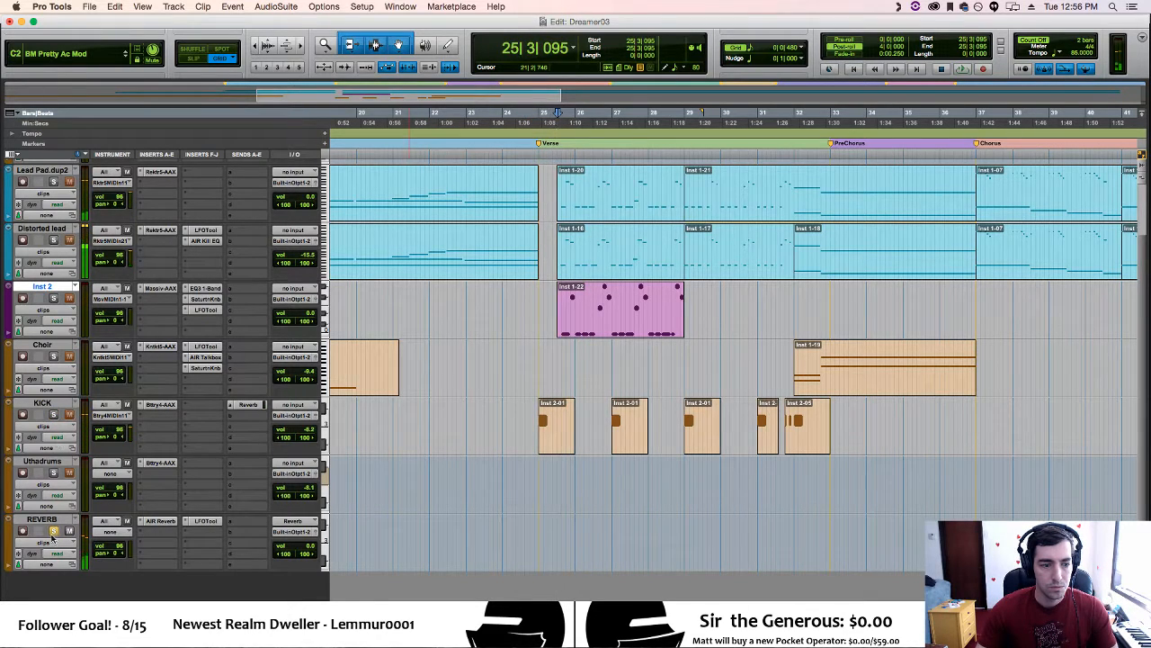
Show a wider stretch of the song and play it from bar 15, before the intro
key(r)
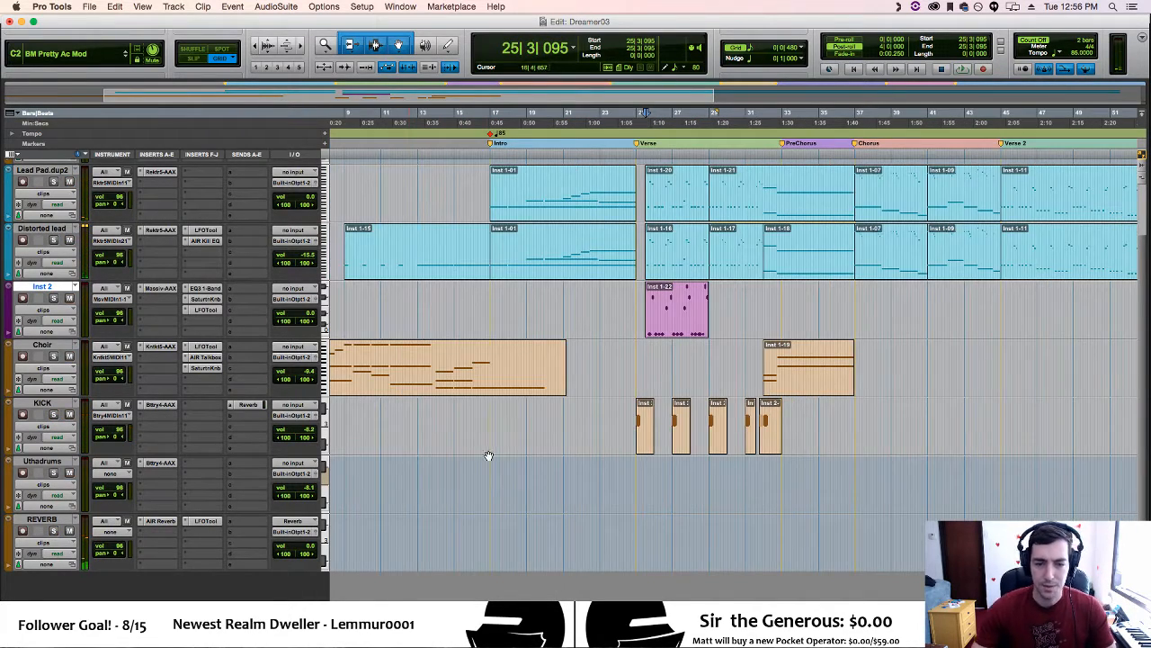
click(450, 433)
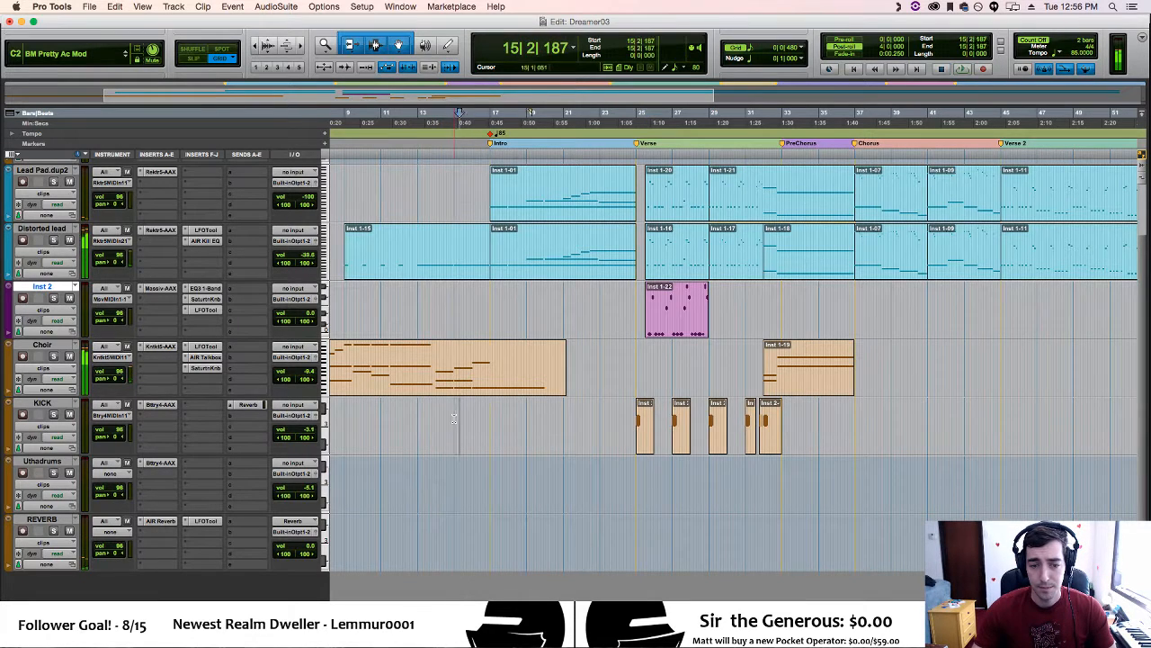
Copy the Inst 1-21 clip from Lead Pad.dup2 onto the Inst 2 track at 29|1|000 and look at its notes in the MIDI Editor
click(52, 356)
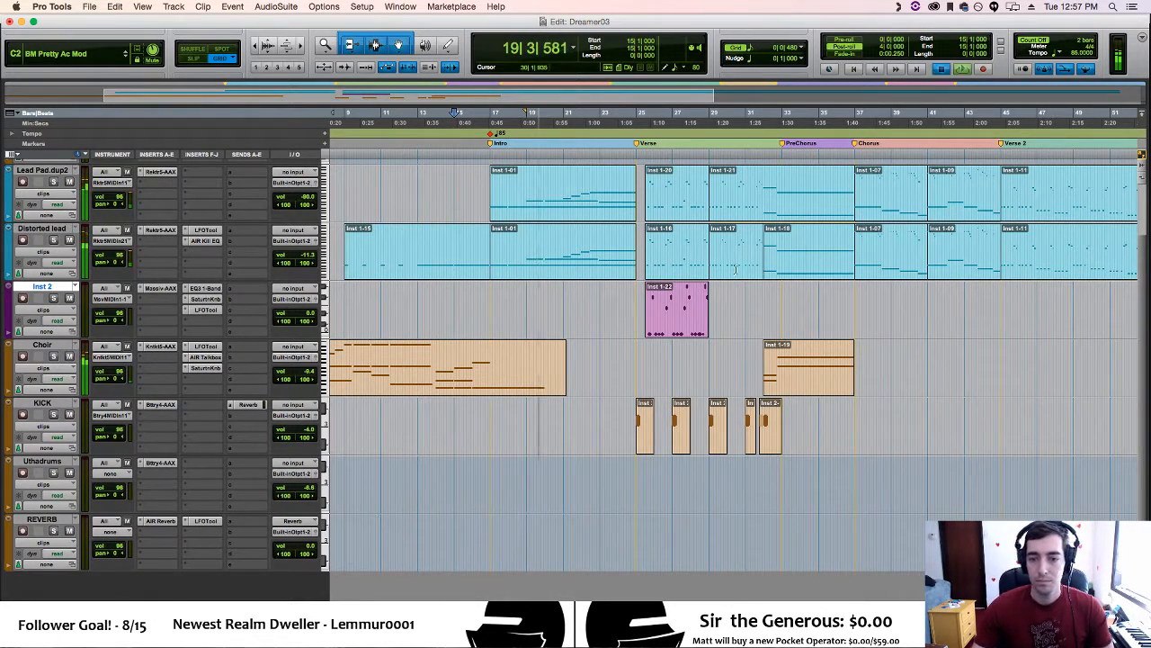
click(770, 217)
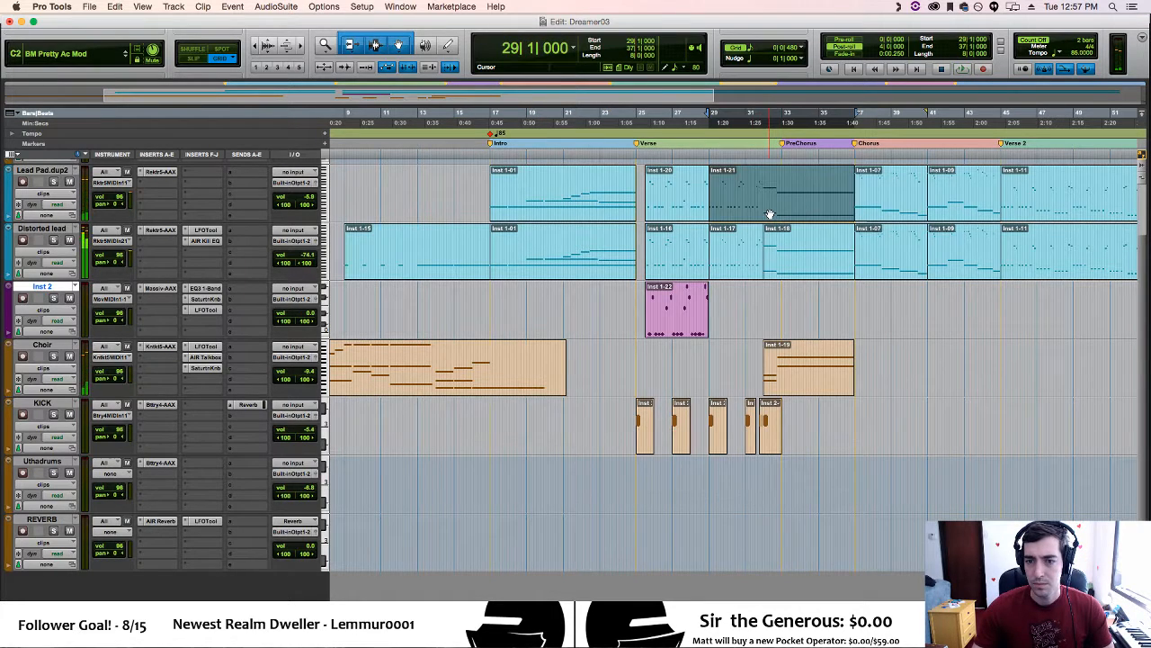
click(740, 317)
key(super+v)
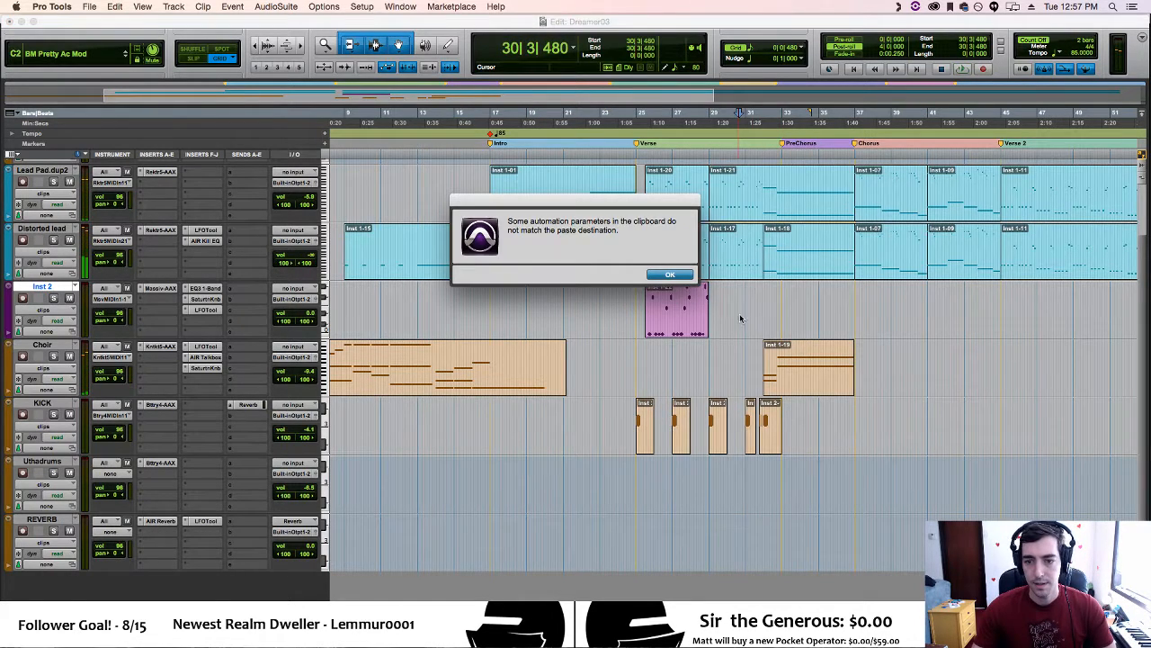
click(667, 275)
drag(796, 328, 768, 329)
key(t)
key(t)
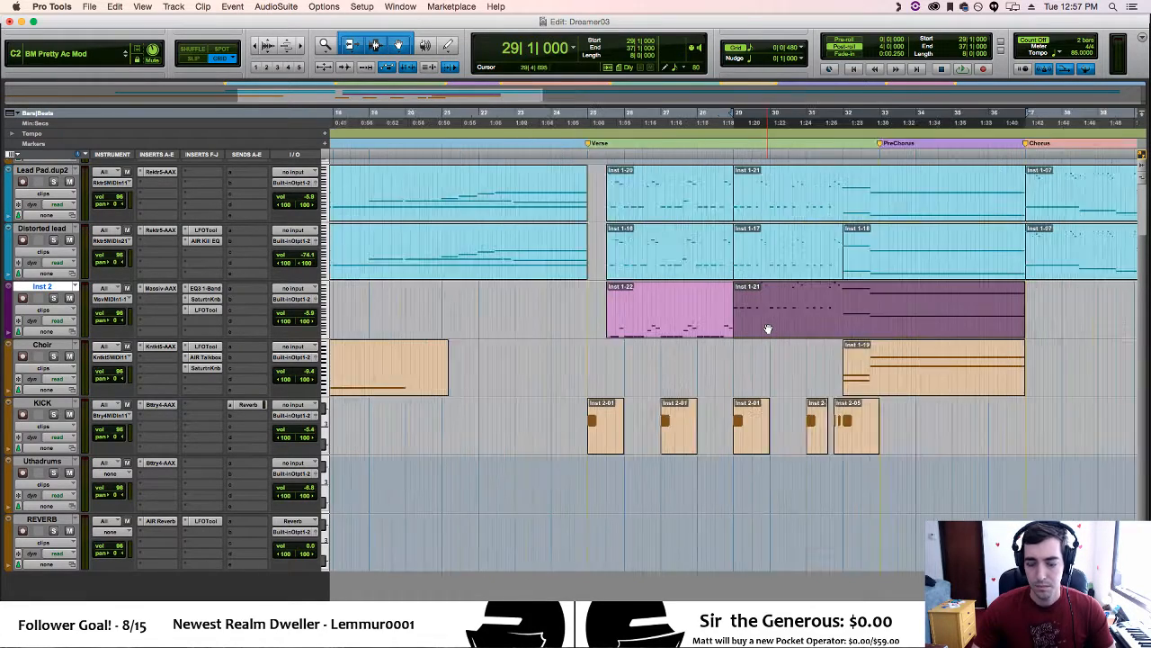
double_click(767, 330)
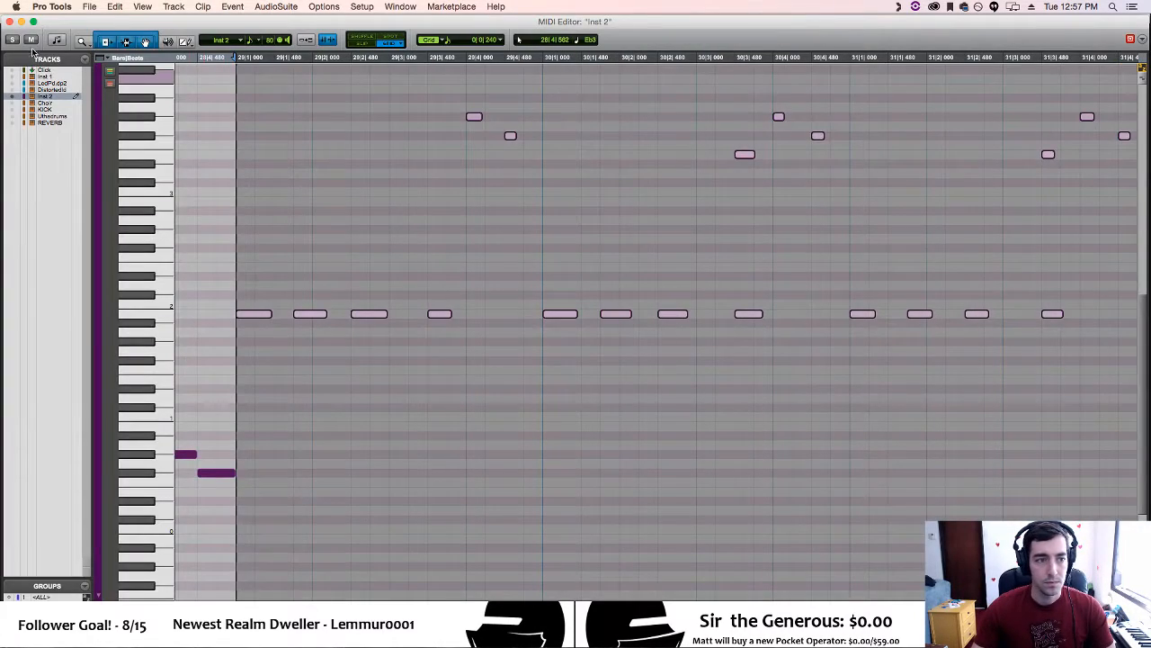
click(10, 21)
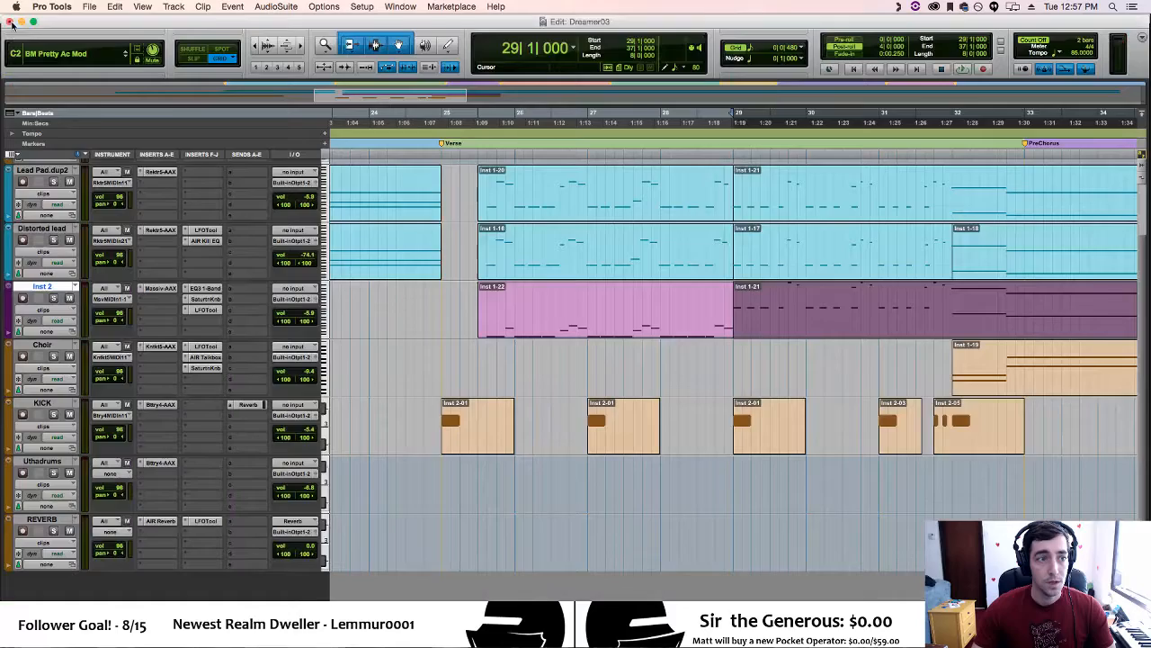
Show Inst 2's audio volume automation and delete the breakpoints that came with the copied clip, at its start and around bar 37
click(9, 335)
click(81, 353)
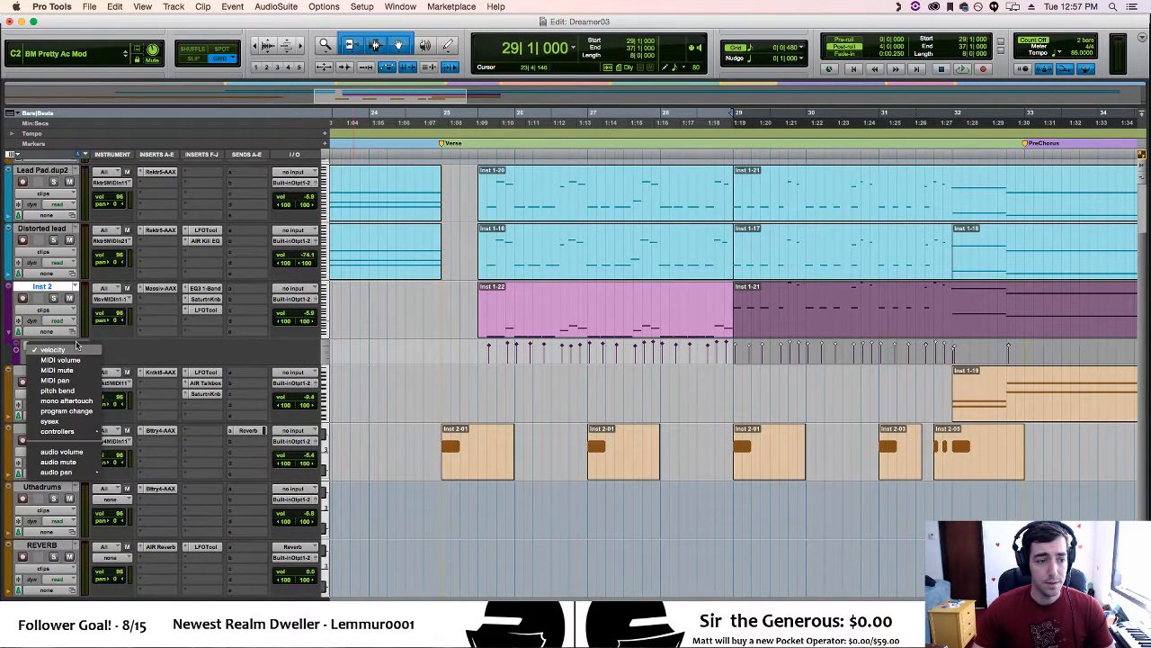
click(54, 452)
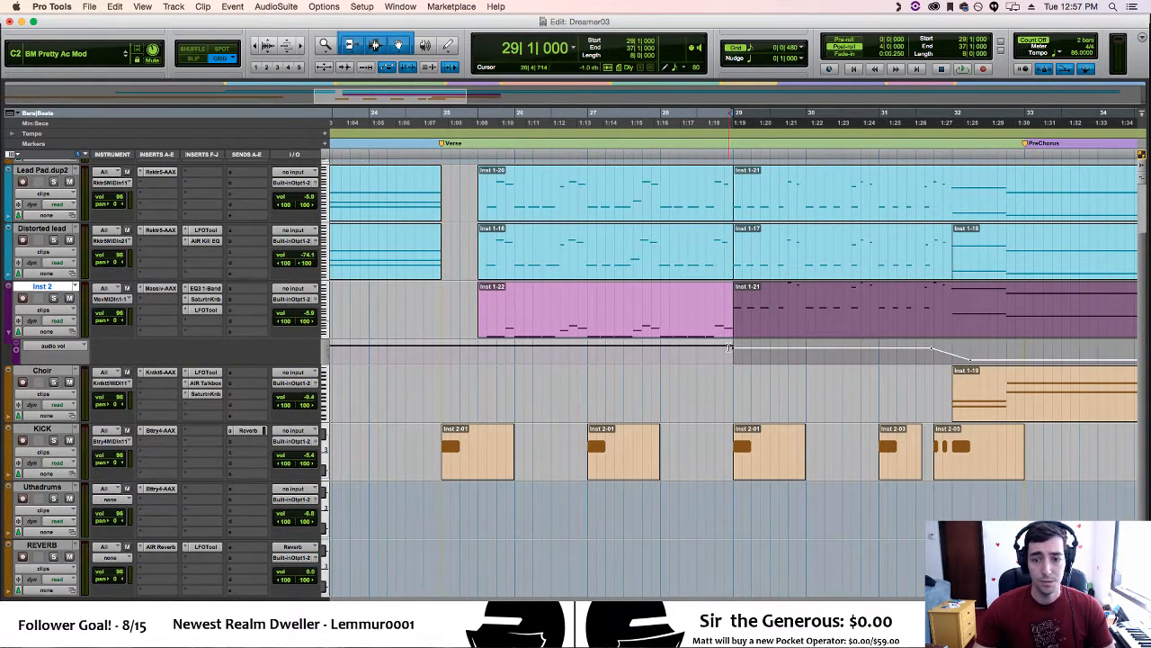
drag(729, 347, 999, 351)
key(Delete)
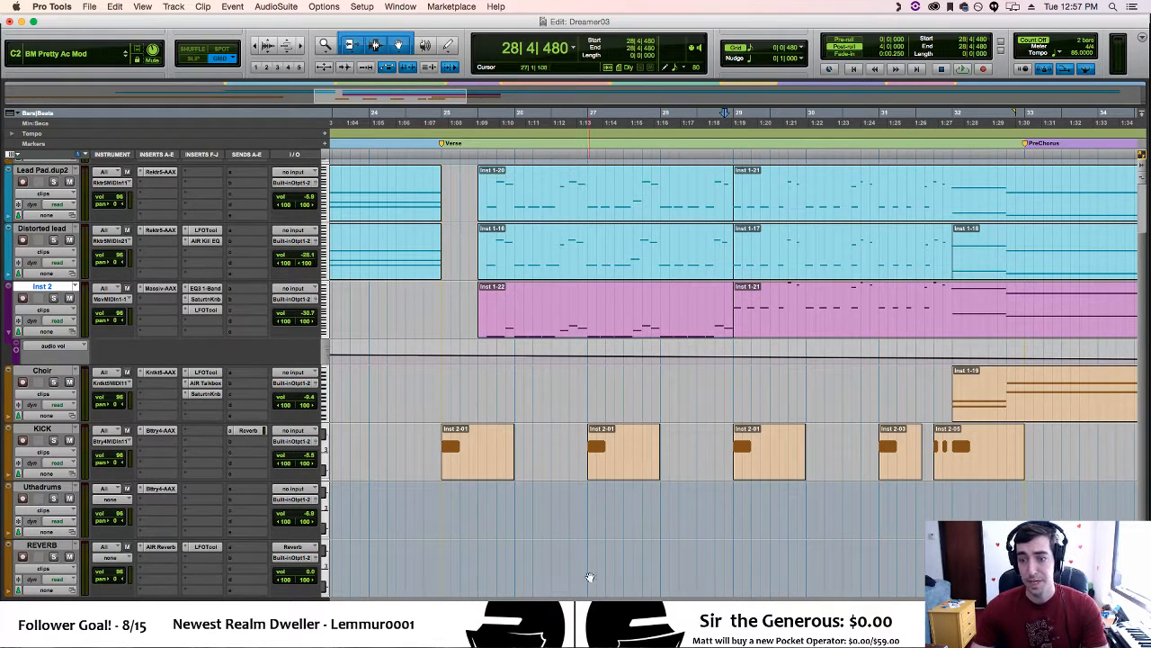
scroll(732, 350, right, 5)
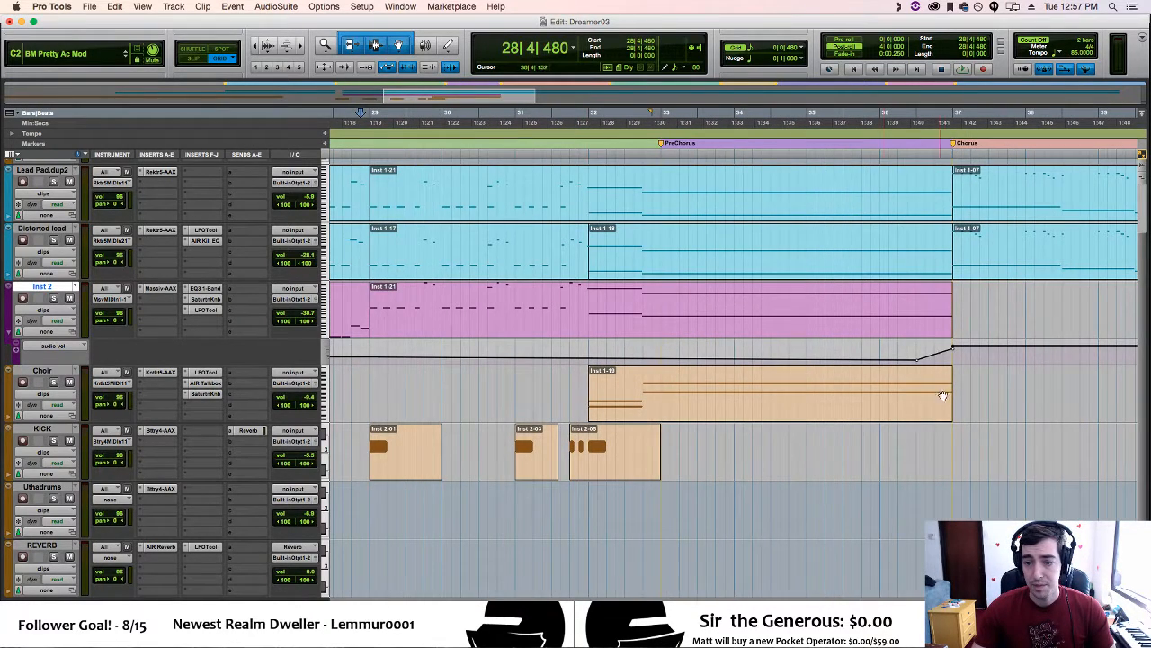
drag(965, 347, 907, 349)
key(Delete)
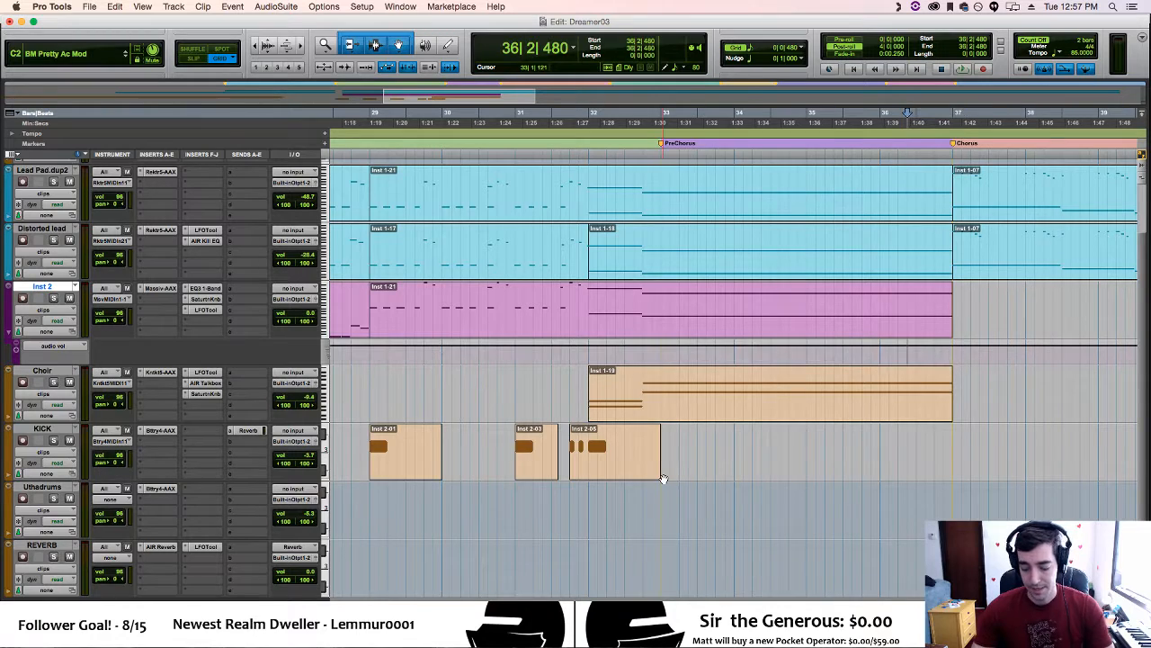
Look through Inst 2's audio mute and audio pan automation, and return the lane to audio volume
scroll(924, 569, left, 3)
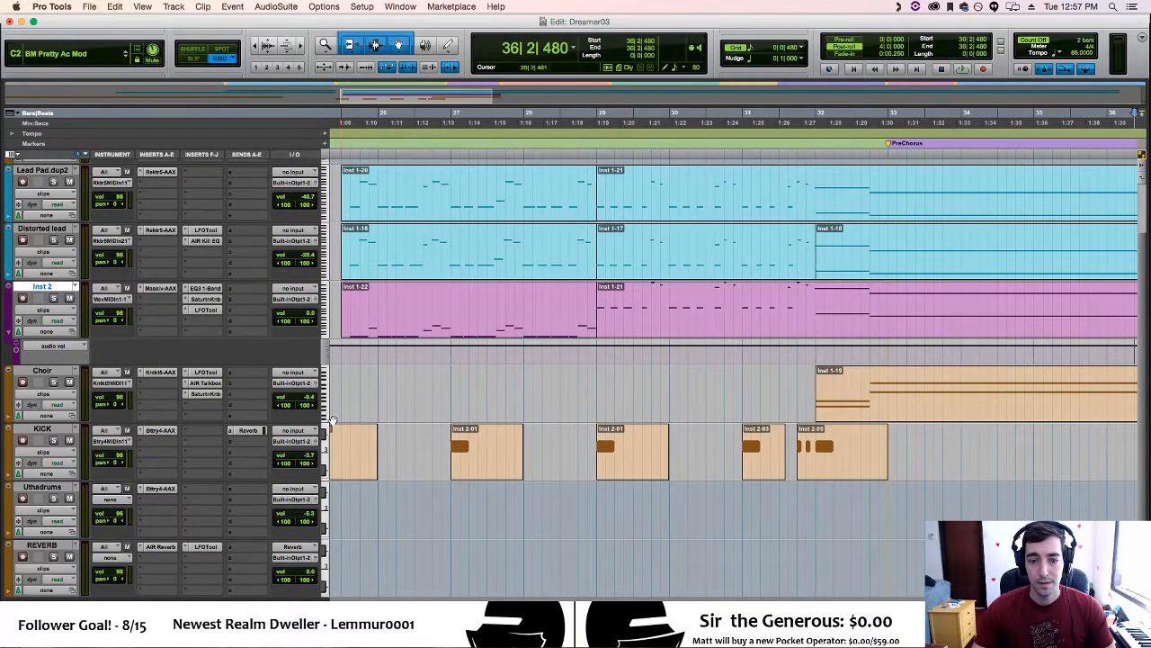
click(58, 349)
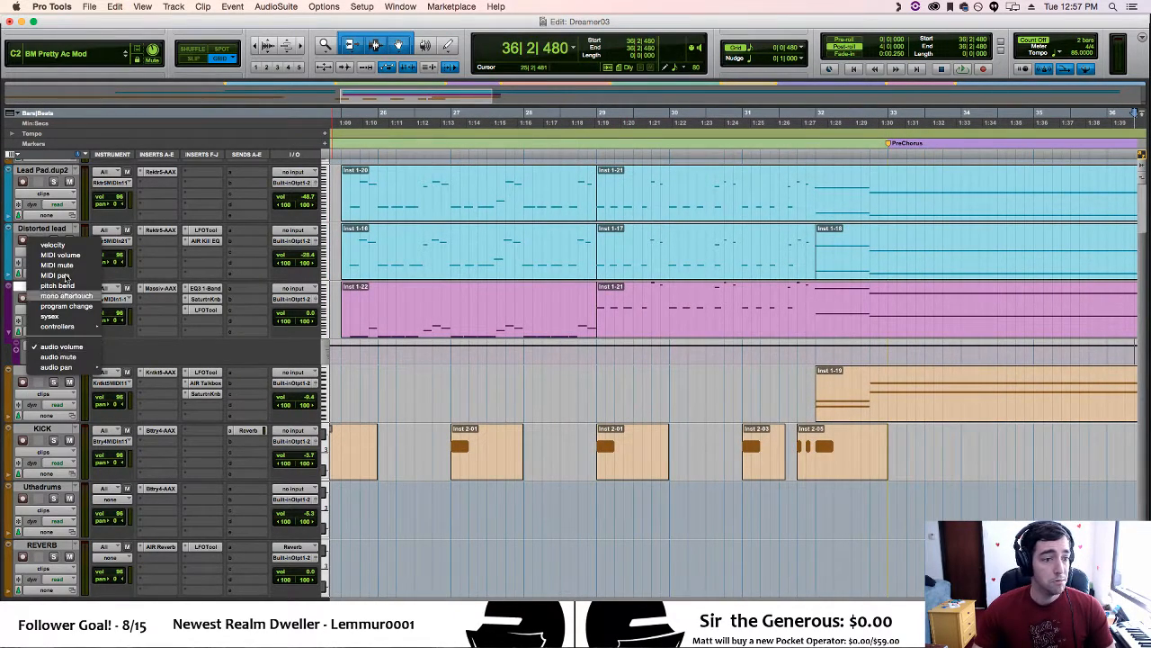
click(78, 357)
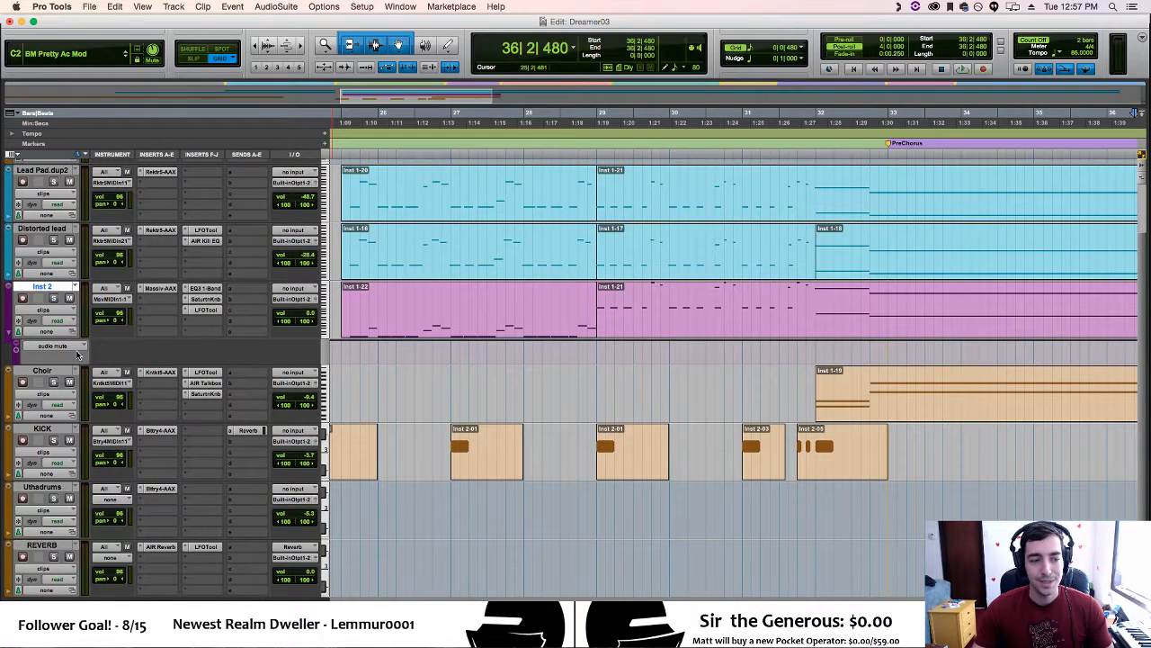
click(77, 349)
mouse_move(85, 357)
click(125, 361)
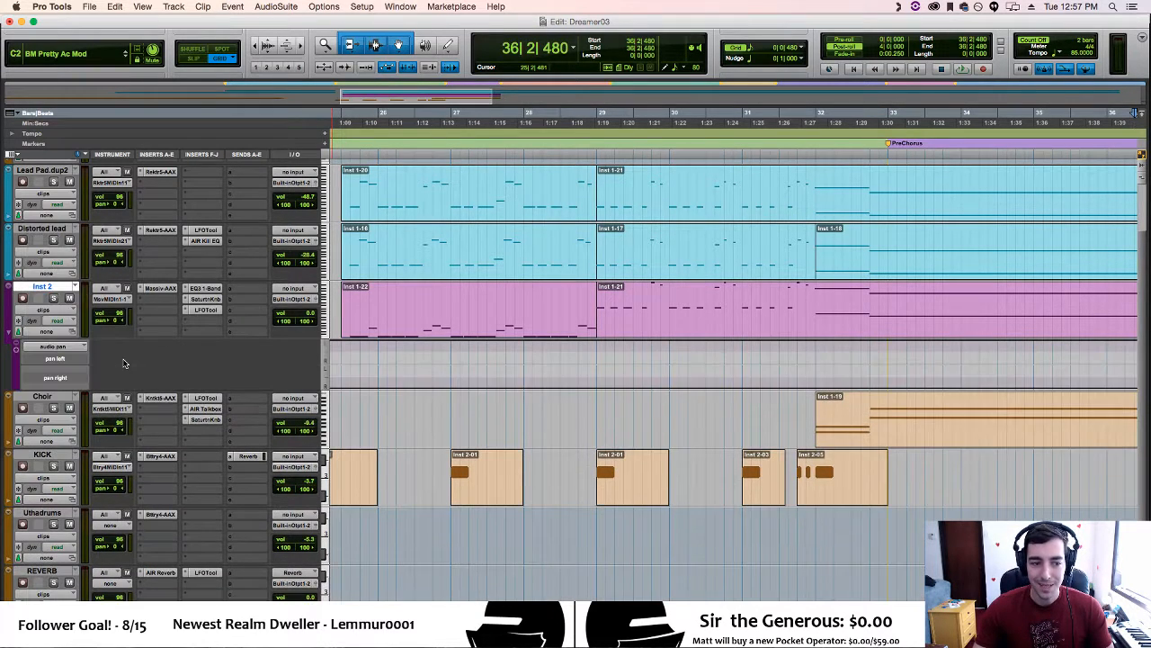
click(75, 349)
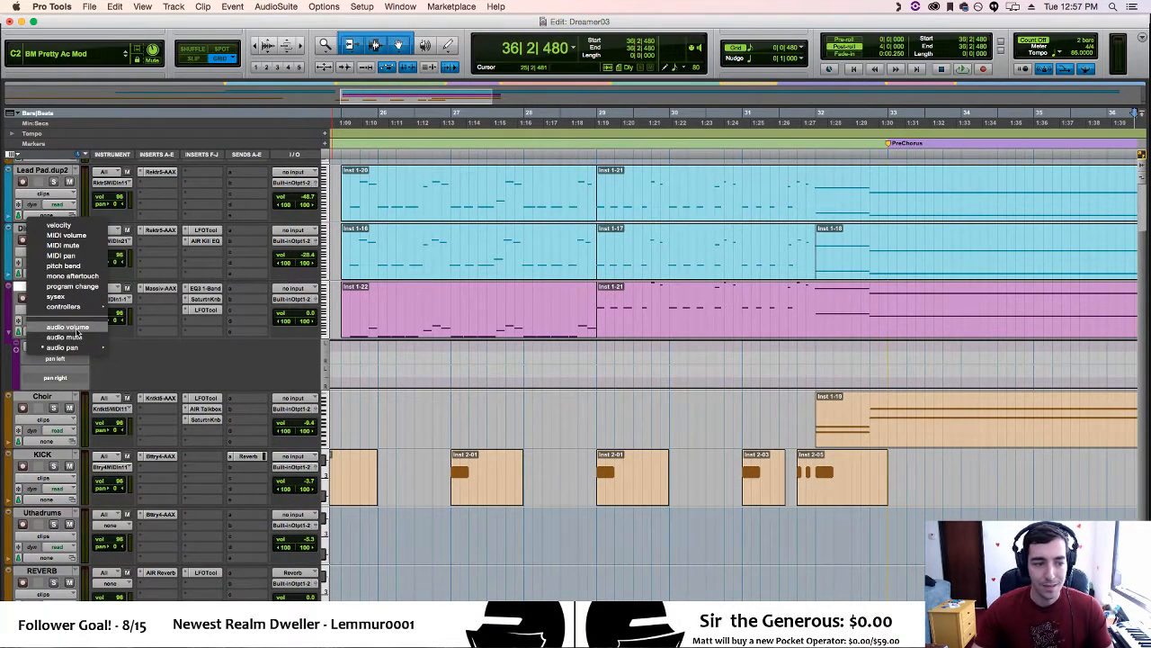
click(77, 329)
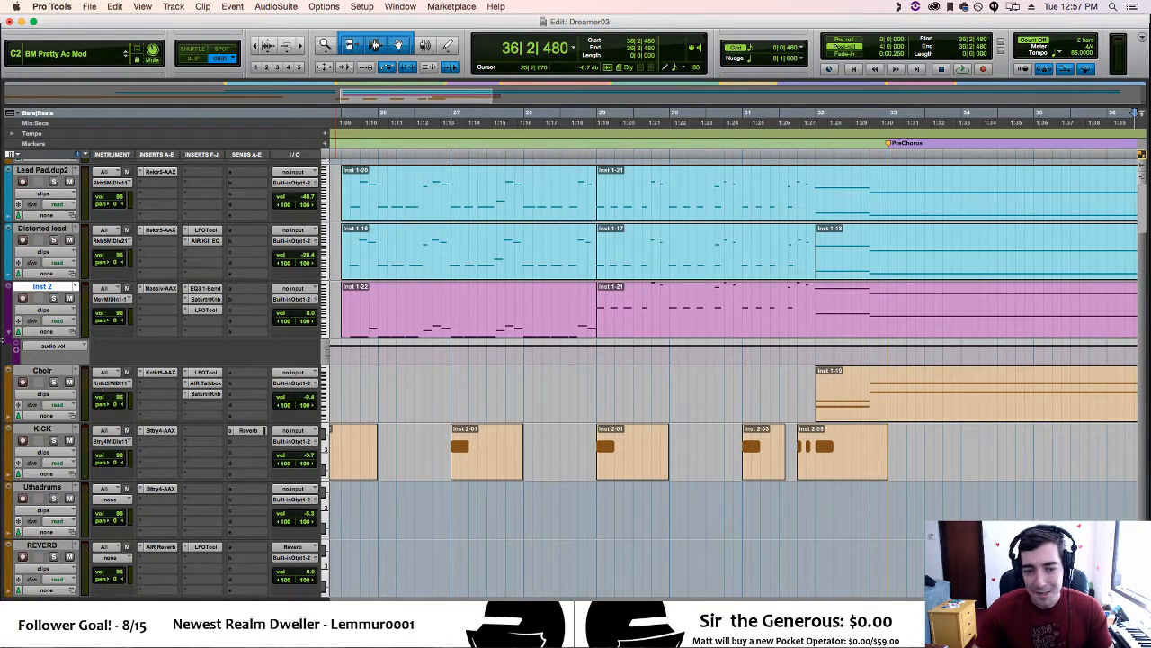
Open Inst 2's copied clip in the MIDI Editor and delete its upper line of notes from bar 29 onward
double_click(695, 328)
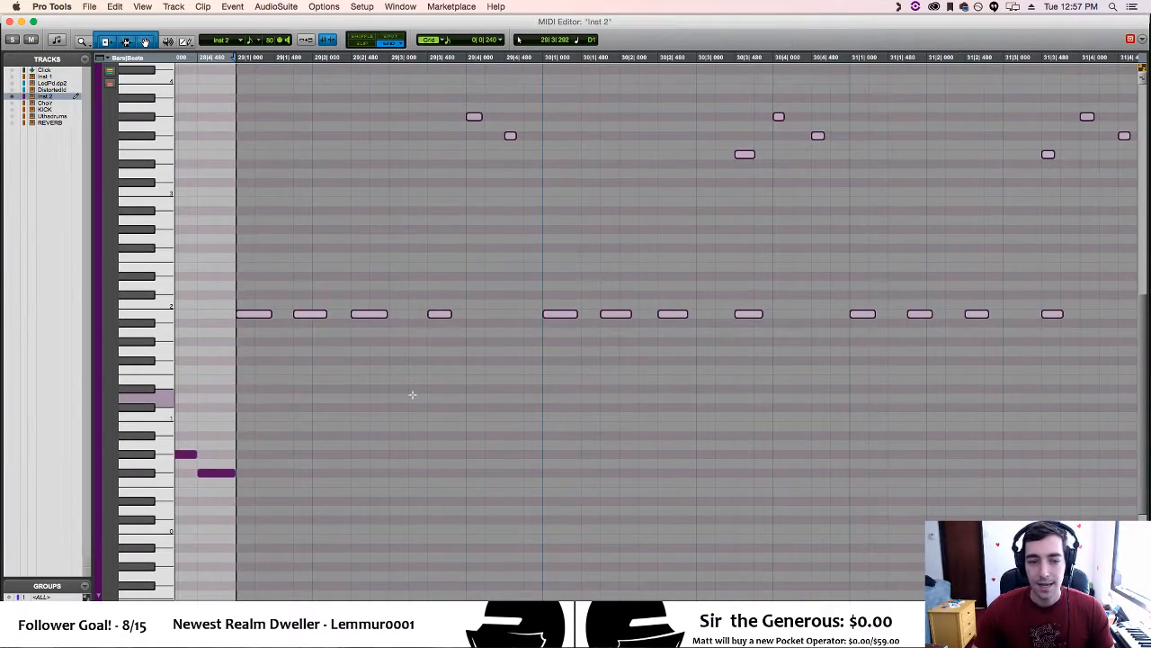
key(r)
key(r)
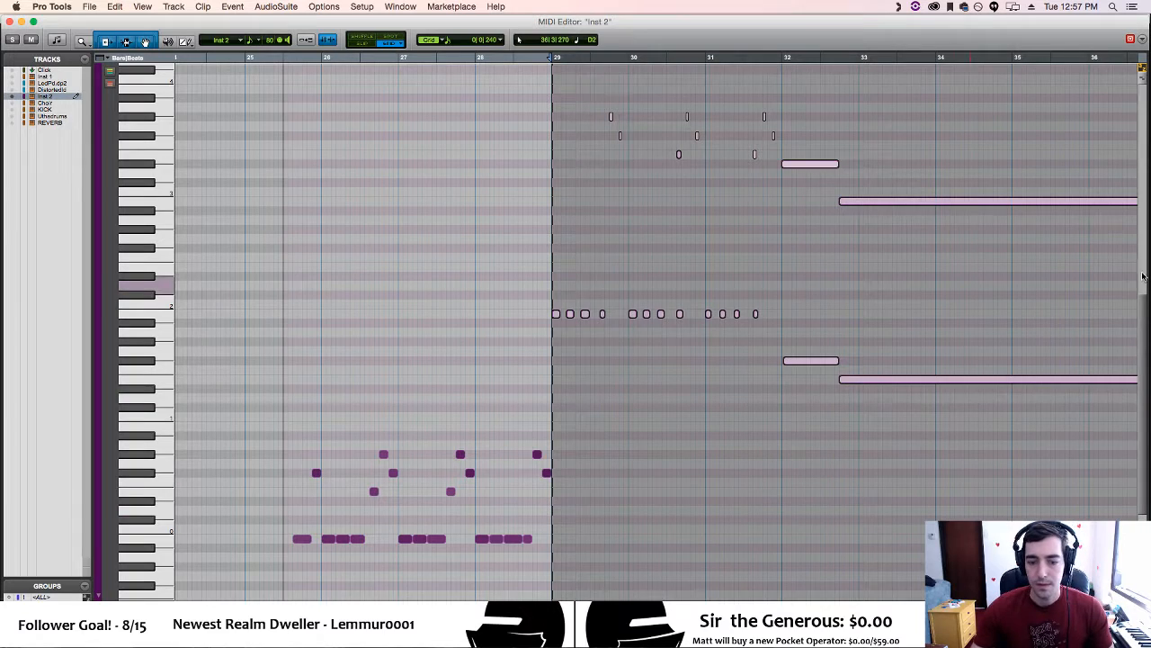
scroll(1143, 276, up, 3)
scroll(512, 555, right, 5)
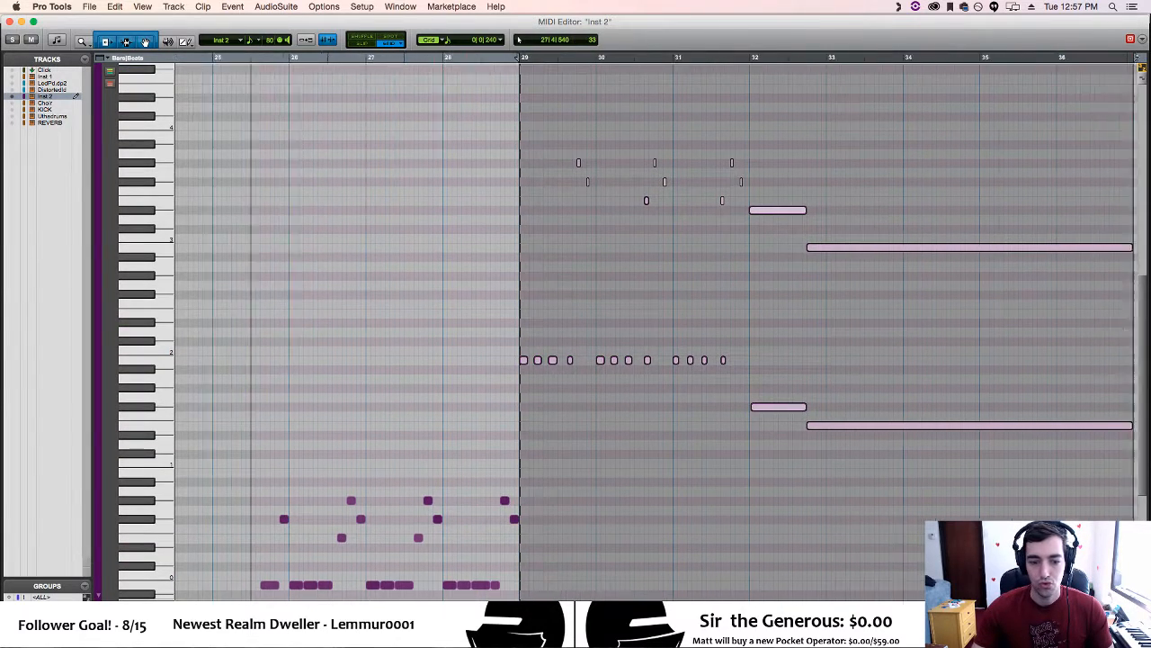
drag(301, 147, 969, 232)
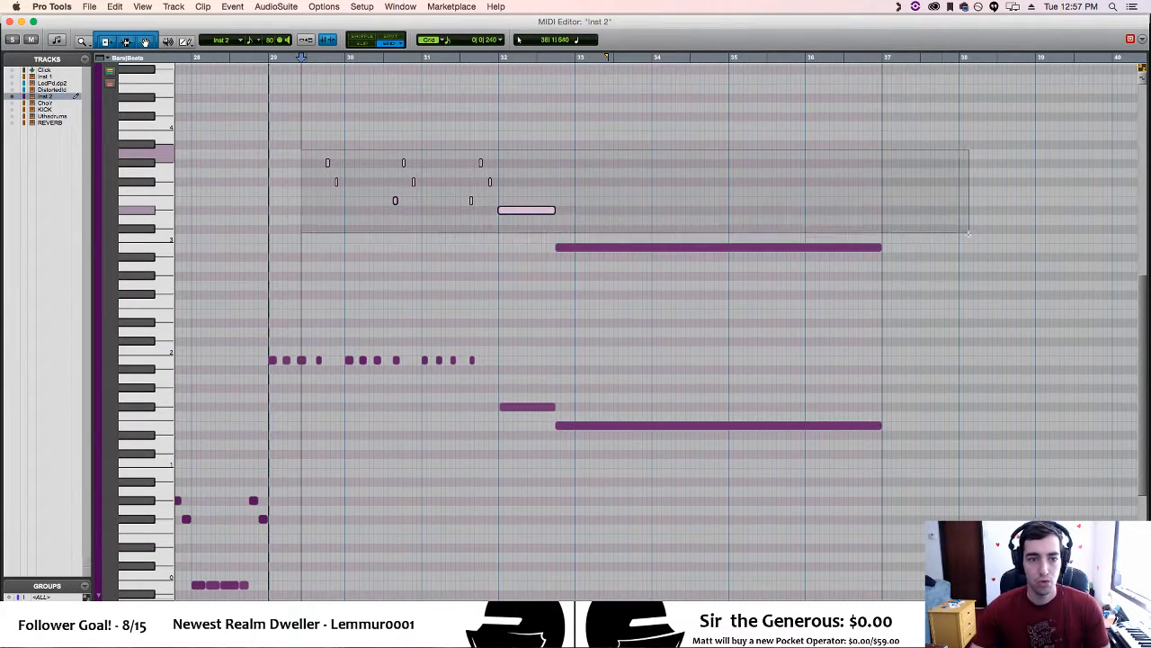
key(Delete)
Transpose all remaining low notes of the copied clip down two octaves, in line with the preceding bass notes
drag(914, 316, 349, 461)
scroll(785, 536, down, 5)
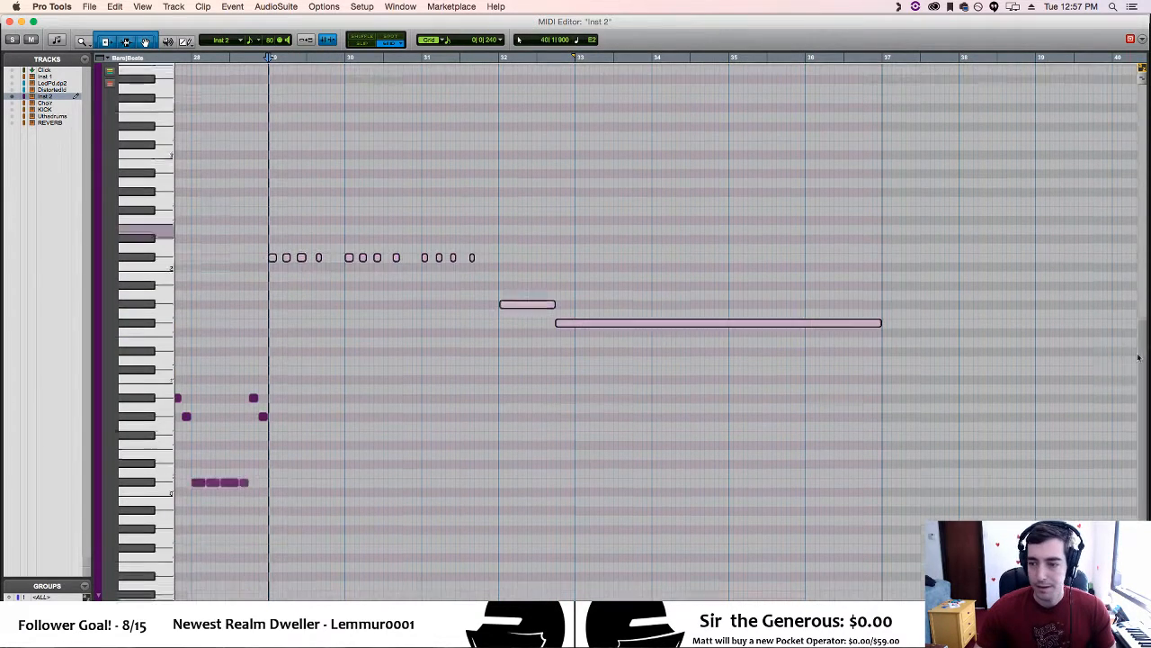
scroll(509, 598, left, 3)
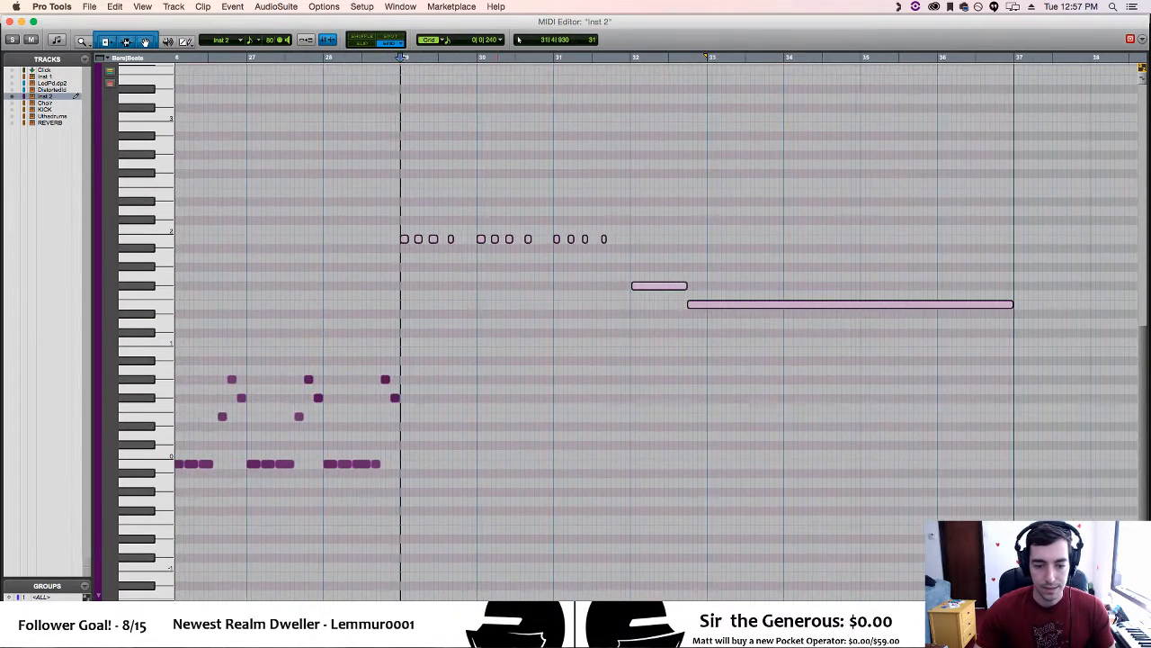
key(t)
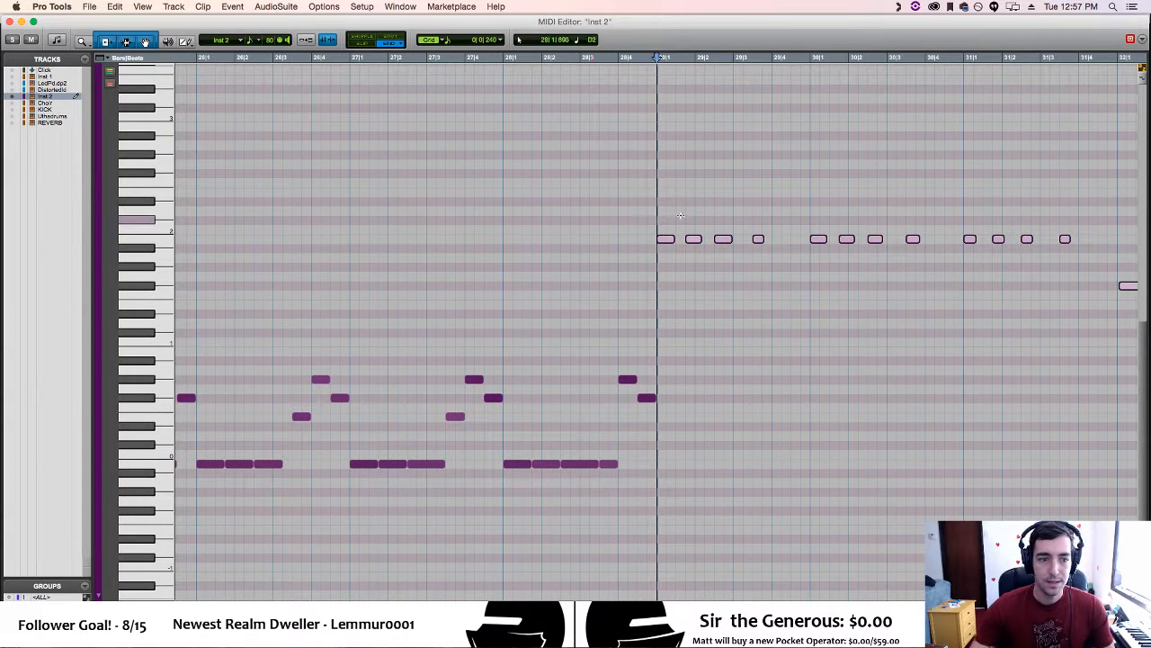
drag(665, 243, 662, 476)
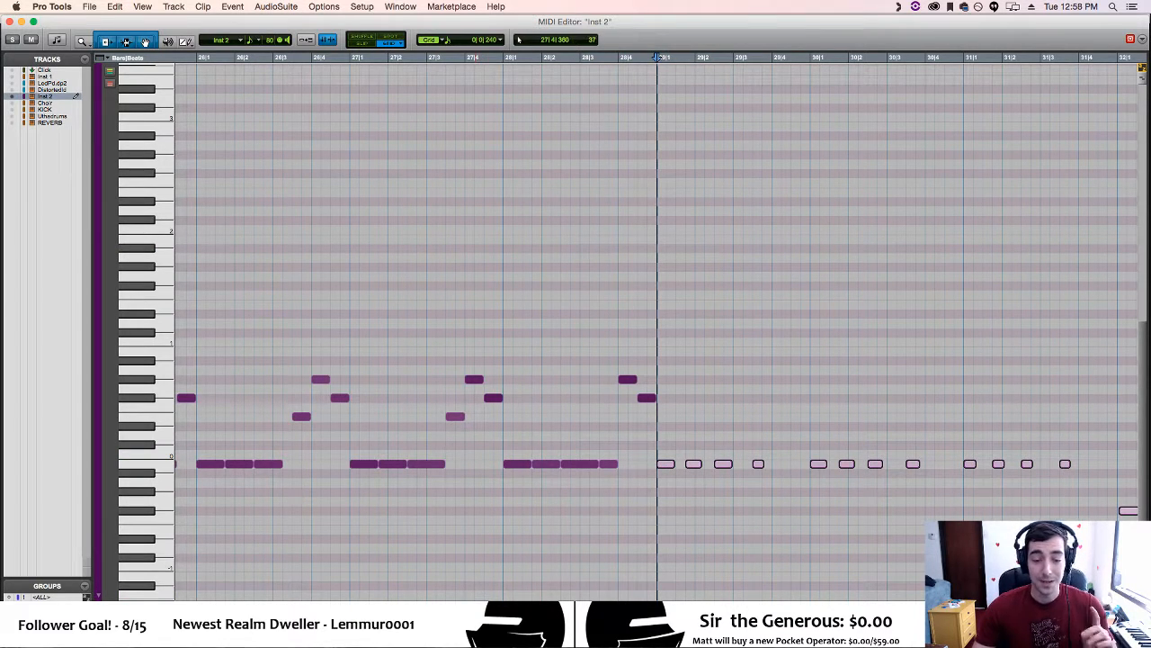
Raise the bar 32 note an octave to F#0, move the following sustained note up to Eb1, and make the two meet
scroll(563, 506, right, 5)
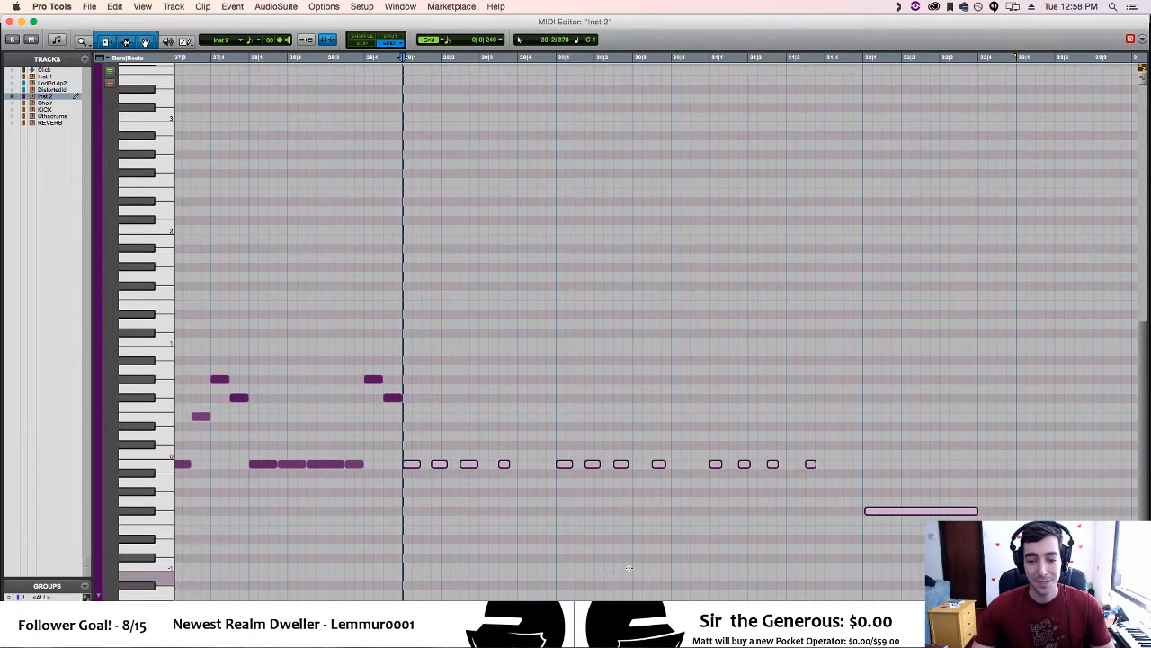
click(805, 521)
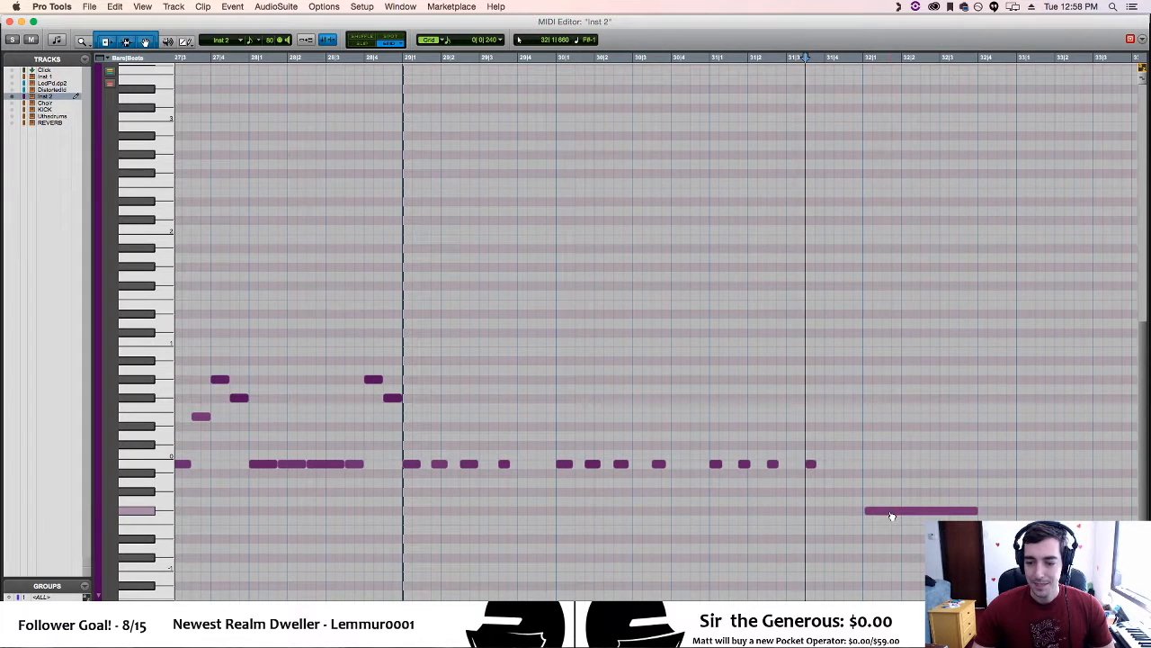
click(891, 512)
drag(891, 515, 888, 402)
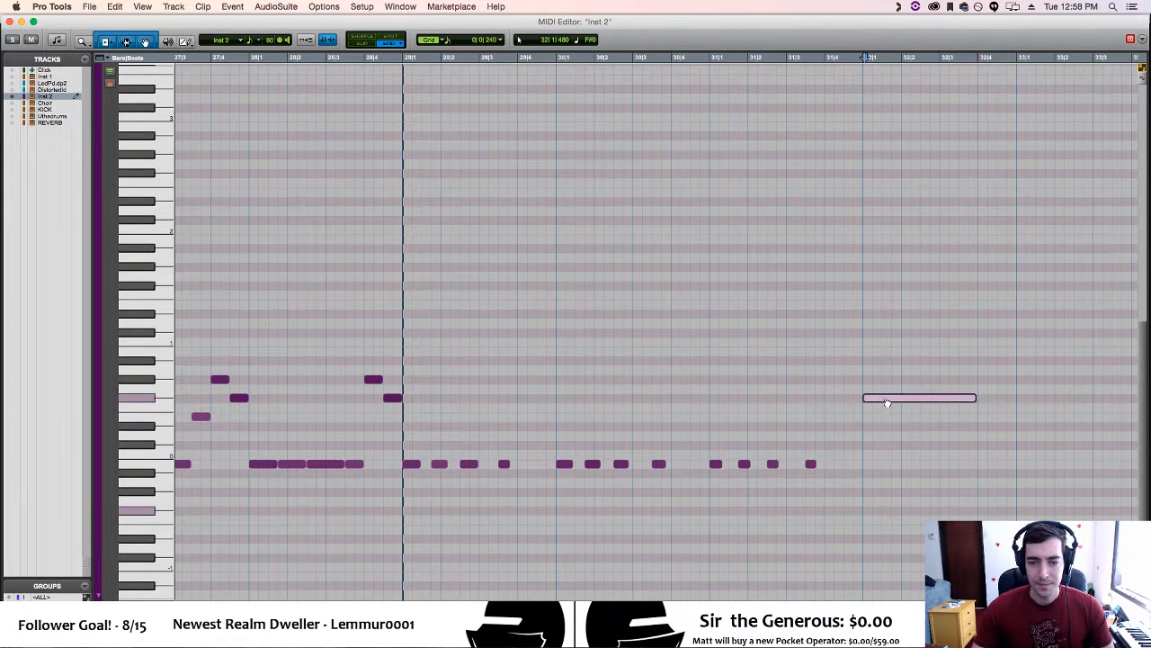
drag(990, 531, 992, 314)
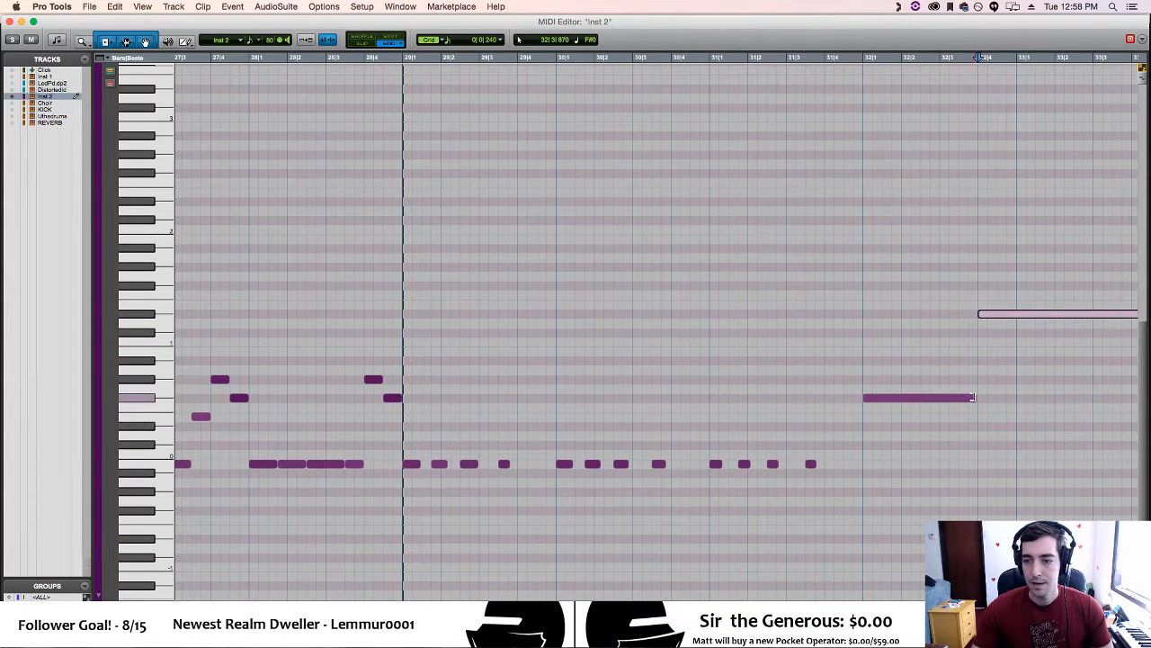
click(969, 398)
Lengthen each low bass note in bars 29 to 31 to meet the next, carrying the last one up to bar 32
click(447, 515)
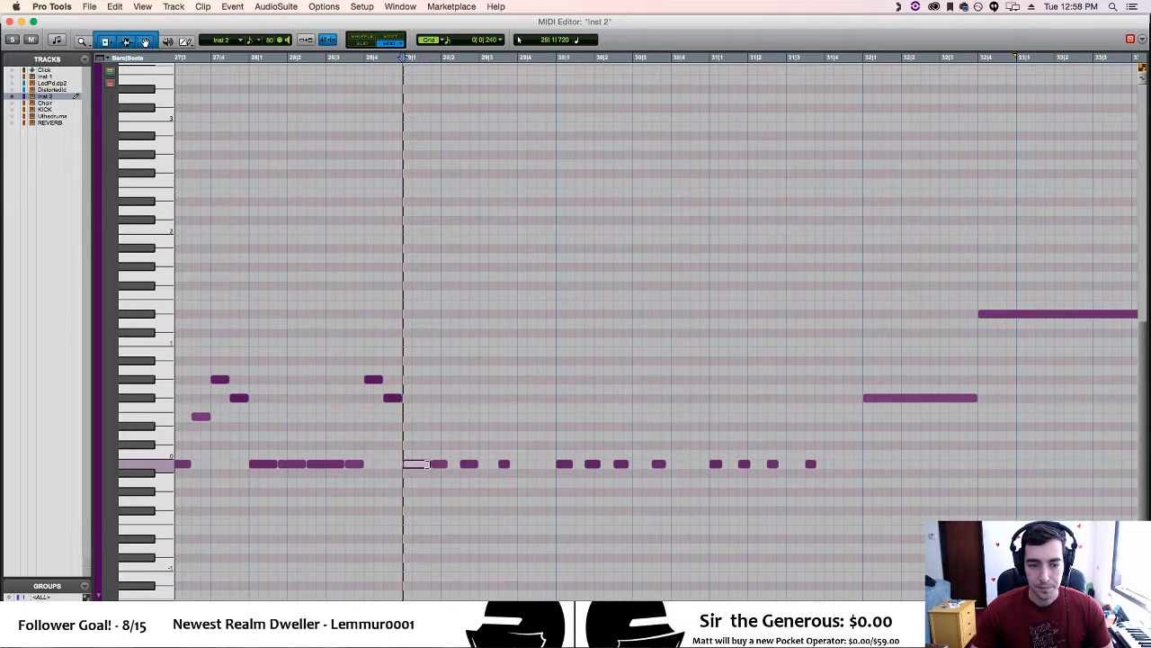
click(441, 465)
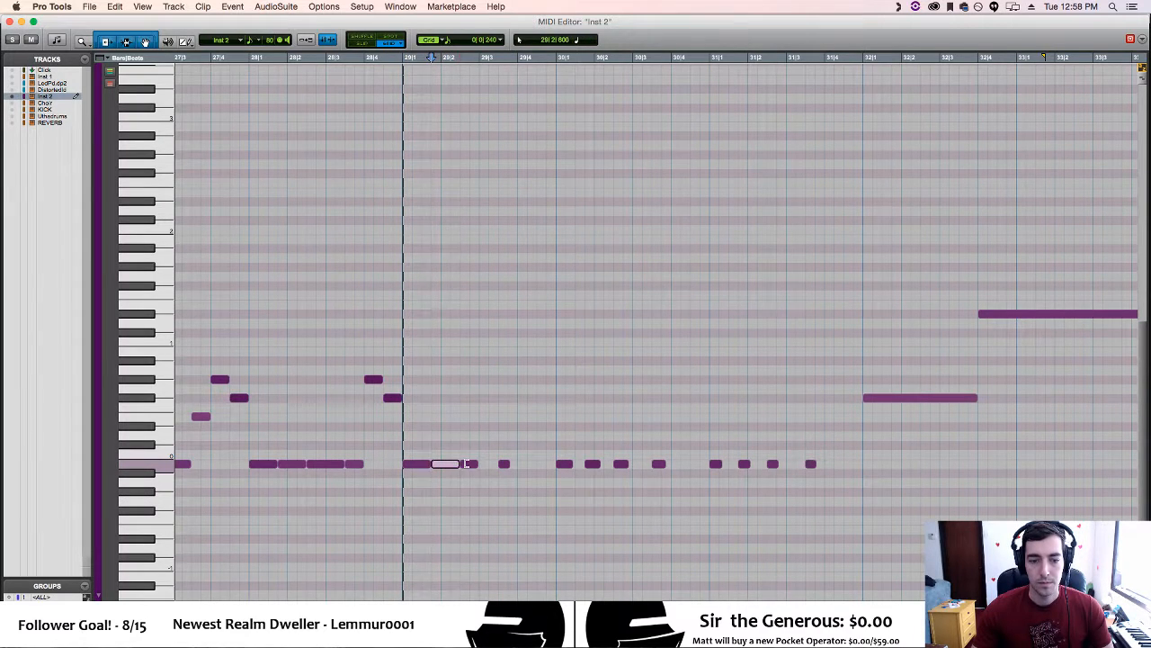
click(474, 465)
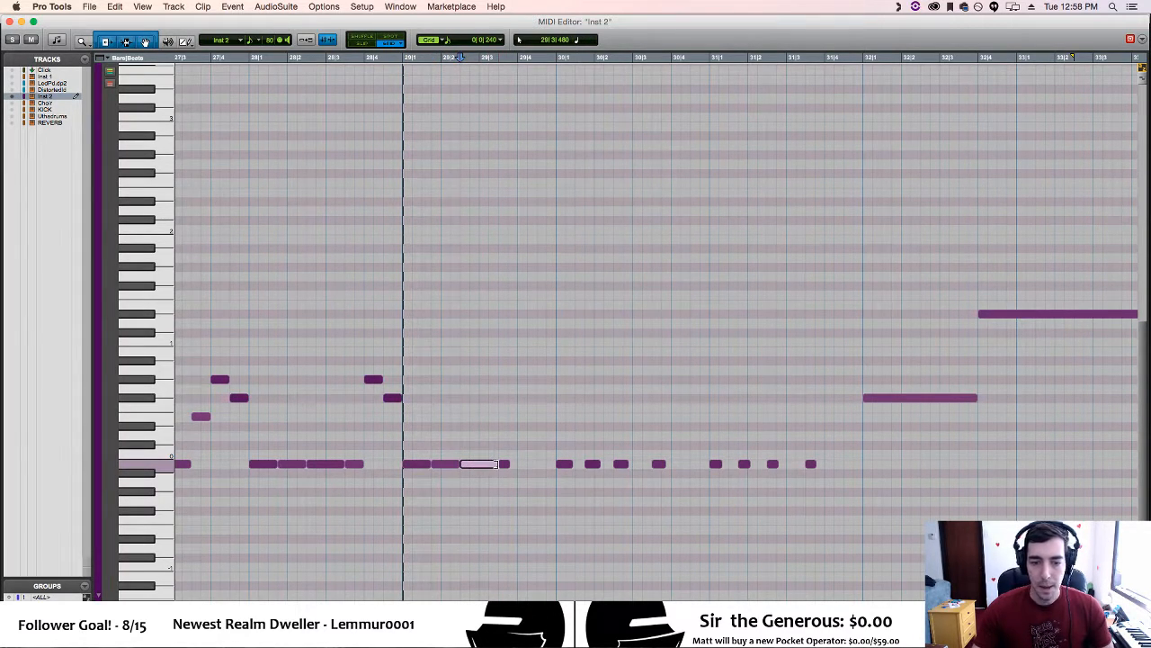
drag(507, 465, 567, 466)
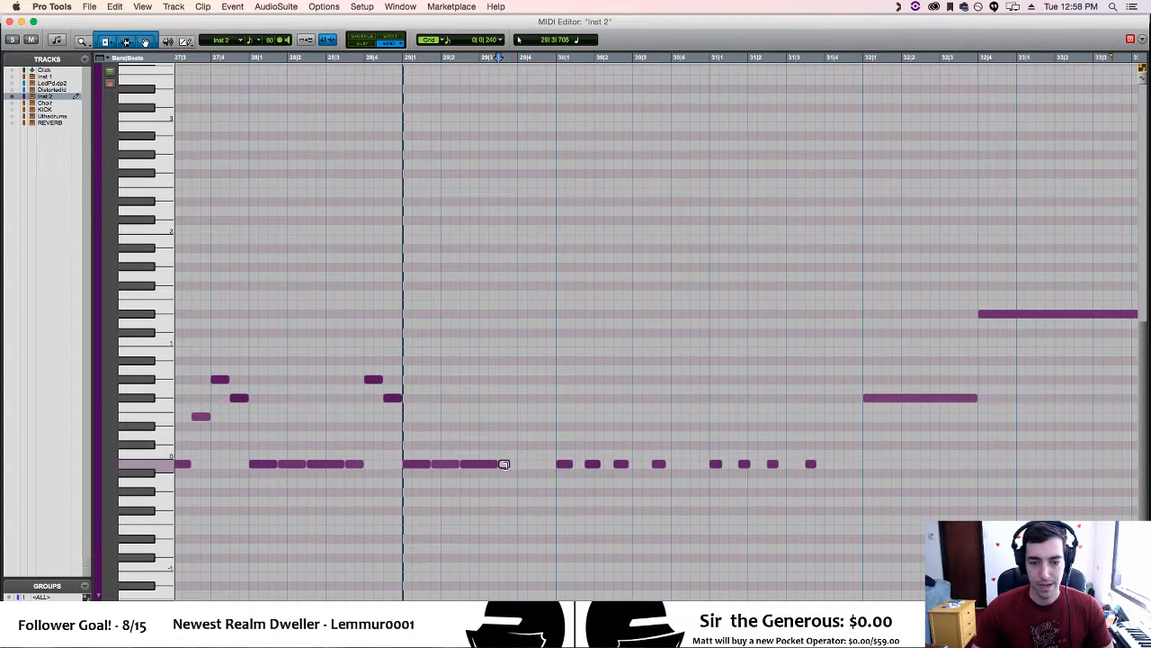
drag(504, 465, 554, 464)
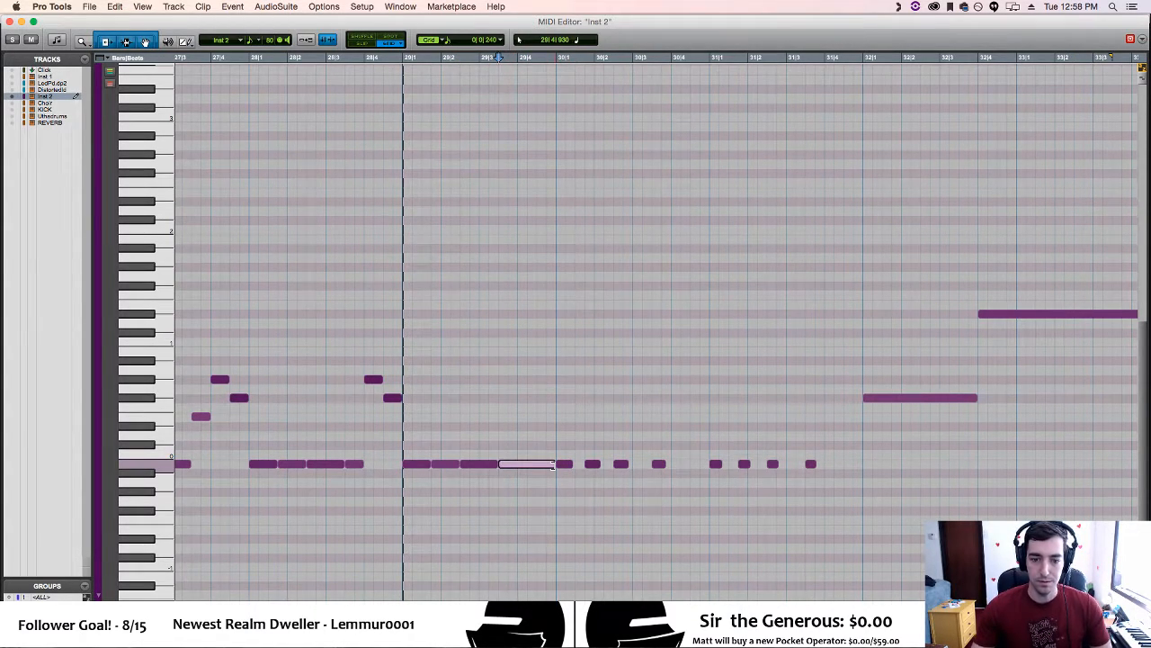
drag(569, 464, 583, 465)
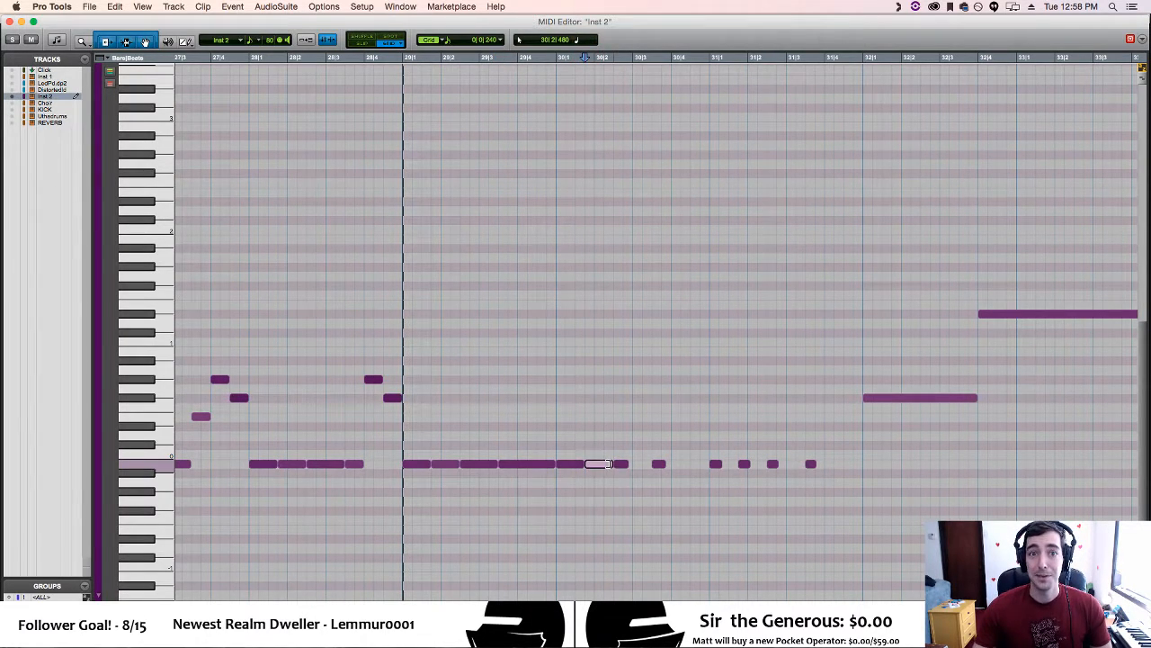
drag(626, 465, 666, 464)
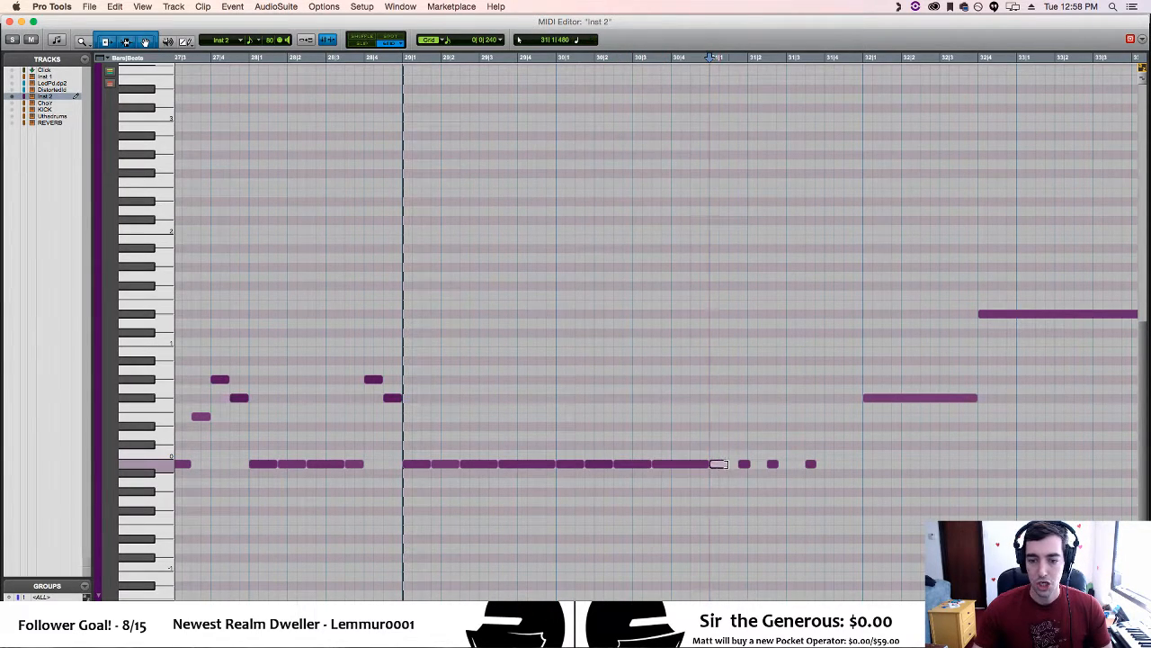
drag(742, 464, 861, 465)
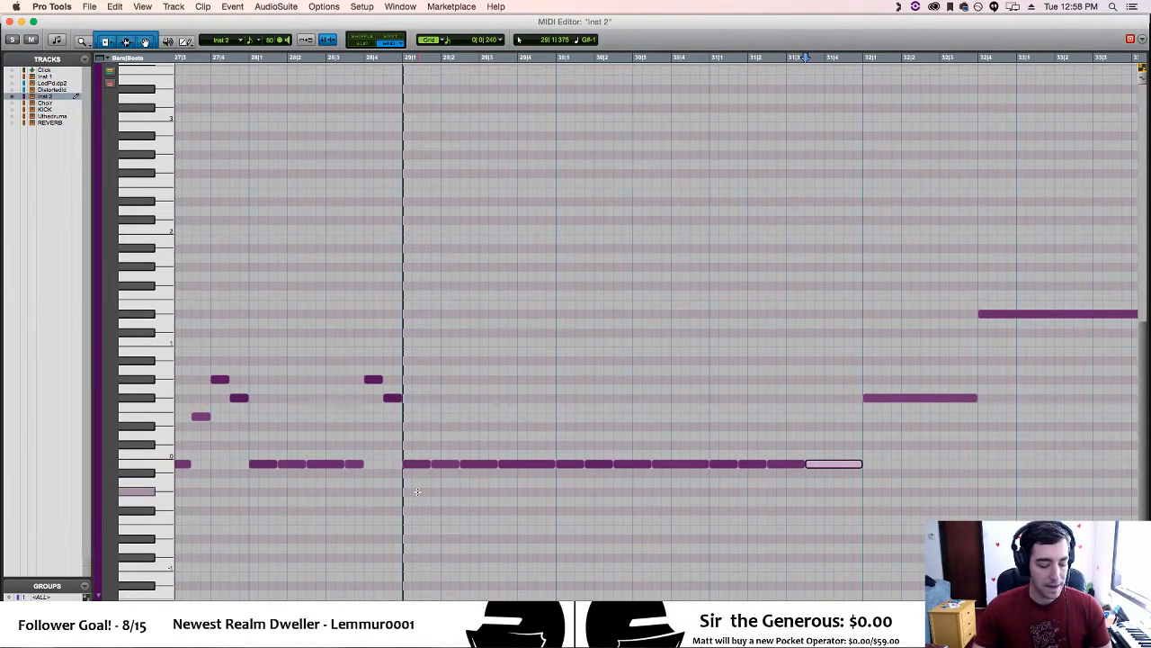
Lower the sustained Eb1 note an octave to Eb0 and align its start with the end of the bar 32 note
key(r)
key(r)
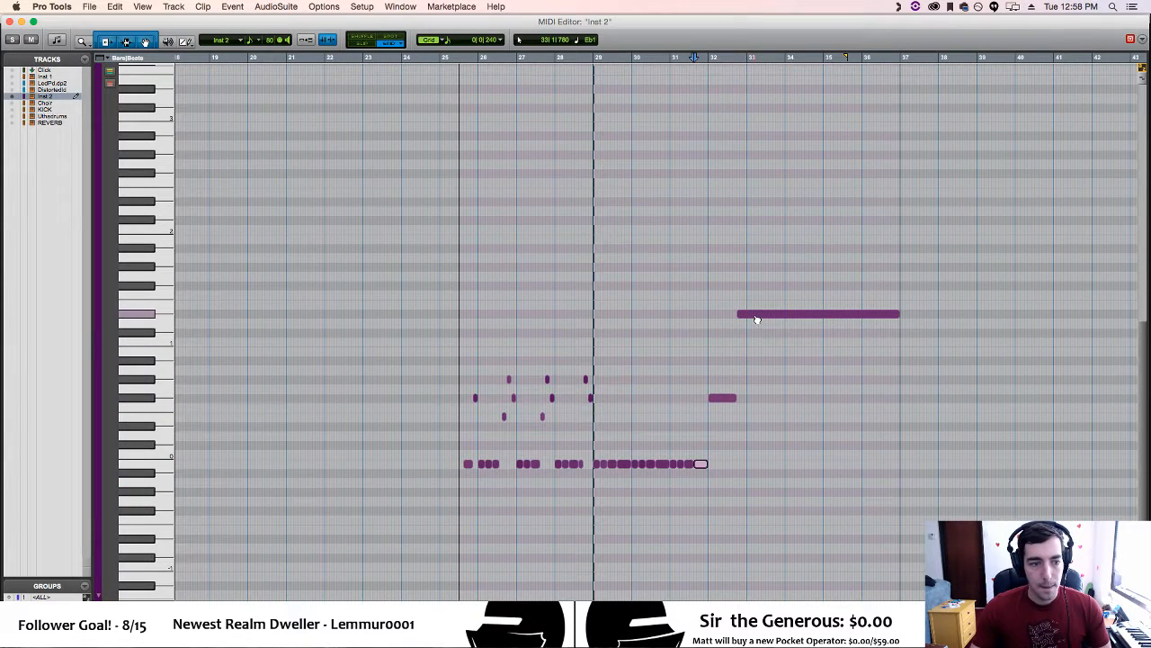
drag(757, 316, 764, 436)
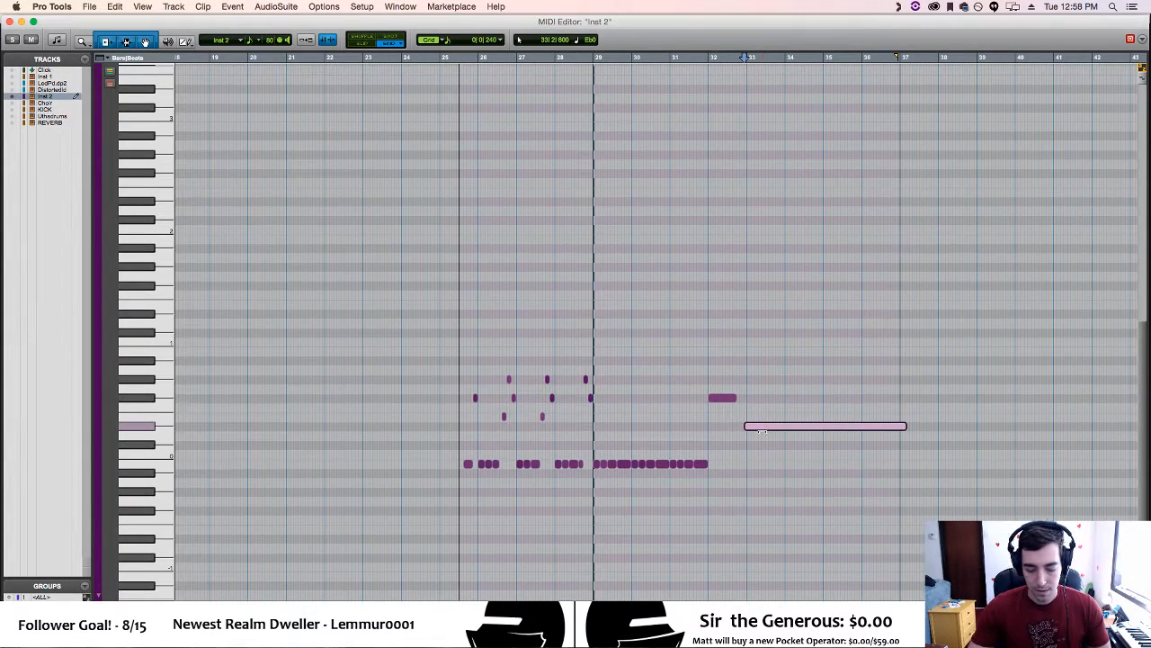
key(t)
key(t)
click(494, 501)
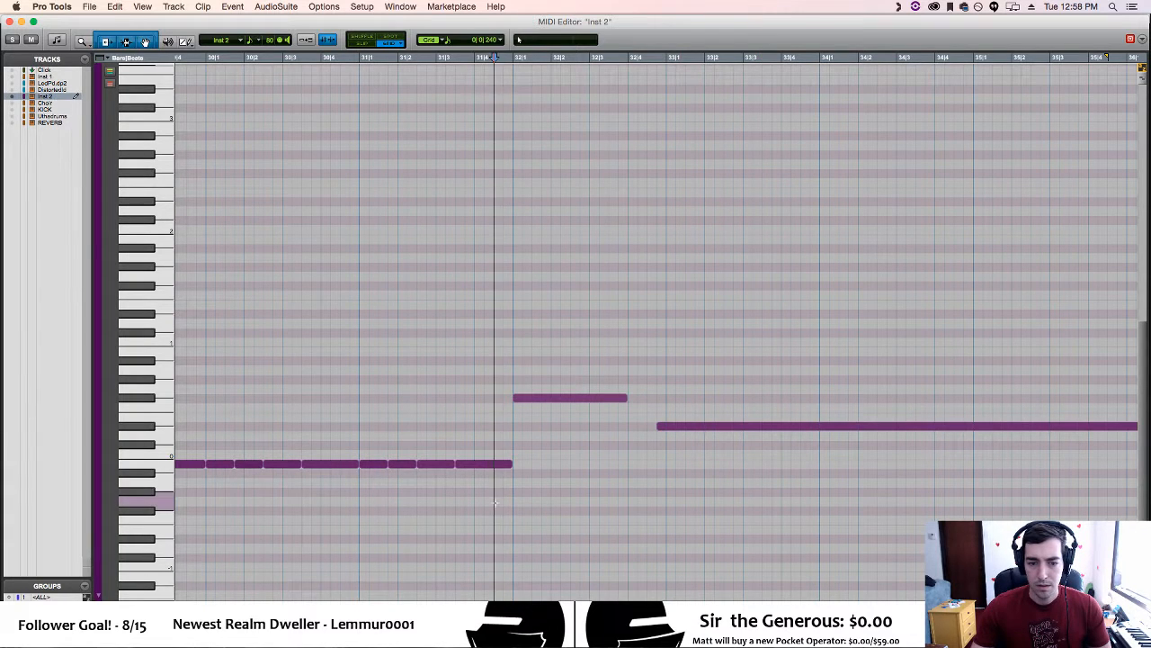
key(space)
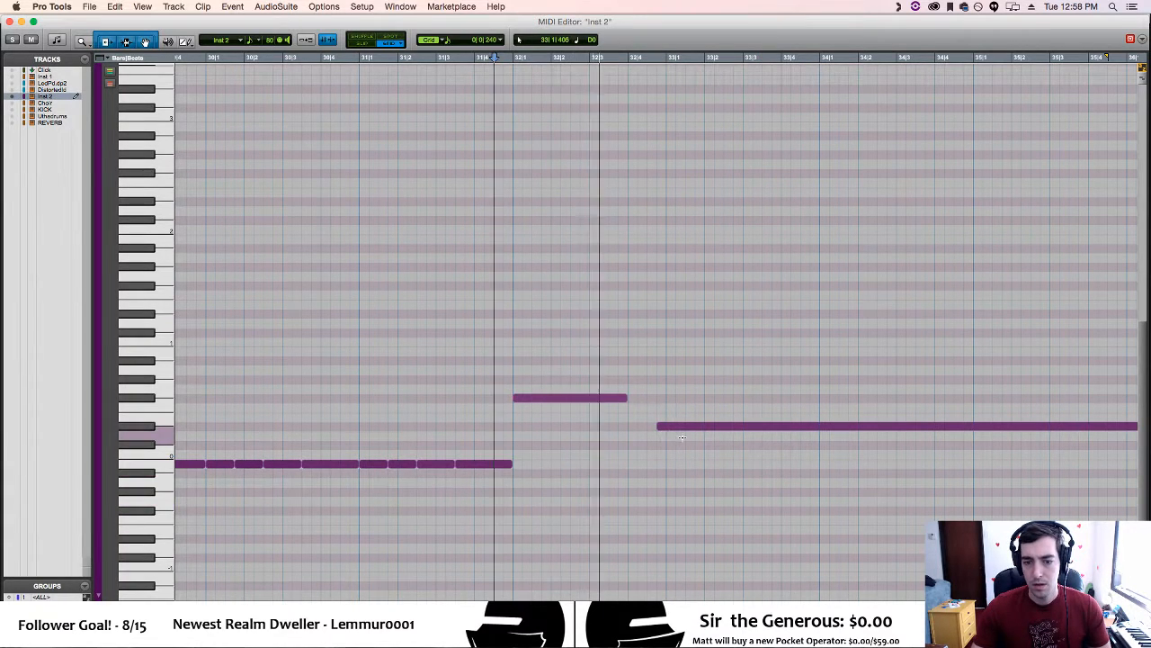
drag(682, 429, 657, 432)
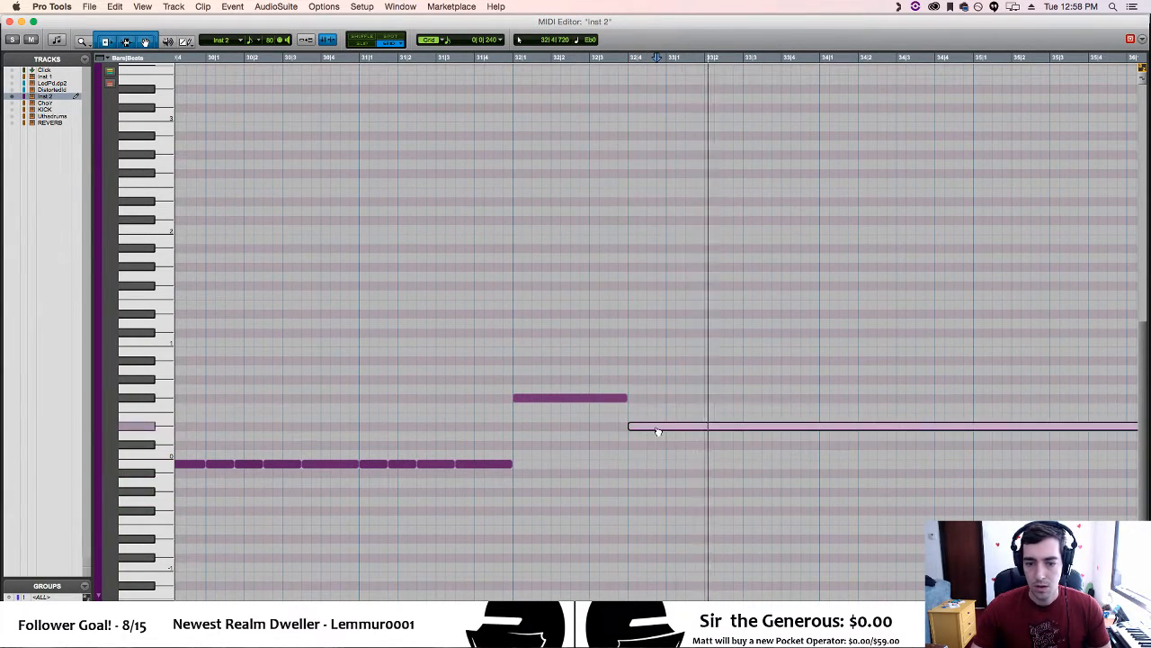
Play back the bass line from the end of bar 31 into the sustained note, and close the MIDI Editor
key(space)
click(591, 430)
click(479, 431)
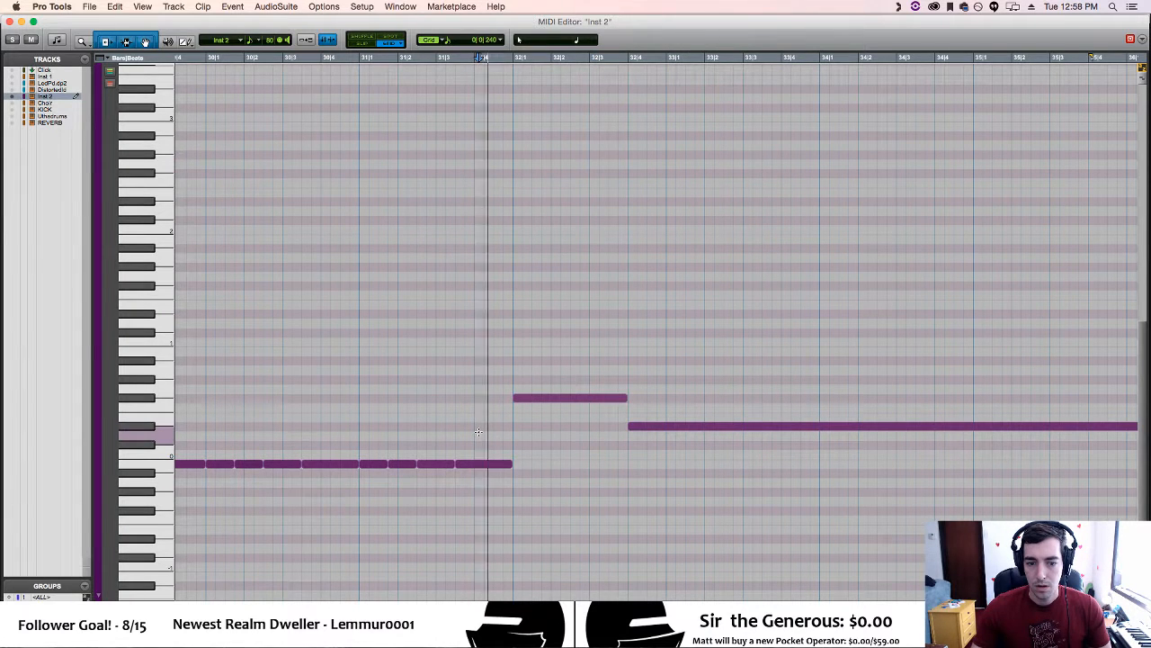
key(space)
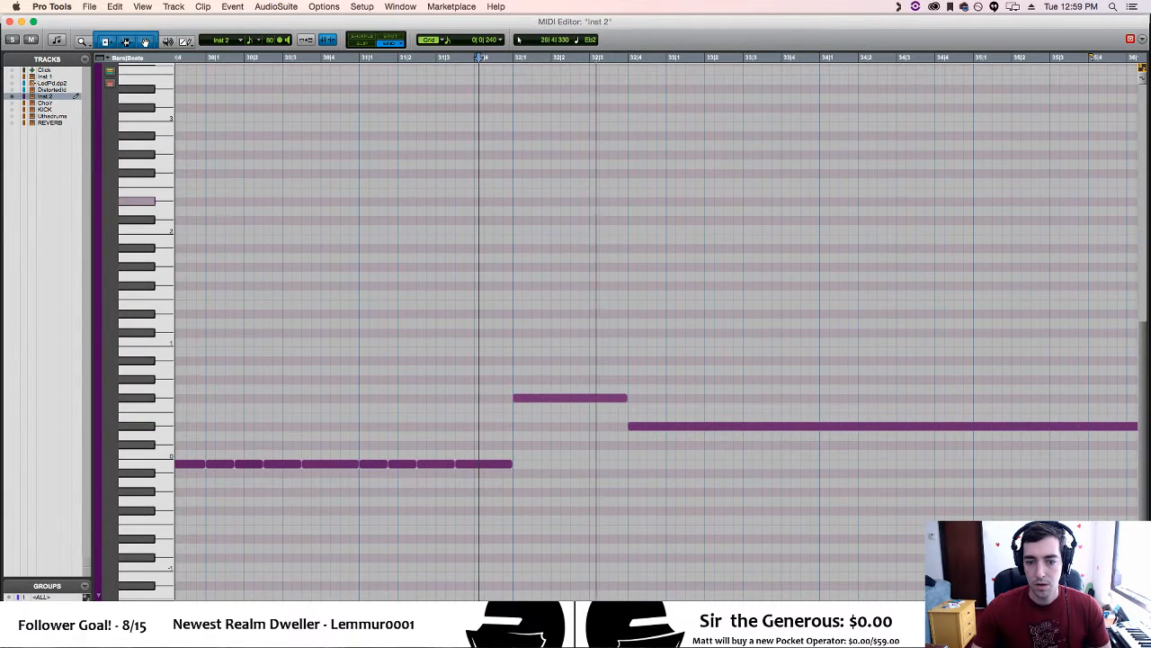
click(10, 21)
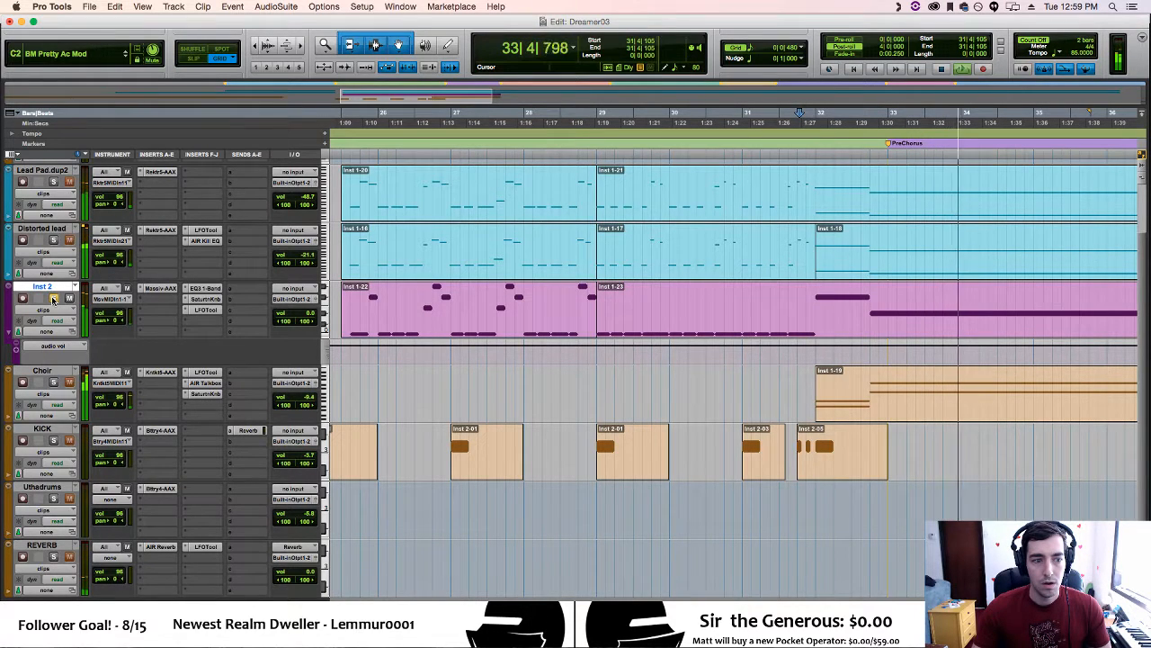
key(space)
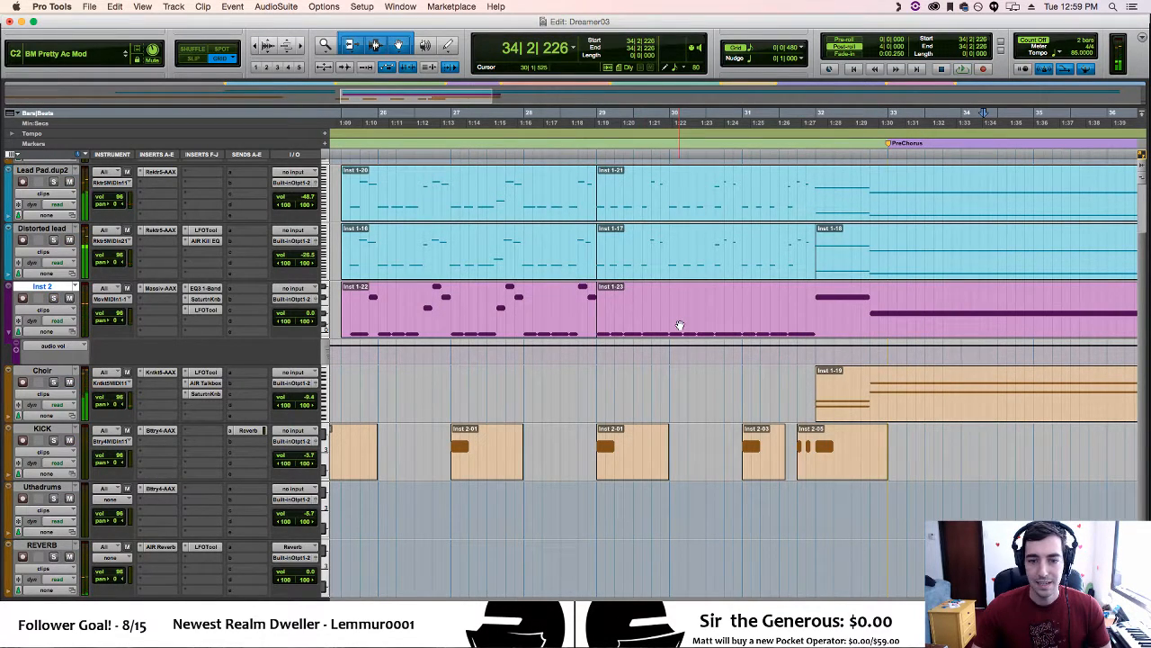
Collapse Inst 2's automation lane and play the session from bar 1 through the intro into the verse
click(10, 335)
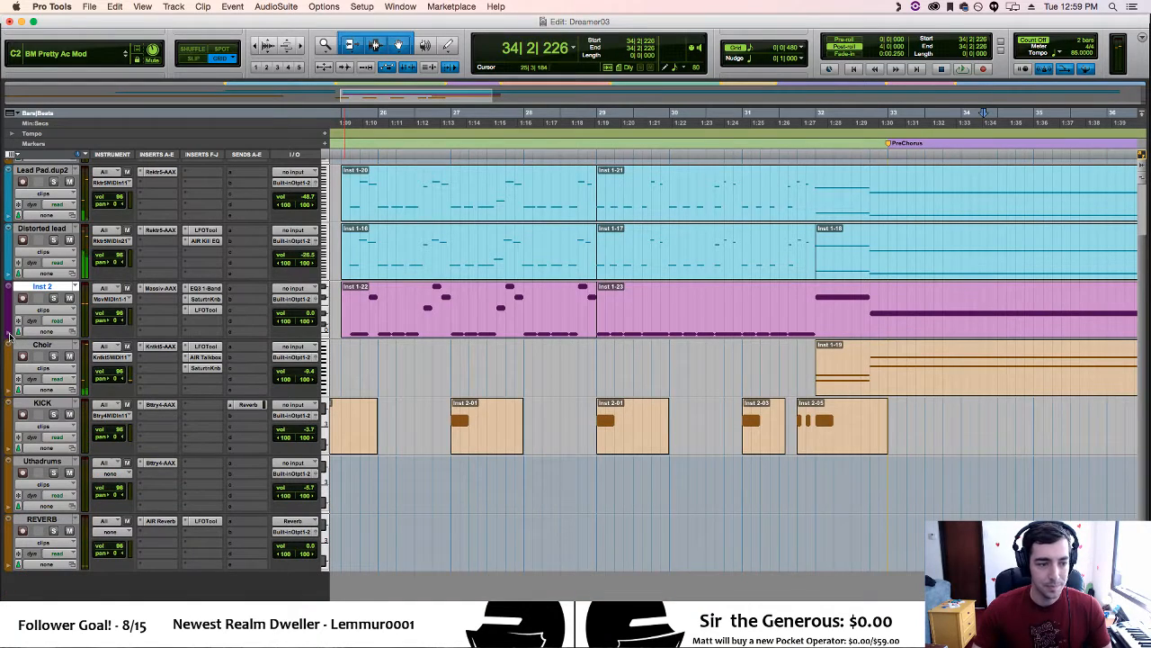
key(r)
key(r)
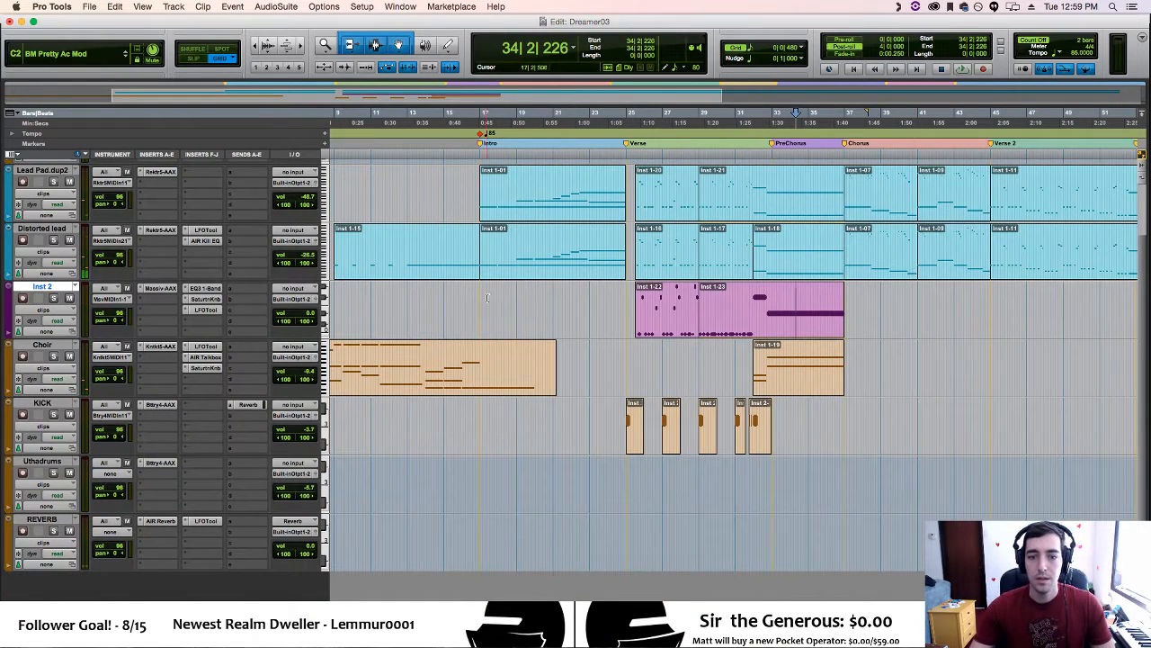
click(852, 70)
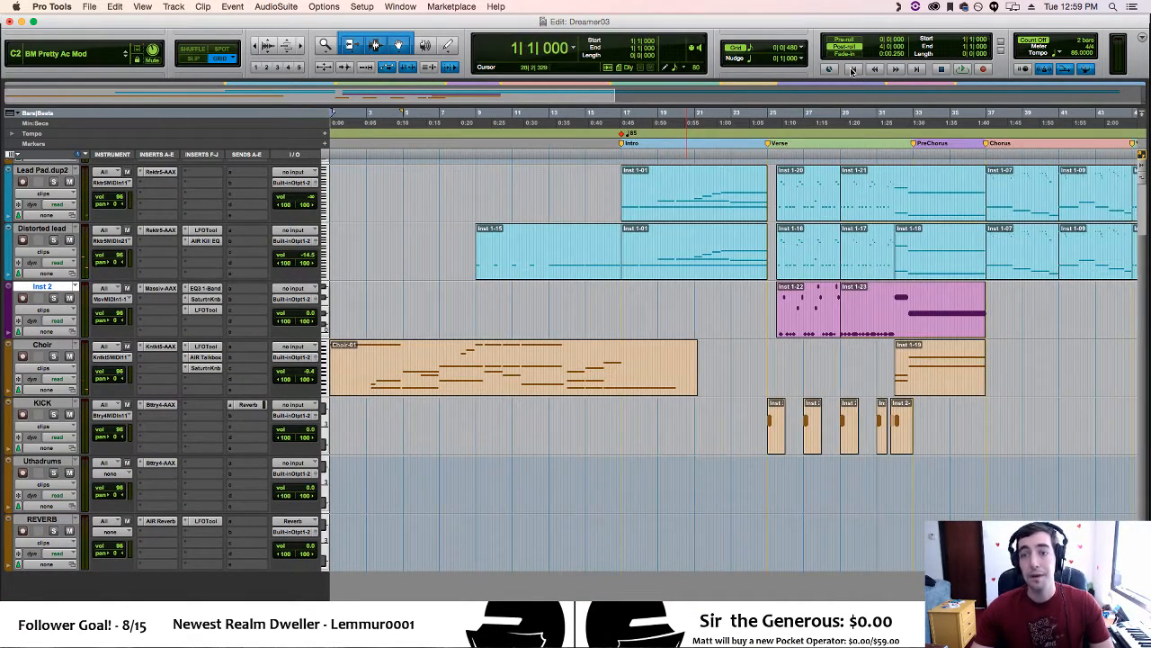
key(space)
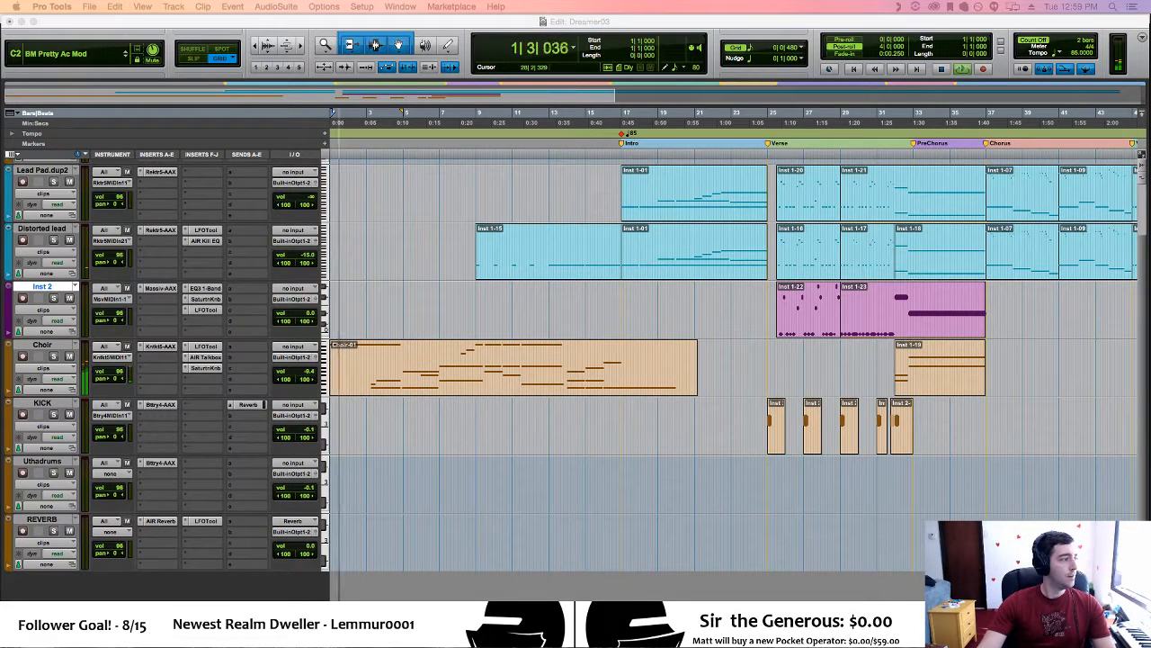
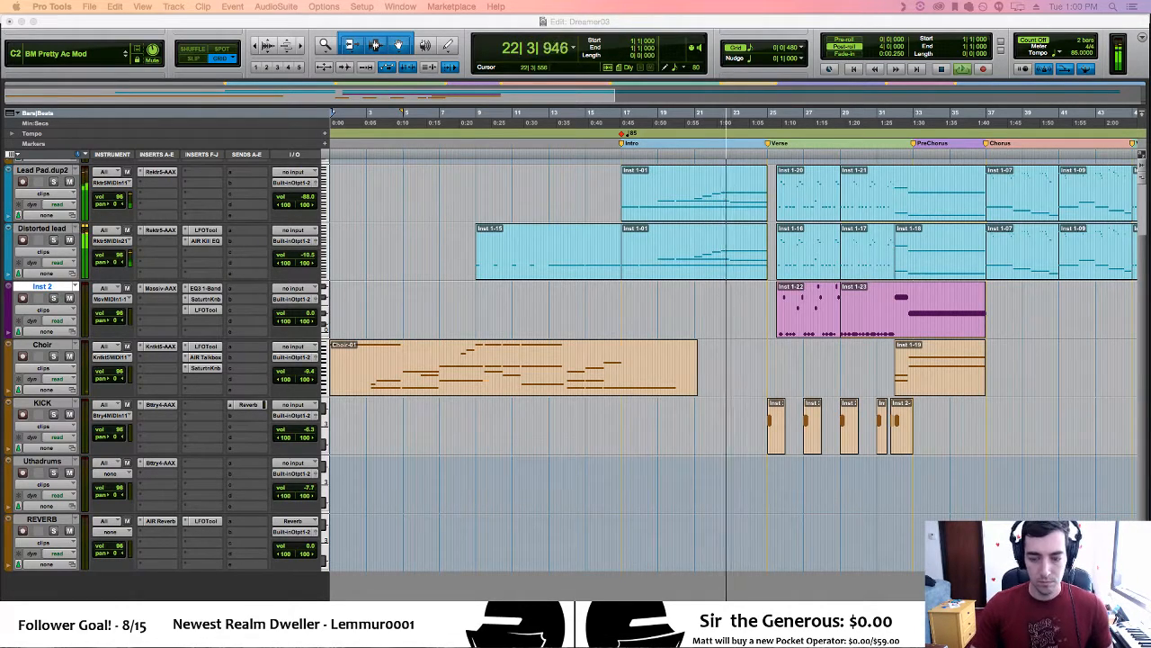
click(725, 344)
scroll(724, 344, right, 2)
scroll(724, 344, right, 3)
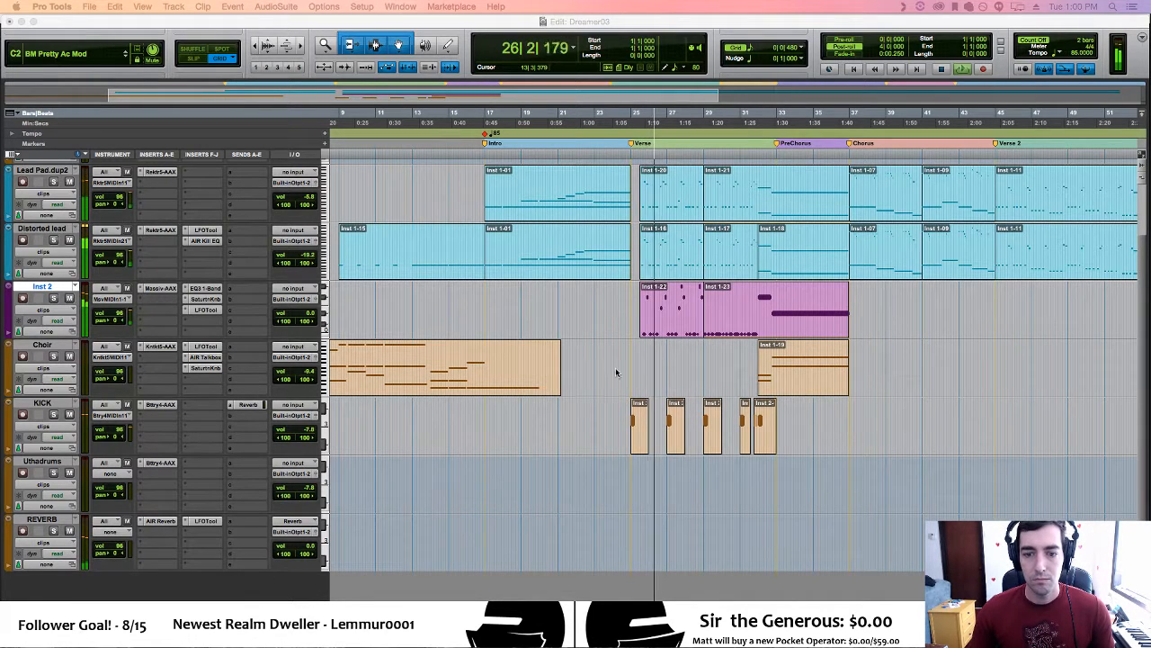
Lower Inst 2's audio volume automation to about -6.1 dB across the verse and prechorus, and audition it from bar 32
click(18, 331)
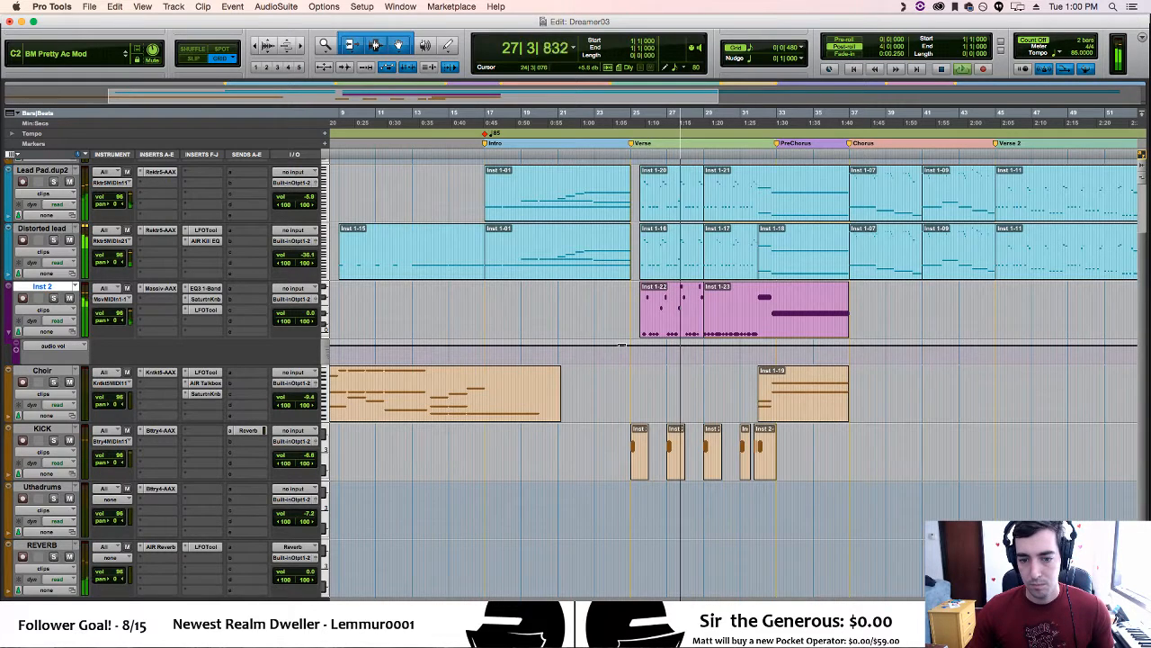
drag(619, 346, 618, 348)
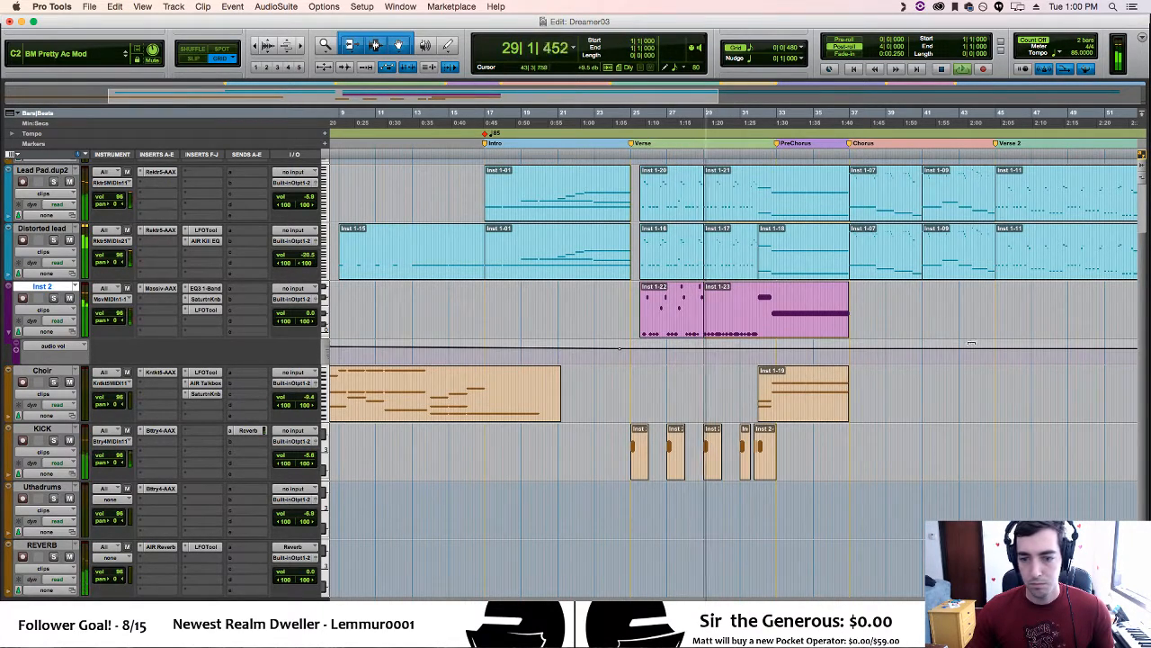
drag(1007, 349, 1006, 348)
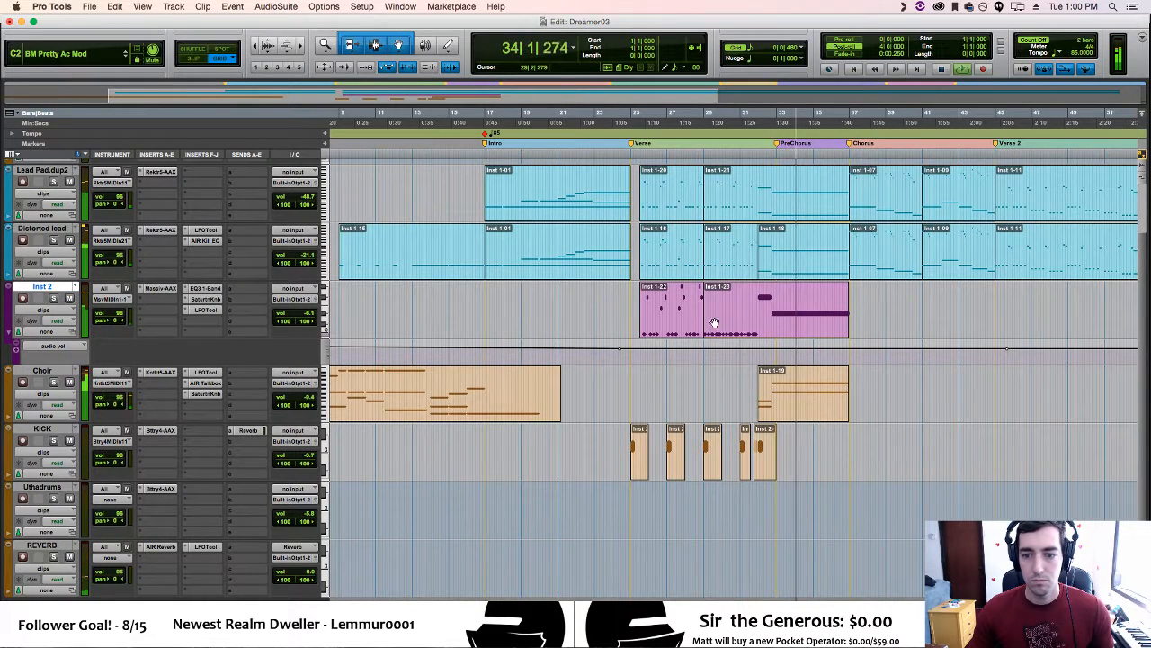
key(space)
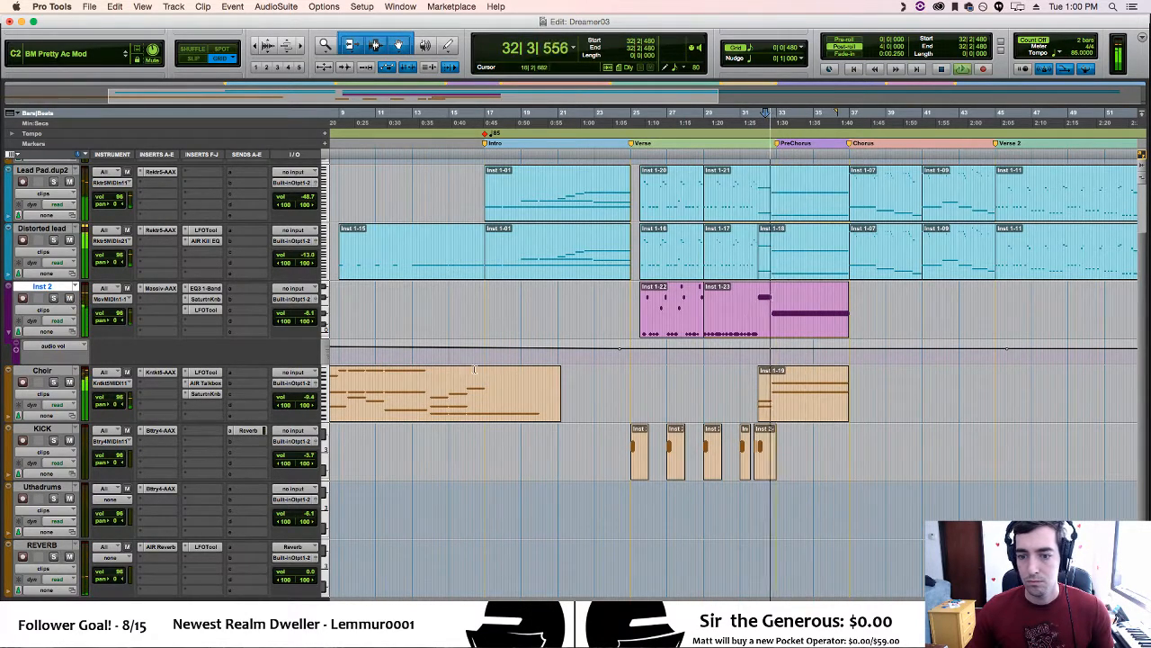
click(9, 332)
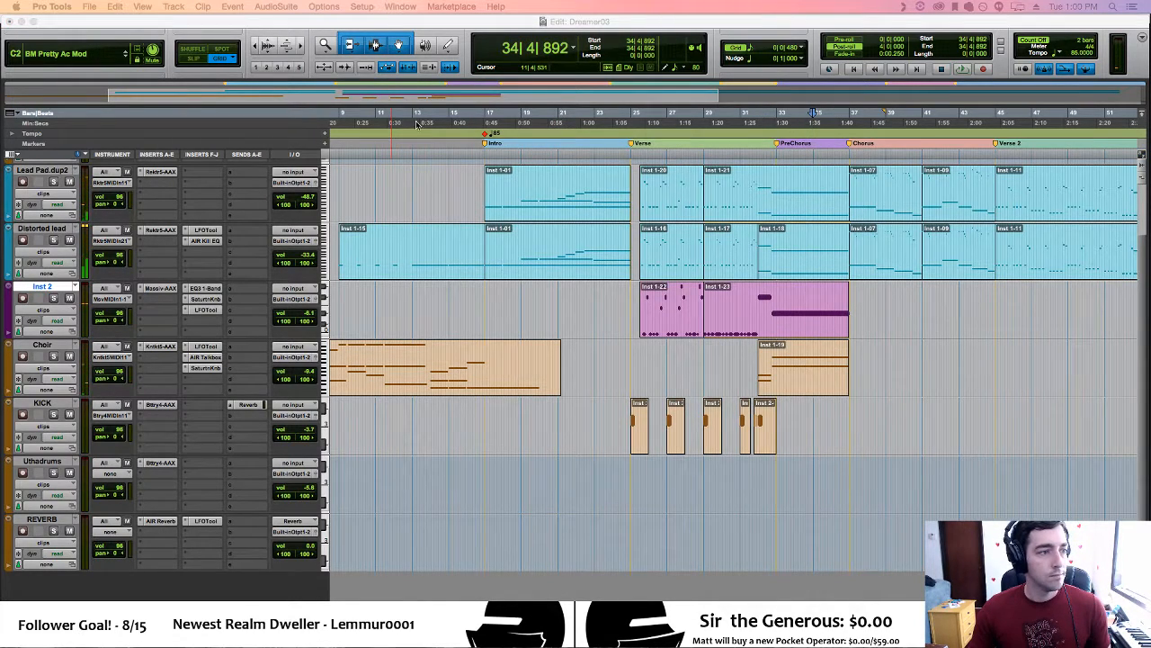
Save the session as a new version named Dreamer04 in the SKETCHES folder
click(595, 594)
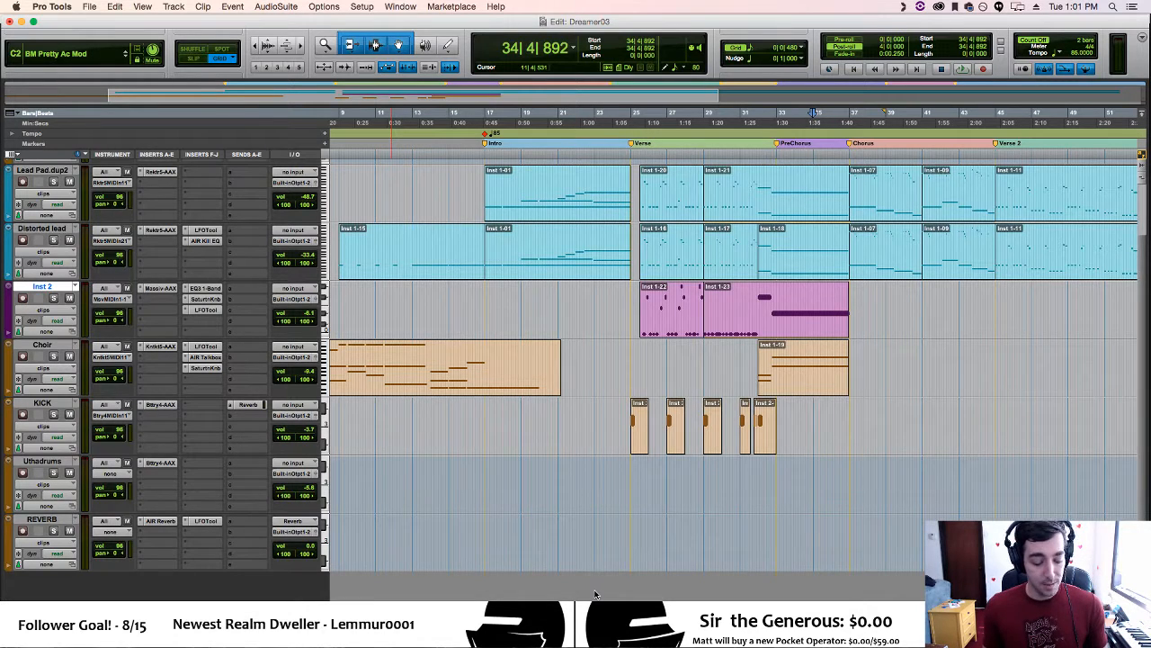
click(91, 6)
click(123, 96)
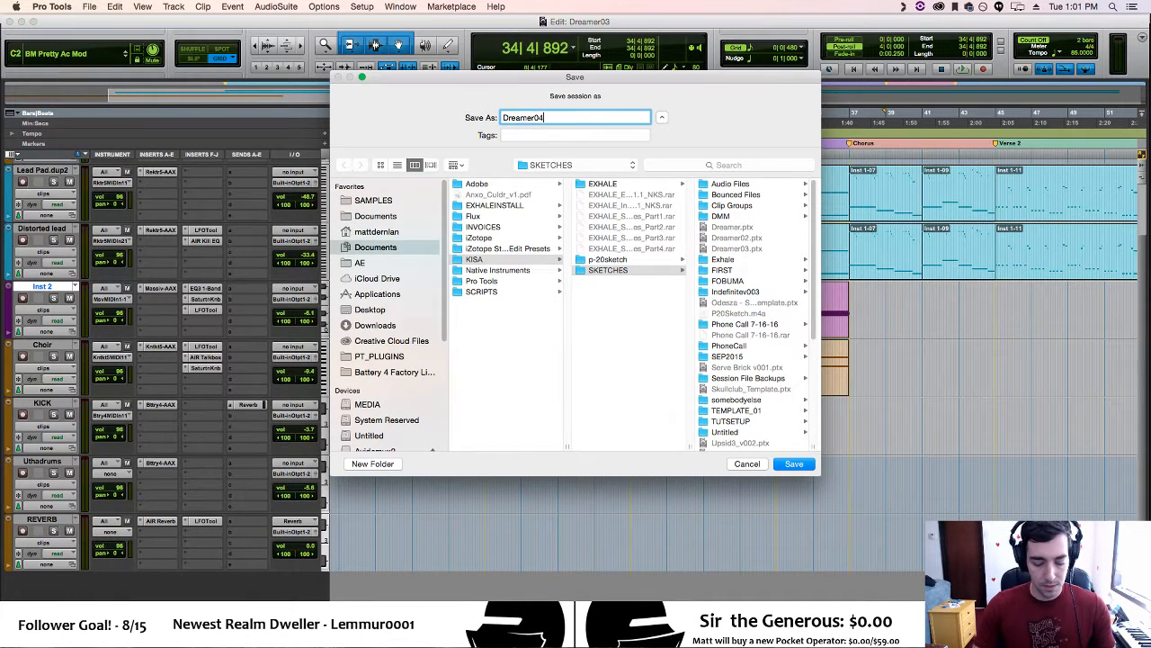
Save the session under the new name Dreamer04 in the SKETCHES folder
text(4)
key(Return)
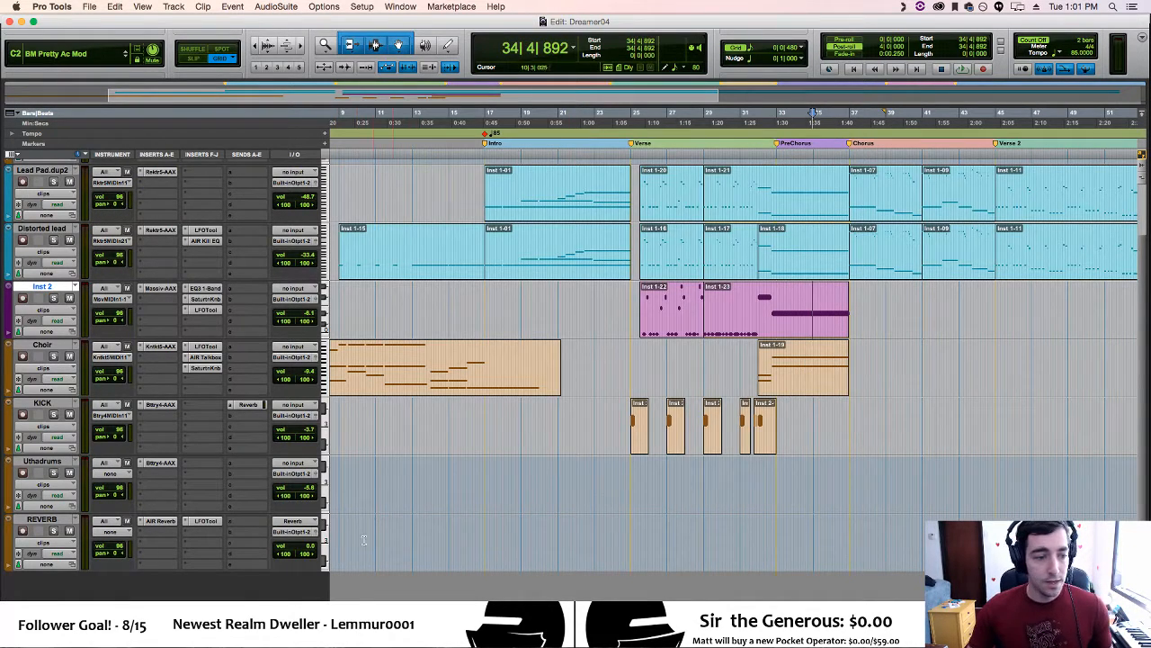
Switch to Finder and preview the riser sample Electro_37.wav from the Free Rises by Output folder
key(super+Tab)
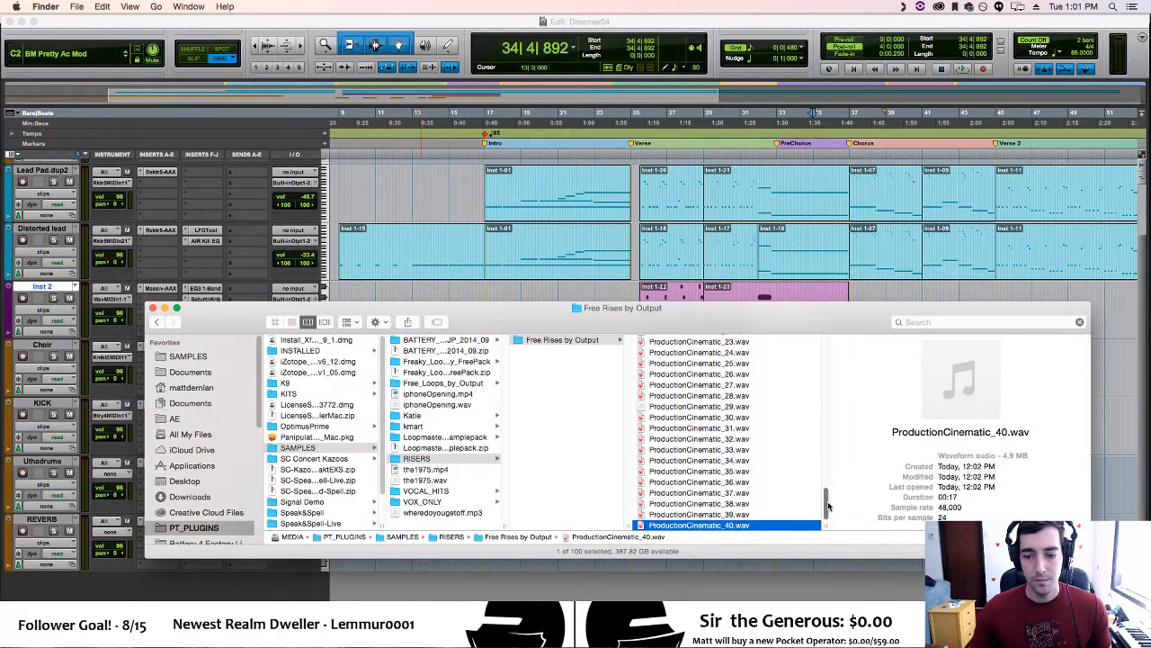
drag(827, 505, 824, 485)
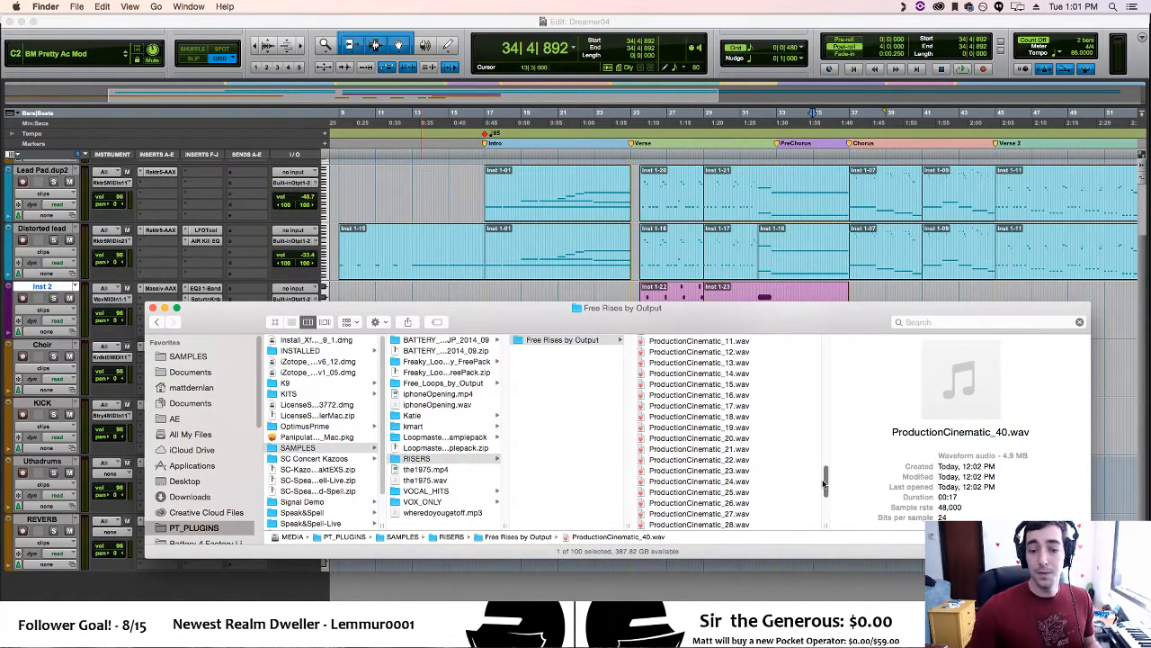
drag(826, 484, 803, 405)
click(769, 428)
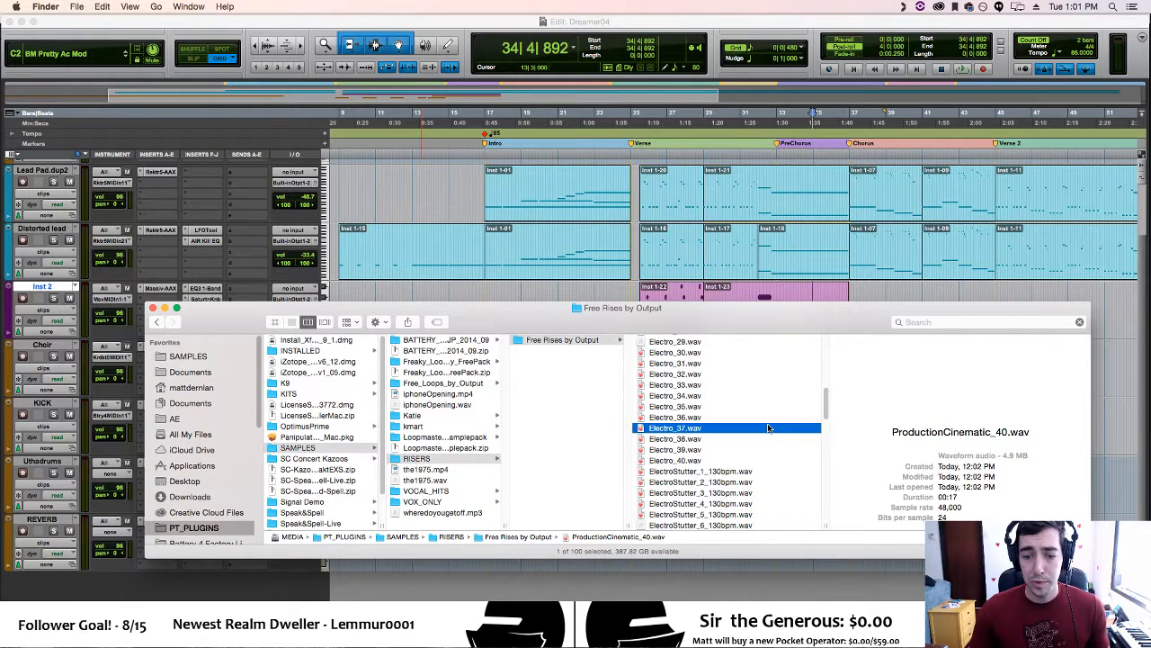
key(space)
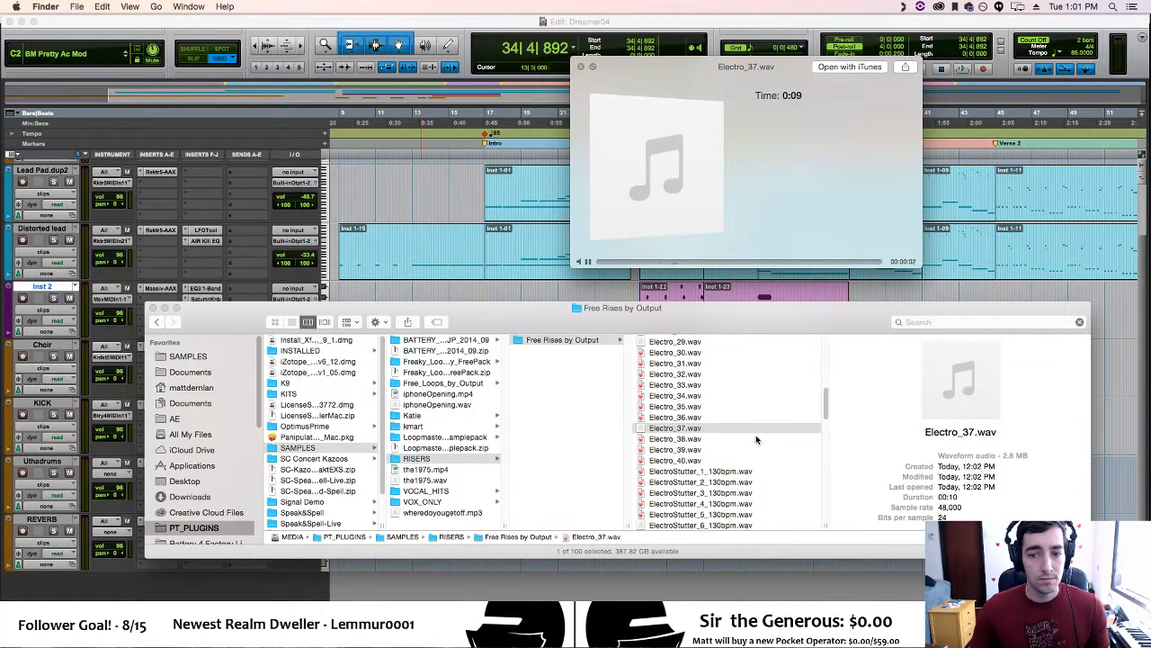
key(space)
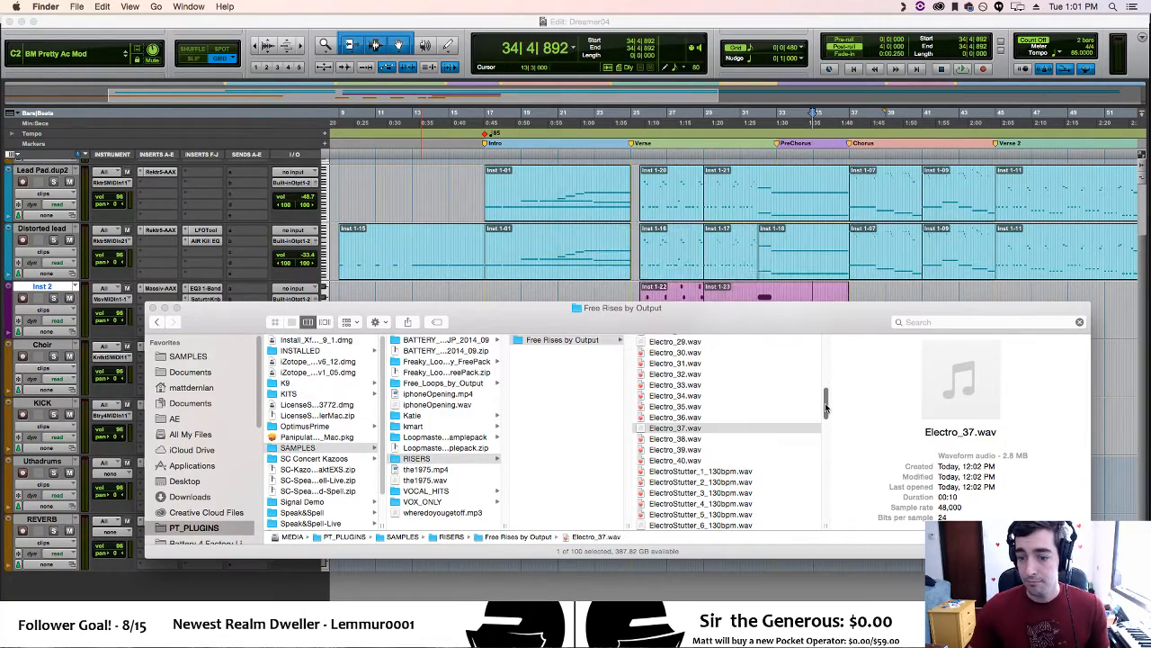
Find ElectroStutter_17_167bpm.wav among the riser samples and preview it
scroll(828, 415, down, 2)
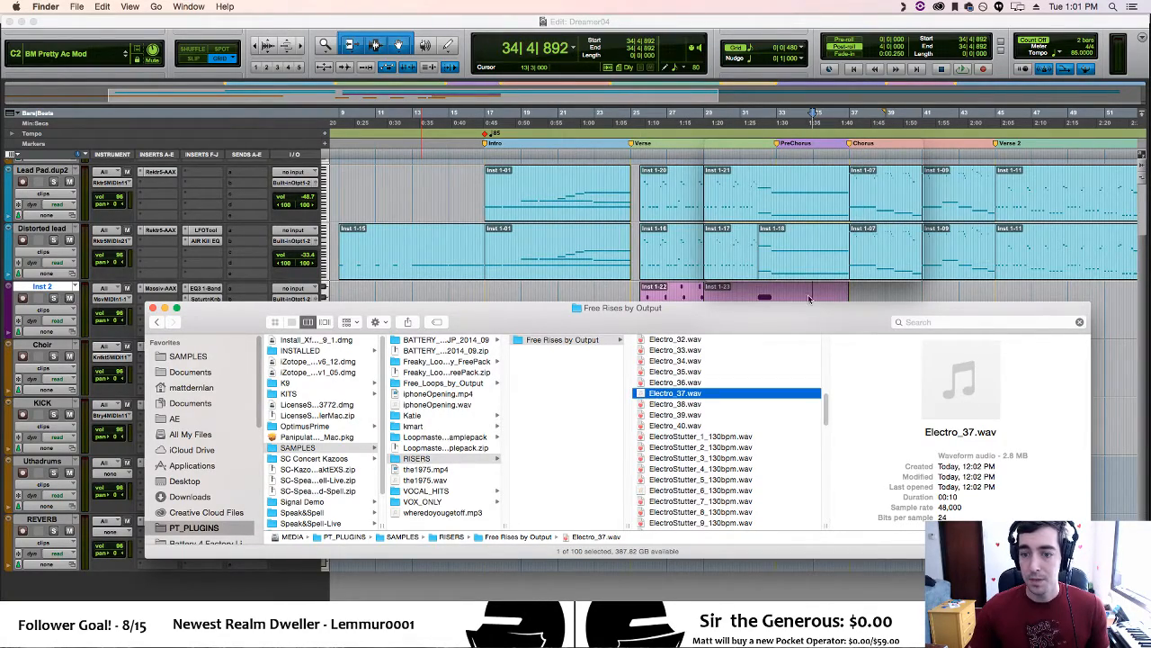
drag(810, 307, 812, 161)
drag(819, 131, 782, 315)
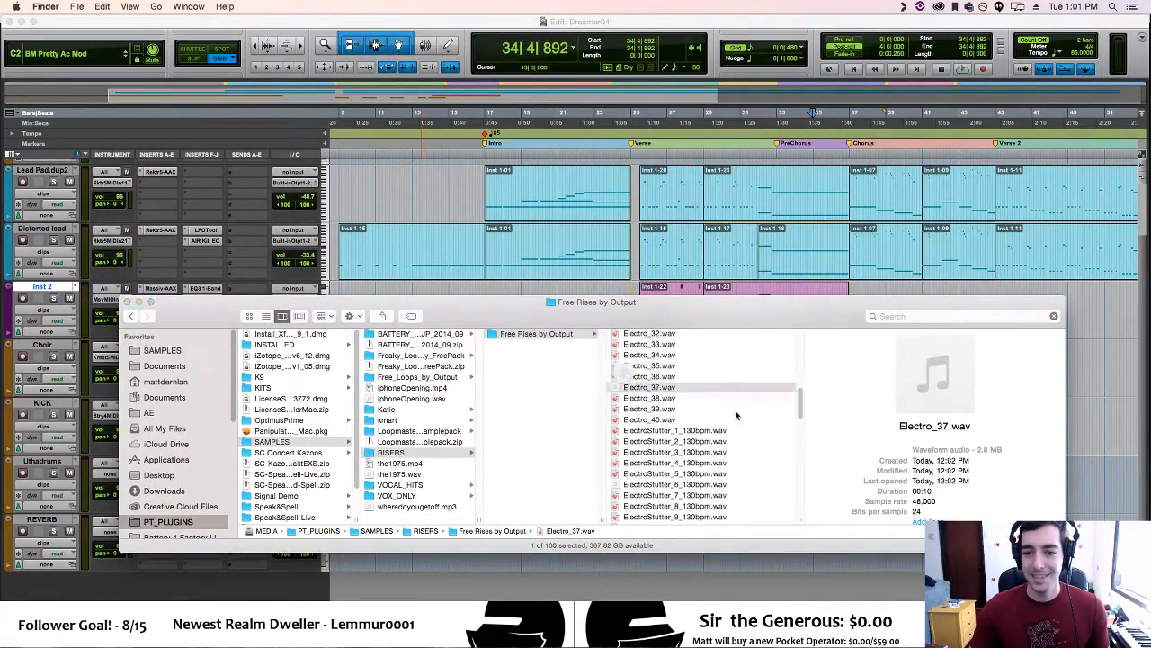
drag(800, 398, 795, 419)
click(742, 474)
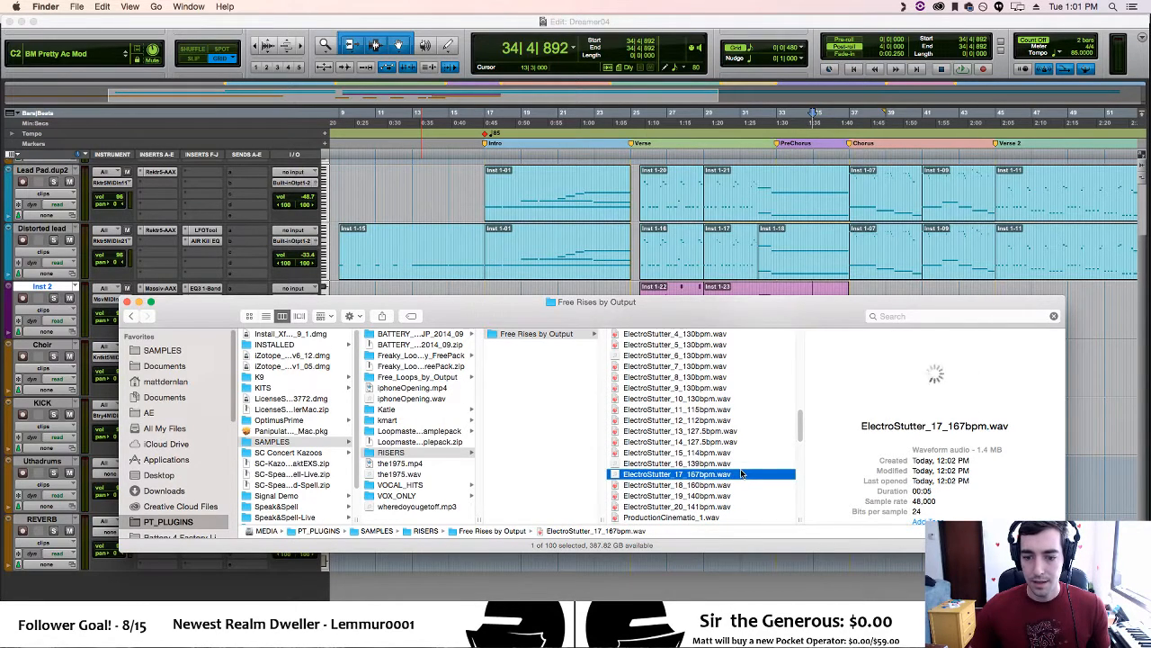
key(space)
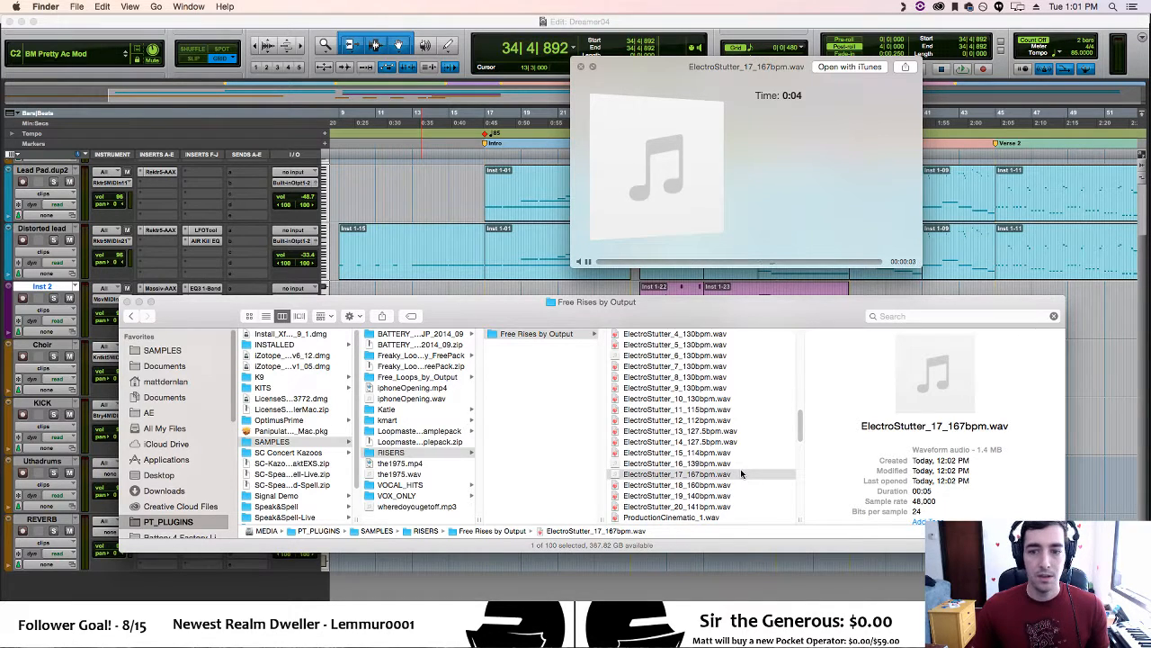
key(space)
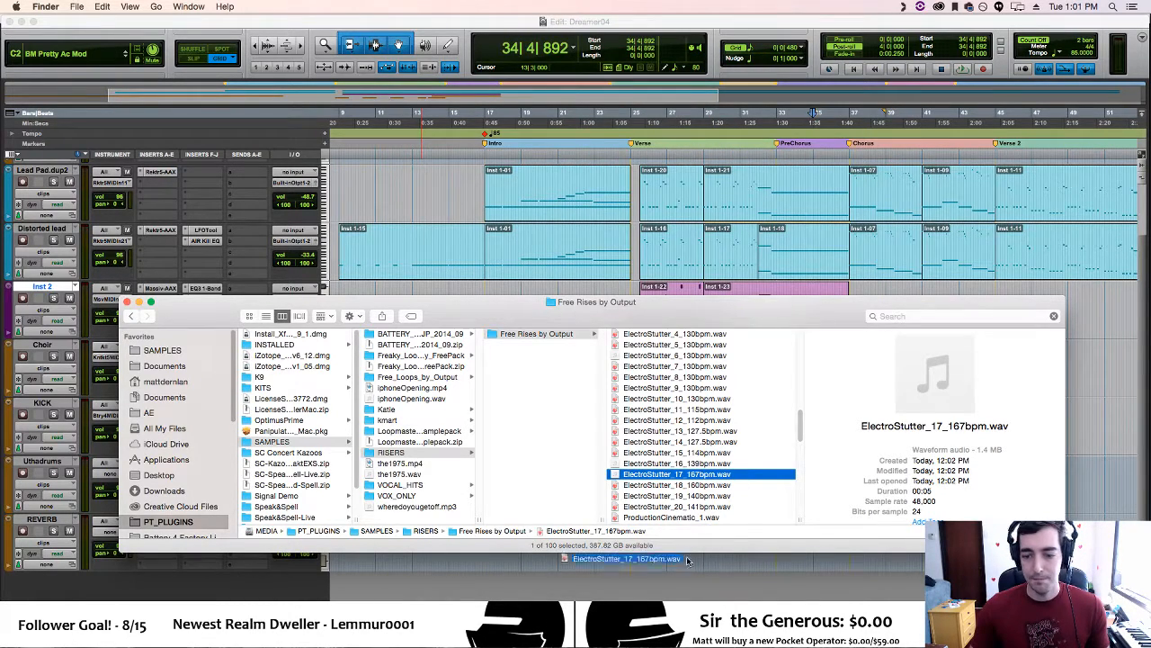
Import ElectroStutter_17_167bpm.wav onto a new audio track in Pro Tools and move its clip to start at 23|4|000
drag(688, 560, 672, 588)
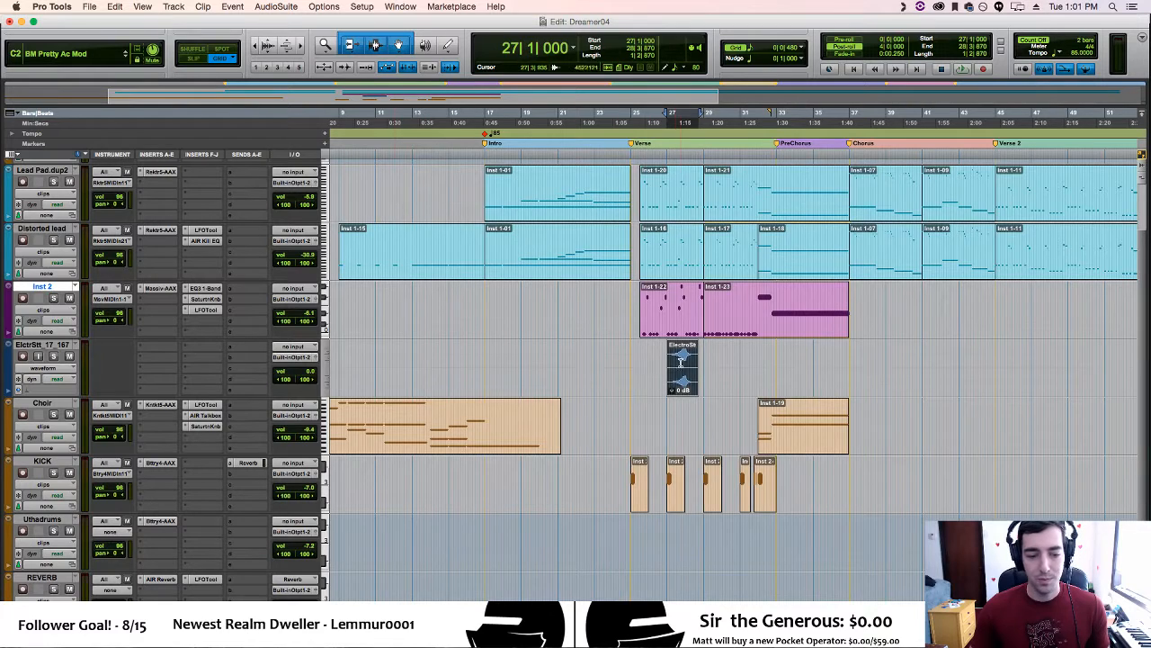
key(t)
key(t)
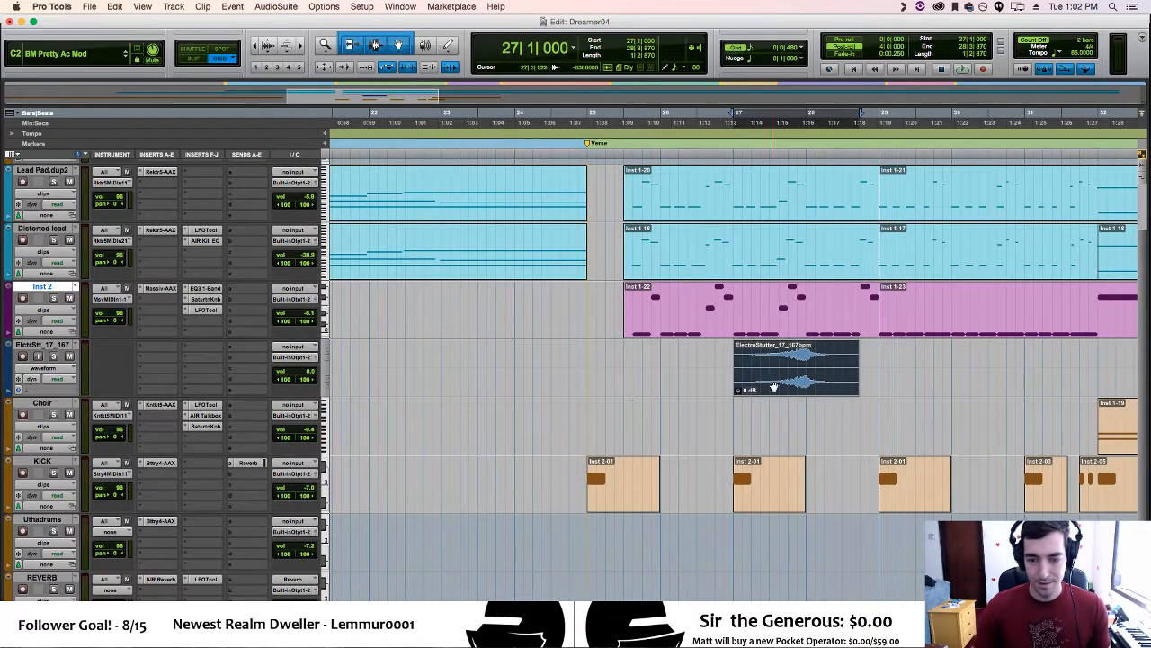
drag(773, 386, 605, 382)
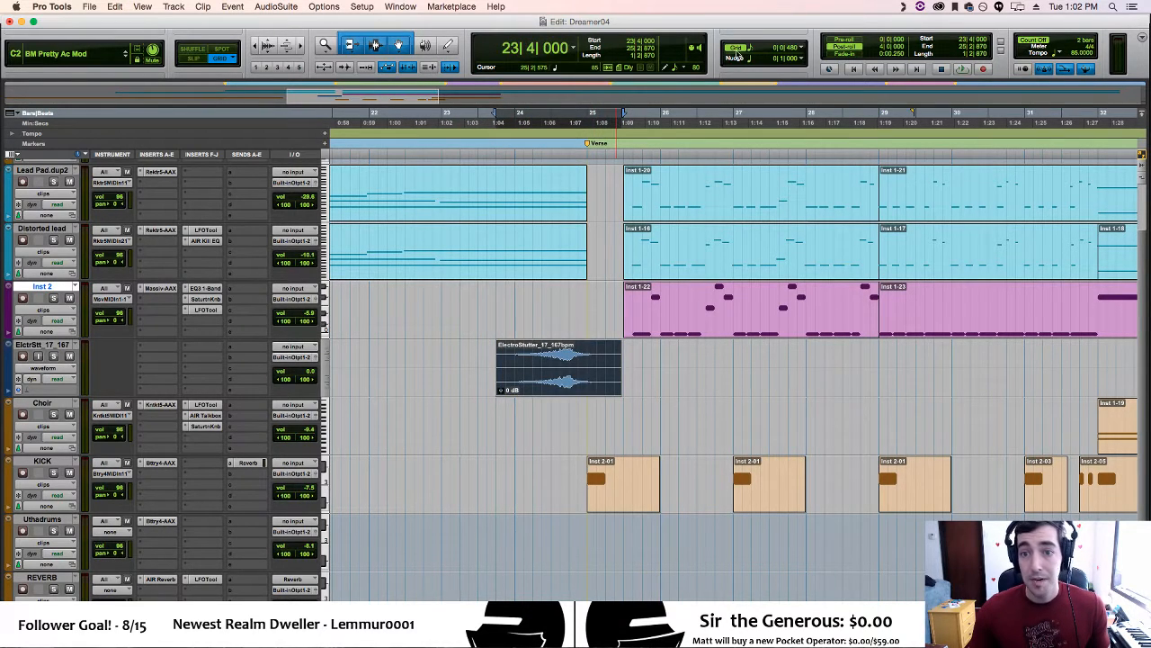
Hide the grid lines, move the ElectroStutter clip to start at 23|4|480, and show the grid lines again
click(739, 50)
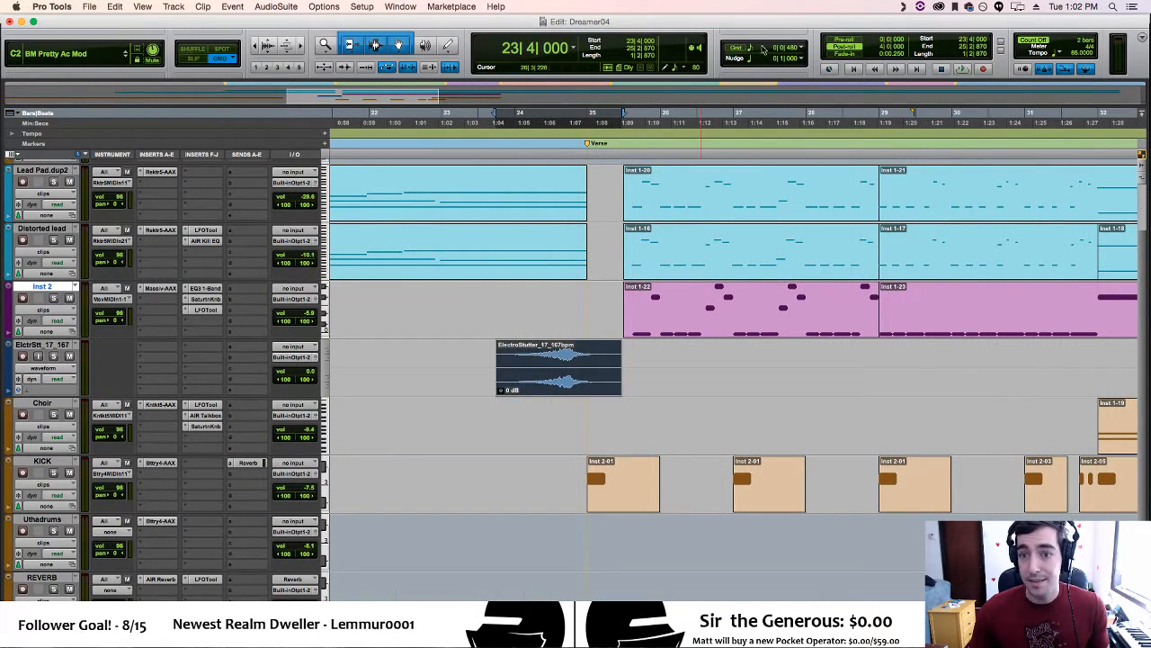
click(763, 48)
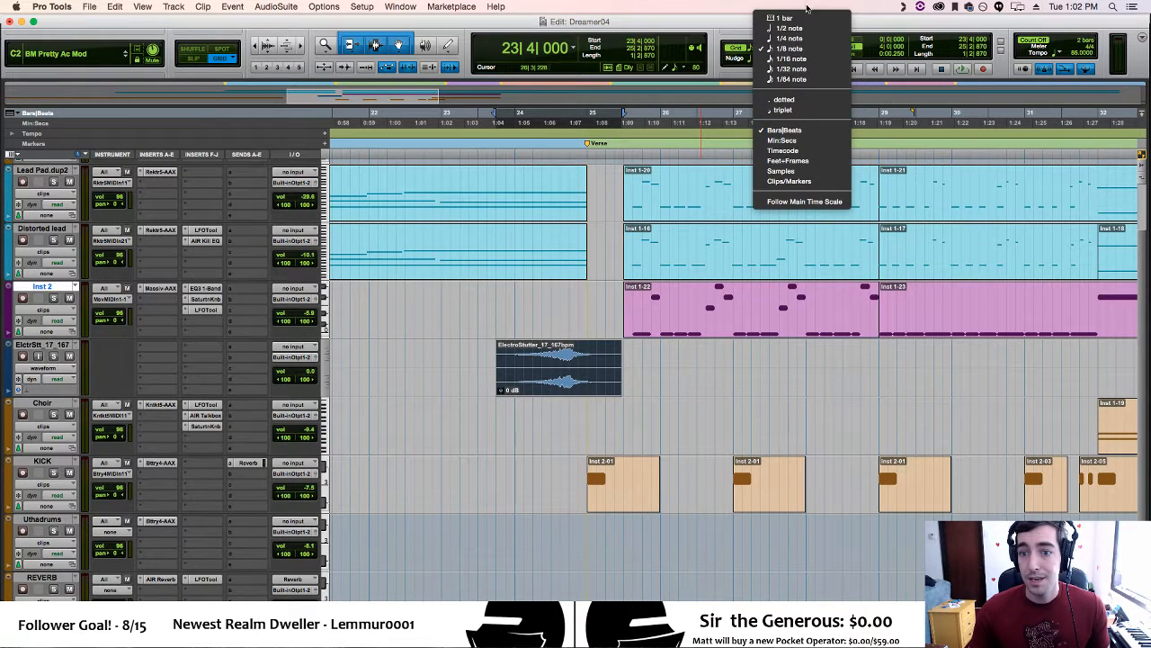
click(703, 13)
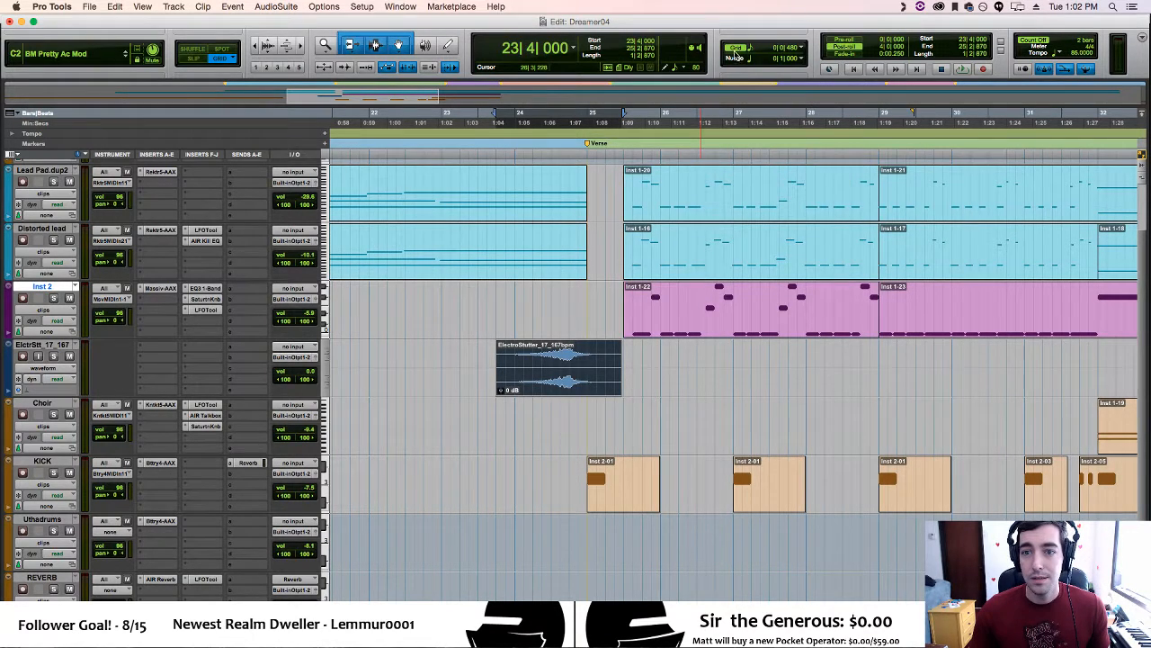
click(736, 49)
drag(585, 373, 596, 375)
click(735, 49)
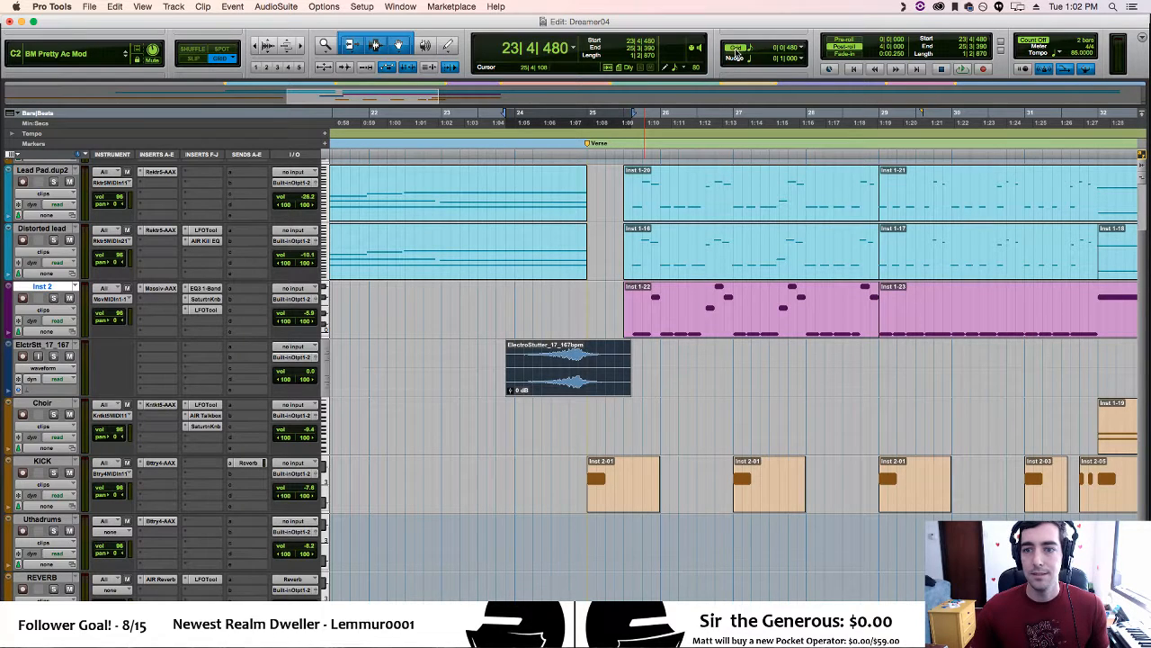
click(741, 59)
click(734, 58)
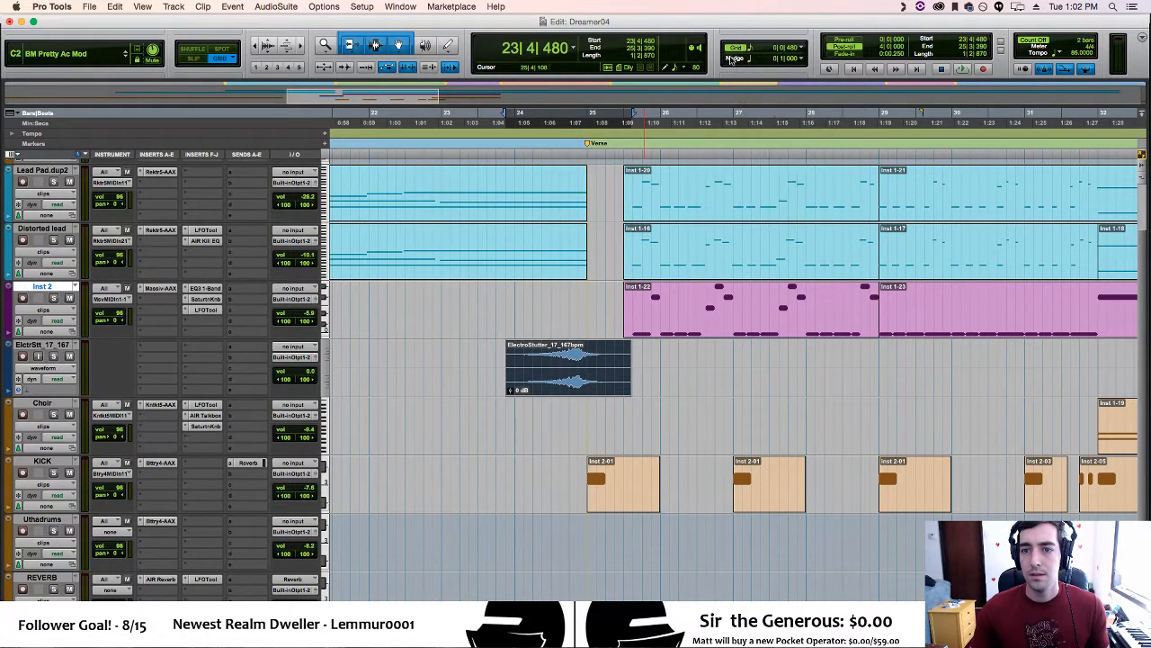
click(734, 57)
click(734, 56)
click(734, 49)
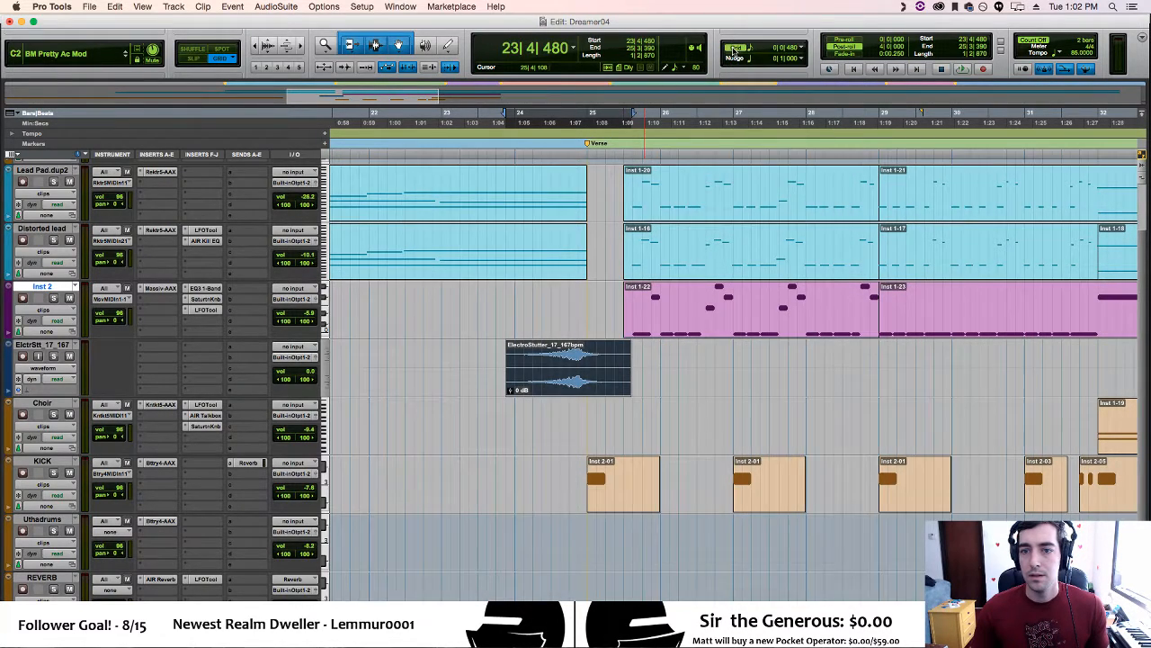
click(748, 54)
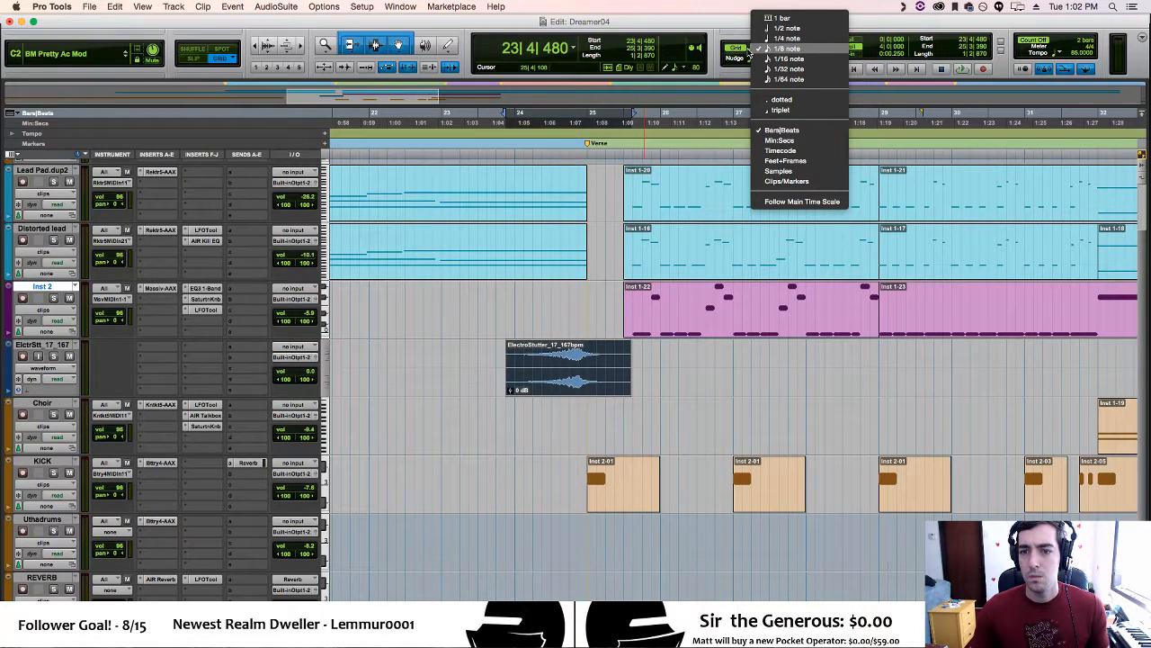
click(741, 19)
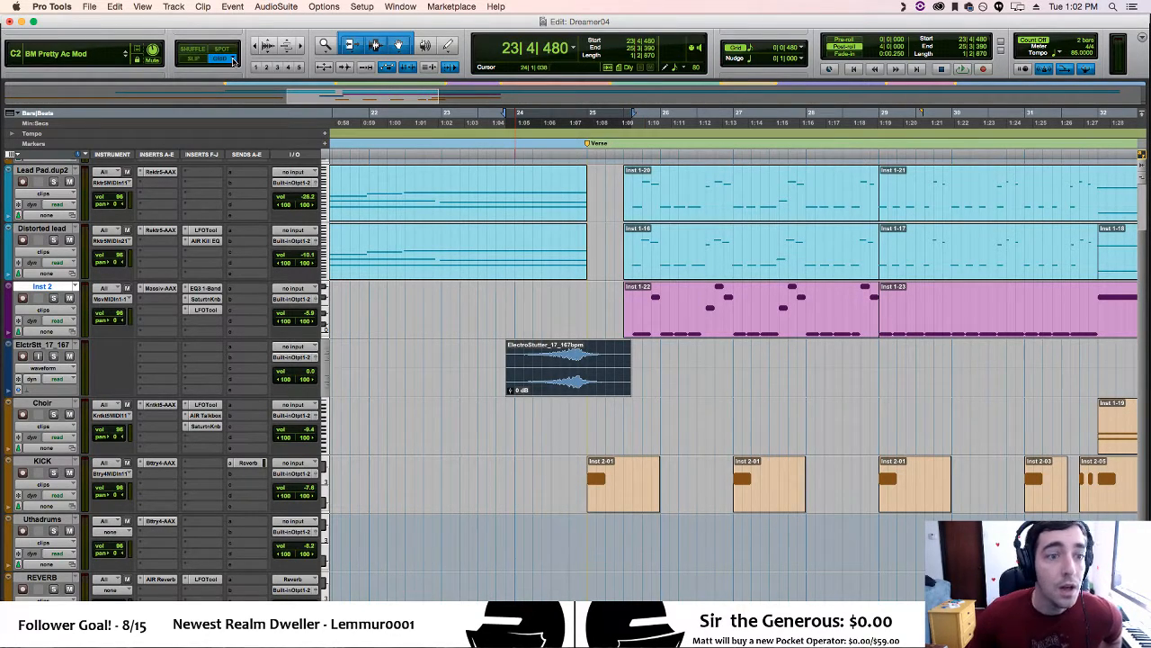
Switch to Slip mode and move the ElectroStutter clip to start at 23|4|922
click(190, 58)
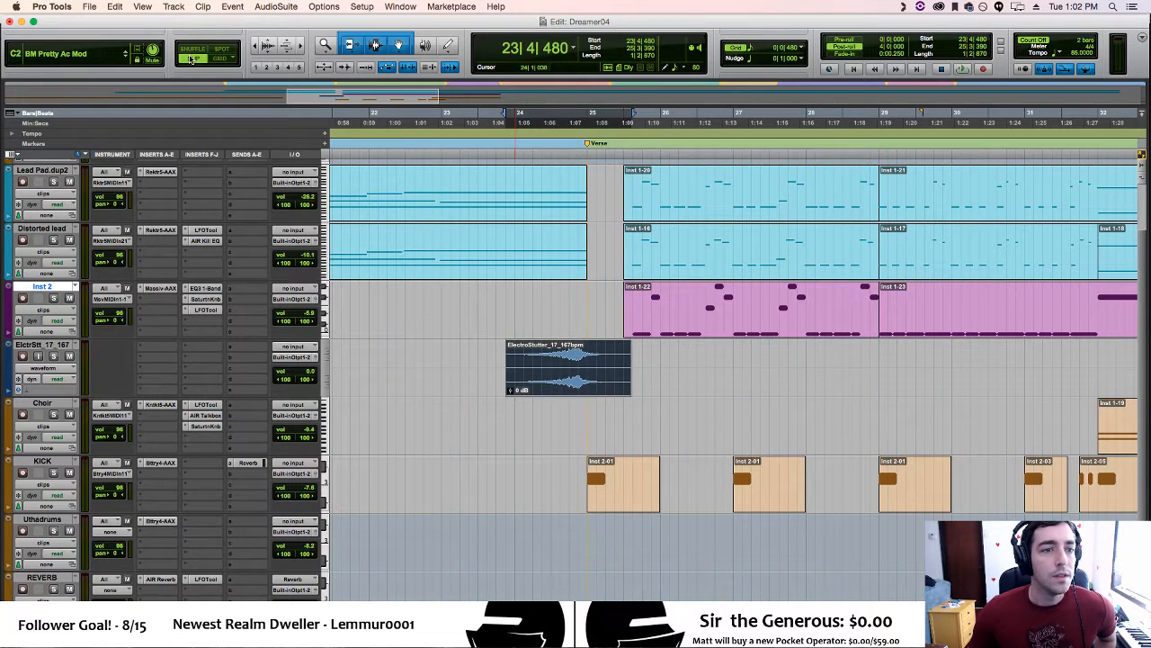
drag(583, 381, 600, 380)
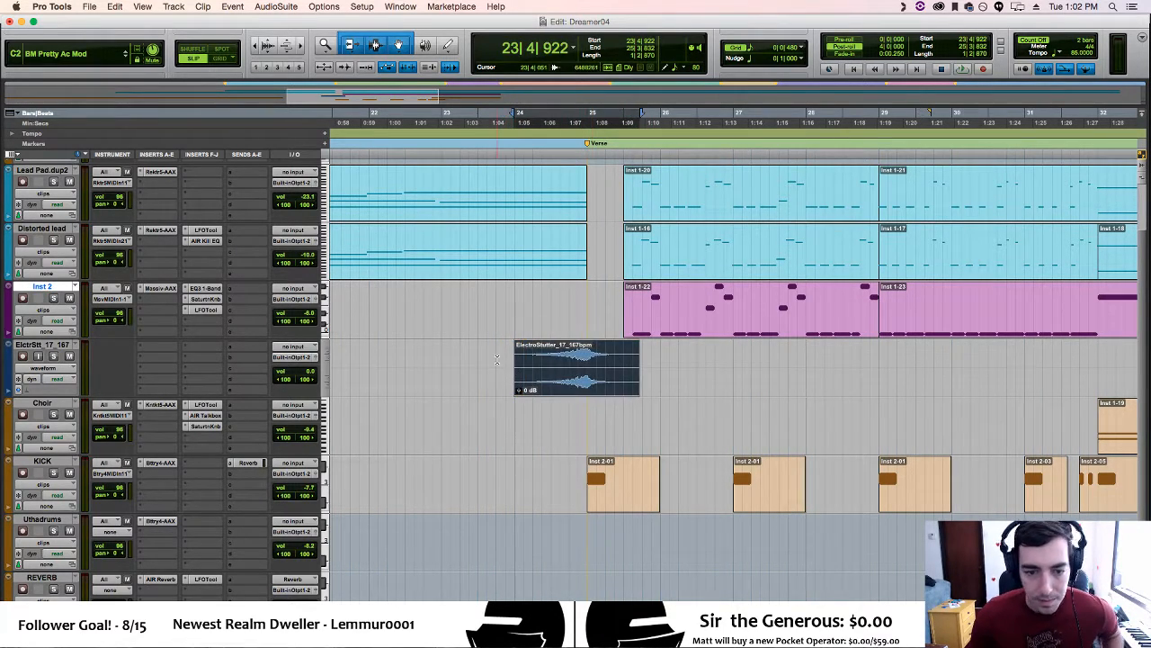
Play the transition into the Verse from just before the ElectroStutter clip, and delete that clip
click(497, 359)
key(space)
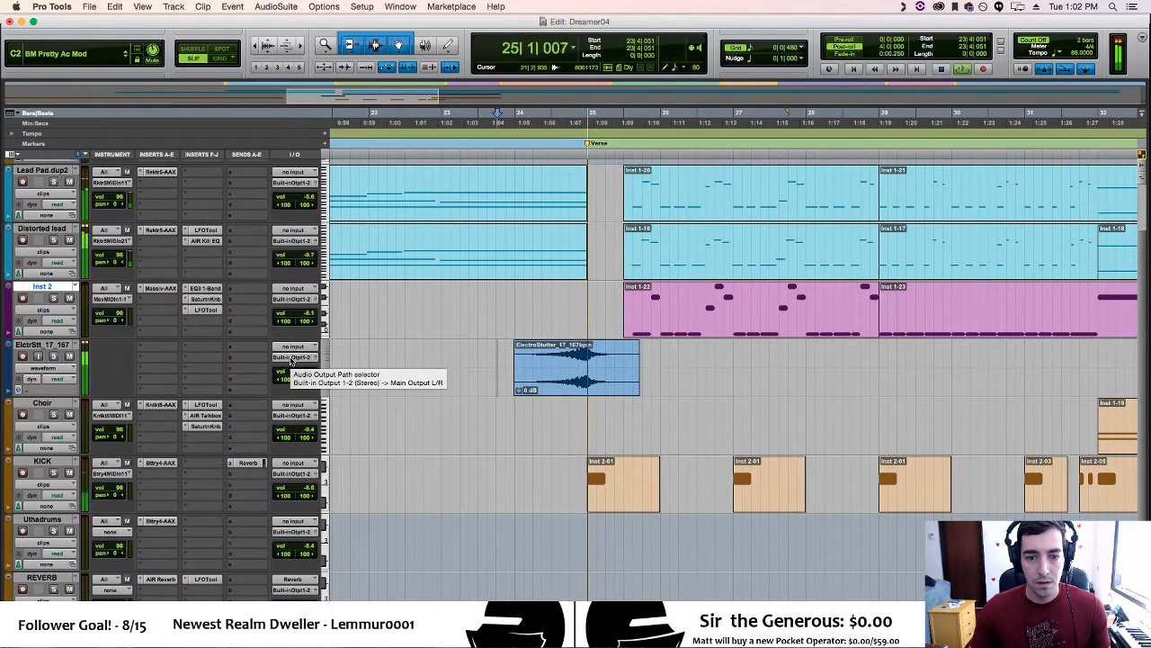
key(space)
click(620, 383)
key(Delete)
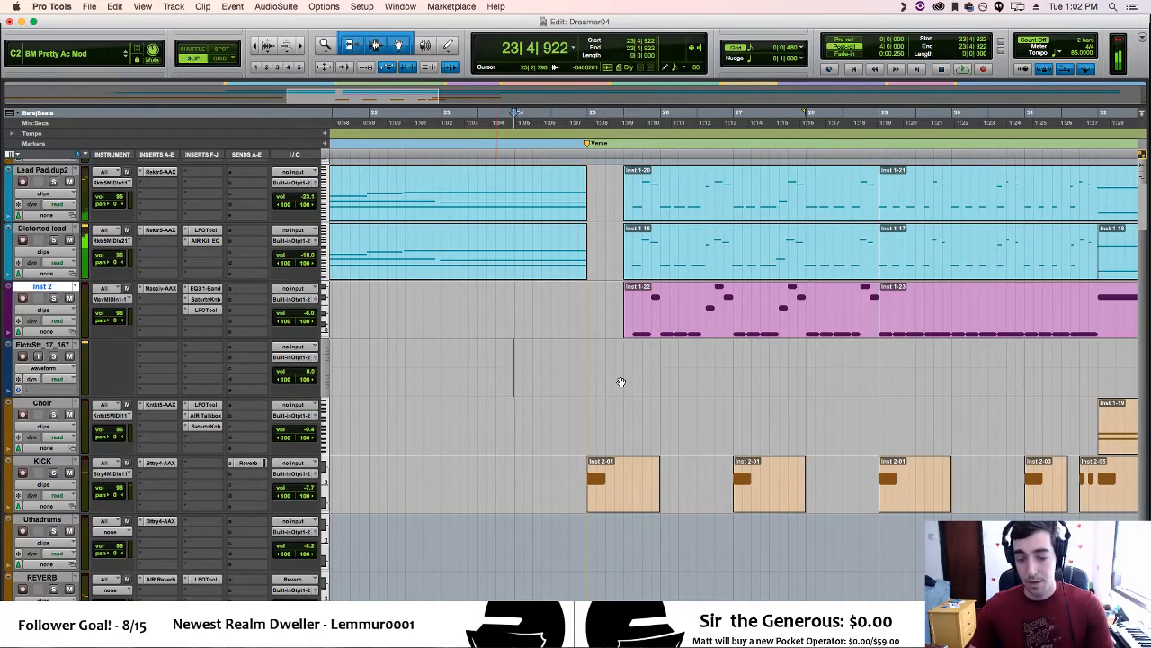
Return to Finder and preview the riser sample ProductionCinematic_6.wav
key(super+Tab)
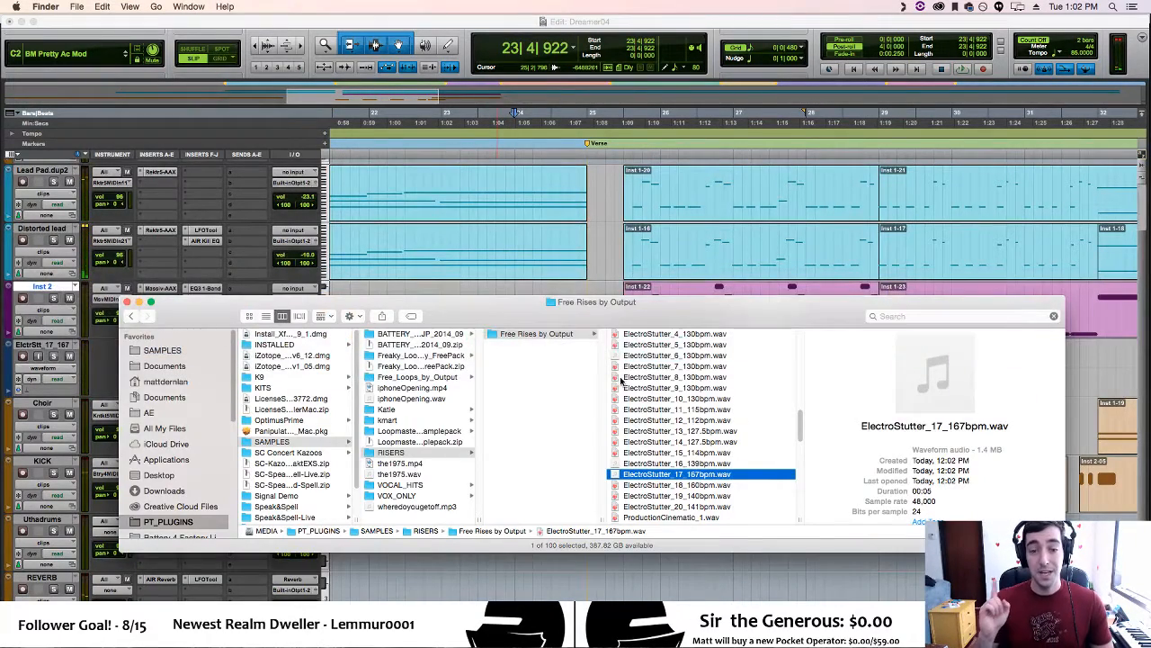
scroll(800, 437, down, 5)
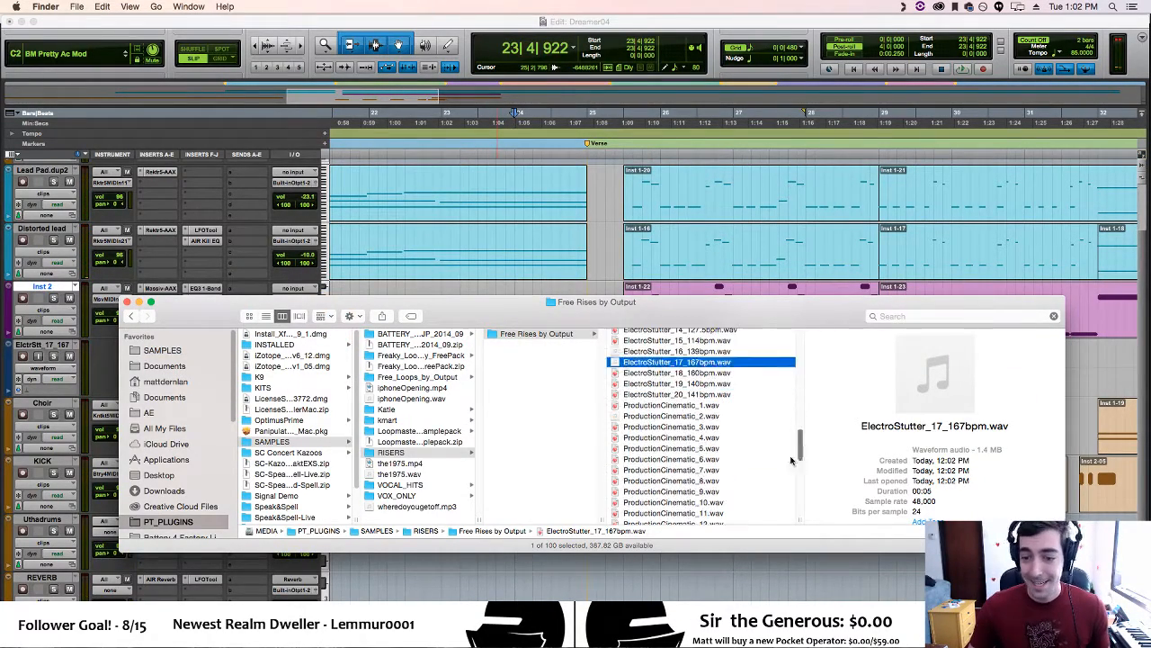
click(756, 460)
key(space)
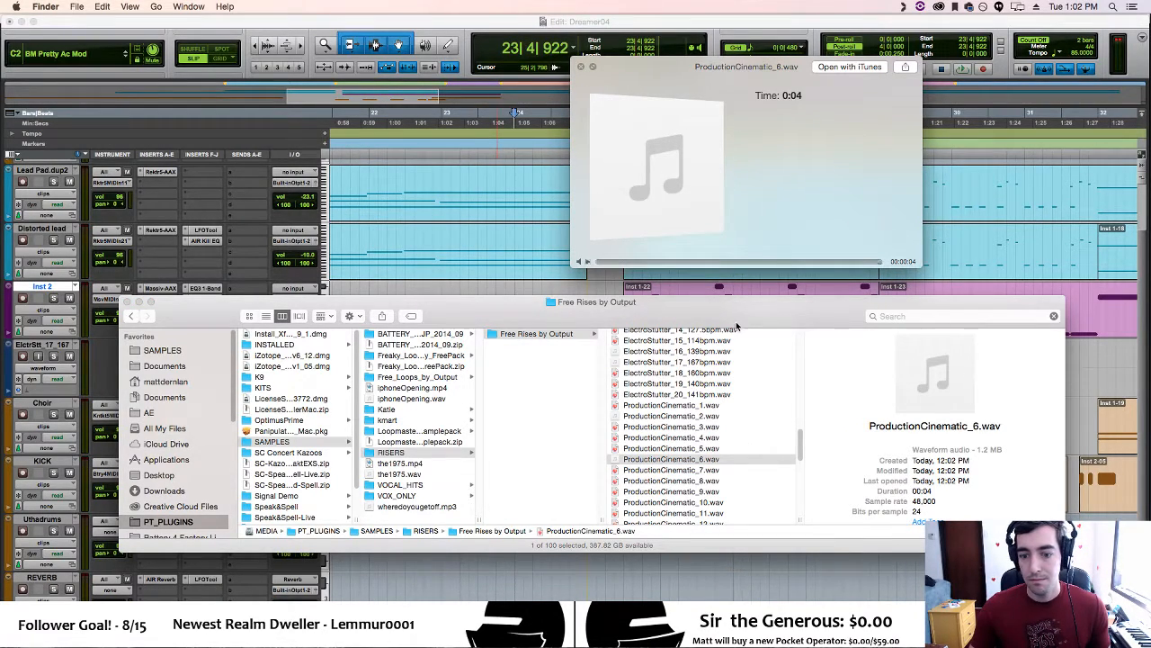
key(space)
Add ProductionCinematic_6.wav to the empty ElctrStt_17_167 track and position the clip so it builds into the Verse marker
drag(740, 312, 743, 395)
drag(707, 541, 547, 352)
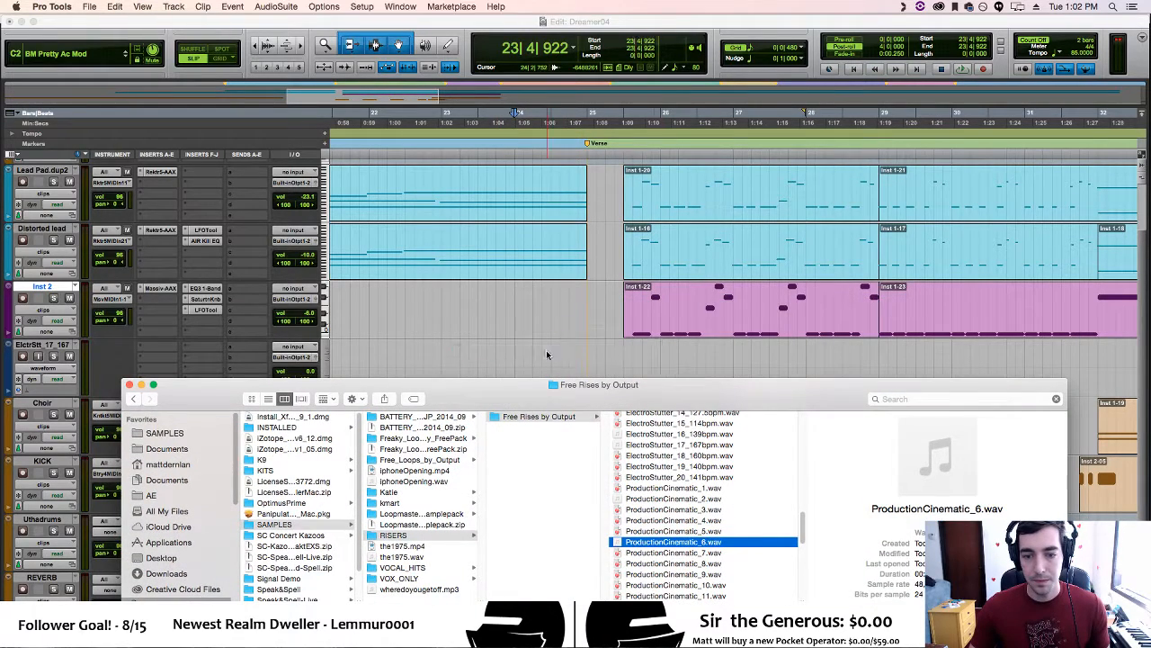
drag(609, 385, 570, 372)
click(551, 384)
Play from about one bar before the riser clip and show the volume automation lane of the ElctrStt_17_167 track
click(419, 369)
key(space)
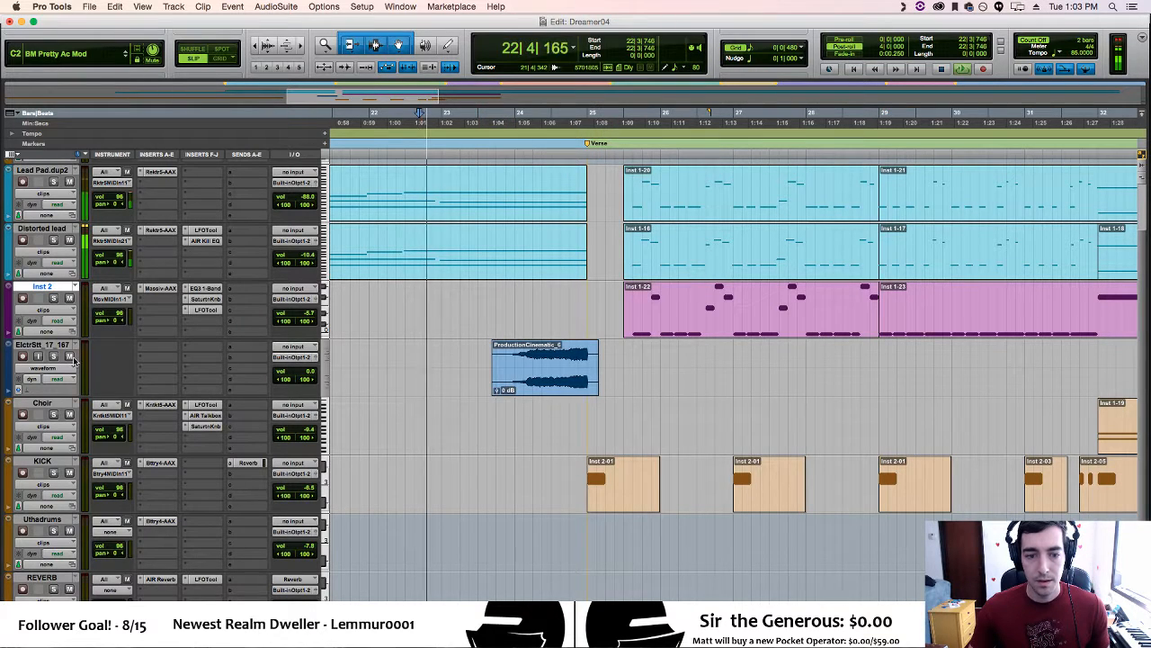
click(15, 390)
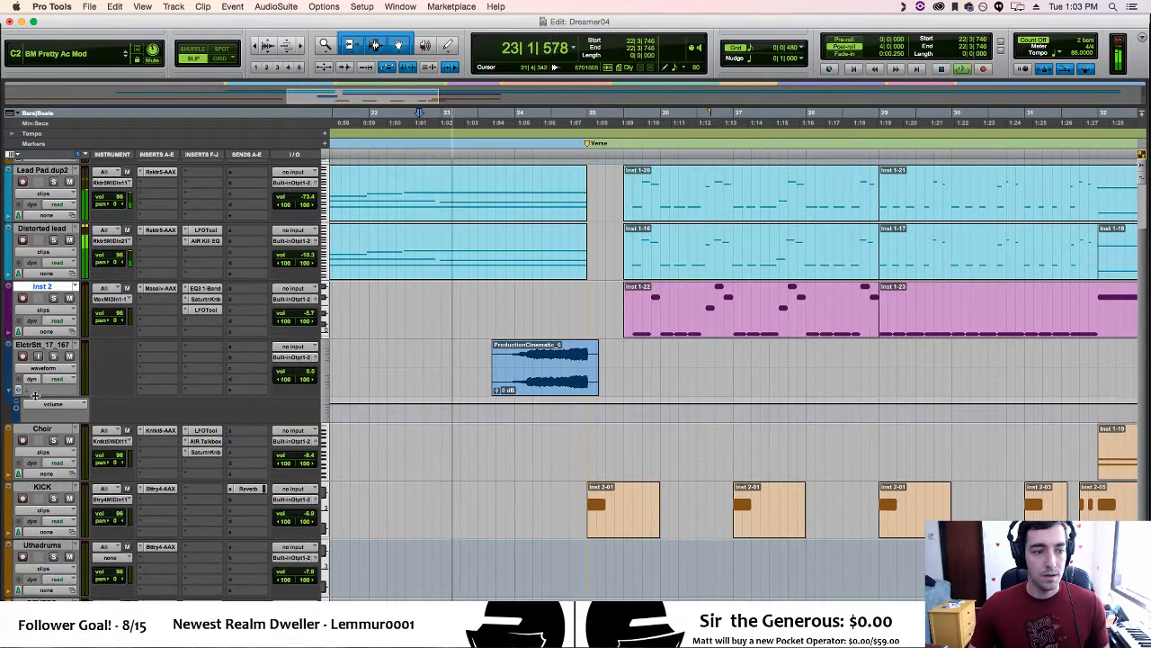
Try the ElctrStt_17_167 track's volume at -14.0 dB during playback, and undo the change
click(450, 411)
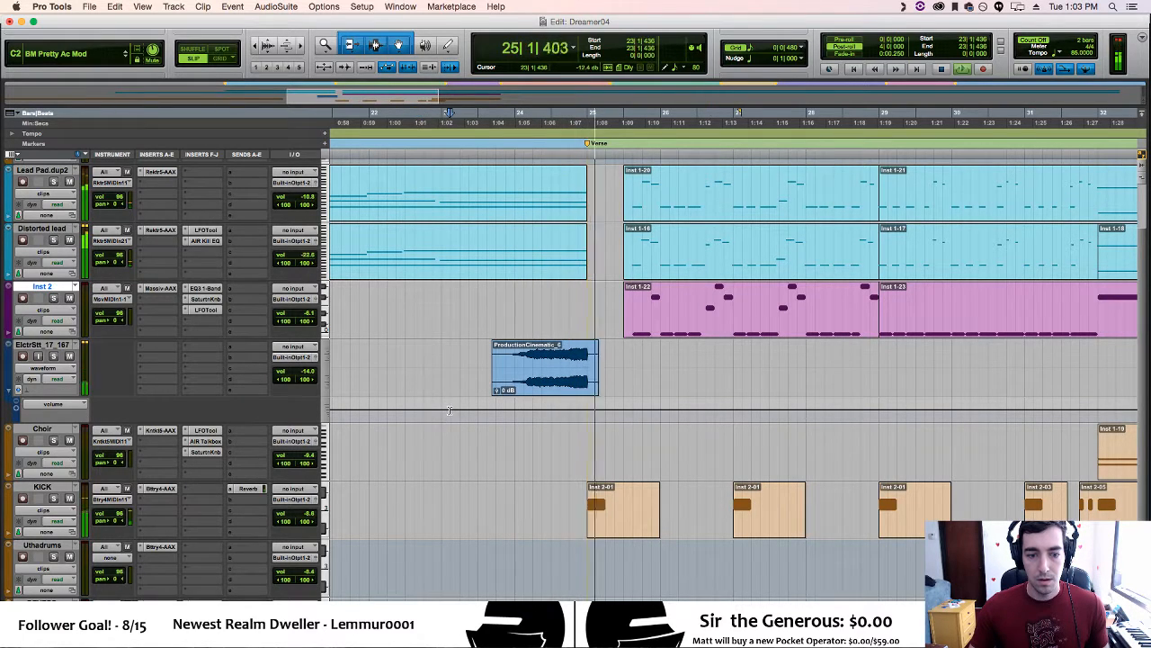
key(space)
key(super+z)
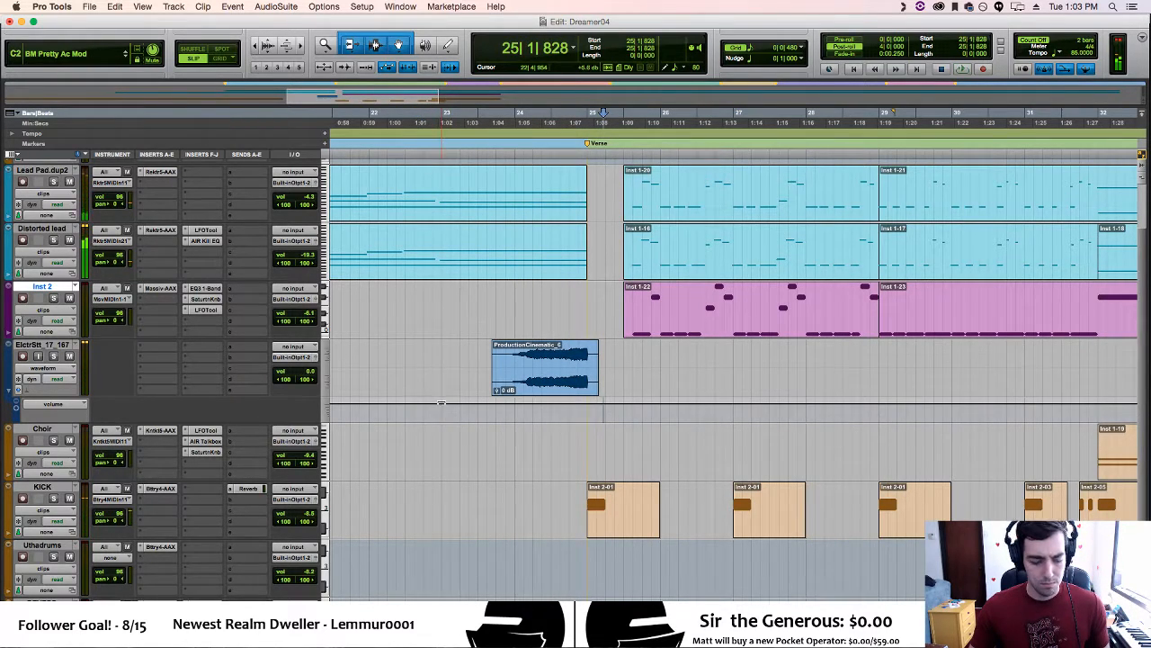
Lower the ElctrStt_17_167 track's volume automation line to -12.0 dB
drag(442, 403, 442, 409)
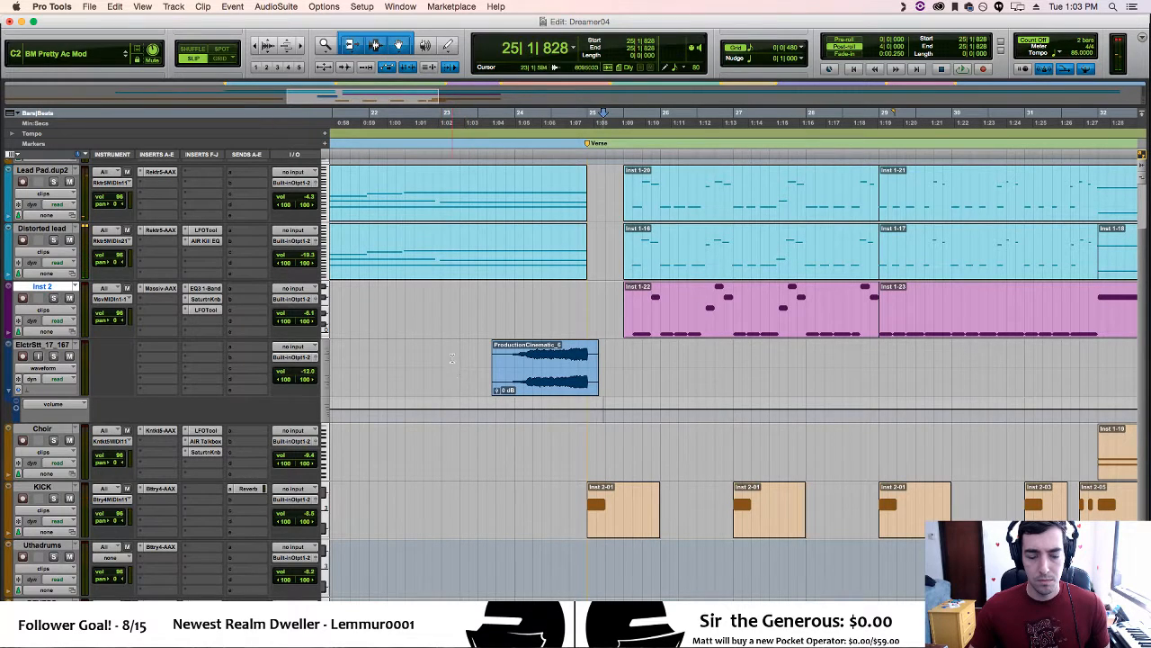
Play into the Verse from about bar 23 and delete the ProductionCinematic_6 clip from the ElctrStt_17_167 track
click(452, 358)
key(space)
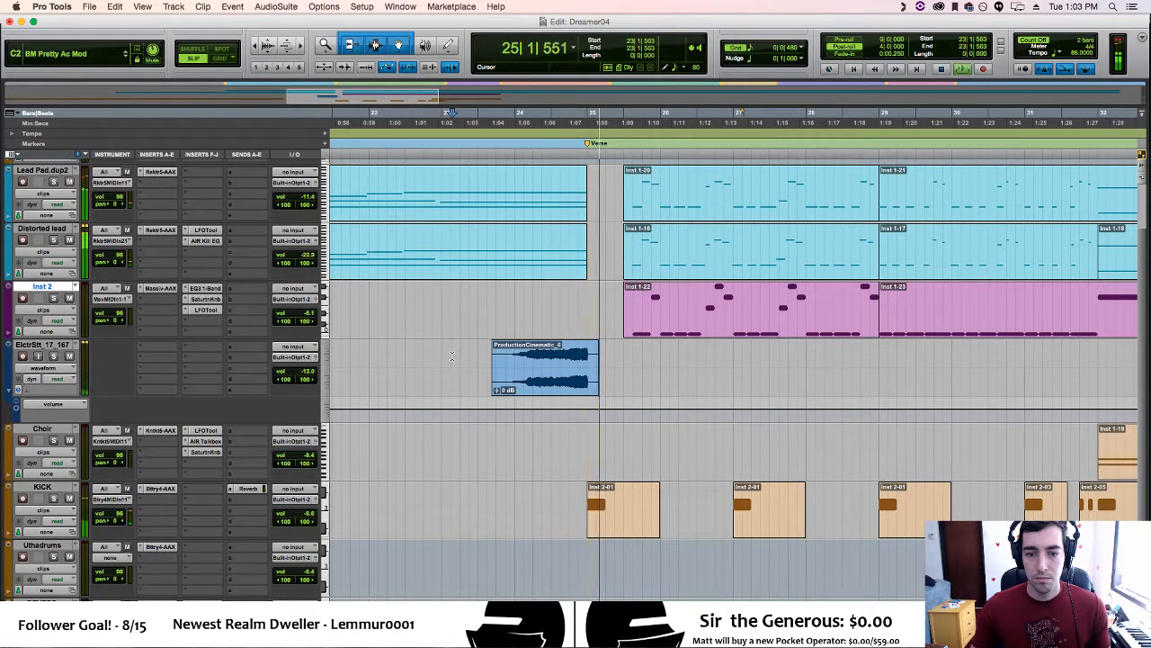
click(554, 385)
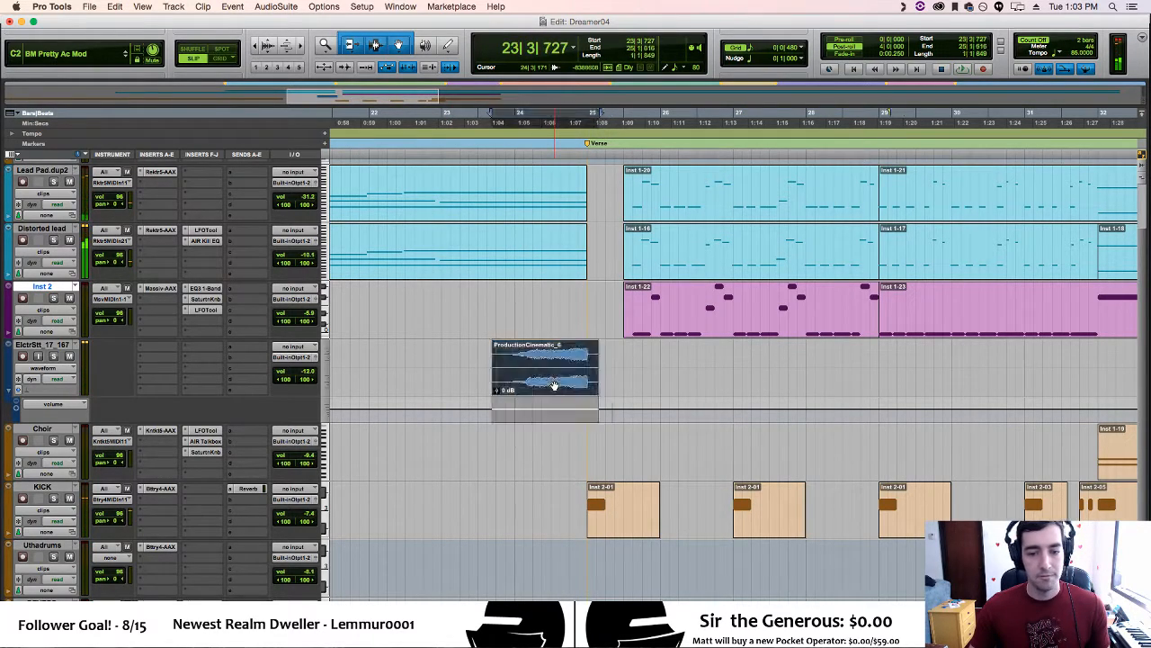
key(Delete)
Switch to Finder and preview ProductionCinematic_20.wav and ProductionCinematic_25.wav in the Free Rises by Output folder
key(super+Tab)
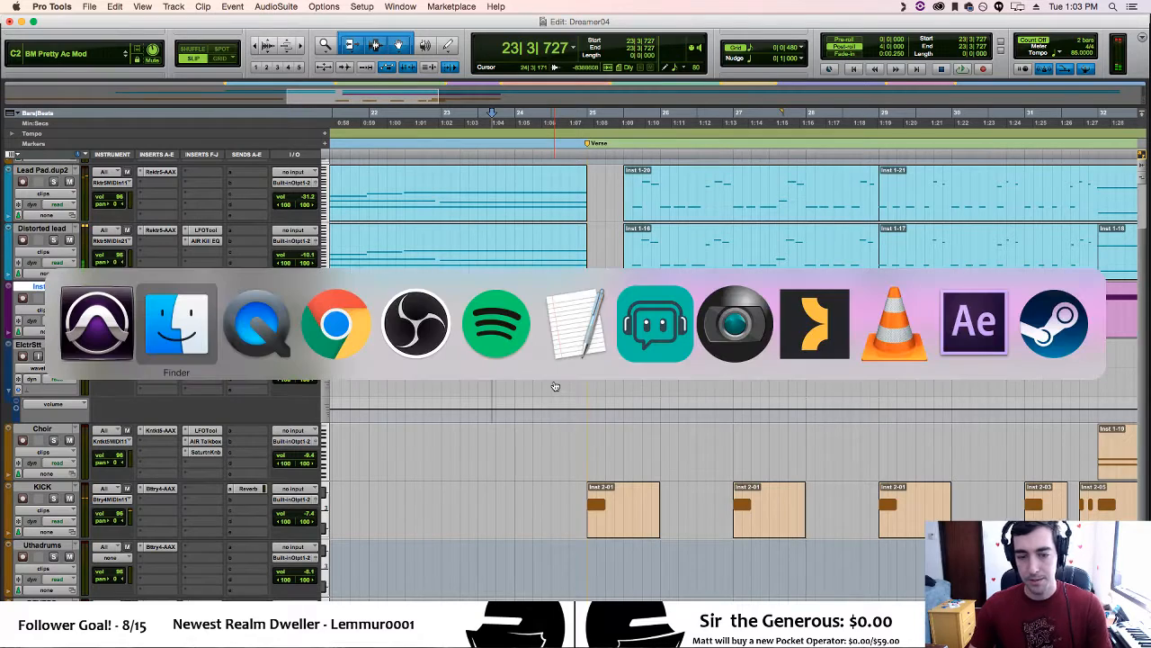
click(203, 329)
scroll(804, 526, down, 5)
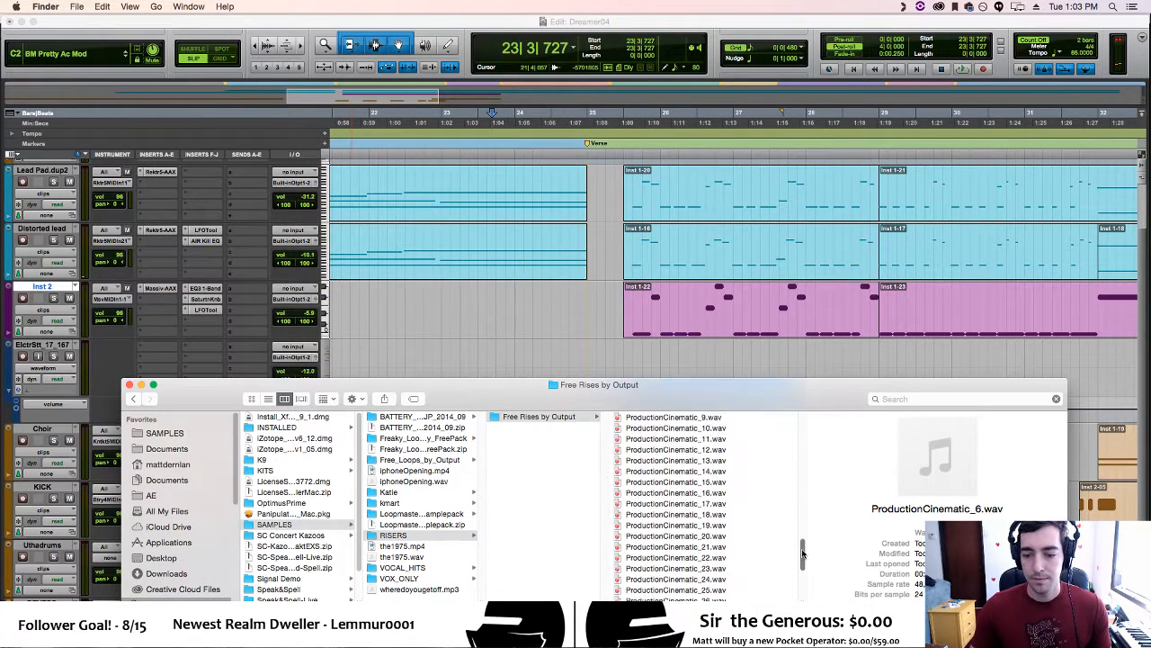
click(735, 538)
key(space)
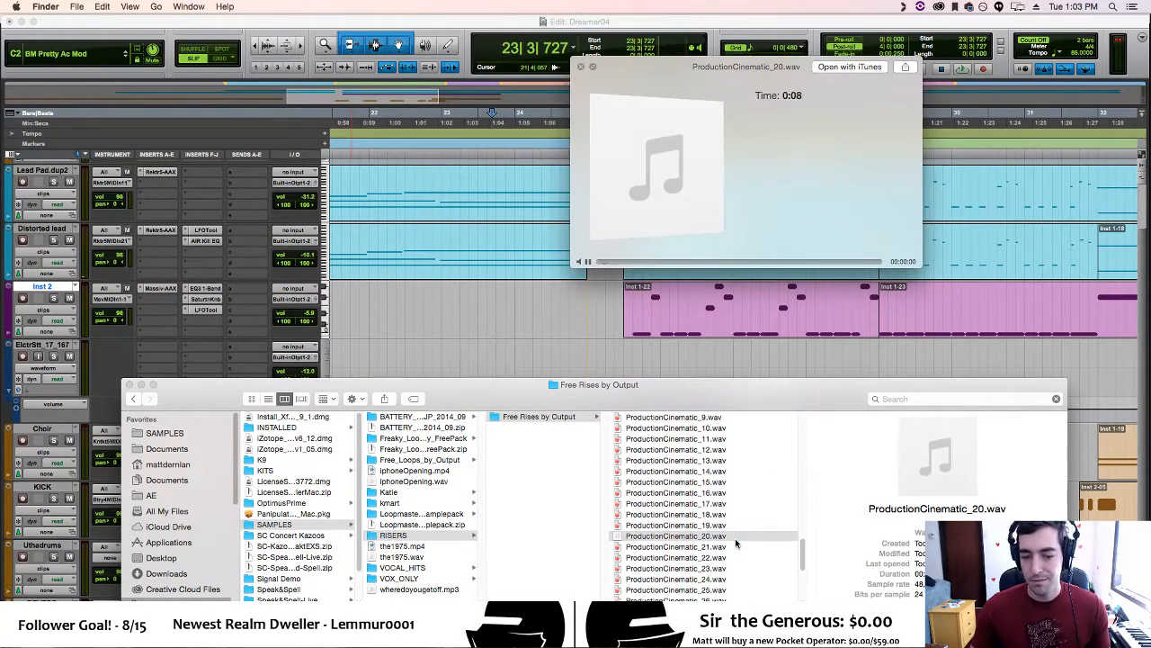
key(space)
key(Down)
key(Down)
key(Down)
key(Down)
key(Down)
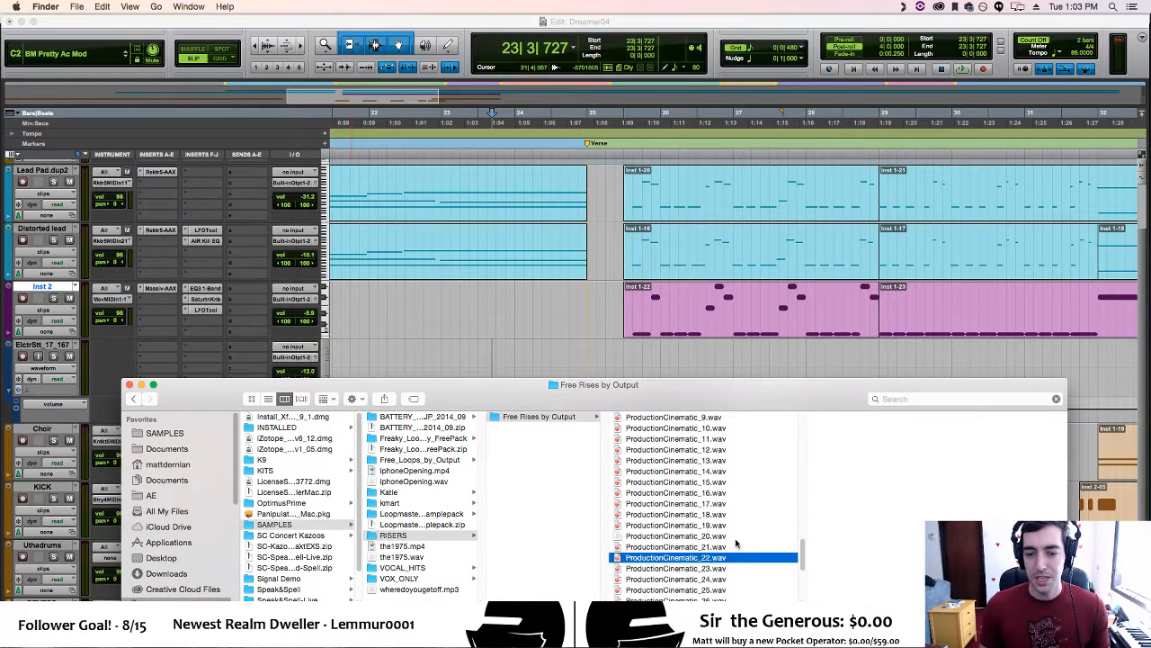
key(space)
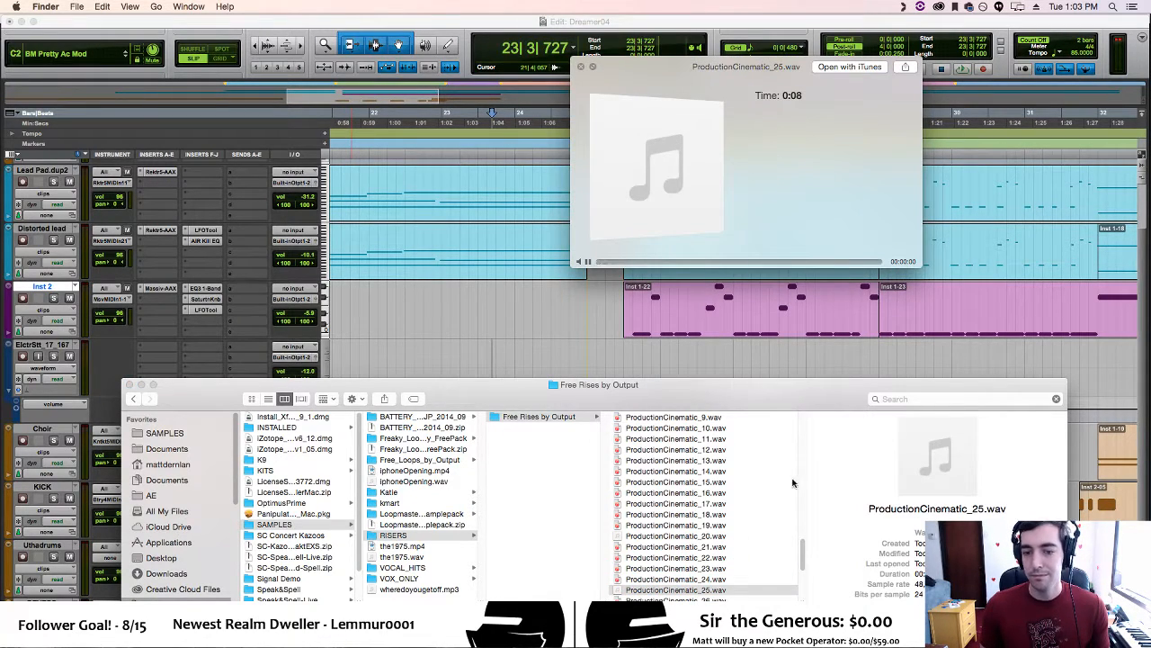
Return to ProductionCinematic_20.wav for another preview, and quit iTunes
key(space)
key(Up)
key(Up)
key(Up)
key(Up)
key(Up)
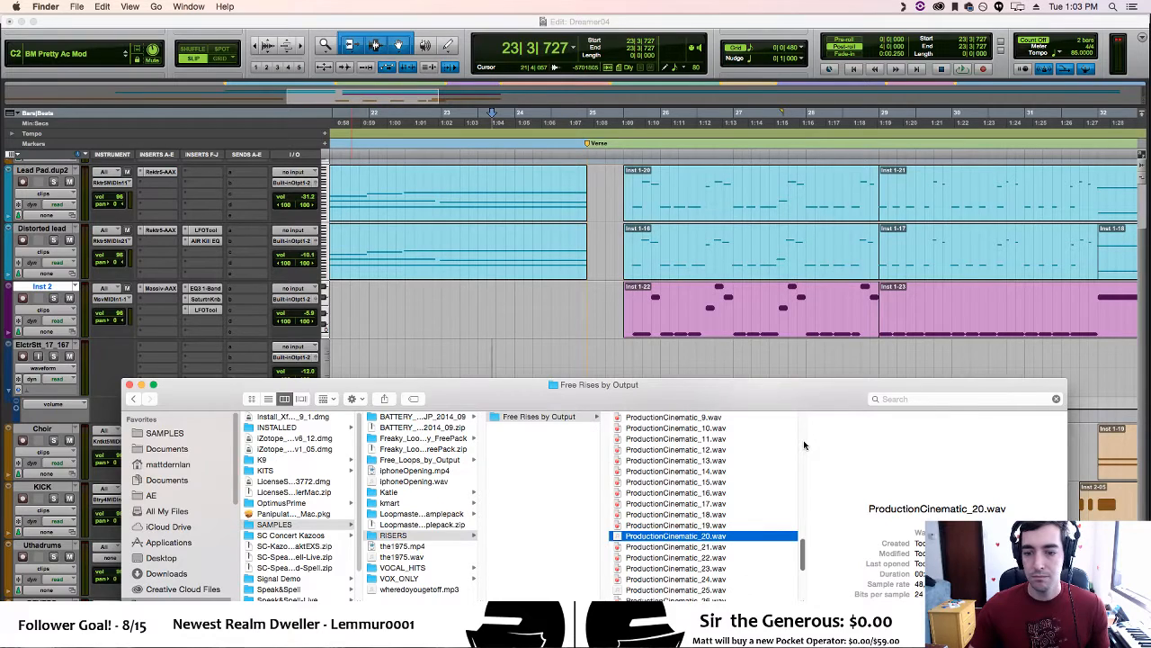
key(space)
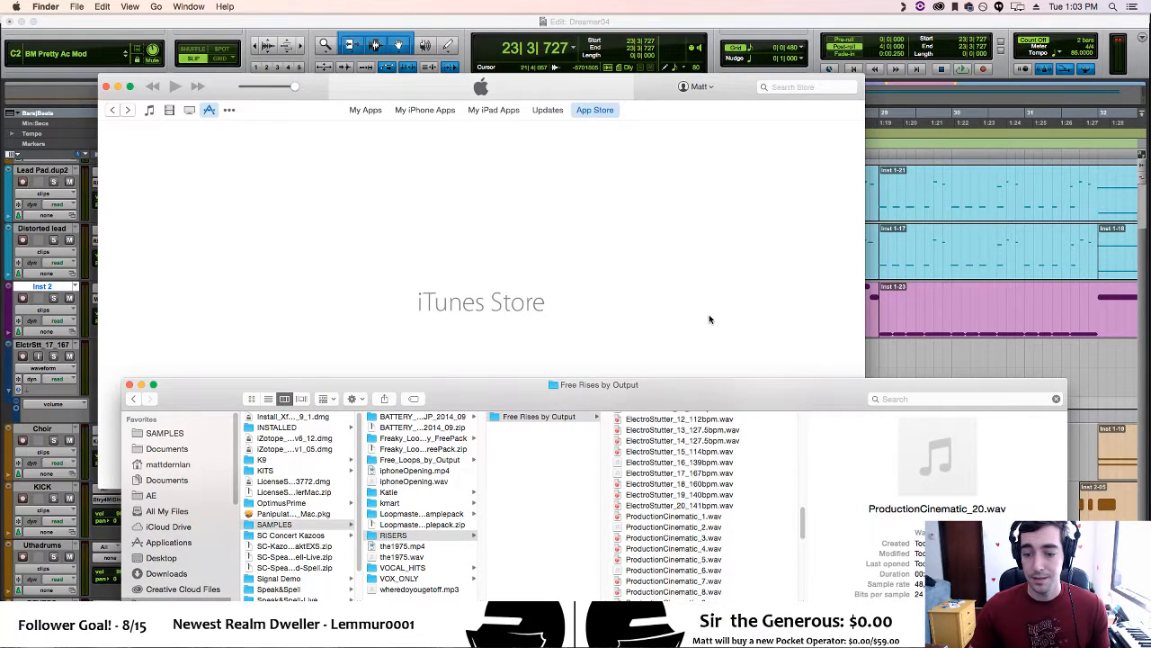
click(617, 233)
key(super+q)
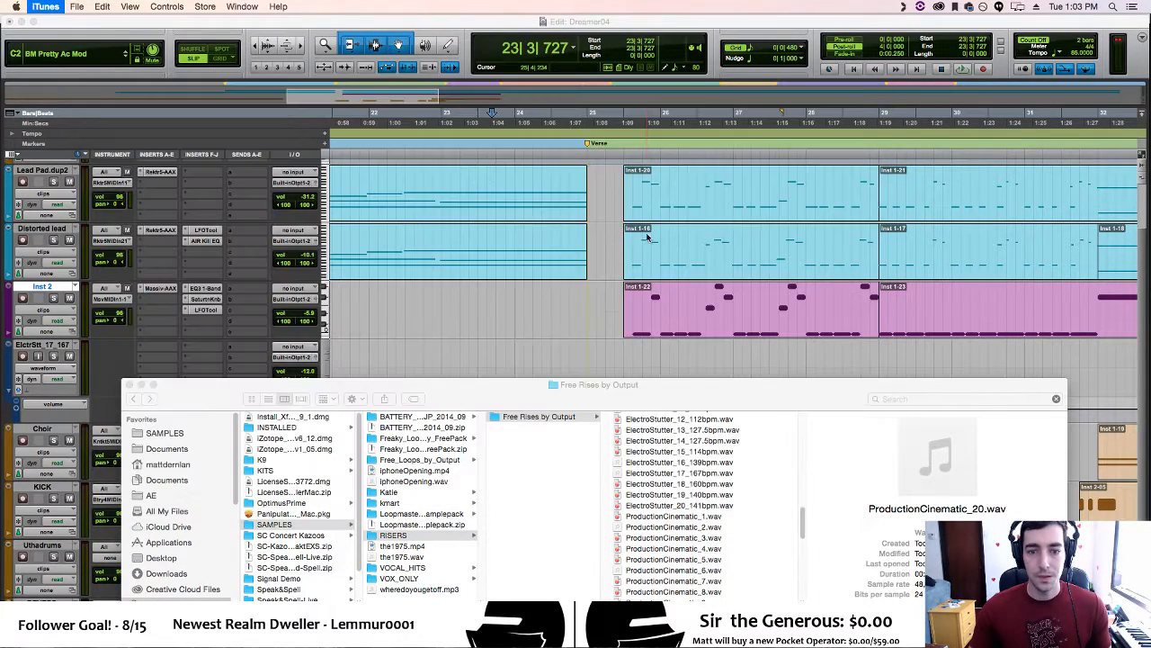
Preview Electro_34.wav and Electro_33.wav, and place Electro_33.wav on the ElctrStt_17_167 track so it builds into the Verse marker
drag(803, 523, 803, 480)
click(717, 488)
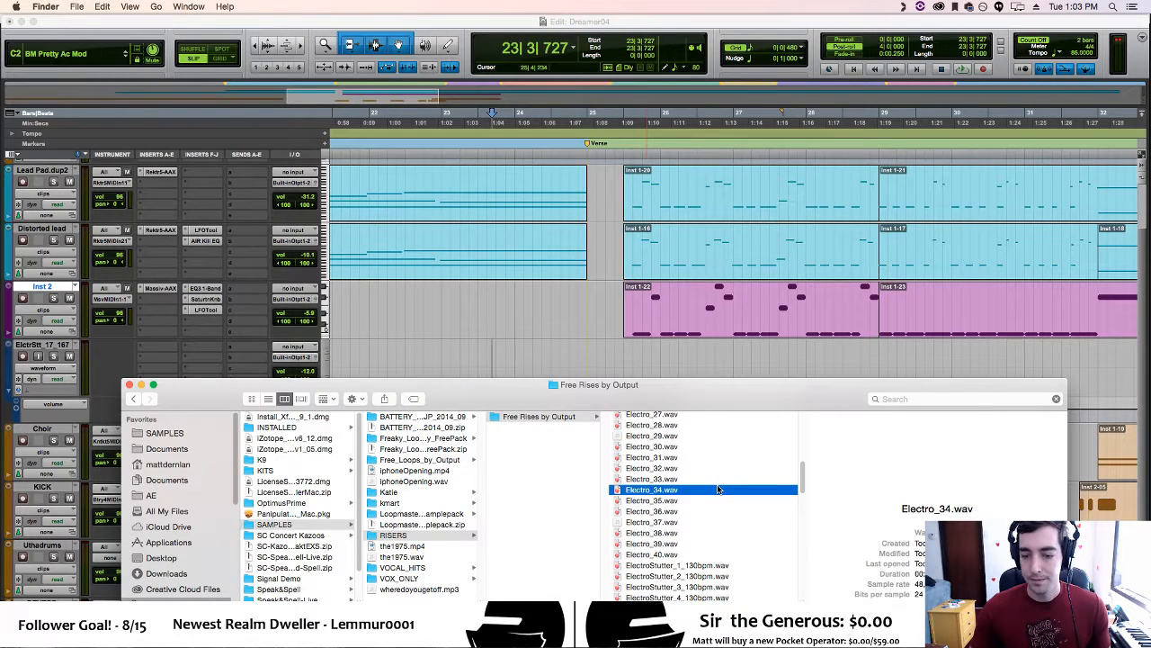
key(space)
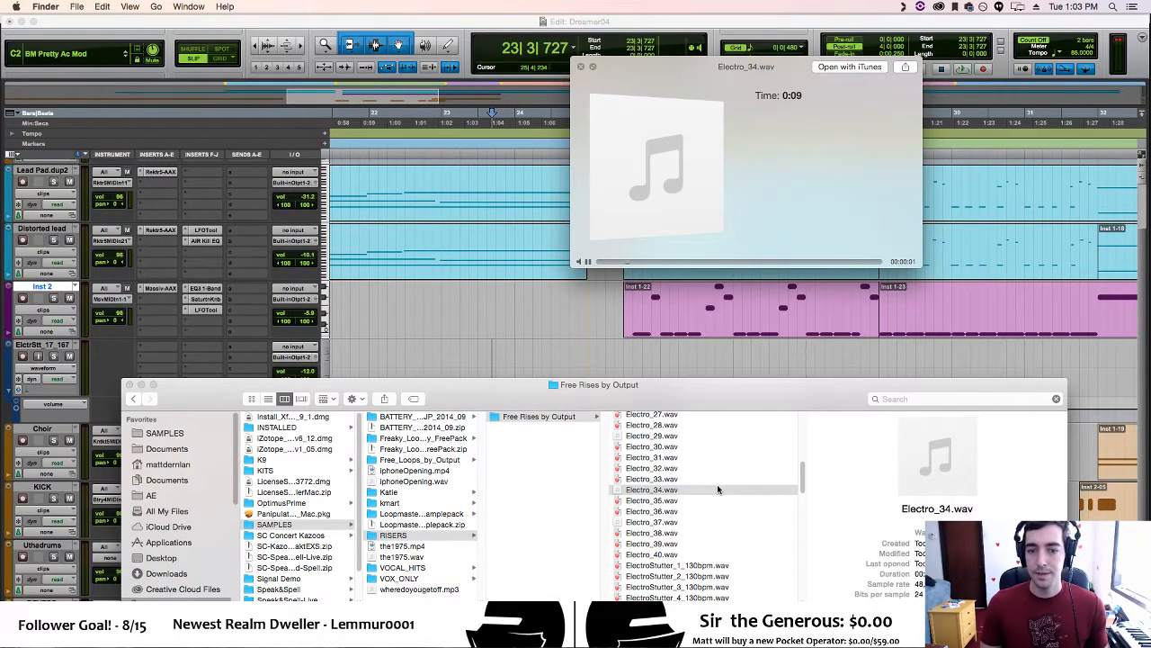
key(Up)
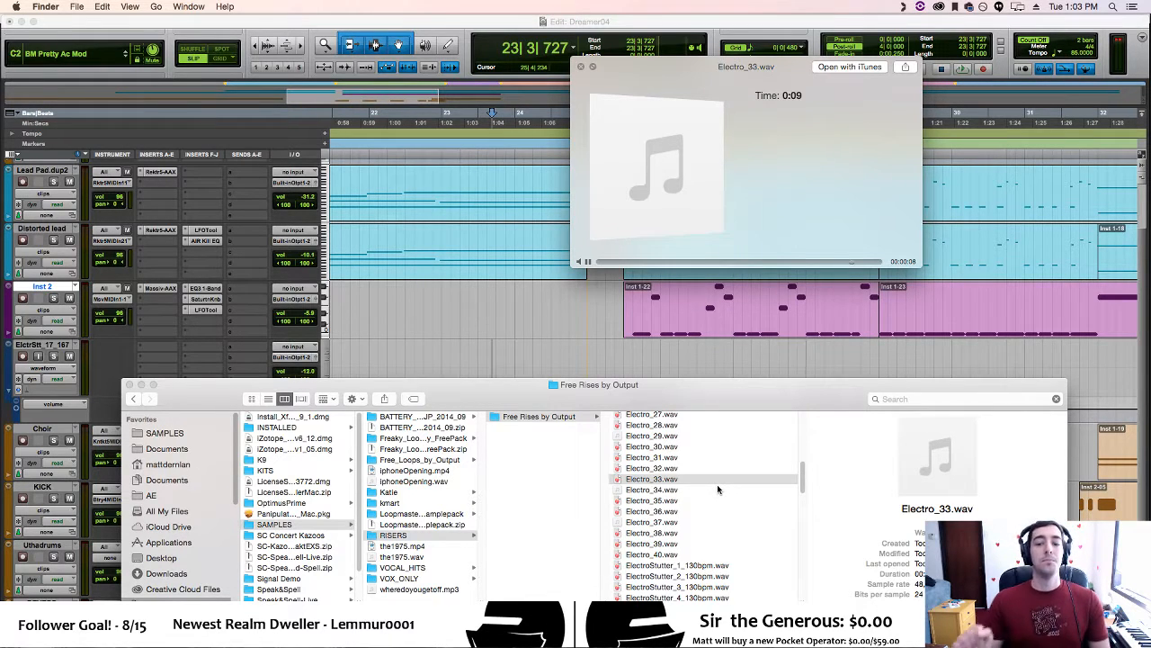
key(space)
drag(717, 484, 499, 378)
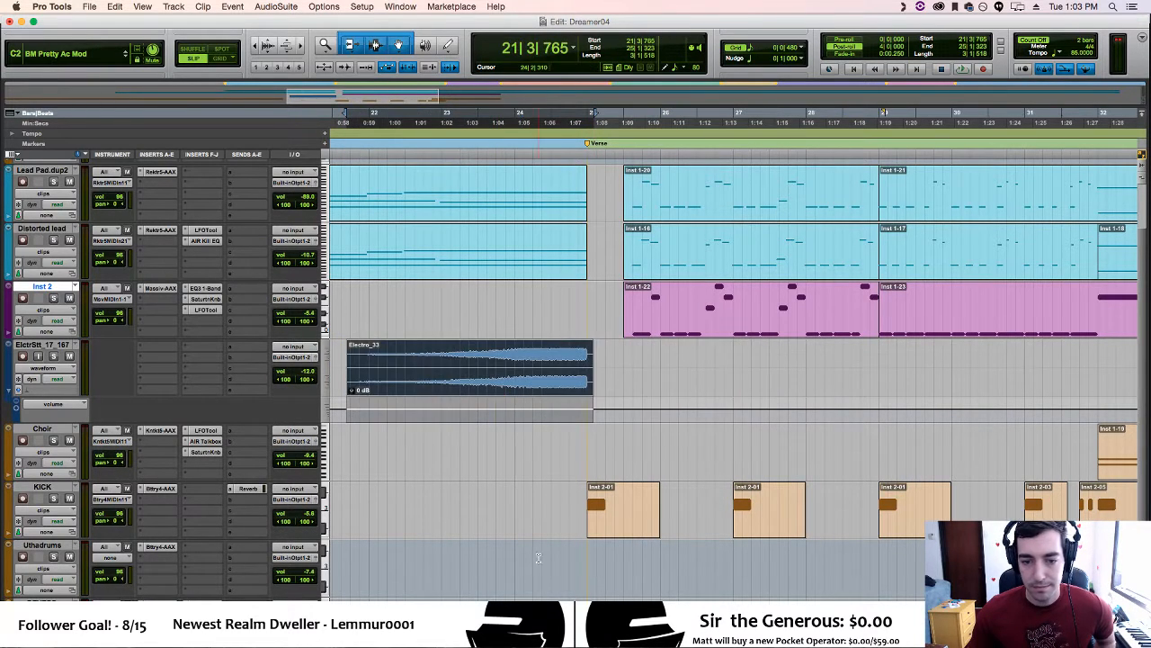
Play from ahead of the Electro_33 clip and set the ElctrStt_17_167 track's volume automation to -16.0 dB
scroll(733, 378, left, 3)
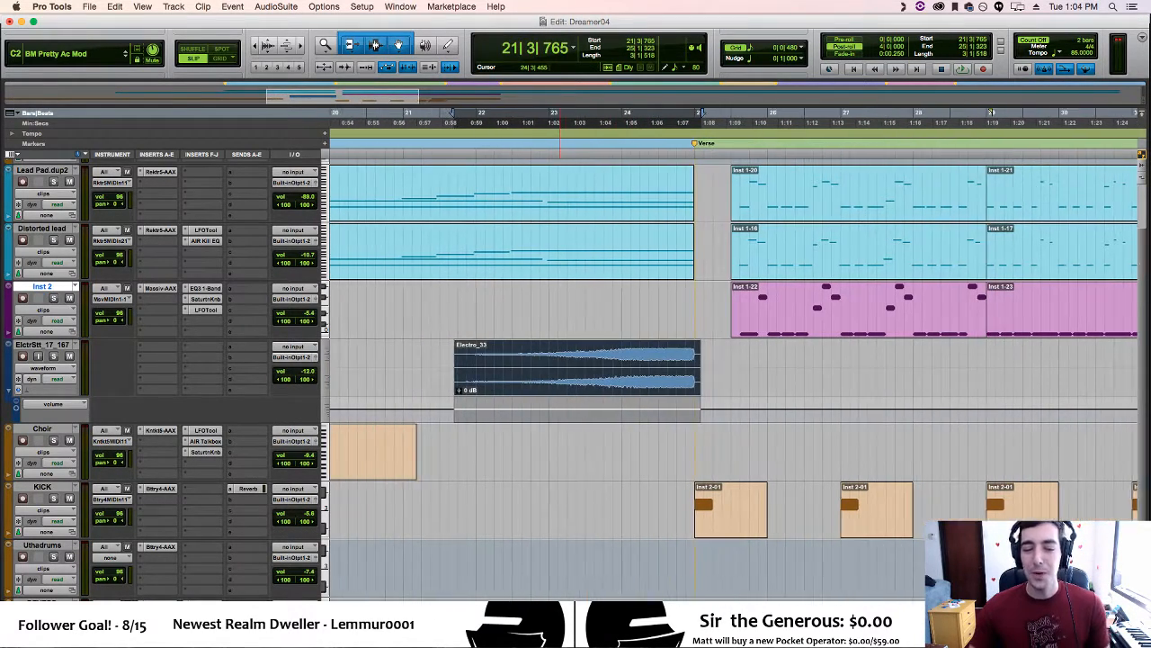
click(401, 354)
key(space)
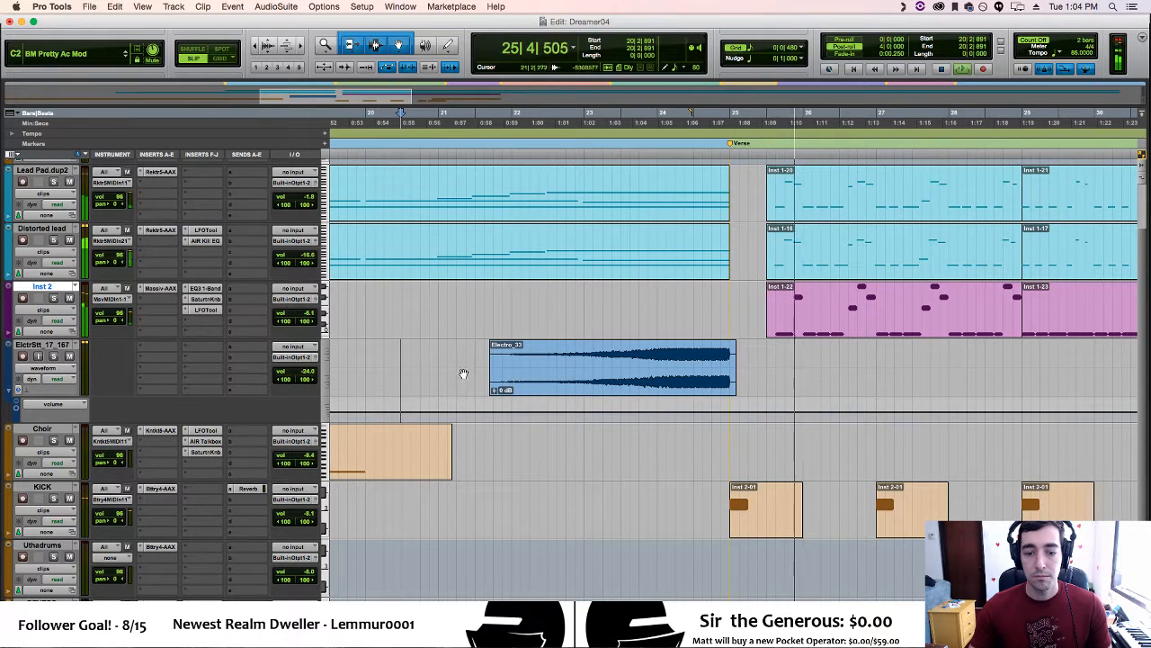
key(space)
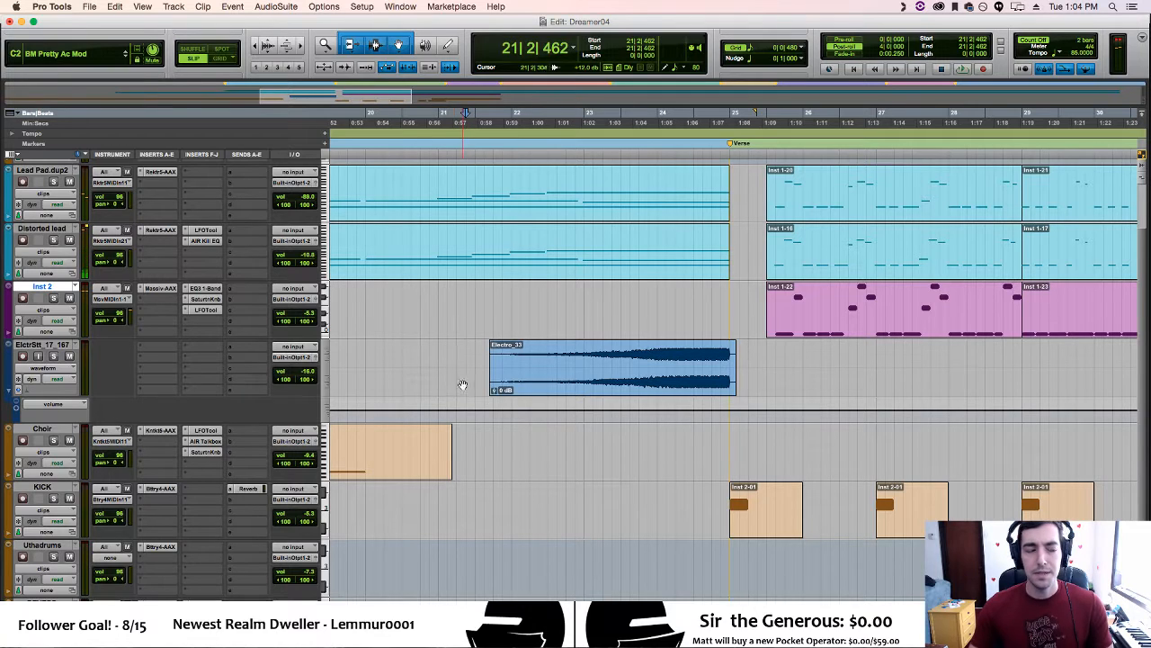
key(space)
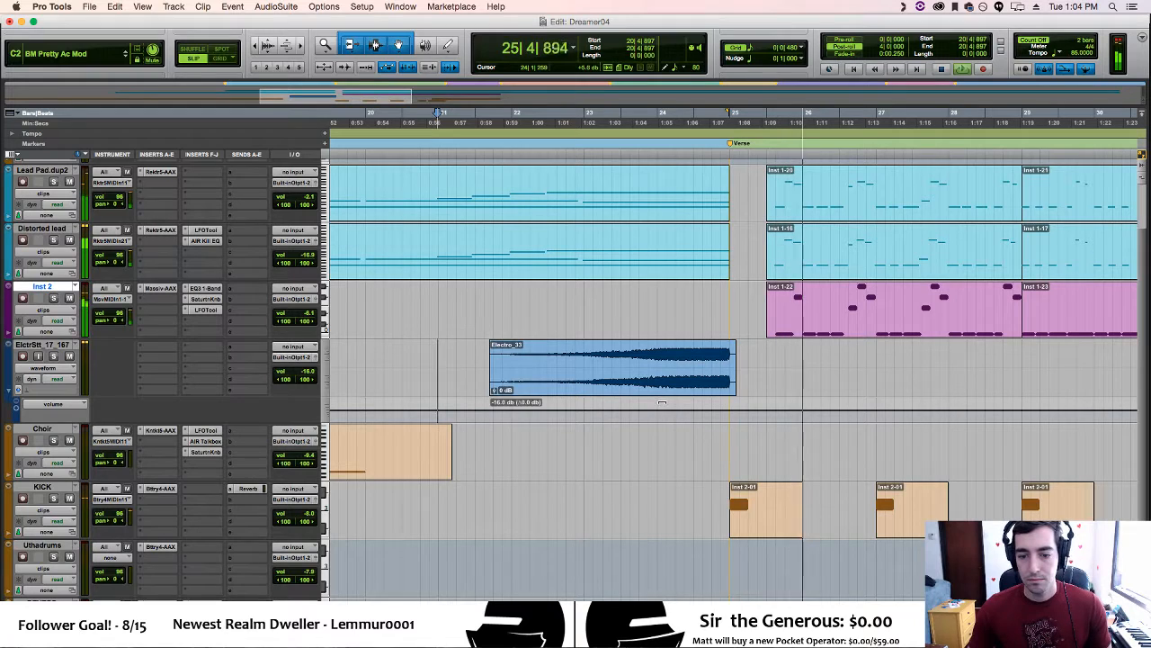
Lower the volume automation under the Electro_33 clip to -20.0 dB and play from just before the clip
drag(661, 403, 661, 405)
key(space)
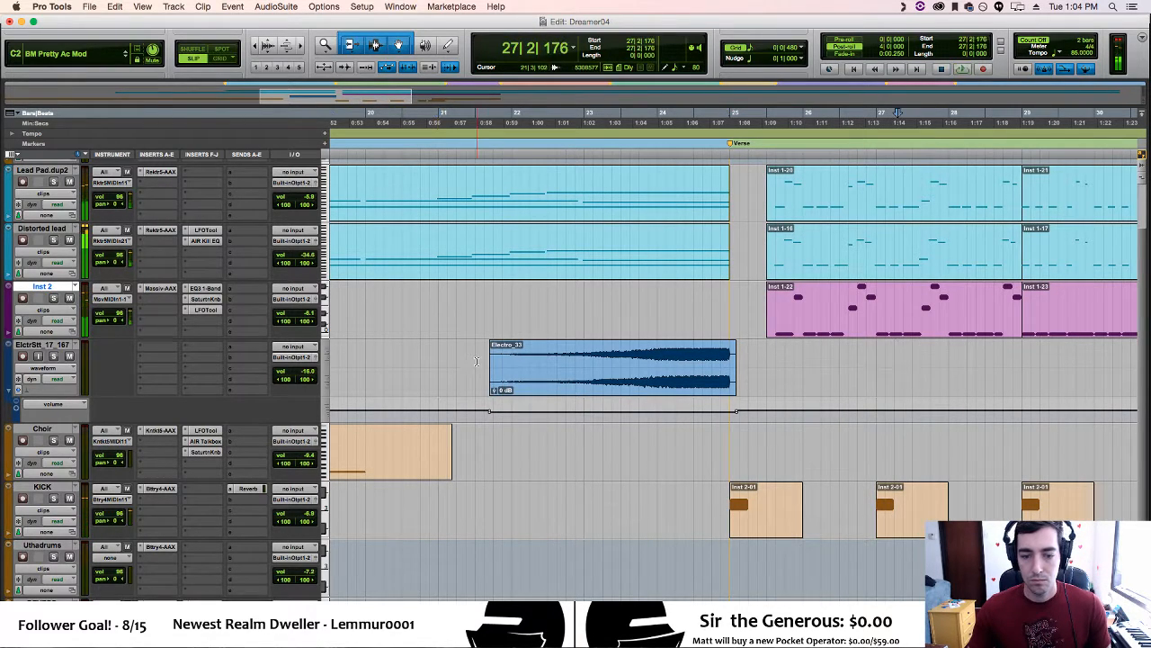
key(space)
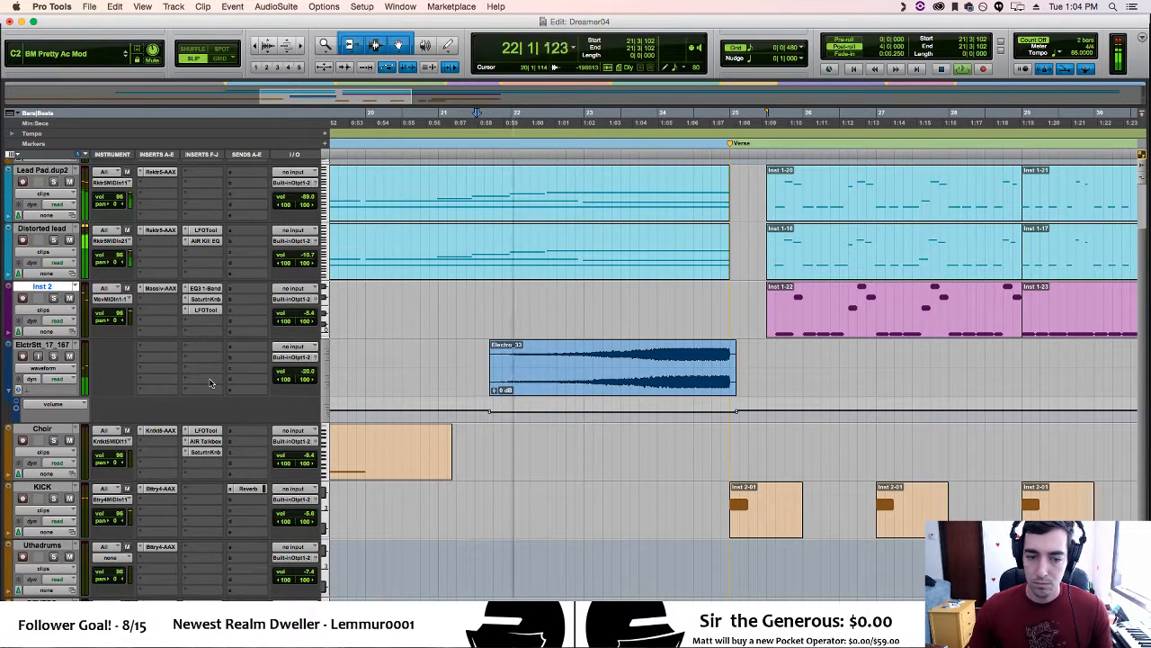
Insert the stereo Saturation Knob plug-in in the first F-J insert slot of the ElctrStt_17_167 track
click(184, 346)
mouse_move(270, 370)
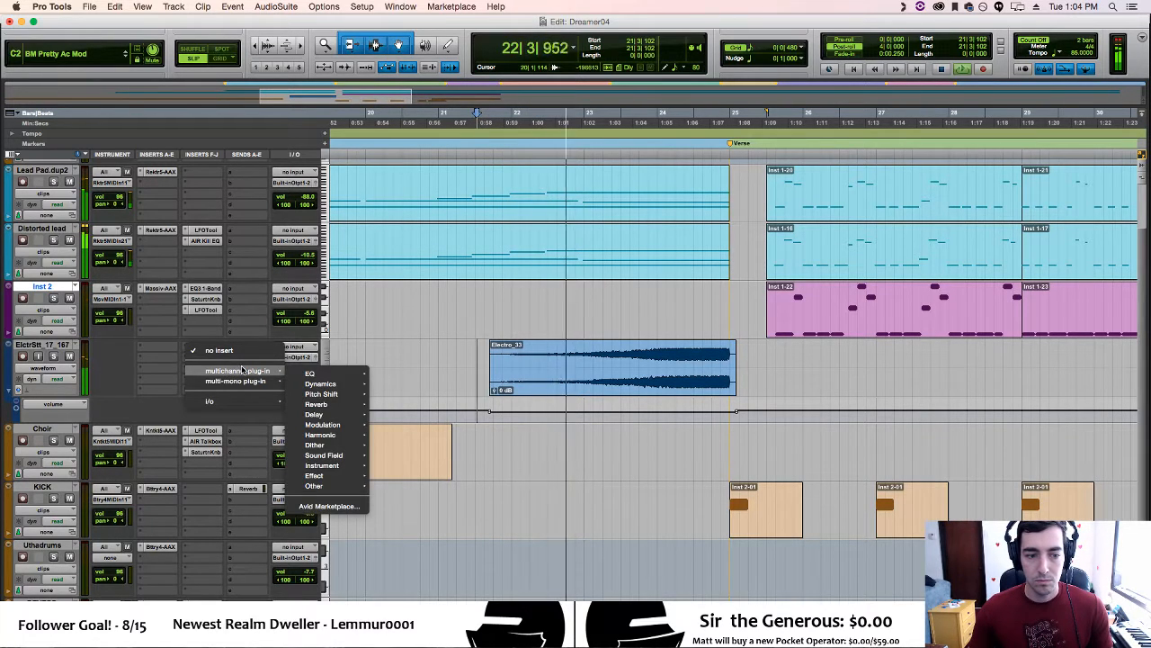
mouse_move(342, 457)
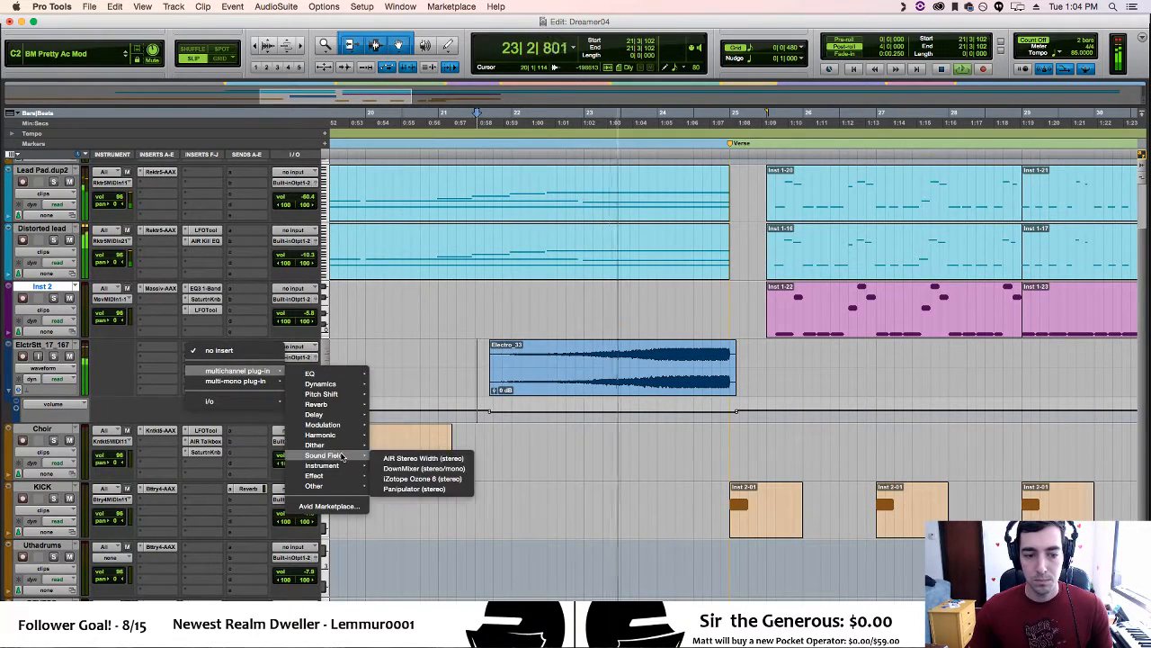
mouse_move(329, 434)
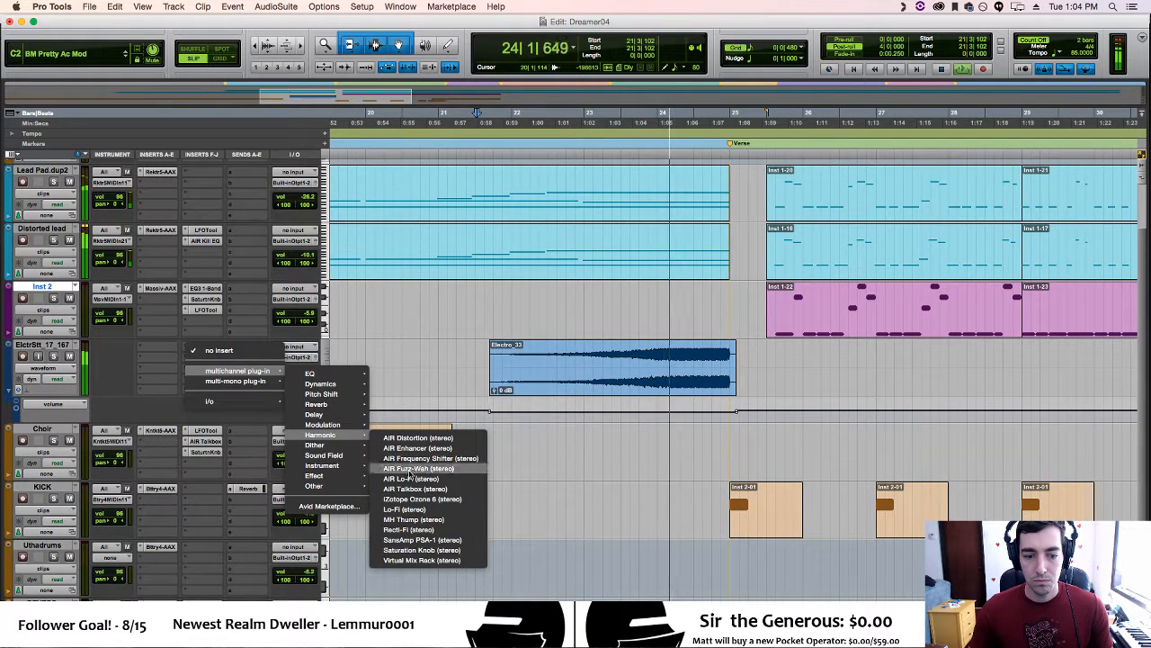
click(409, 550)
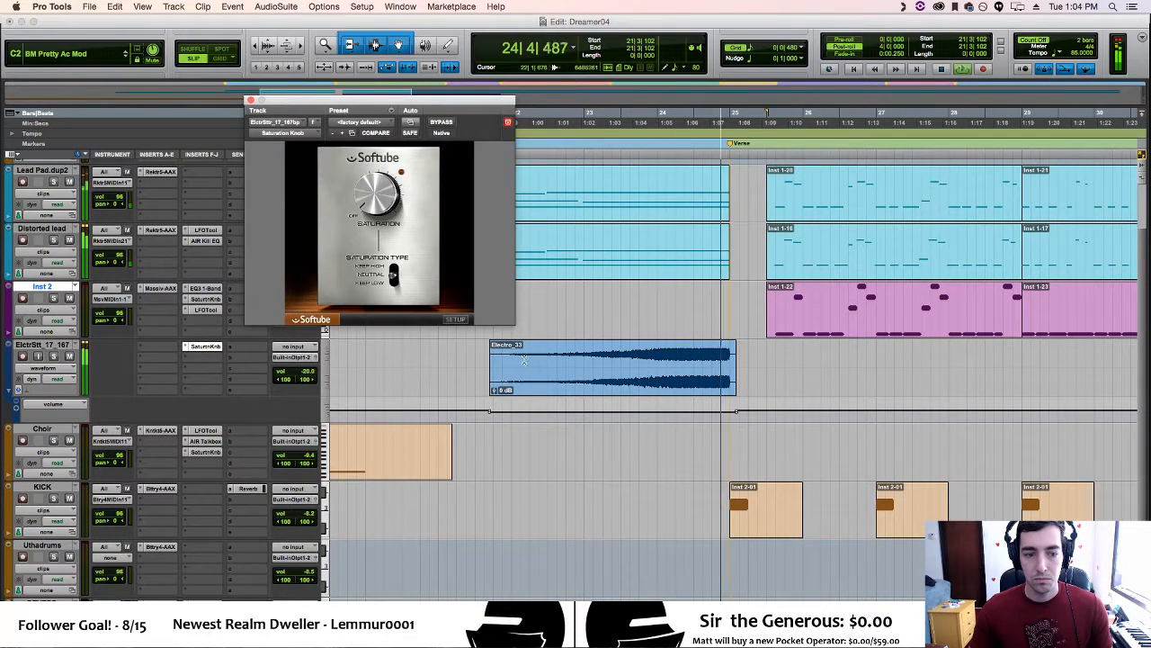
Solo the ElctrStt_17_167 track, play the Electro_33 clip's range and set the Saturation Knob's saturation type to Keep Low
click(53, 356)
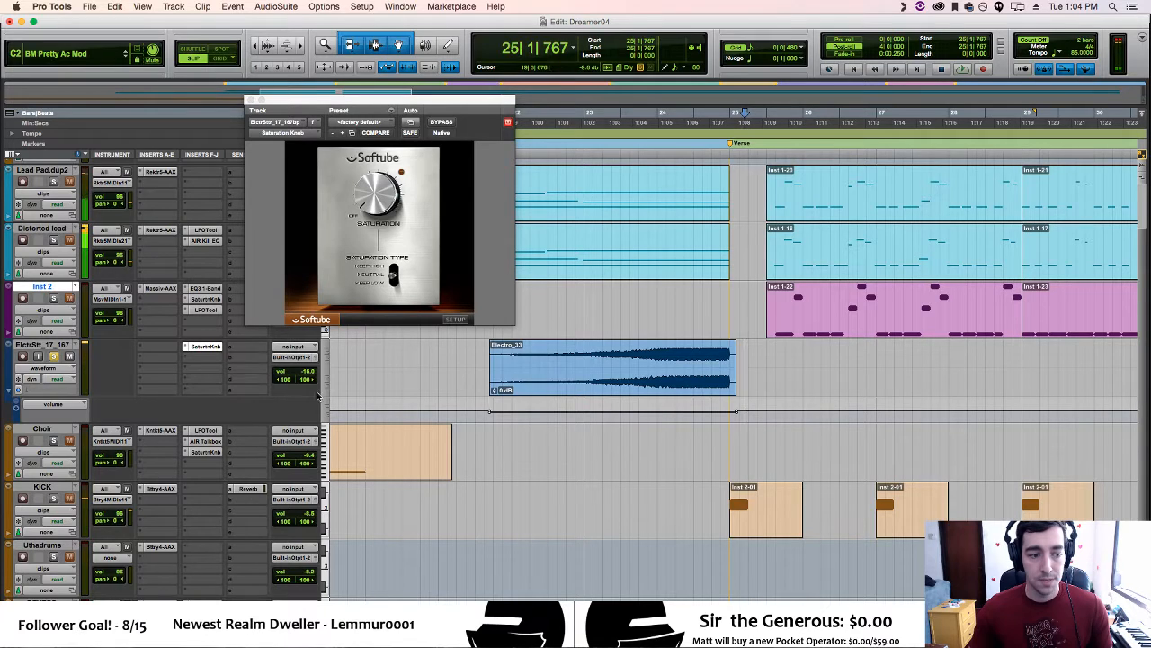
drag(566, 420, 737, 415)
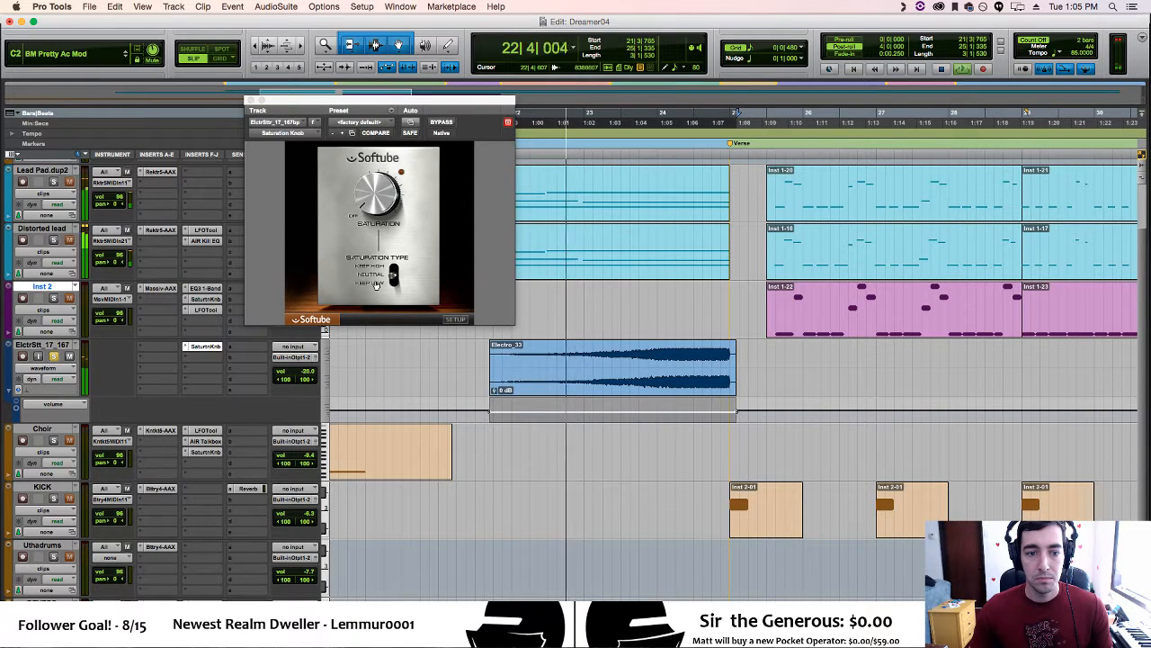
click(377, 284)
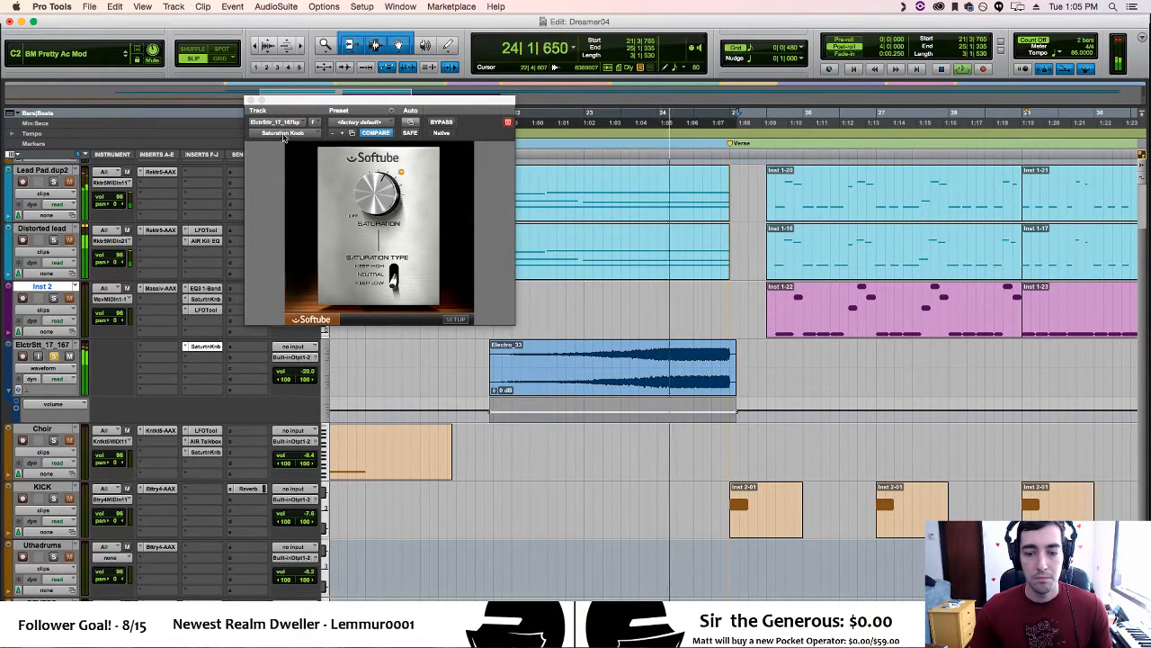
click(252, 100)
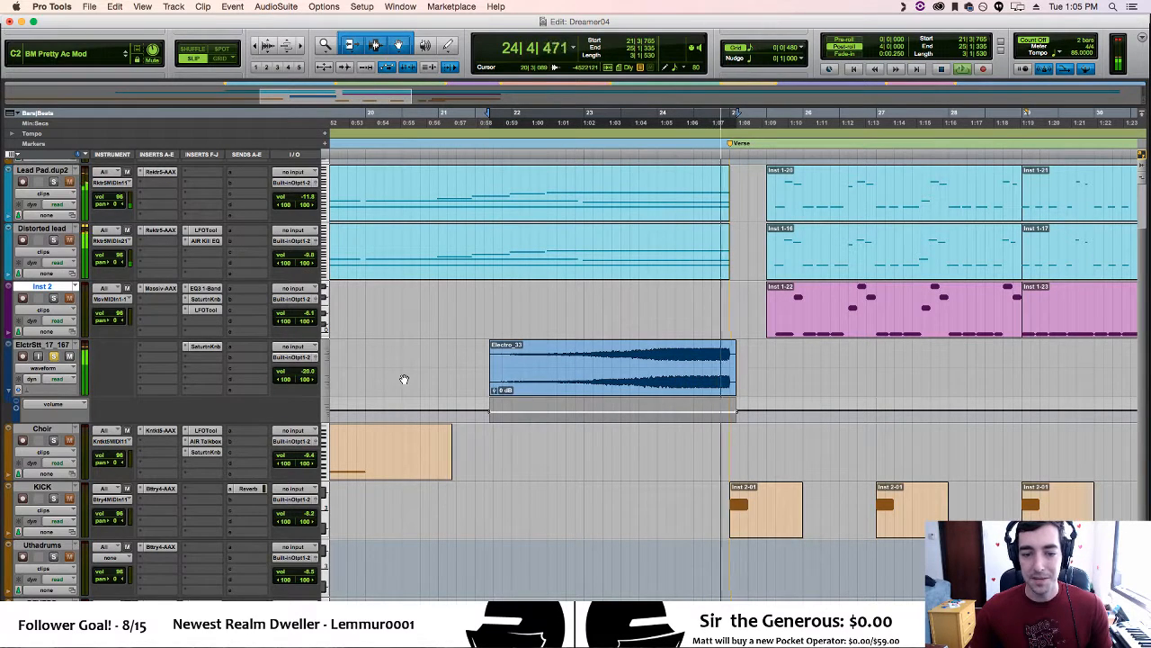
Insert the stereo Supercharger-AAX plug-in below the Saturation Knob on the ElctrStt_17_167 track
click(184, 356)
mouse_move(261, 381)
mouse_move(313, 386)
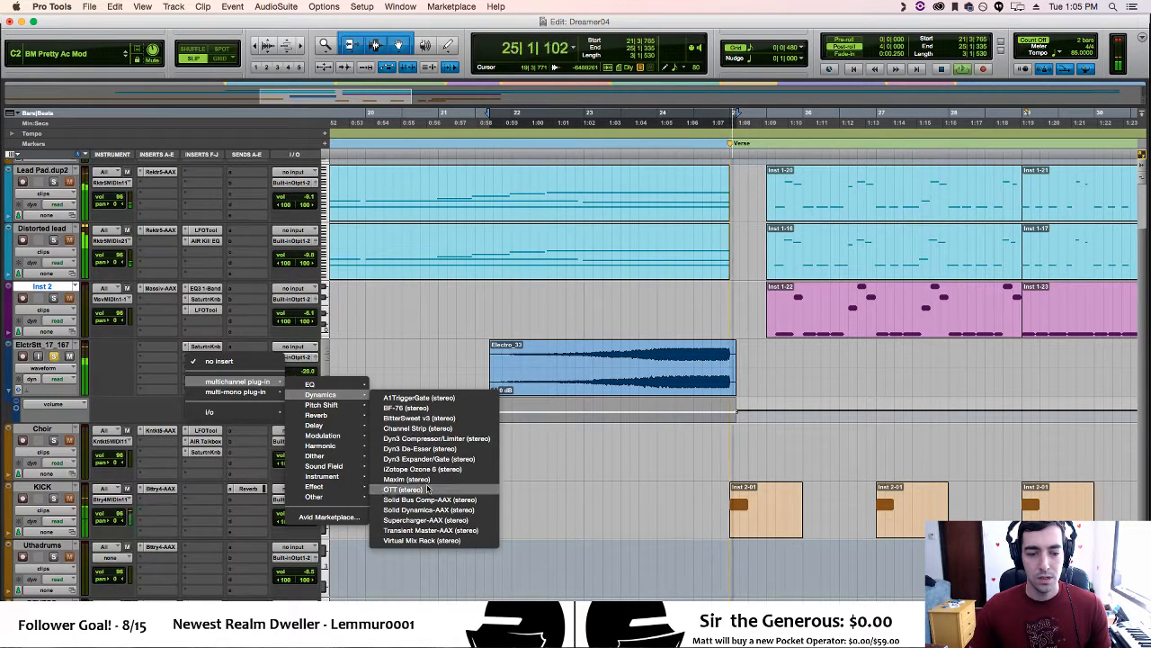
click(422, 522)
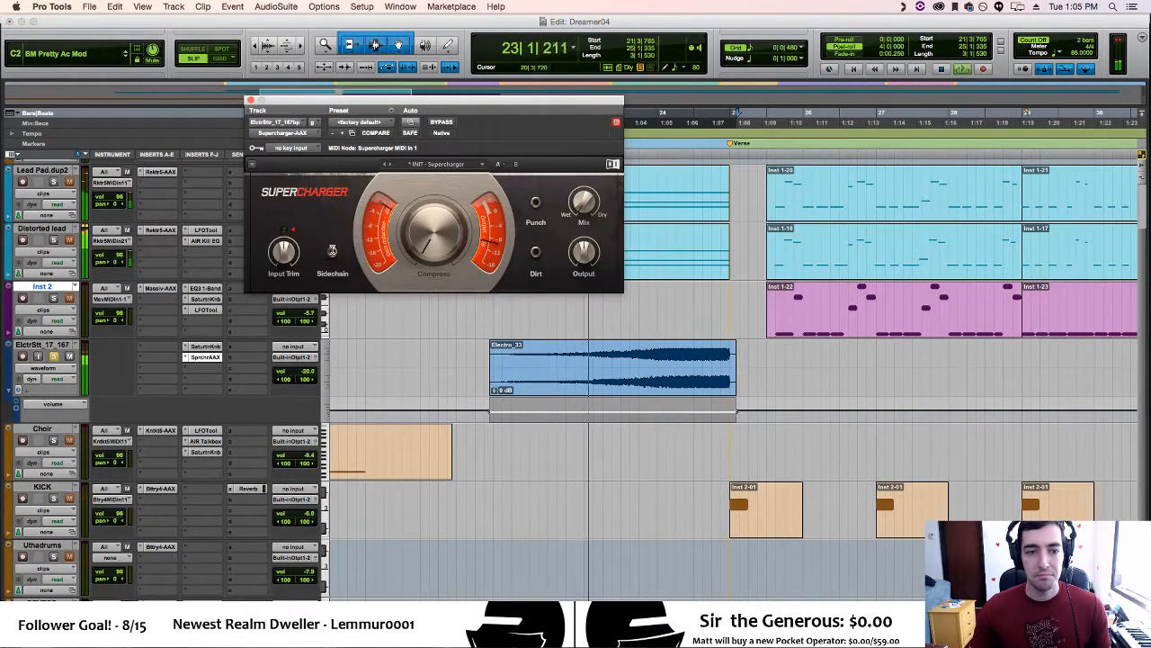
Enable Punch and Dirt in Supercharger, raise Compress to just past the midpoint, and close the plug-in window
click(536, 201)
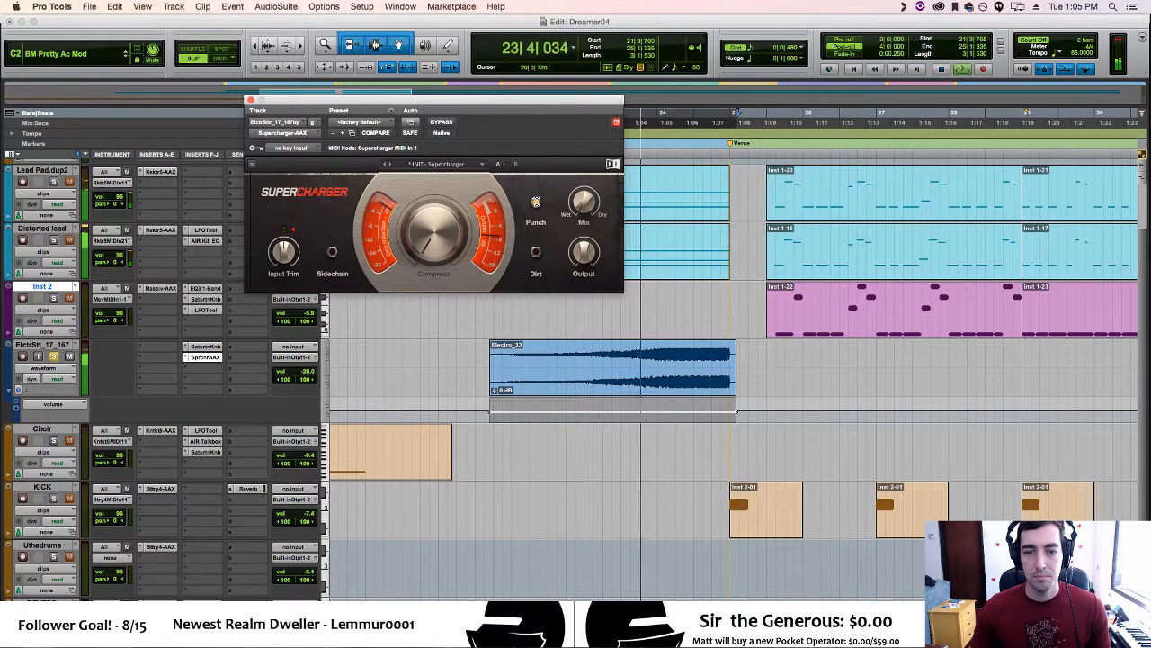
click(536, 252)
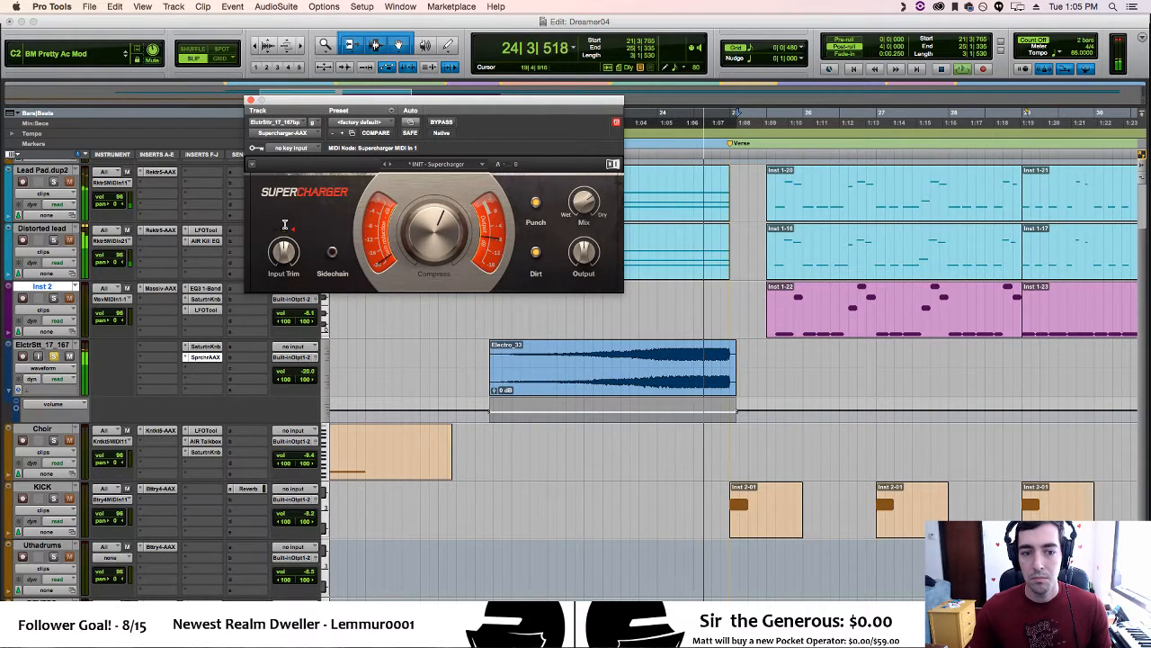
click(252, 99)
key(space)
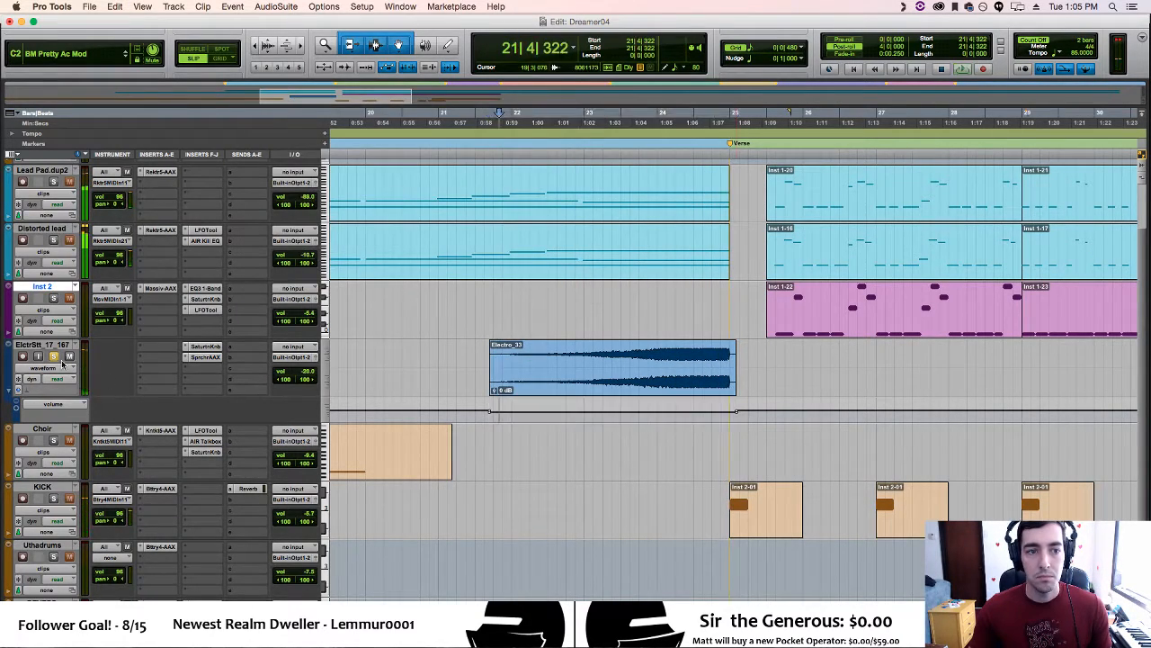
Insert the stereo TrueVerb reverb in the third F-J insert slot of the ElctrStt_17_167 track
click(185, 367)
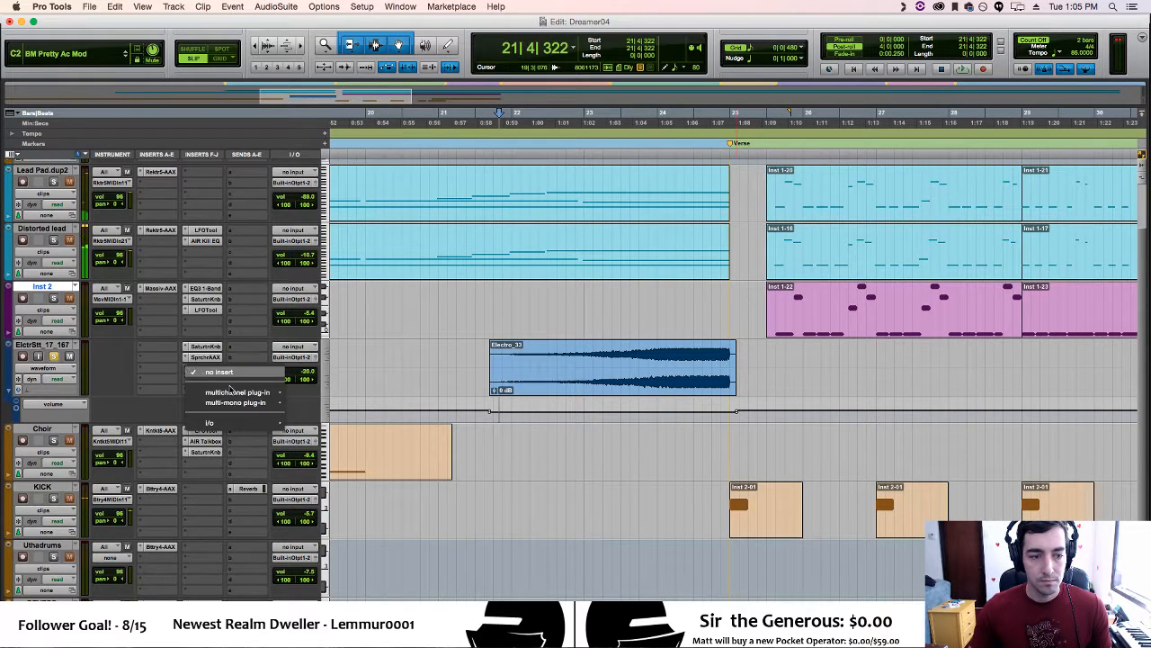
mouse_move(232, 392)
mouse_move(315, 428)
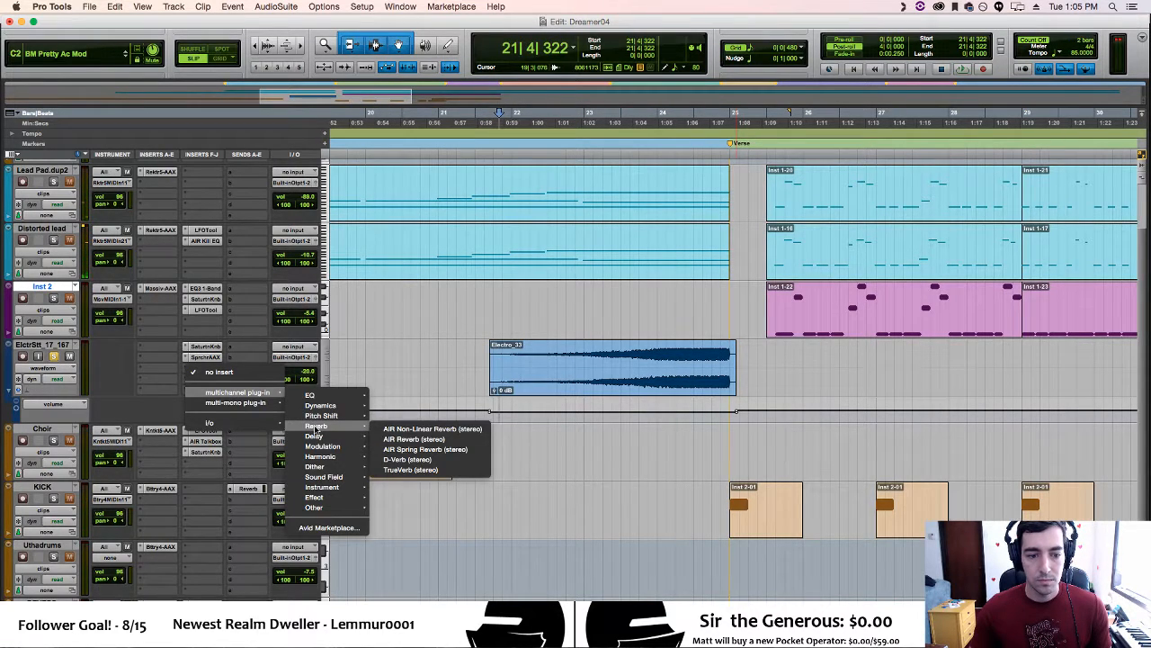
click(427, 470)
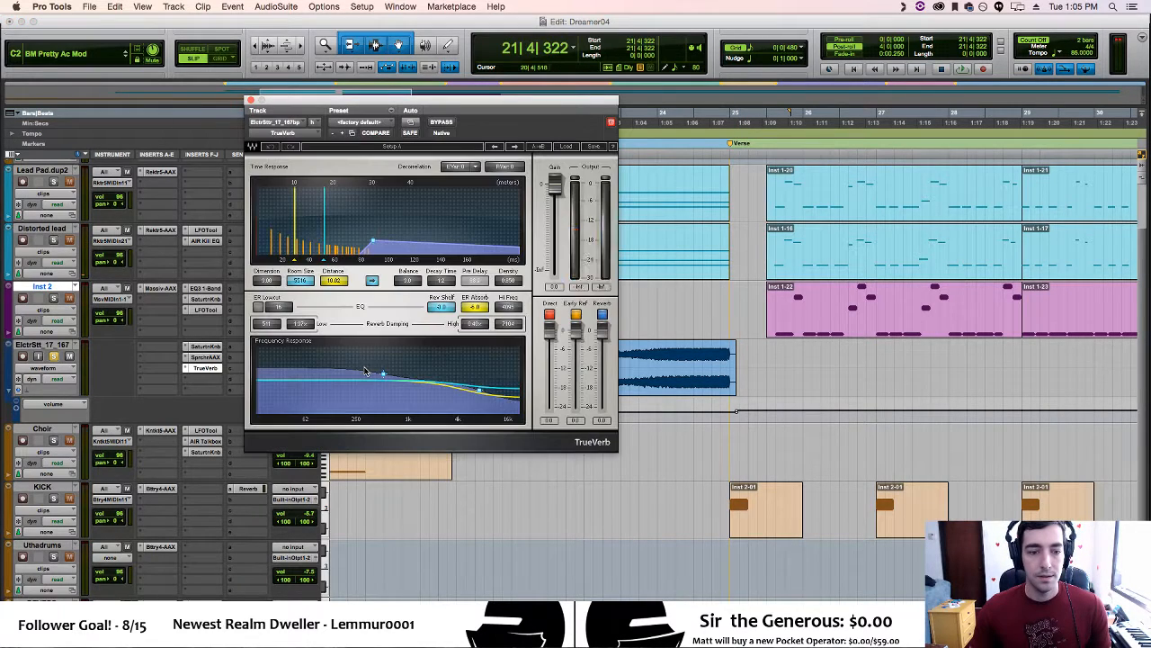
drag(499, 102, 304, 115)
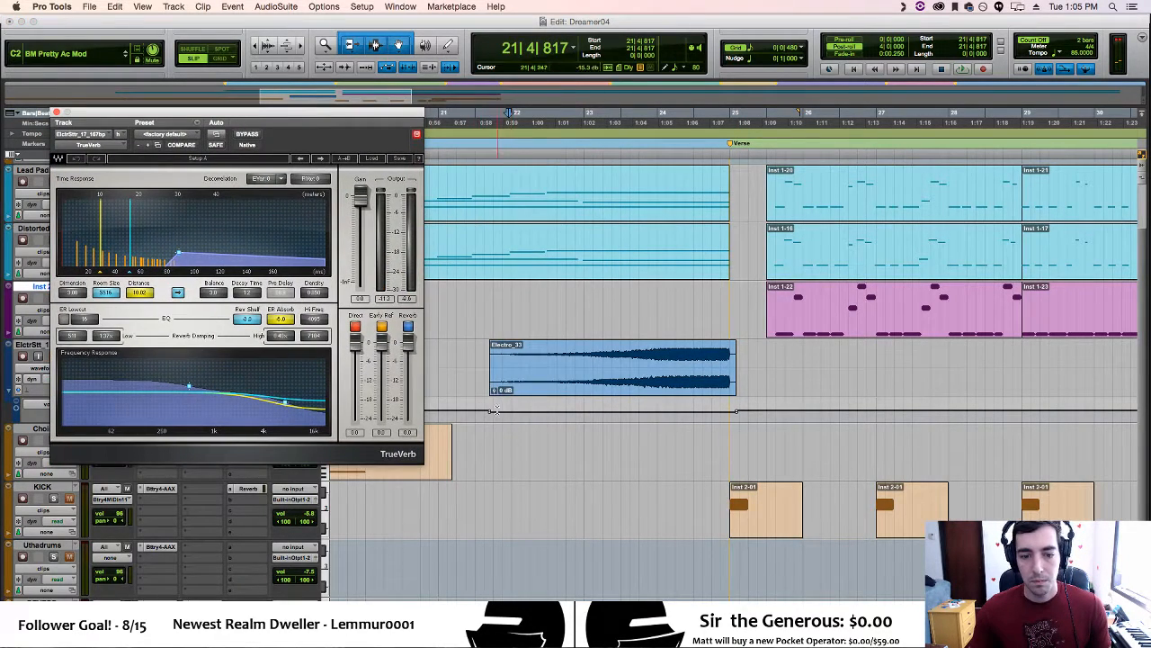
Select the Electro_33 clip's range and play it to audition TrueVerb, moving the plug-in window off the clip's start
click(490, 407)
drag(490, 415, 734, 439)
key(space)
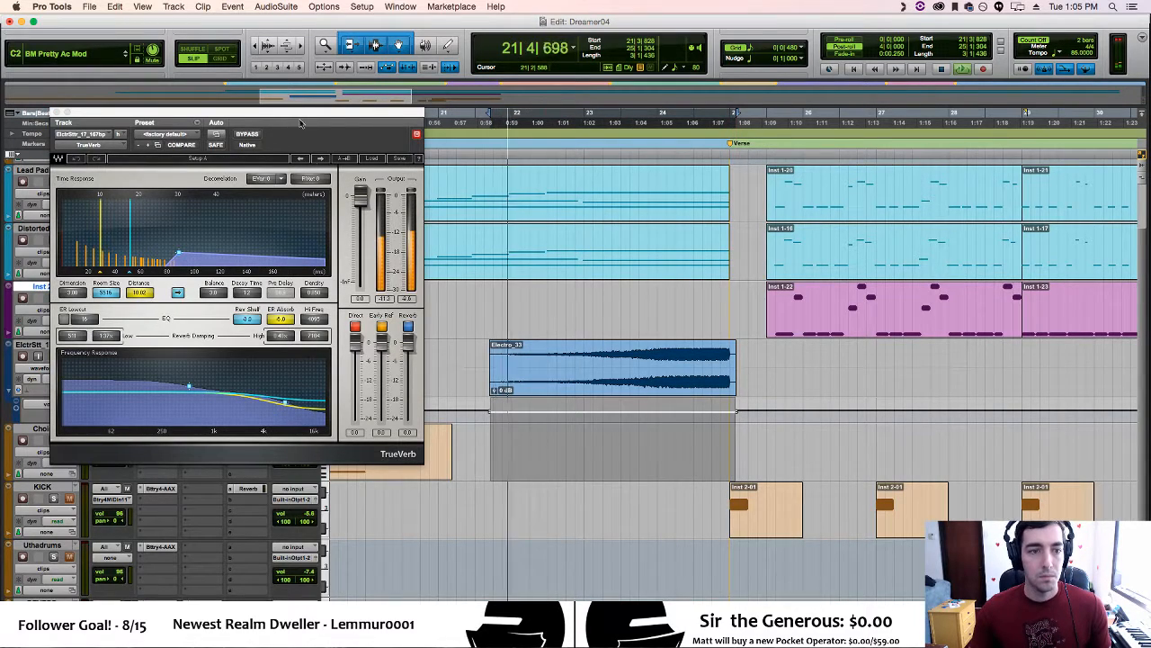
drag(298, 115, 924, 106)
Check TrueVerb's EVar decorrelation options and switch the plug-in to Setup B
click(907, 169)
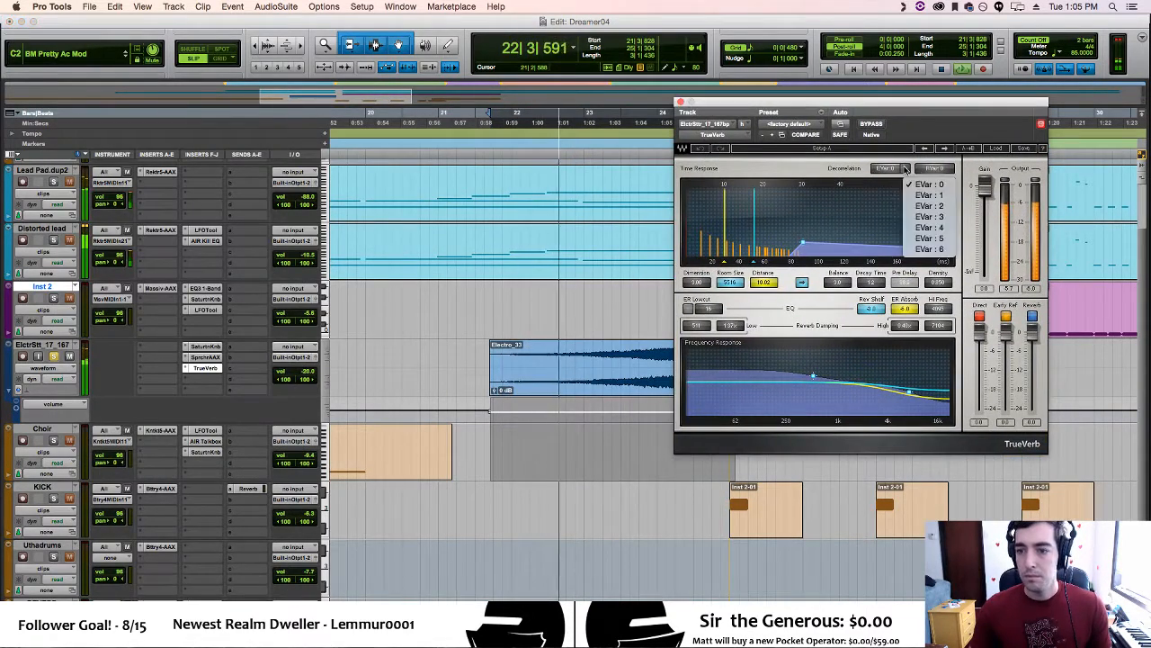
click(851, 169)
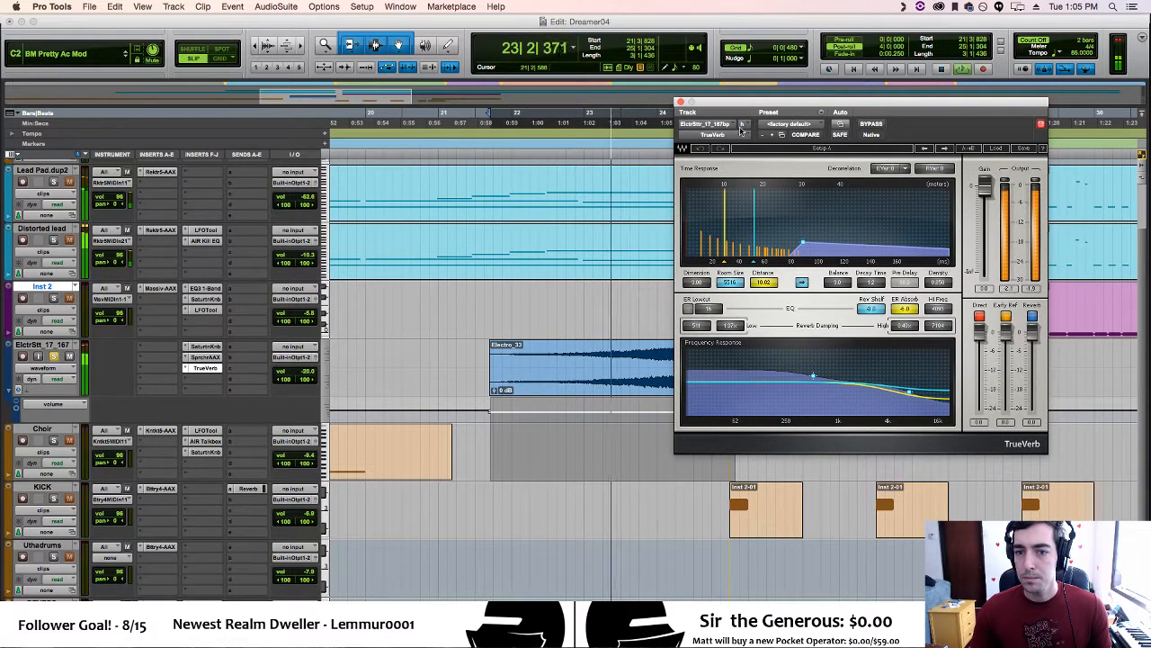
click(796, 127)
click(812, 127)
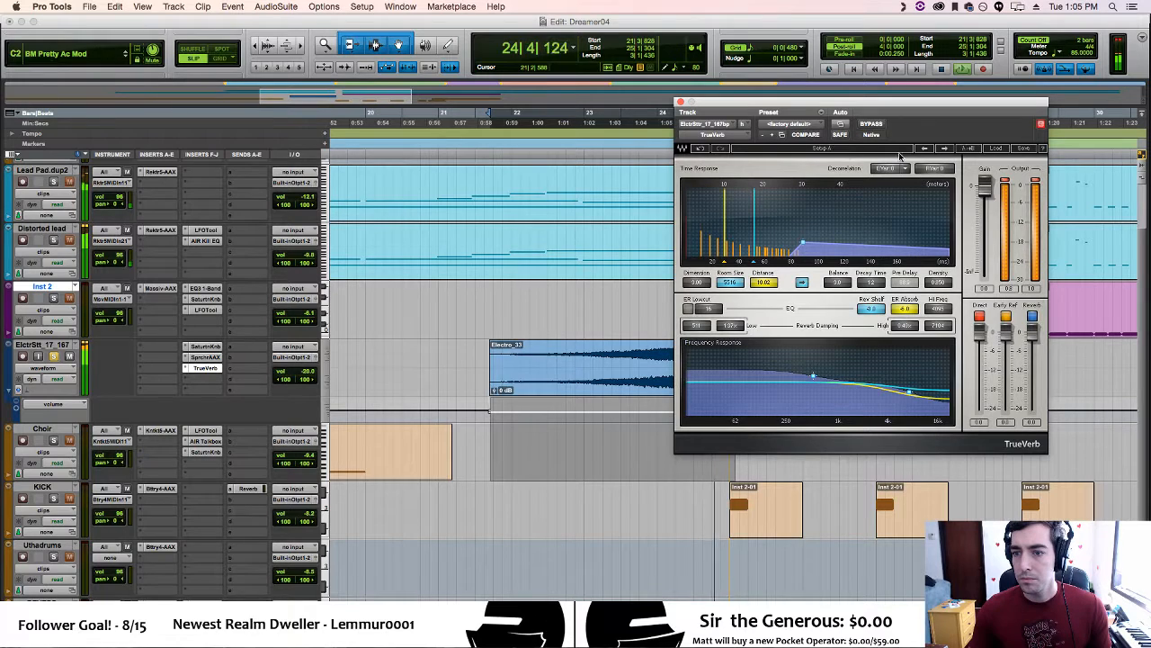
click(701, 150)
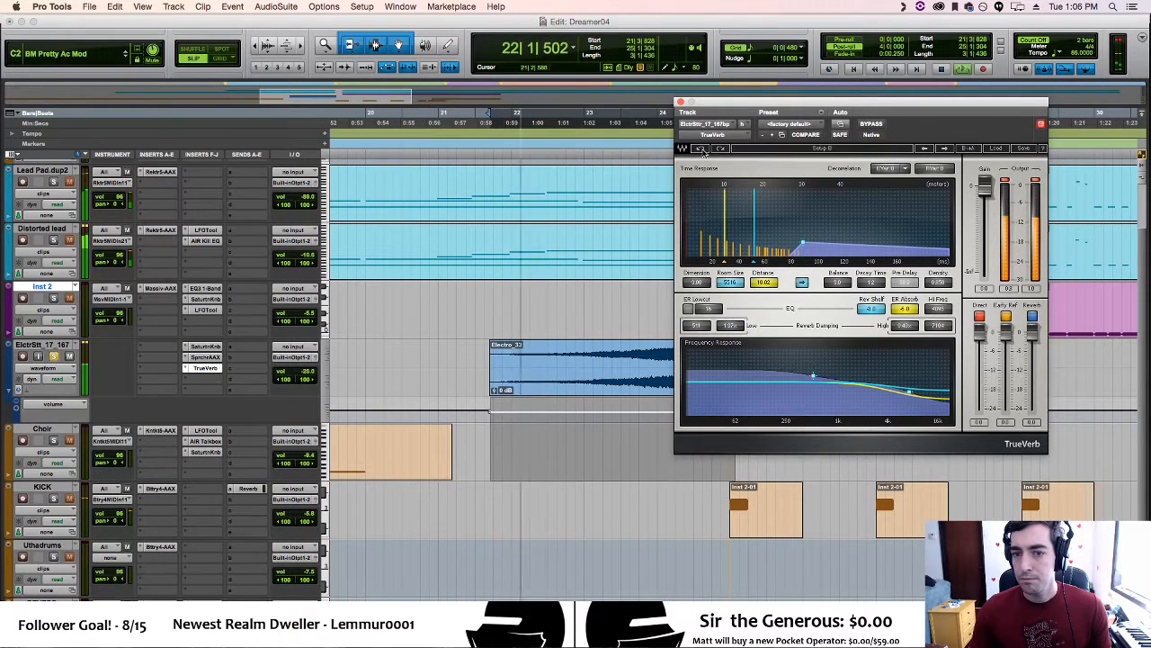
Replace TrueVerb with the stereo D-Verb plug-in and try its Church algorithm before returning to Hall
click(191, 368)
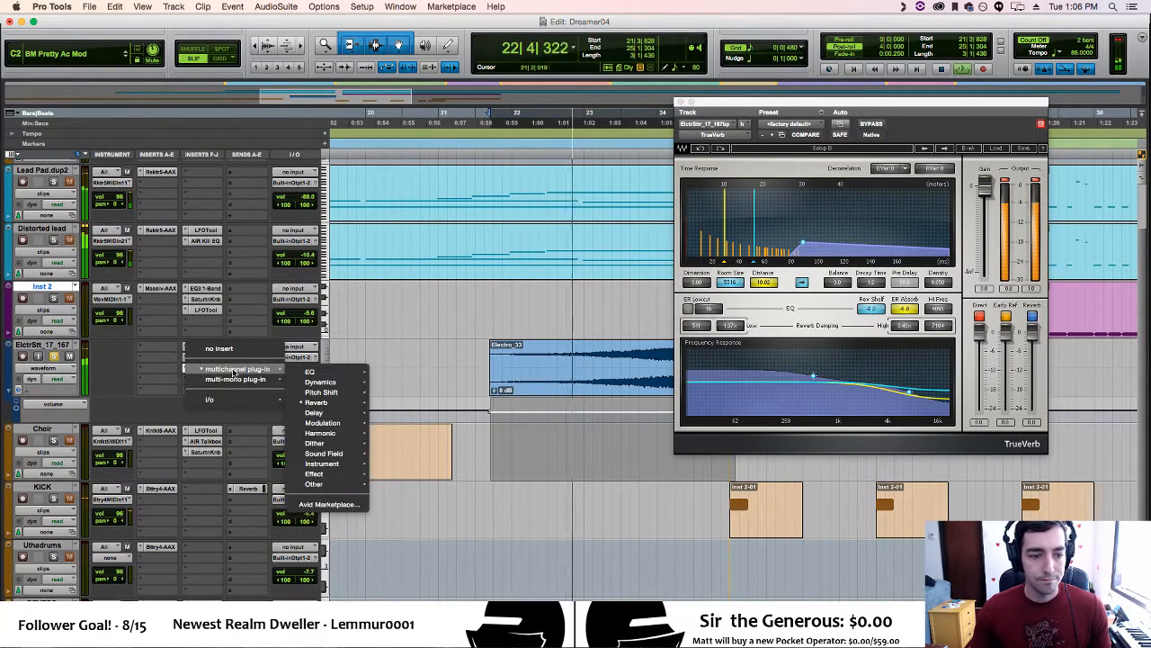
mouse_move(324, 402)
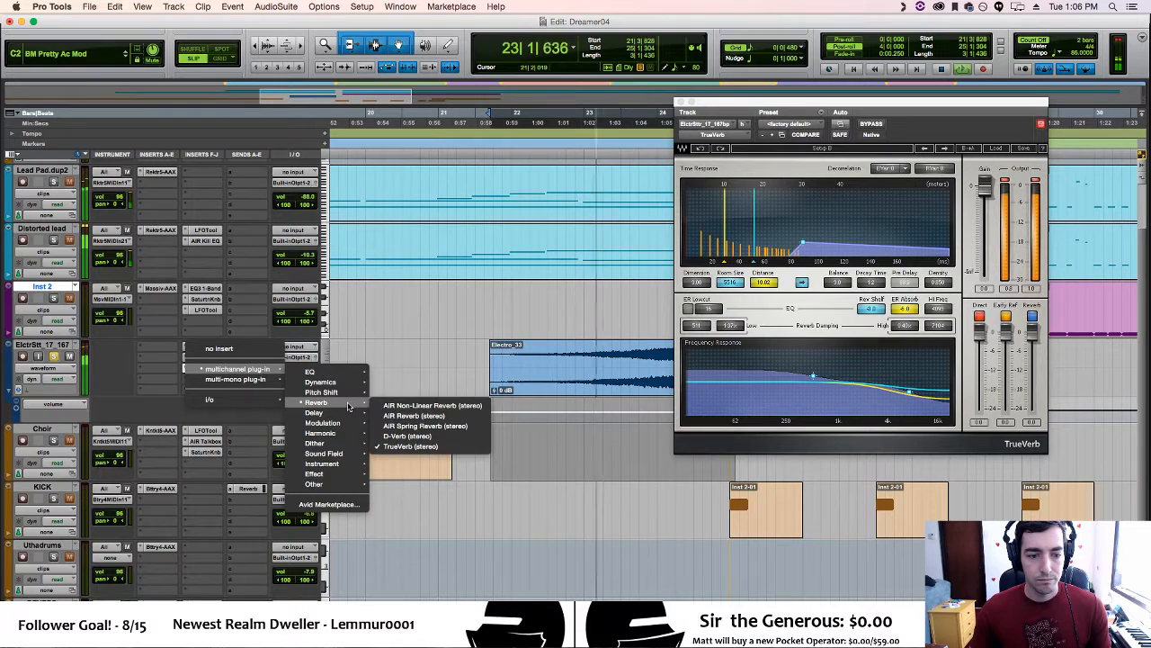
click(438, 434)
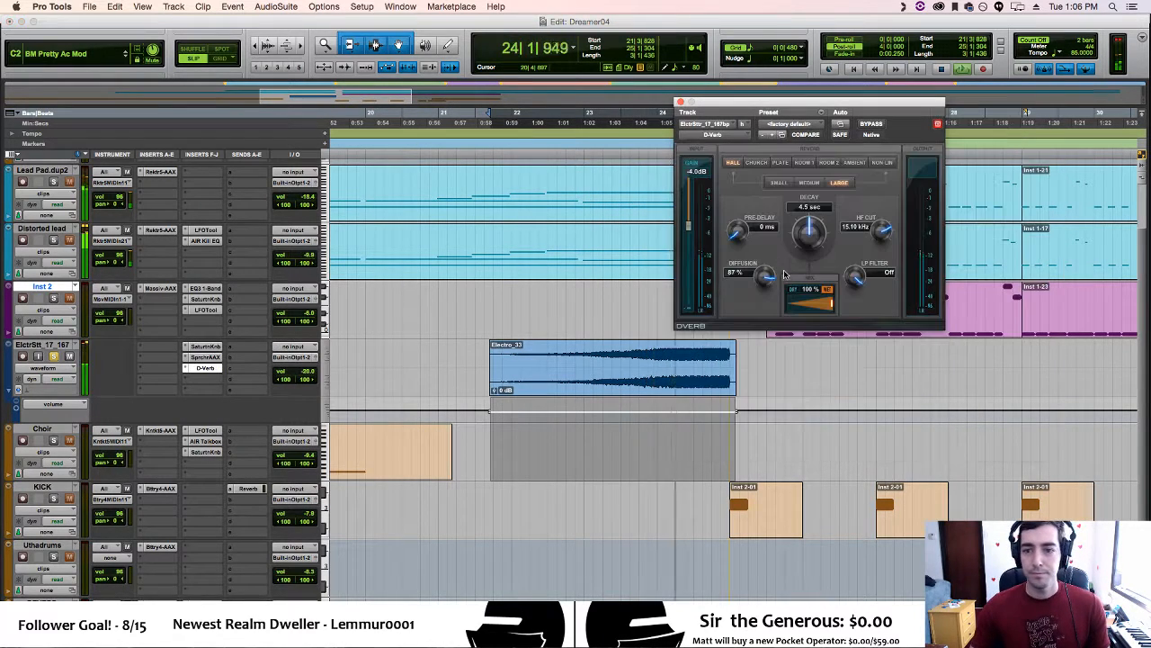
click(761, 163)
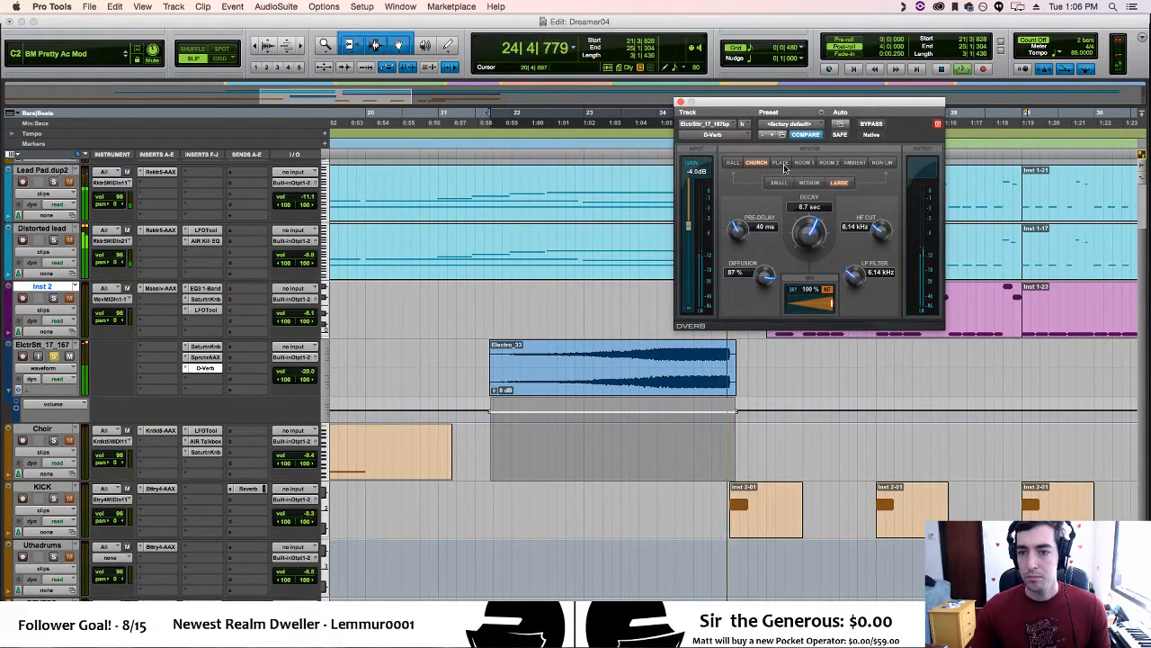
click(734, 162)
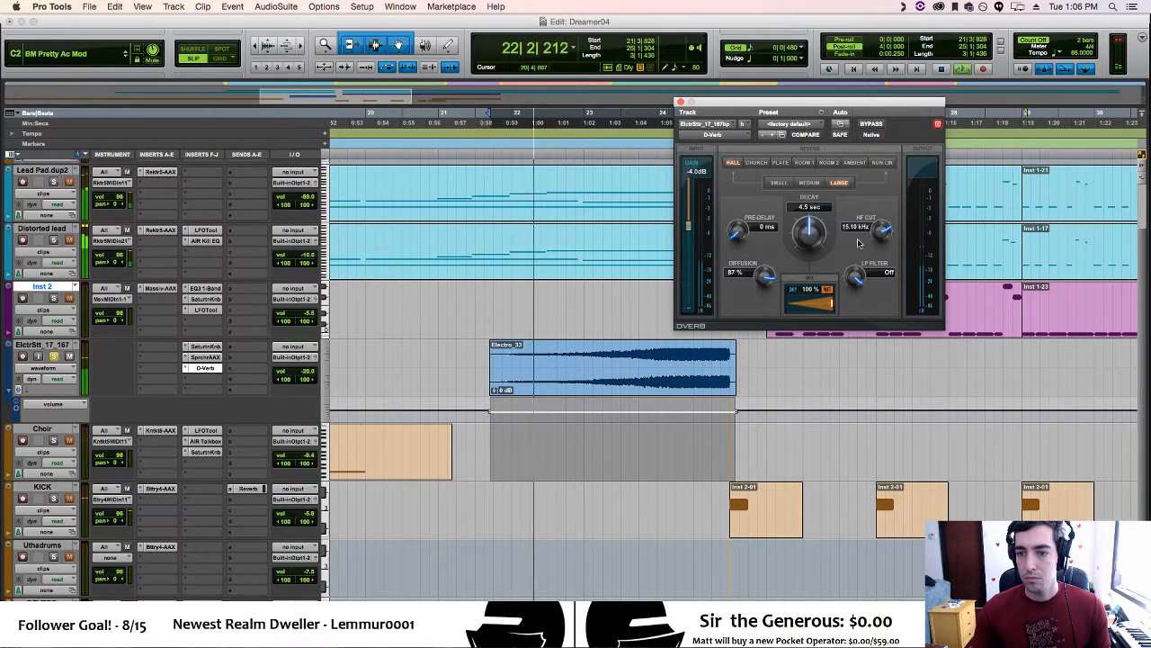
Set D-Verb's mix to 60%, diffusion to 100%, decay to 970 ms and input gain to 0.0 dB
drag(804, 240, 807, 234)
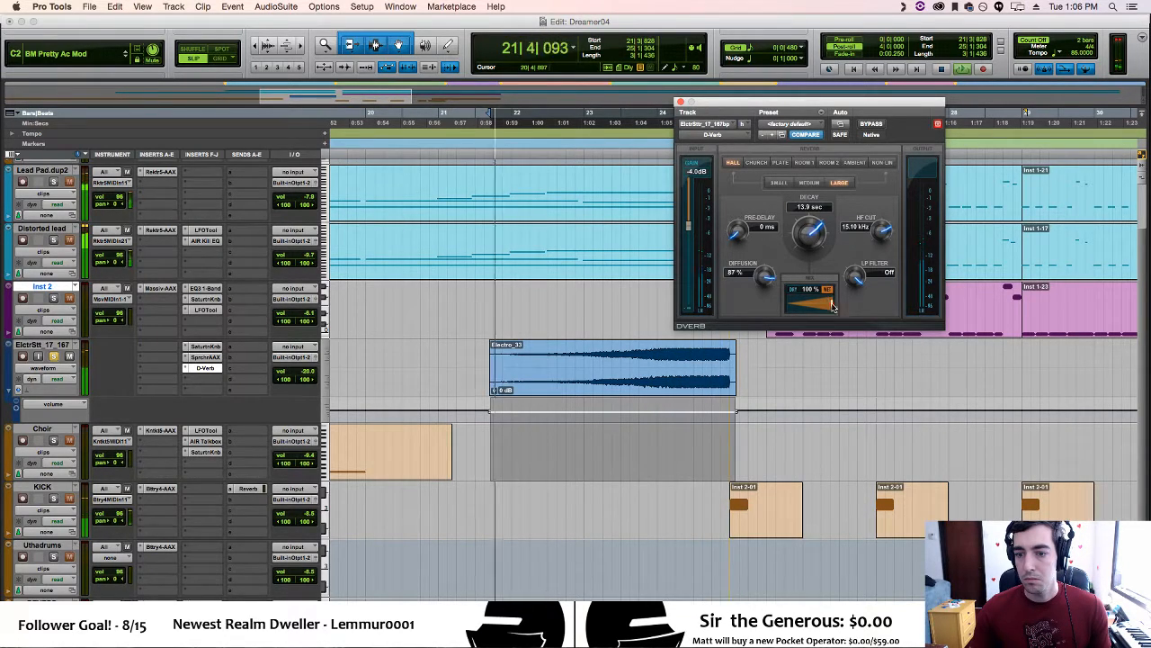
drag(832, 303, 814, 304)
drag(764, 277, 740, 246)
mouse_move(809, 233)
mouse_down()
mouse_move(808, 280)
mouse_move(803, 237)
mouse_up()
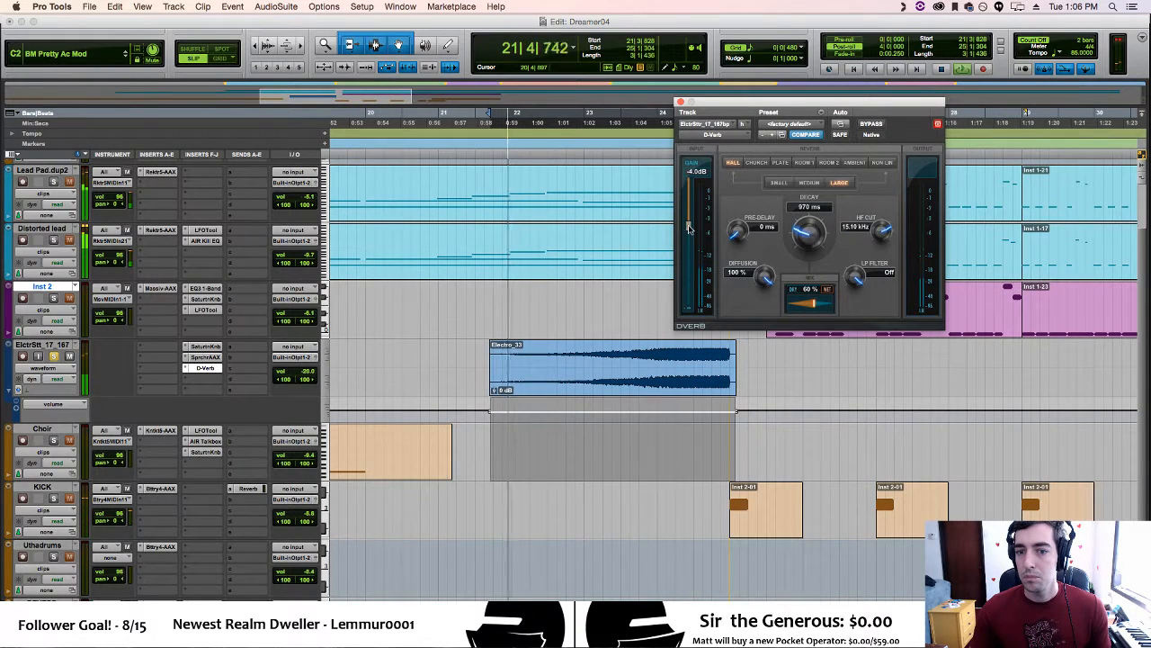
drag(689, 225, 690, 203)
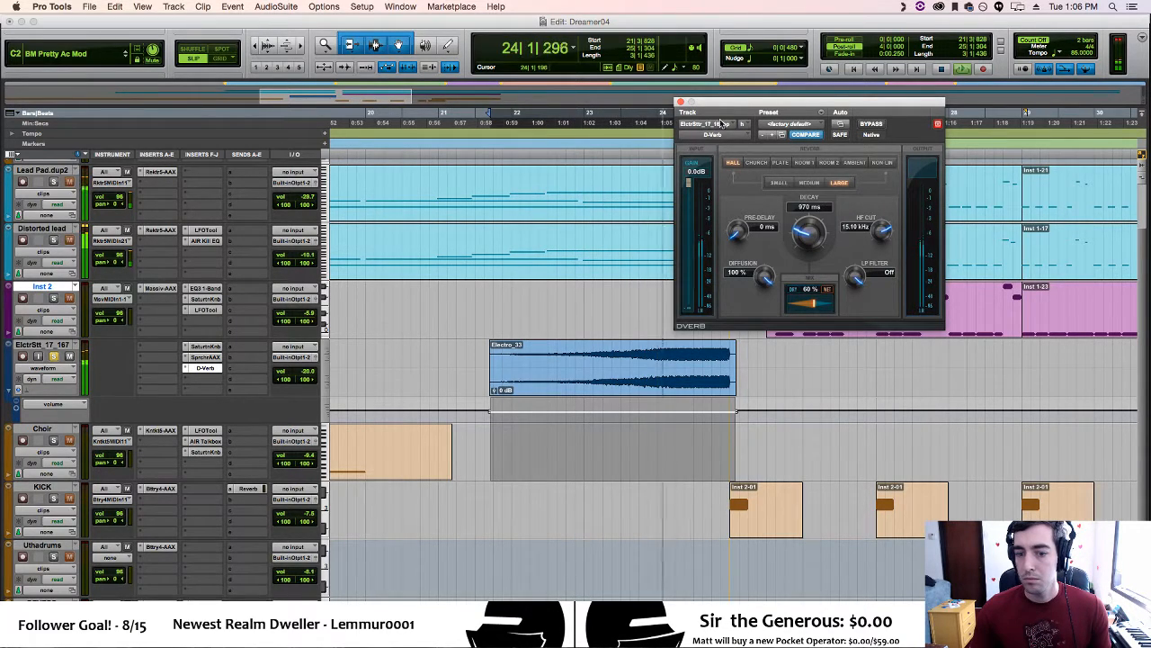
Compare the riser with D-Verb bypassed and active during playback, and stop the playback
click(796, 135)
click(814, 137)
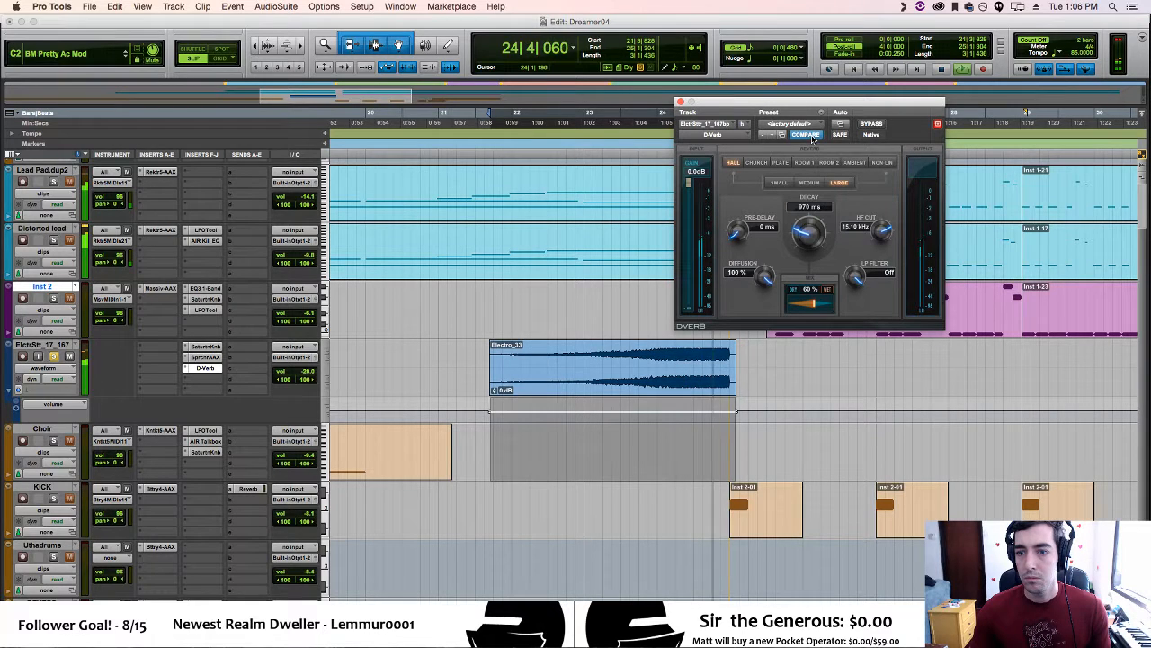
click(870, 124)
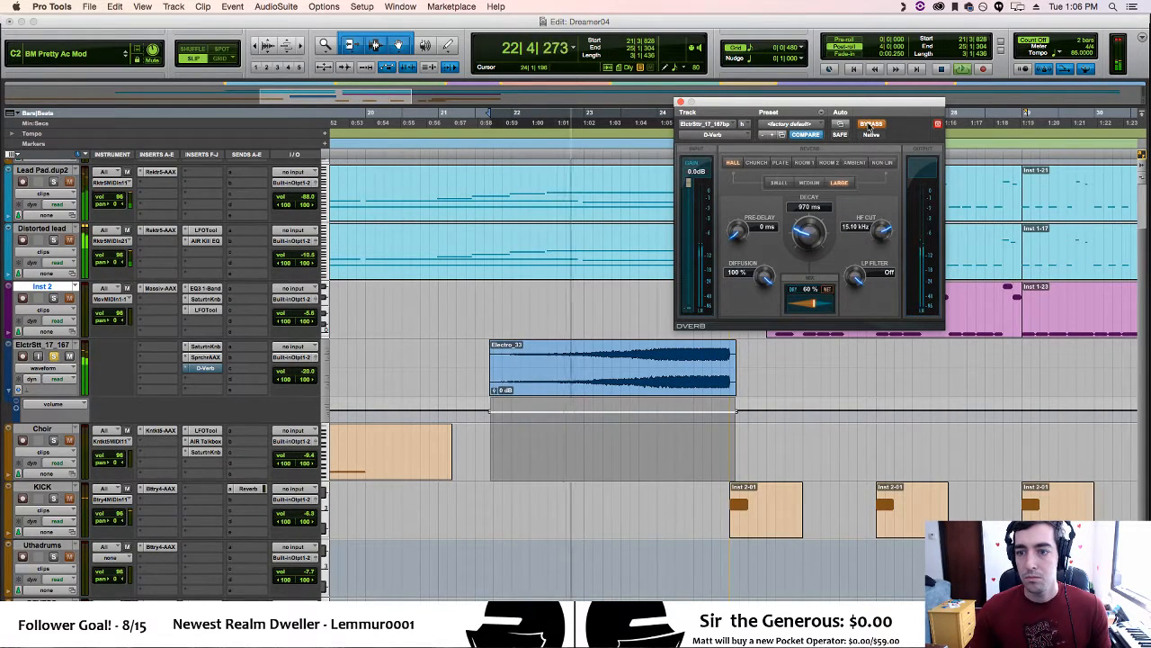
click(871, 125)
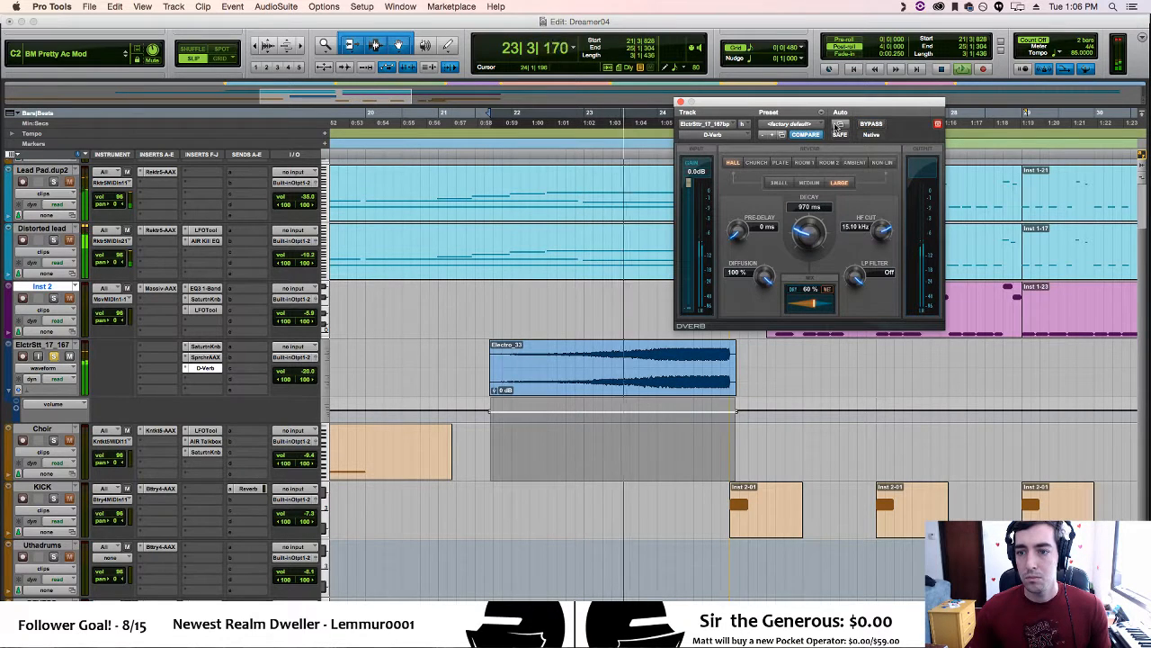
key(space)
Play the riser from just before the Electro_33 clip and raise D-Verb's decay to 14.9 sec
click(481, 384)
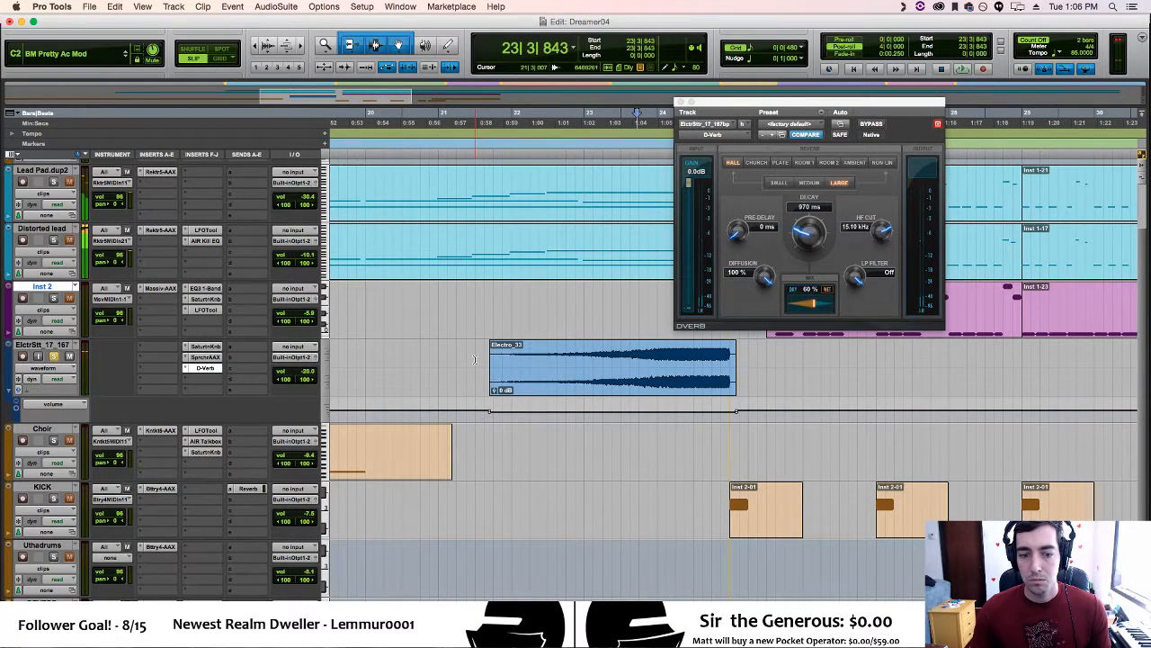
click(475, 360)
key(space)
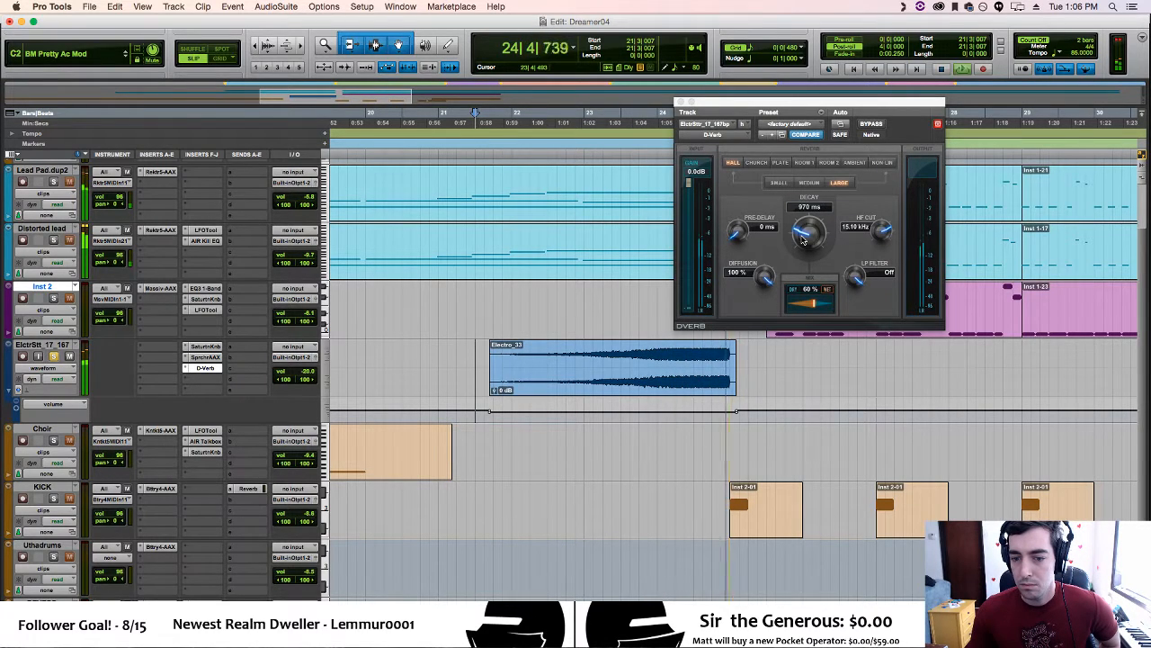
drag(803, 239, 803, 202)
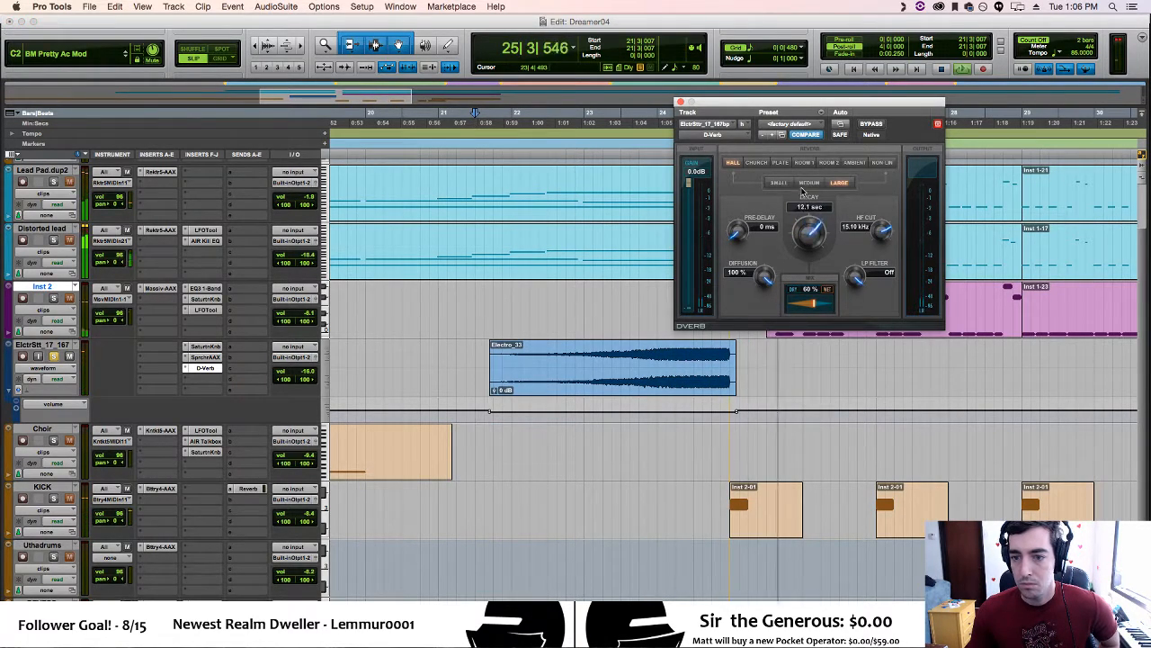
key(space)
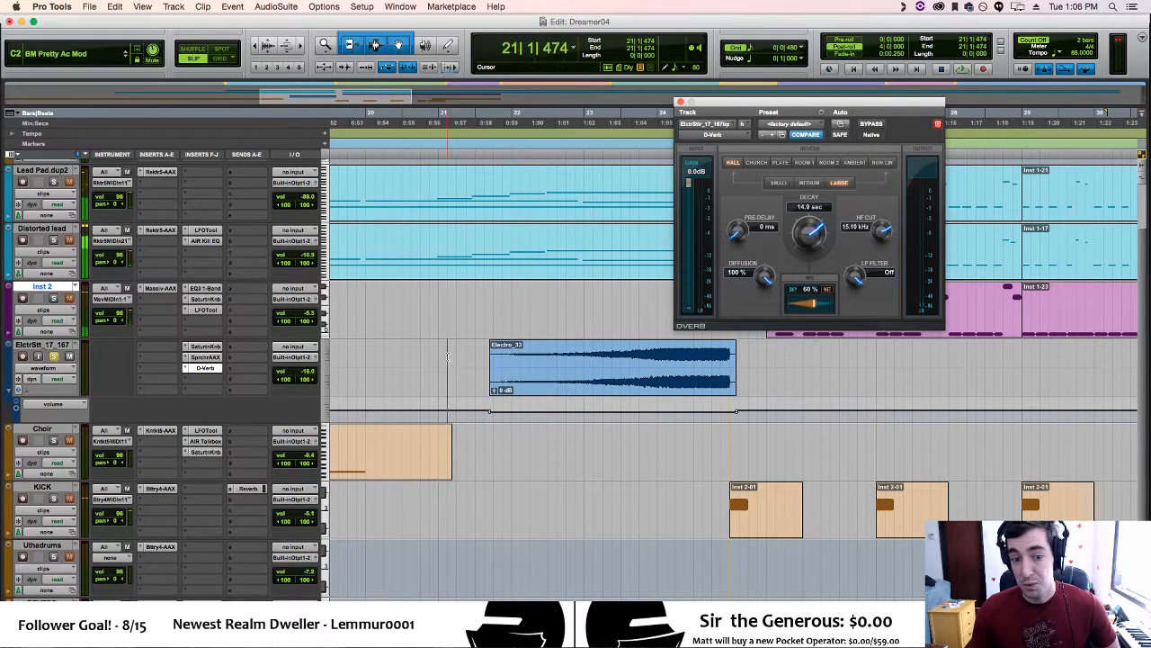
Audition the riser from well before the clip and reduce D-Verb's decay to 6.3 sec
click(431, 357)
key(space)
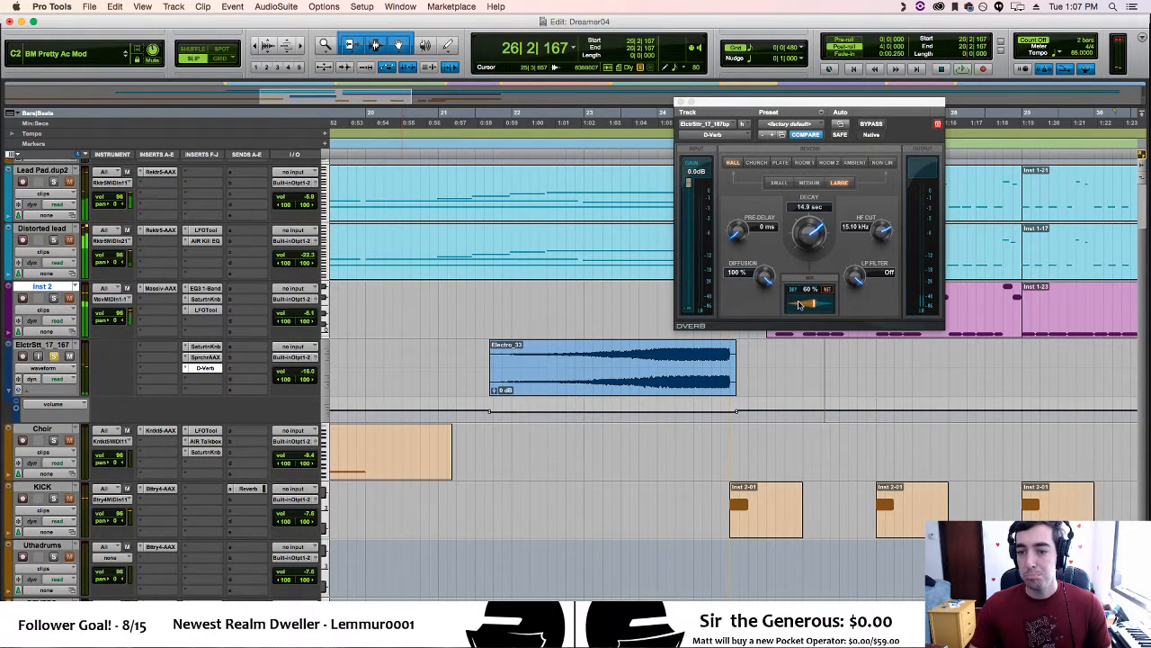
drag(810, 236, 809, 249)
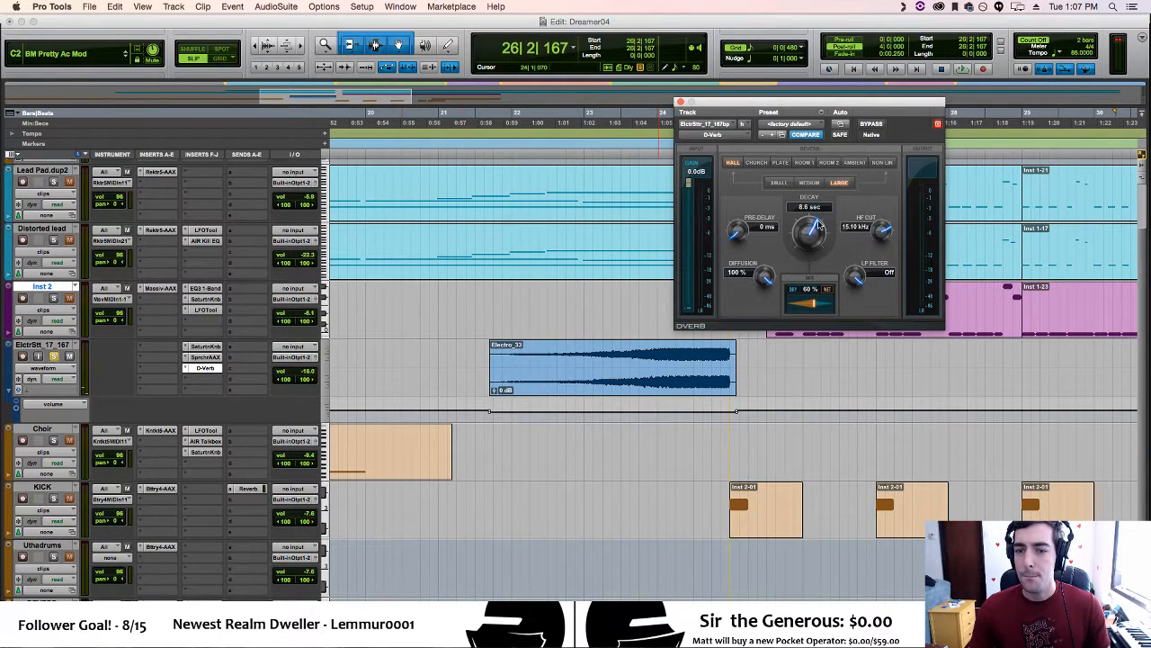
Replay the riser from just before the clip and set D-Verb's pre-delay to 13 ms
click(479, 364)
key(space)
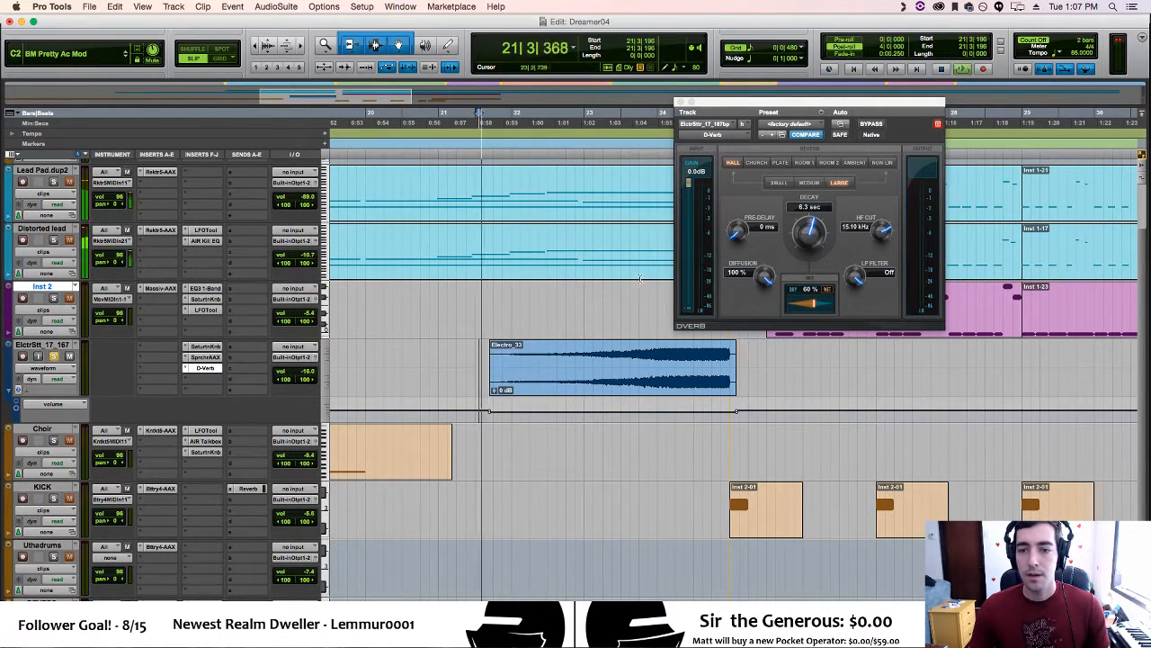
drag(736, 235, 738, 224)
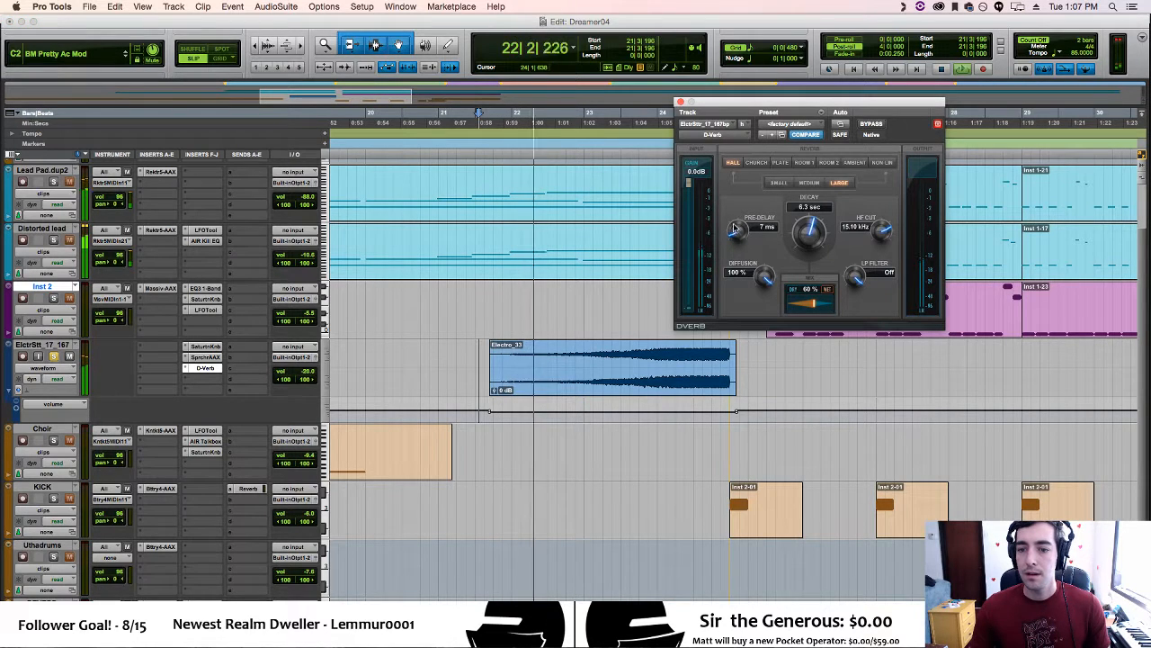
click(491, 362)
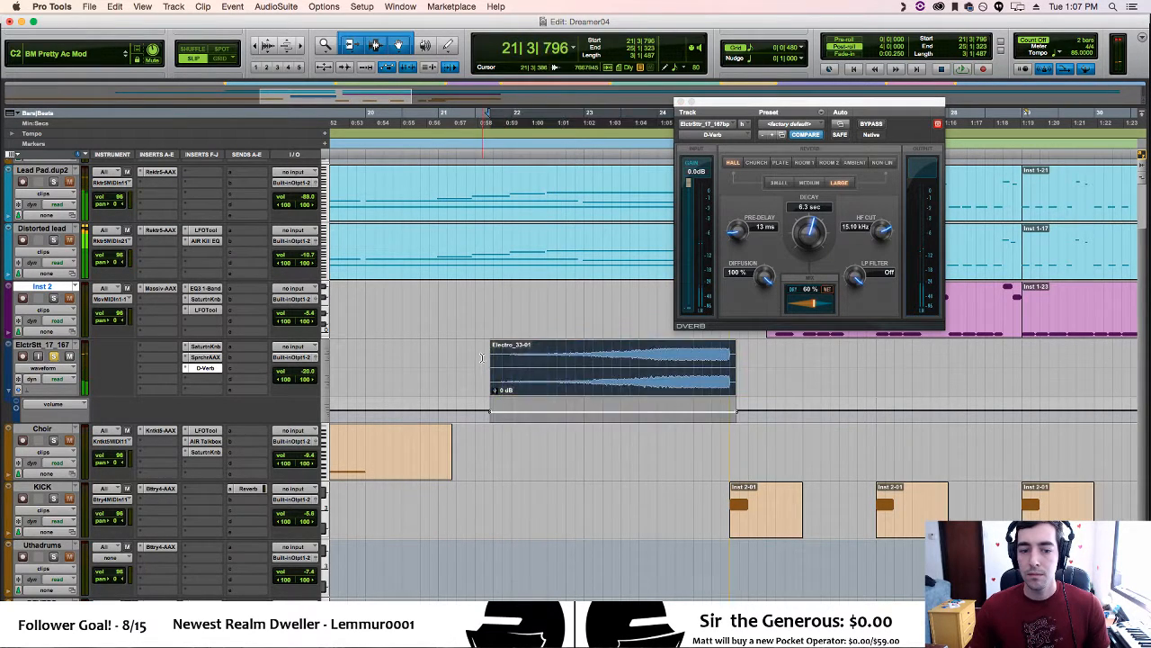
Play the riser again and set D-Verb's mix to 67% and its pre-delay to 0 ms
click(482, 358)
key(space)
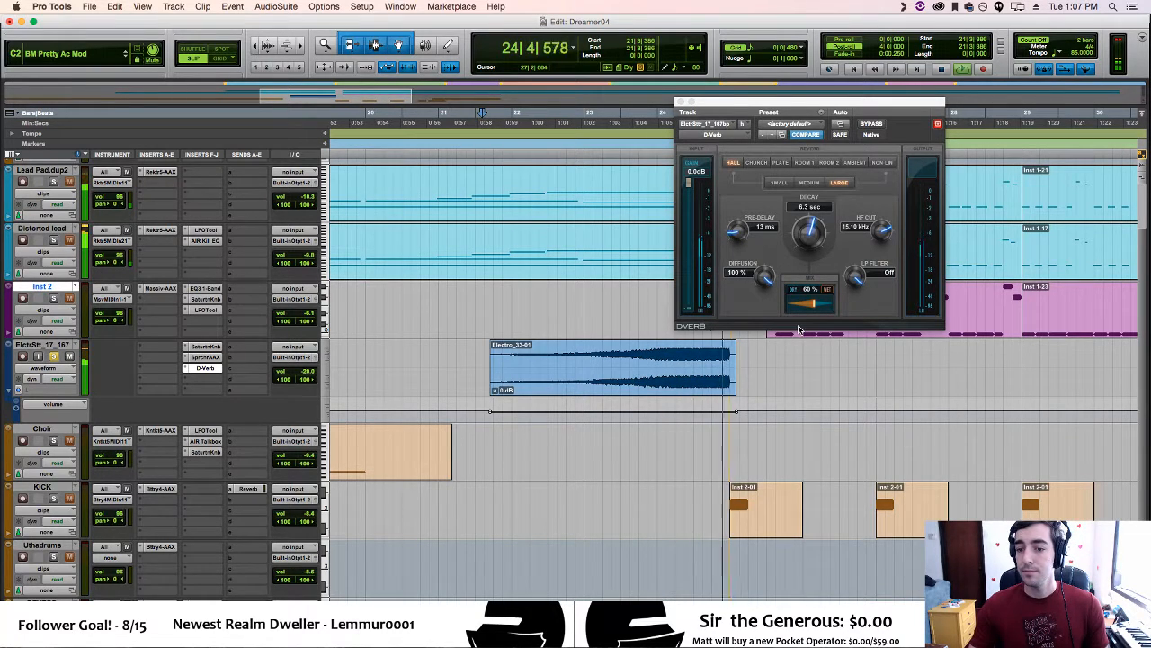
drag(814, 306, 818, 306)
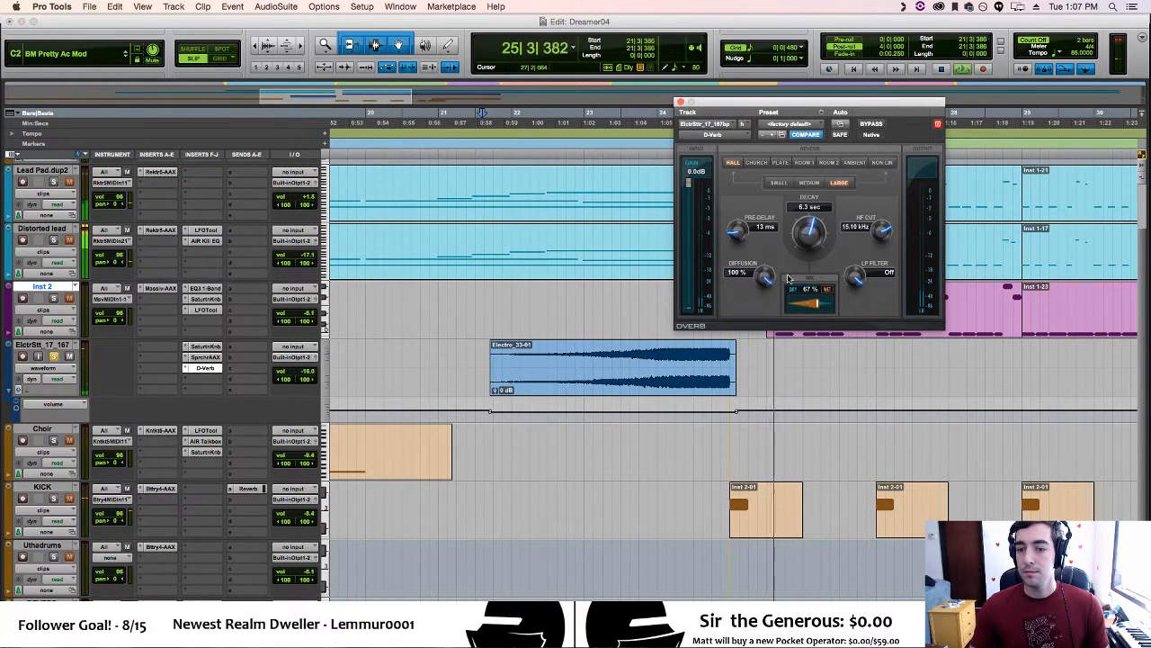
drag(738, 231, 740, 266)
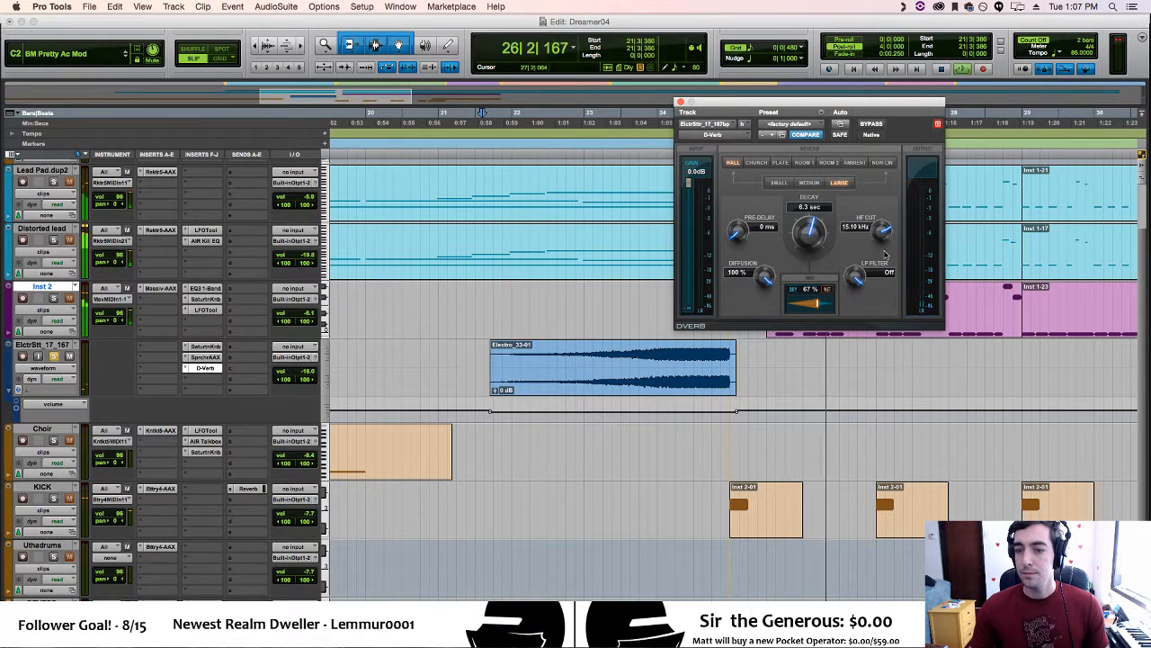
Turn D-Verb's HF cut off and set its LP filter to 6.39 kHz while auditioning the riser
drag(882, 234, 880, 261)
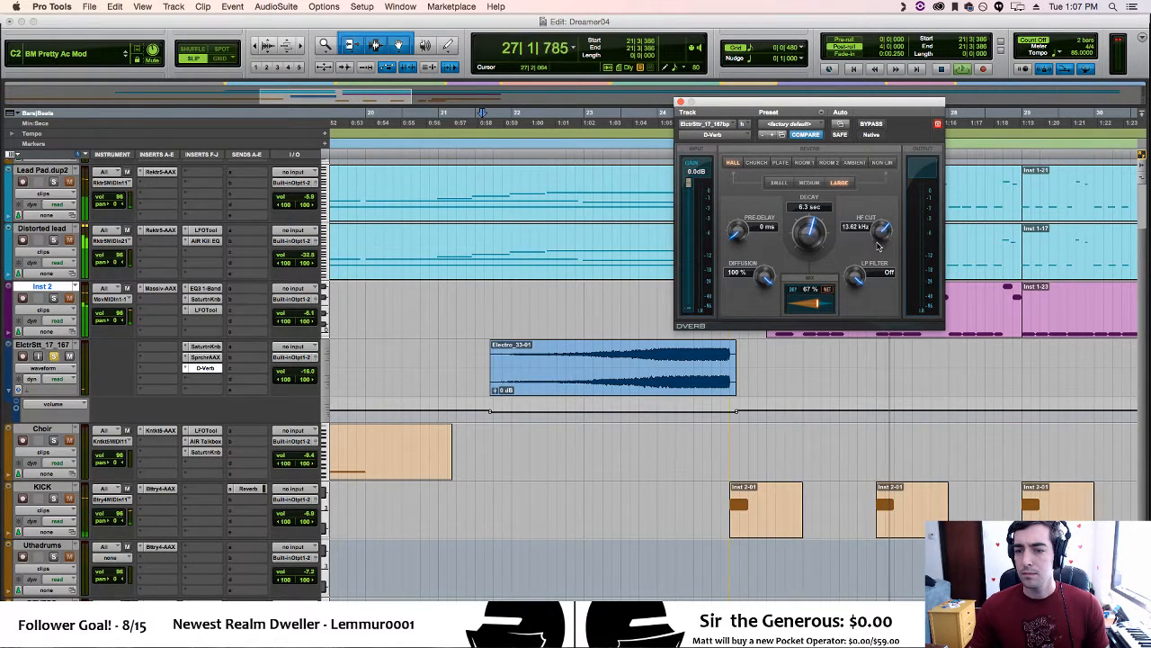
click(480, 377)
drag(880, 228, 875, 186)
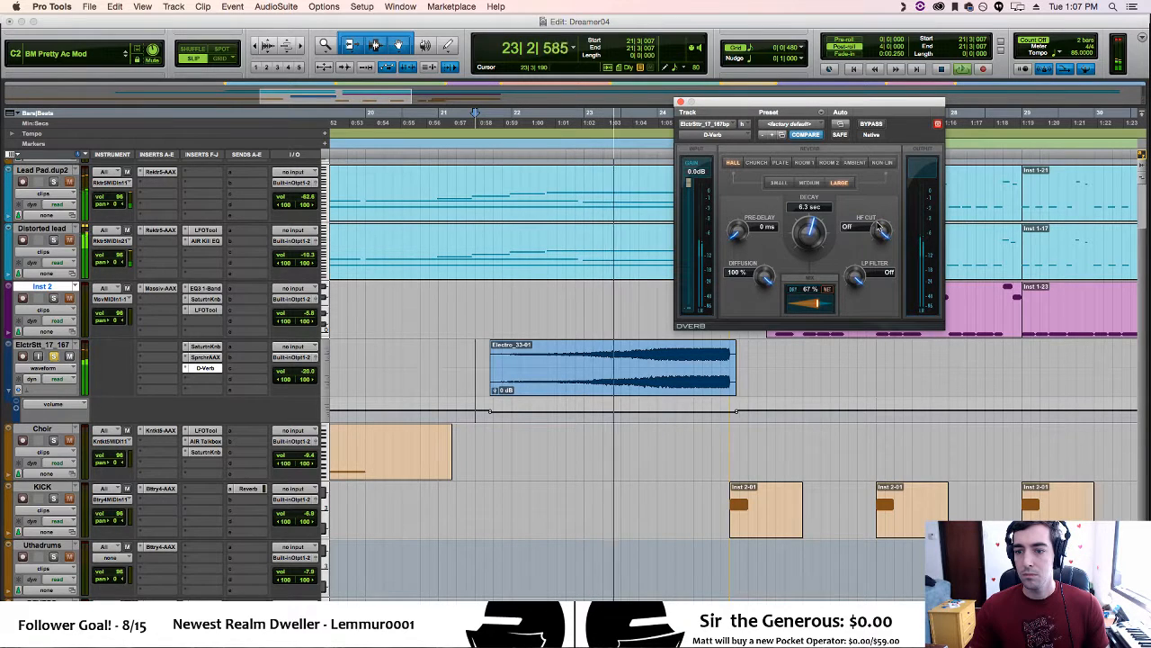
mouse_move(854, 275)
mouse_down()
mouse_move(855, 285)
mouse_move(843, 262)
mouse_up()
click(480, 370)
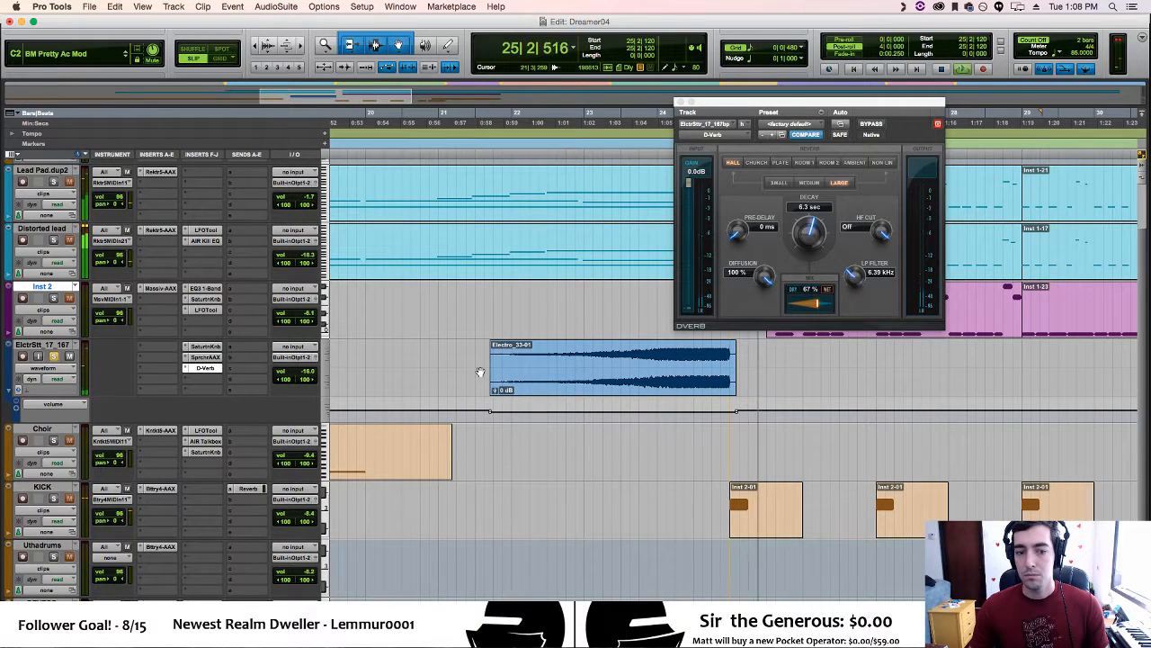
Replay the riser, raise D-Verb's LP filter to 8.47 kHz and close the plug-in window
key(space)
key(space)
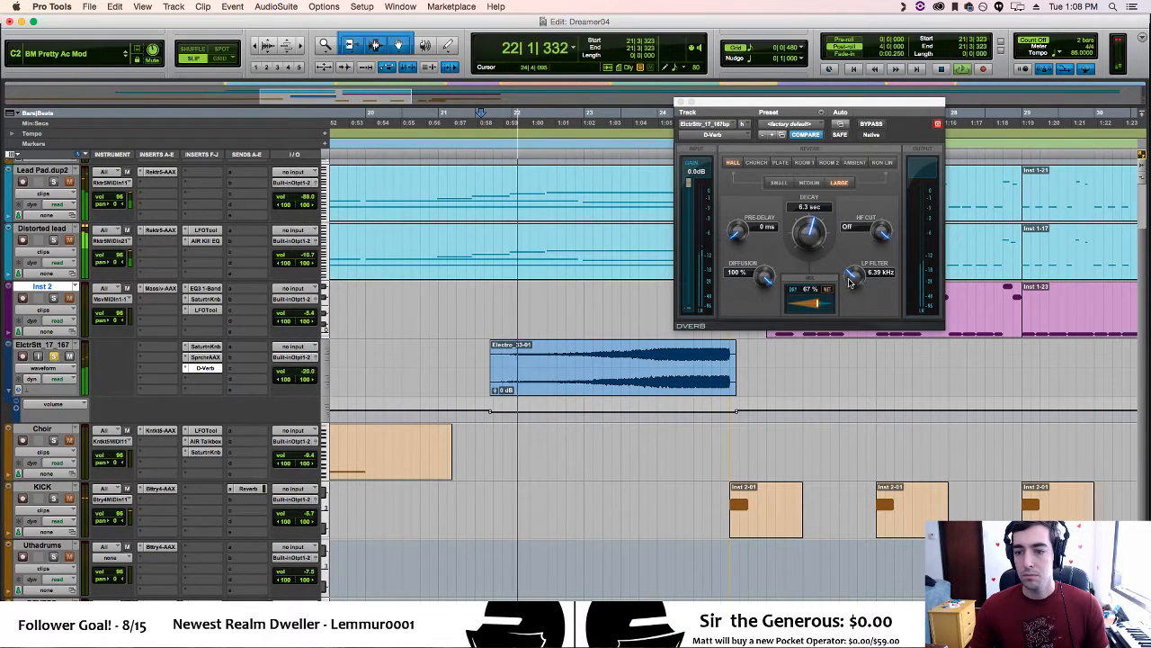
mouse_move(852, 278)
mouse_down()
mouse_move(843, 334)
mouse_move(850, 269)
mouse_up()
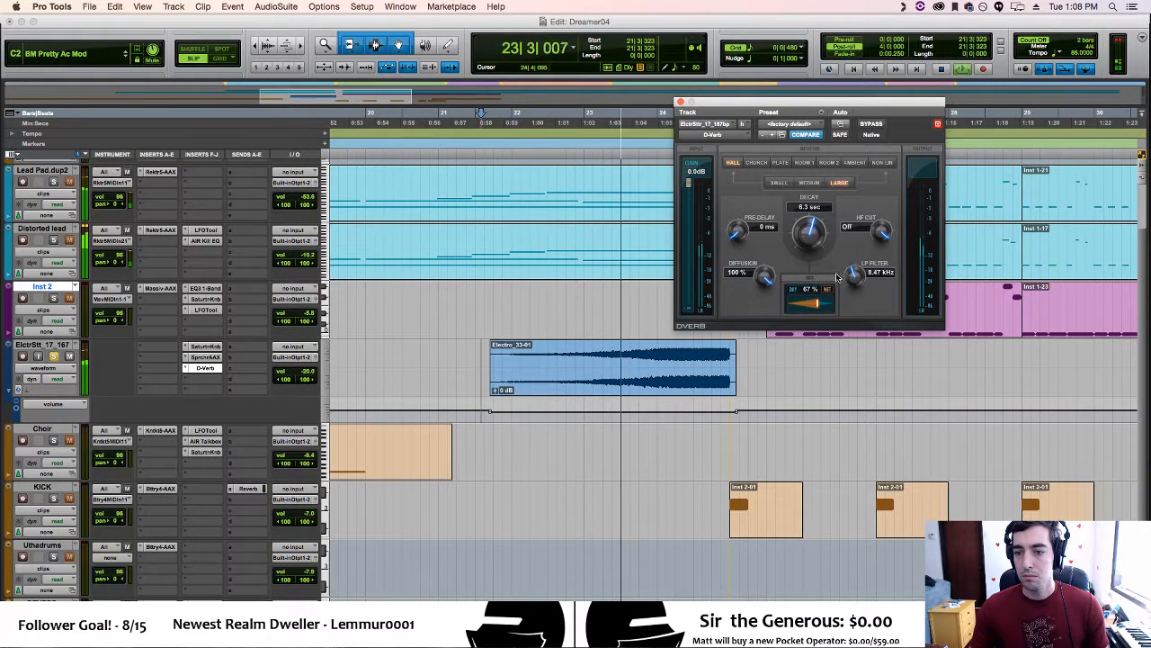
click(680, 102)
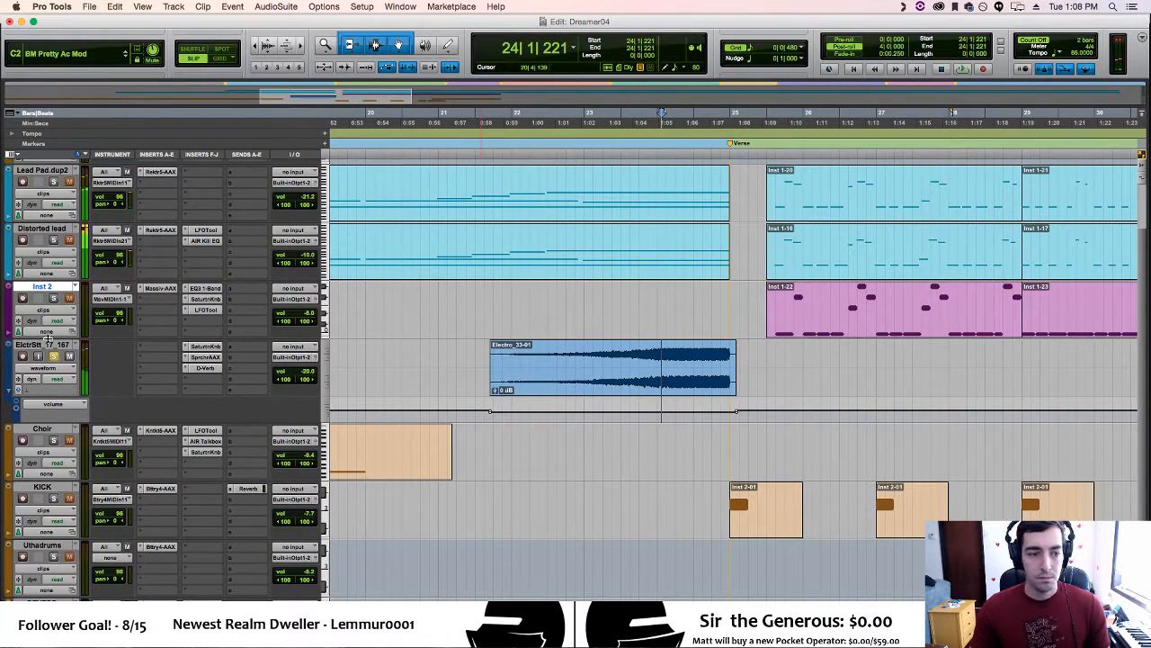
Play the riser in context, delete the volume automation points beneath its clip and collapse the track's automation lane
click(414, 352)
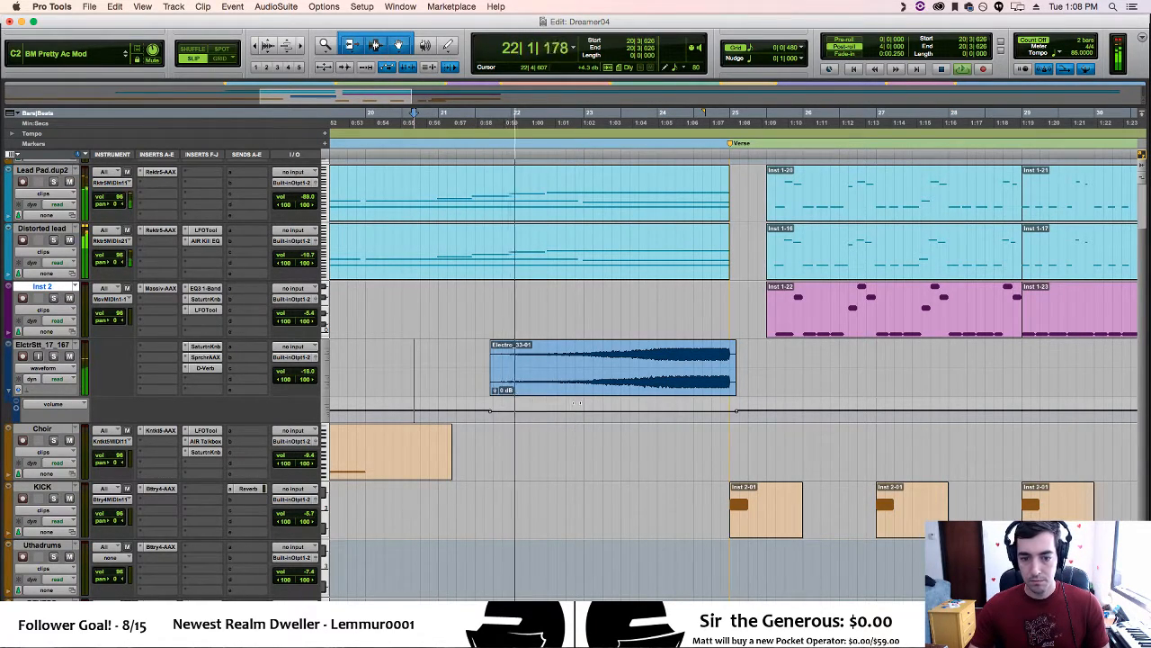
drag(482, 410, 766, 417)
key(Delete)
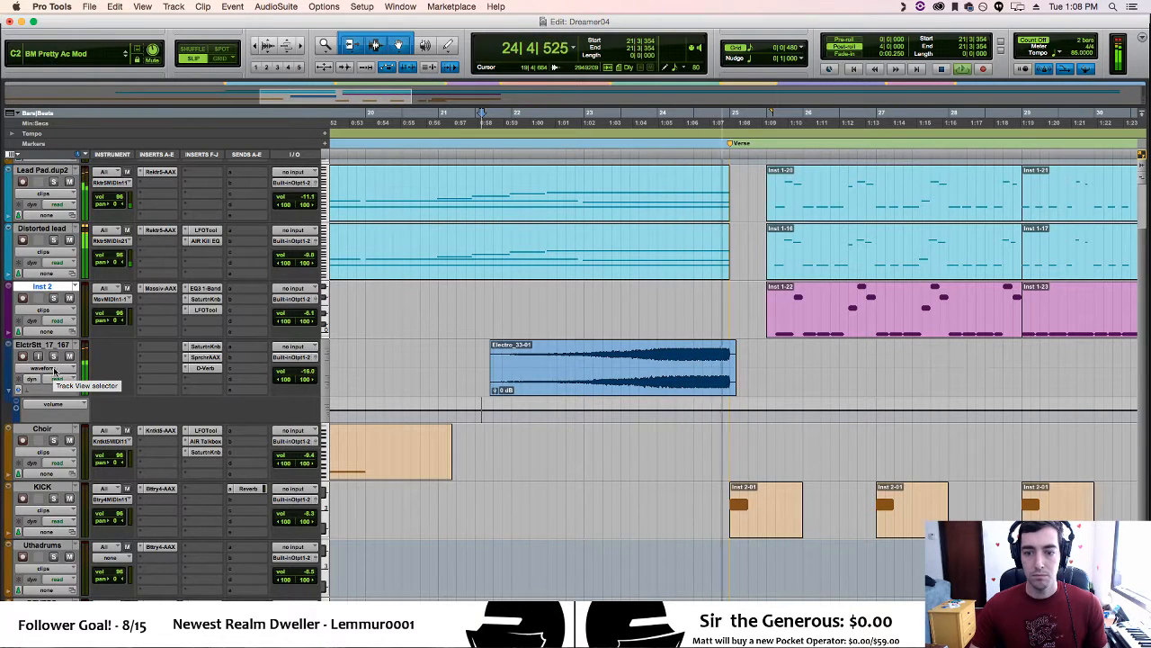
click(9, 391)
key(space)
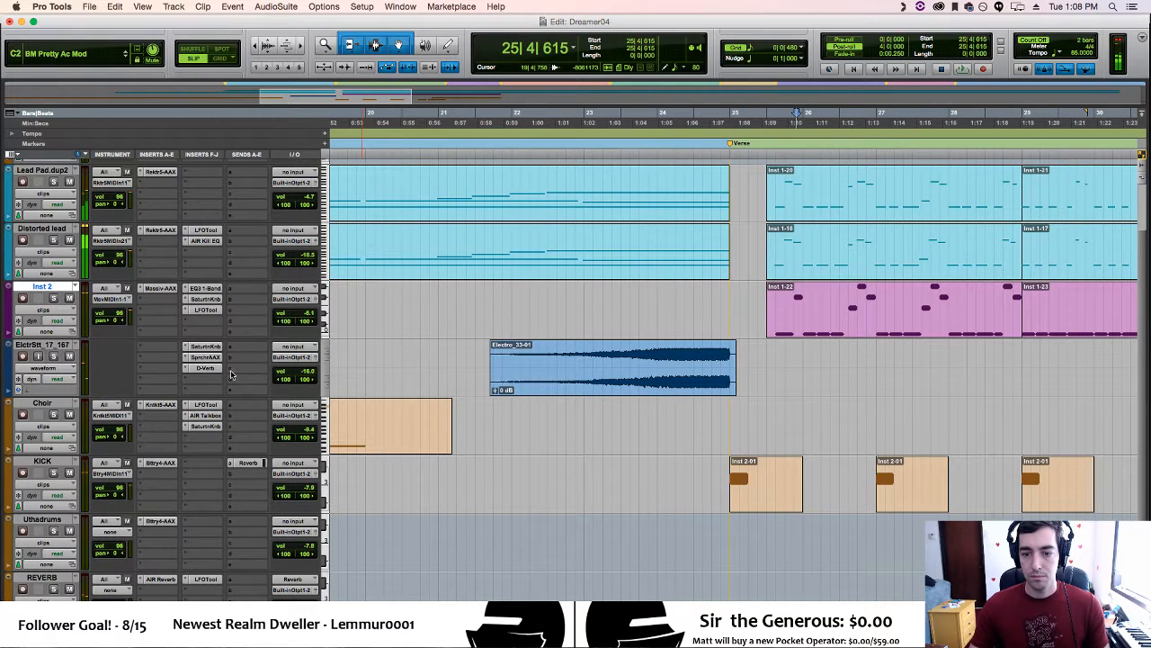
Duplicate the riser track once with all its data, inserting the copy after the selected track
click(53, 349)
right_click(57, 346)
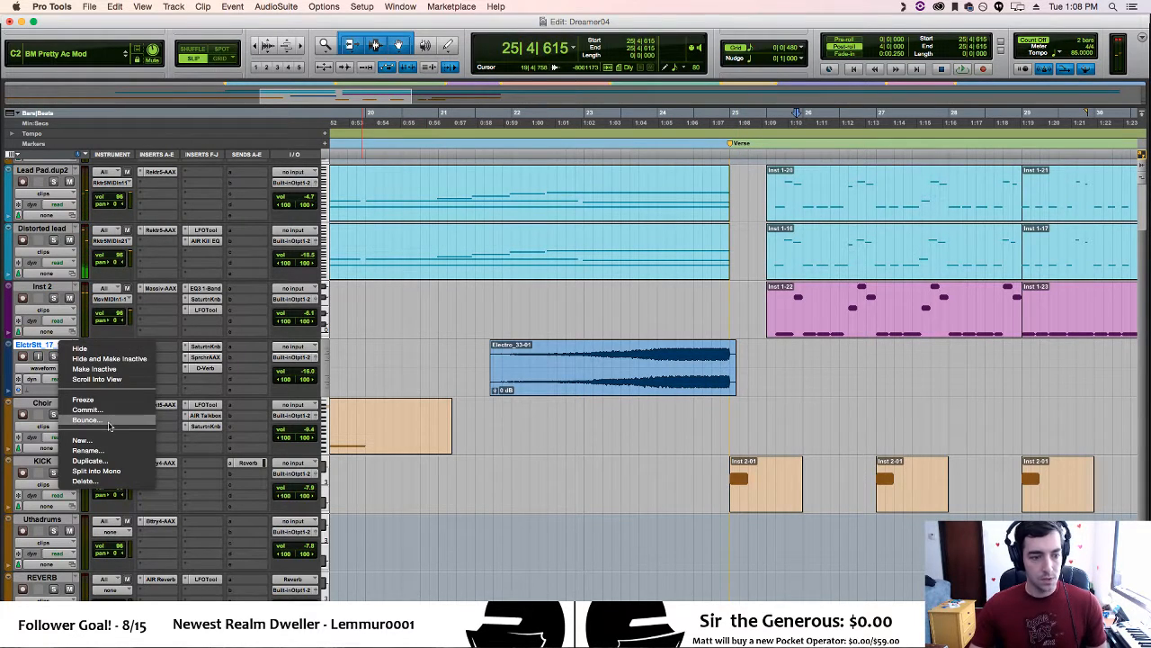
click(90, 459)
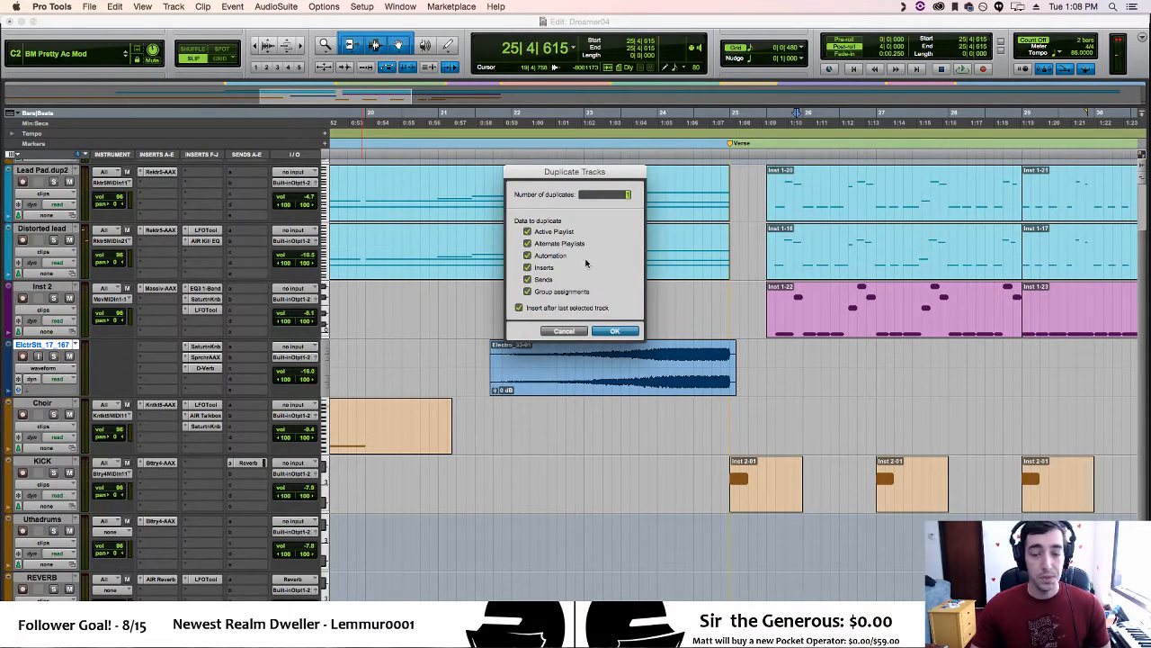
click(618, 332)
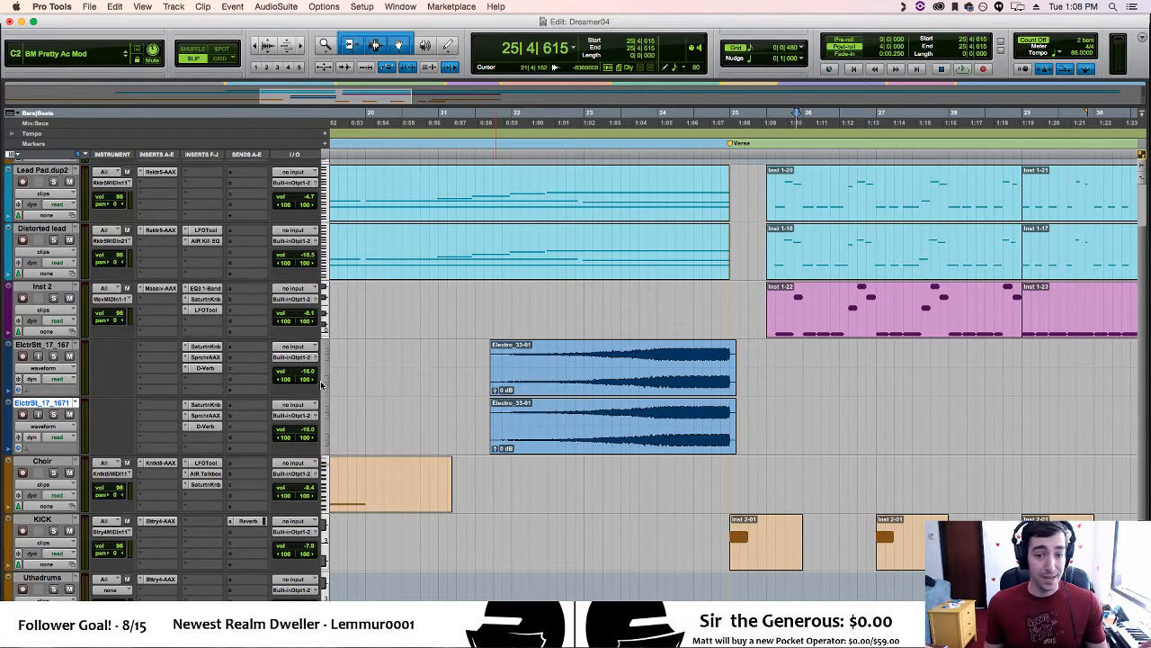
Remove the D-Verb, compressor and saturation inserts from the duplicated riser track
click(184, 430)
click(184, 419)
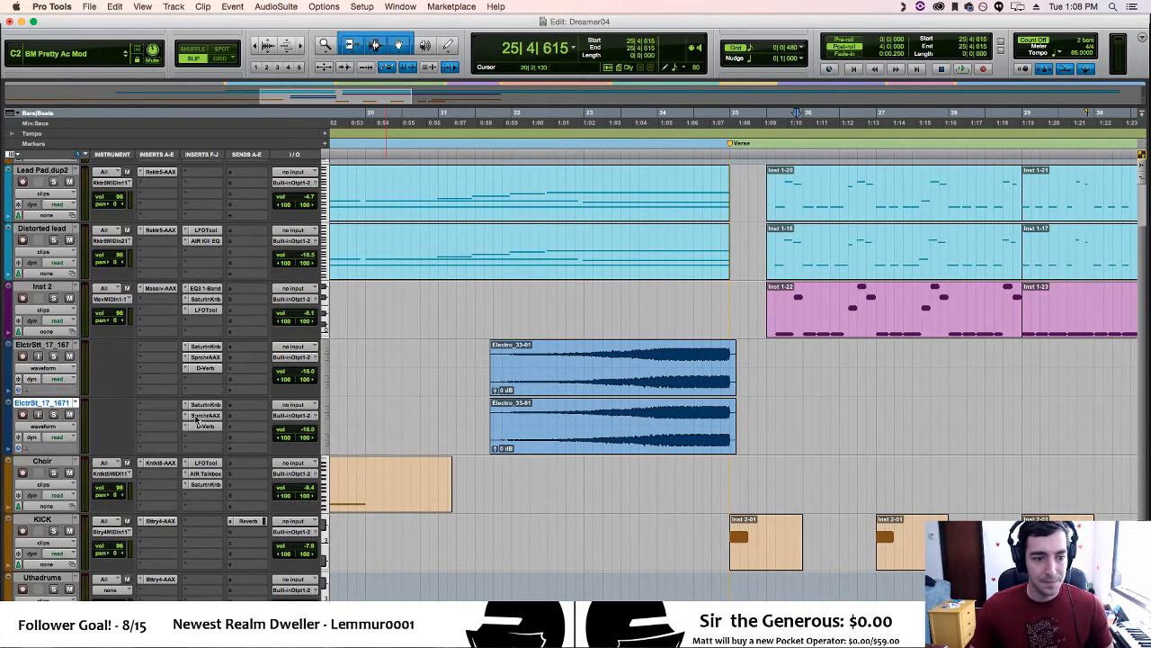
click(185, 419)
click(208, 396)
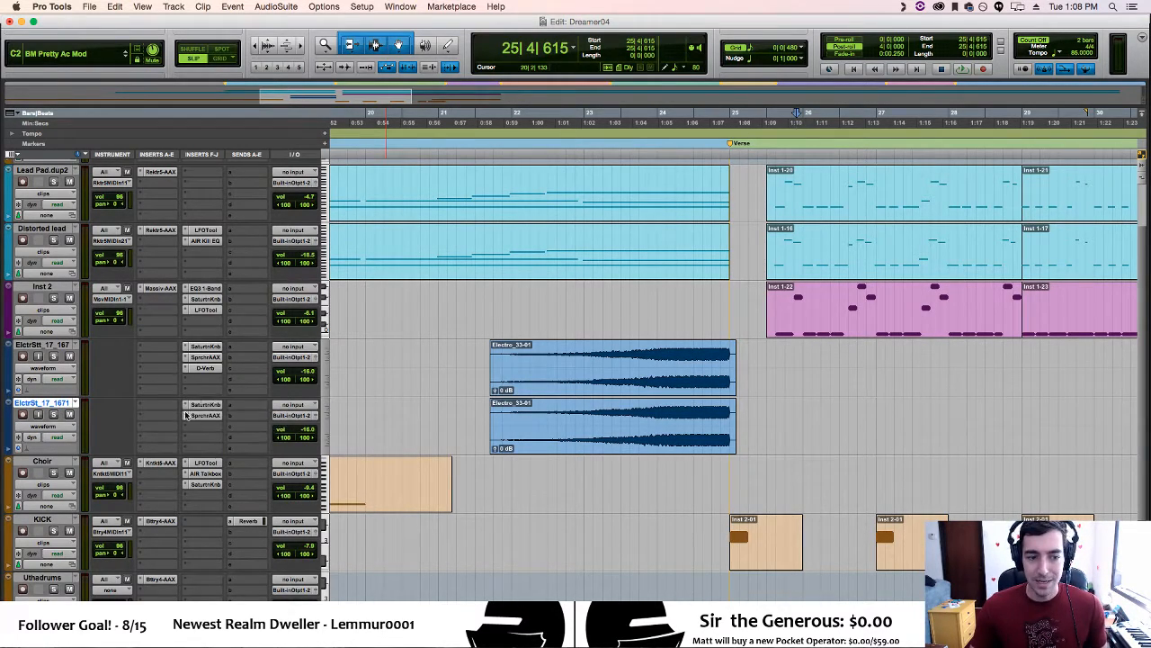
click(186, 415)
click(214, 397)
click(186, 406)
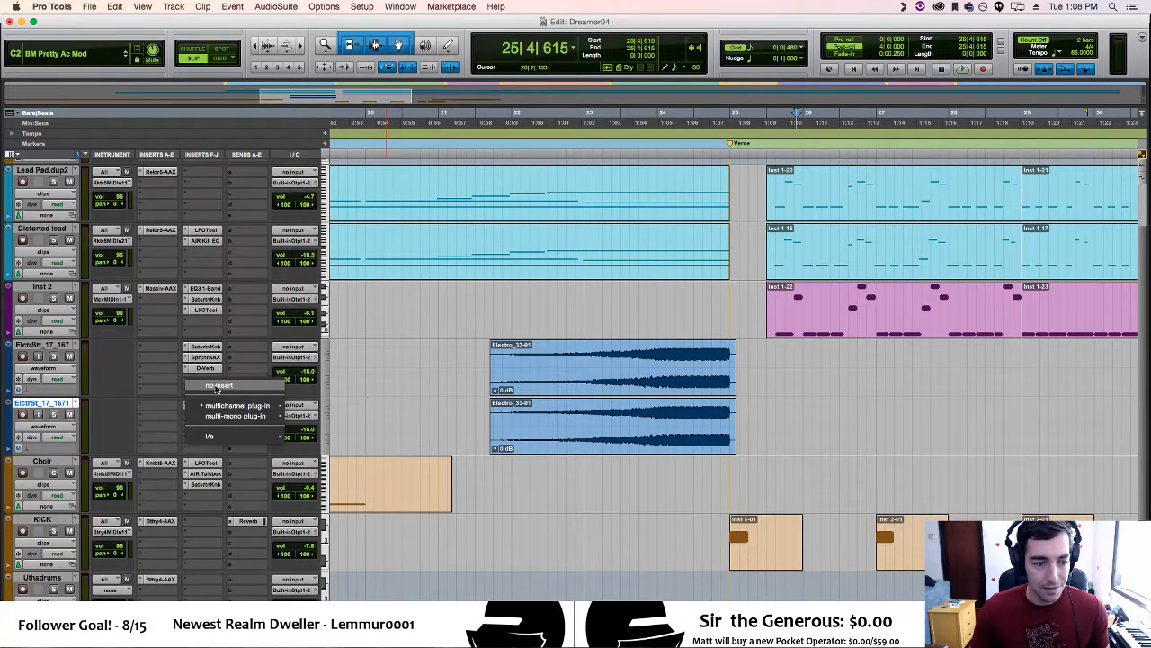
click(216, 387)
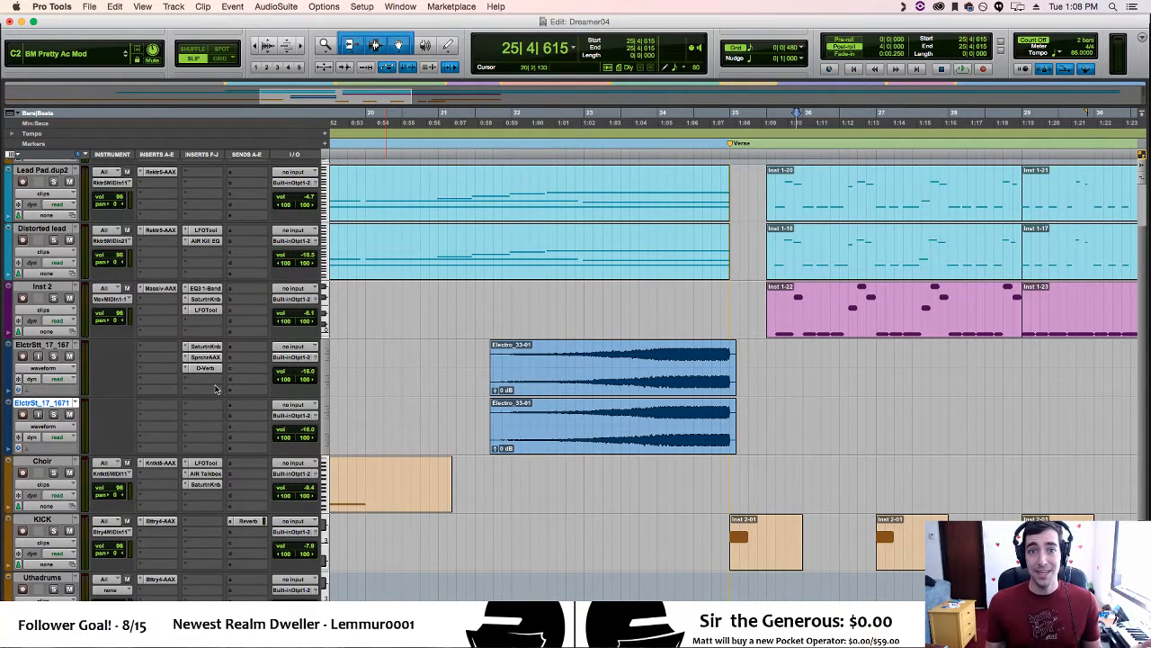
right_click(578, 419)
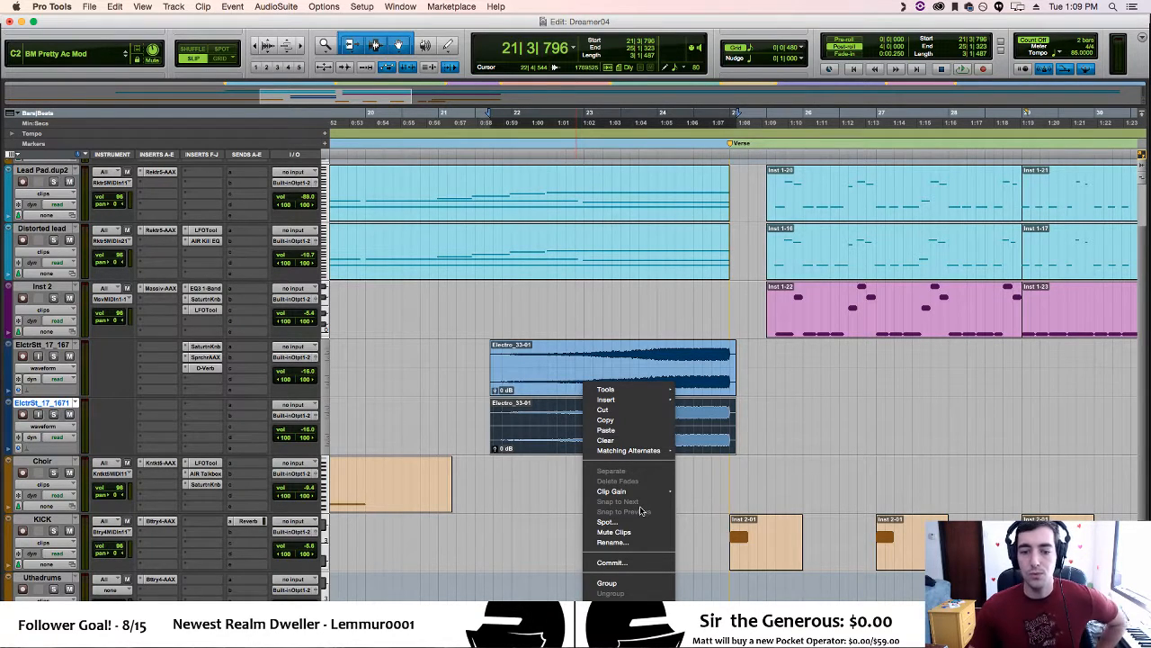
mouse_move(646, 390)
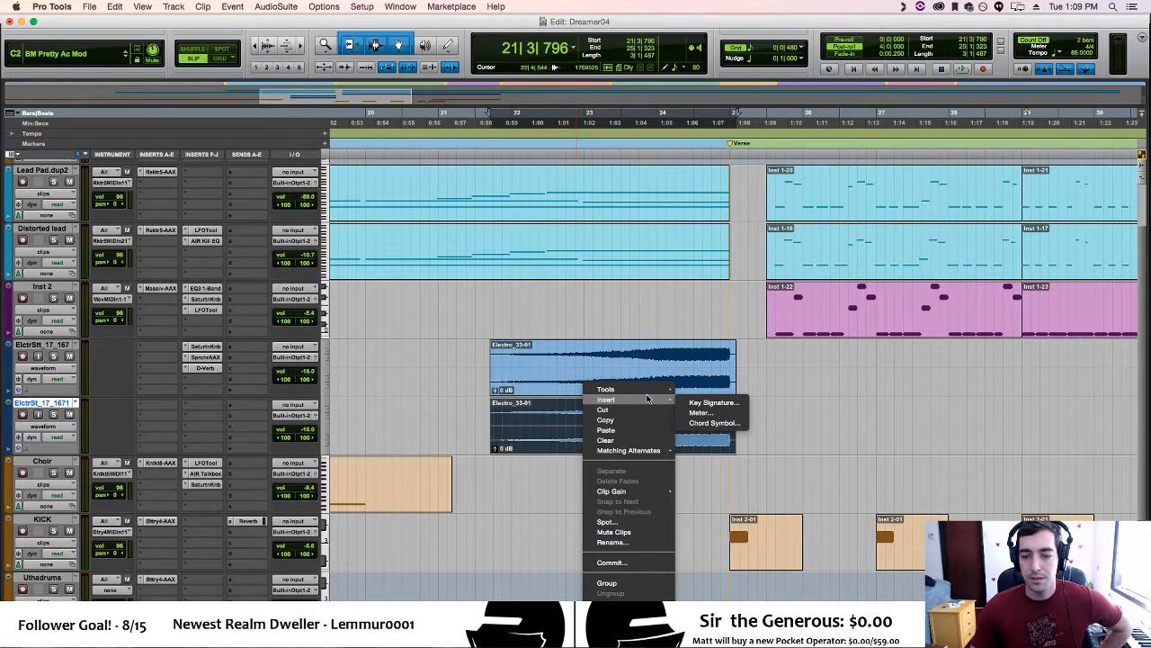
mouse_move(651, 450)
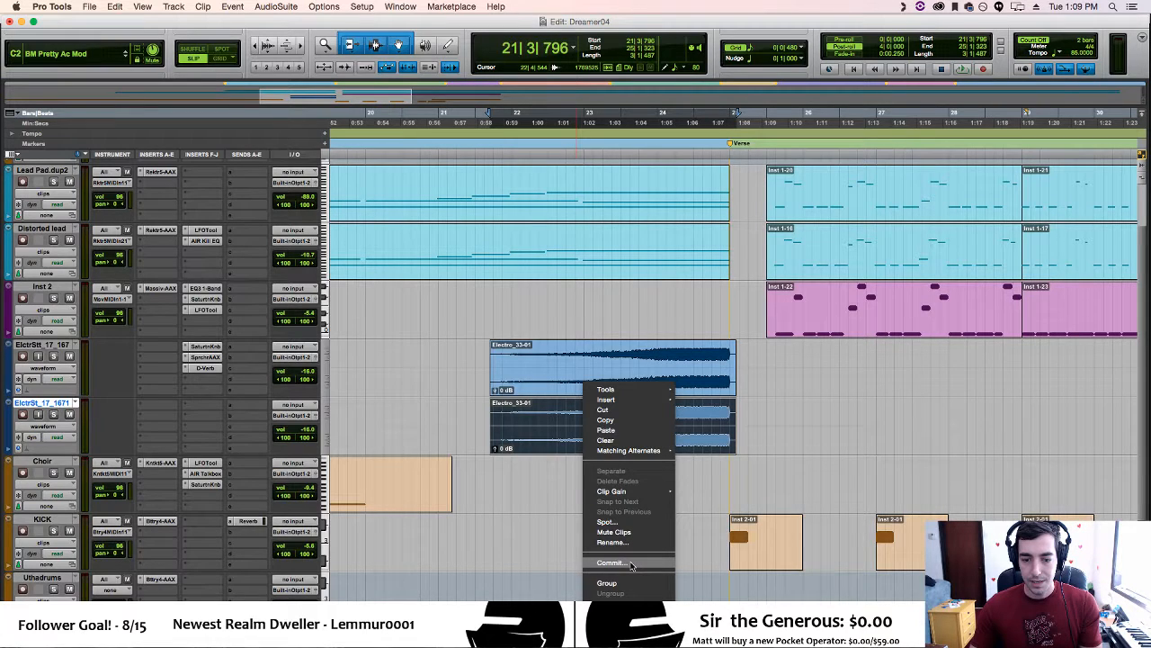
click(837, 414)
click(74, 430)
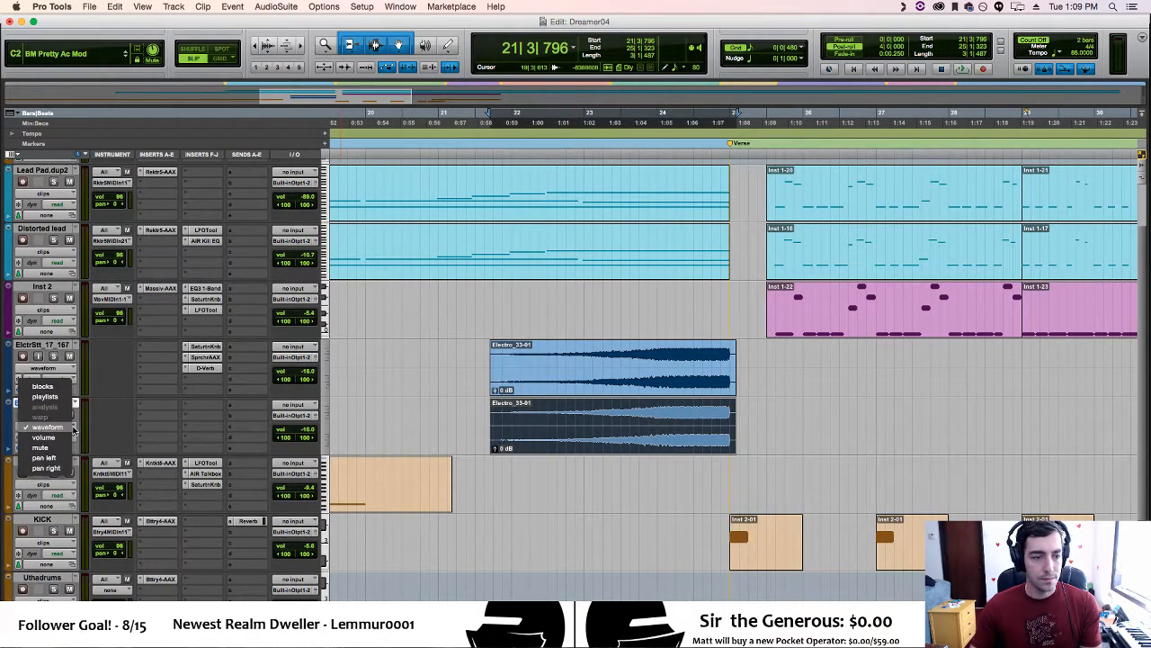
click(74, 428)
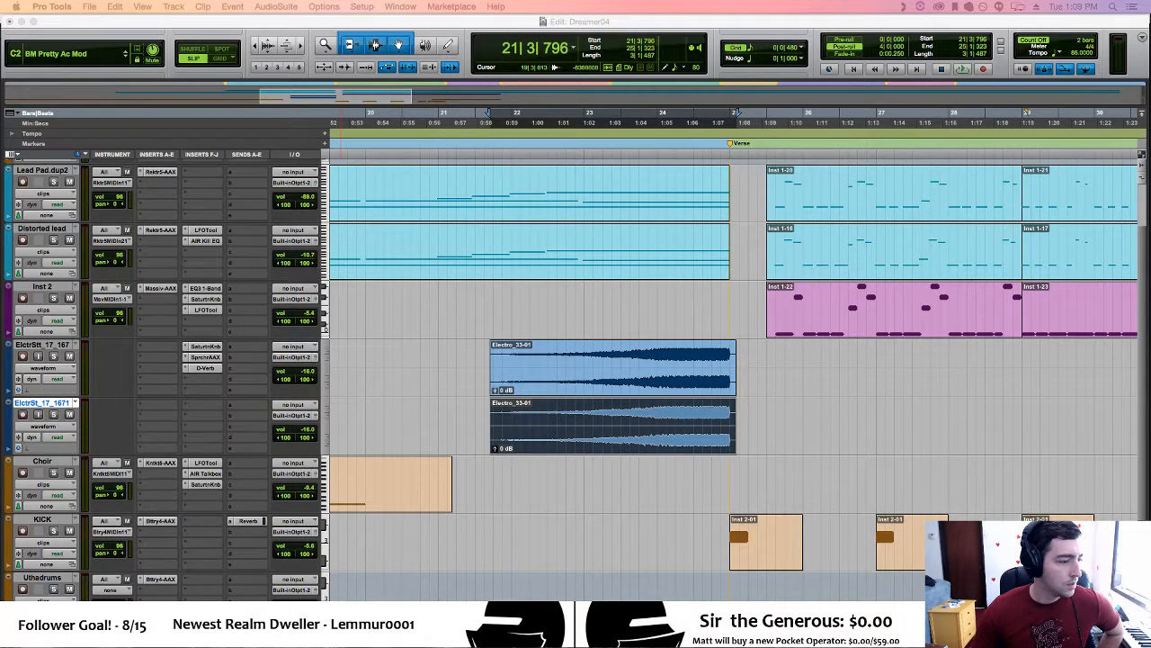
Render the duplicated riser clip backwards with AudioSuite Reverse, solo its track and close the AudioSuite window
drag(745, 419, 482, 420)
click(295, 5)
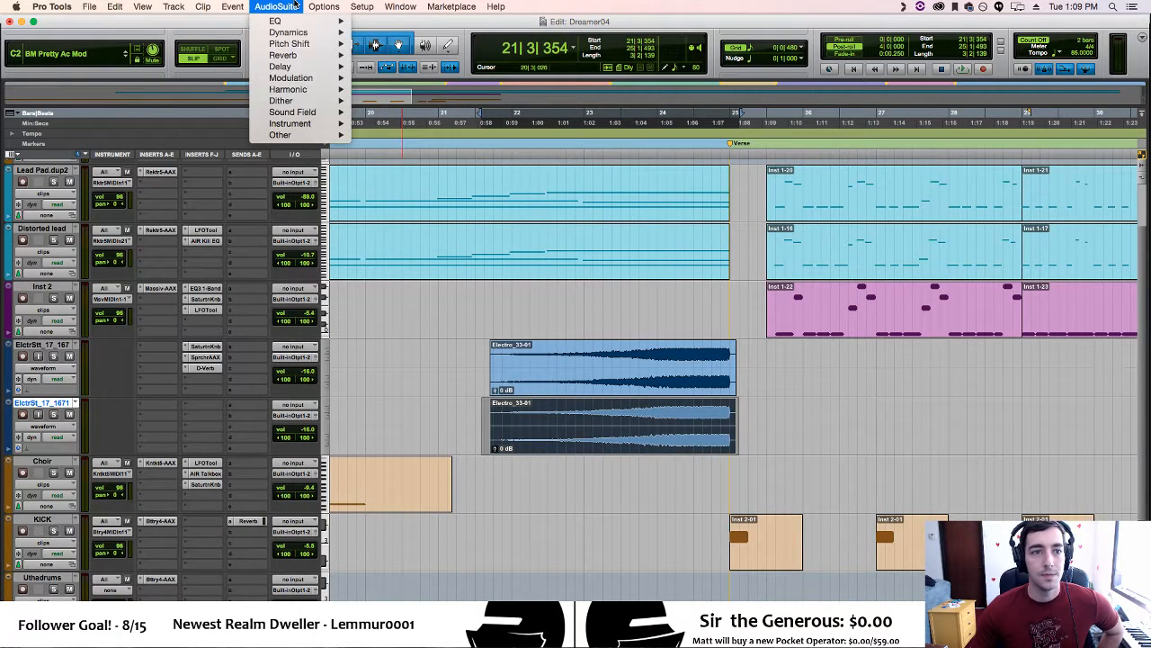
mouse_move(327, 118)
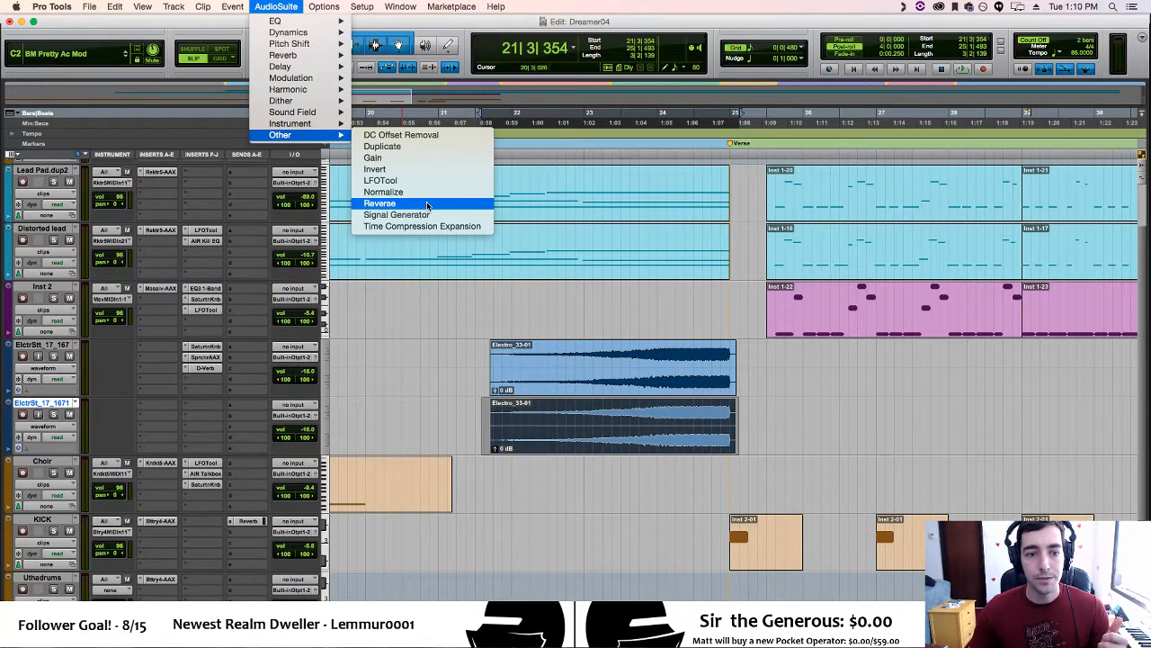
click(427, 206)
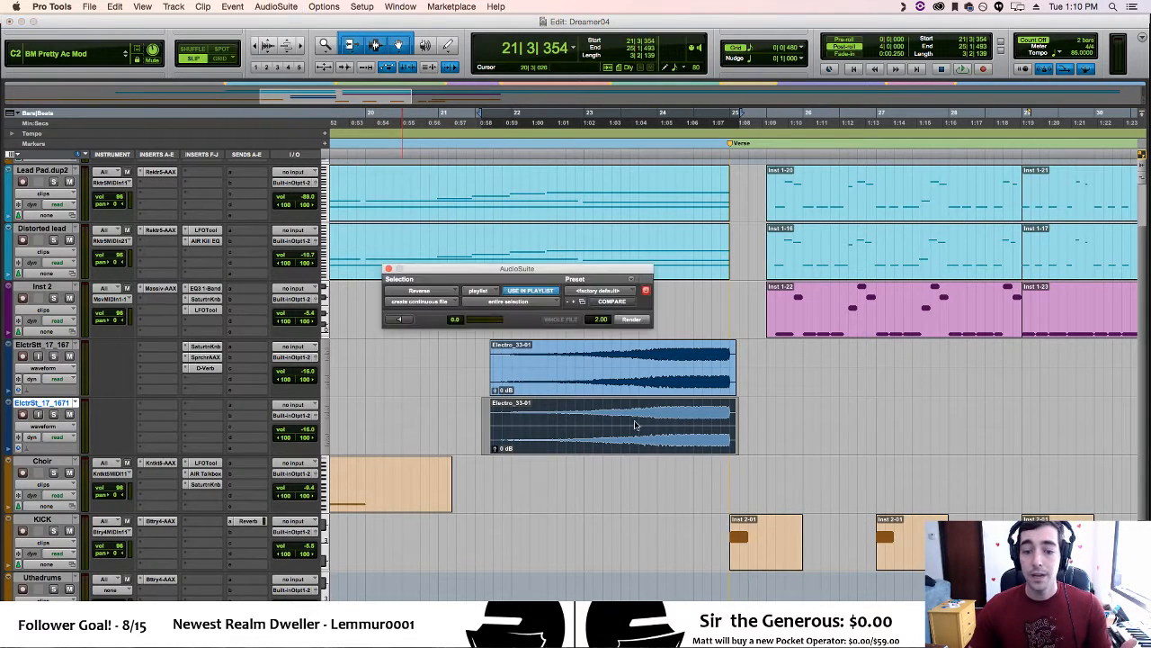
click(633, 321)
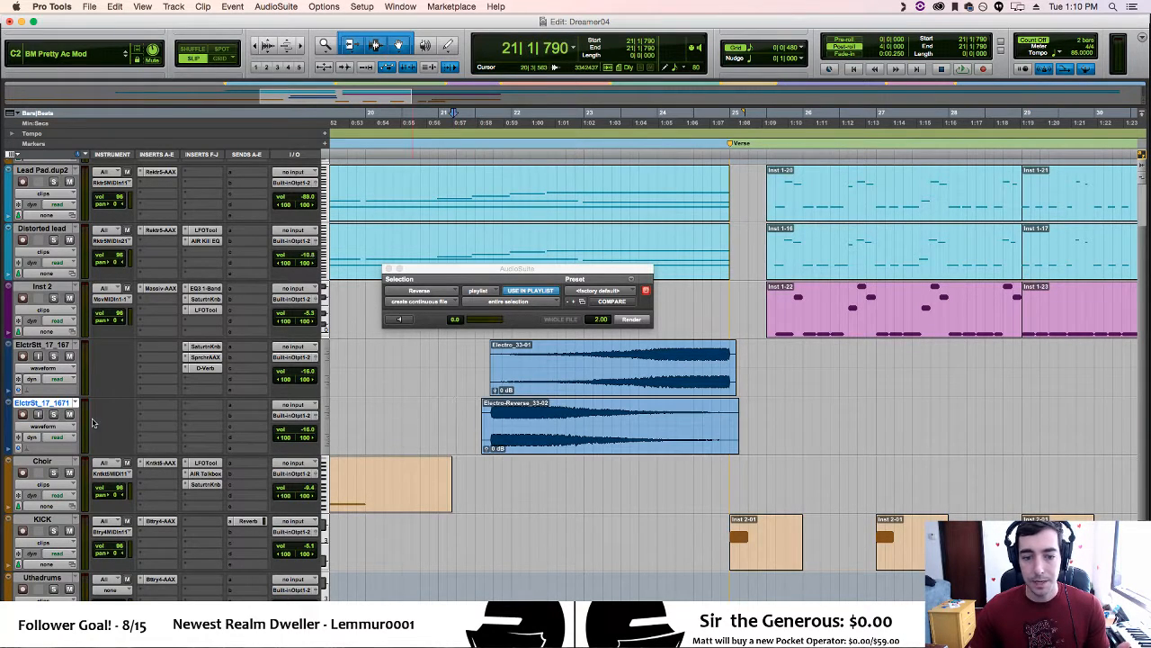
click(53, 413)
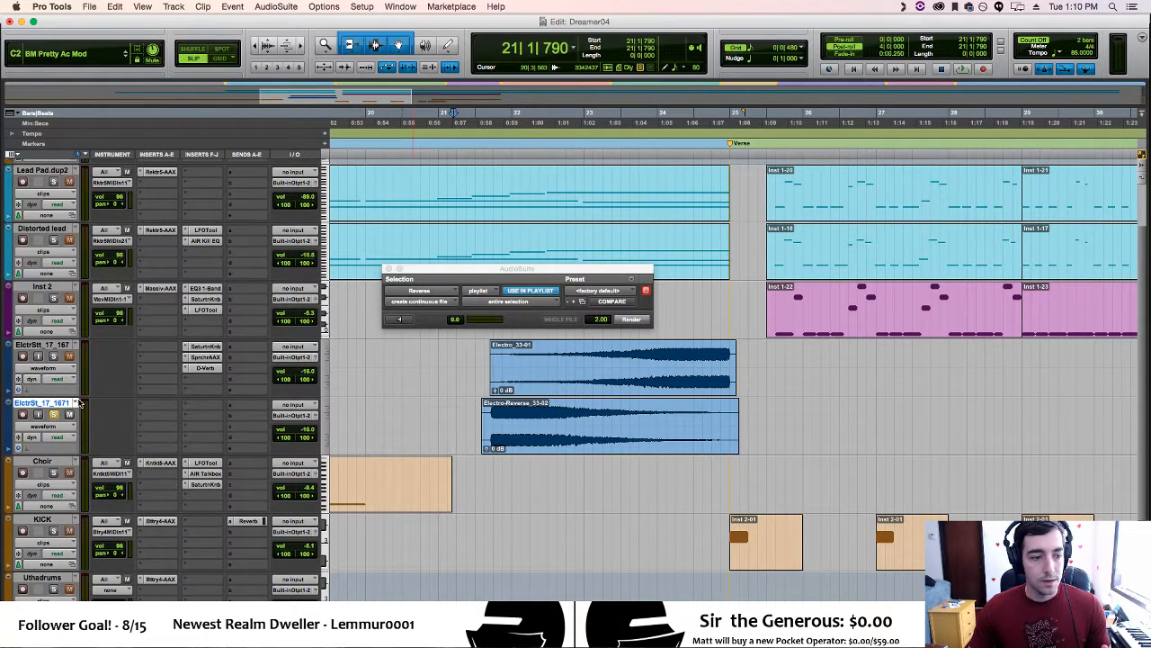
click(389, 270)
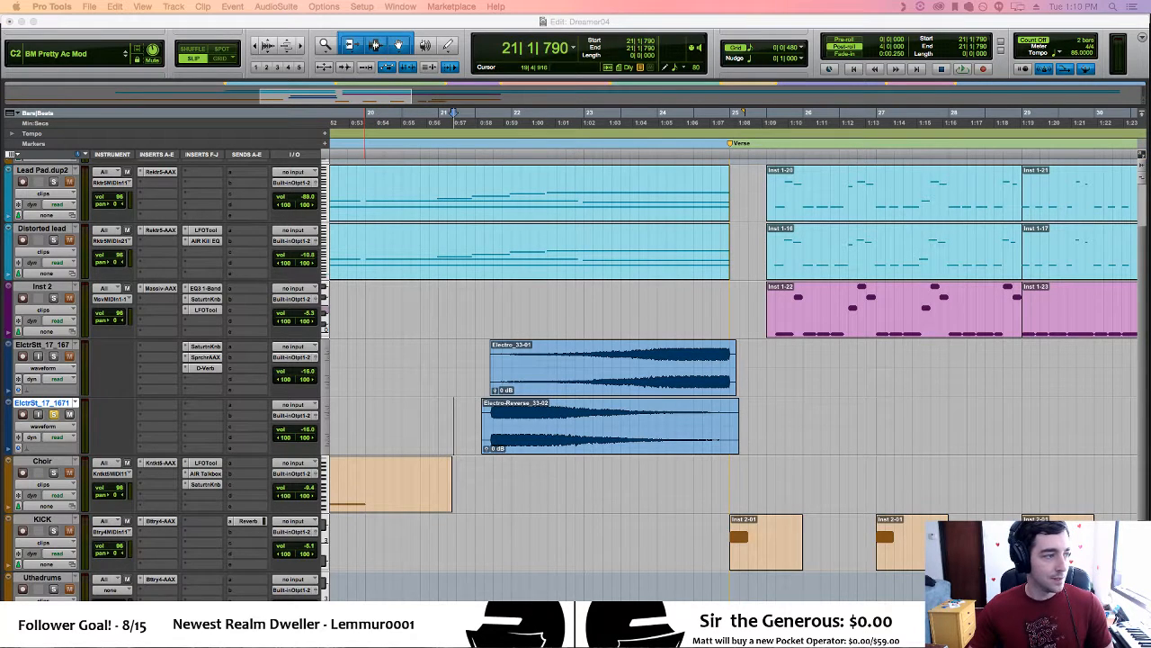
Shift the reversed clip slightly later so it starts in line with the original riser, and audition it
click(603, 442)
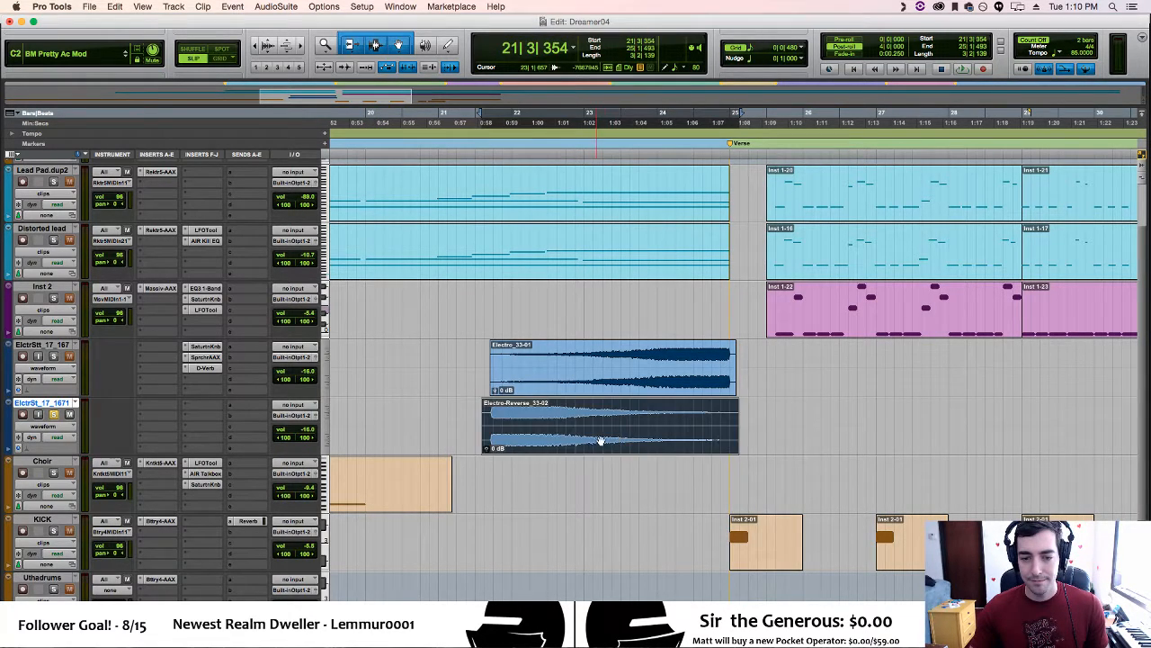
drag(596, 440, 604, 438)
click(484, 423)
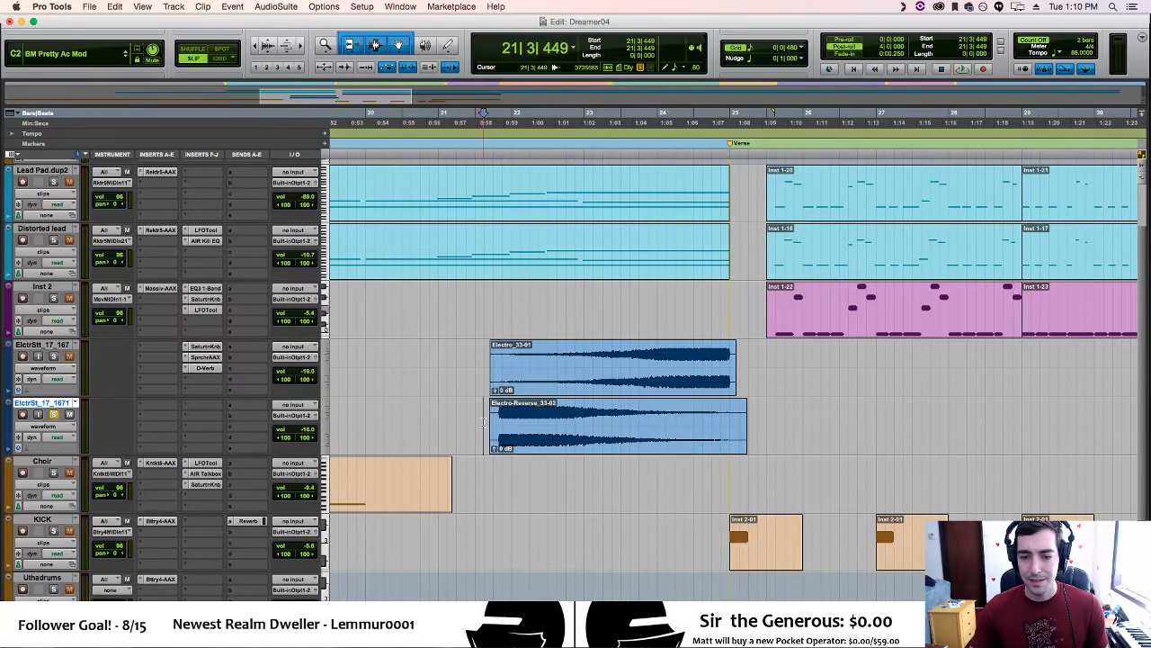
key(space)
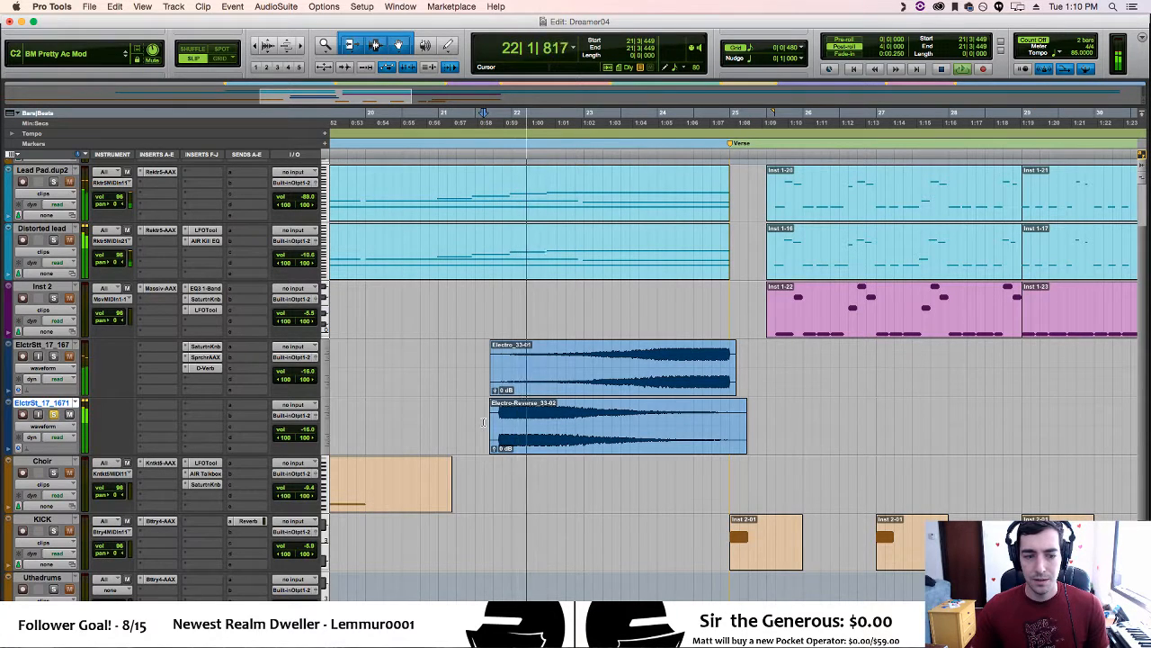
Insert the multichannel AIR Reverb (stereo) plug-in on the reversed riser track
click(187, 404)
mouse_move(235, 439)
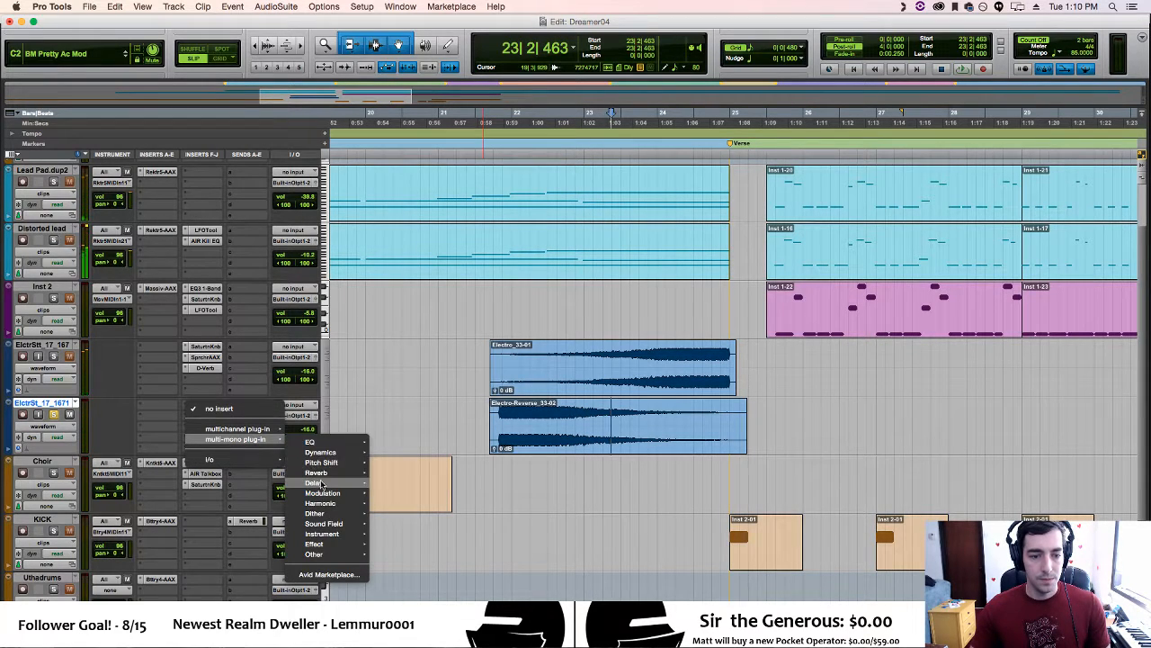
mouse_move(319, 473)
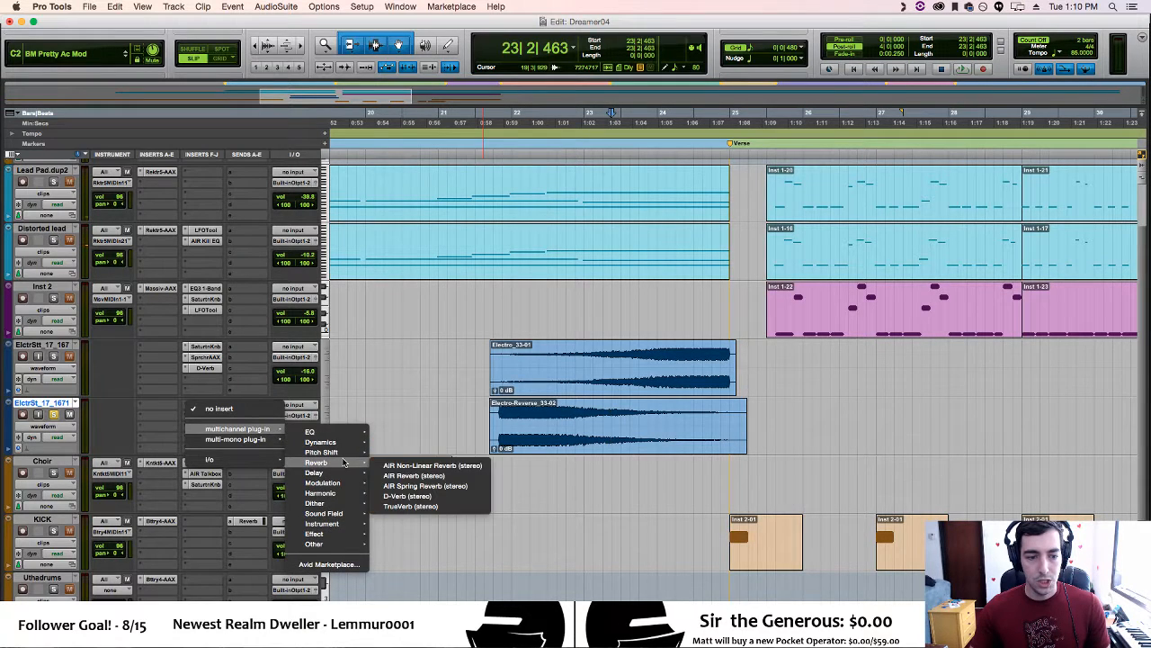
click(445, 476)
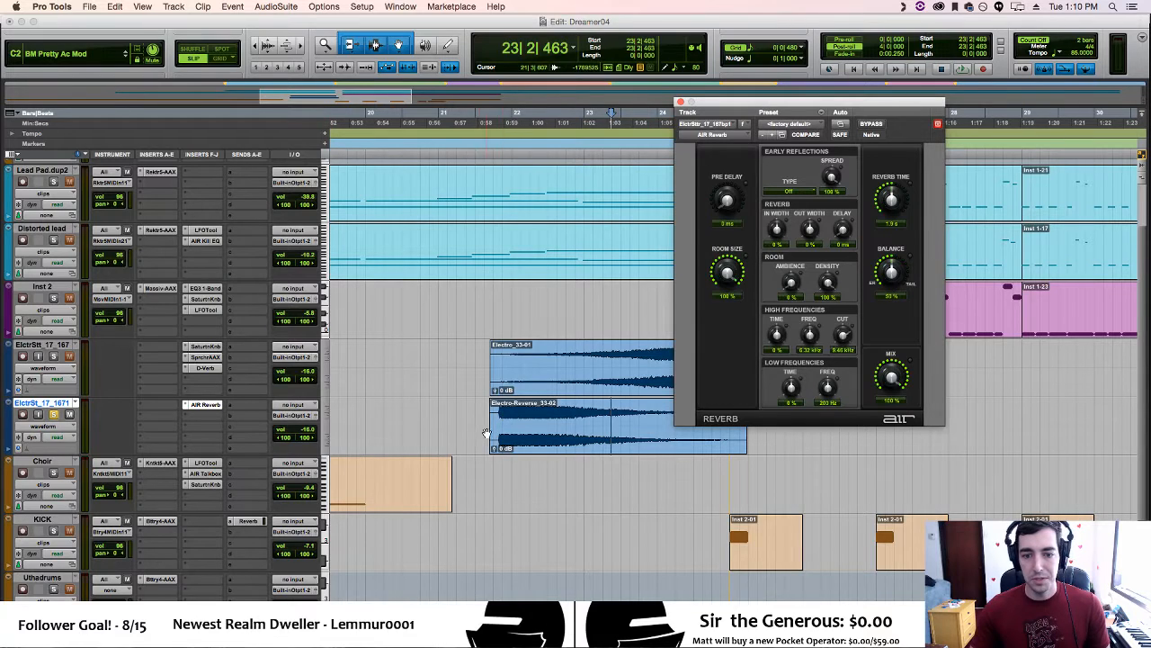
Load AIR Reverb's 06 Stadium preset while auditioning the reversed riser, and replay it from just before the clip
click(479, 434)
key(space)
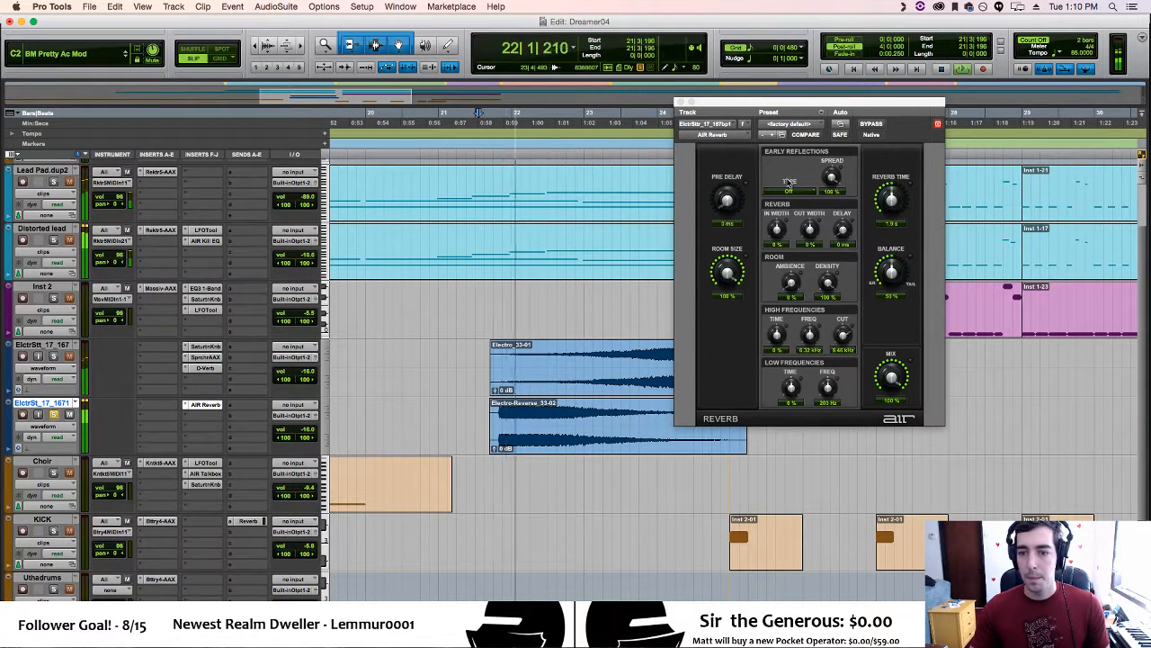
click(797, 125)
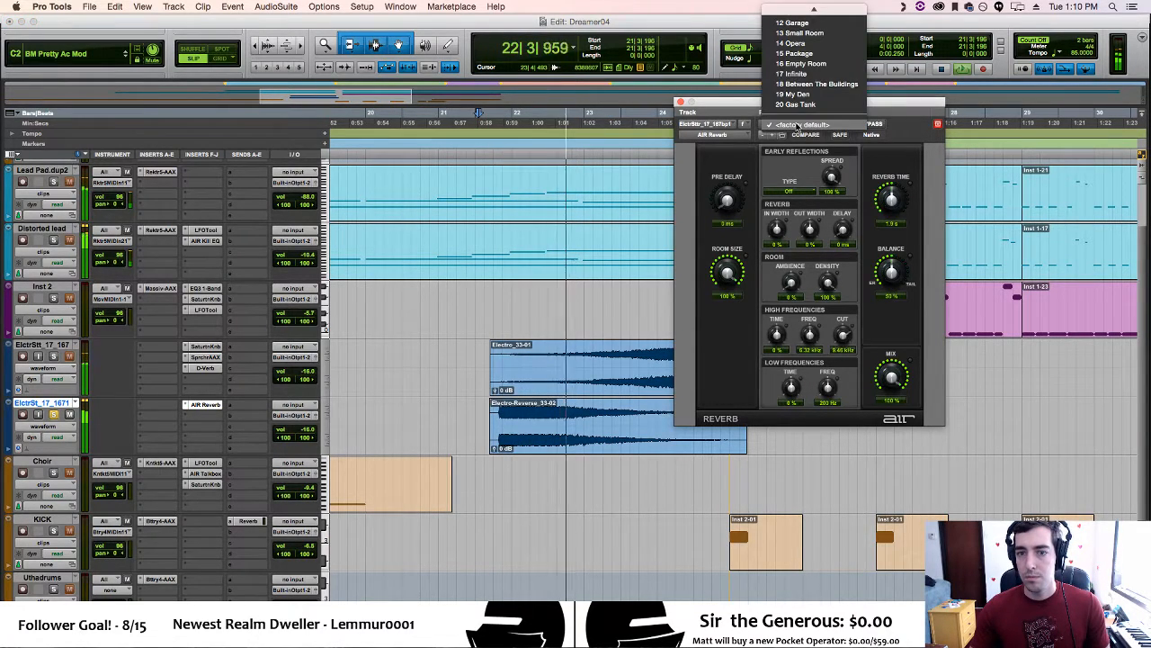
mouse_move(814, 8)
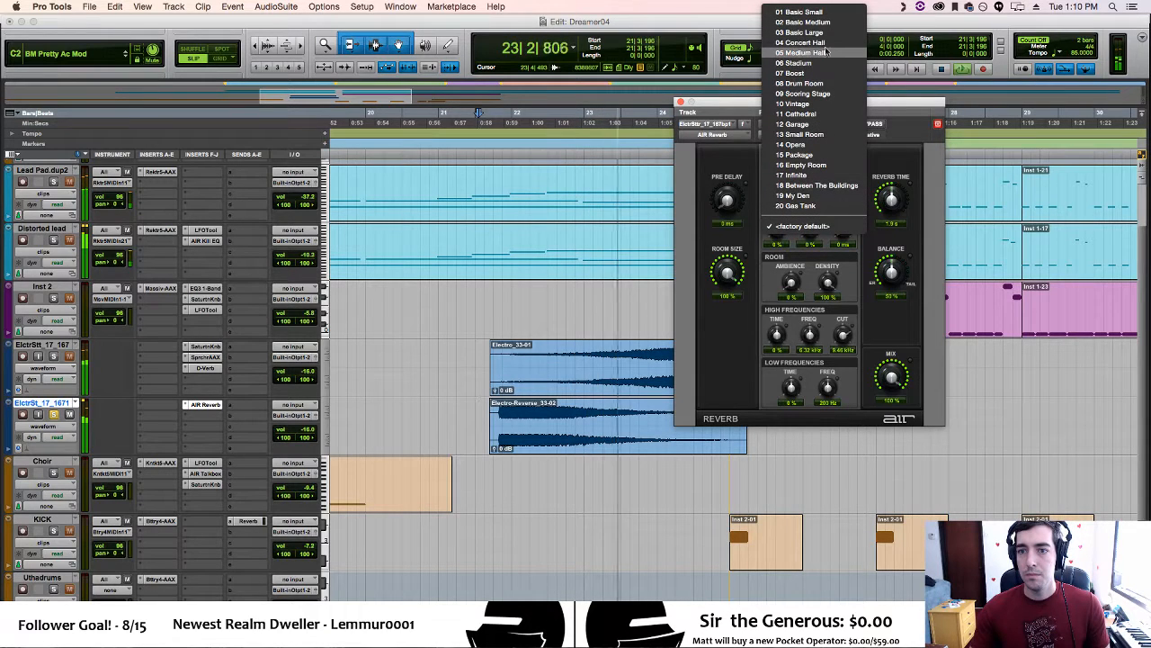
click(825, 63)
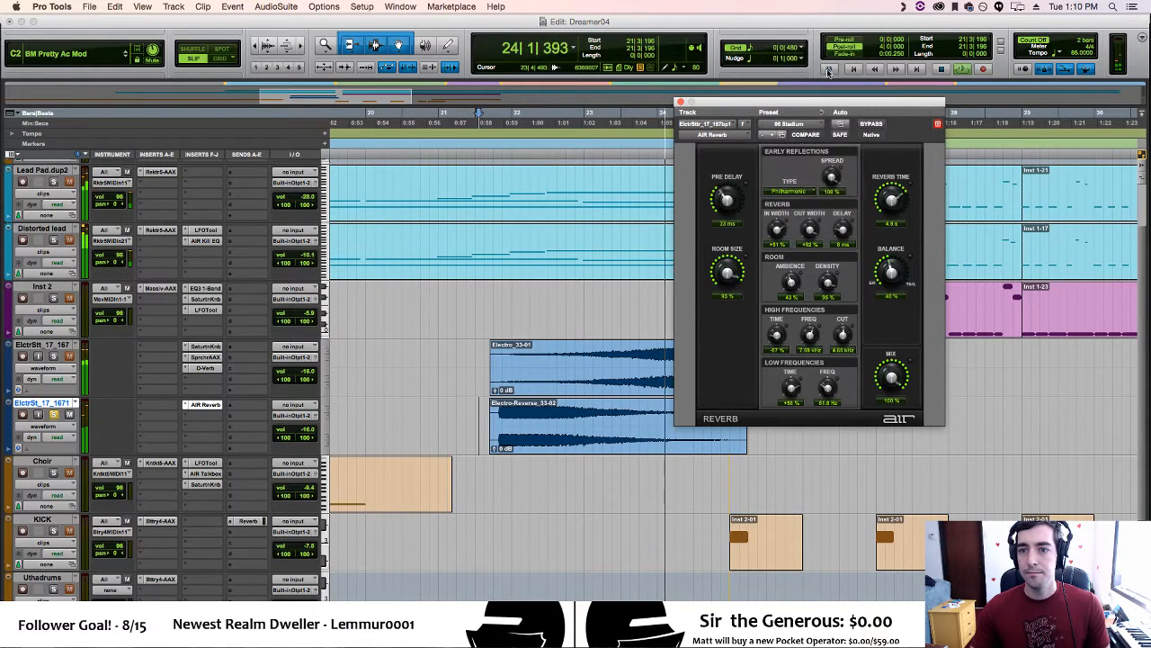
click(484, 409)
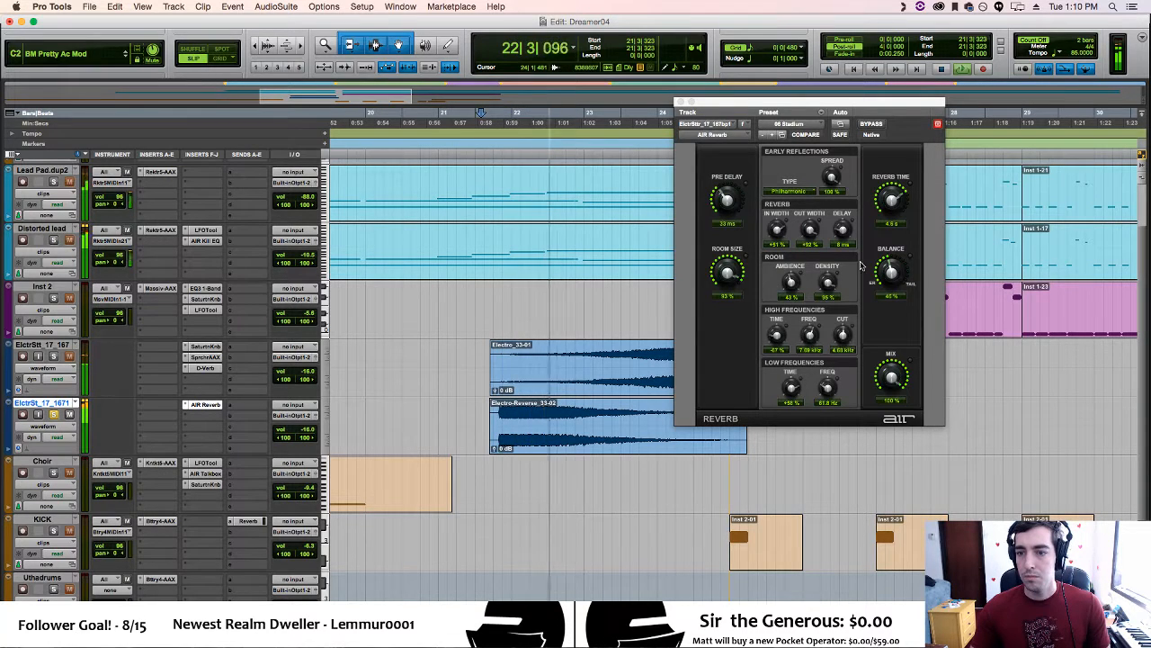
Set AIR Reverb's reverb time to 6.4 s, lower its balance, and raise out width and room size to 100 % while auditioning
drag(892, 200, 892, 185)
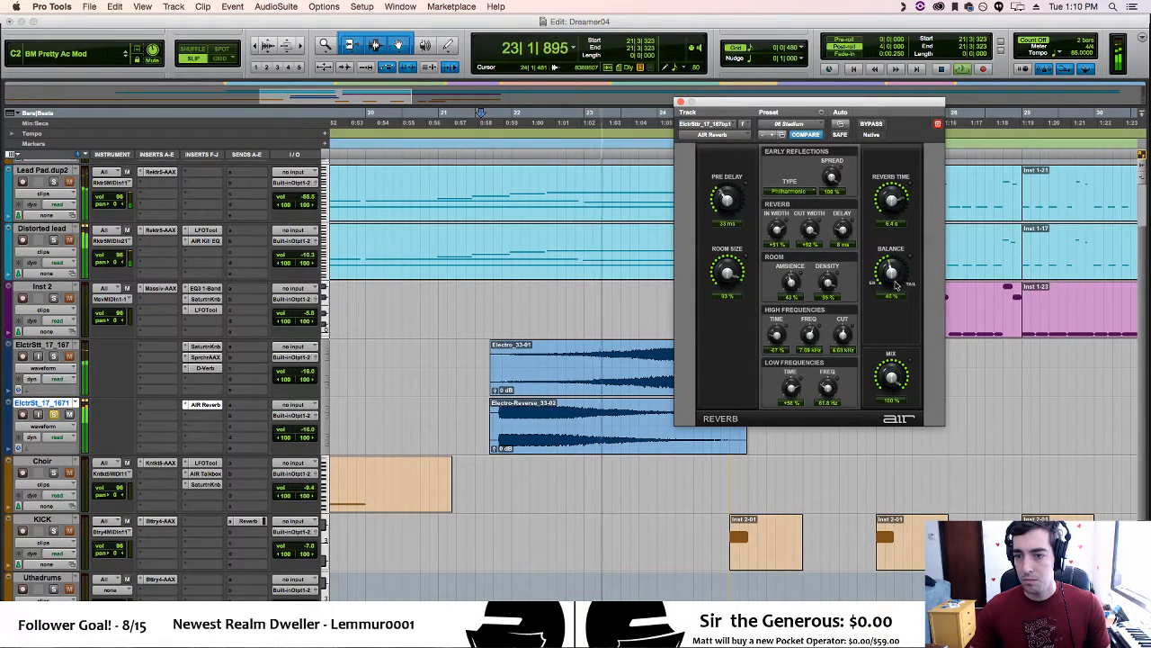
drag(893, 274, 893, 283)
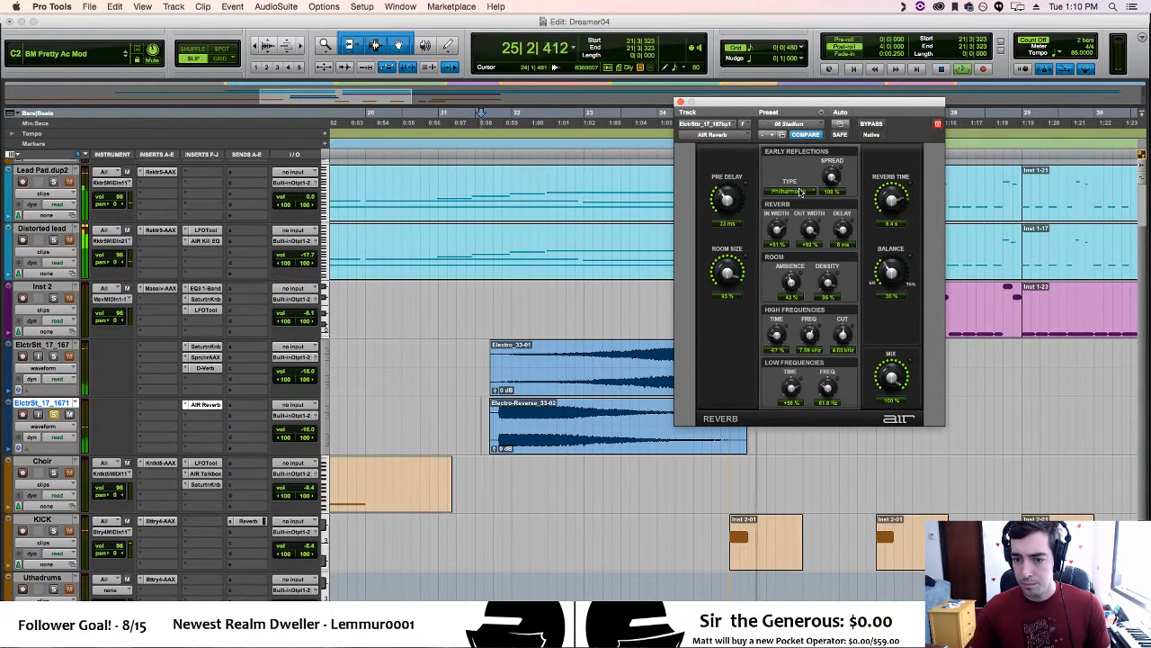
key(space)
click(478, 426)
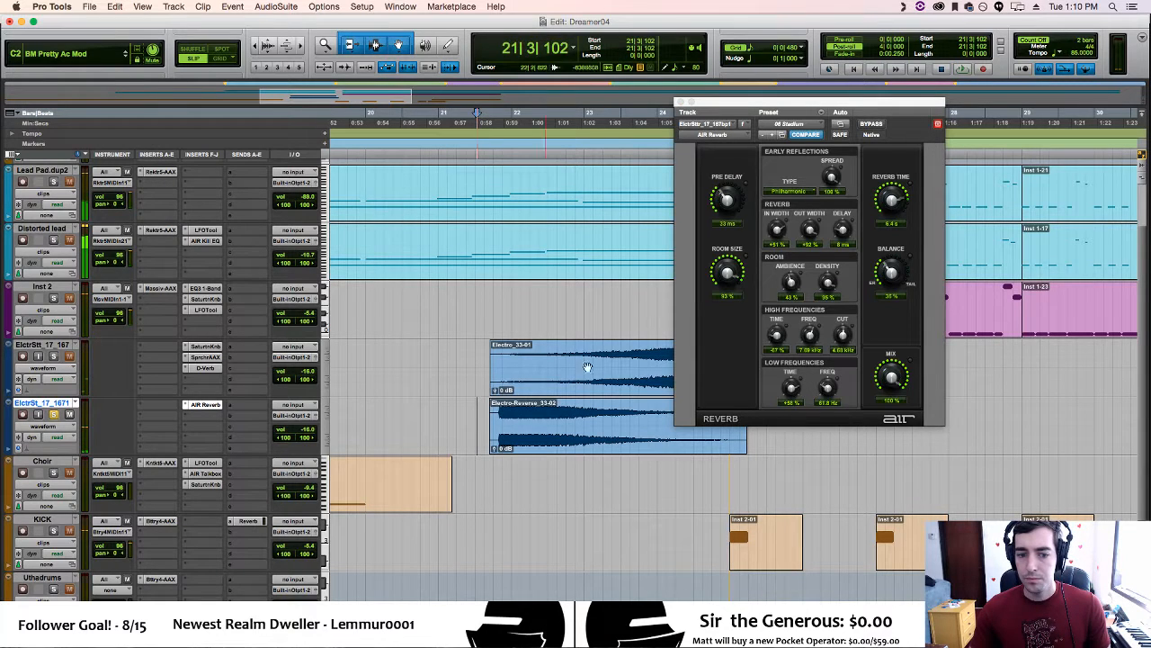
drag(809, 233, 810, 222)
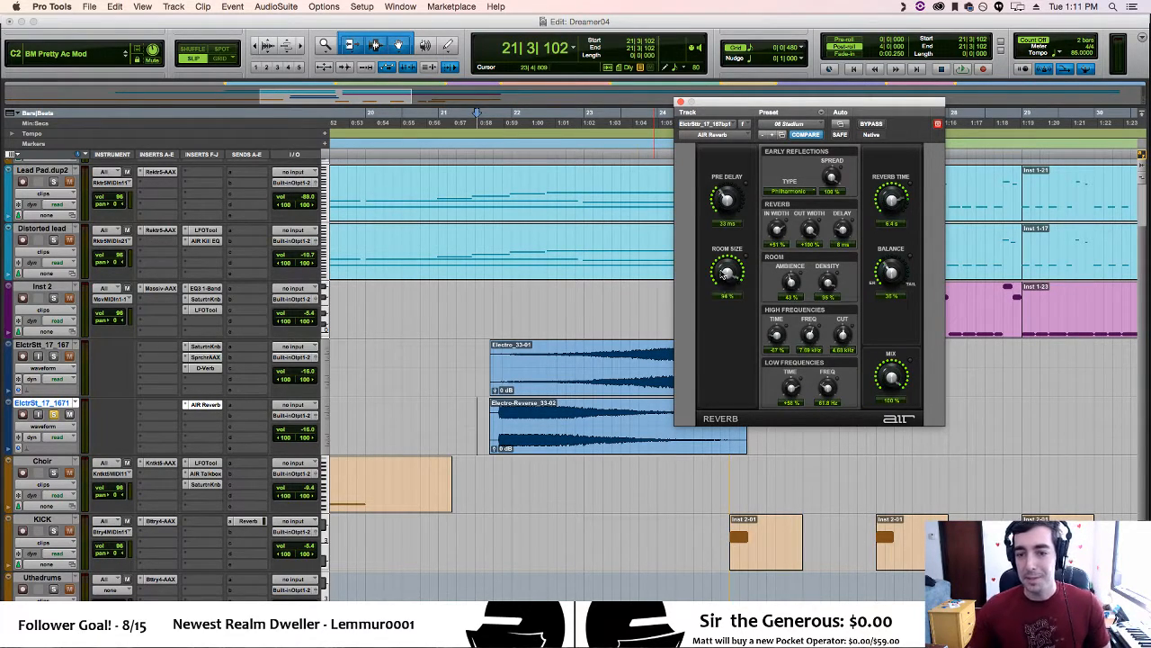
drag(723, 275, 726, 258)
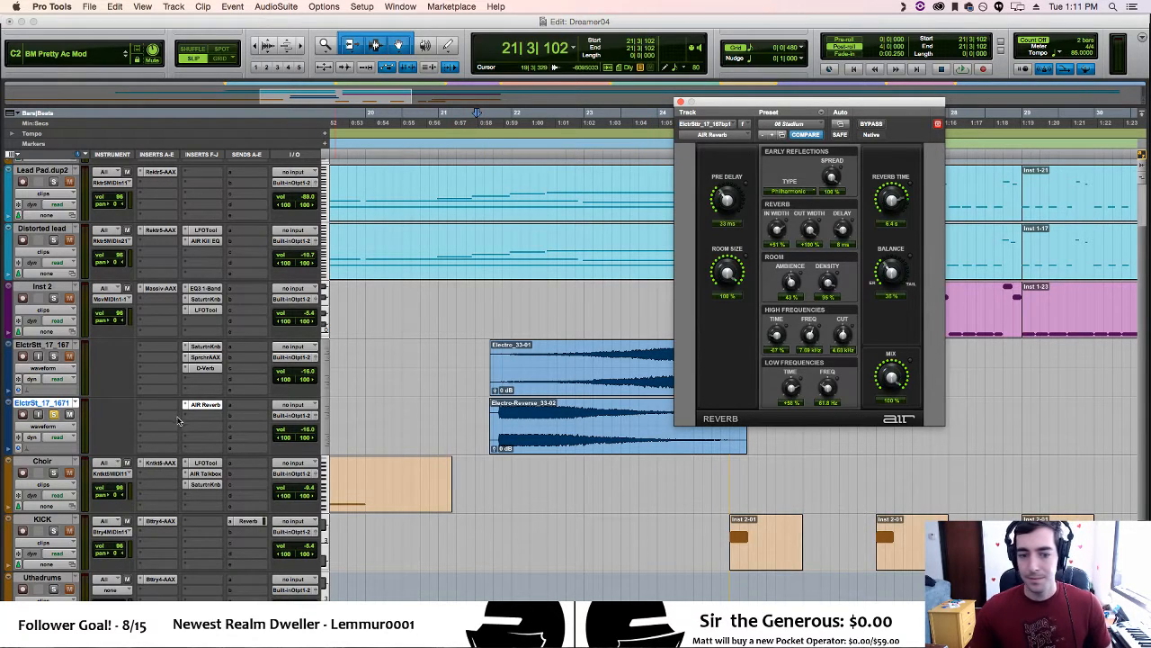
Insert the multichannel EQ3 1-Band (stereo) plug-in after the reverb on the reversed riser track
click(184, 416)
mouse_move(239, 440)
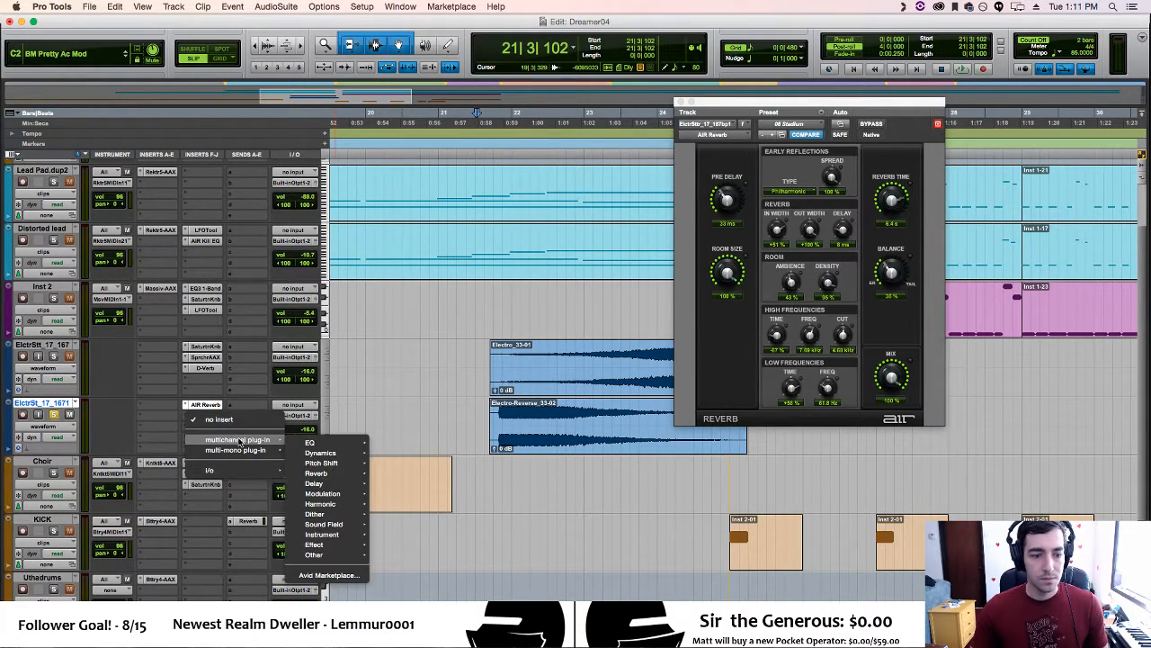
mouse_move(315, 443)
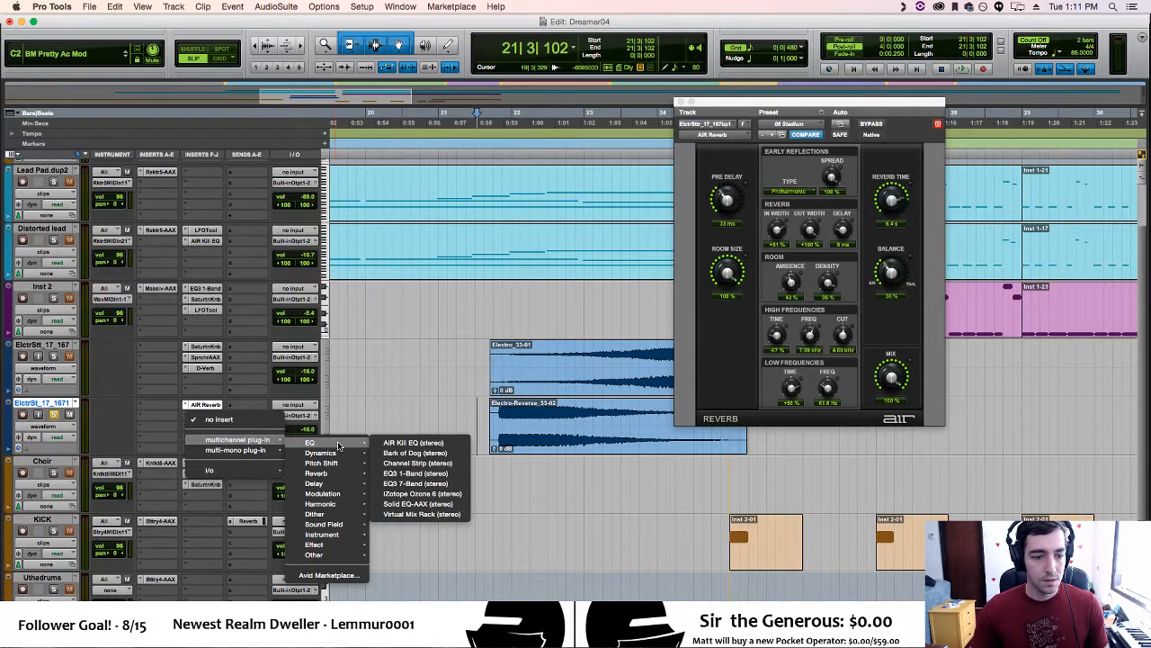
click(415, 473)
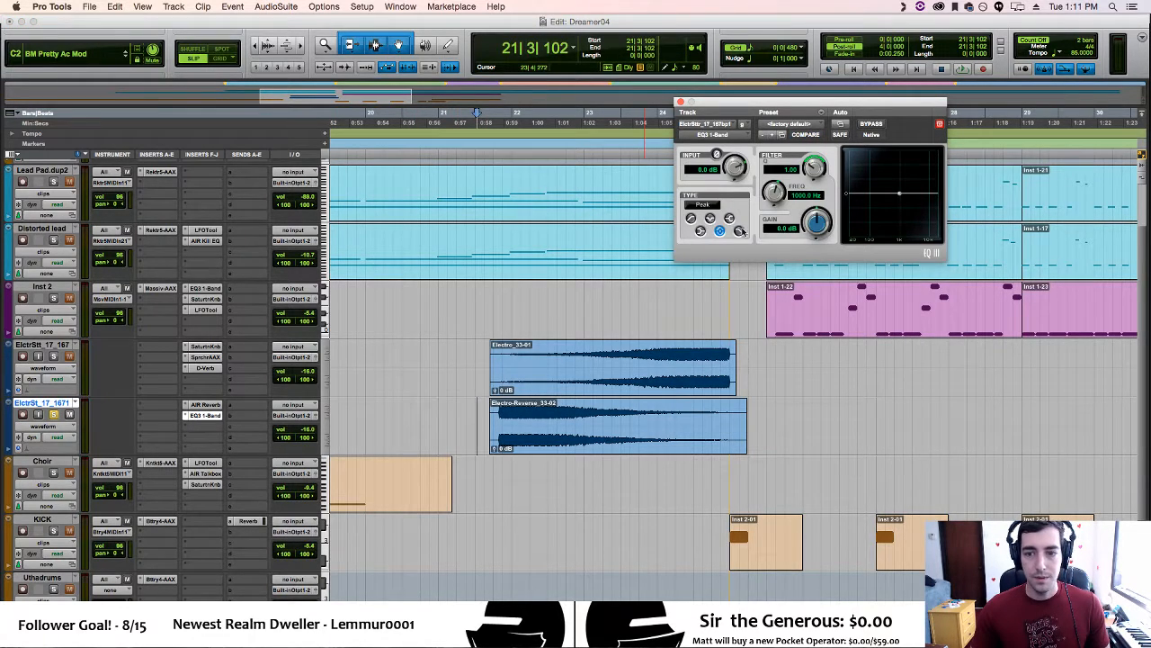
Make the EQ a high-pass filter at 1.27 kHz while auditioning the reversed riser, and close the plug-in window
click(740, 231)
click(691, 219)
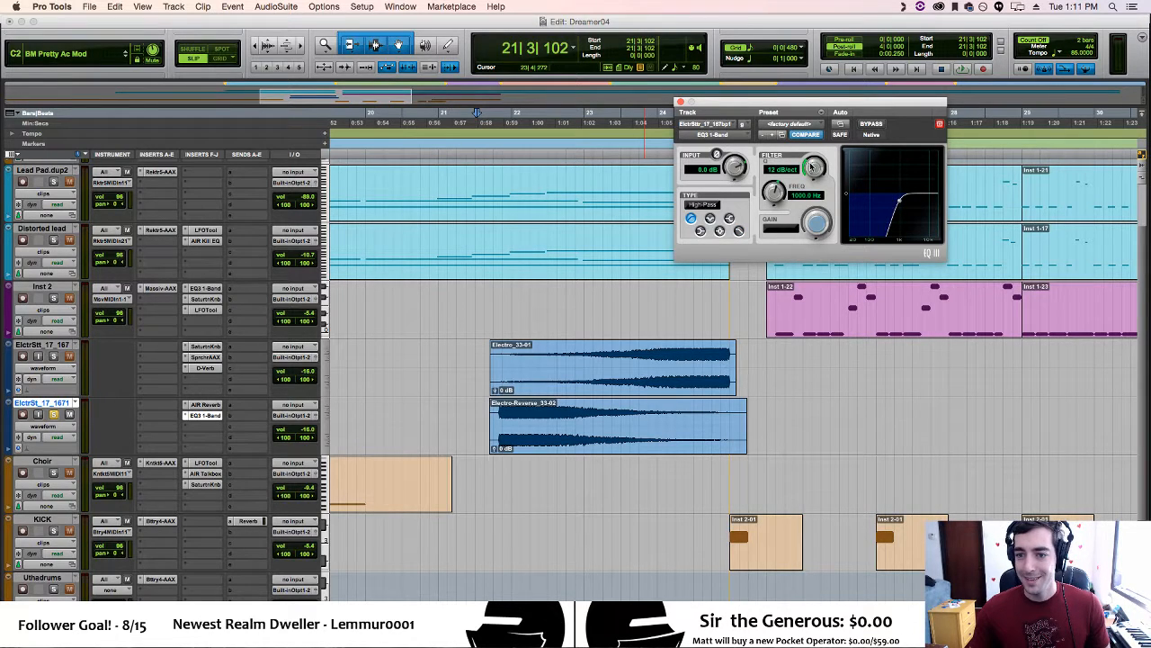
drag(784, 187, 767, 207)
click(473, 427)
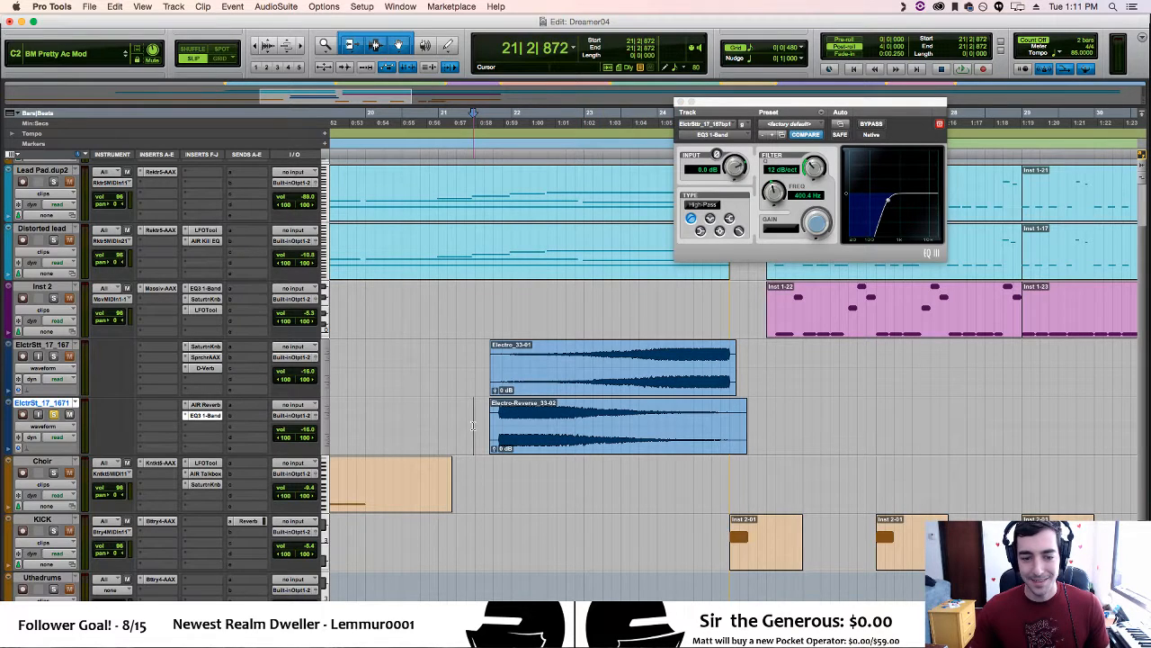
key(space)
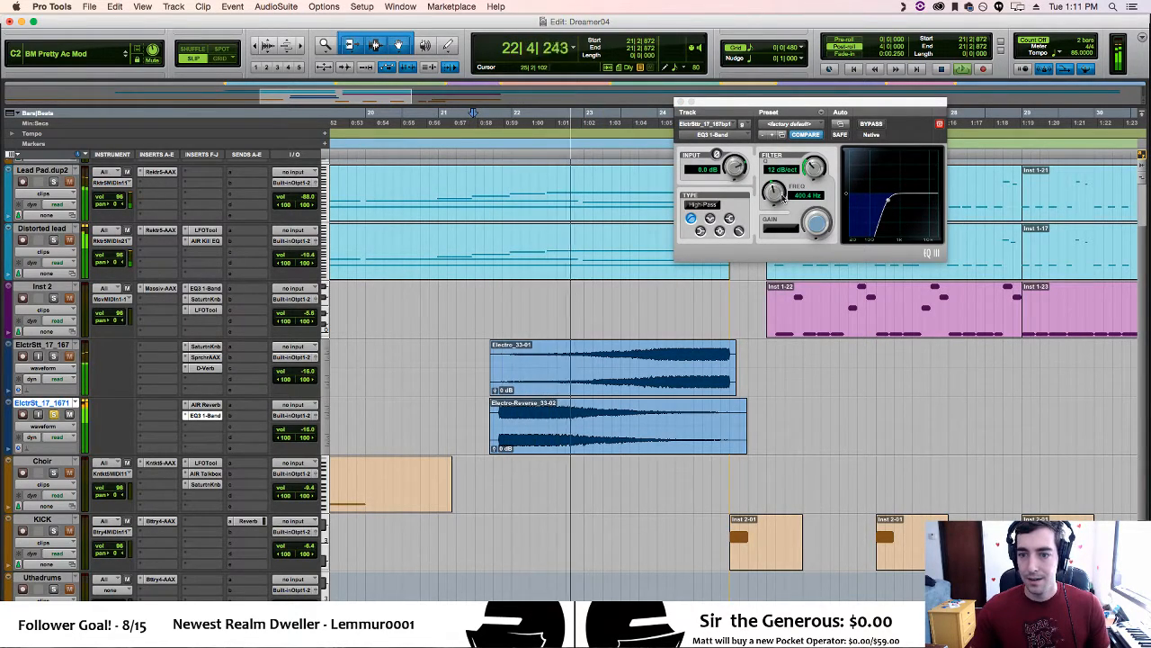
drag(775, 199, 786, 178)
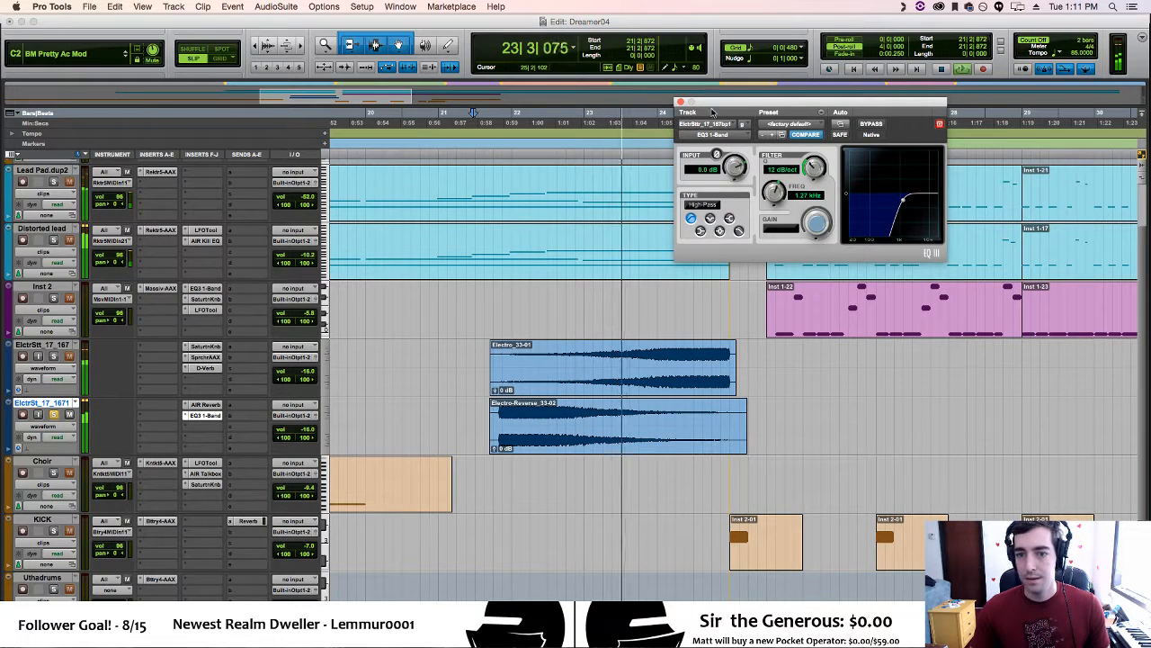
click(679, 104)
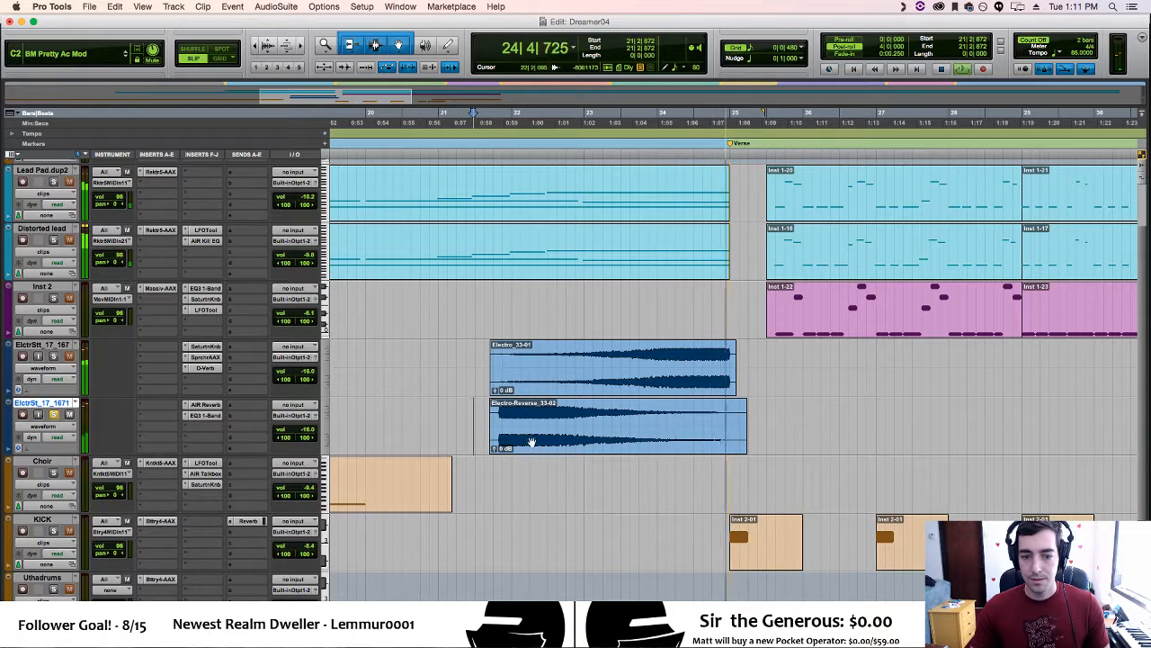
Move the reversed clip to start just before the Verse marker and lower its track's volume automation to -30.0 dB
drag(531, 436, 764, 438)
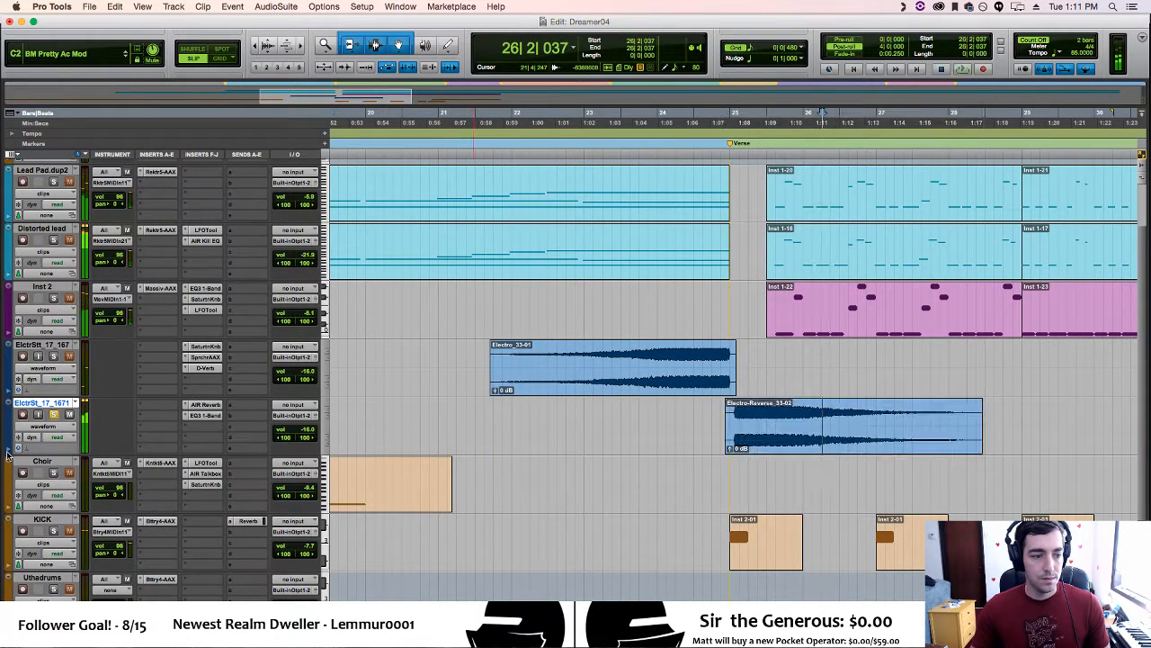
click(8, 451)
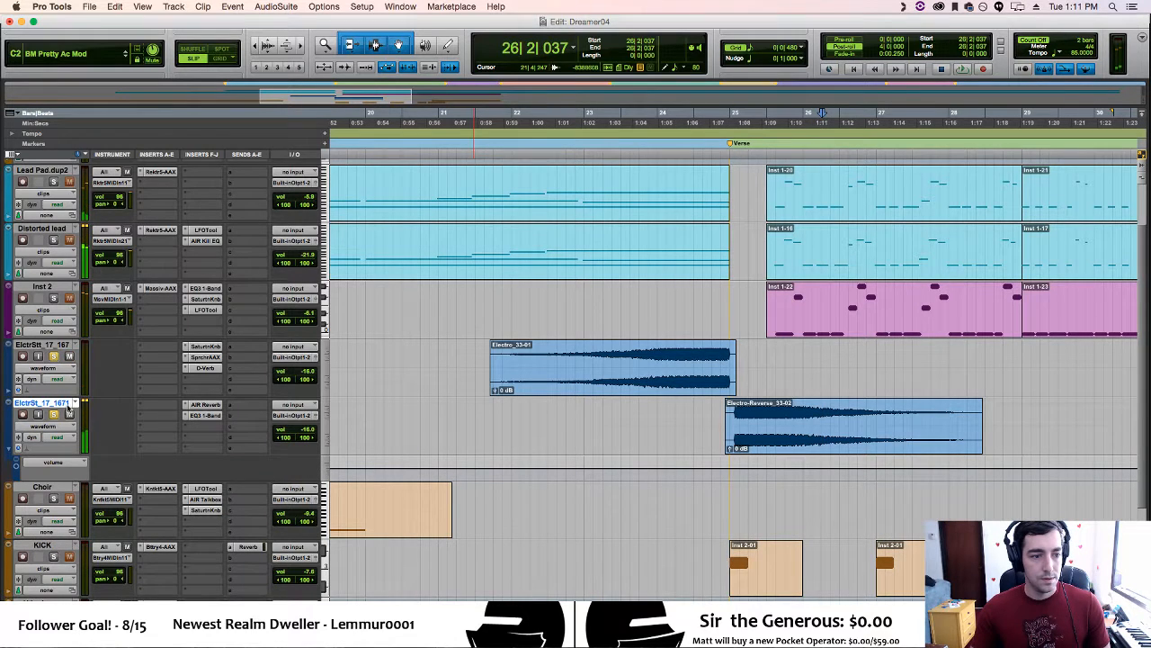
click(448, 365)
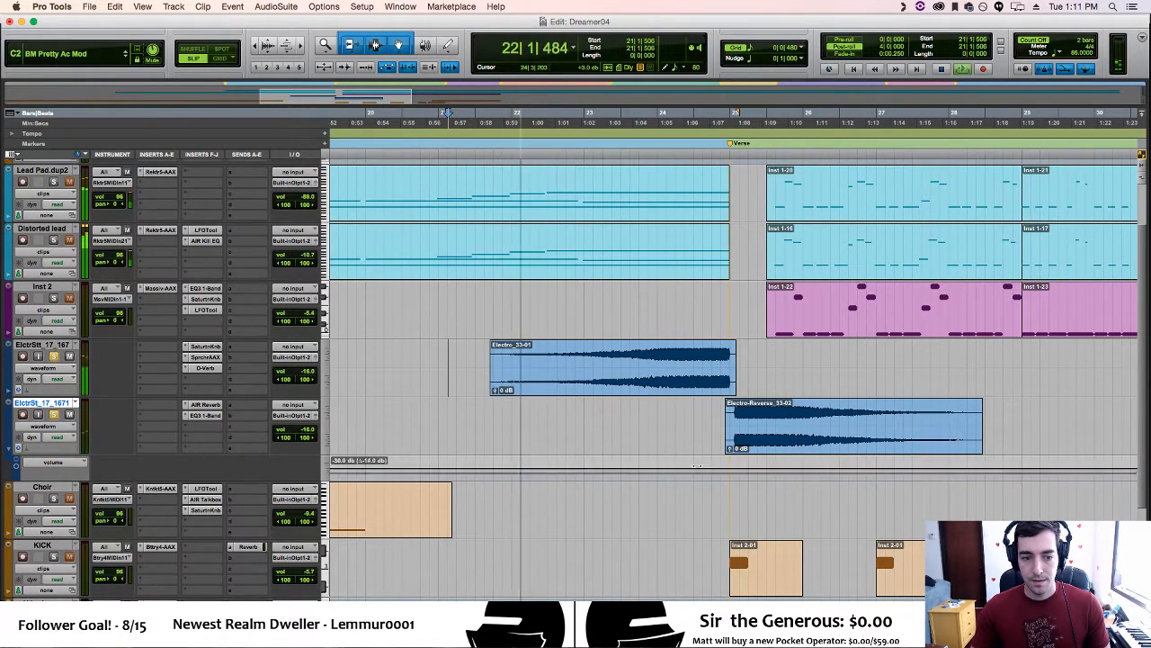
Shift the reversed clip slightly earlier, snapping it in Grid mode to start at 24|4|000, and audition the transition
click(758, 445)
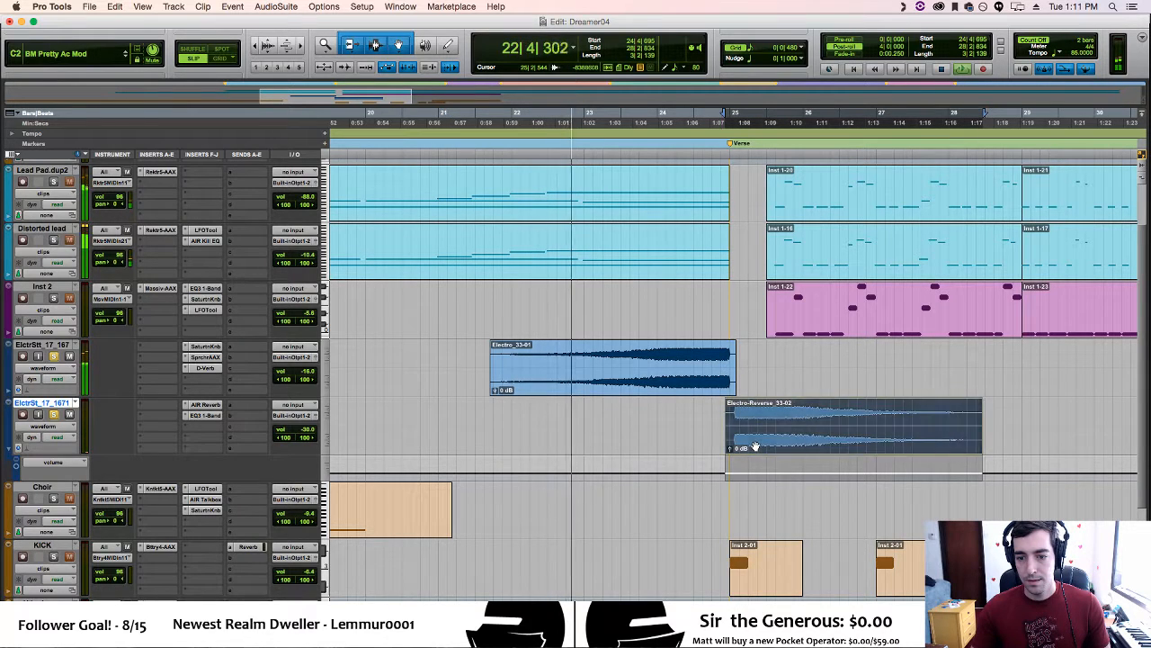
drag(758, 445, 750, 439)
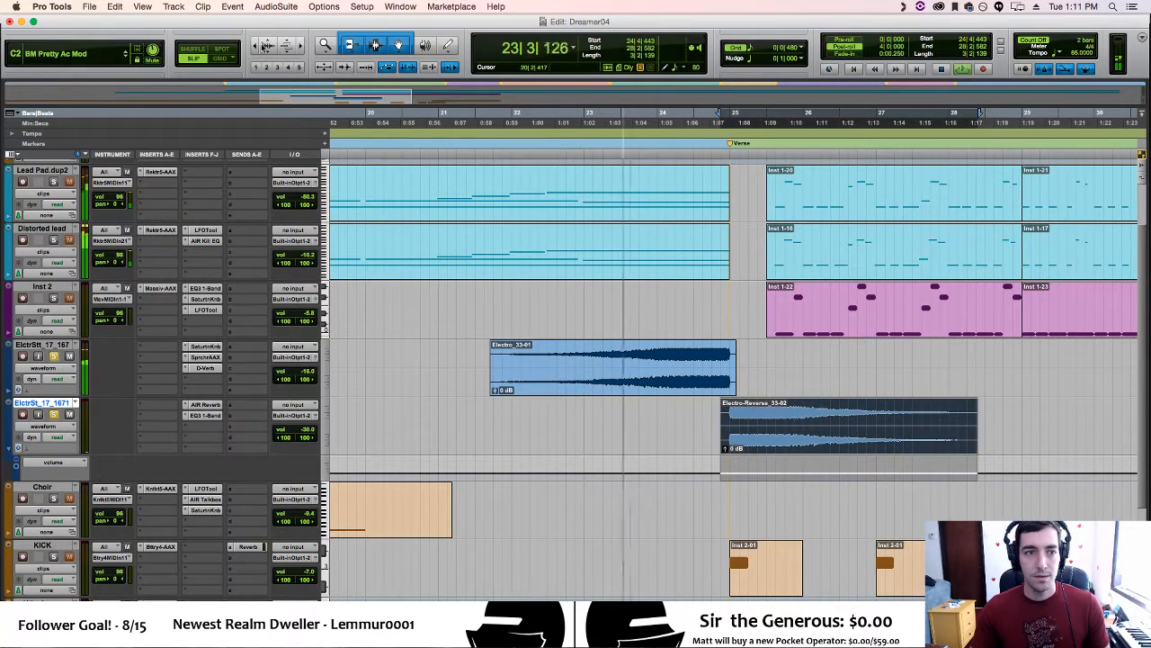
click(220, 57)
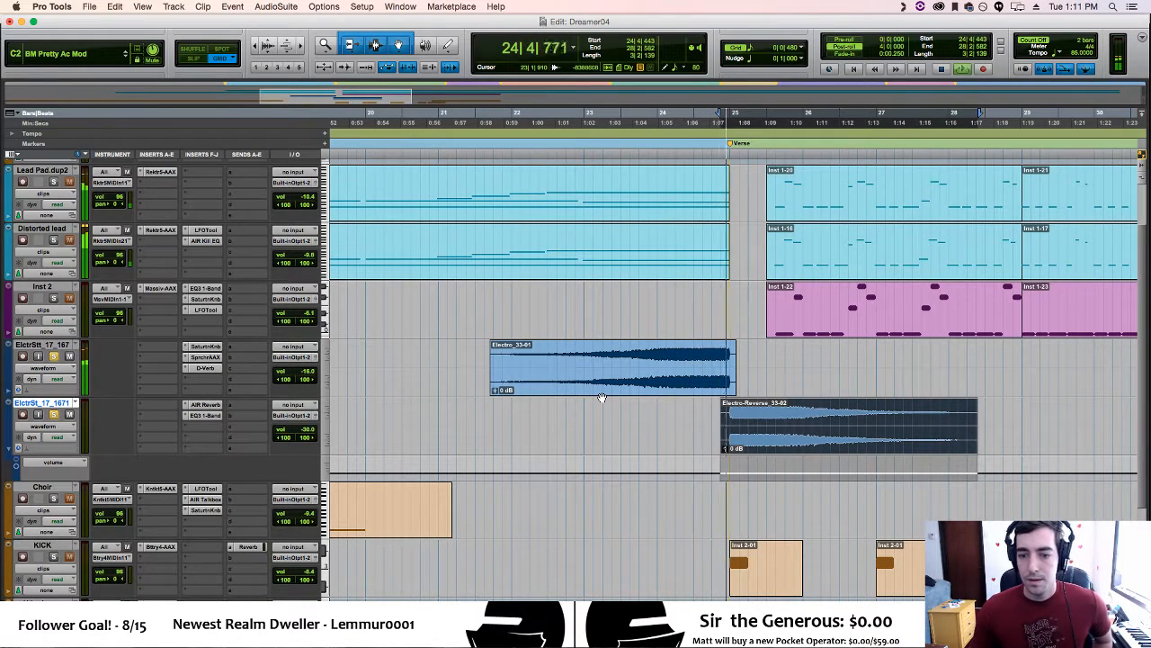
click(783, 437)
drag(783, 436, 766, 437)
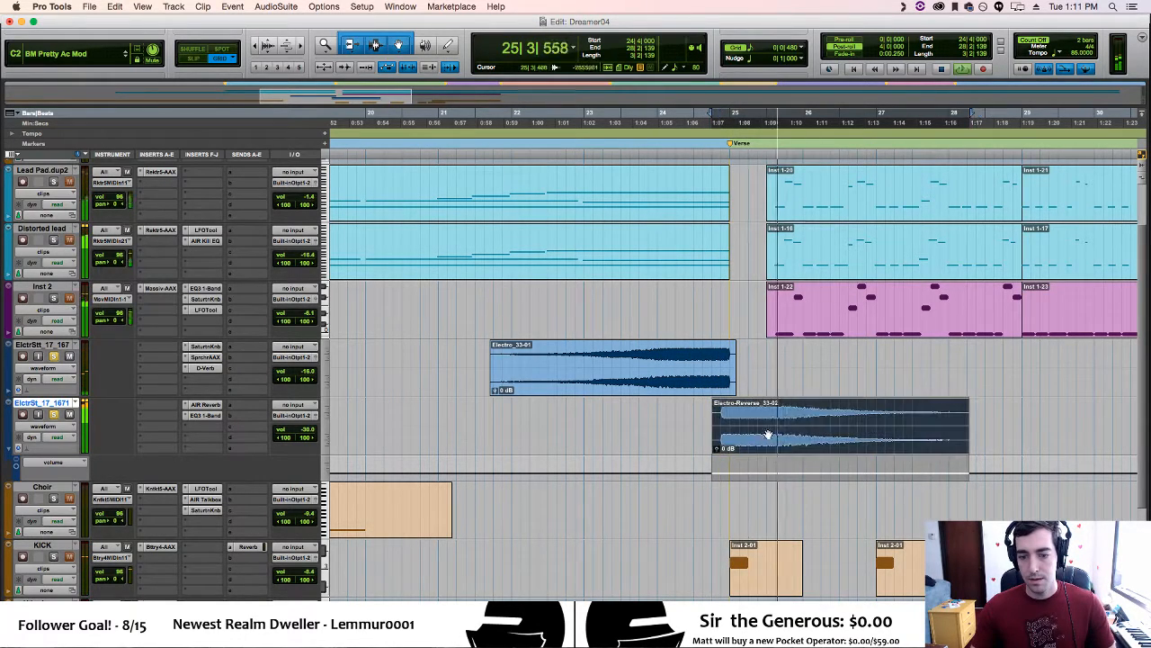
click(638, 424)
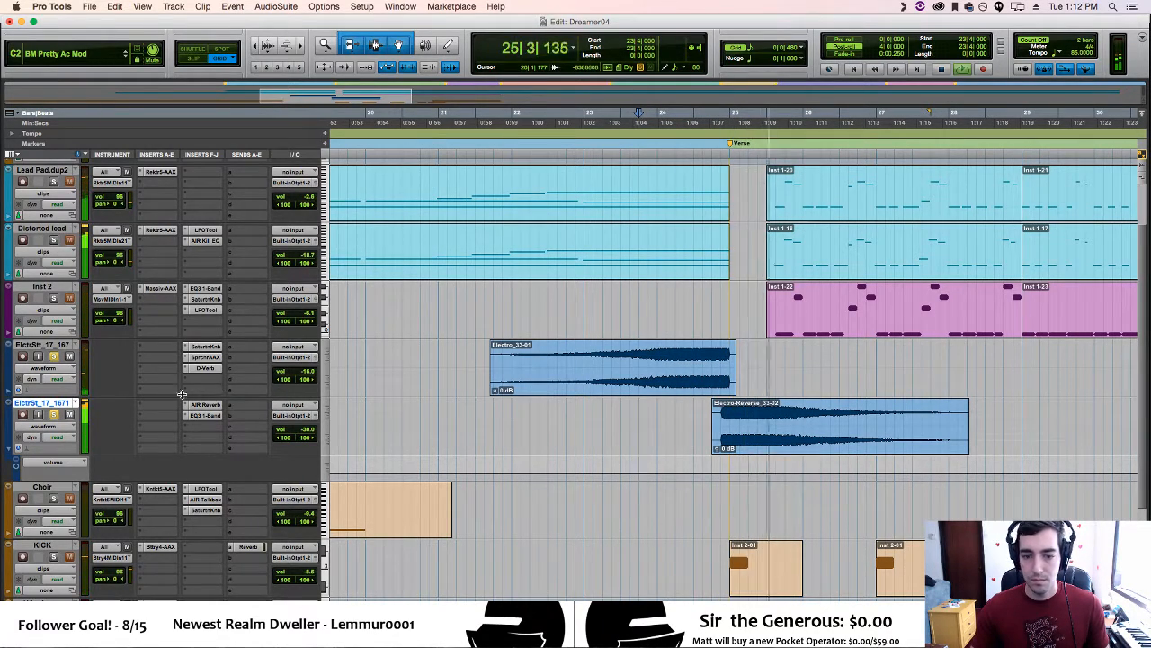
Try lowering the original riser's volume automation around the Verse start, audition it, and undo the change
click(9, 390)
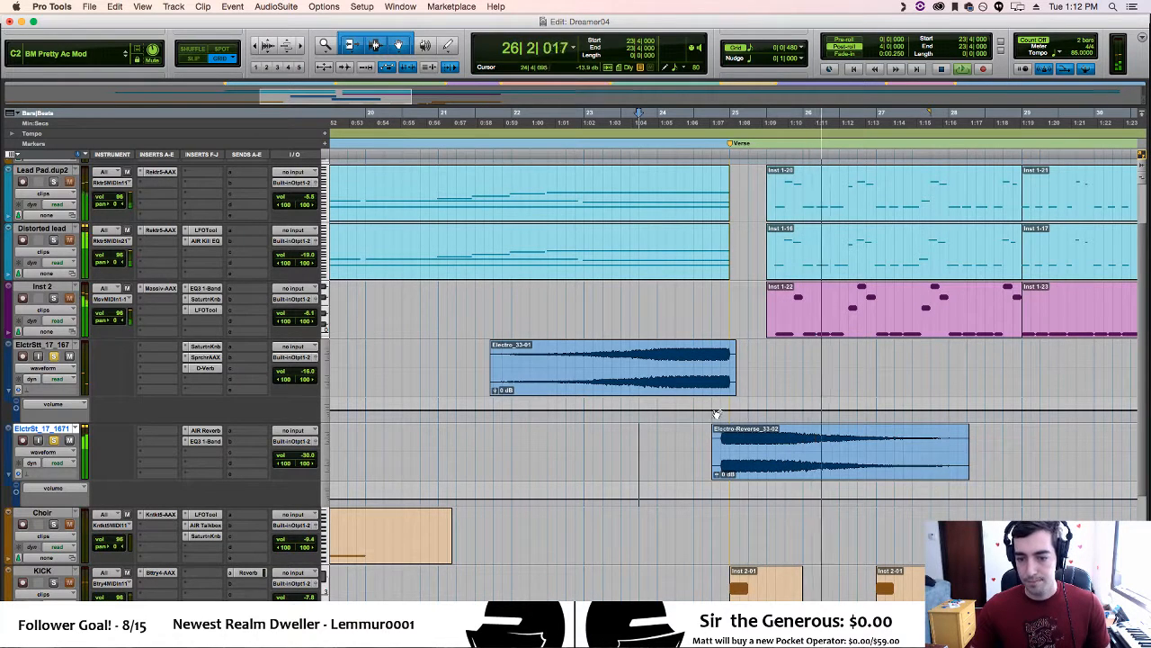
drag(740, 412, 740, 416)
key(space)
click(684, 414)
key(space)
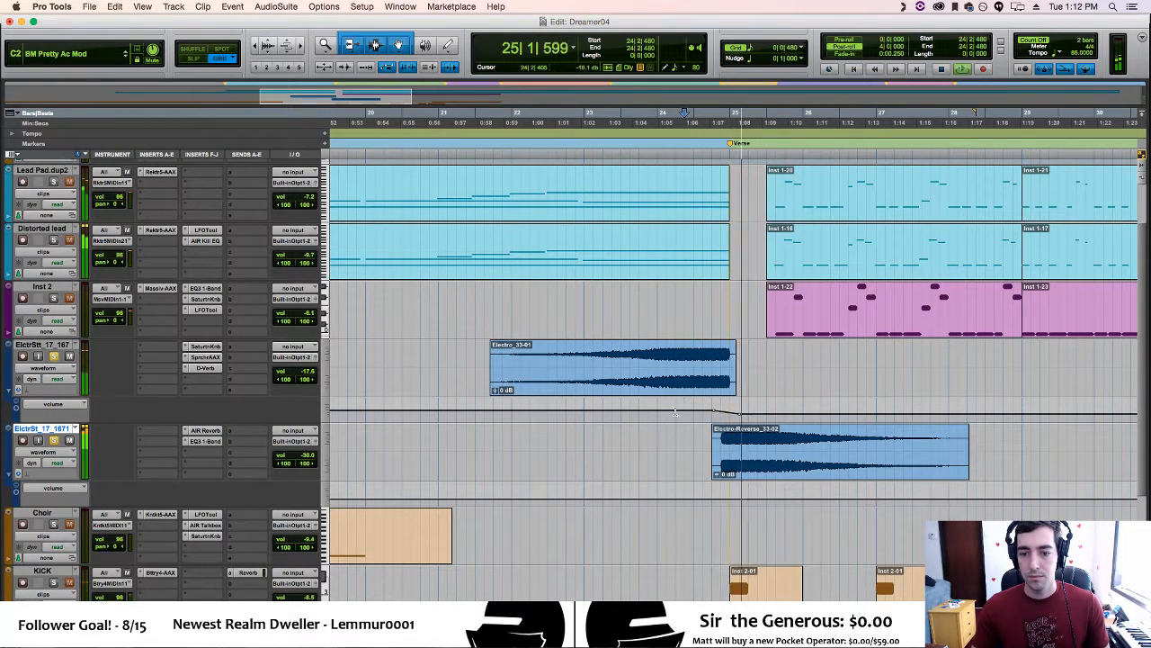
key(space)
key(super+z)
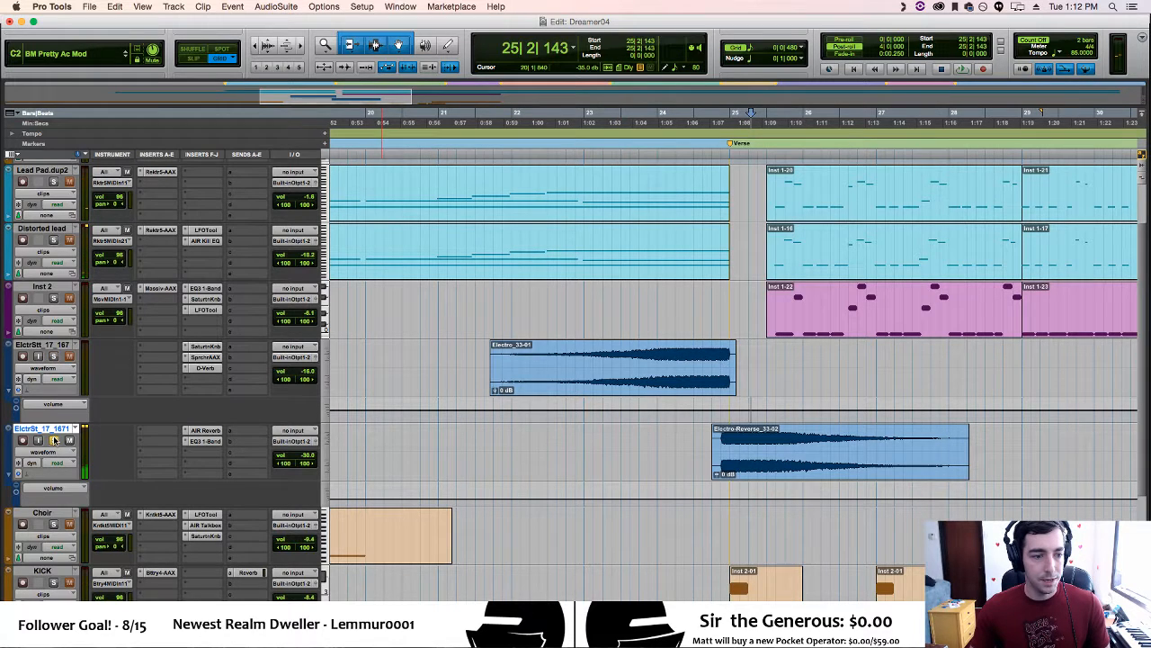
Unsolo both riser tracks, play the full mix from 20|4|000, and hide both tracks' volume automation lanes
key(space)
click(421, 319)
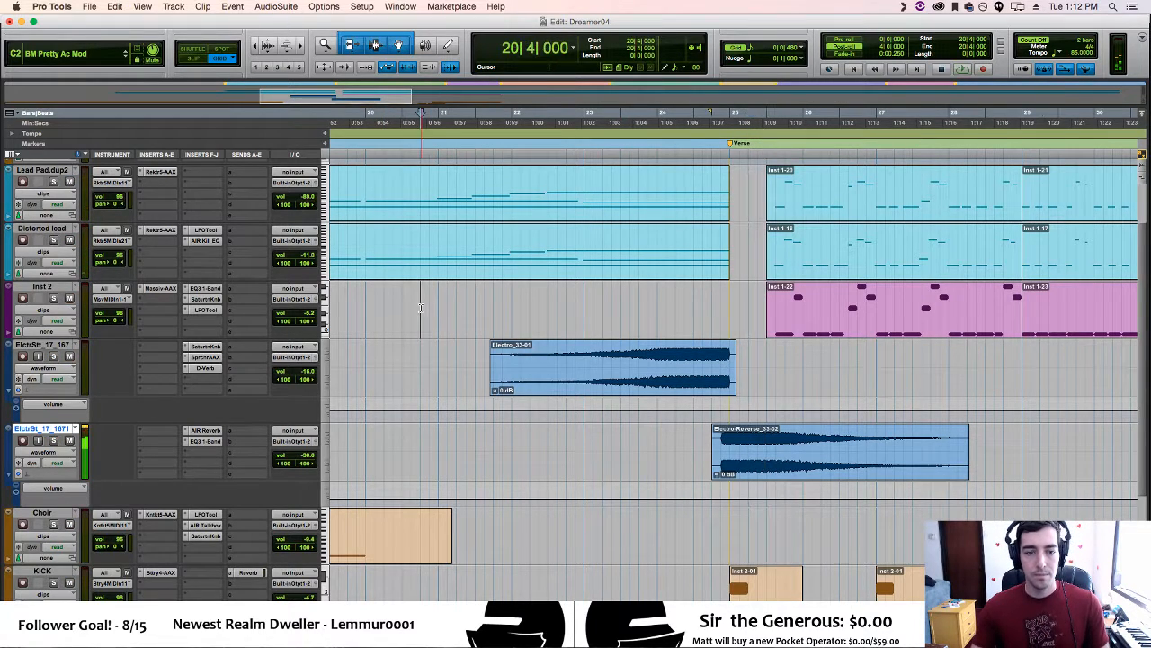
click(8, 389)
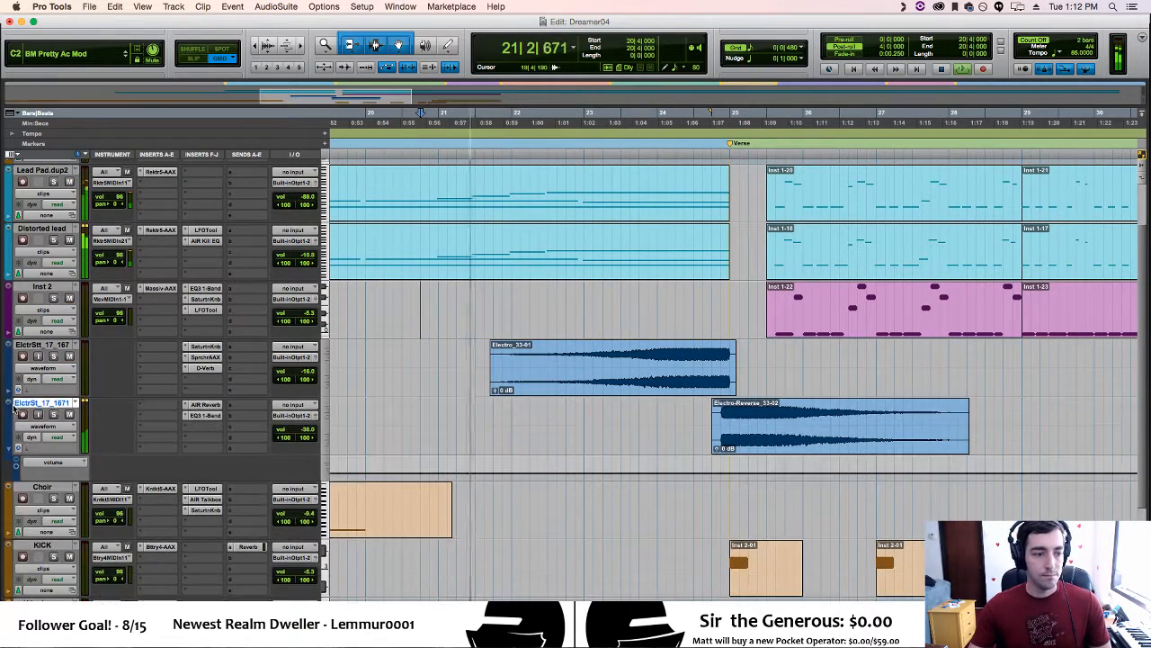
click(9, 448)
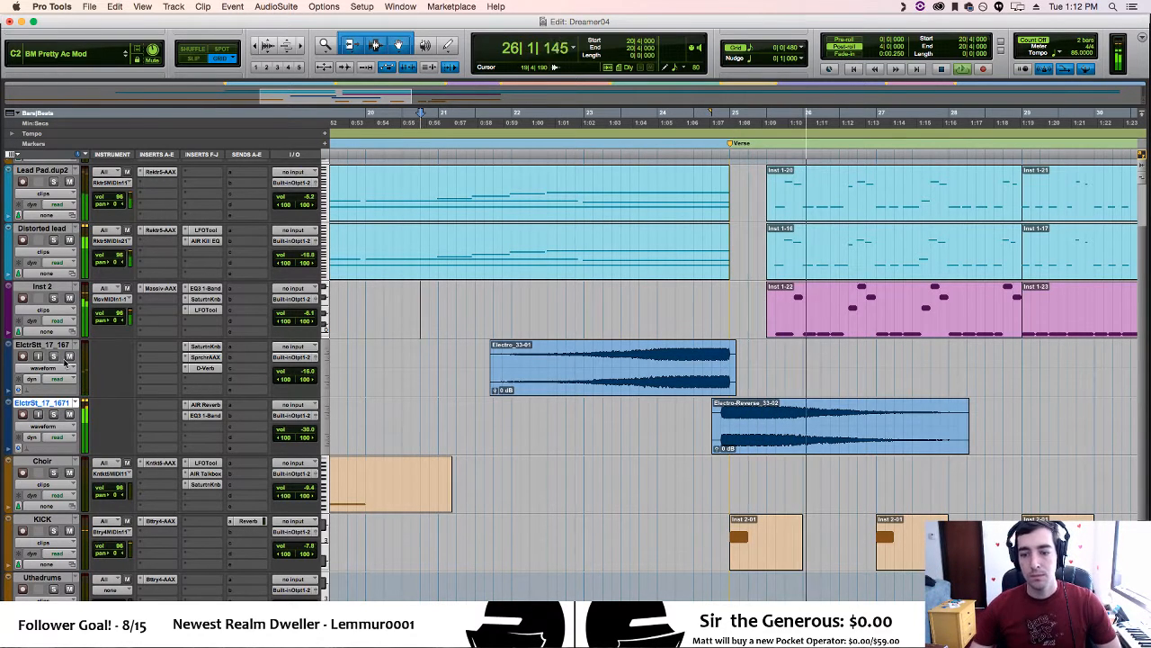
Shape the reversed riser's volume automation into a ramp rising from just after the Verse marker to bar 27, auditioning it
click(8, 448)
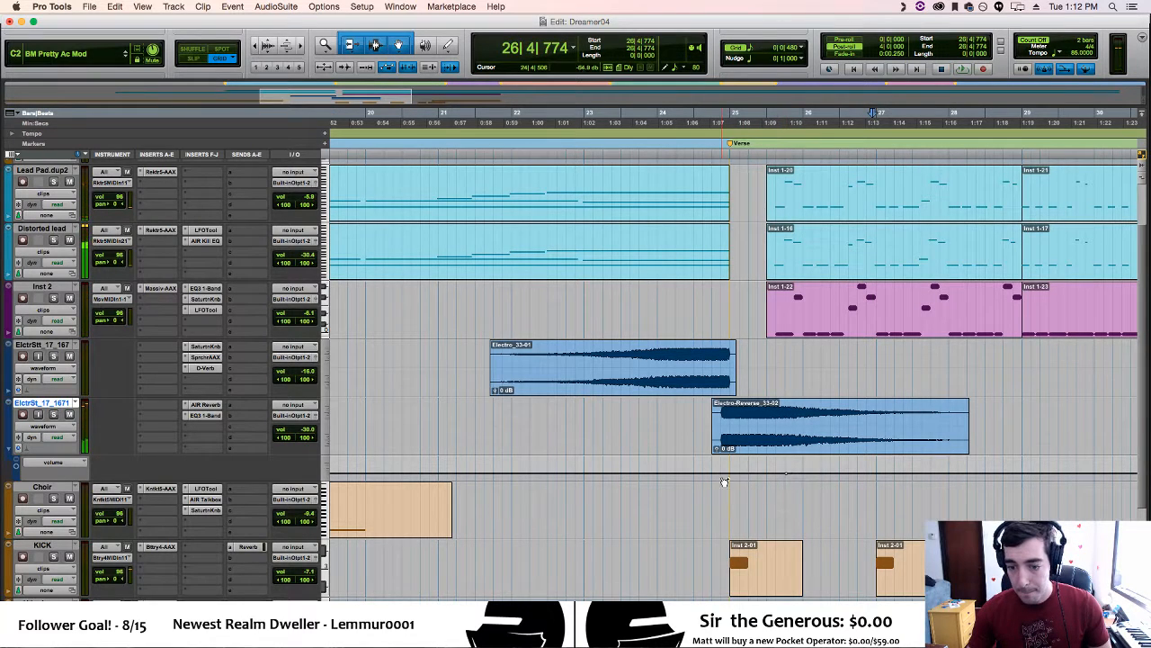
drag(721, 474, 724, 480)
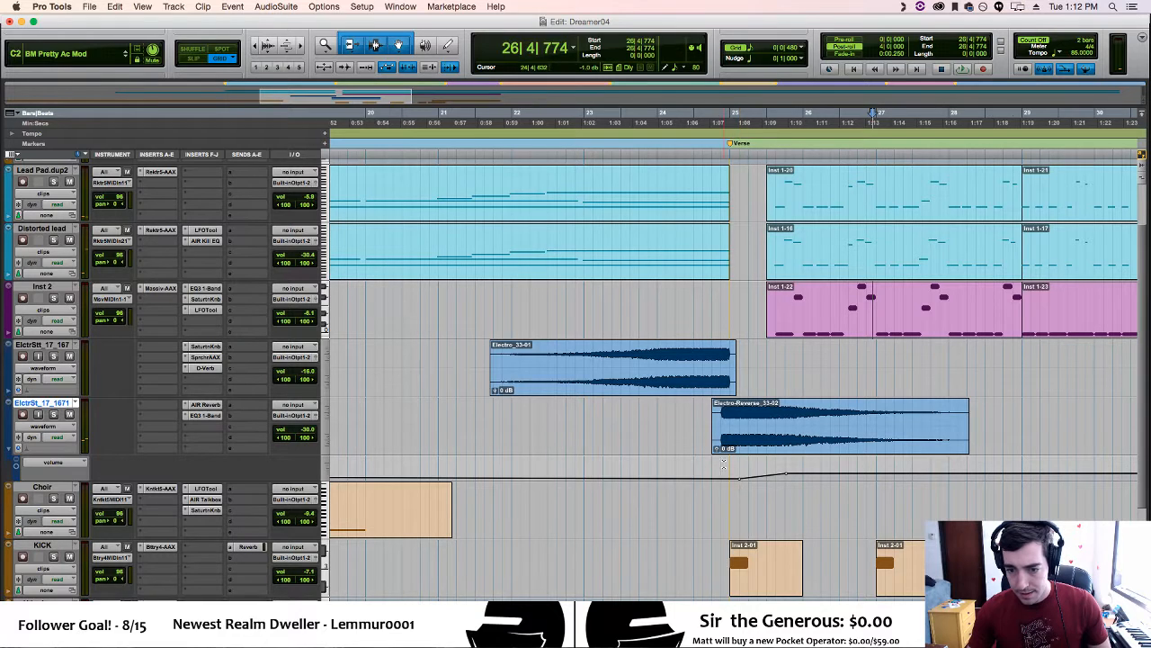
key(space)
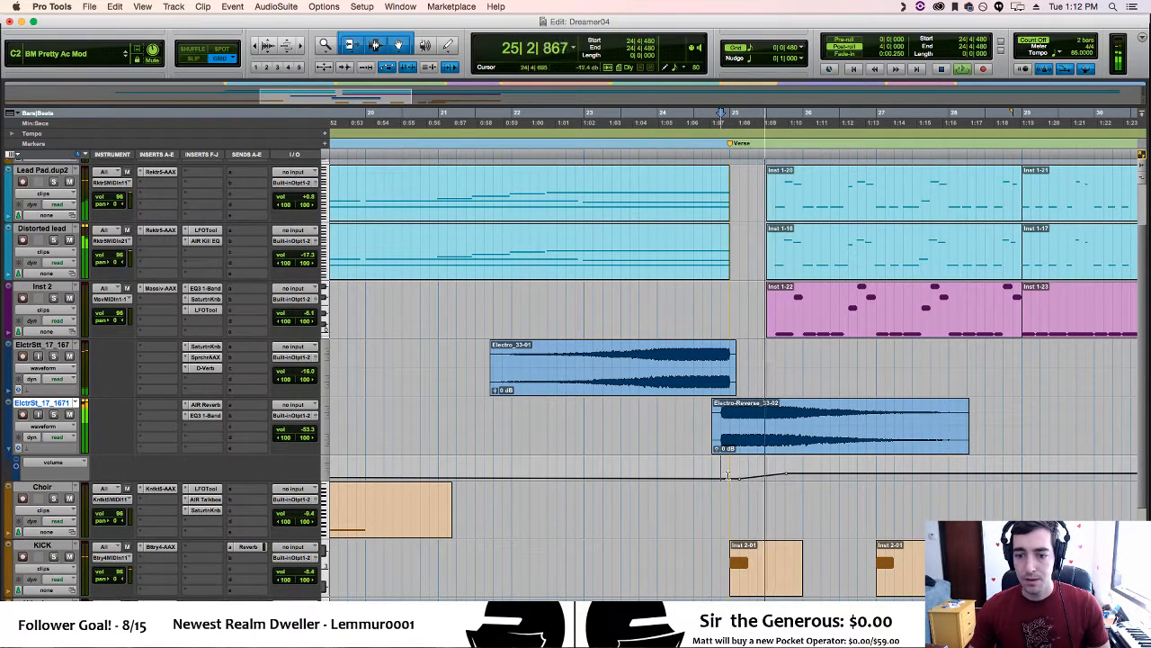
drag(788, 475, 877, 475)
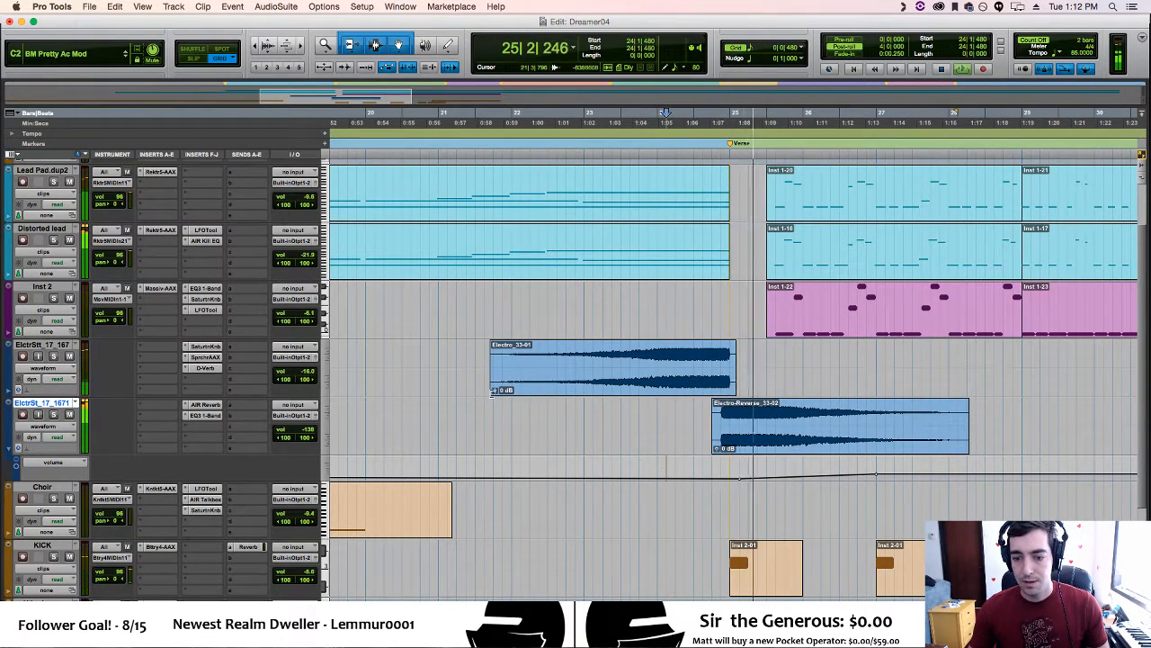
Show the original riser's volume automation lane, drop the volume to silence at the Verse marker, and audition it from 24|2|000
click(16, 391)
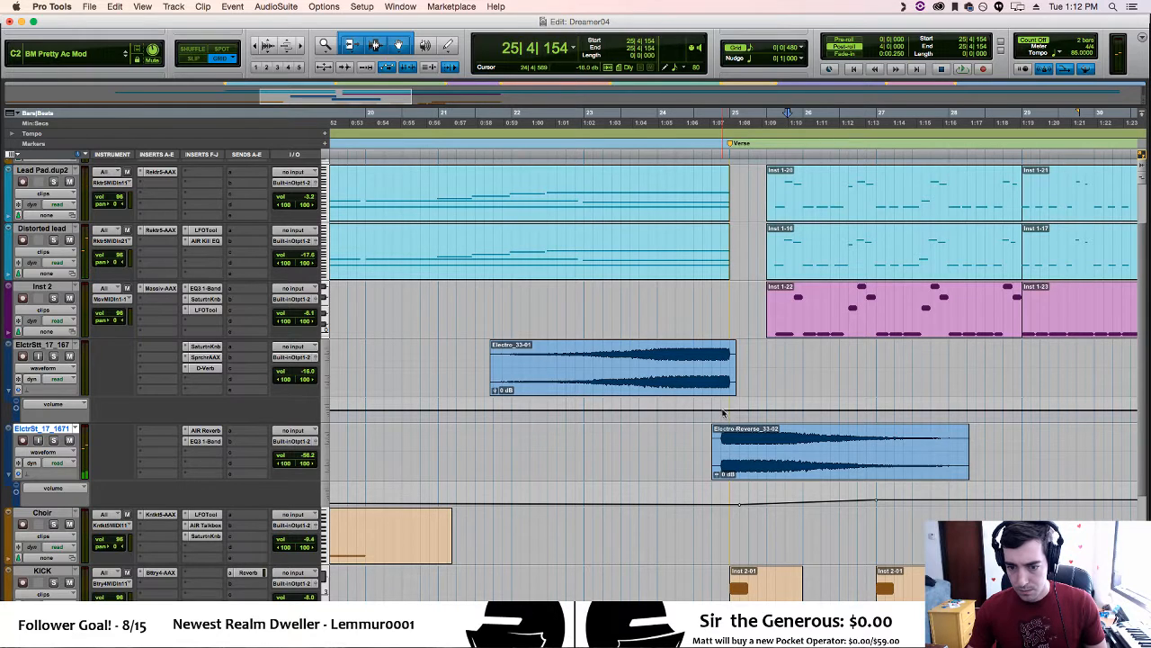
drag(729, 411, 729, 423)
click(674, 417)
key(space)
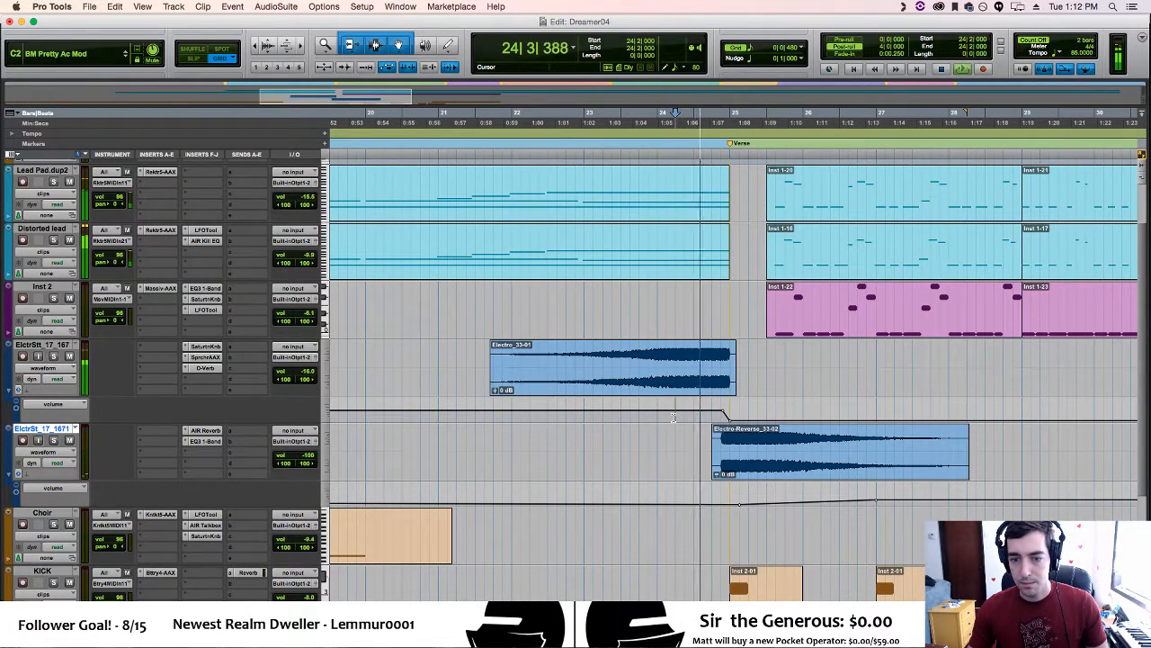
key(space)
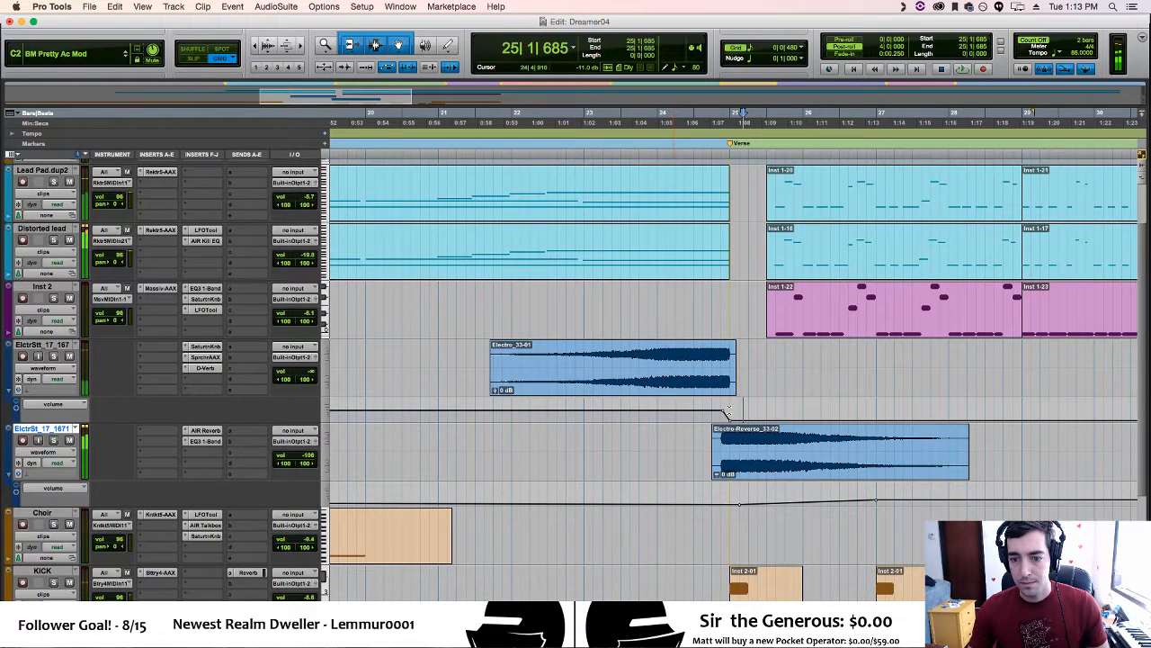
Set a finer grid value and tighten the original riser's volume drop to span just before to just after the Verse marker, auditioning it
key(t)
key(t)
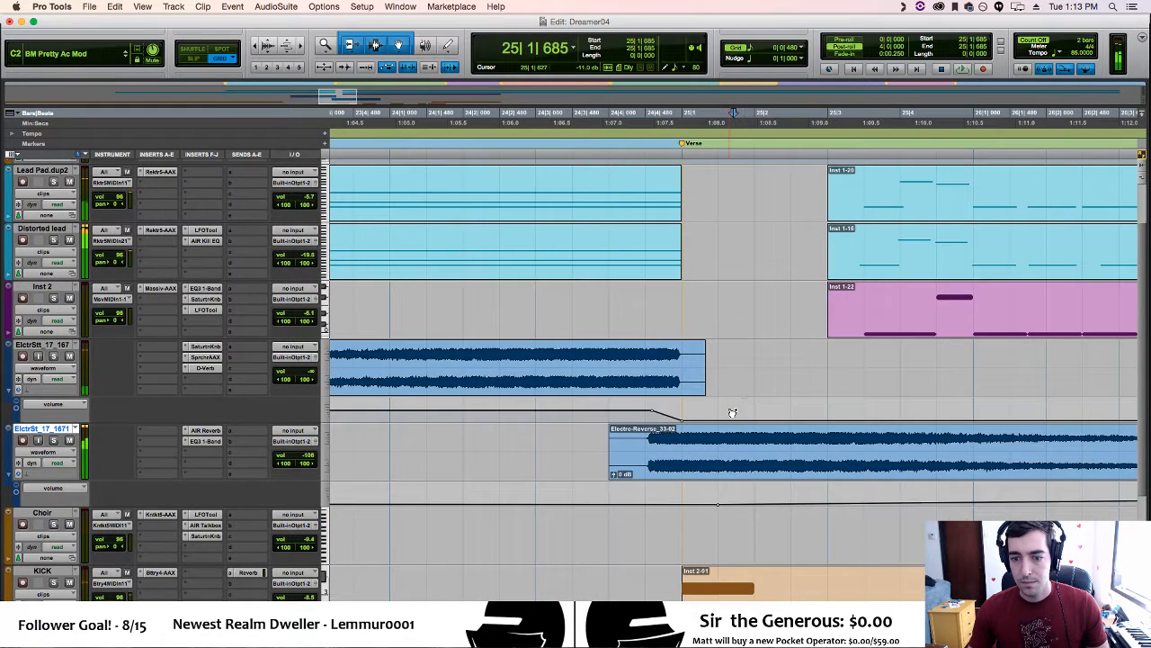
click(748, 49)
click(783, 81)
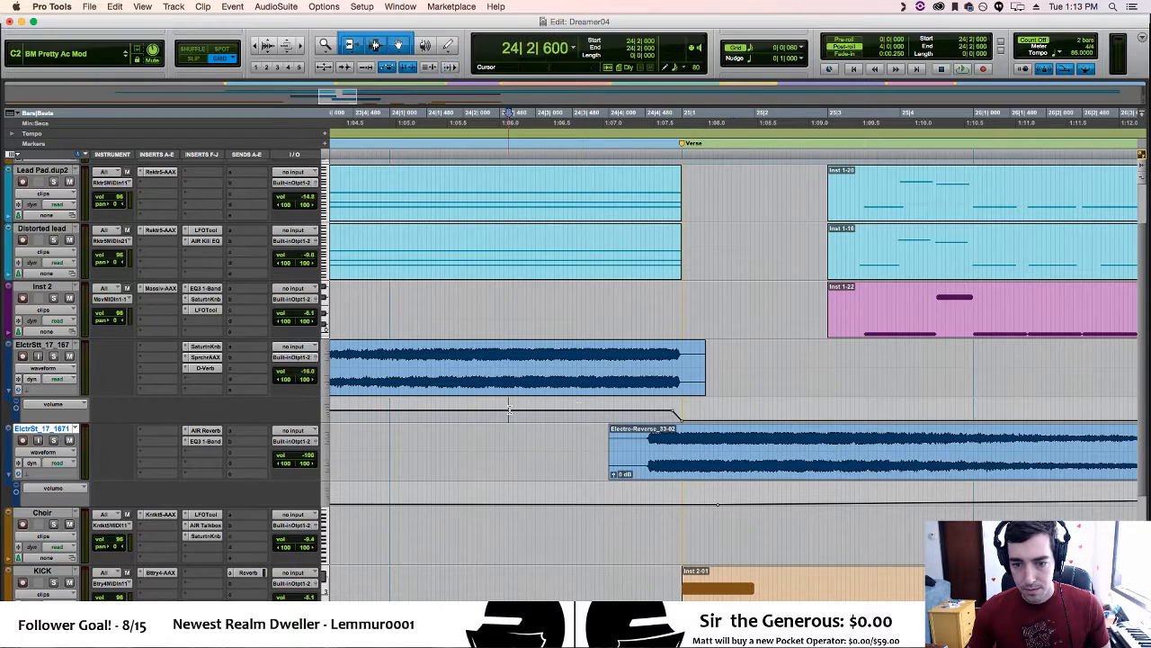
key(space)
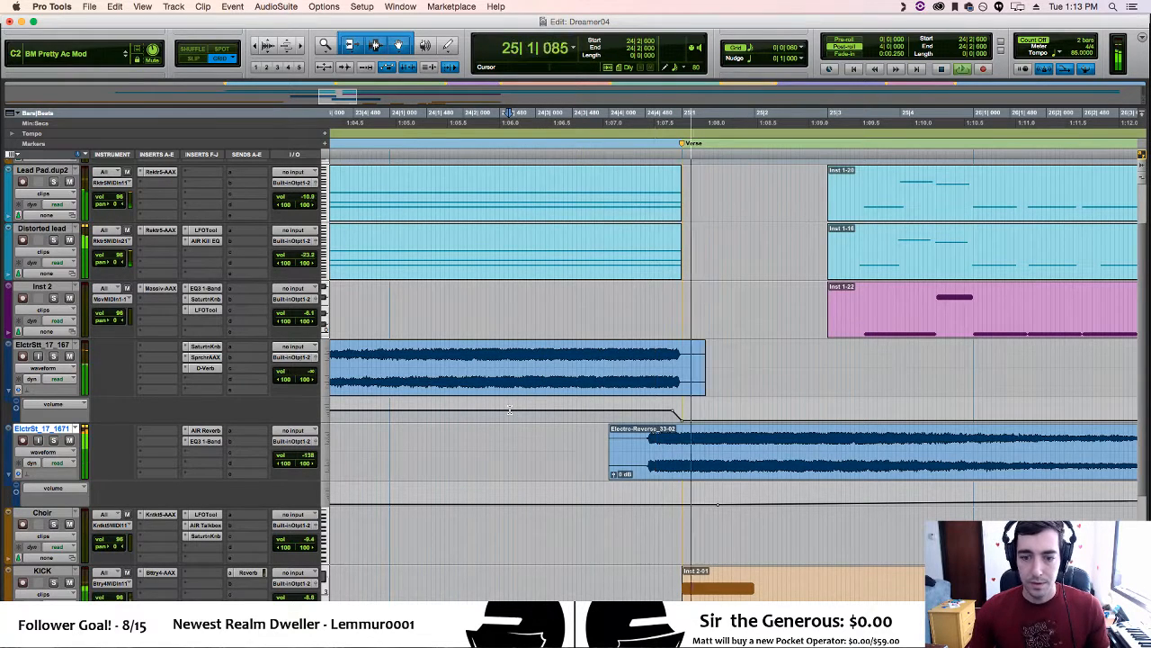
click(583, 407)
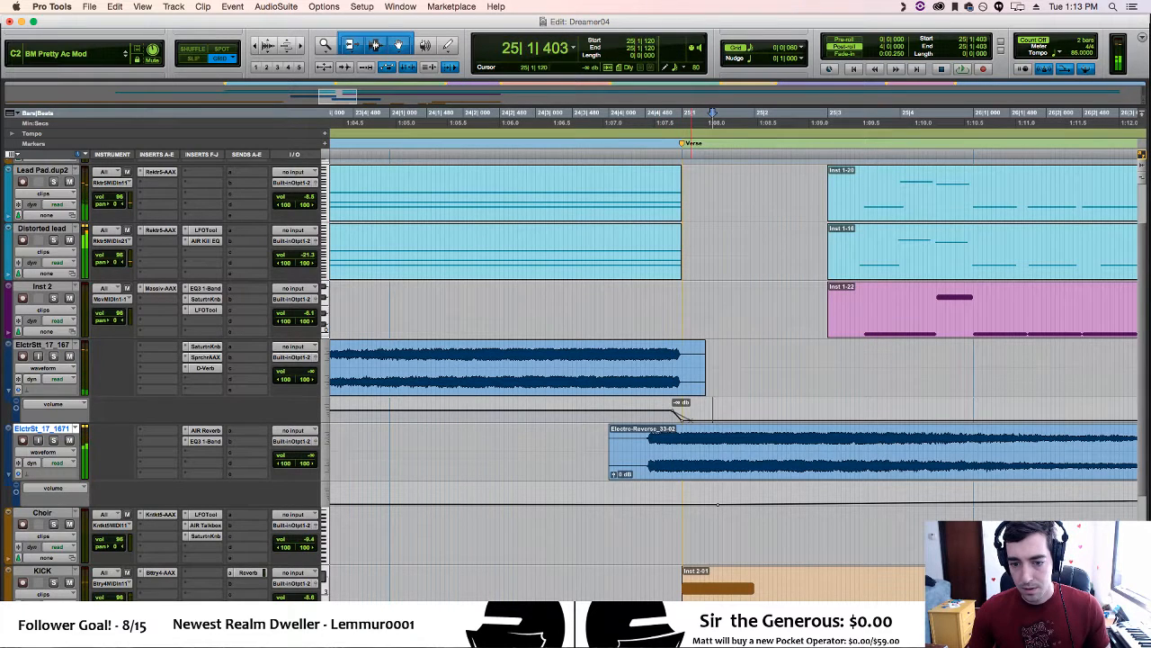
drag(673, 413, 678, 411)
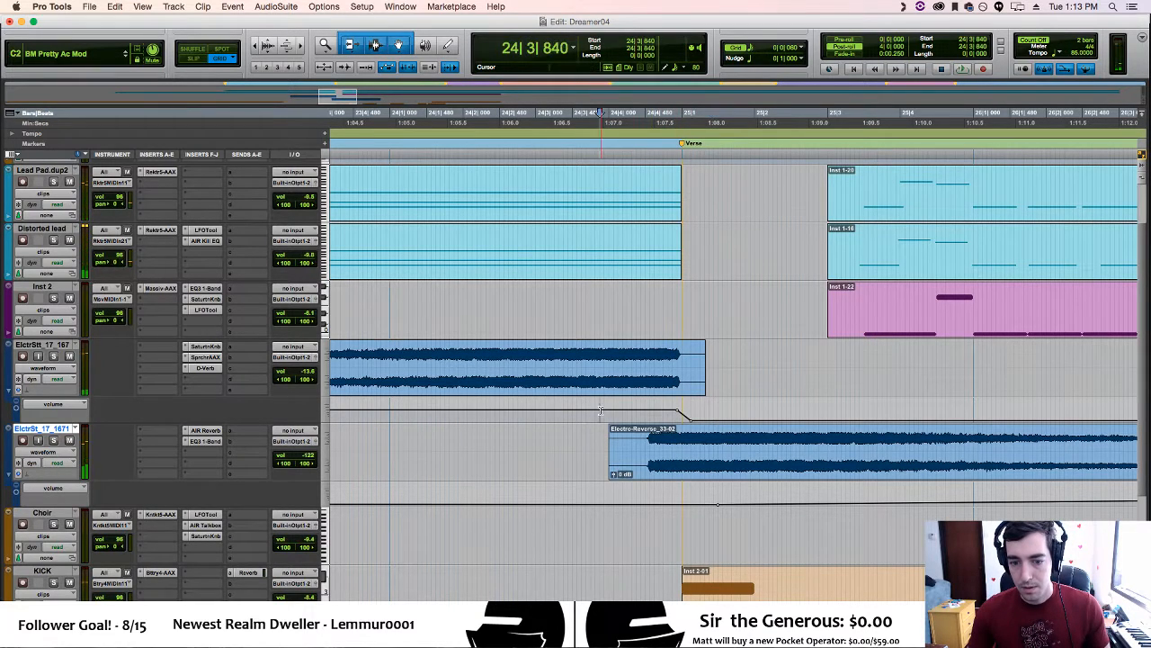
key(space)
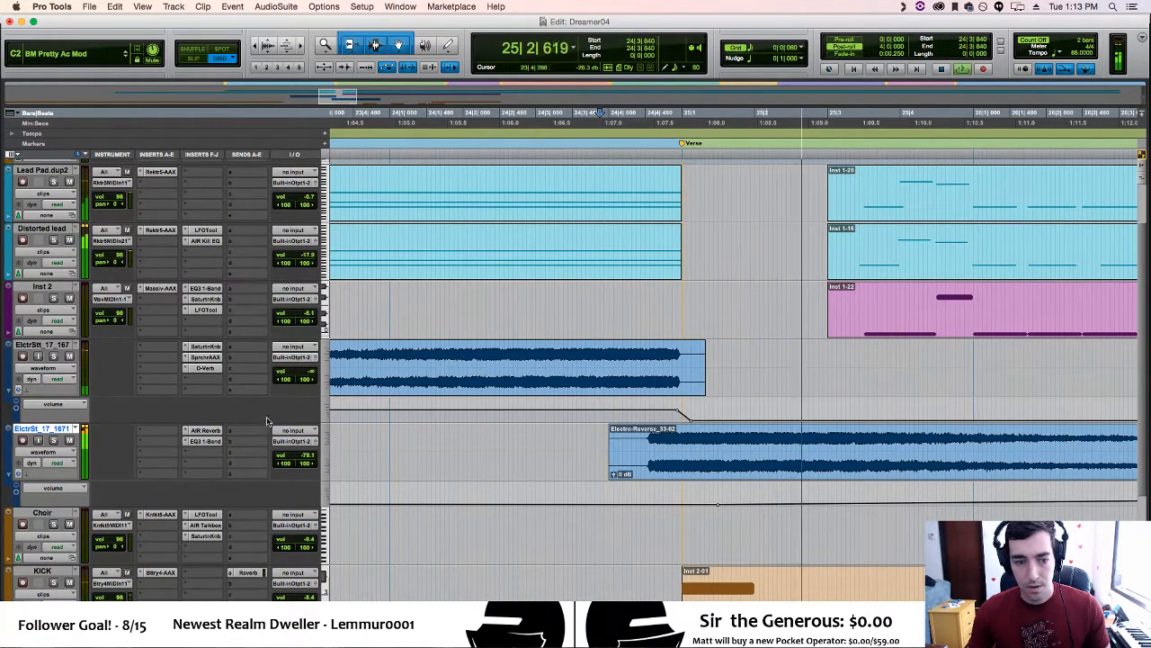
Insert a stereo EQ3 1-Band after D-Verb on the original riser track and set its filter type to High-Pass
click(9, 390)
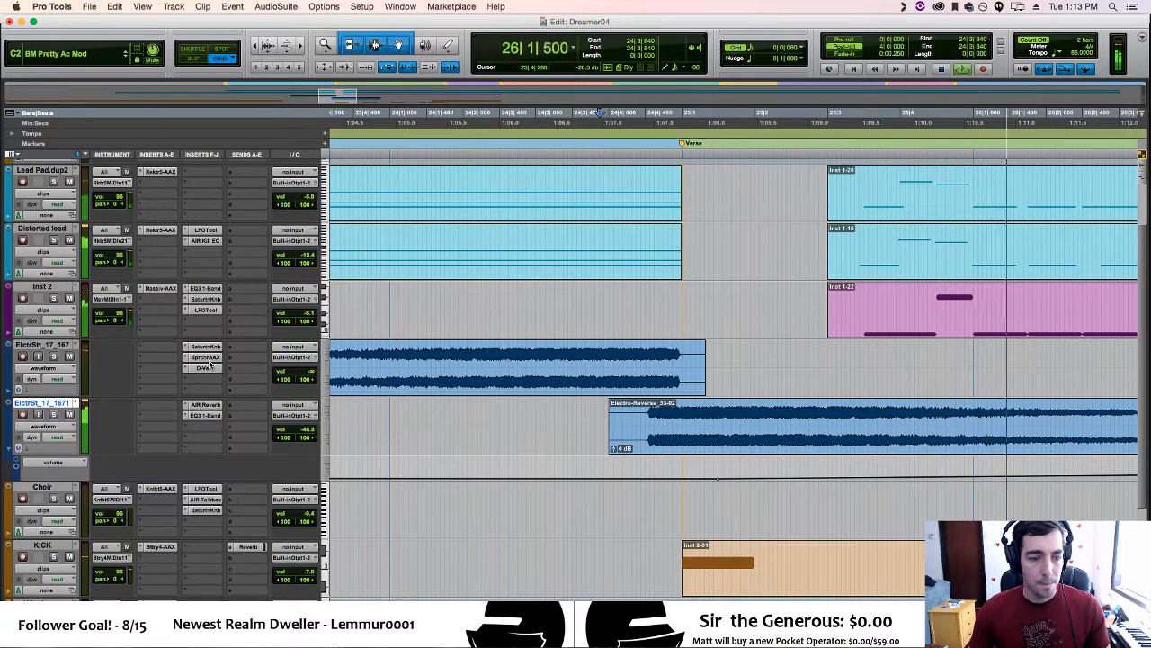
key(space)
click(199, 380)
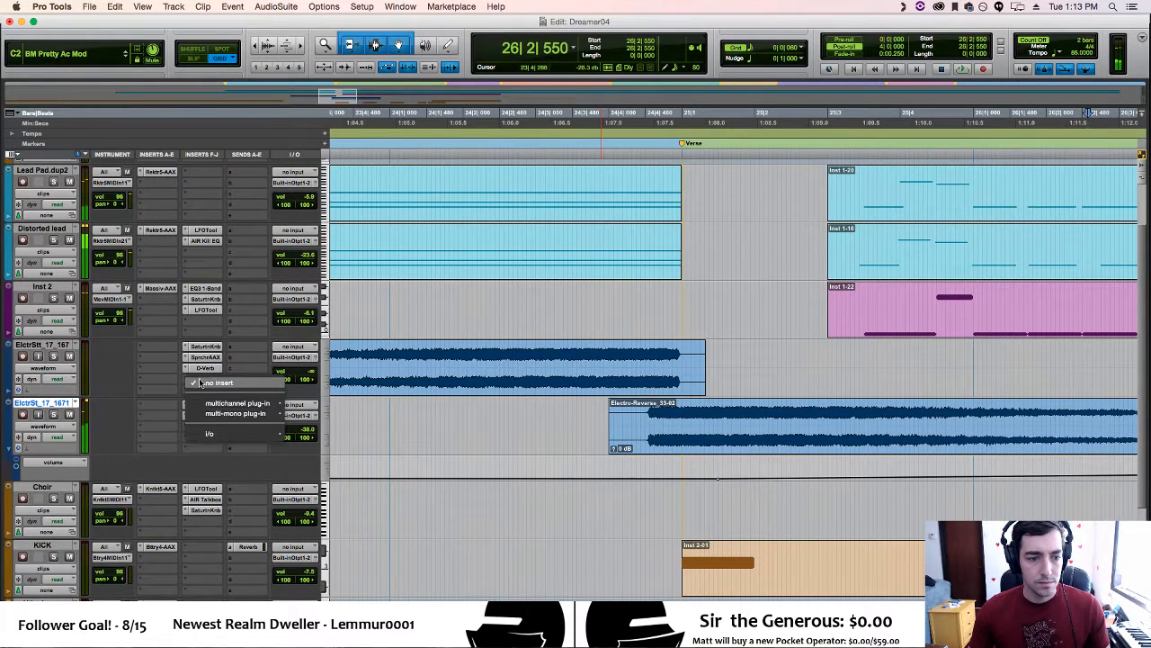
mouse_move(236, 403)
mouse_move(310, 406)
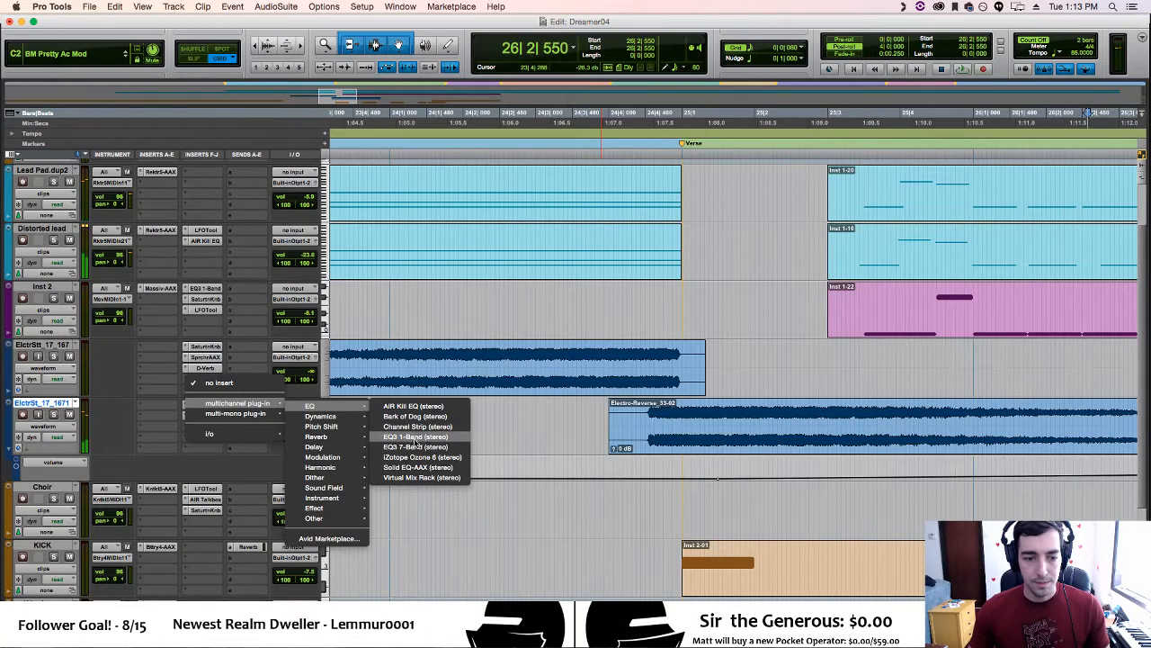
click(415, 437)
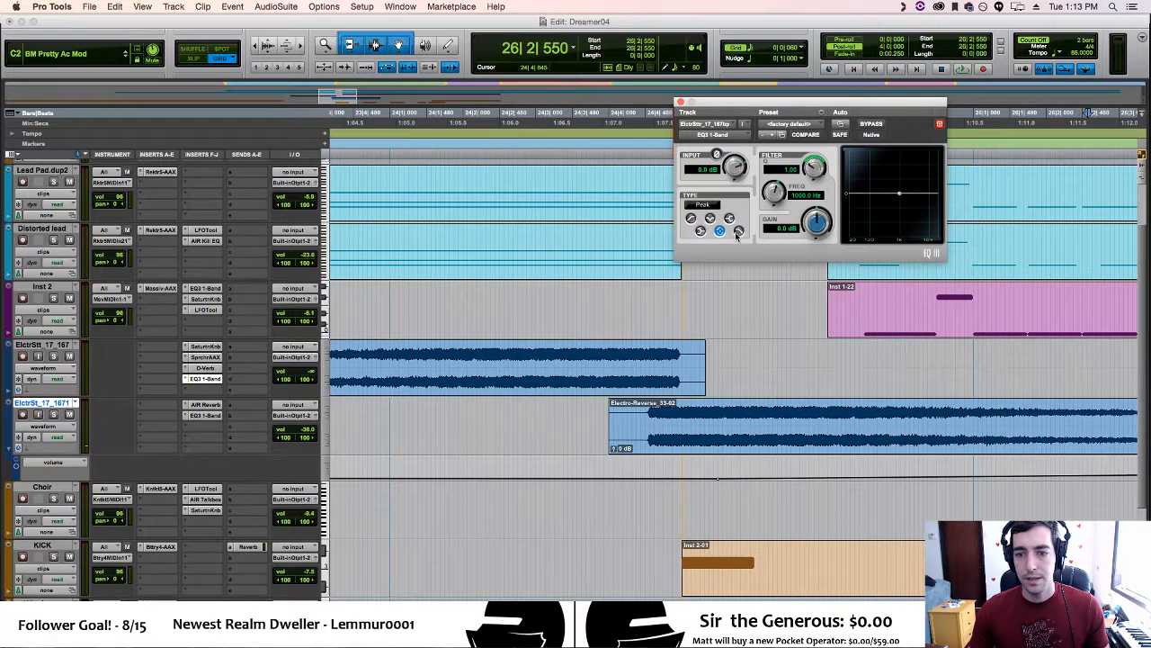
click(691, 218)
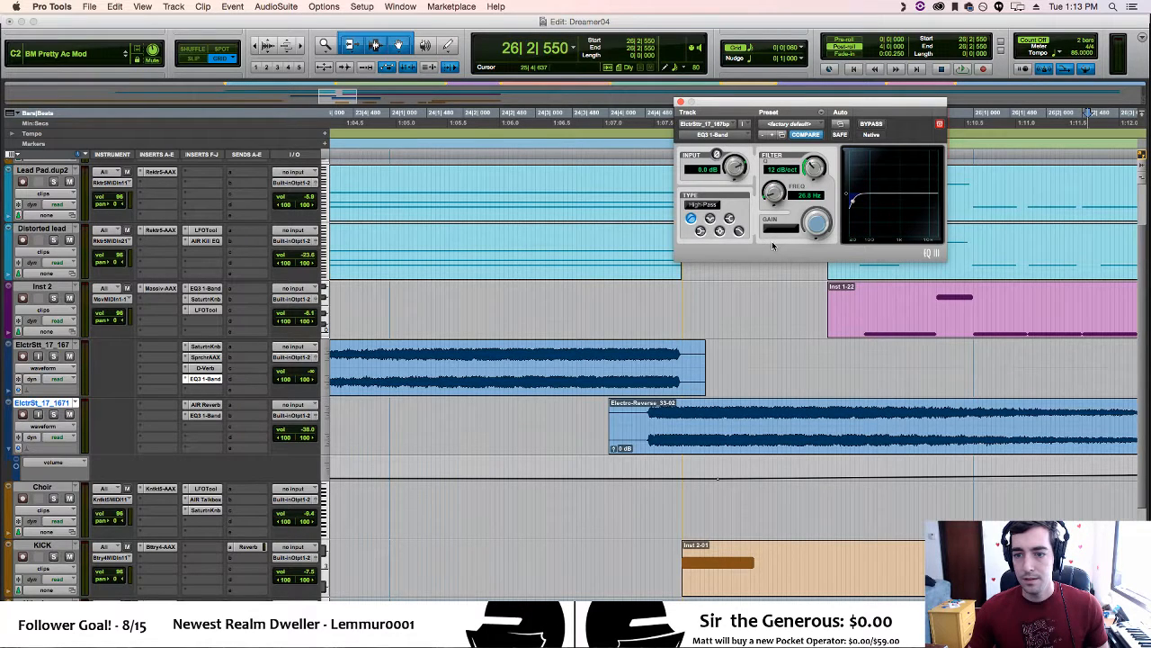
Enable automation for the EQ3 1-Band's Frequency and display that parameter in the original riser's automation lane
right_click(775, 193)
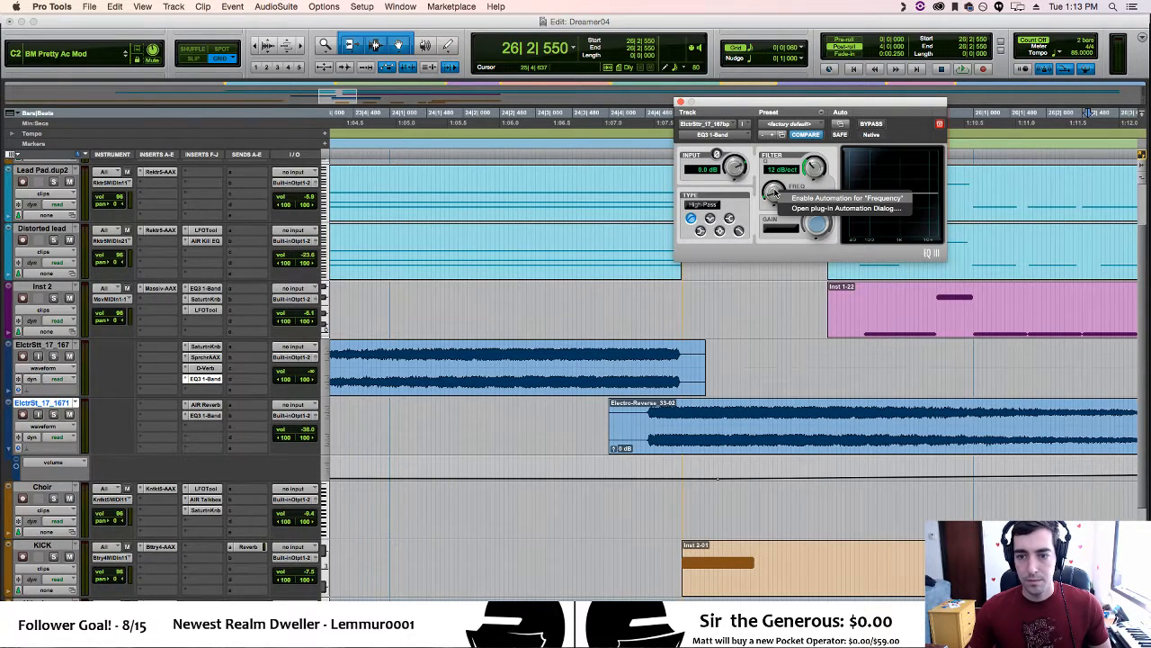
click(797, 199)
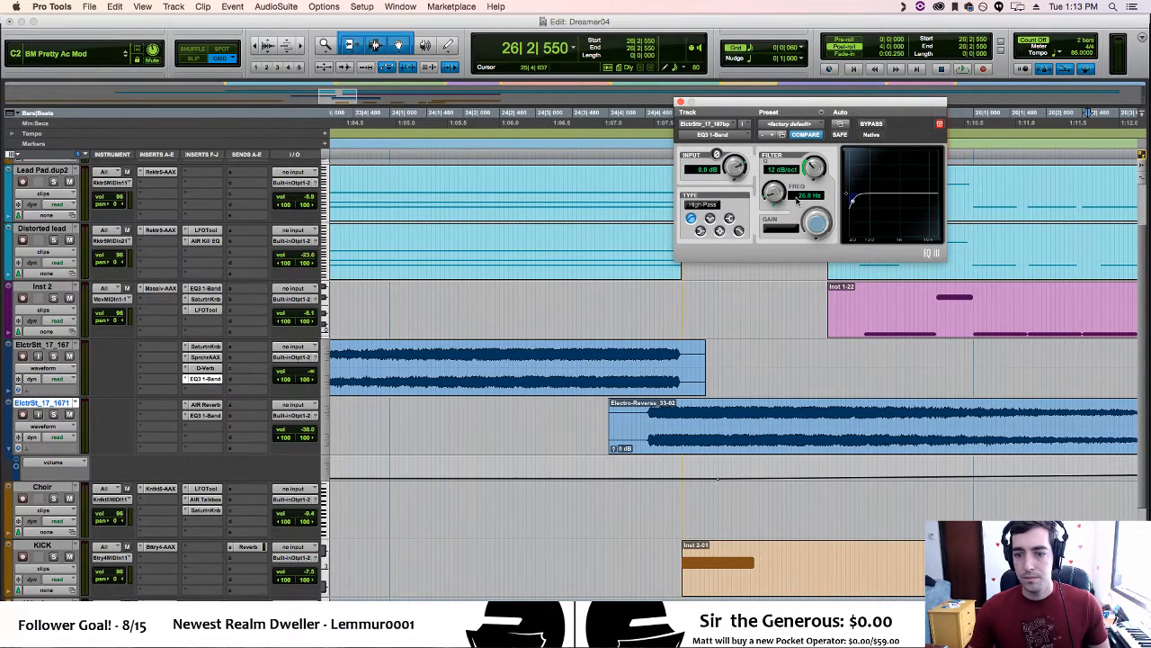
click(15, 391)
click(54, 405)
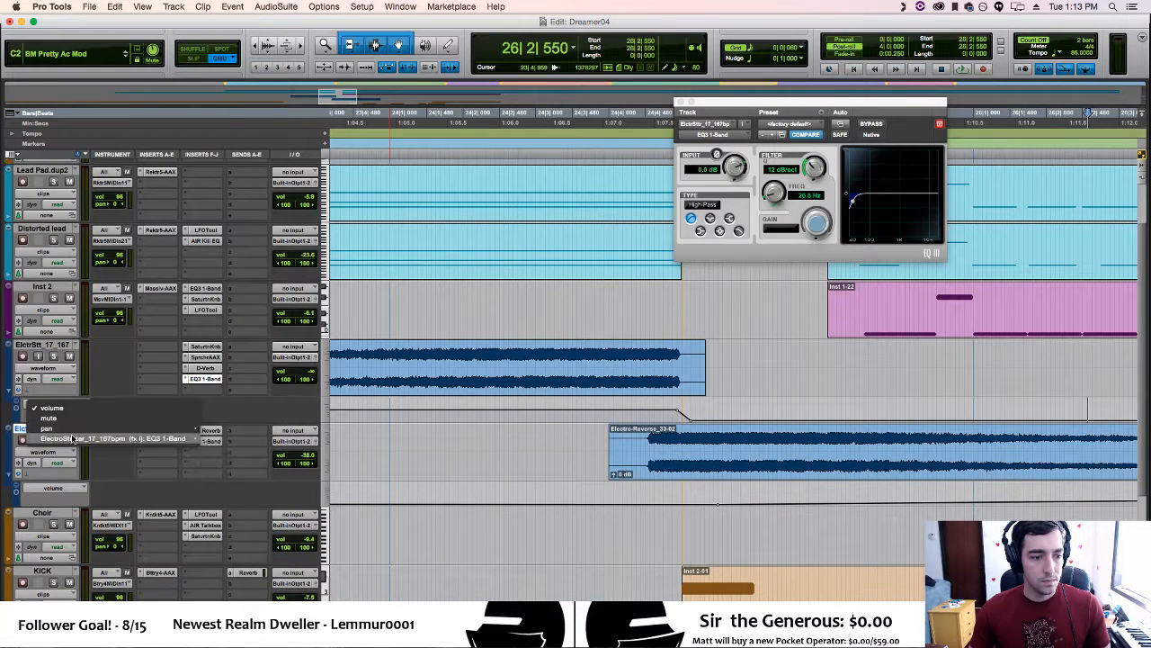
click(216, 440)
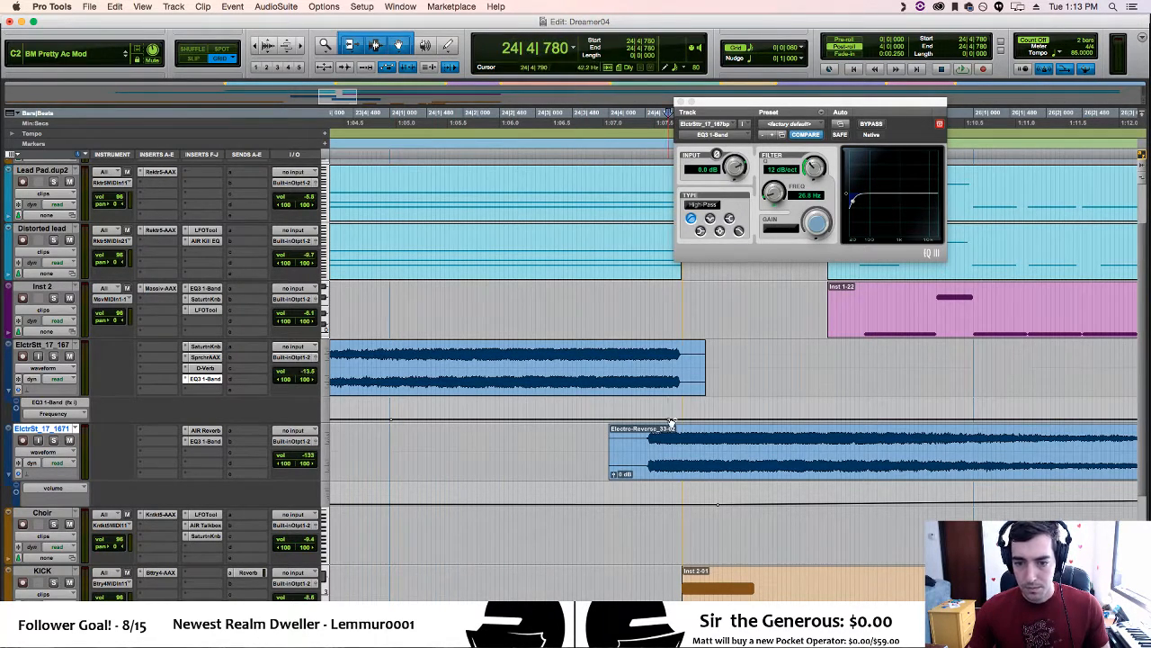
Shape the riser's EQ frequency automation to rise gradually from 24|1|000, then steeply to 20 kHz at the Verse marker, auditioning it
drag(669, 417, 681, 400)
key(space)
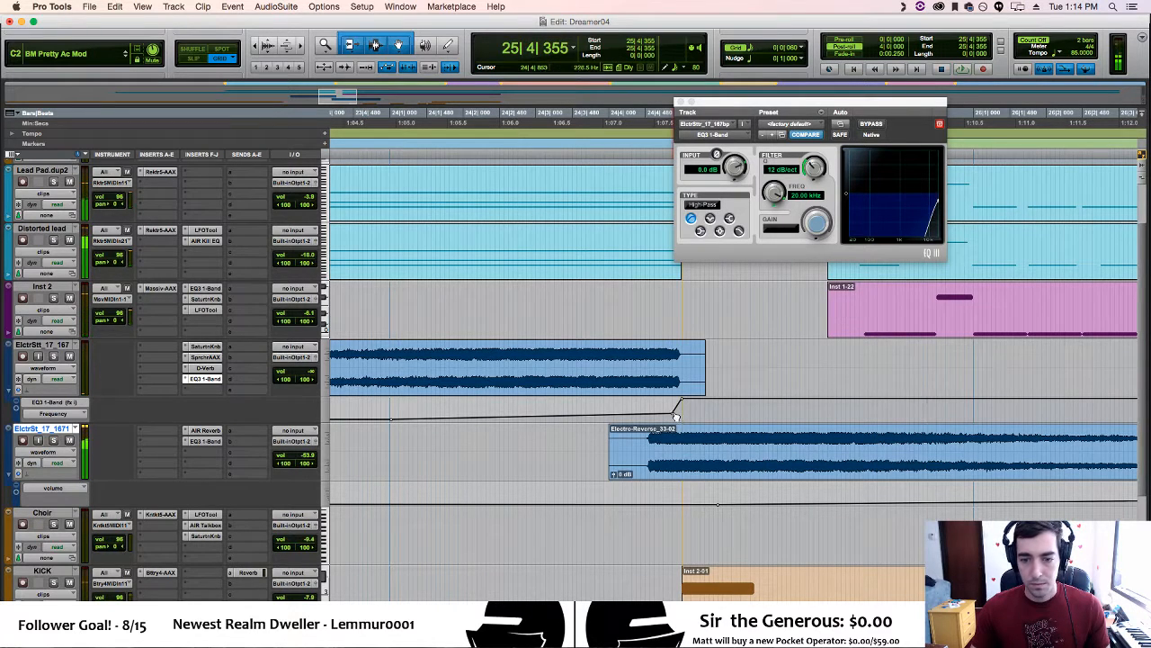
drag(669, 412, 662, 412)
click(367, 405)
key(space)
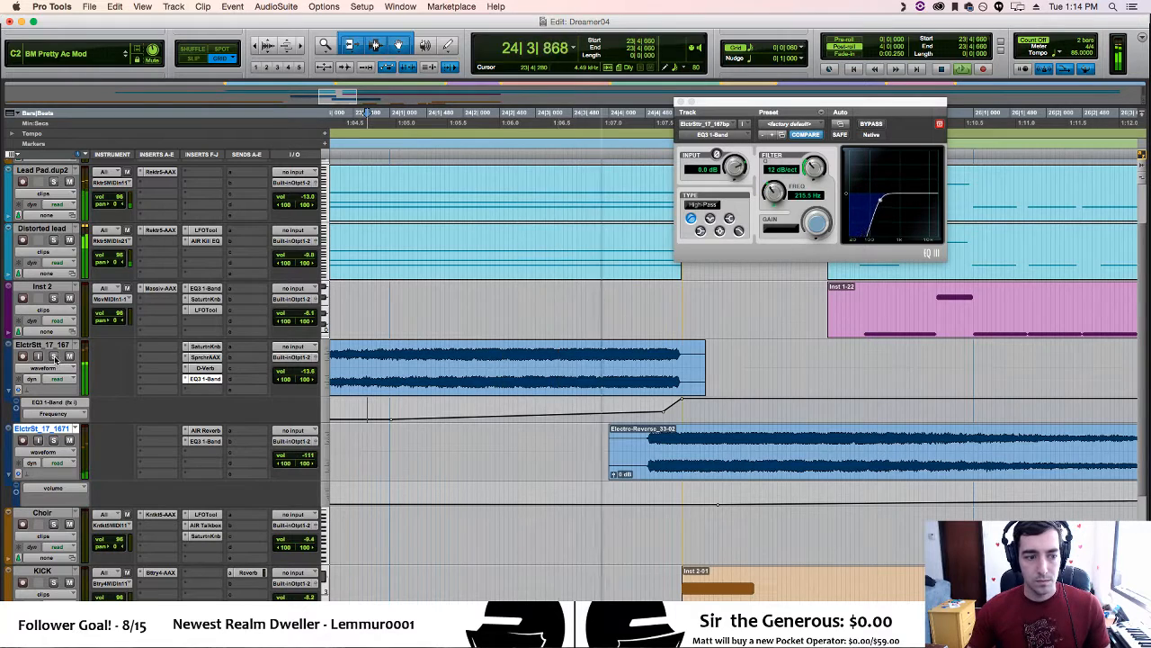
click(354, 405)
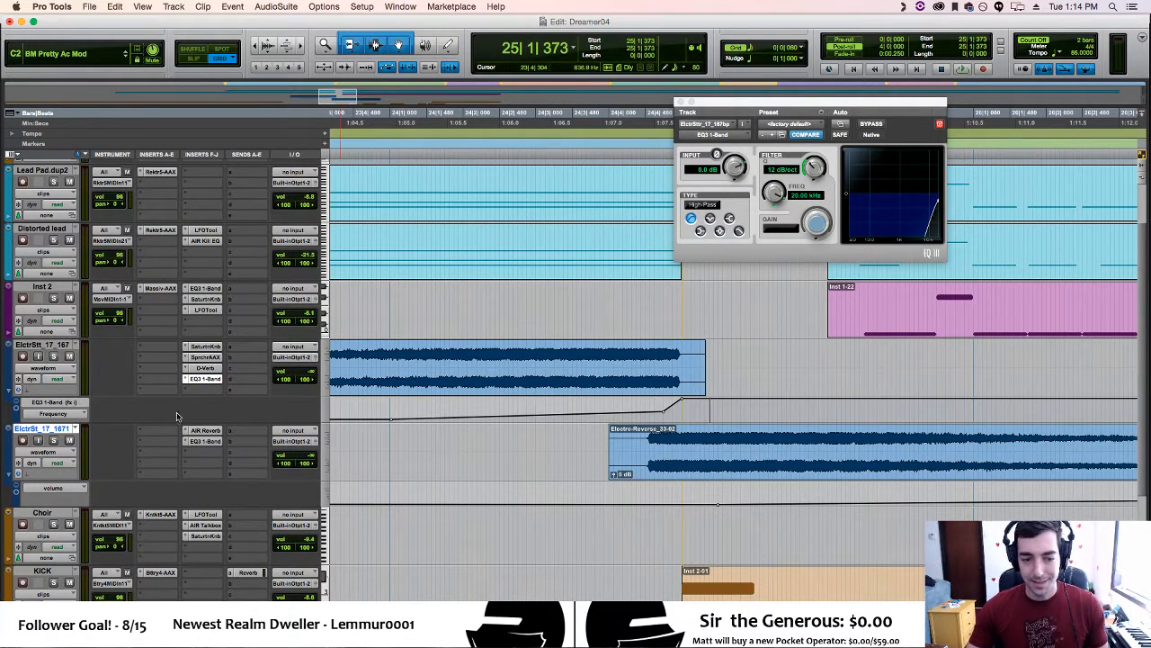
click(341, 410)
key(space)
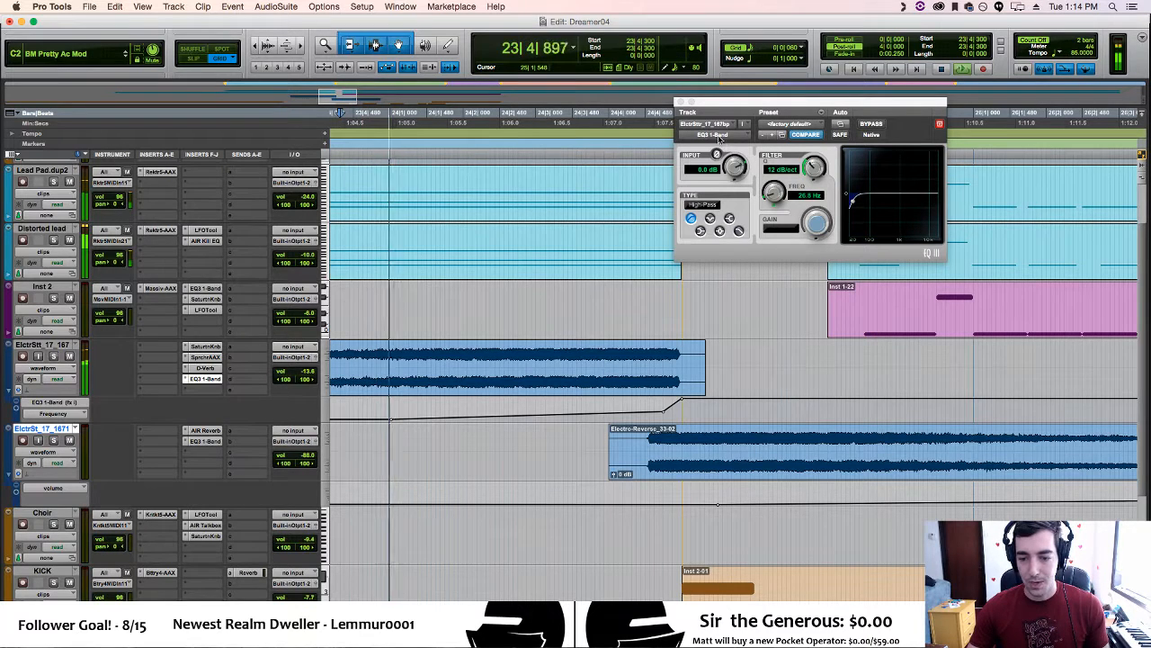
Close the EQ window, hide both riser tracks' automation lanes, and audition the mix from 24|4|660 into the Verse
click(680, 103)
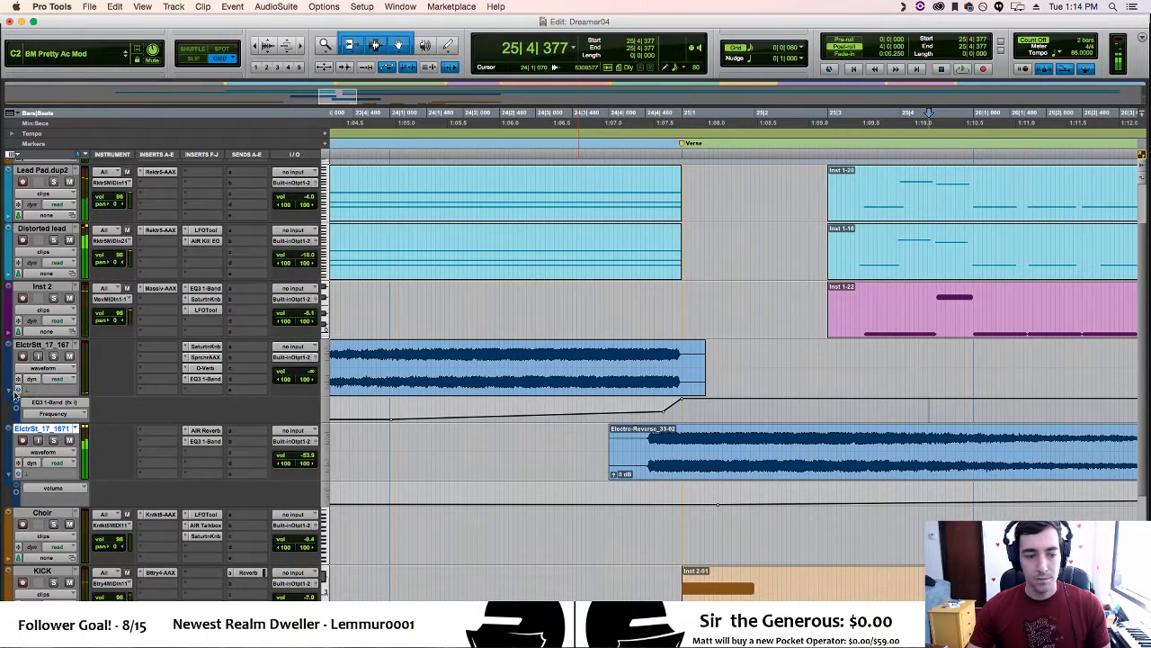
click(15, 392)
click(12, 448)
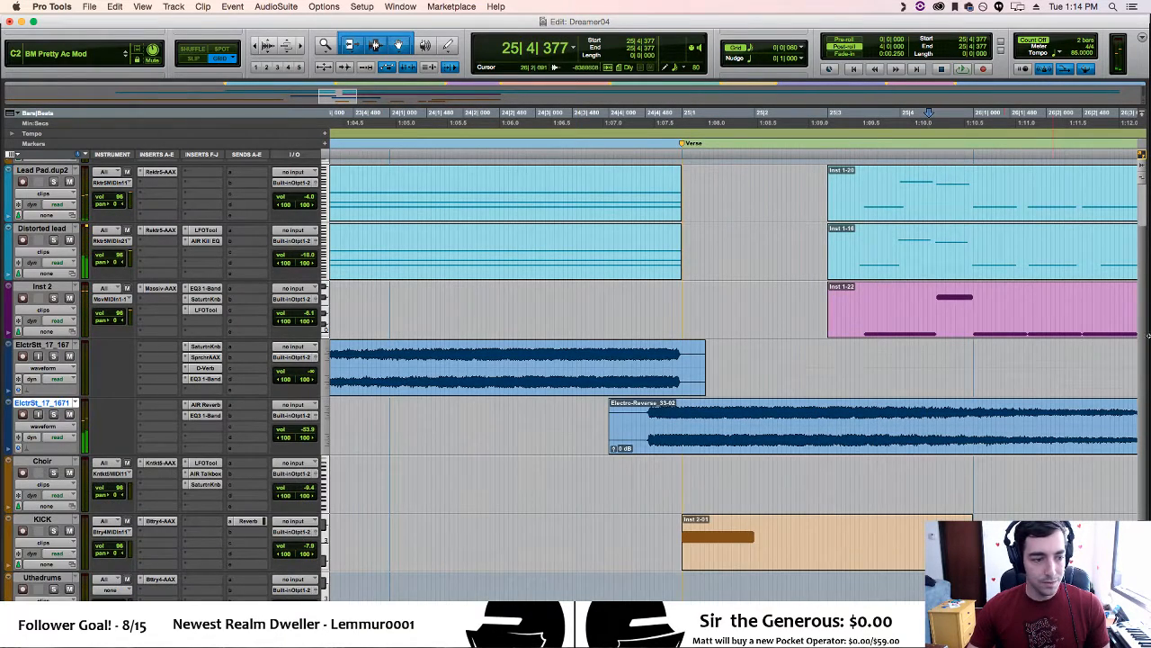
drag(1145, 342, 1146, 407)
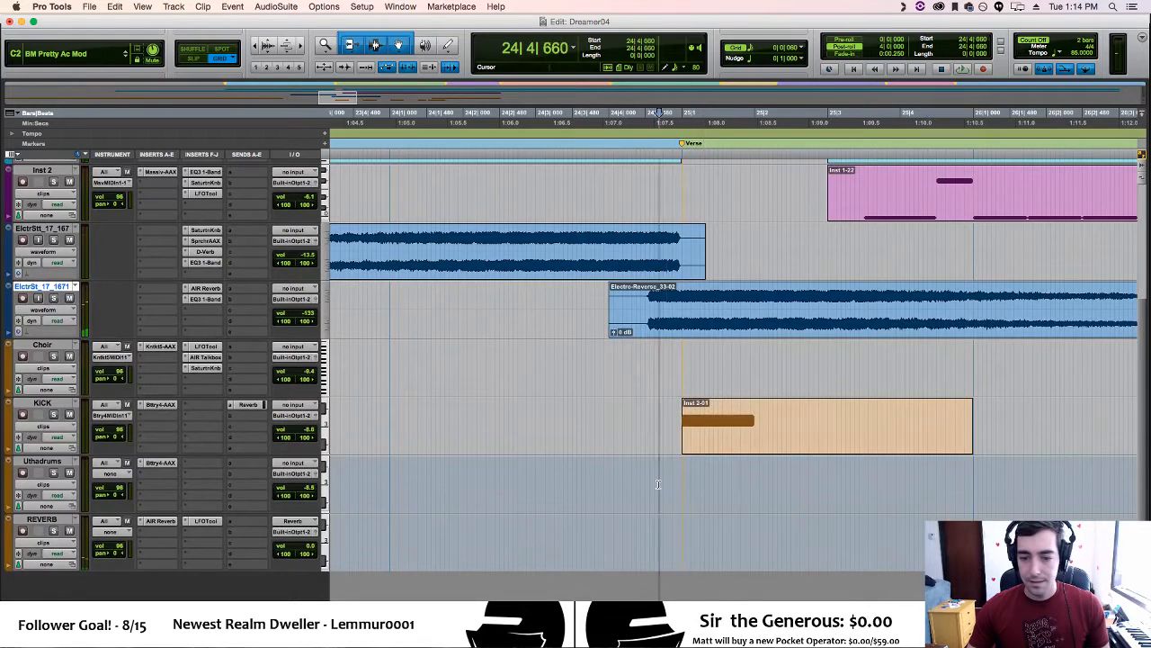
key(space)
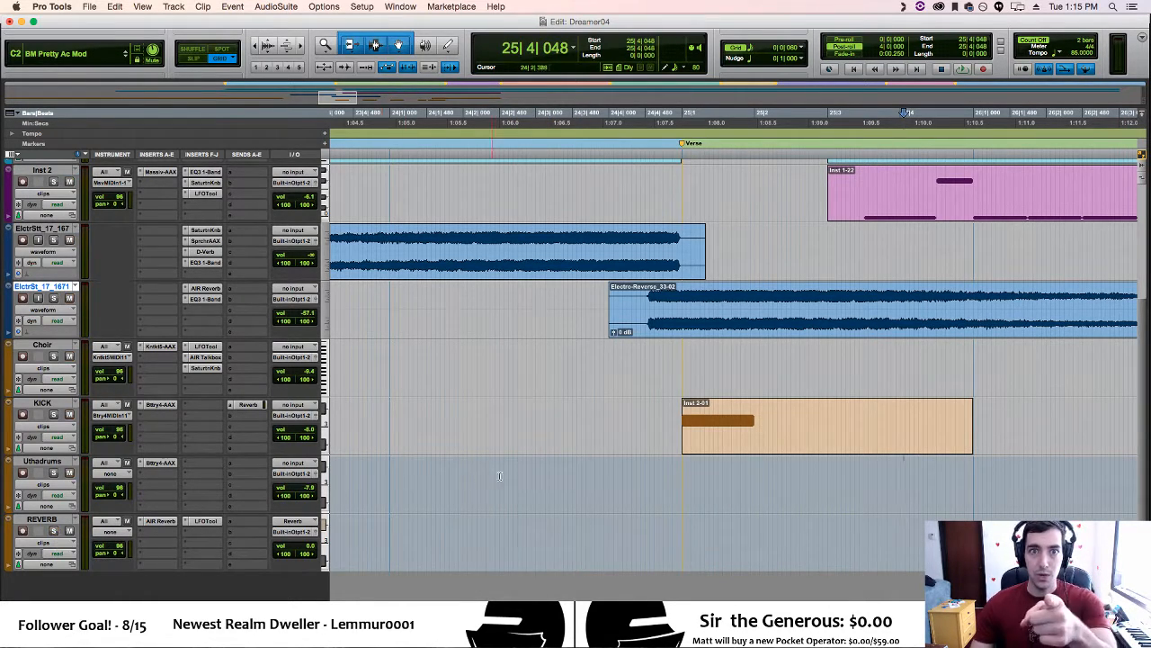
scroll(1138, 414, up, 3)
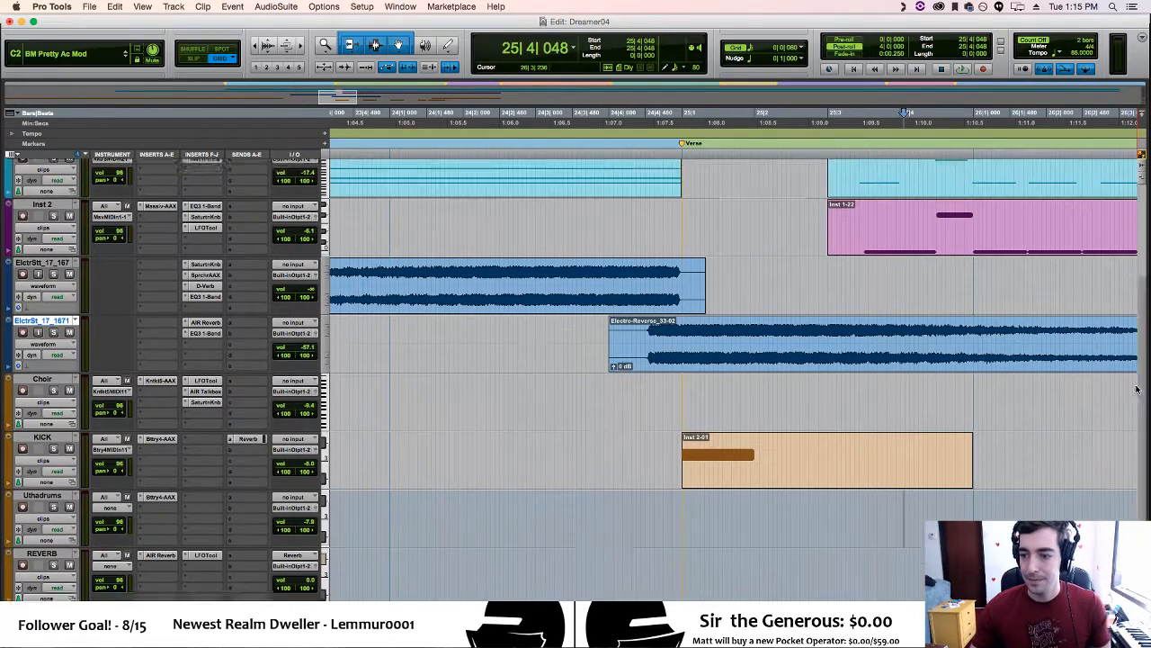
scroll(1138, 367, up, 3)
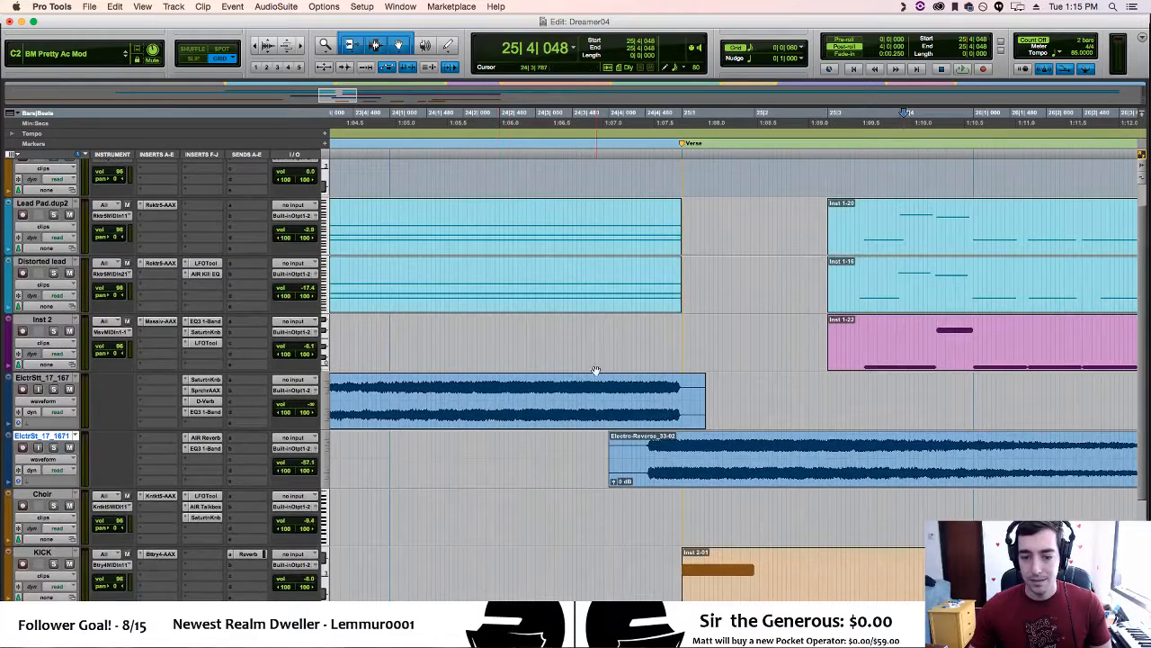
click(185, 284)
mouse_move(259, 310)
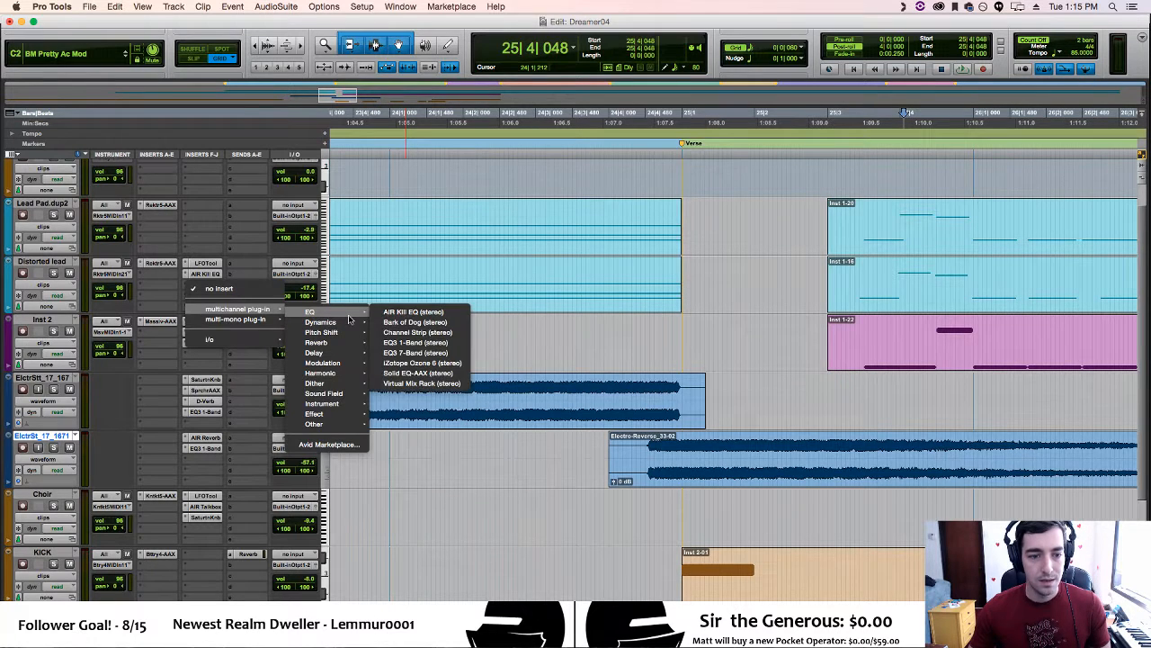
click(586, 333)
right_click(204, 413)
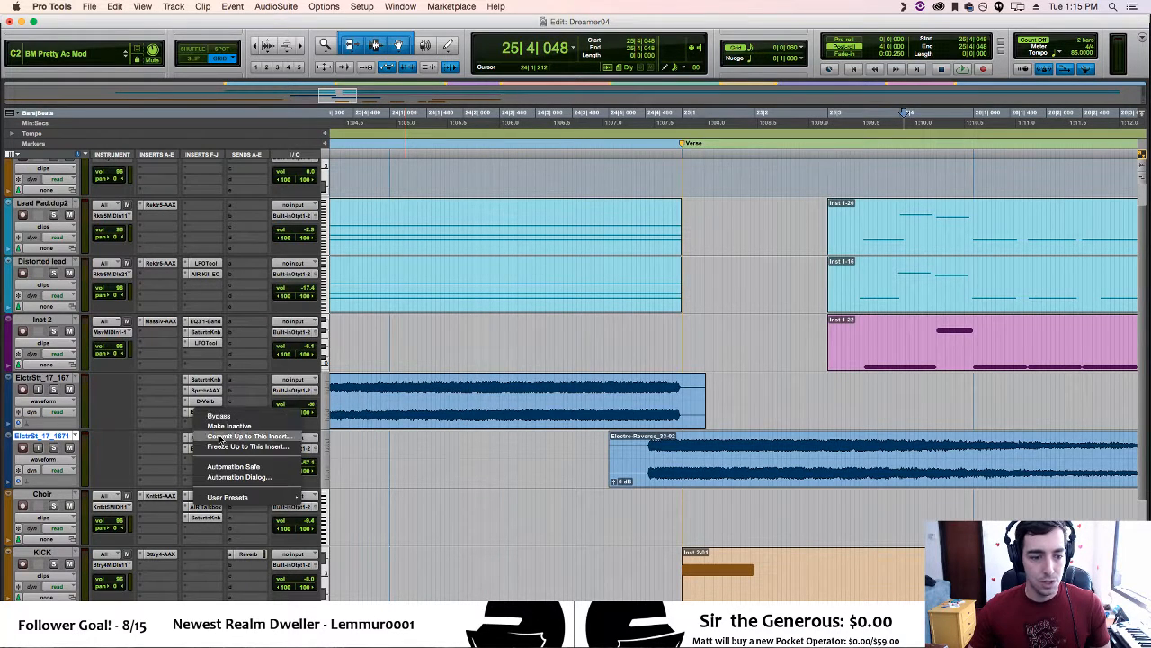
click(176, 437)
click(202, 415)
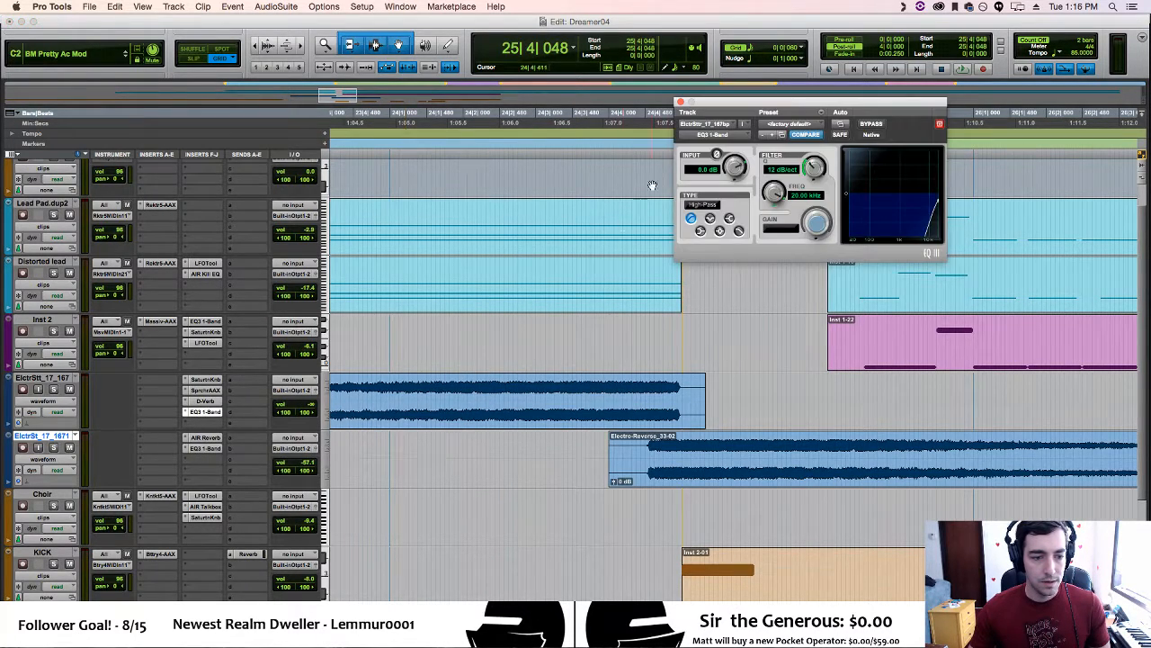
click(680, 105)
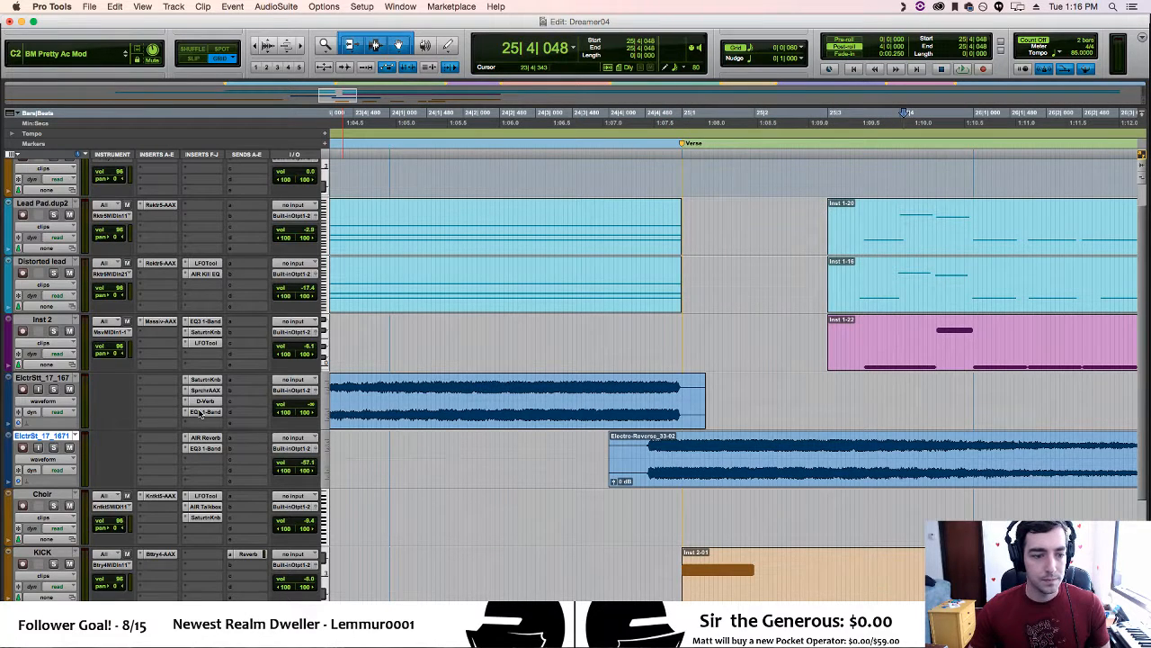
Move the EQ3 1-Band from the original riser to the Distorted lead track and show the lead's automation lane
drag(202, 414, 203, 284)
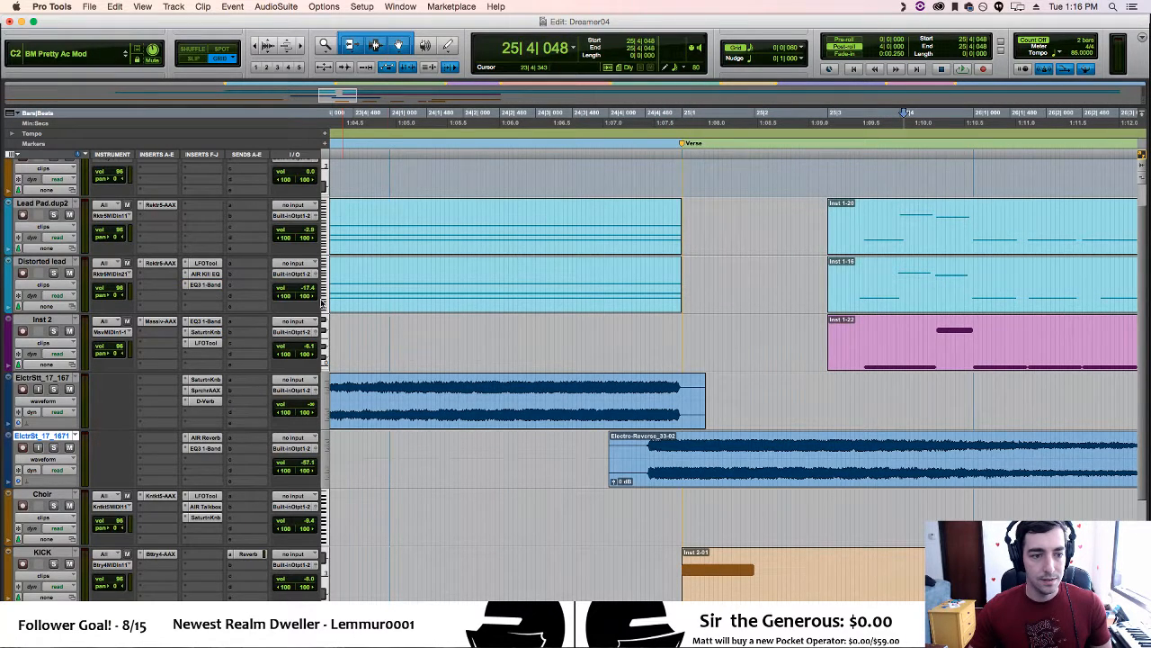
click(15, 309)
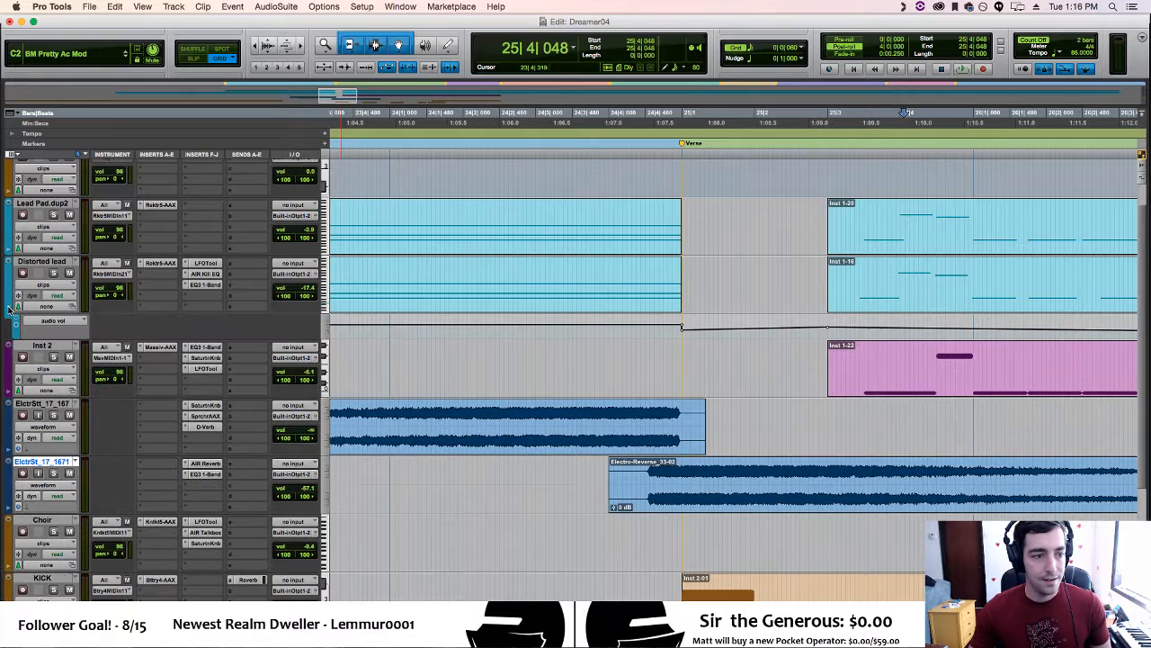
click(51, 324)
mouse_move(144, 374)
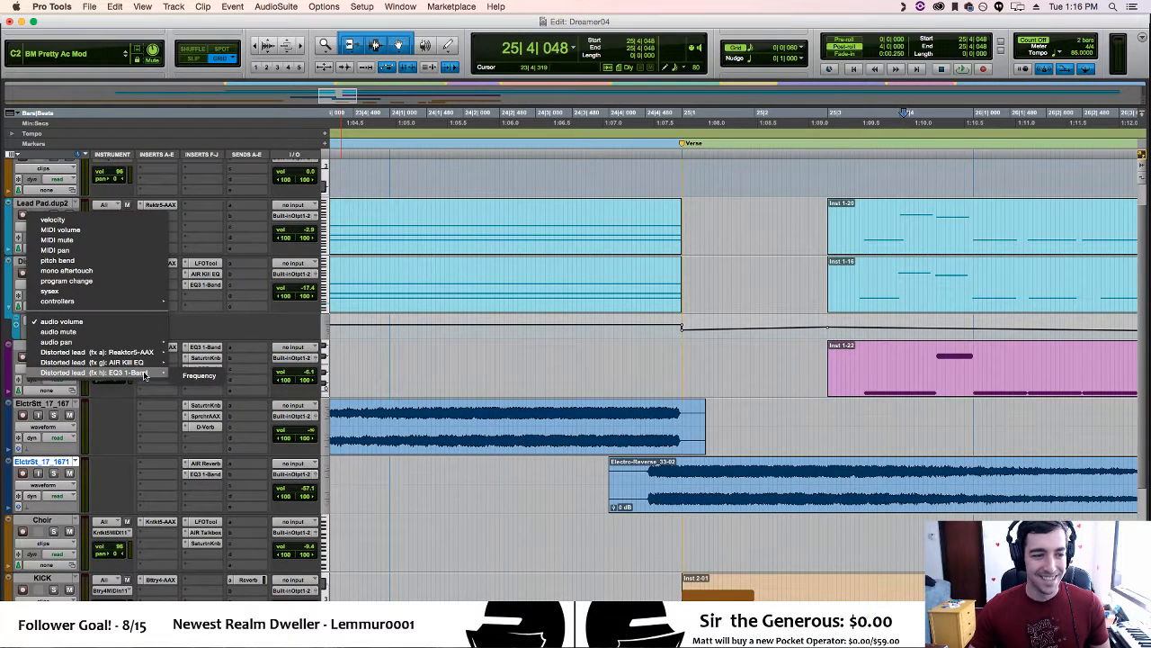
mouse_move(140, 305)
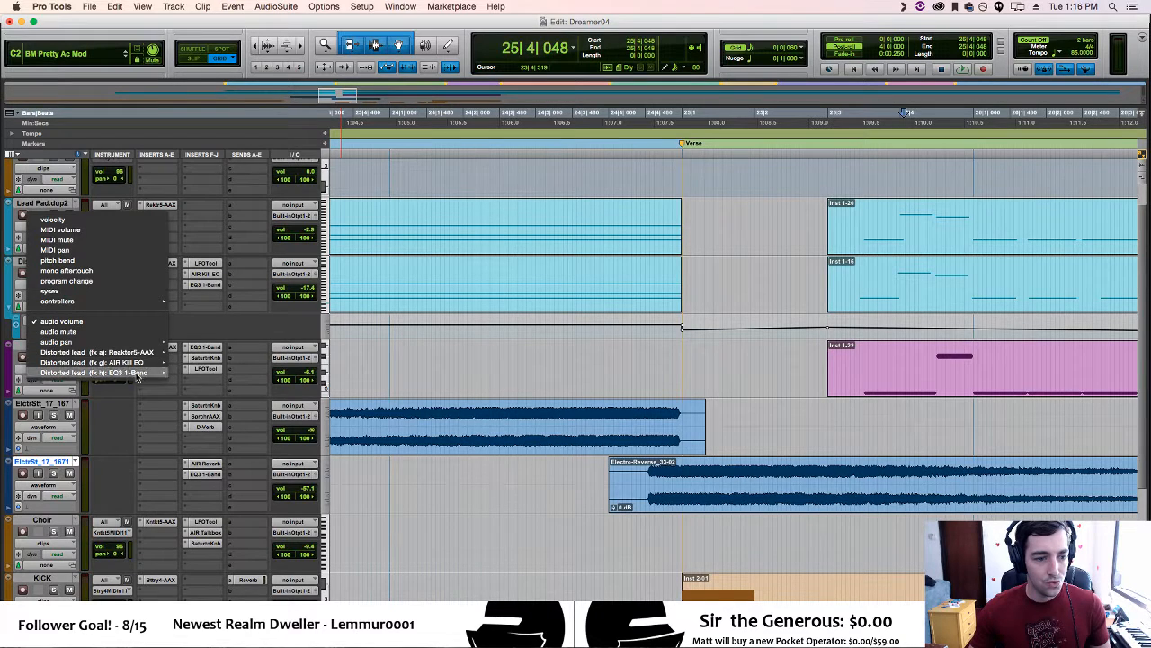
click(219, 325)
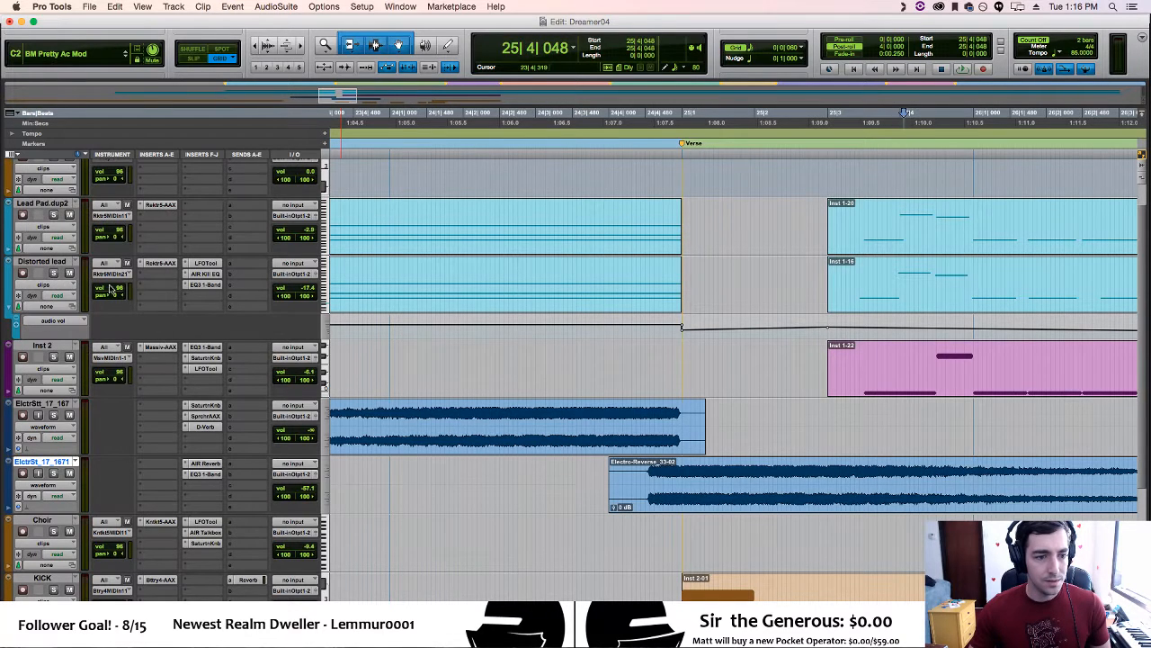
Open the Distorted lead's EQ3 1-Band and play the section before the Verse marker to check its automated high-pass sweep
click(204, 285)
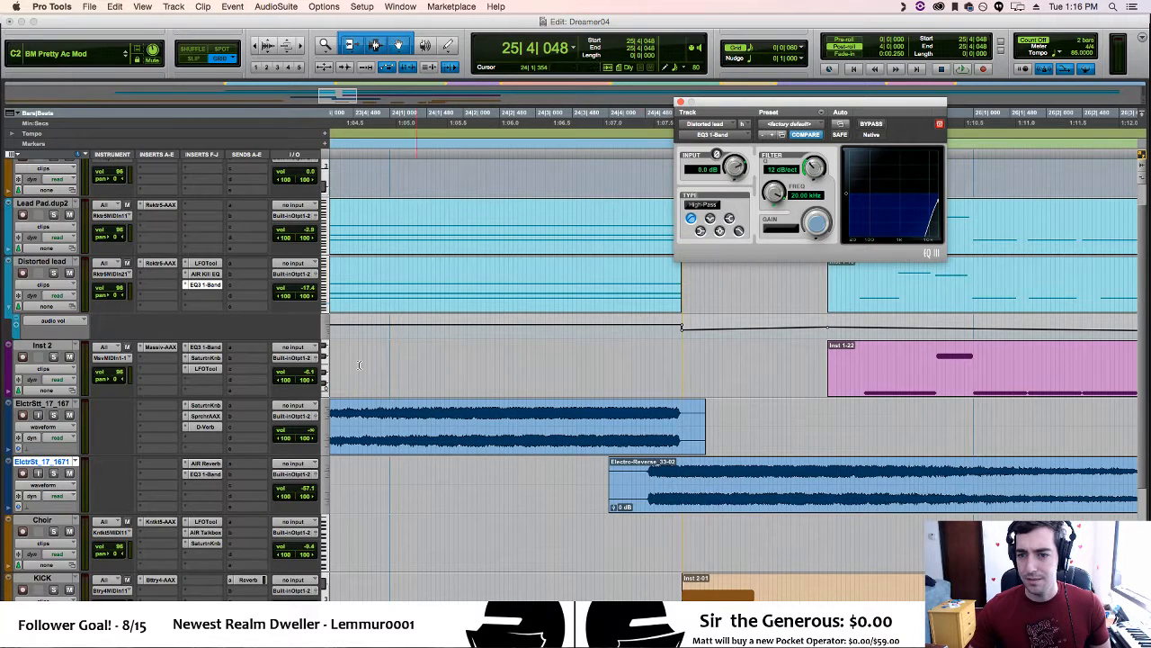
click(399, 136)
key(space)
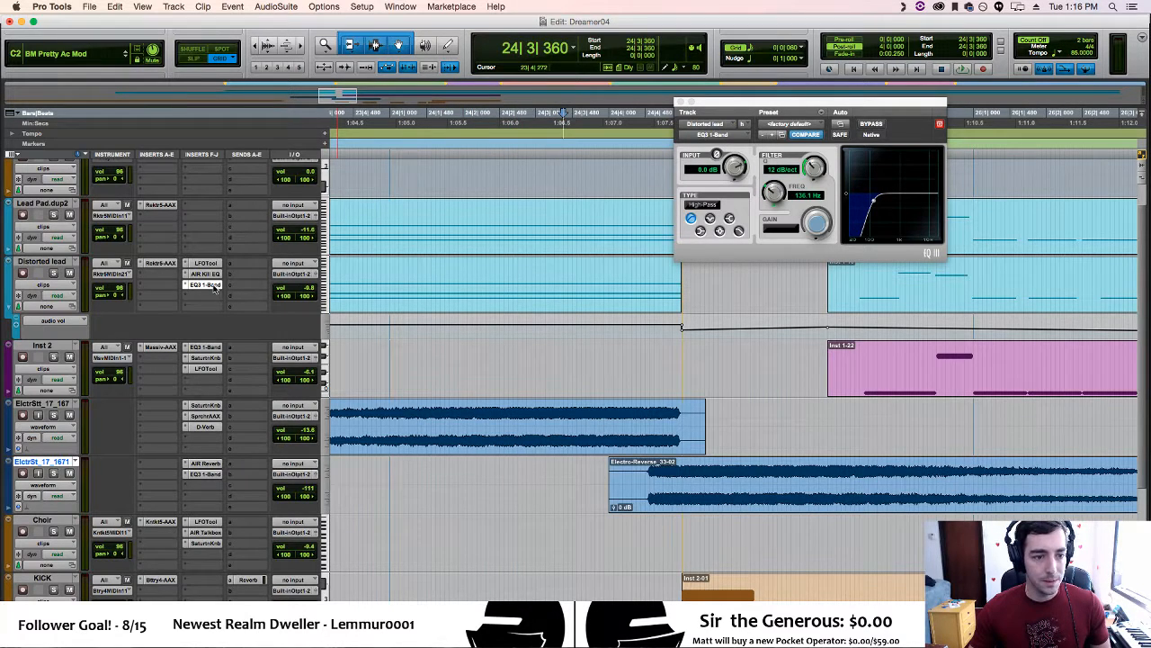
Try to copy the automated EQ3 1-Band between the original riser track and the two lead tracks
drag(212, 210, 212, 210)
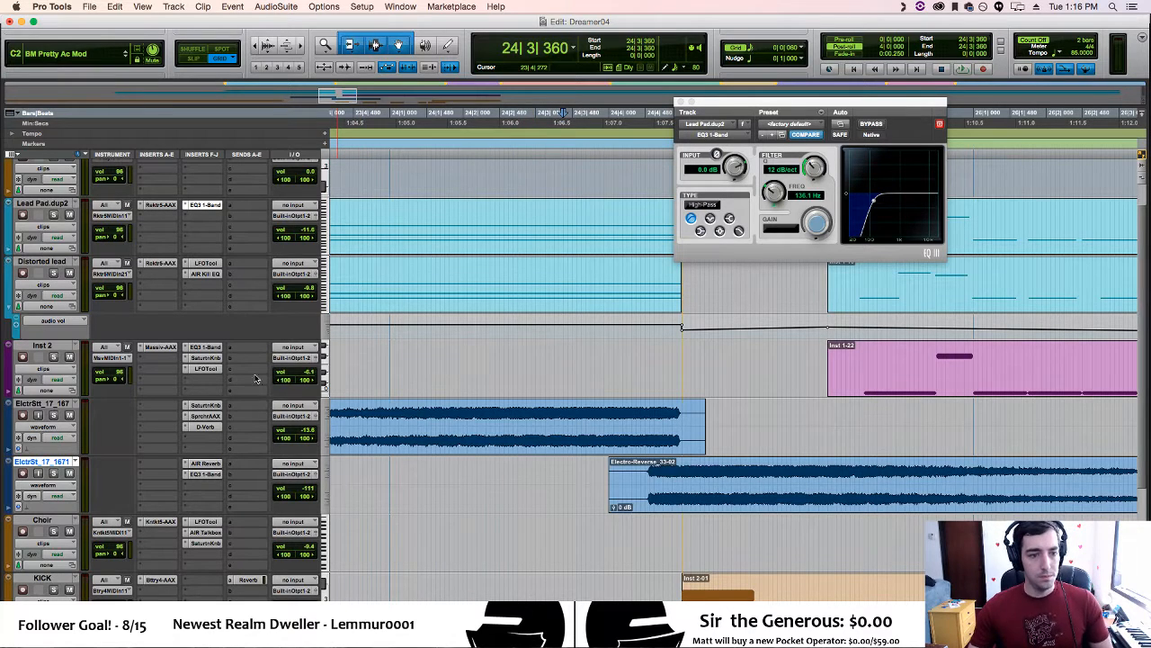
drag(200, 208, 202, 438)
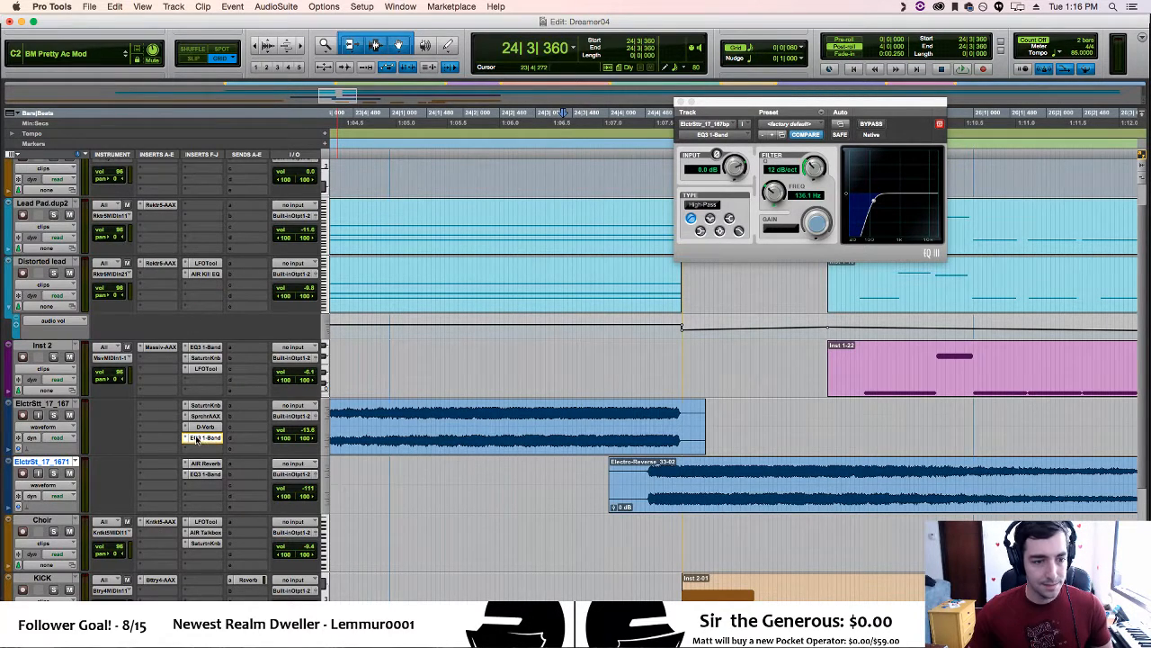
drag(204, 325, 205, 288)
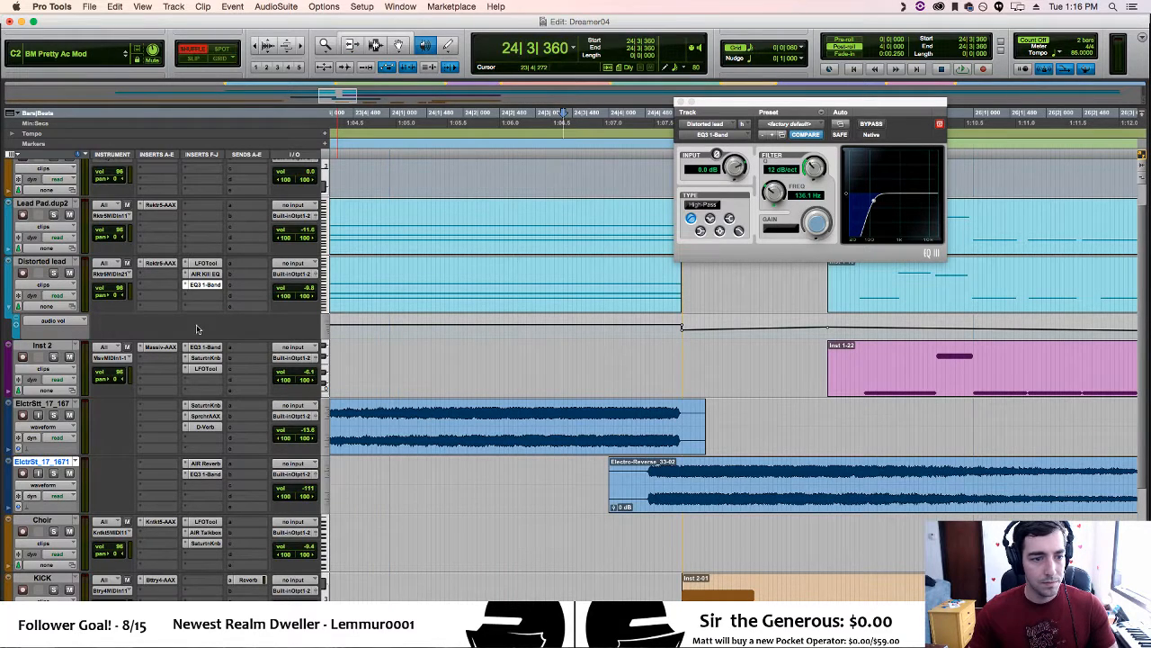
drag(204, 286, 203, 438)
click(218, 59)
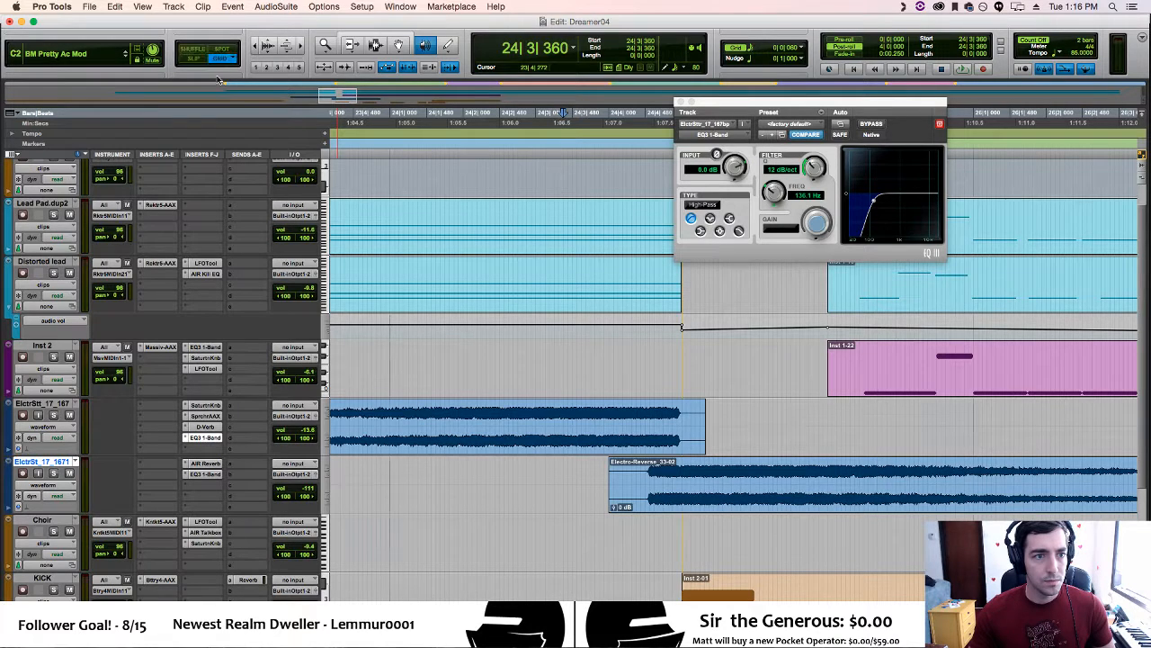
drag(207, 439, 211, 287)
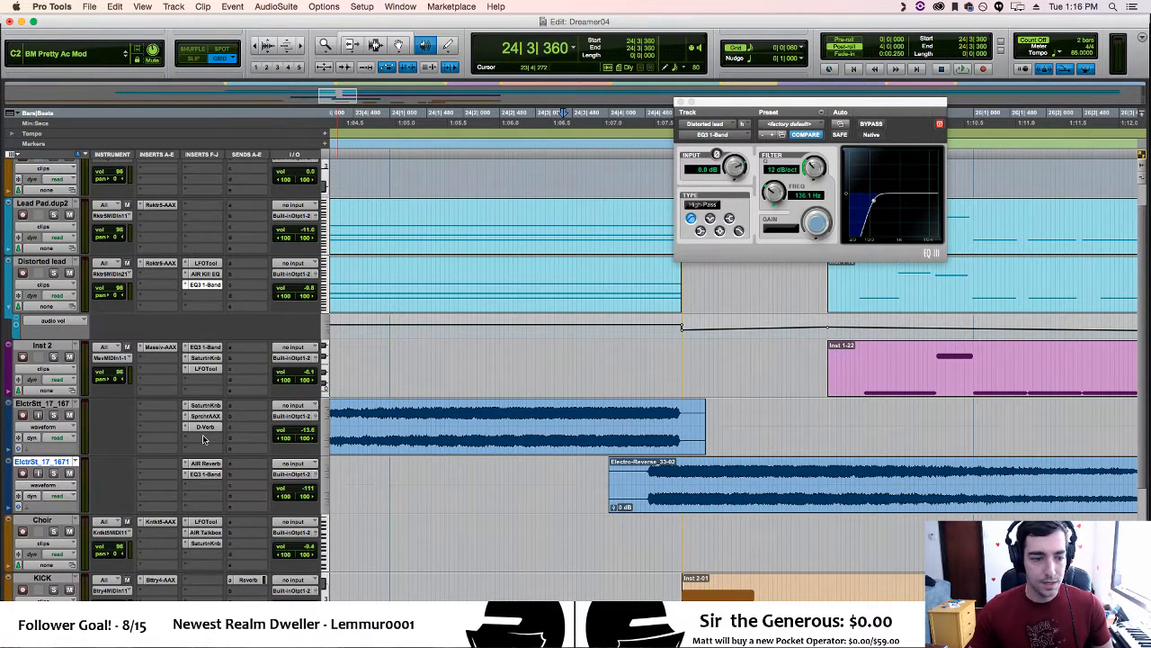
key(super+z)
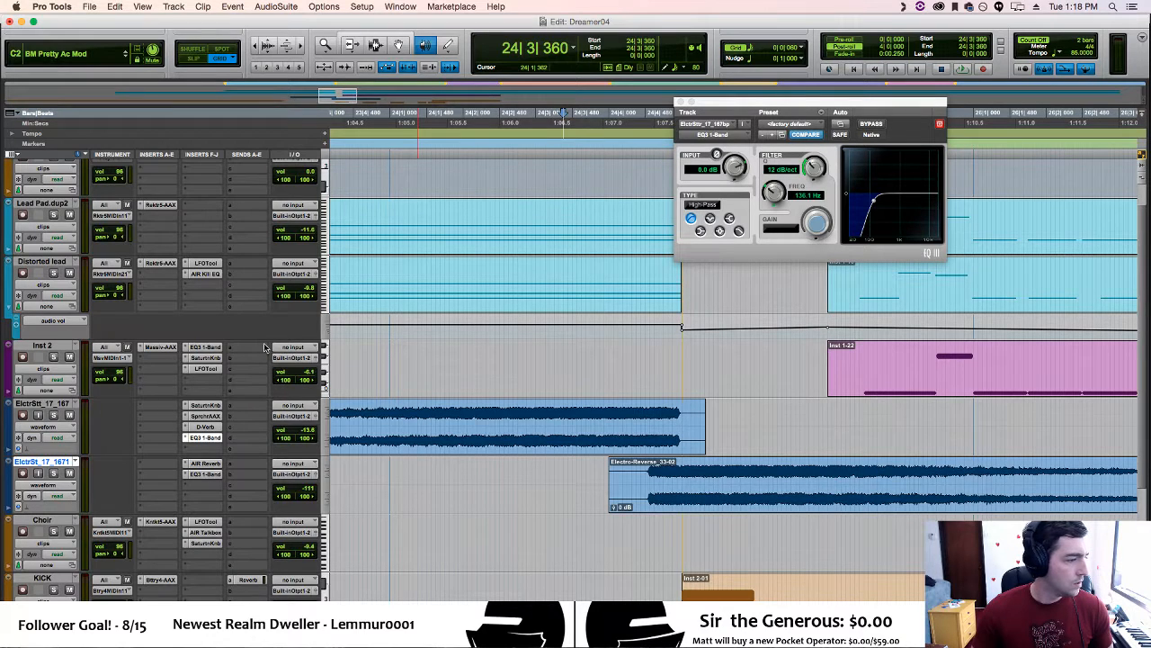
Copy the original riser's EQ3 1-Band to Distorted lead and Lead Pad.dup2, removing the stray copy from Inst 2
drag(210, 438, 214, 285)
click(187, 380)
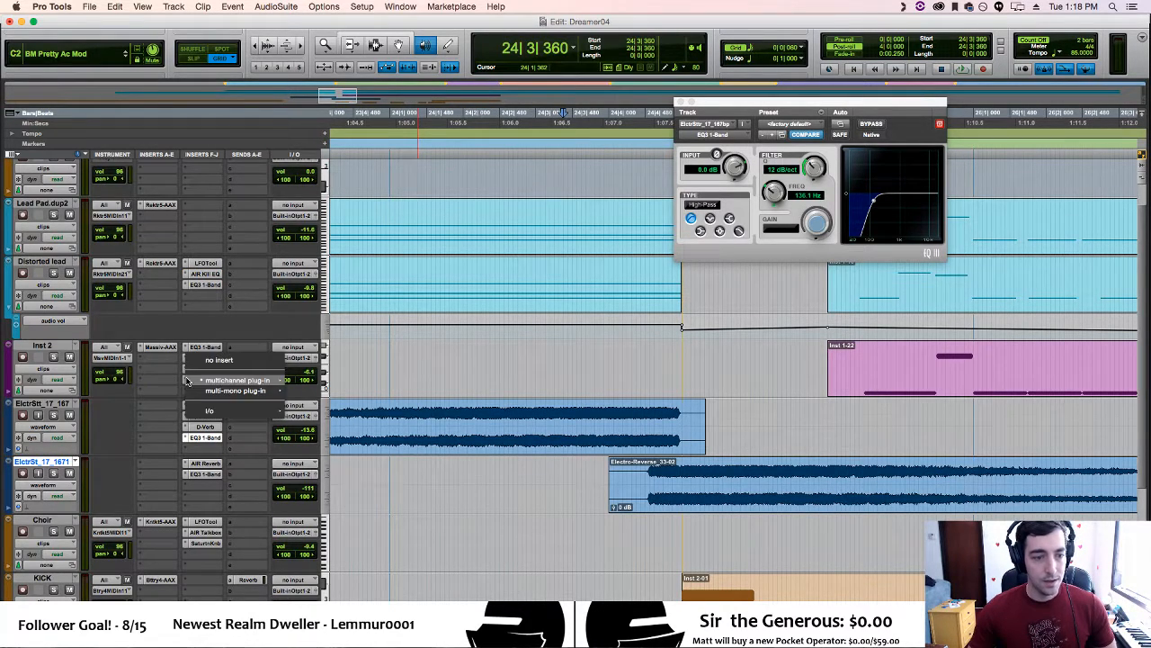
click(216, 360)
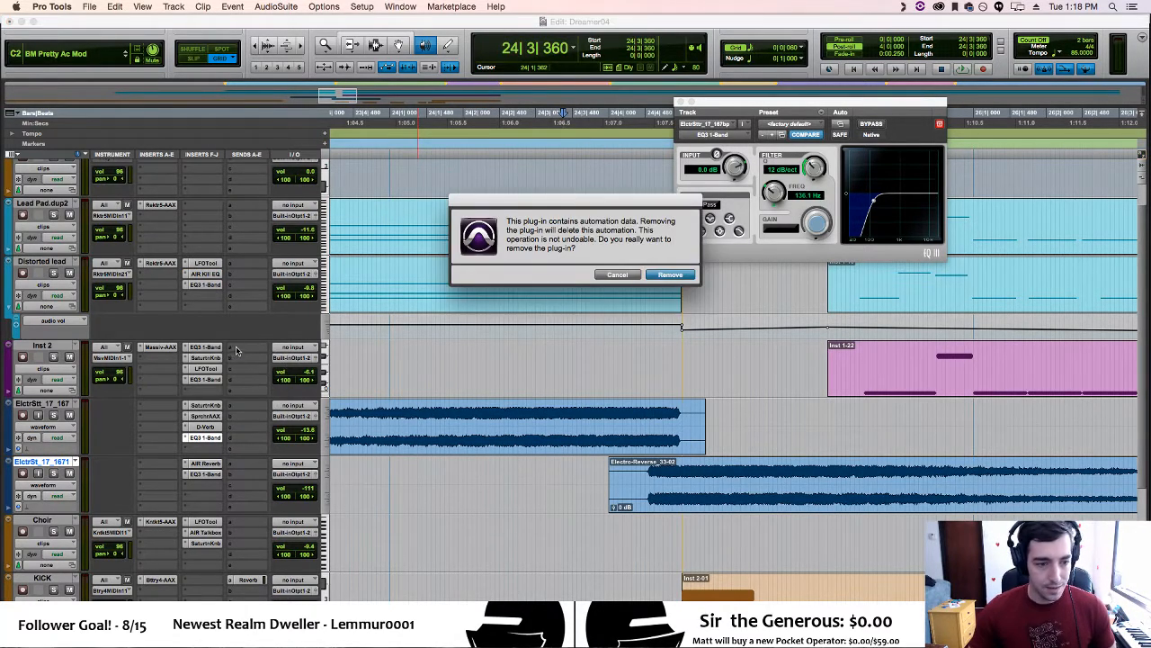
click(670, 275)
drag(212, 288, 205, 205)
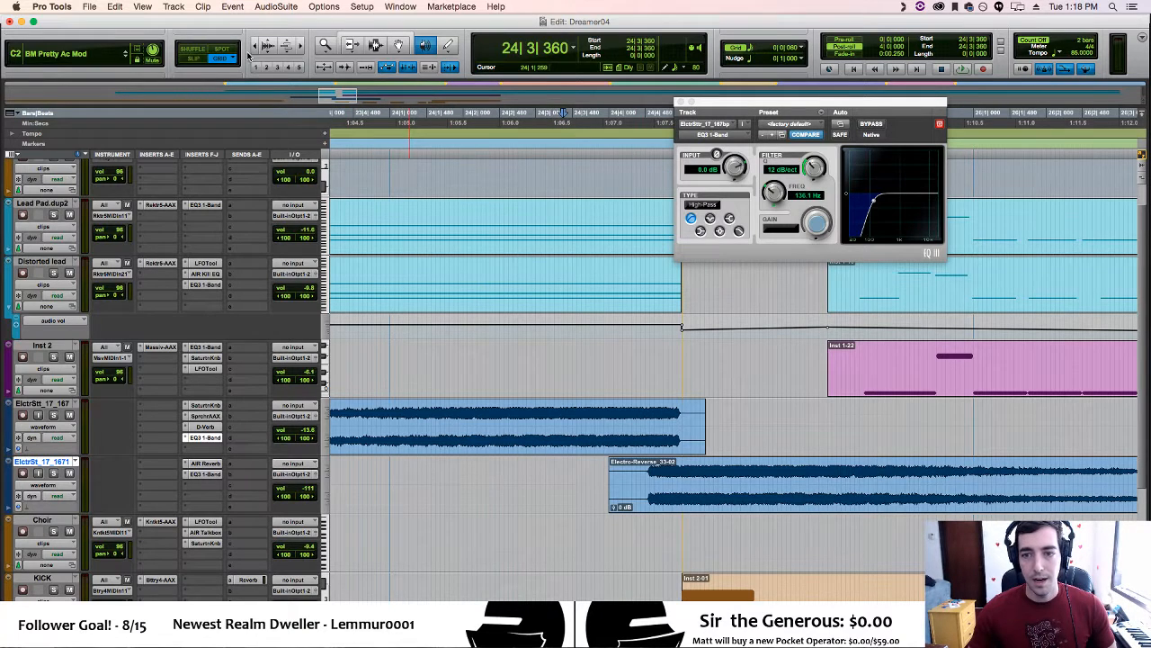
Activate the Smart Tool and audition the filtered transition from 24|1|000 into the Verse
click(365, 36)
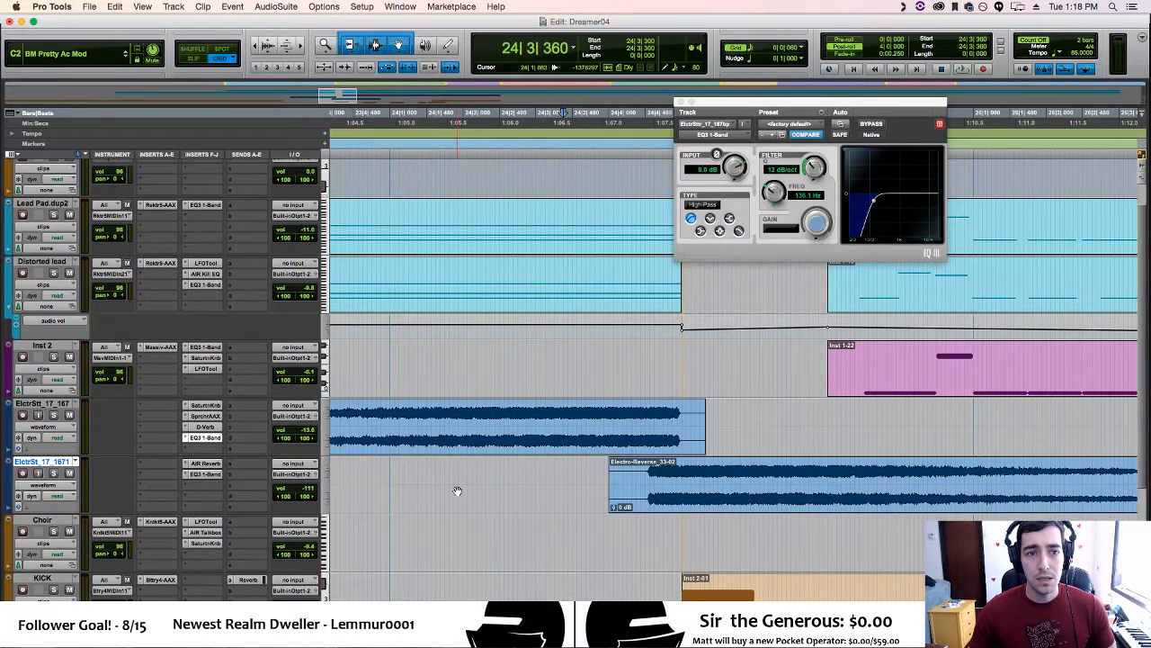
click(390, 486)
key(space)
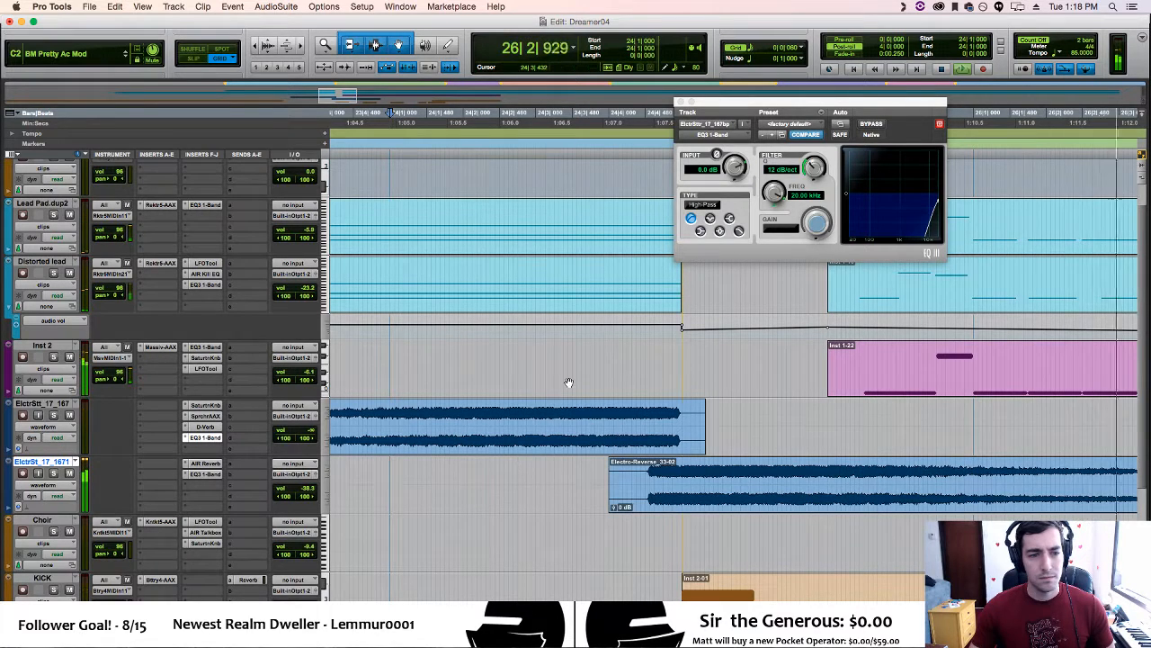
key(space)
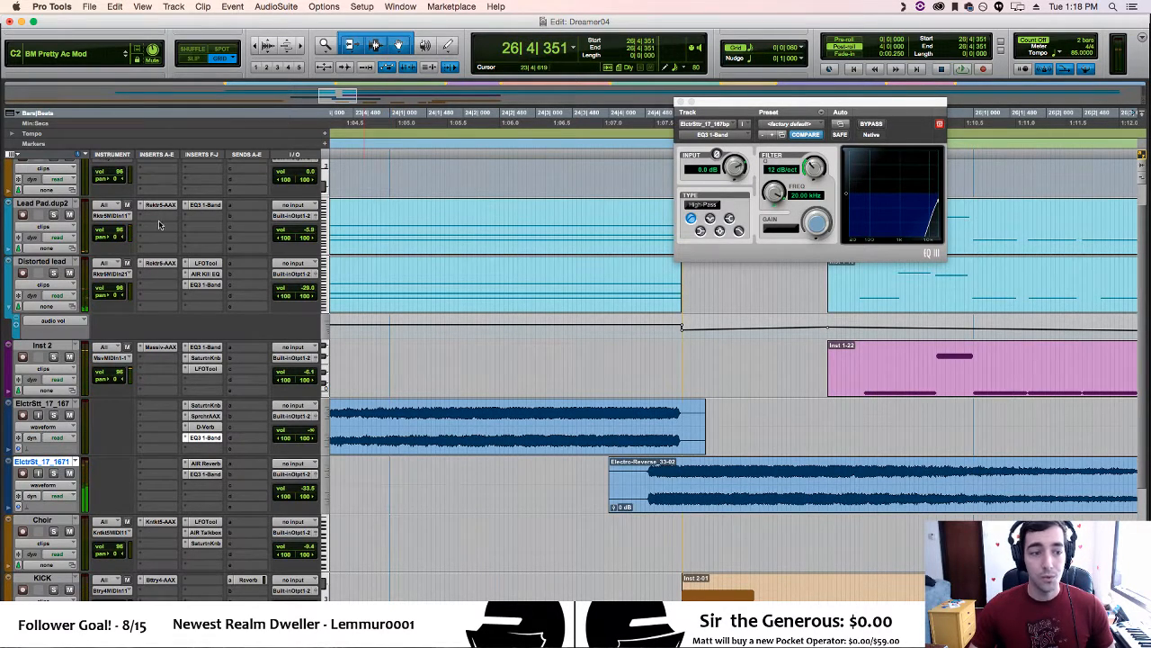
Display Lead Pad.dup2's EQ3 1-Band Frequency automation, close the EQ window, and drop the frequency to its minimum from 25|1|120
click(10, 250)
click(34, 265)
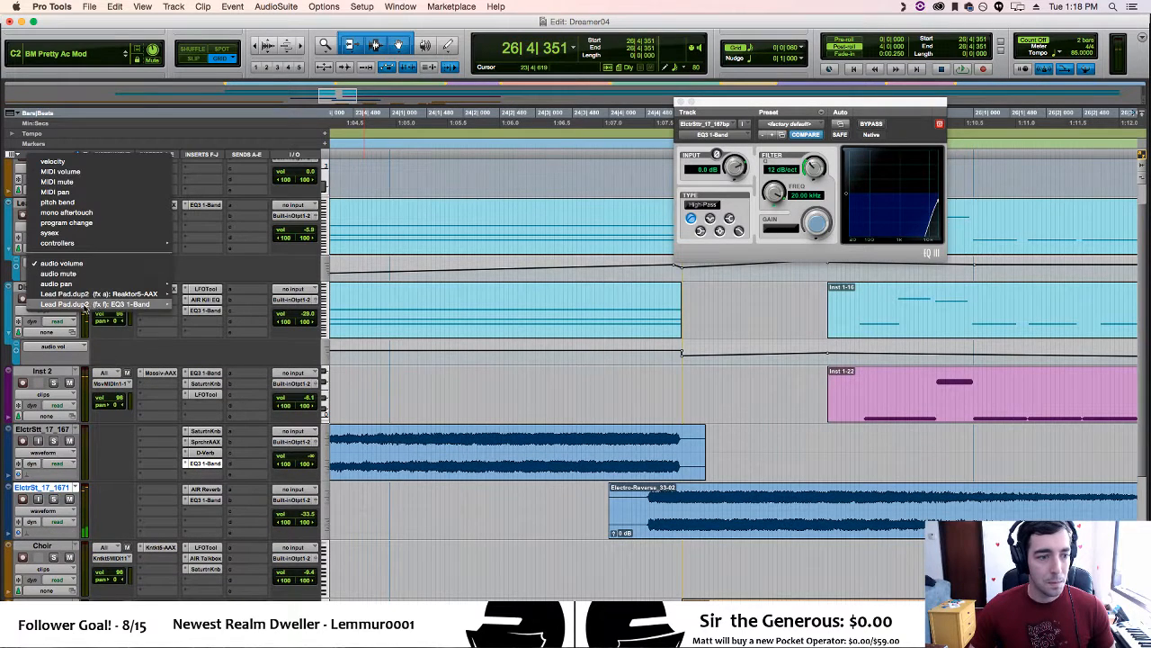
mouse_move(105, 294)
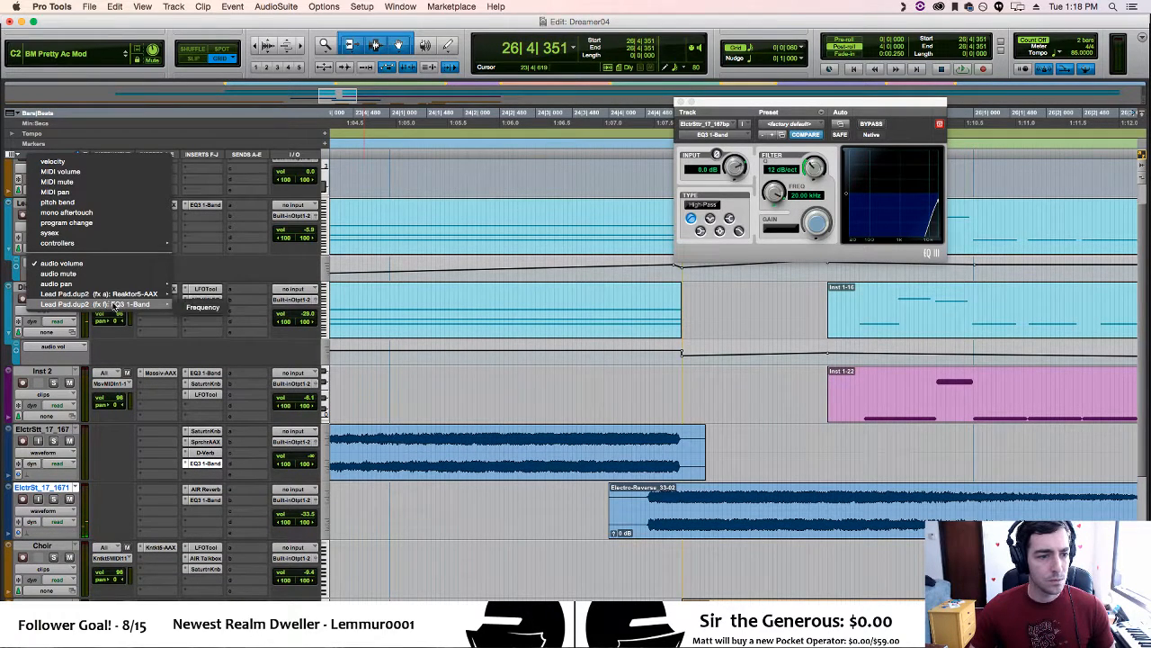
click(192, 308)
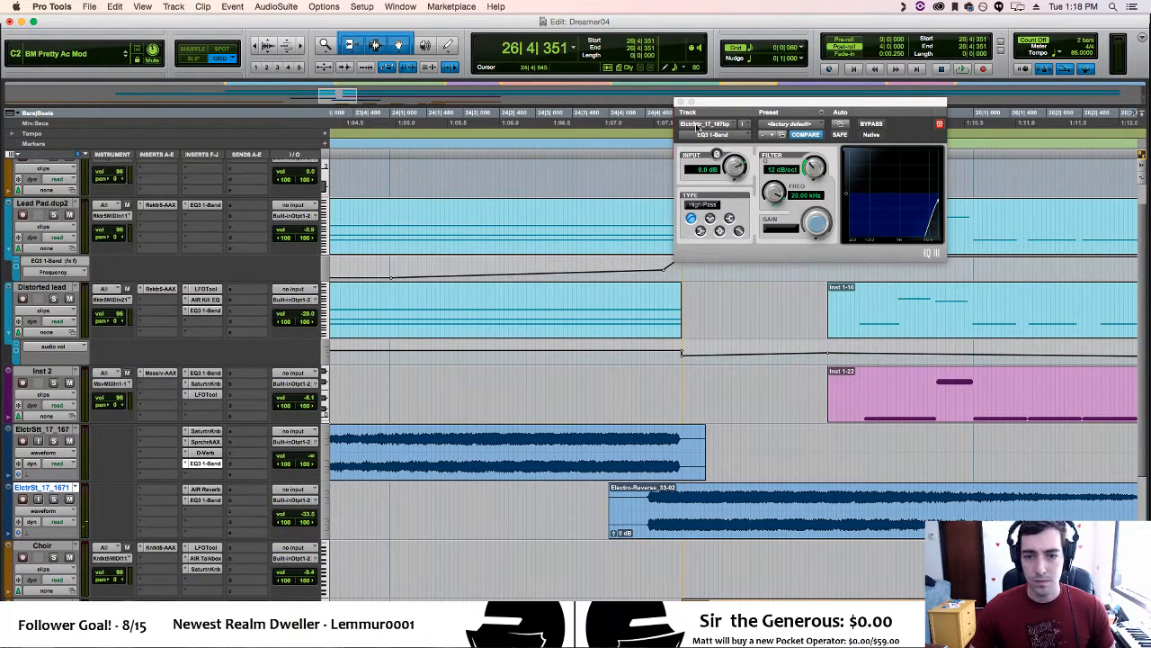
click(681, 102)
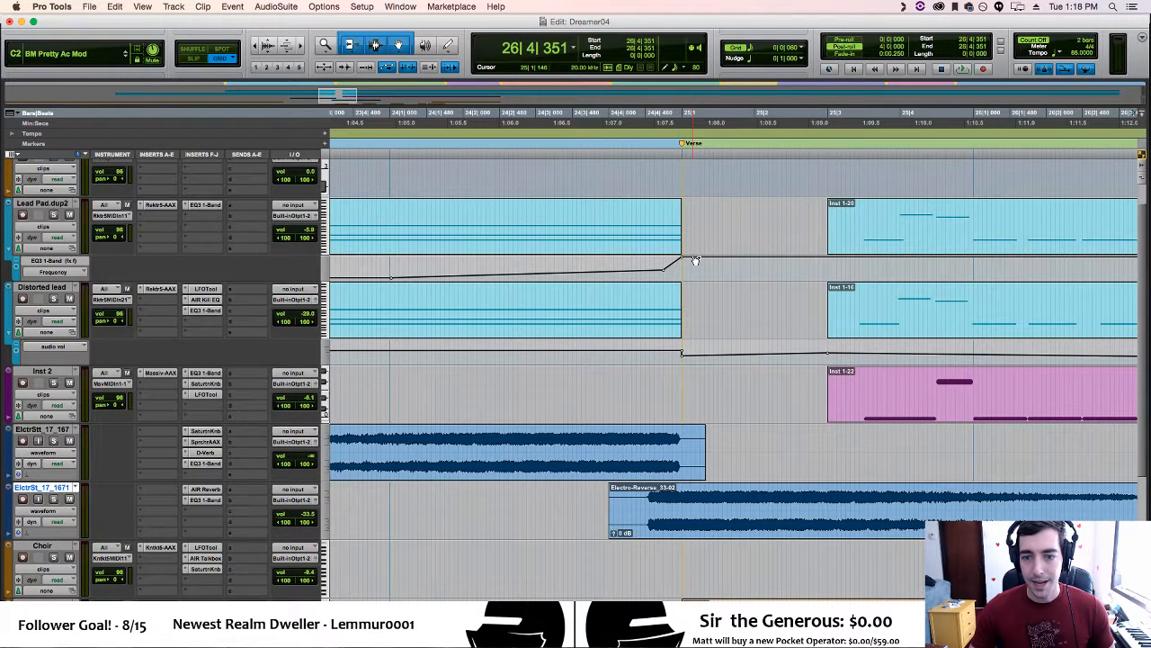
drag(694, 261, 691, 279)
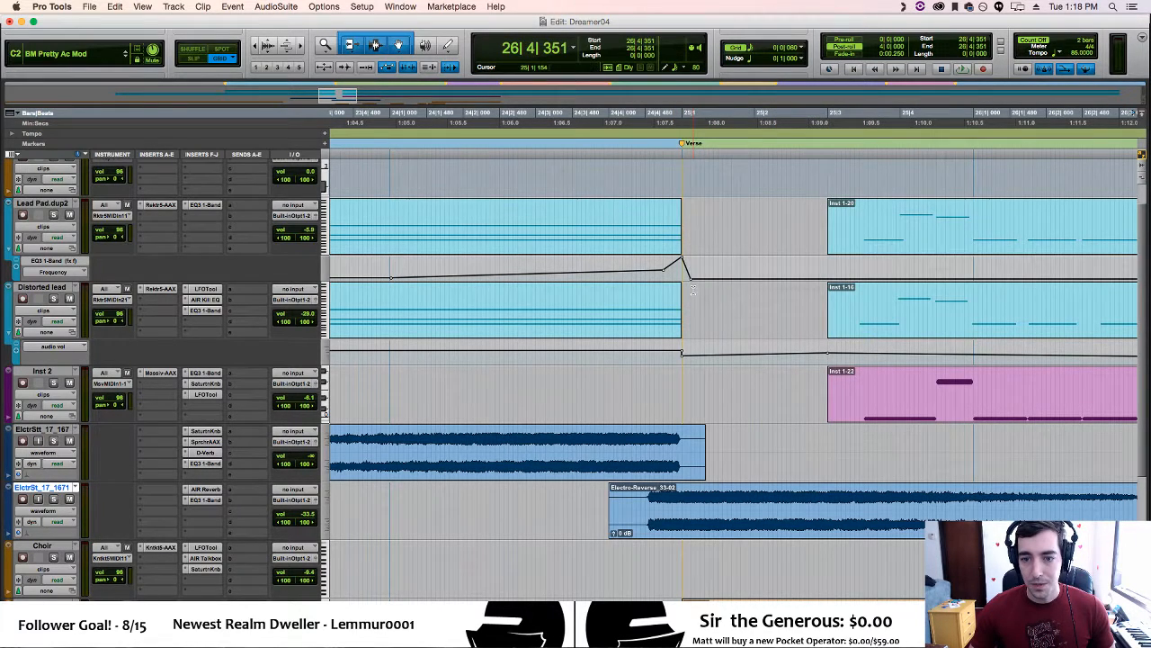
Display the Distorted lead's EQ3 1-Band Frequency automation and drop the frequency to its minimum just after the Verse marker
click(47, 352)
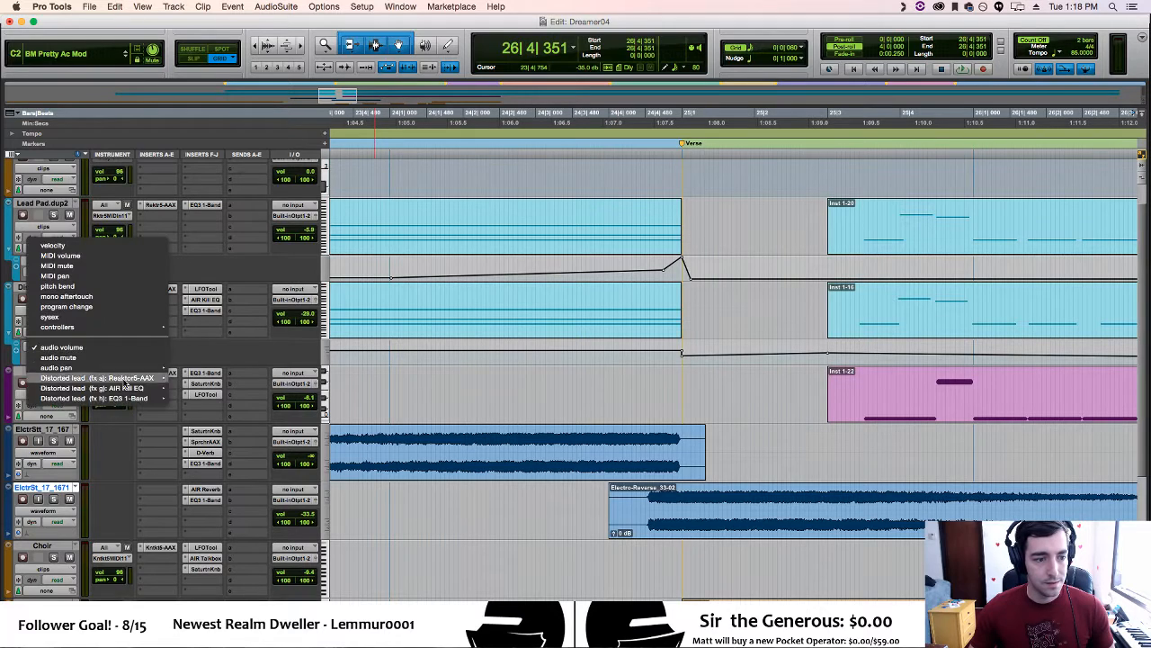
mouse_move(130, 402)
click(192, 403)
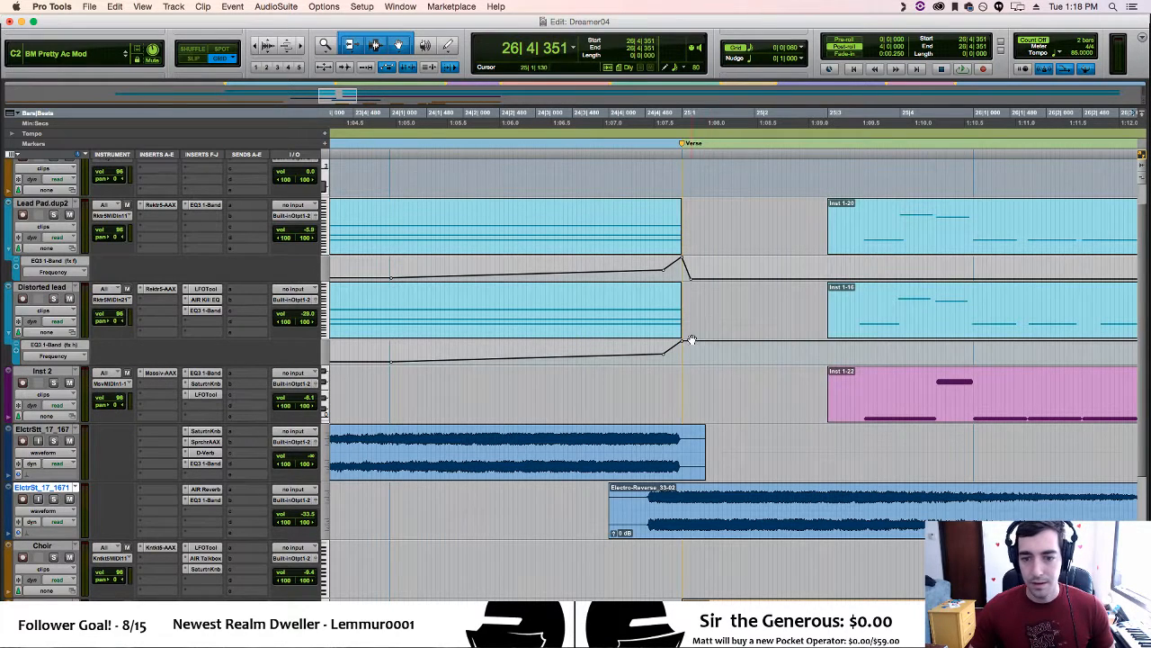
drag(692, 351, 691, 364)
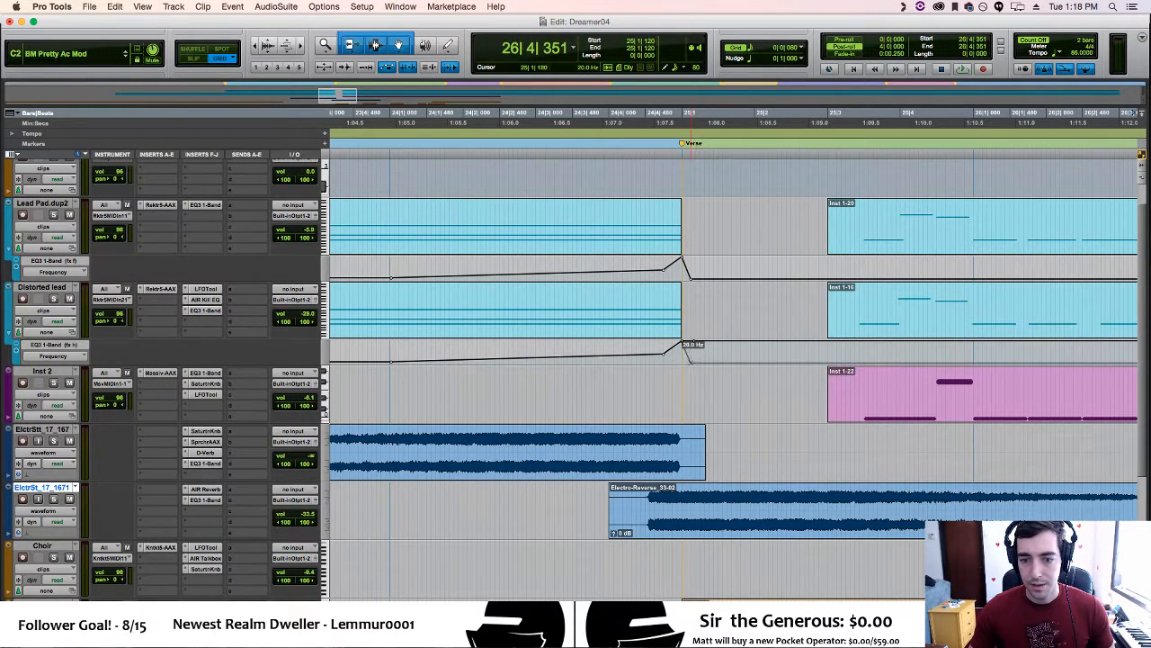
Move the 20 kHz automation peaks on both lead tracks slightly past the Verse marker, auditioning the transition between adjustments
key(space)
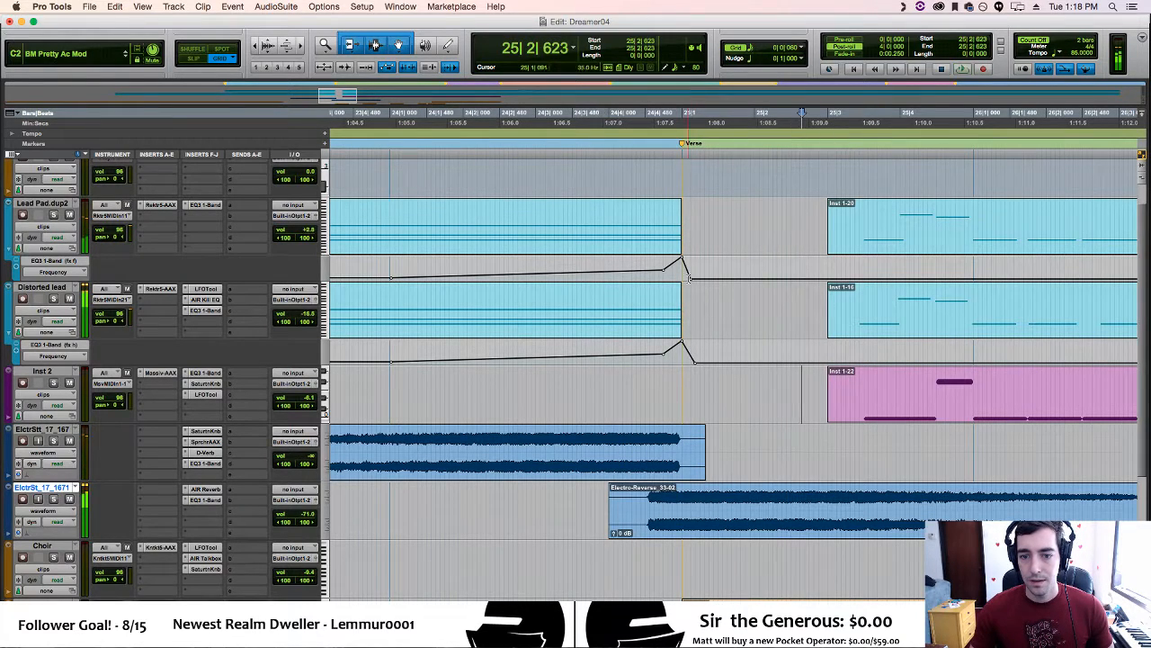
click(624, 262)
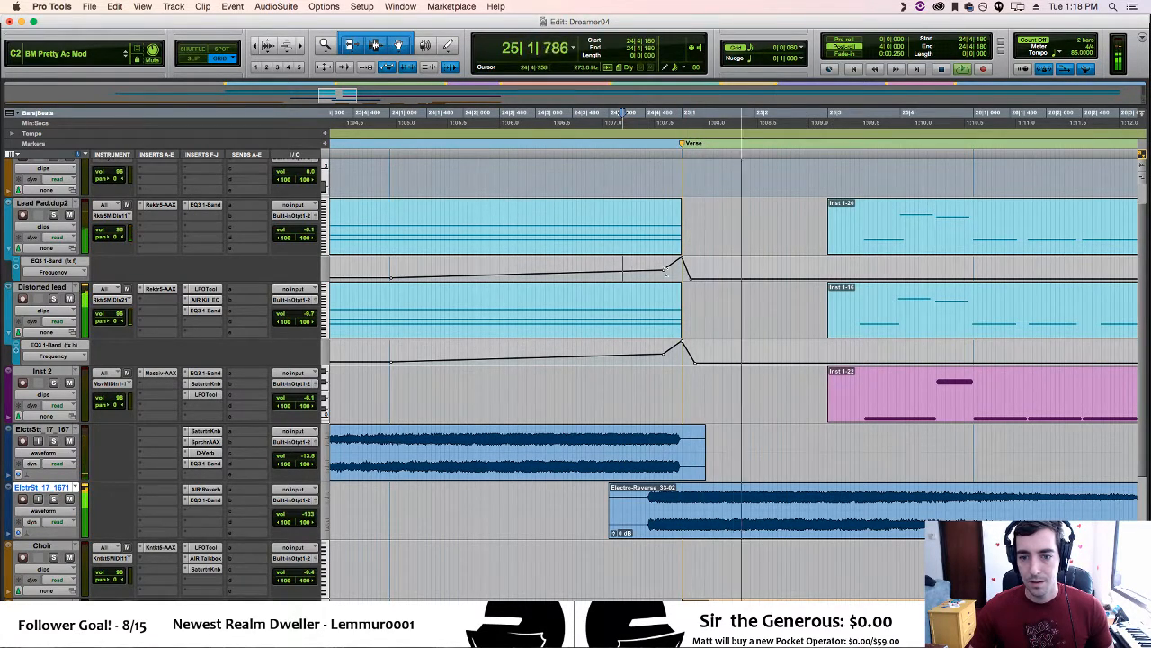
key(space)
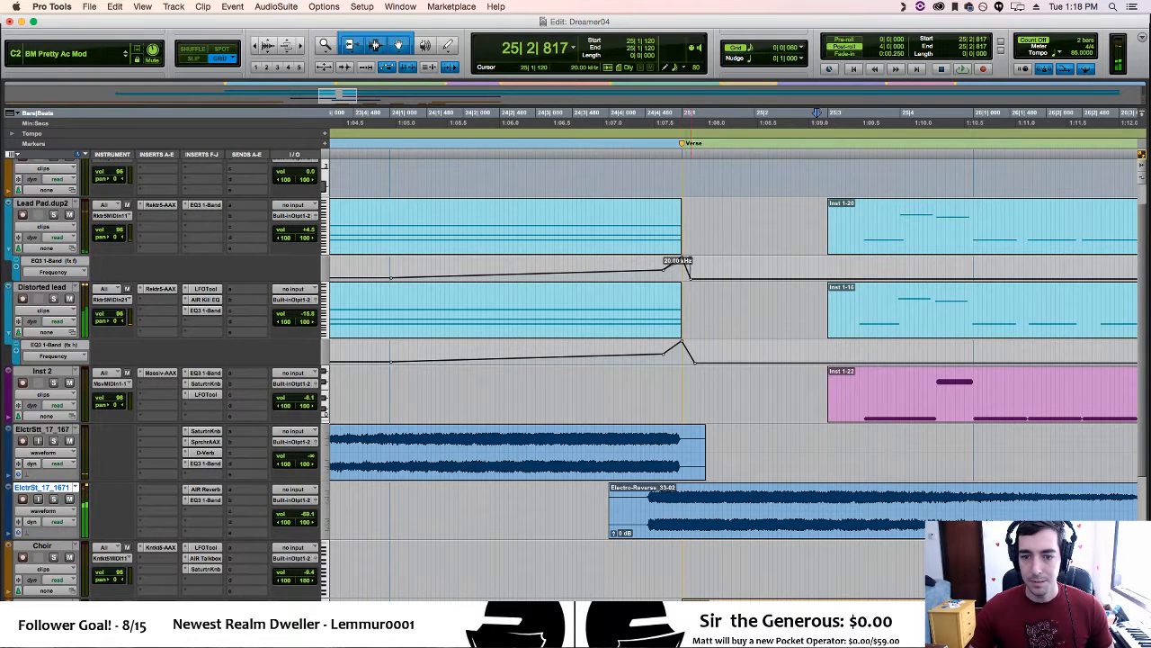
click(634, 267)
key(space)
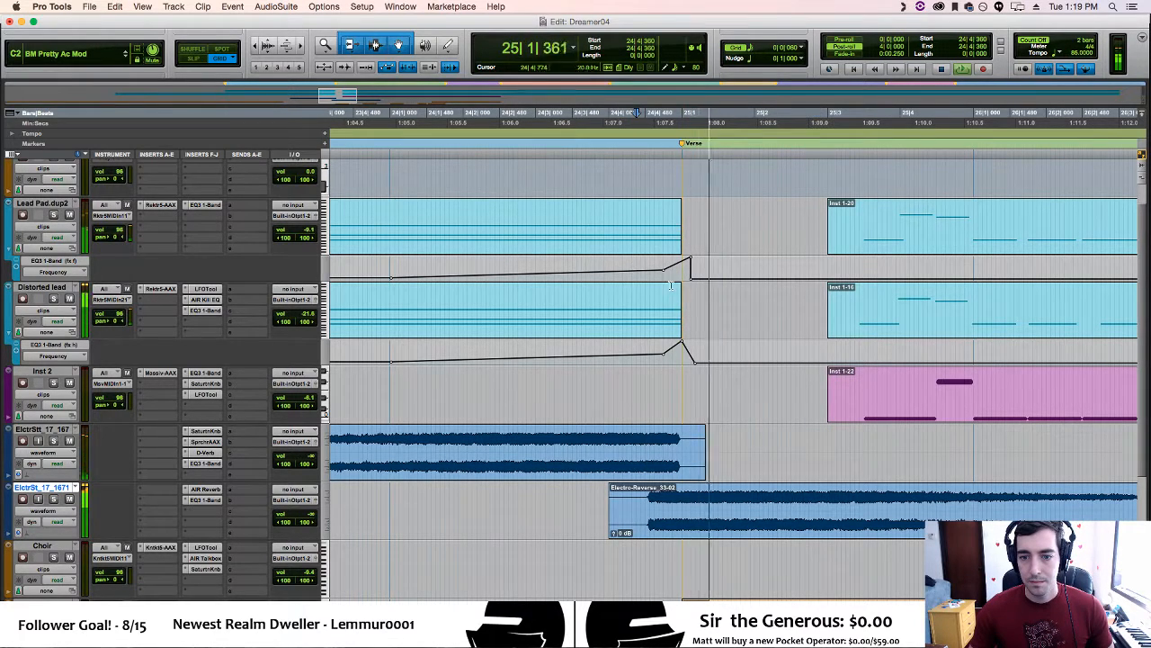
click(610, 272)
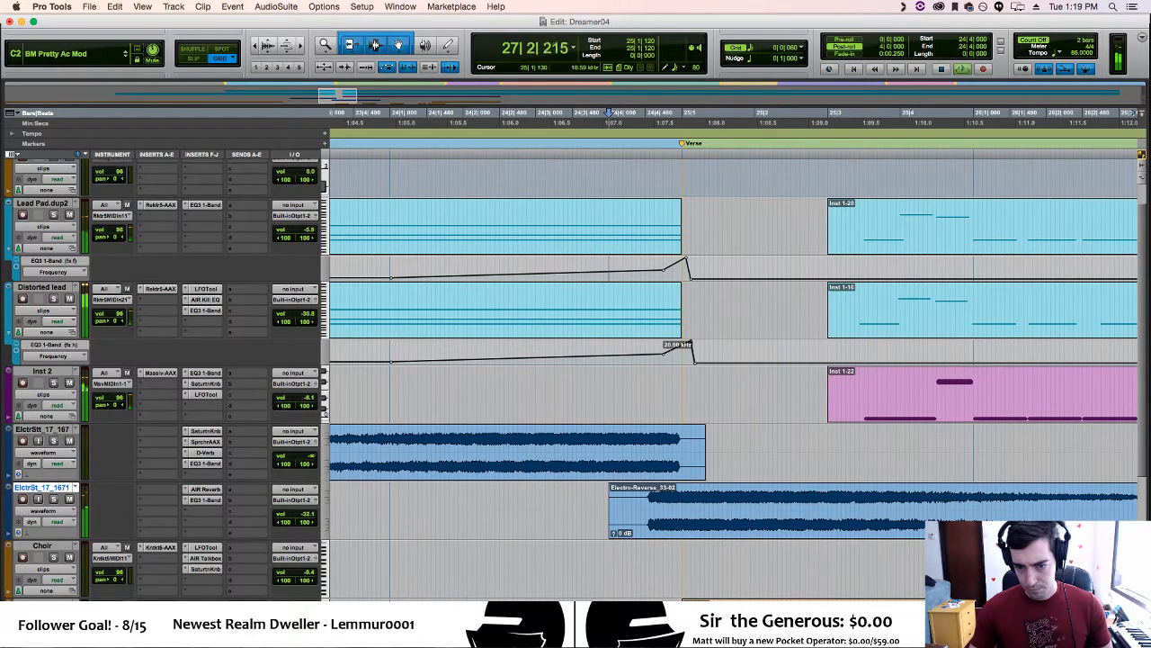
key(space)
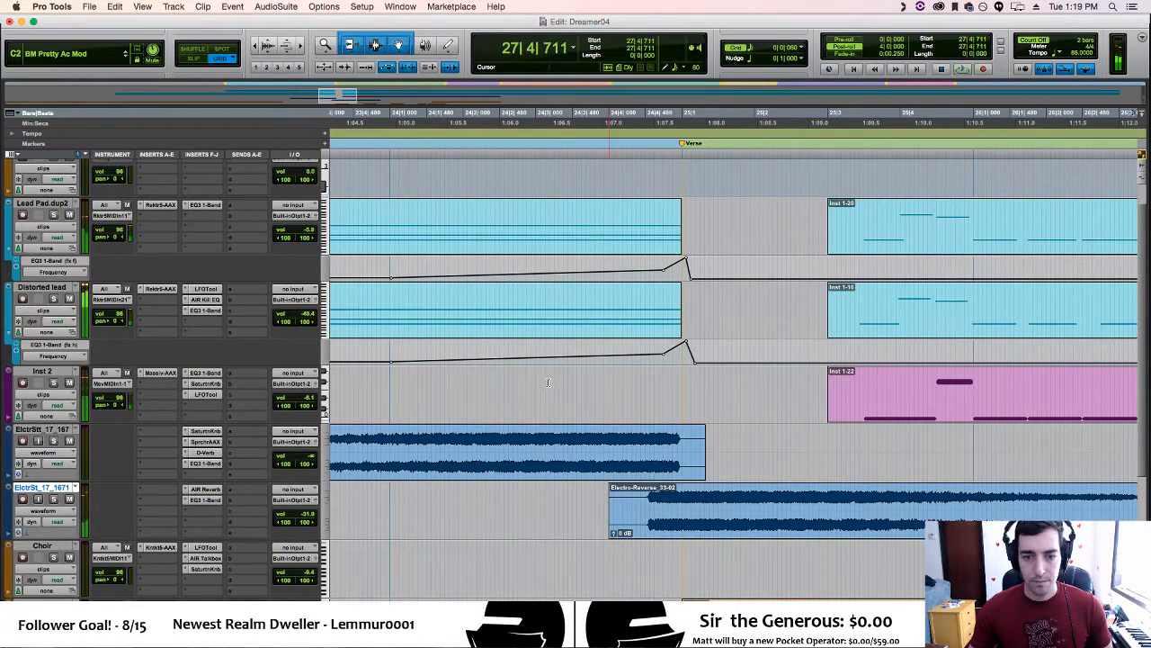
Audition the adjusted filter sweeps into the Verse from 23|4|660 and again from 24|1|000
key(space)
click(368, 389)
key(space)
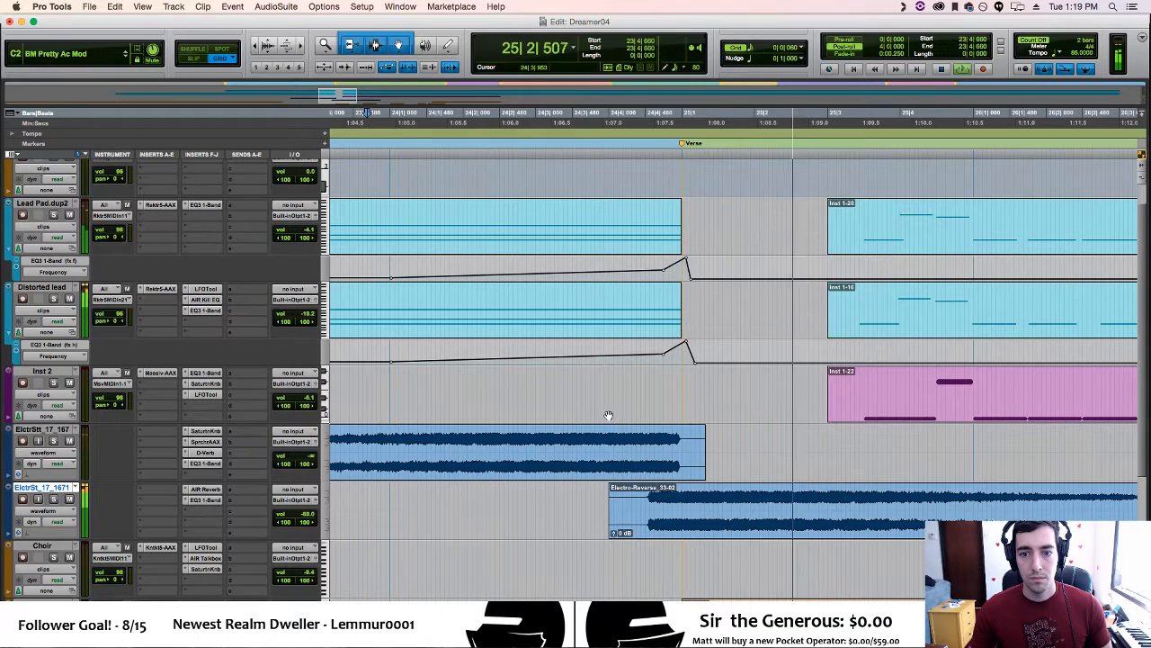
key(space)
click(389, 387)
key(space)
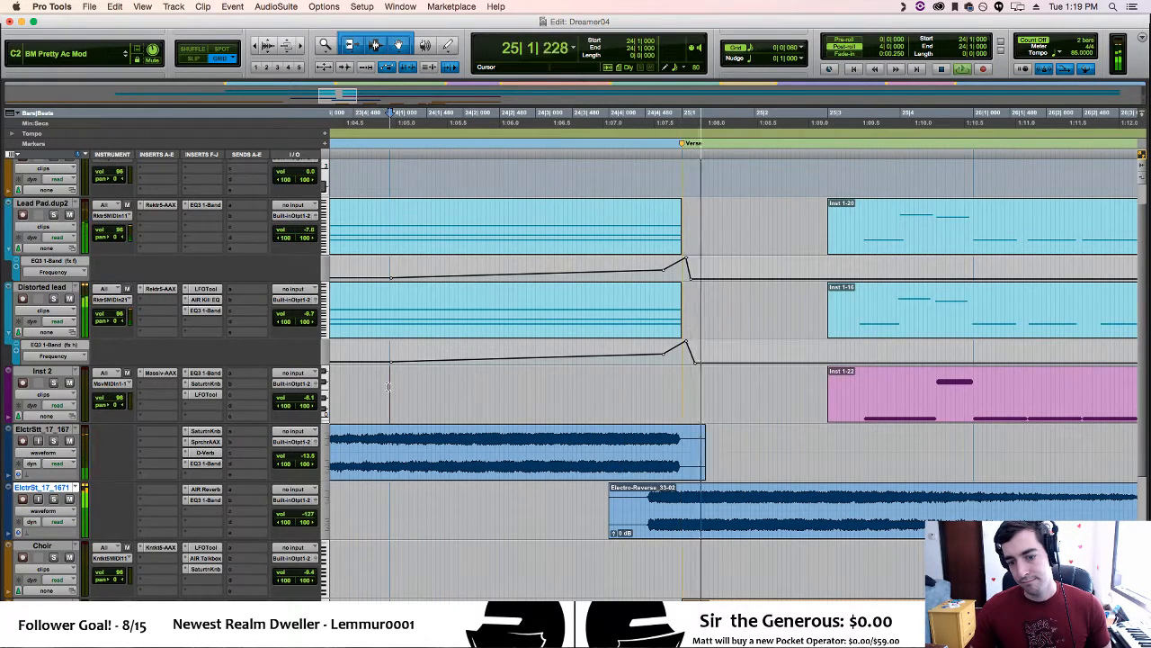
Remove the EQ3 1-Band plug-ins and their automation from the Distorted lead and Lead Pad.dup2 tracks
key(space)
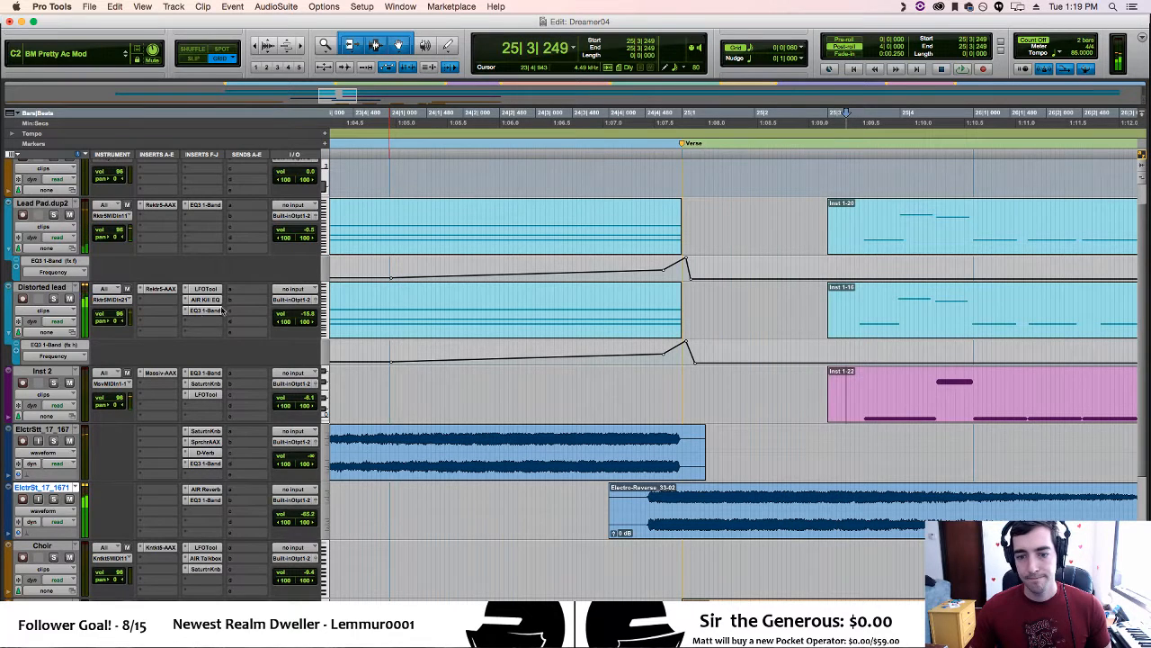
click(190, 312)
click(214, 290)
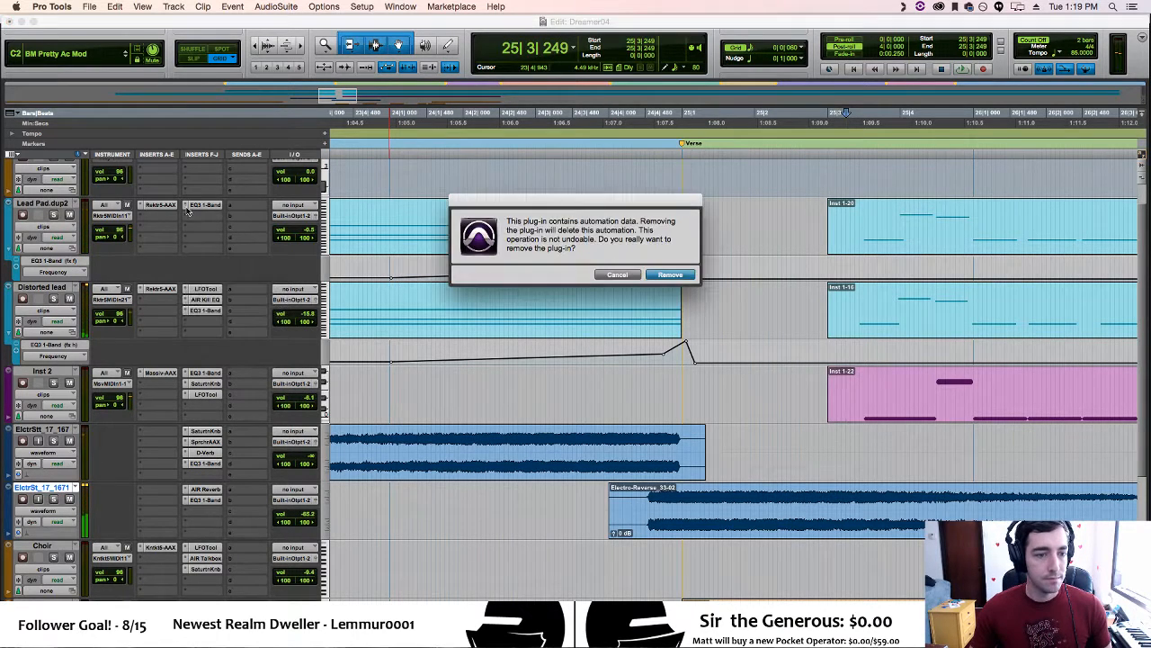
click(664, 275)
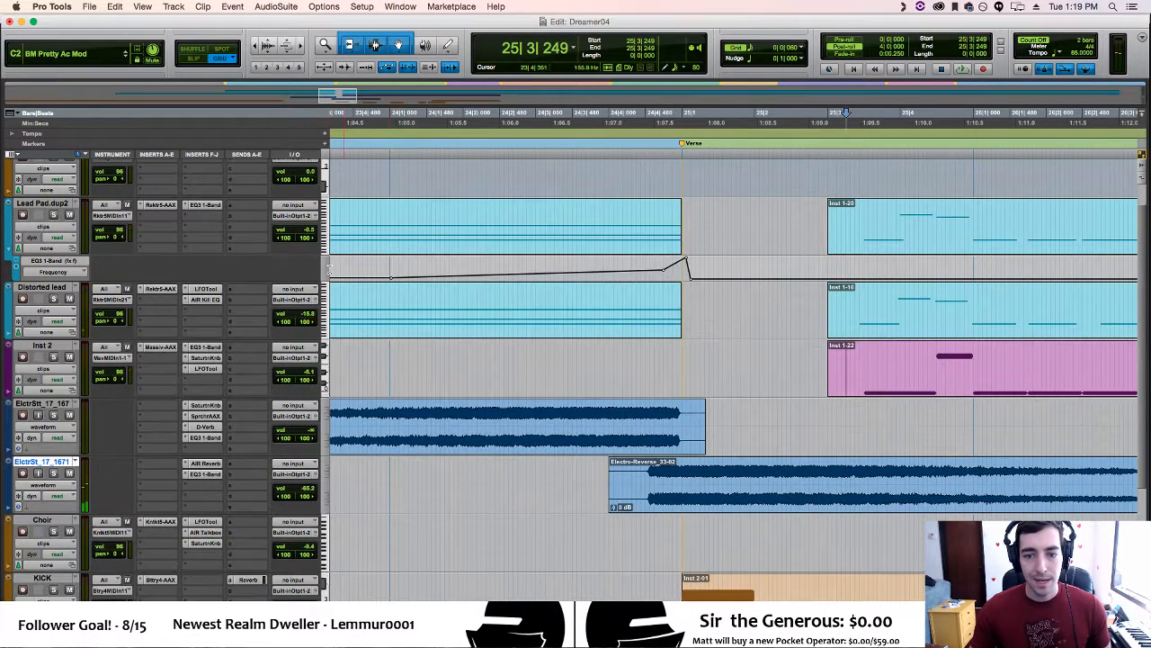
click(186, 206)
click(230, 190)
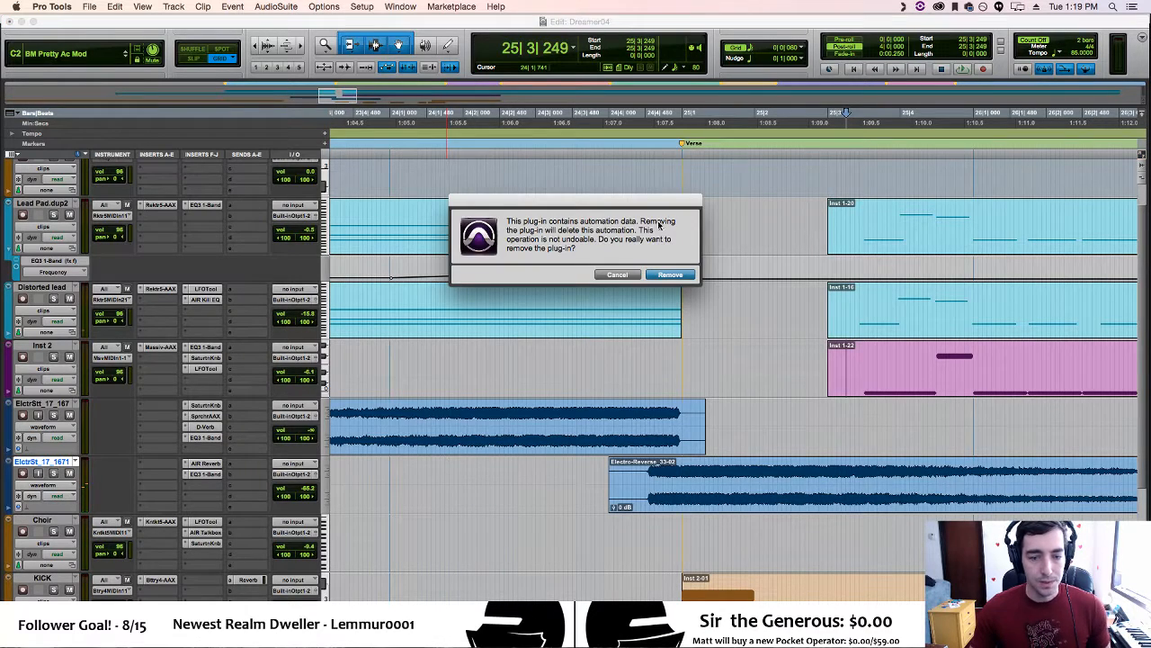
click(670, 275)
Play the transition without the filter sweeps, and paste a copy of the Electro-Reverse_33-02 clip at 30|3|000 on its track
key(space)
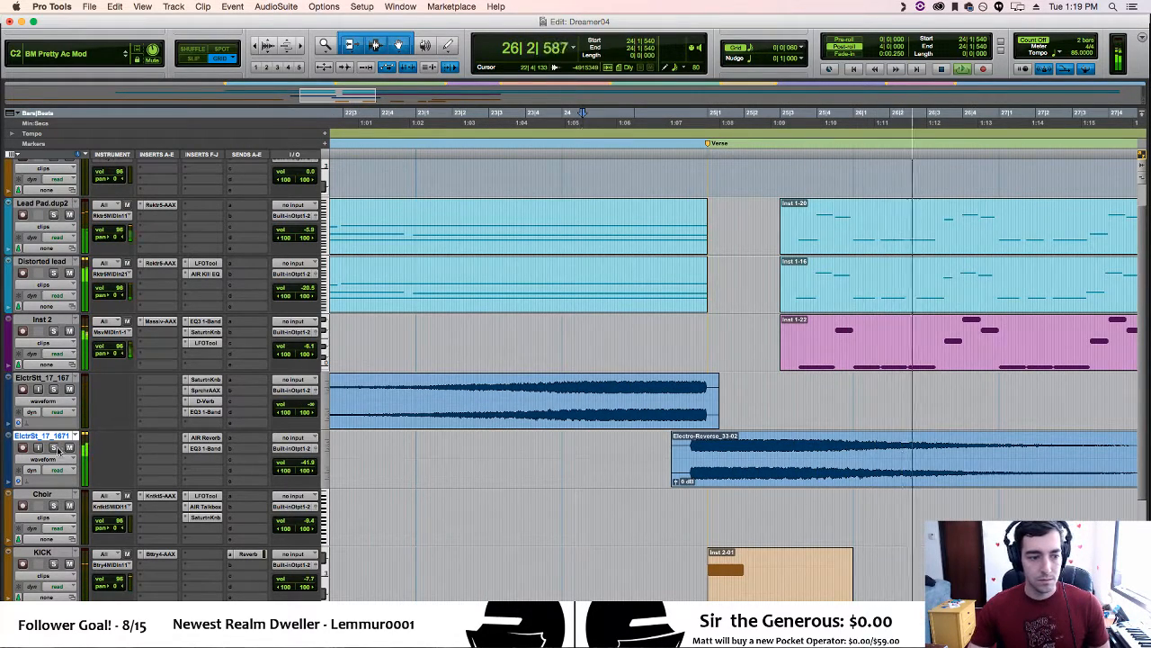
key(r)
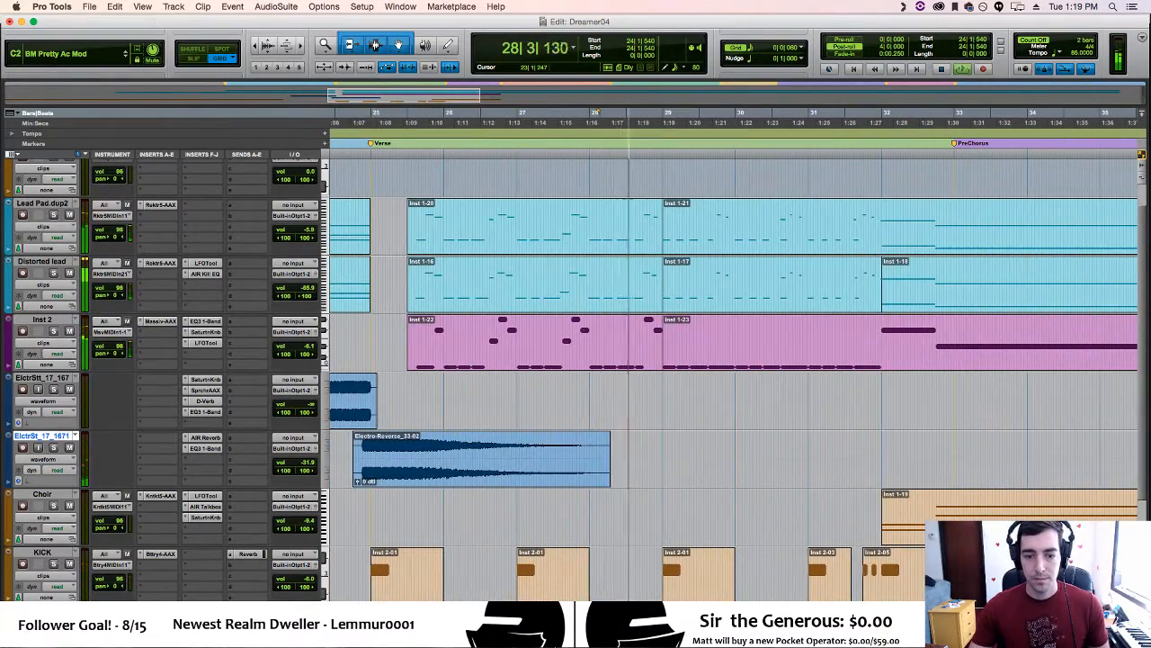
key(r)
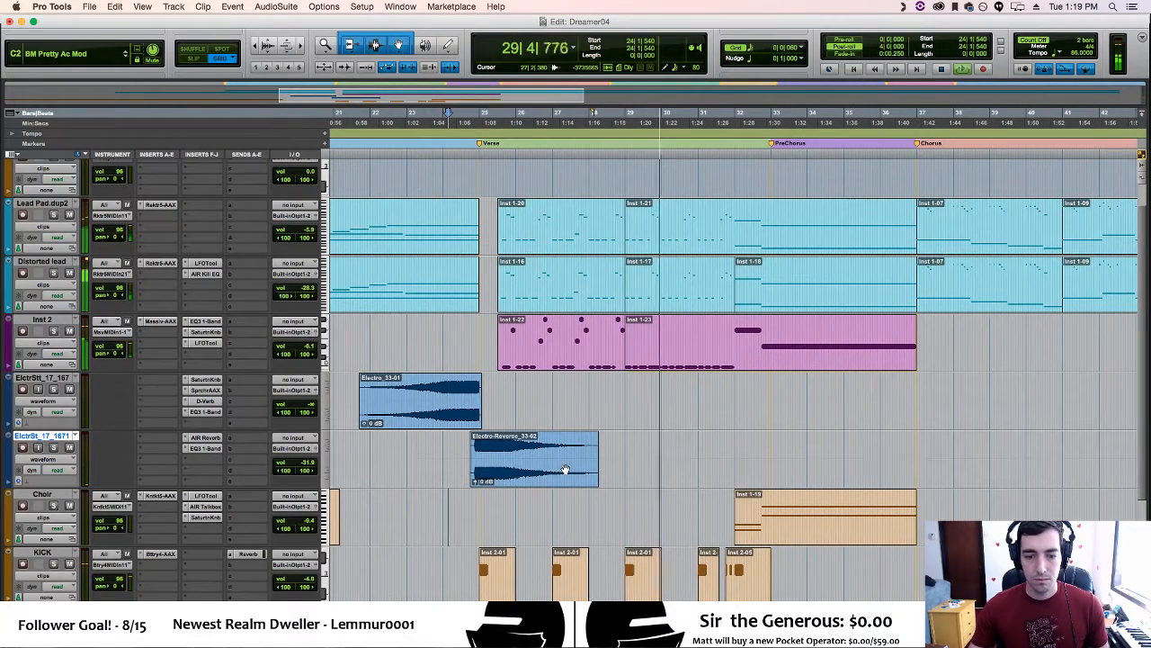
click(574, 470)
key(super+c)
click(683, 460)
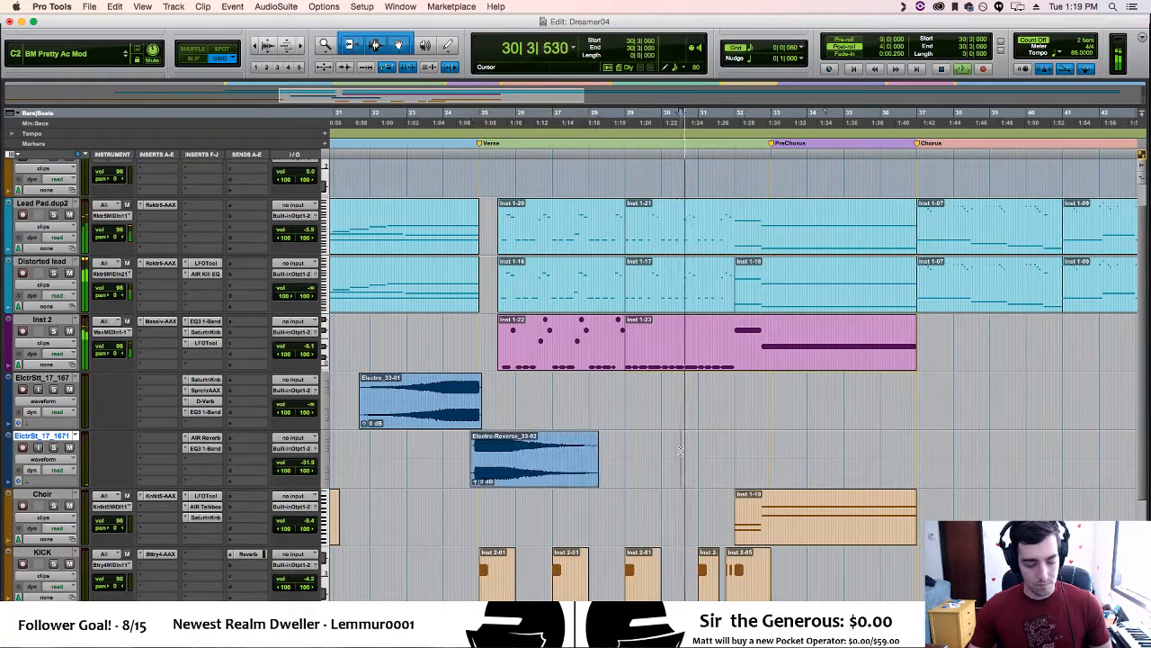
key(super+v)
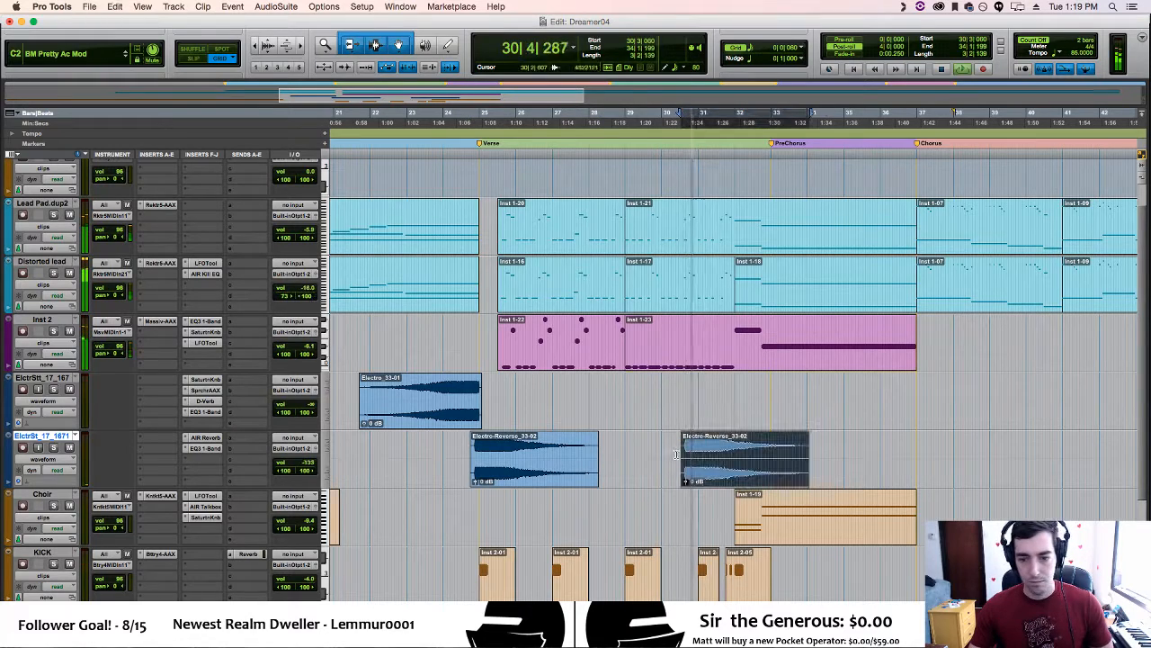
Display the ElctrSt_17_1671 volume automation, clear the dip between 30|1|060 and 31|3|480, and audition from 30|1|420
click(8, 482)
click(671, 505)
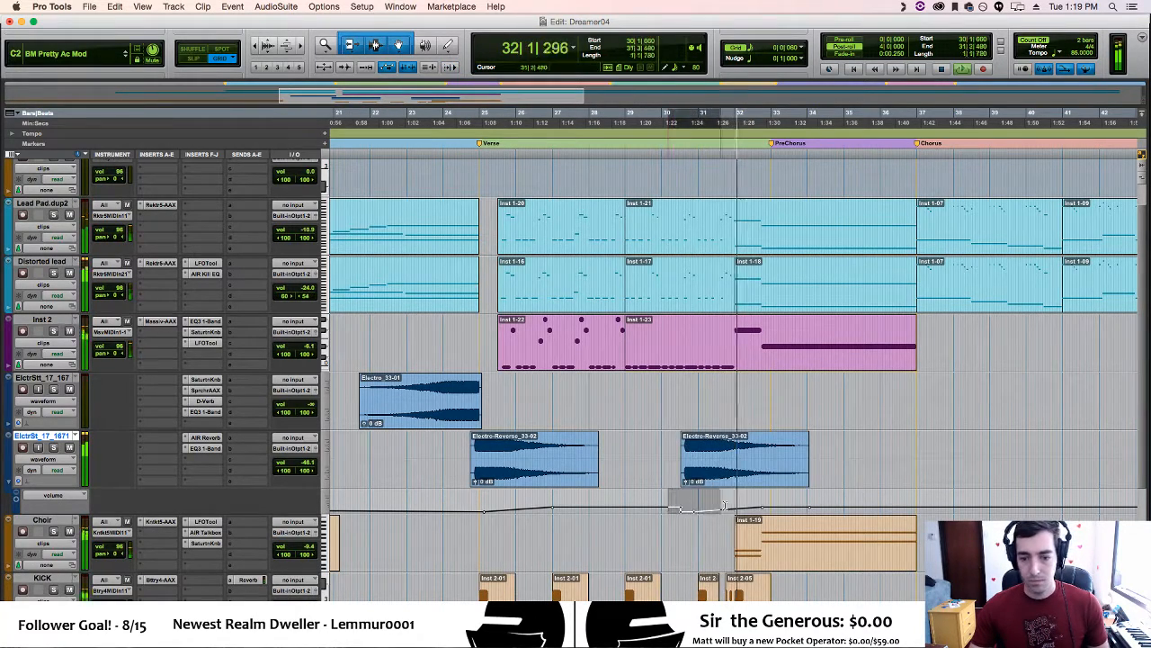
key(space)
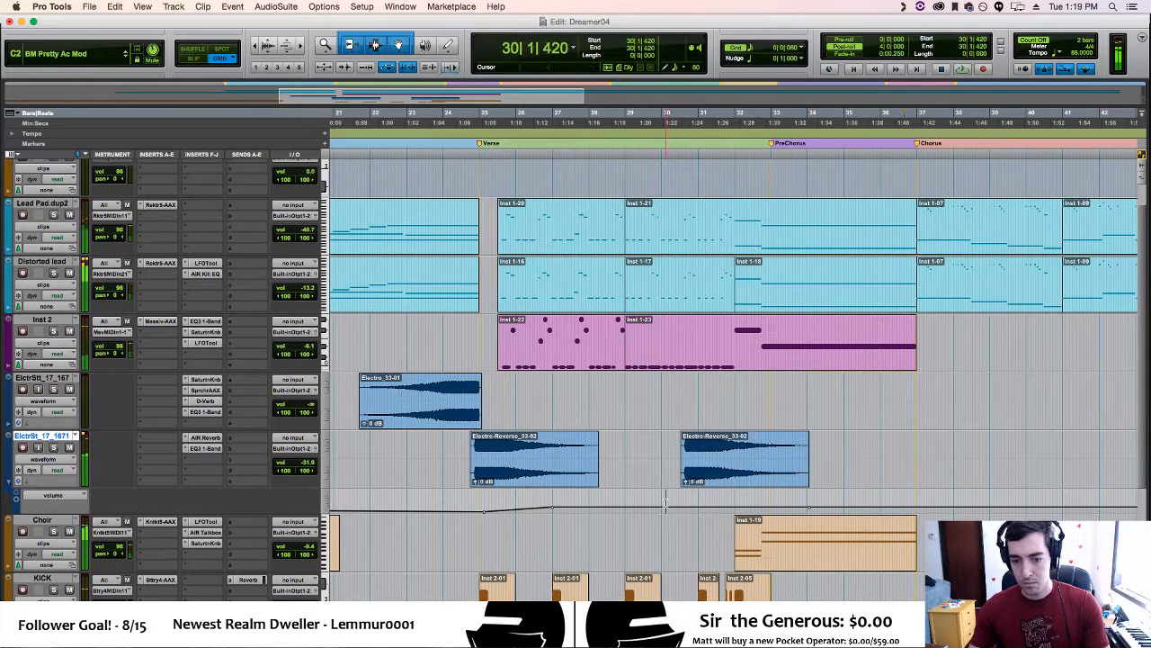
key(space)
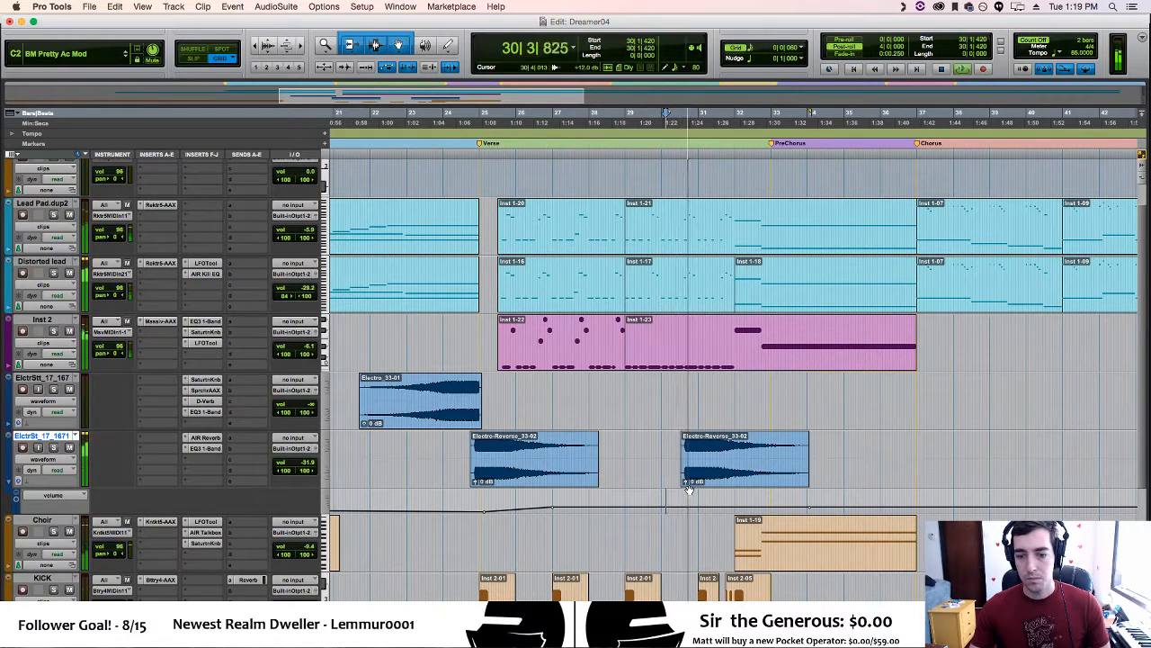
key(space)
Move the copied Electro-Reverse clip earlier to start at 28|4|420, auditioning its placement from 28|3|000
drag(709, 468, 655, 471)
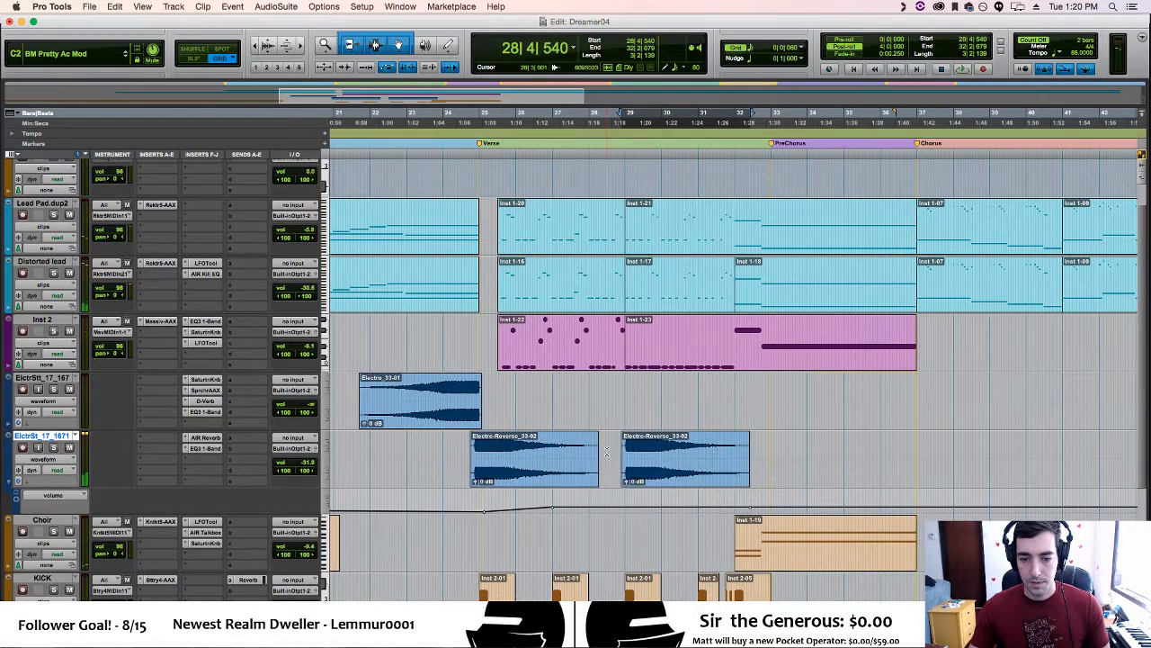
click(608, 453)
key(space)
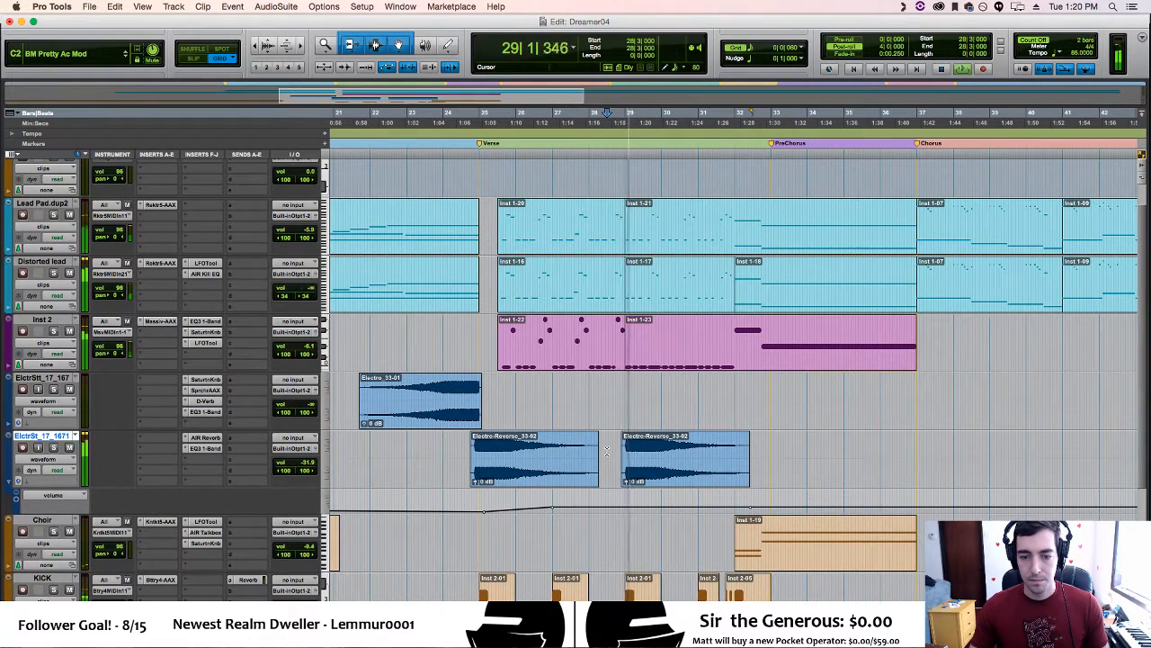
key(t)
key(t)
key(space)
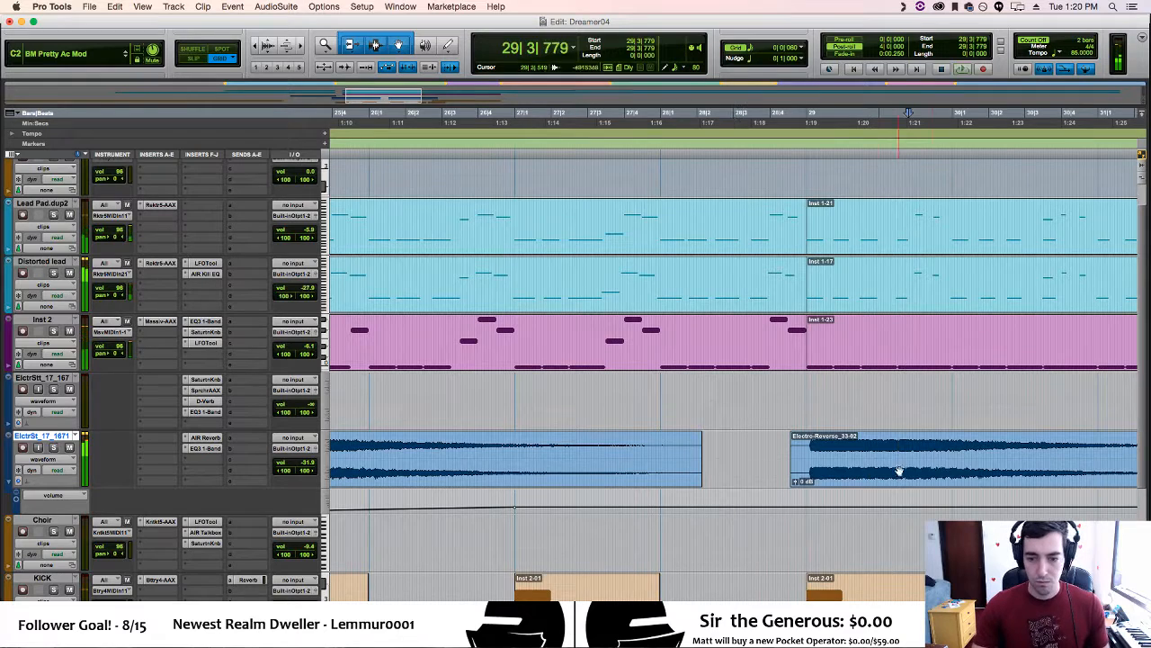
click(848, 477)
drag(848, 478, 843, 477)
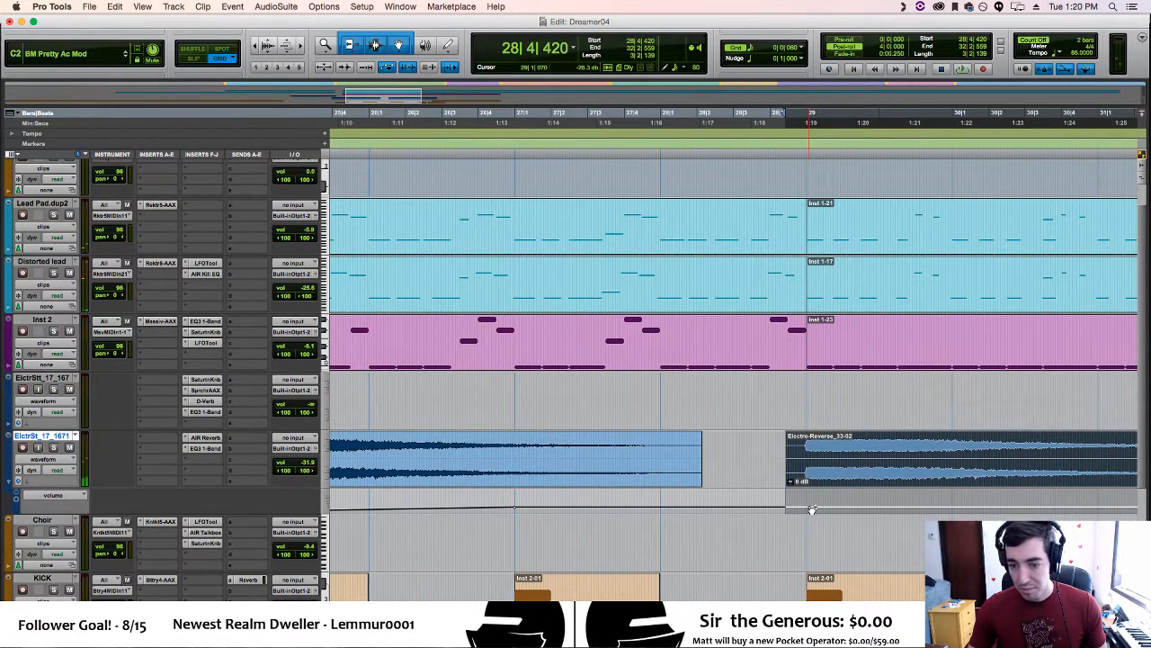
Draw a volume automation dip at the copied clip's start, ramping back up by about bar 30, and audition it
click(779, 500)
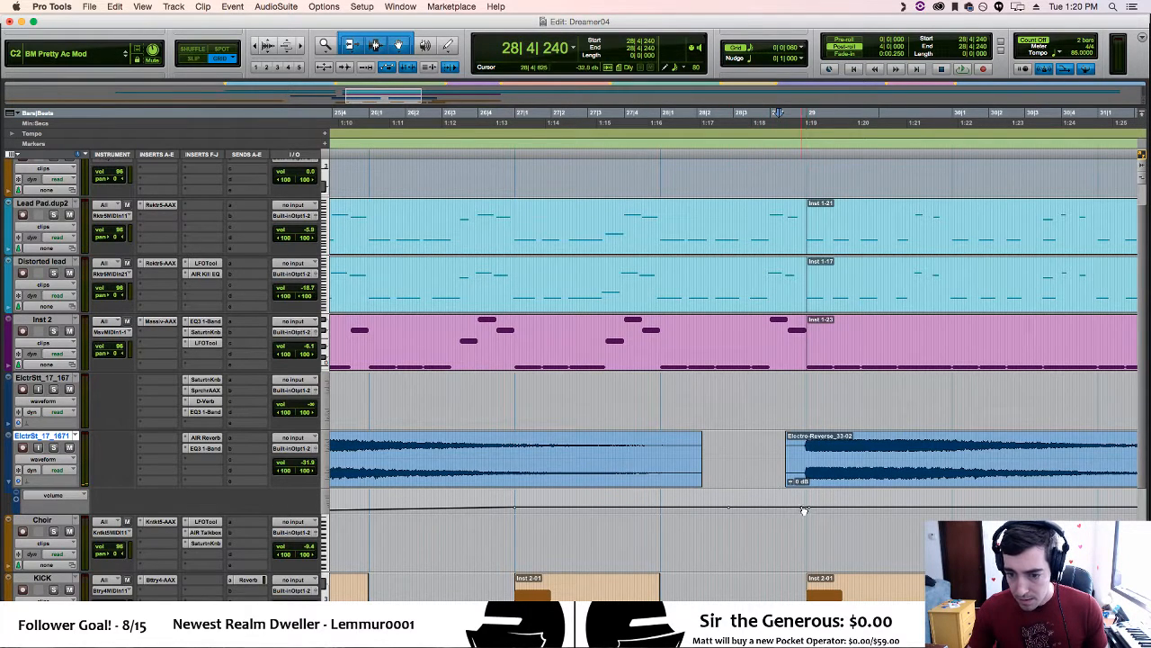
key(space)
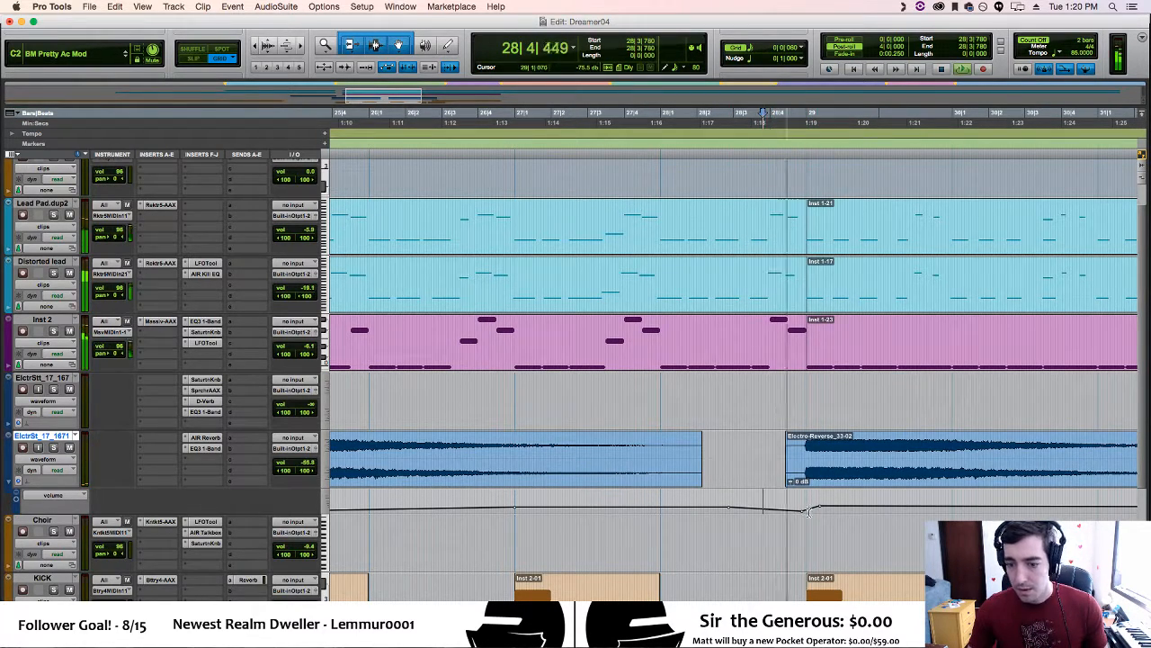
drag(817, 509, 954, 508)
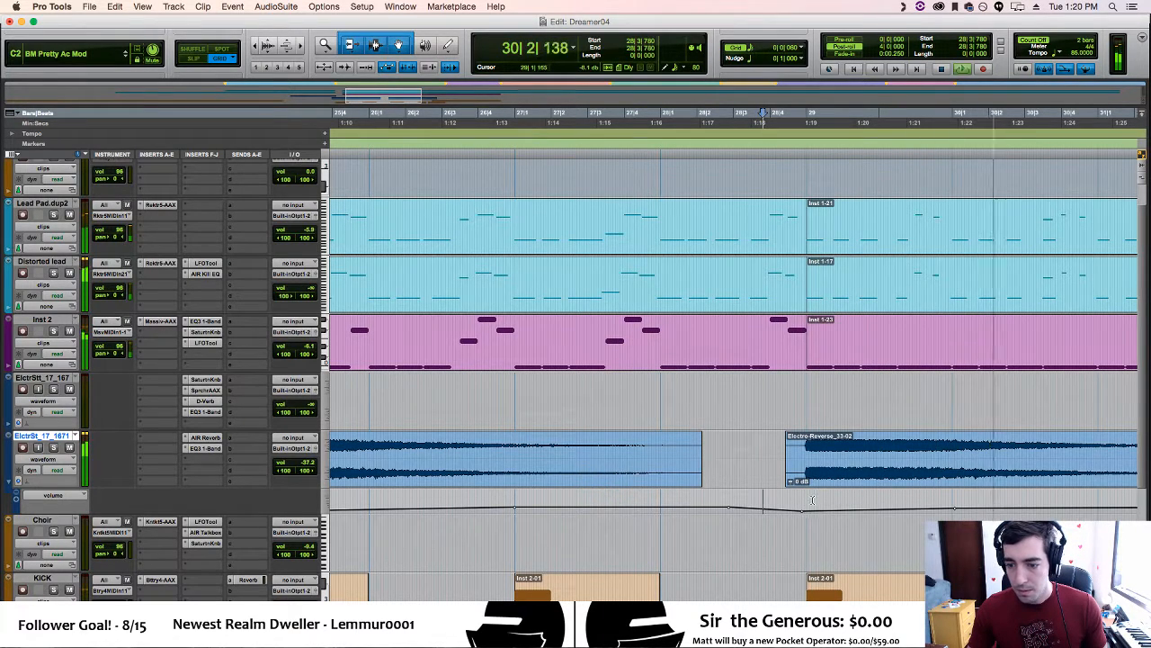
click(761, 497)
key(space)
key(space)
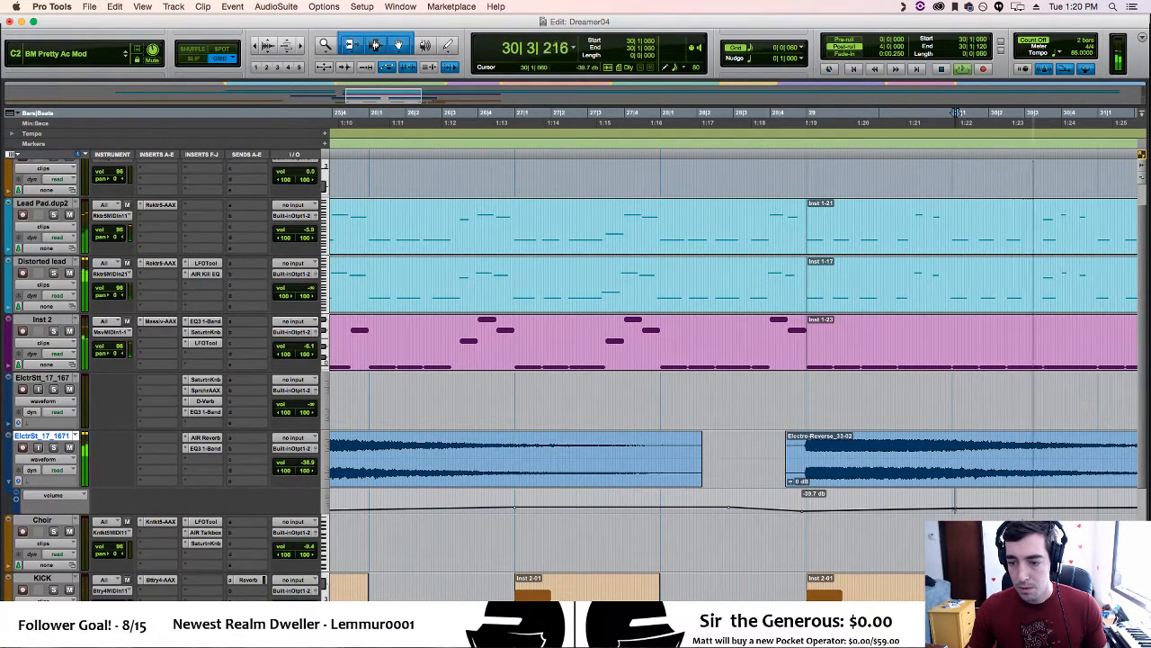
Audition the copied reverse riser from 28|3|600 and hide its track's volume automation lane
click(756, 497)
key(space)
key(space)
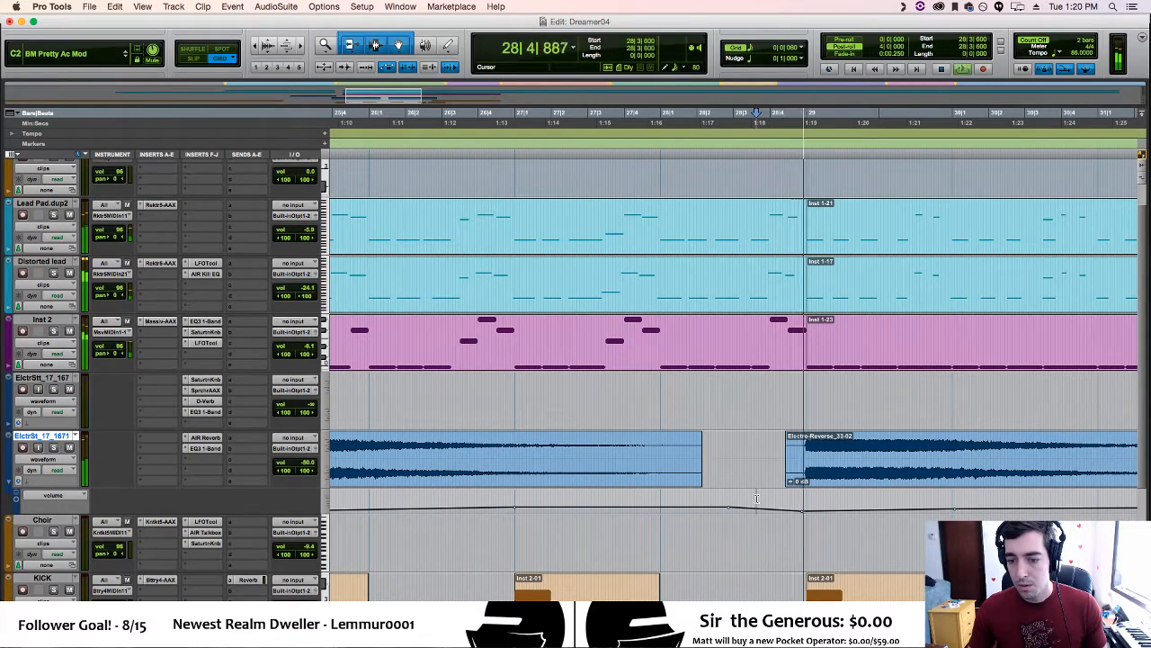
key(r)
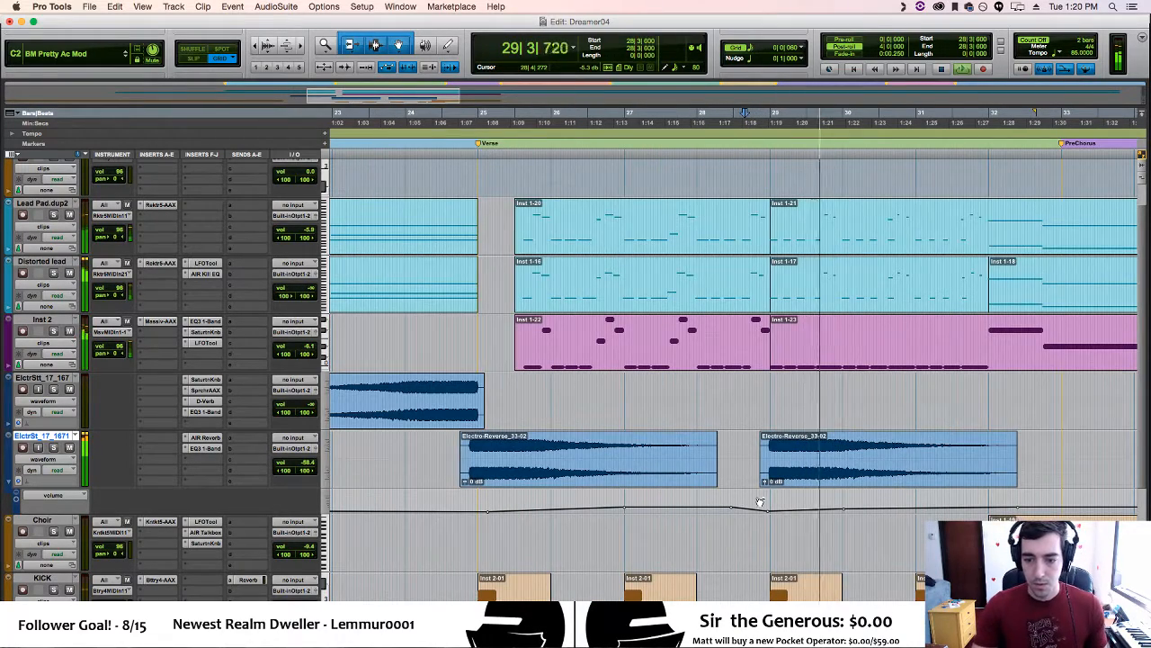
key(r)
key(r)
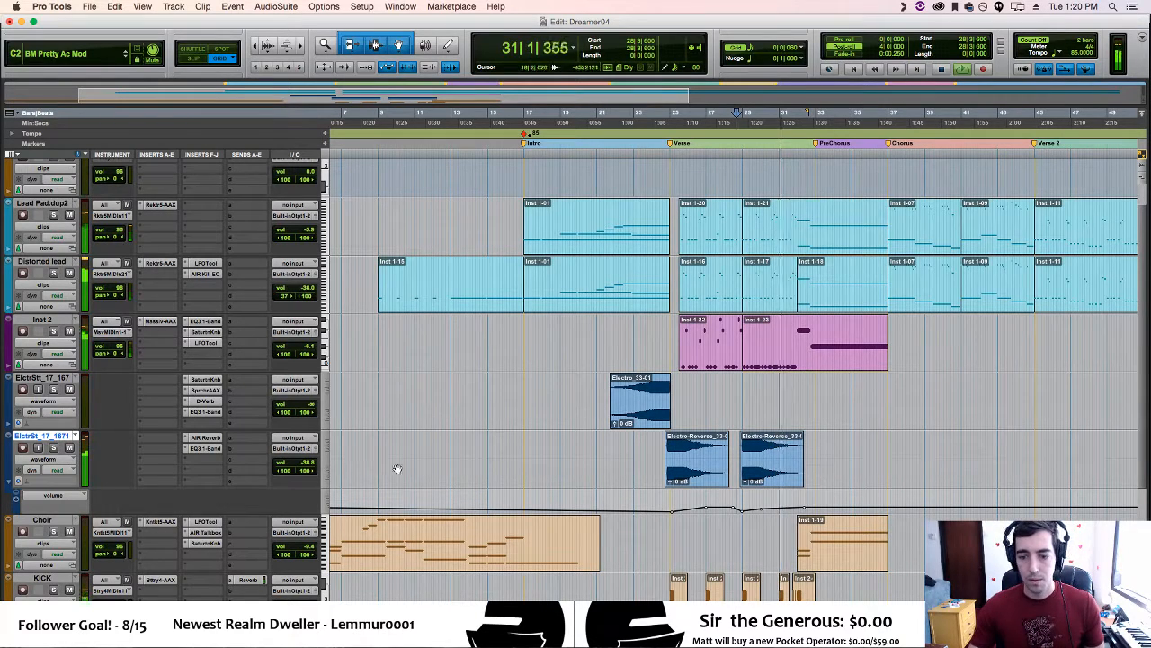
click(13, 482)
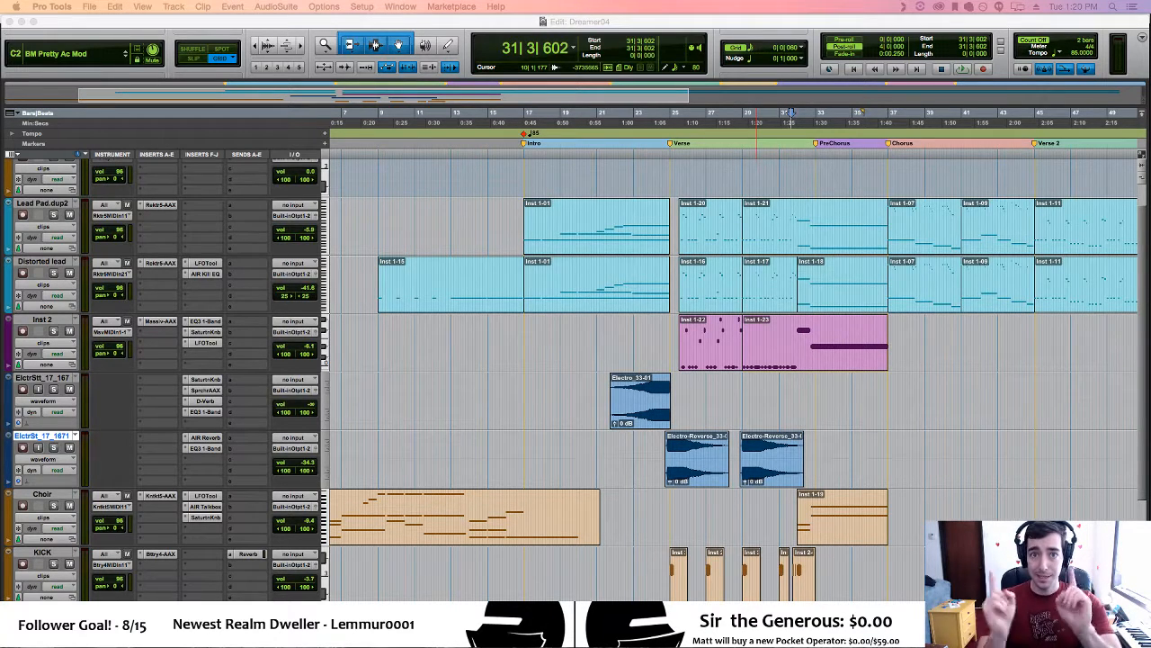
Return to the session start and delete the ElctrSt_17_1671 track along with its active clips
click(851, 69)
key(r)
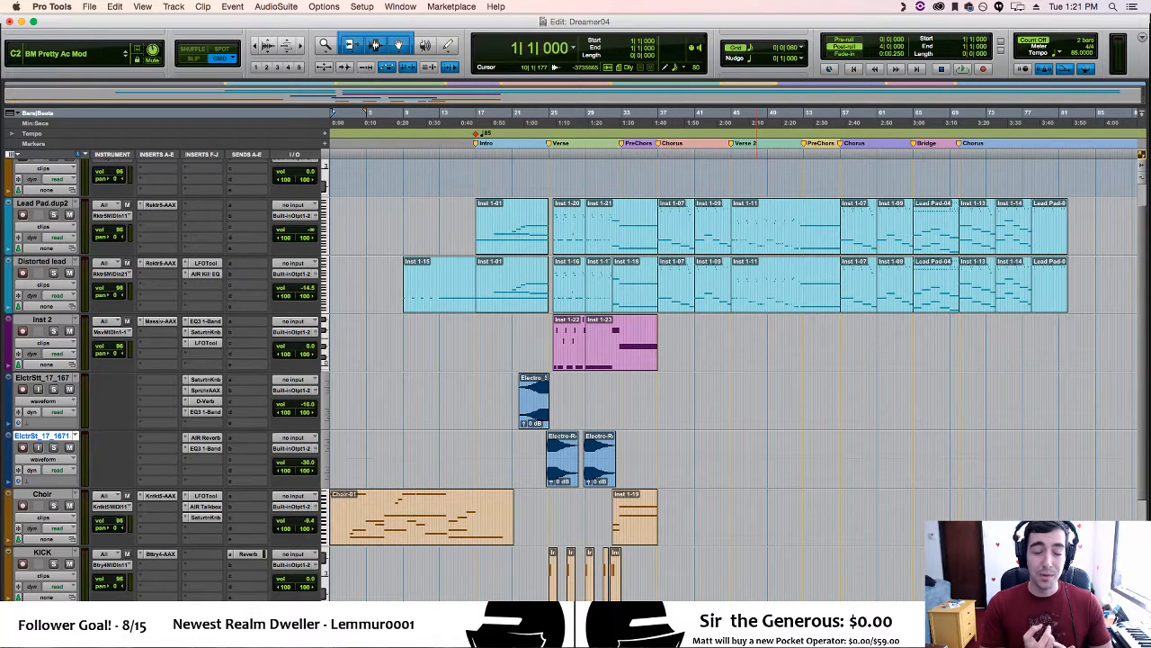
right_click(60, 438)
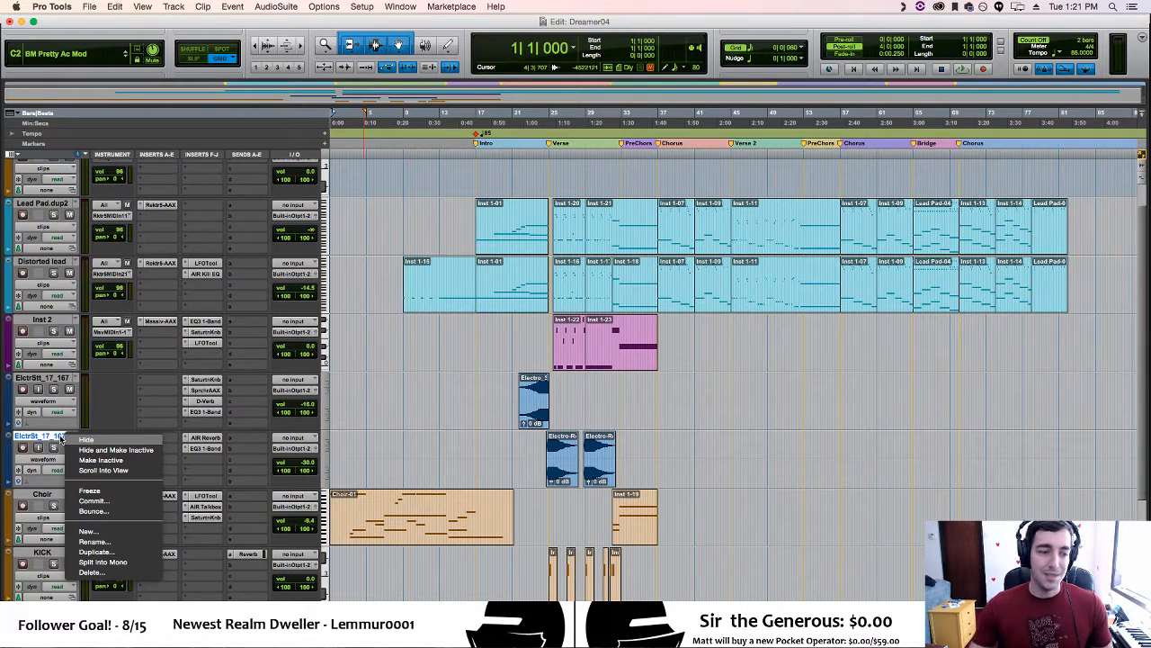
click(235, 492)
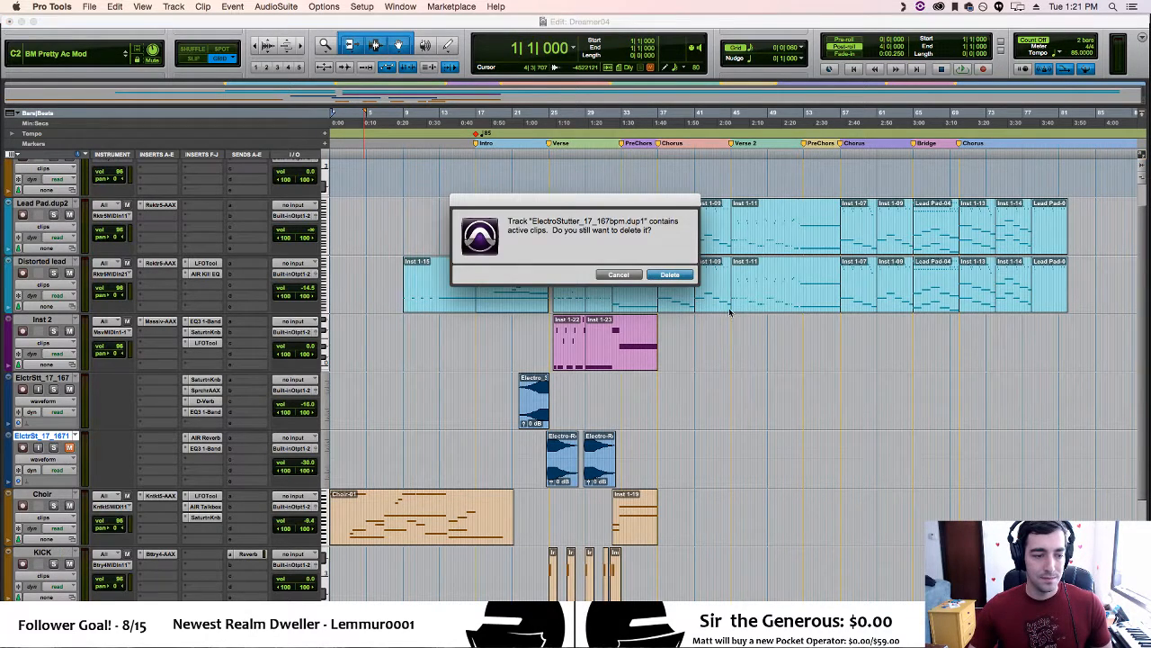
click(670, 275)
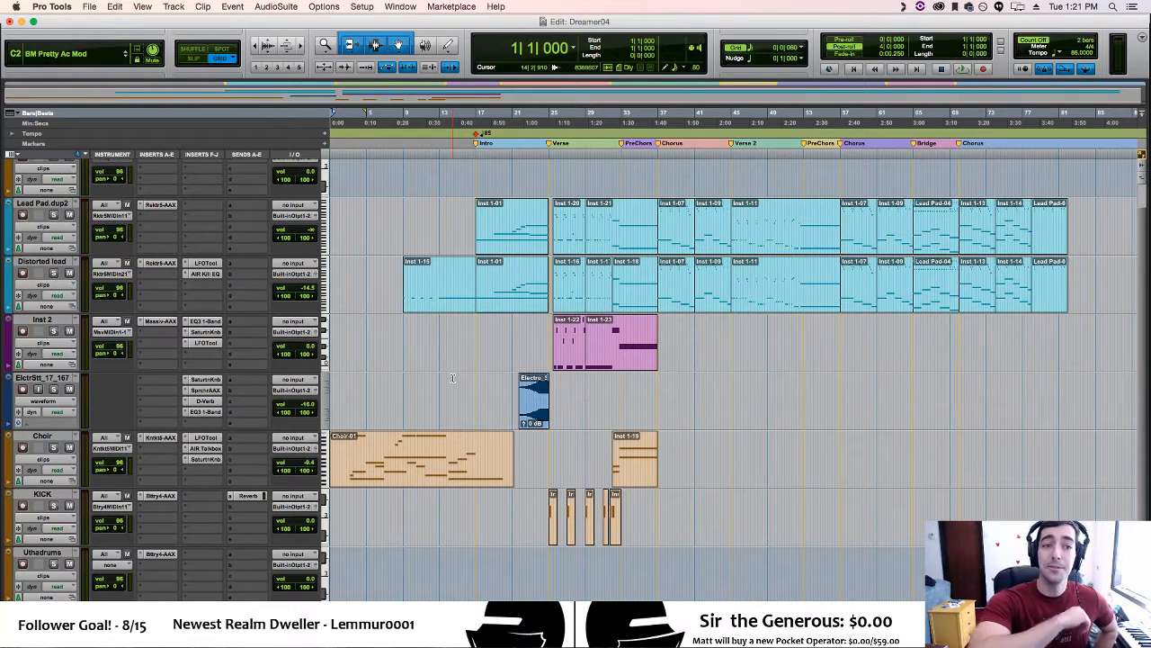
click(276, 6)
mouse_move(288, 135)
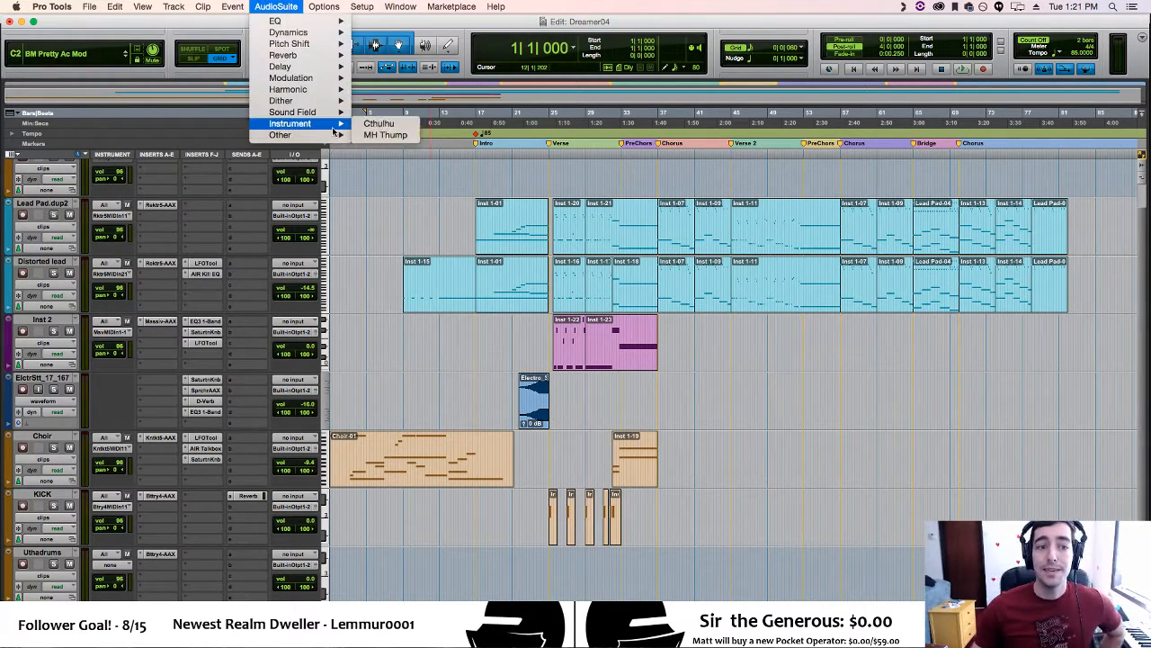
click(793, 474)
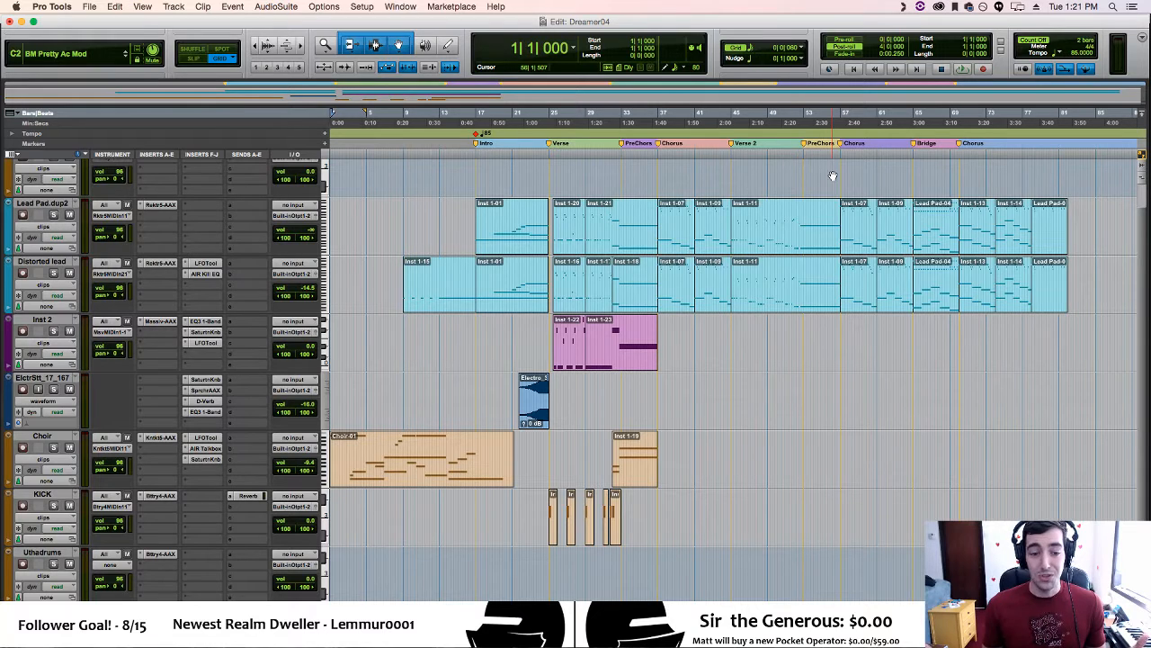
Play the session from the beginning
key(space)
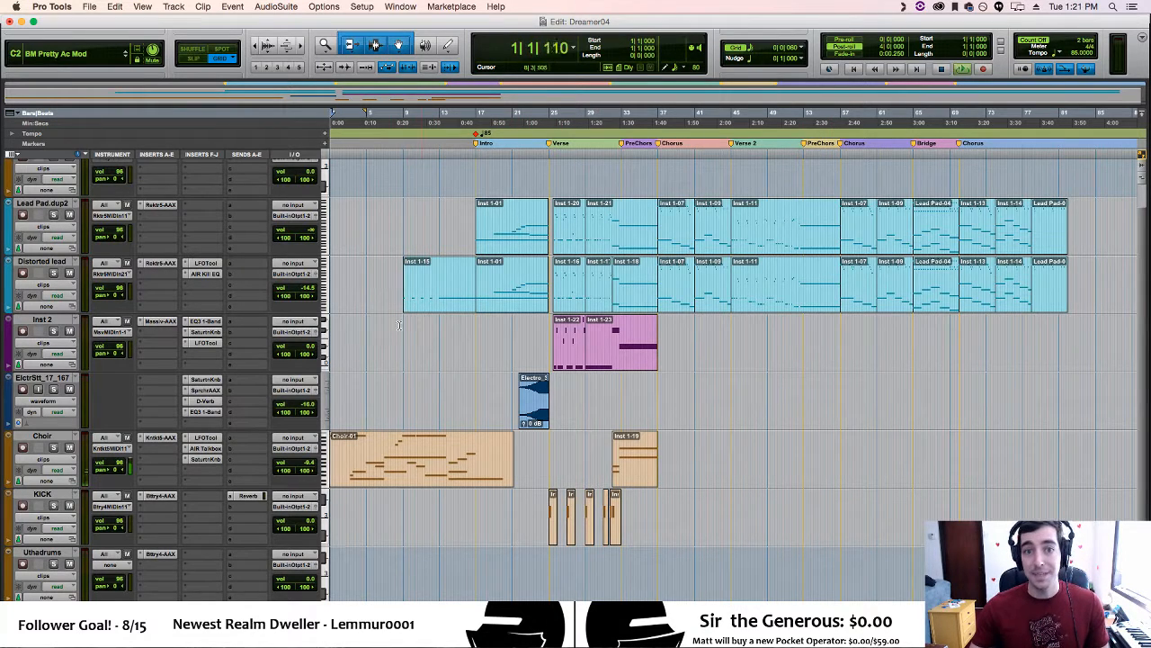